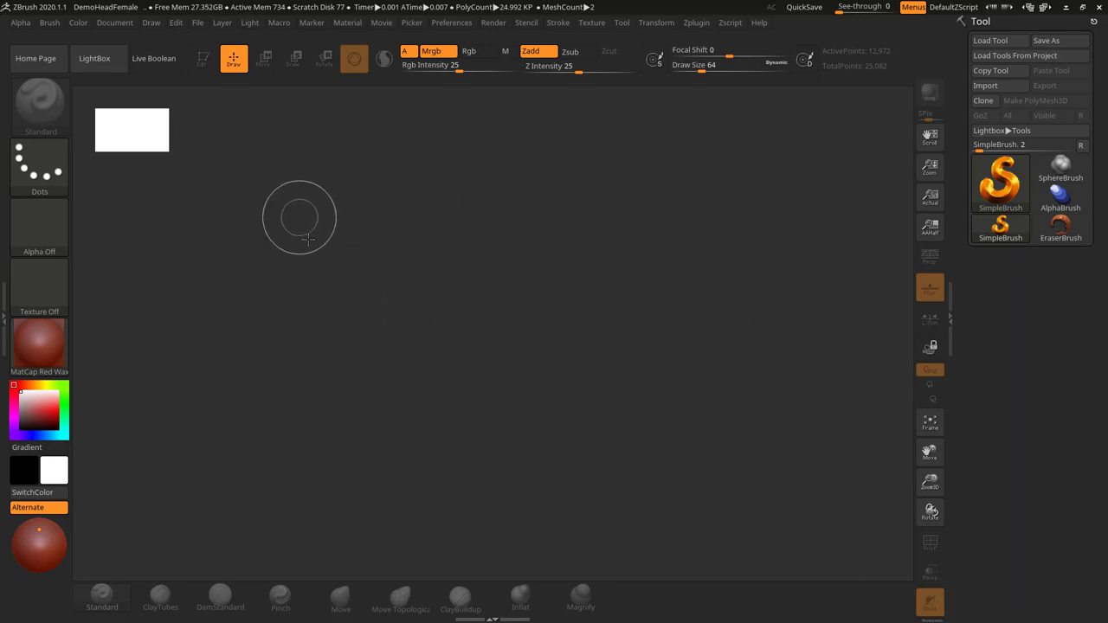
Load the DemoHeadFemale project from the project library
click(107, 66)
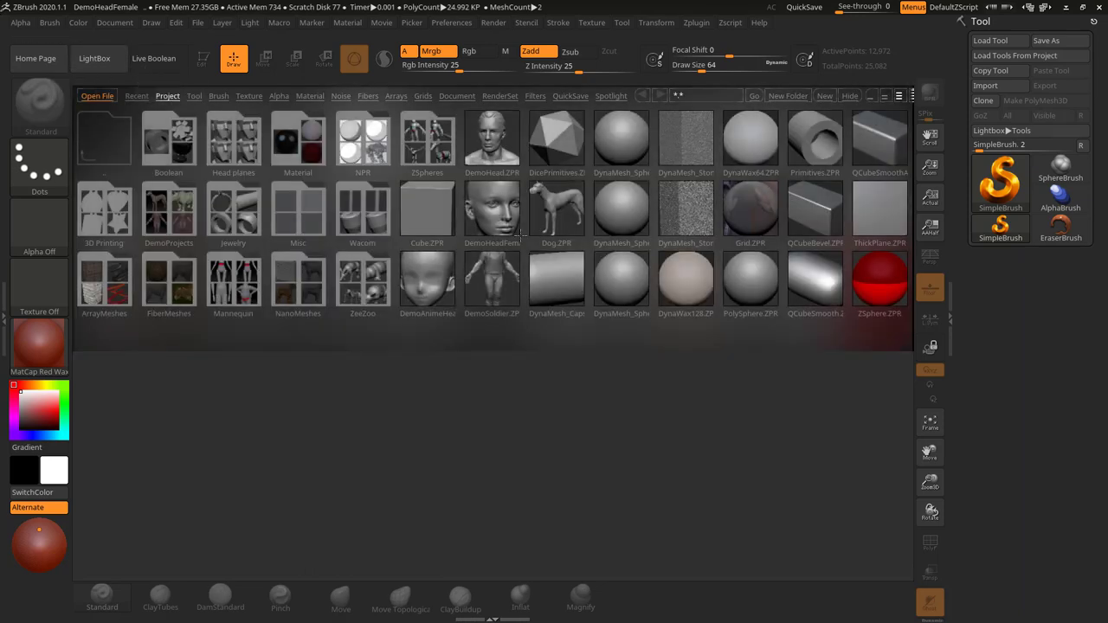
click(491, 224)
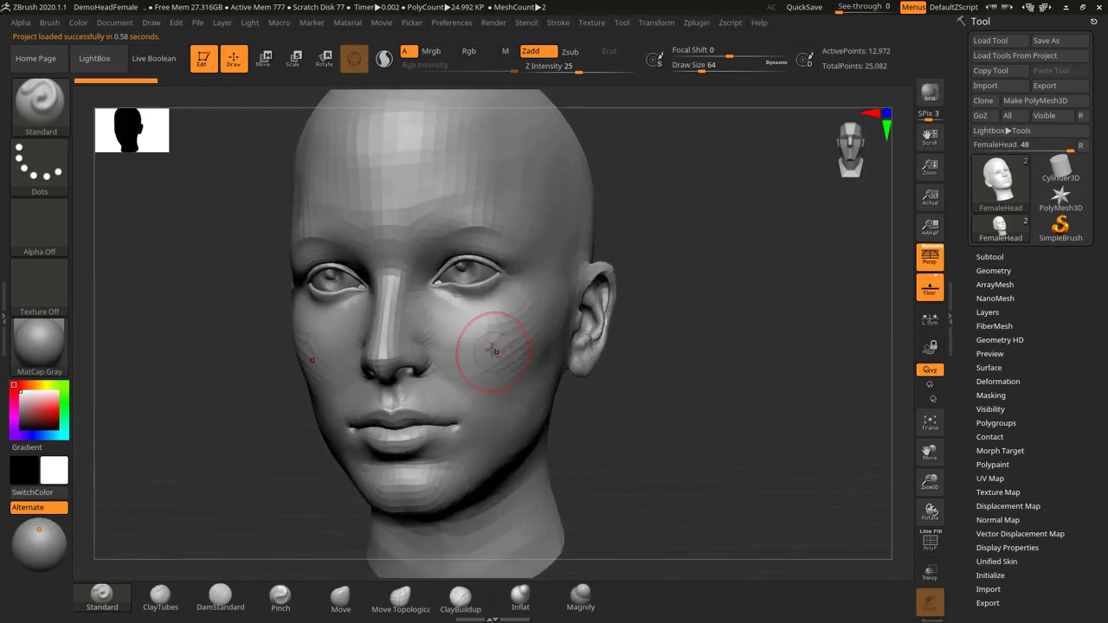
mouse_move(704, 239)
shift+mouse_down()
mouse_move(683, 247)
mouse_move(699, 254)
shift+mouse_up()
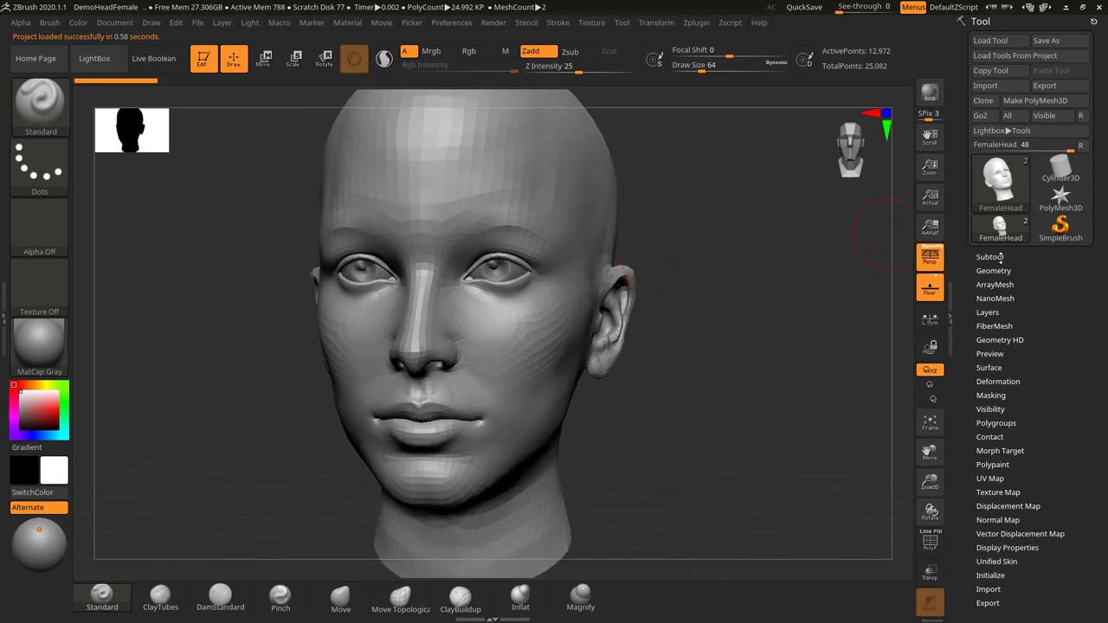
Delete the eyes subtool from the female head, accepting that this cannot be undone
click(1000, 257)
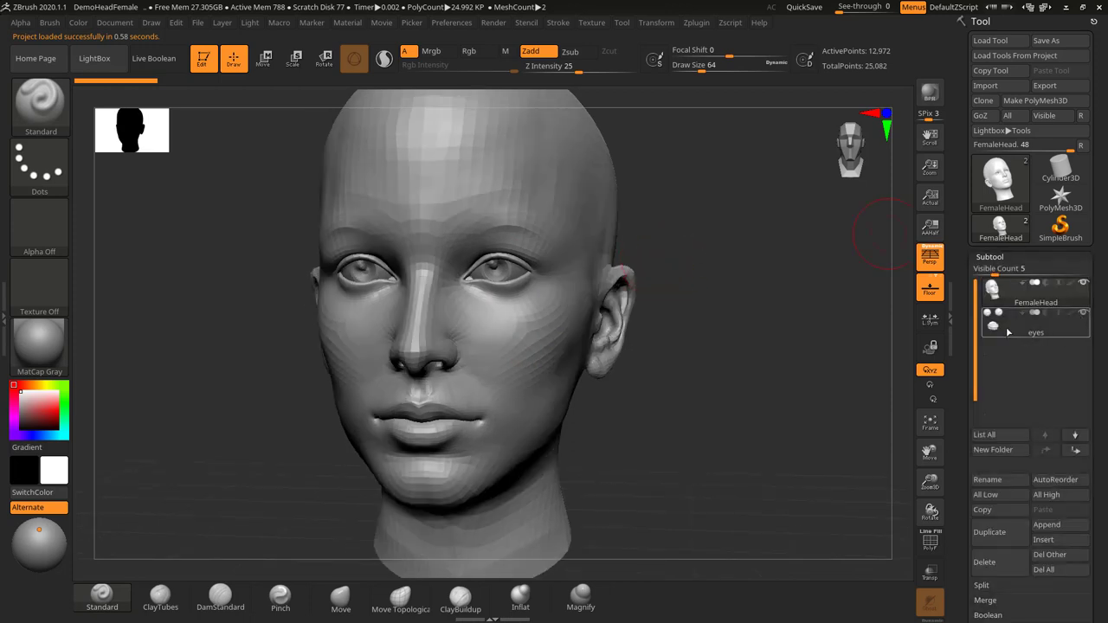
click(1007, 332)
click(1000, 563)
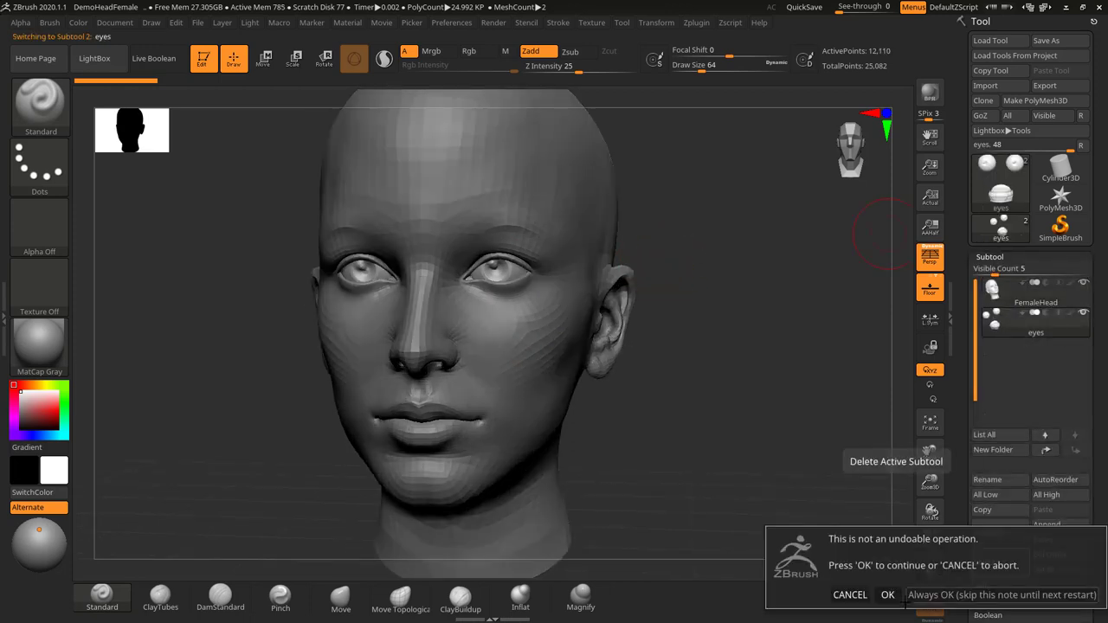
click(888, 595)
mouse_move(782, 314)
mouse_down()
mouse_move(777, 414)
mouse_move(746, 384)
mouse_up()
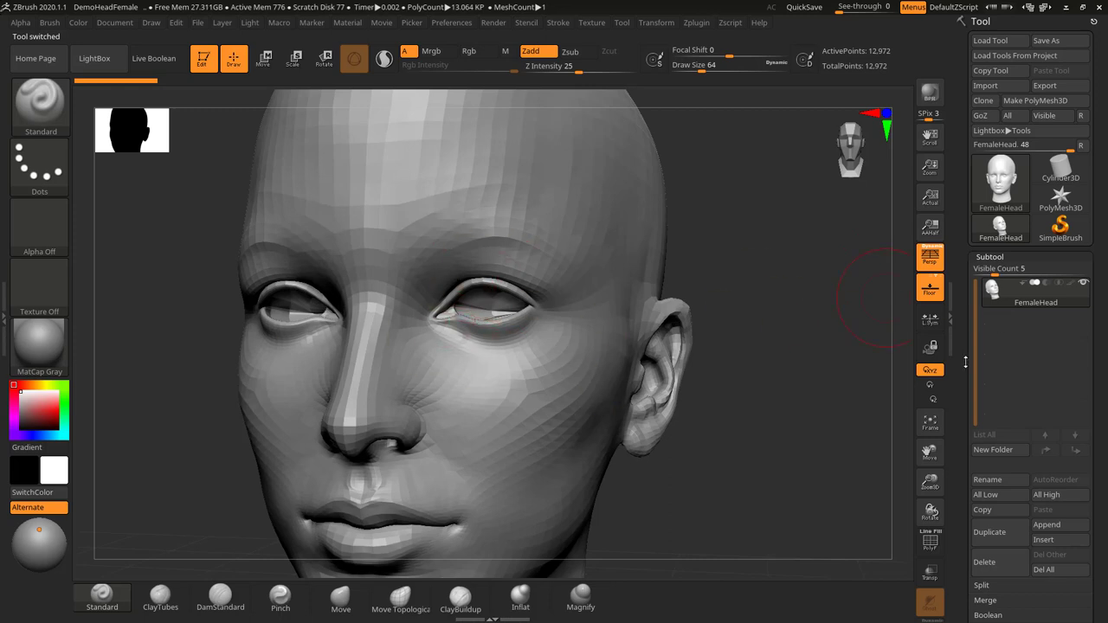
Convert the female head to a DynaMesh at resolution 128
drag(965, 362, 958, 270)
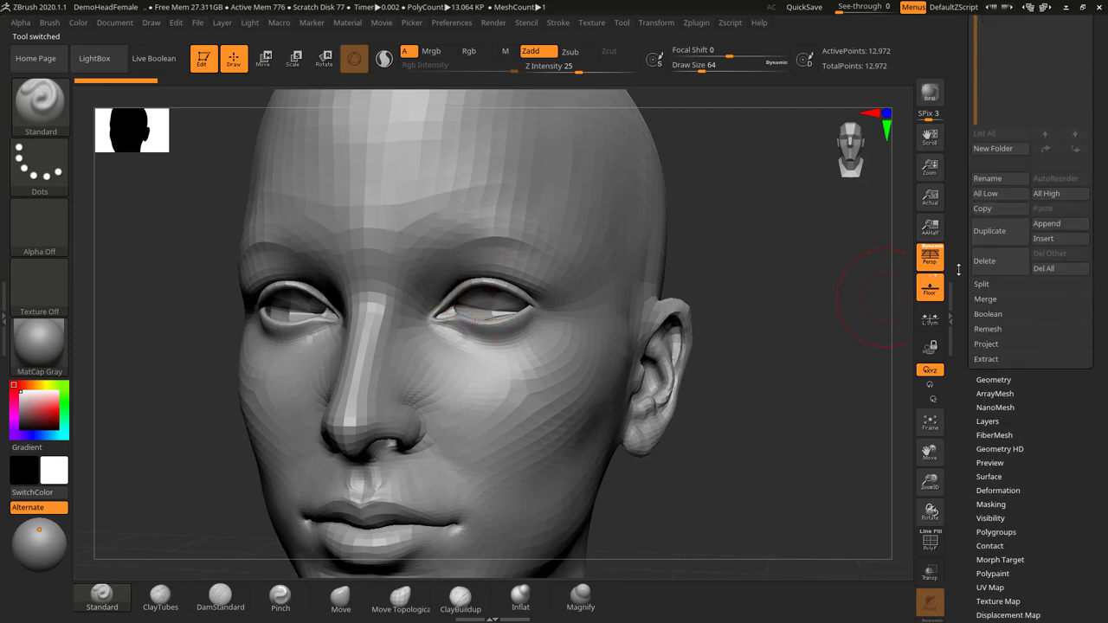
click(993, 379)
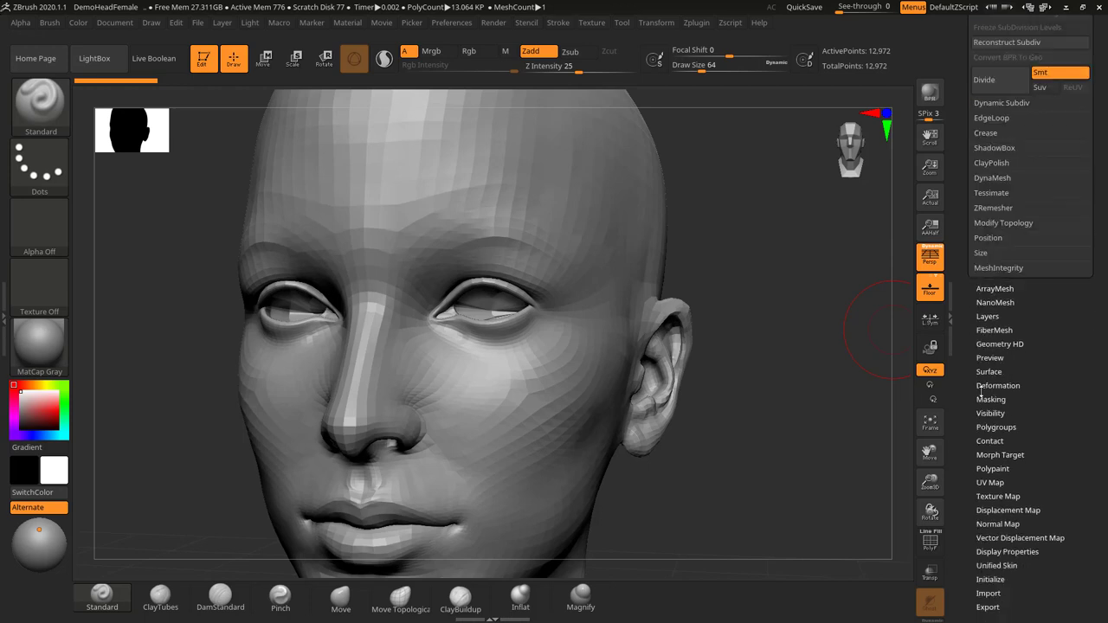
drag(965, 380, 973, 433)
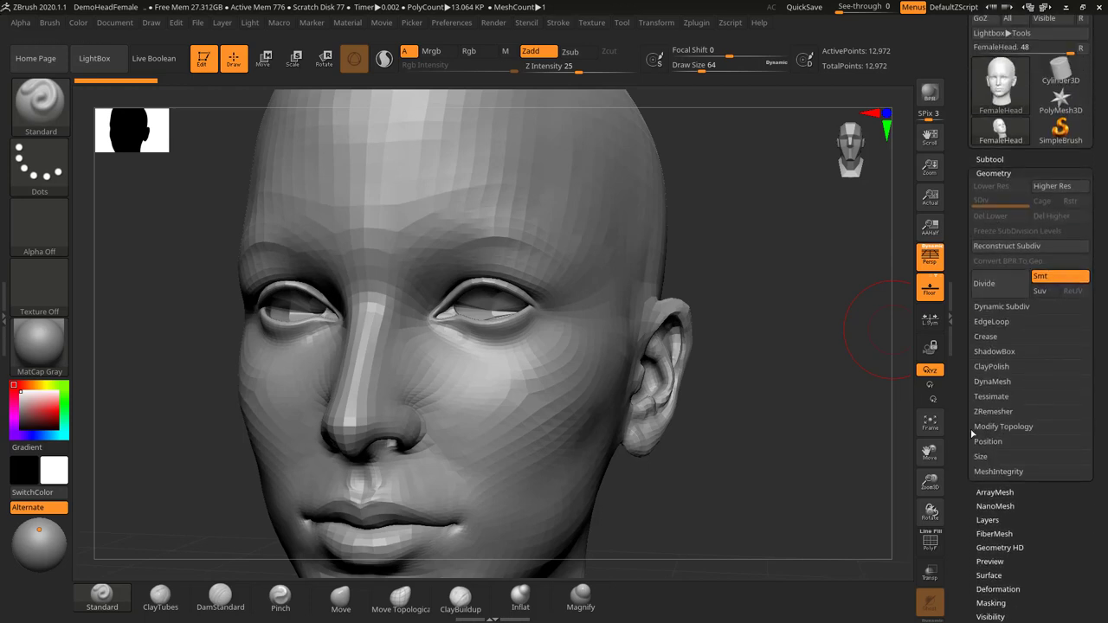
click(992, 381)
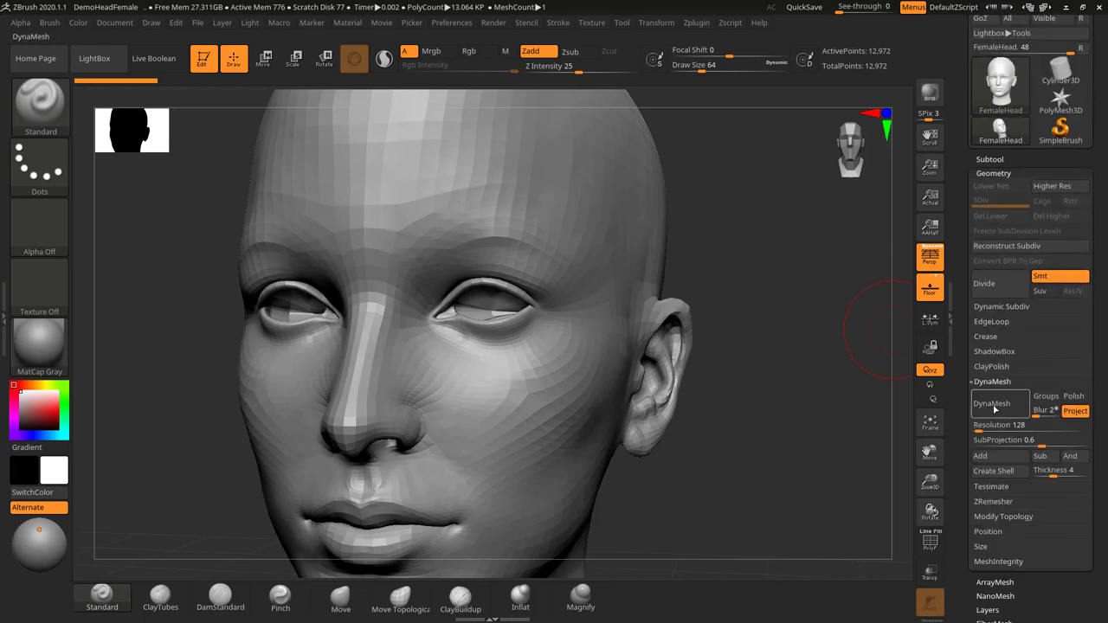
click(992, 403)
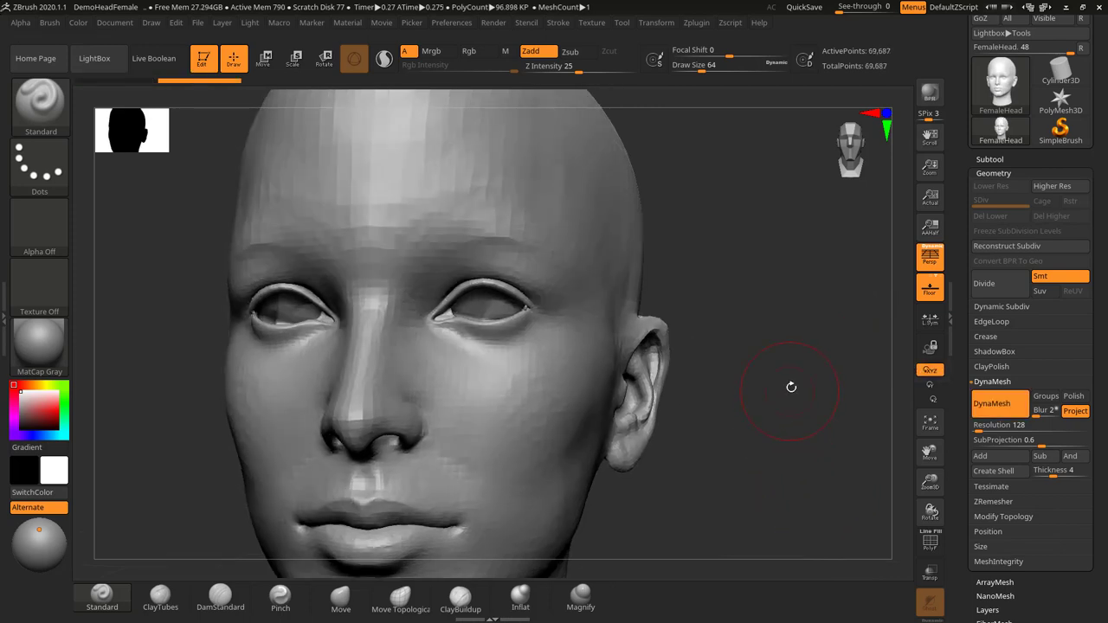
mouse_move(789, 386)
mouse_down()
mouse_move(828, 389)
mouse_move(839, 405)
mouse_up()
drag(802, 330, 792, 356)
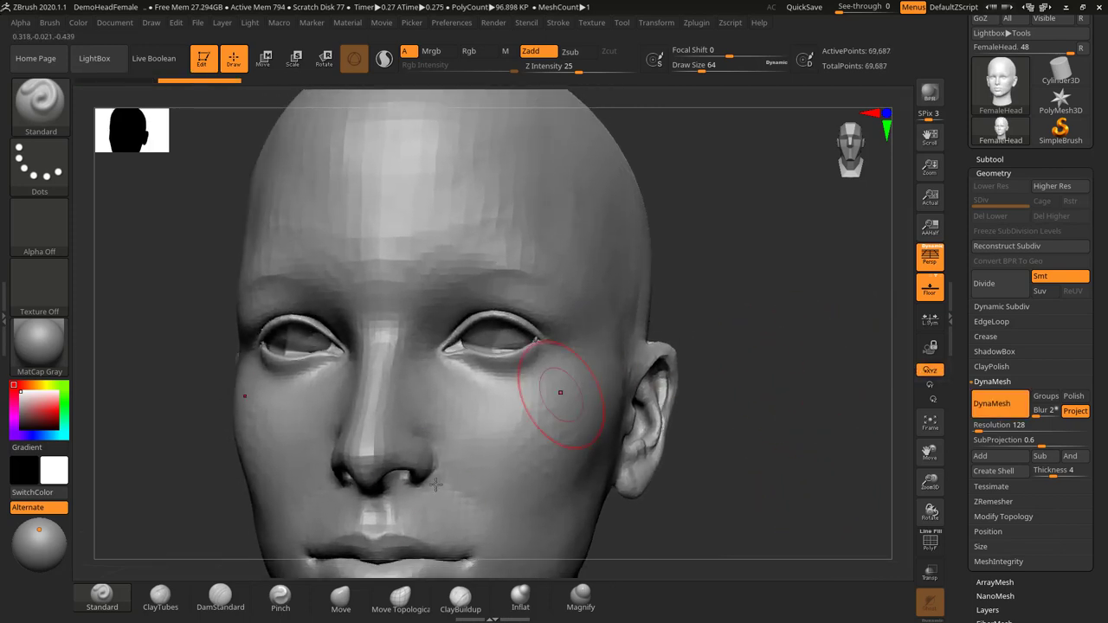
Fill both empty eye openings with clay using the ClayBuildup brush at draw size 50
click(463, 597)
drag(742, 271, 705, 299)
key(s)
mouse_move(491, 343)
mouse_down()
mouse_move(462, 346)
mouse_move(506, 349)
mouse_move(481, 348)
mouse_up()
mouse_move(663, 289)
mouse_down()
mouse_move(463, 354)
mouse_move(440, 340)
mouse_move(486, 338)
mouse_up()
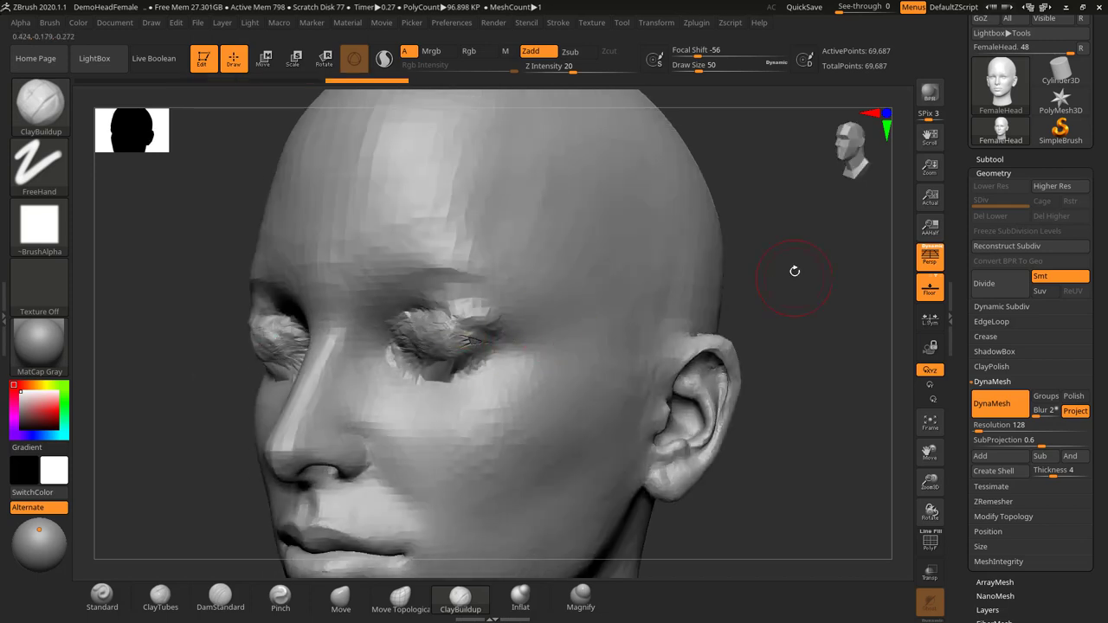
mouse_move(794, 272)
mouse_down()
mouse_move(827, 271)
mouse_move(774, 277)
mouse_move(773, 257)
mouse_up()
Remesh the head with DynaMesh, add more ClayBuildup strokes over the eye openings, and remesh again
key(ctrl)
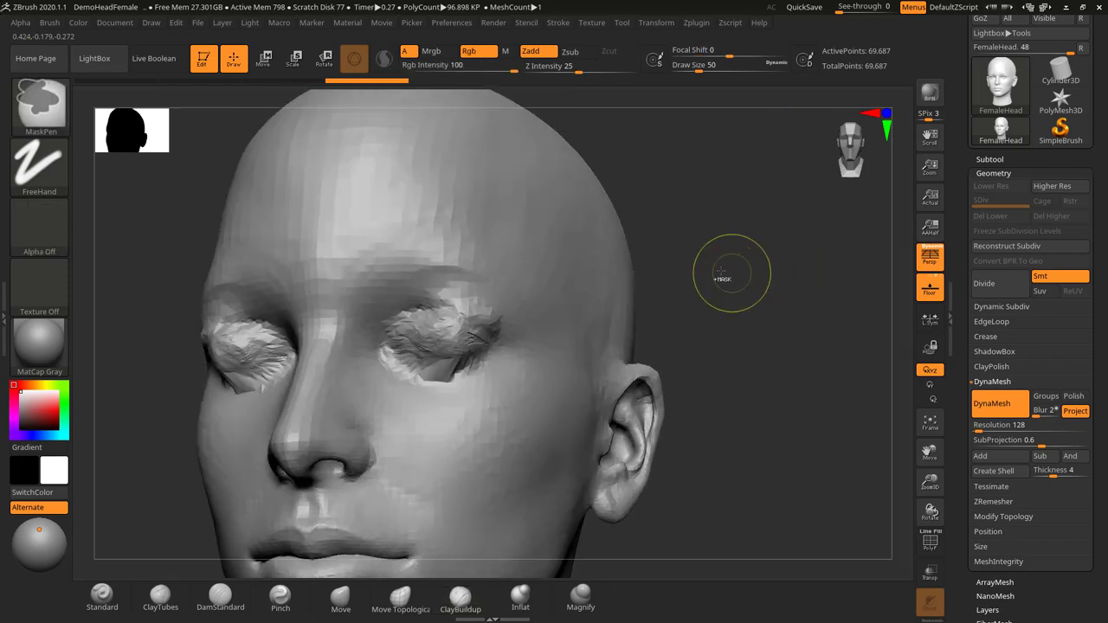
ctrl+drag(685, 220, 774, 344)
mouse_move(680, 346)
mouse_down()
mouse_move(752, 306)
mouse_move(697, 303)
mouse_up()
drag(409, 348, 481, 333)
ctrl+drag(754, 296, 580, 367)
drag(733, 302, 677, 309)
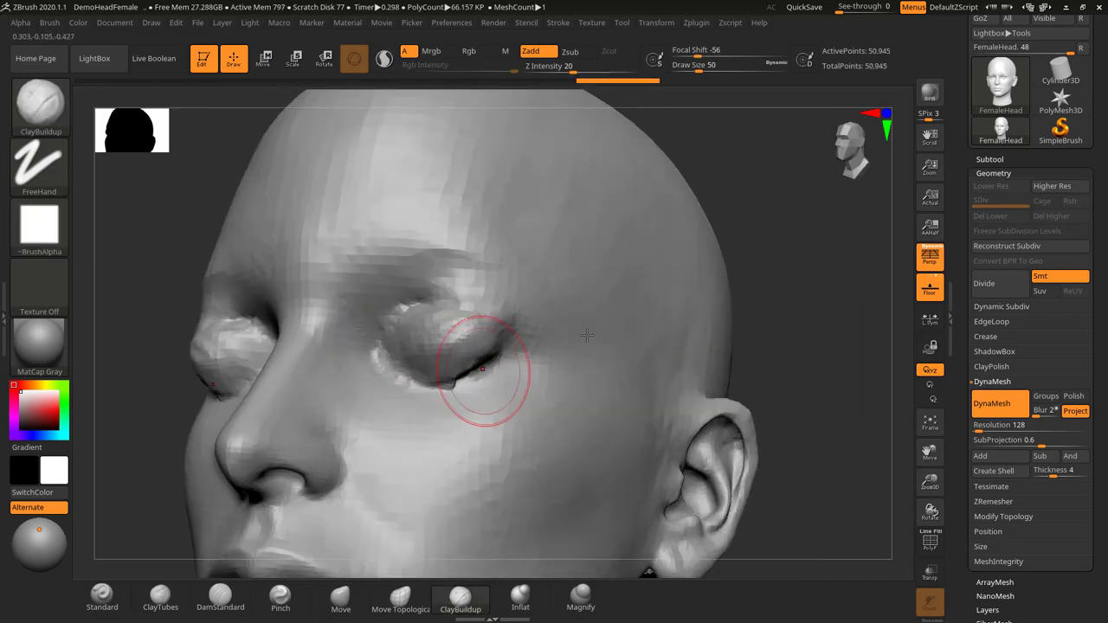
Smooth the lower eyelid creases and fill the remaining gaps in the eye sockets with ClayBuildup
drag(783, 284, 826, 313)
mouse_move(478, 362)
shift+mouse_down()
mouse_move(460, 326)
mouse_move(385, 362)
shift+mouse_up()
drag(741, 277, 698, 279)
mouse_move(453, 349)
mouse_down()
mouse_move(487, 336)
mouse_move(433, 359)
mouse_move(406, 347)
mouse_move(410, 359)
mouse_move(451, 355)
mouse_up()
mouse_move(758, 288)
alt+mouse_down()
mouse_move(734, 251)
mouse_move(777, 334)
alt+mouse_up()
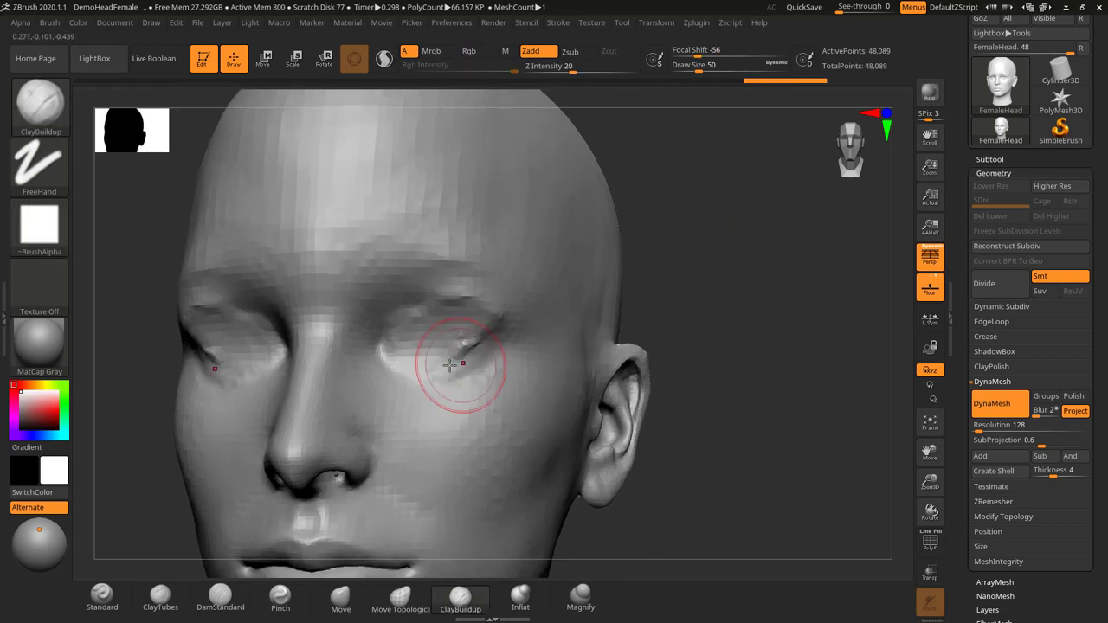
mouse_move(460, 364)
shift+mouse_down()
mouse_move(457, 343)
mouse_move(493, 332)
mouse_move(451, 347)
mouse_move(429, 384)
shift+mouse_up()
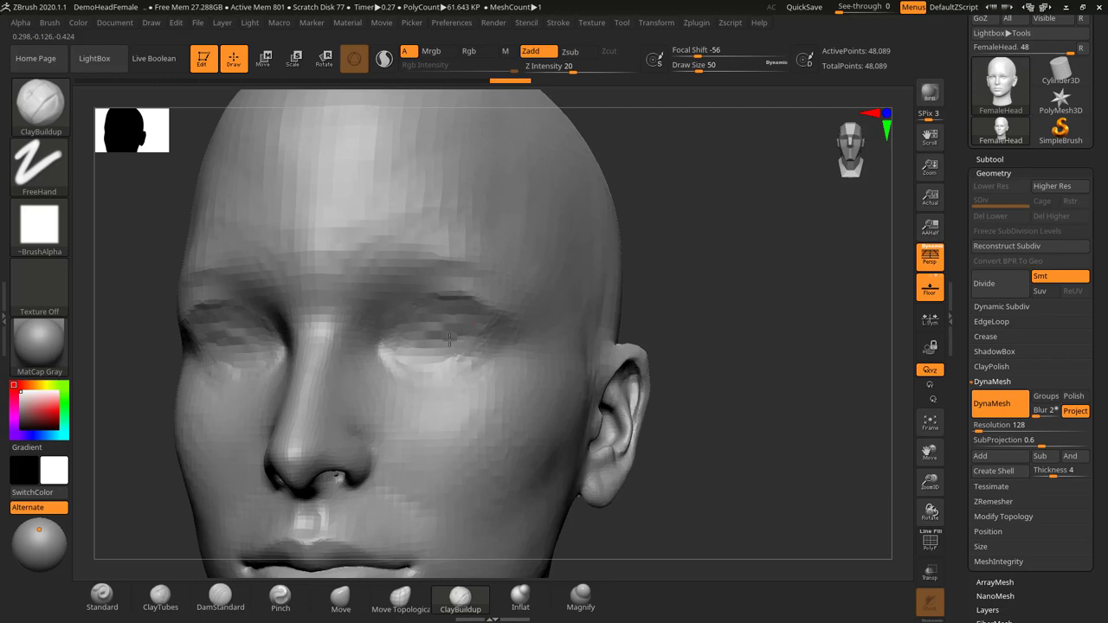
mouse_move(449, 338)
mouse_down()
mouse_move(468, 322)
mouse_move(436, 339)
mouse_up()
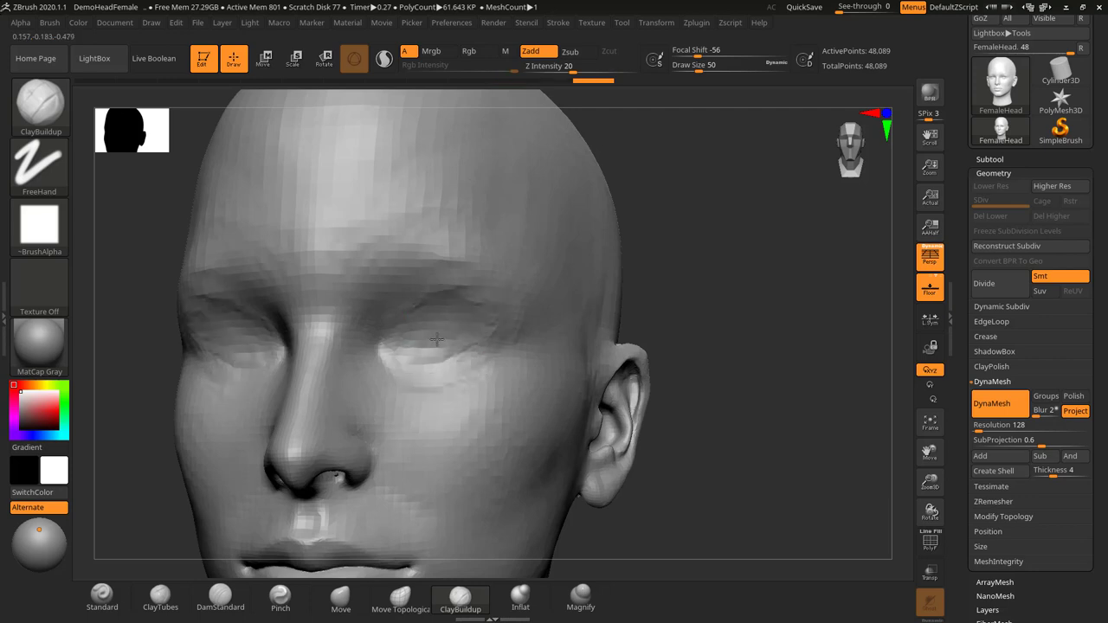
Smooth the filled eye sockets and their outer corners into soft, featureless hollows
mouse_move(688, 292)
mouse_down()
mouse_move(712, 287)
mouse_move(662, 301)
mouse_up()
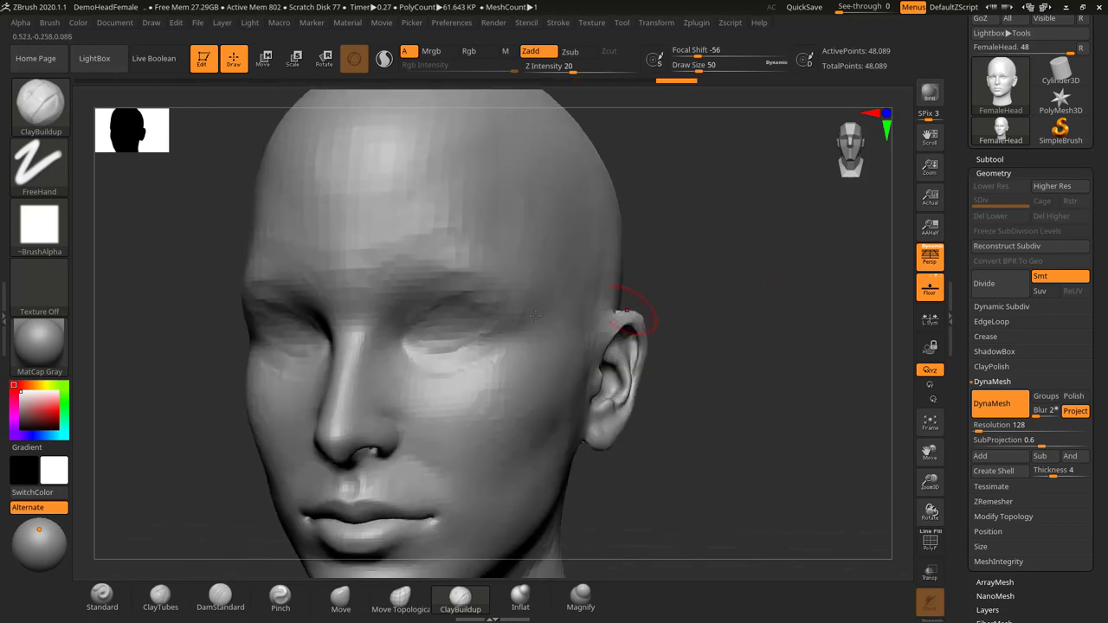
shift+drag(441, 343, 487, 332)
mouse_move(767, 263)
mouse_down()
mouse_move(781, 257)
mouse_move(784, 272)
mouse_up()
mouse_move(525, 339)
shift+mouse_down()
mouse_move(493, 348)
mouse_move(569, 346)
shift+mouse_up()
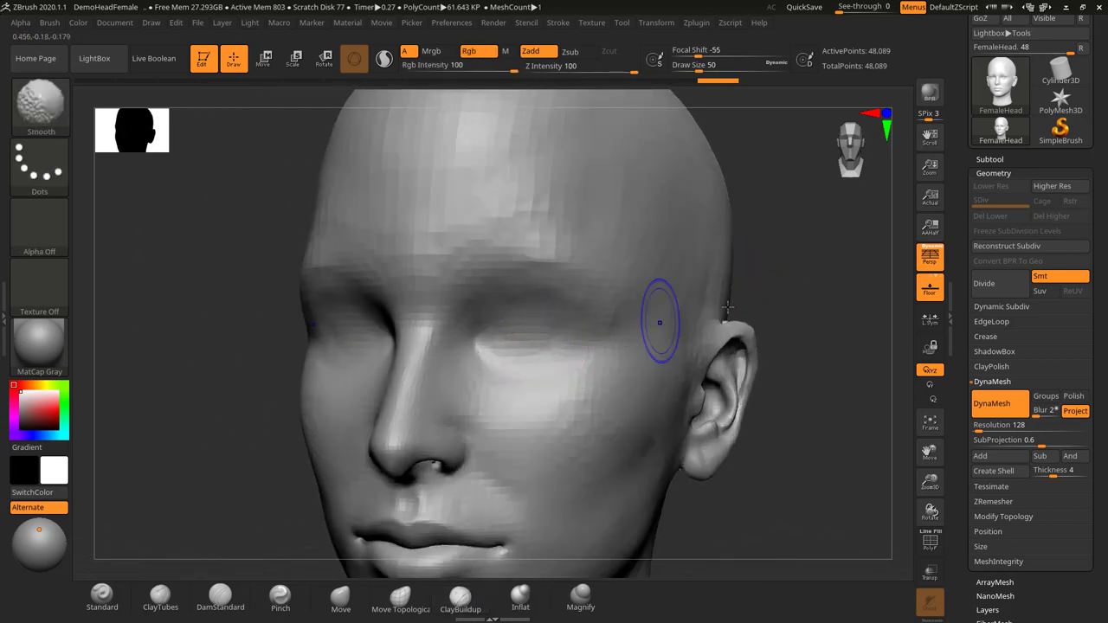
drag(766, 275, 818, 265)
shift+drag(511, 349, 558, 358)
shift+drag(532, 321, 526, 344)
mouse_move(729, 302)
alt+mouse_down()
mouse_move(693, 304)
mouse_move(742, 297)
mouse_move(657, 313)
alt+mouse_up()
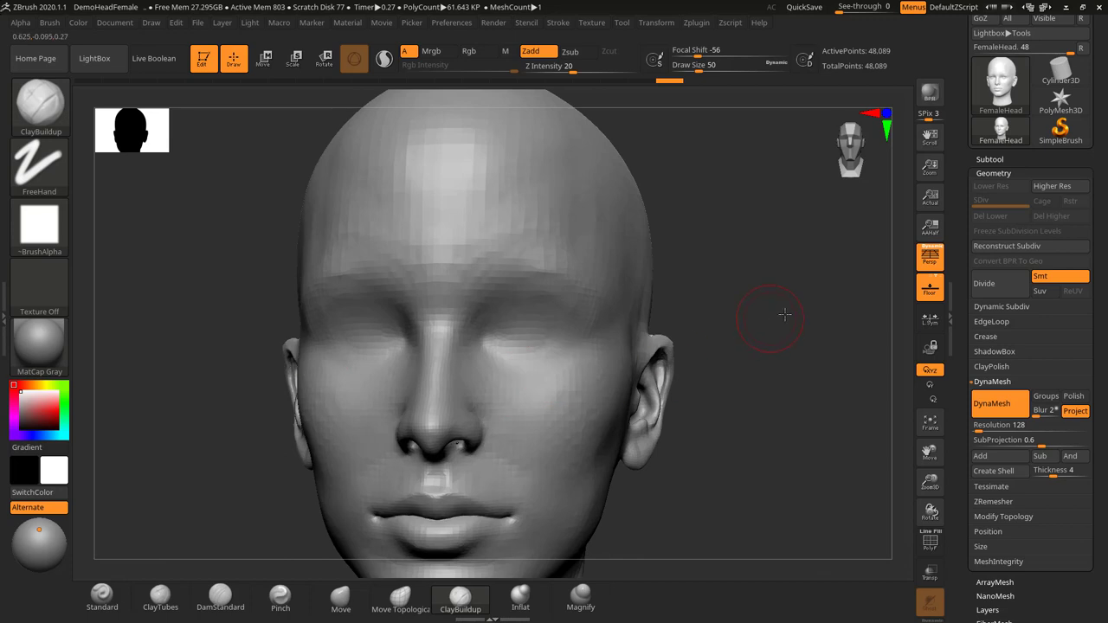
Build rounded eyeball mounds in both sockets with ClayBuildup at draw size 55
mouse_move(784, 313)
mouse_down()
mouse_move(766, 329)
mouse_move(715, 334)
mouse_up()
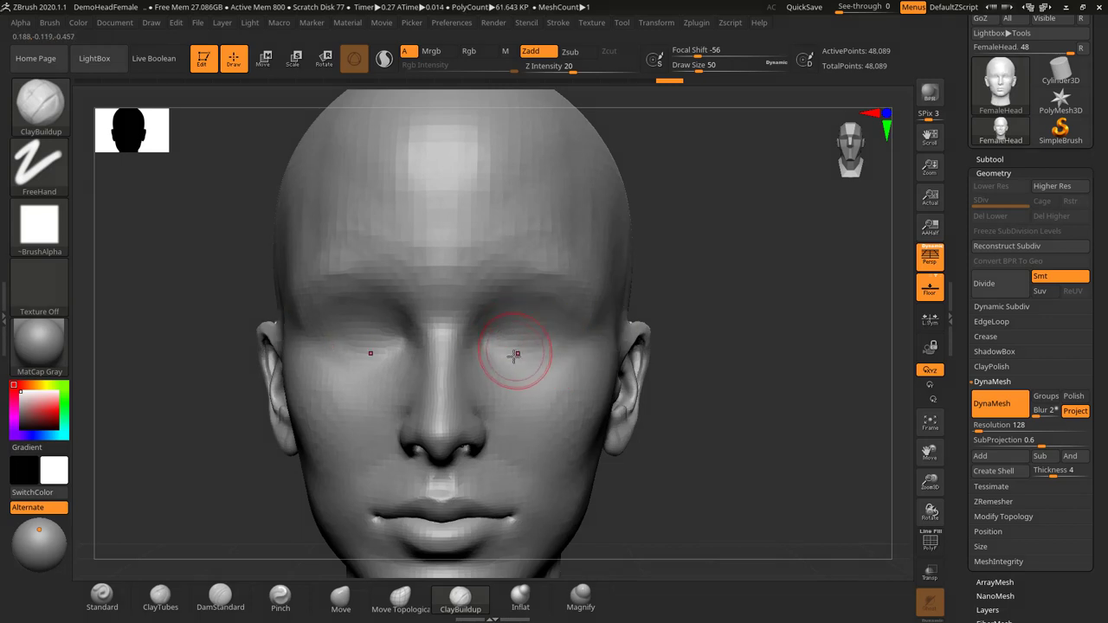
alt+drag(750, 306, 685, 318)
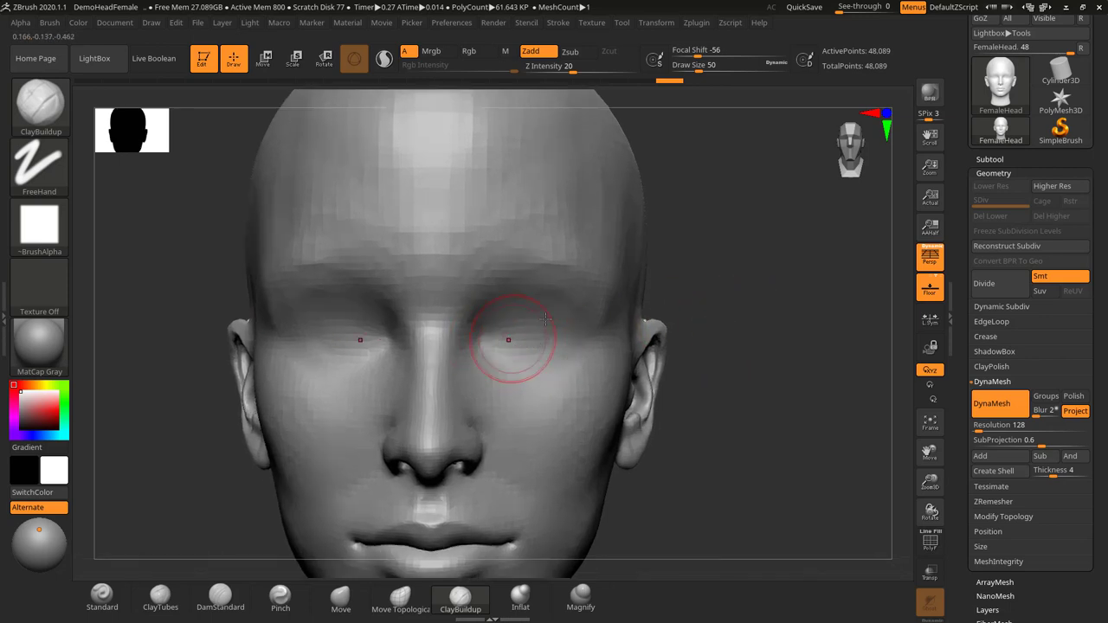
key(s)
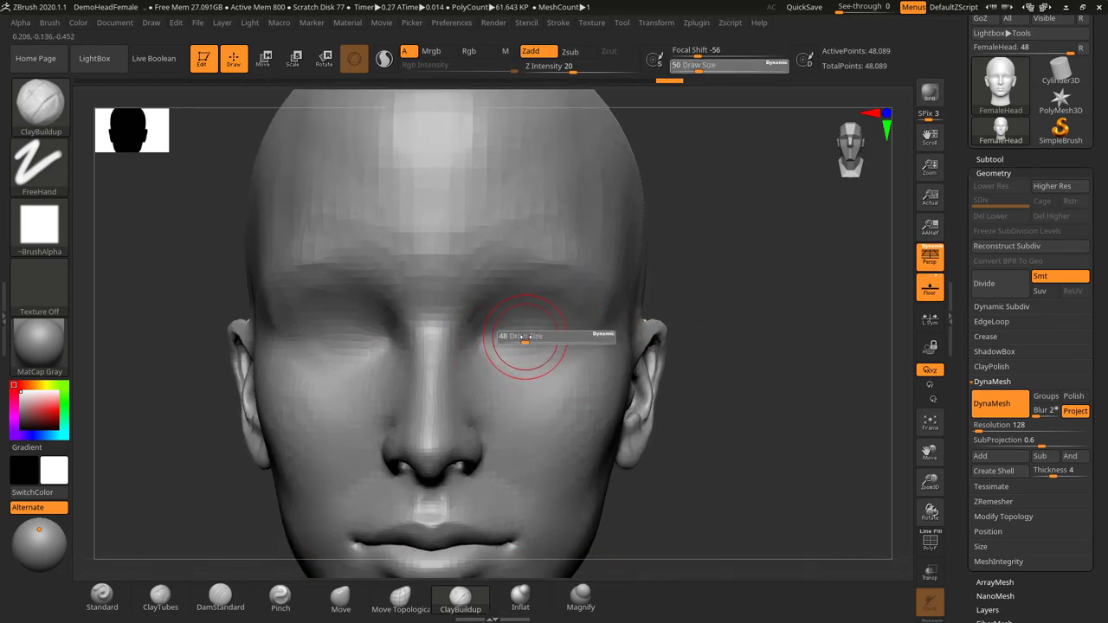
mouse_move(523, 343)
mouse_down()
mouse_move(519, 354)
mouse_move(541, 346)
mouse_move(531, 353)
mouse_up()
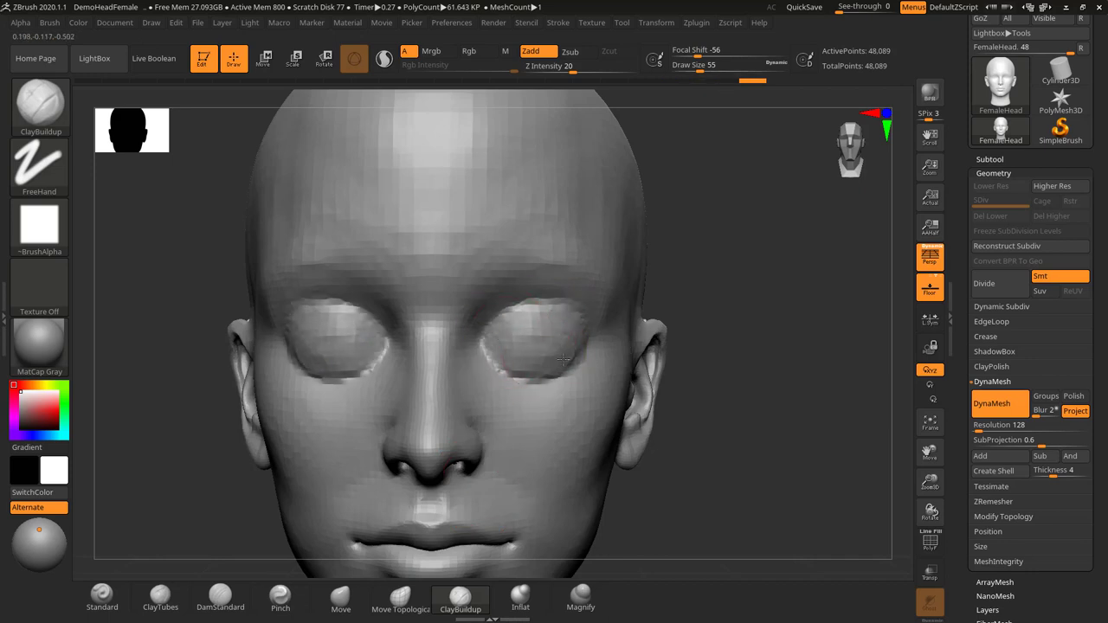
Smooth the rounded eyeball mounds and blend their edges into the surrounding sockets
drag(741, 328, 700, 314)
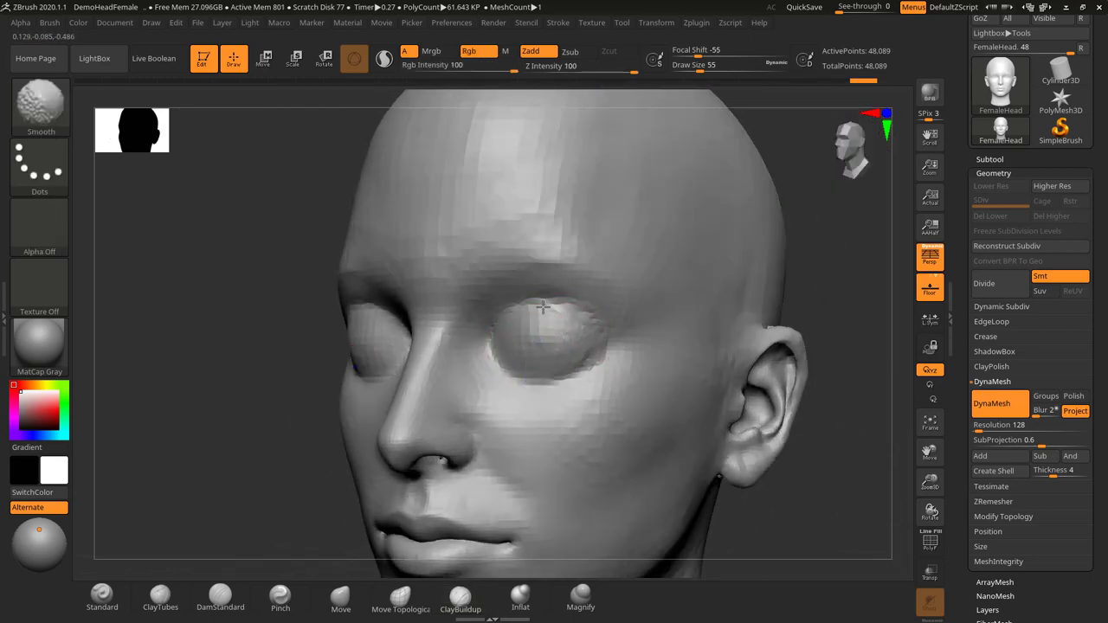
mouse_move(543, 306)
shift+mouse_down()
mouse_move(534, 335)
mouse_move(554, 342)
mouse_move(530, 349)
shift+mouse_up()
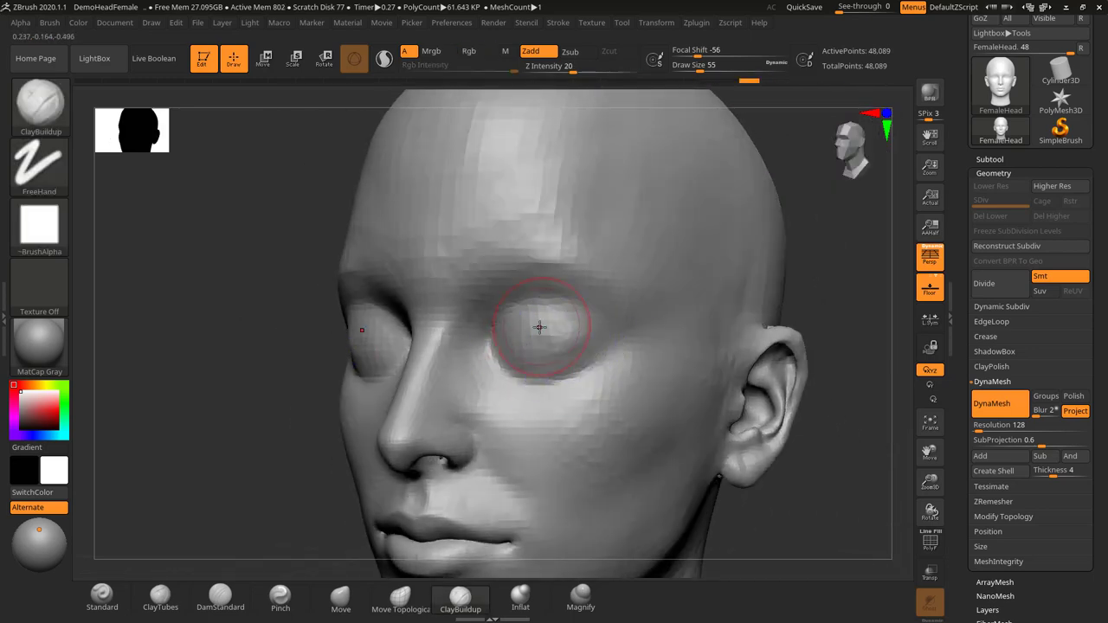
mouse_move(280, 392)
mouse_down()
mouse_move(292, 393)
mouse_move(278, 393)
mouse_up()
mouse_move(685, 314)
mouse_down()
mouse_move(707, 212)
mouse_move(732, 287)
mouse_move(701, 285)
mouse_move(706, 275)
mouse_move(717, 327)
mouse_up()
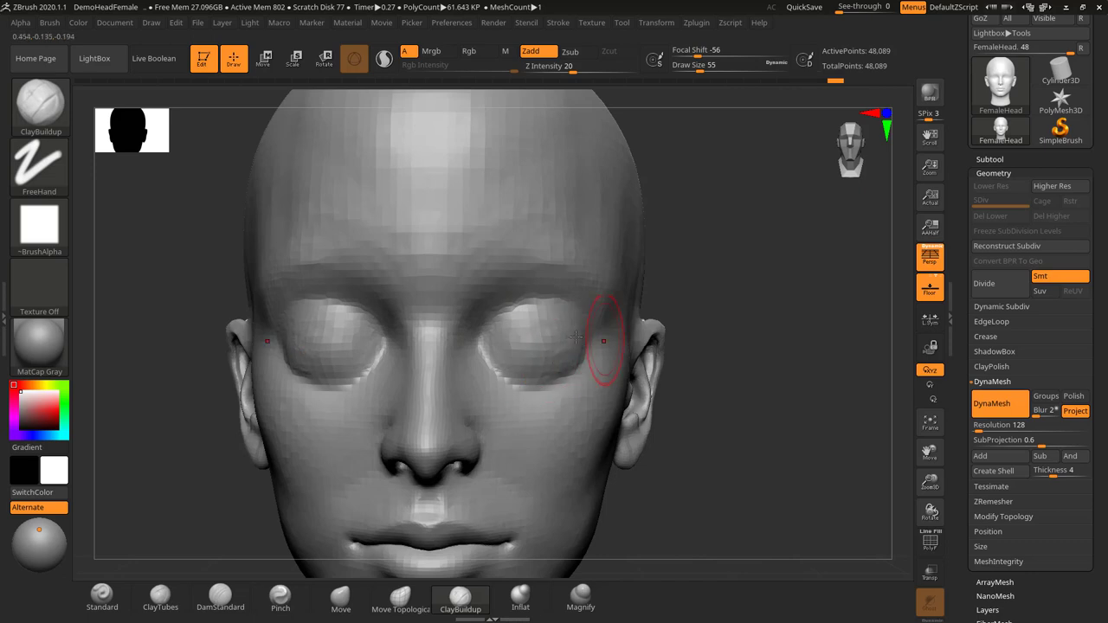
mouse_move(559, 337)
shift+mouse_down()
mouse_move(520, 341)
mouse_move(530, 346)
shift+mouse_up()
Add ClayBuildup volume to the lower part of the eyeball mounds and smooth their surface
drag(764, 306, 719, 305)
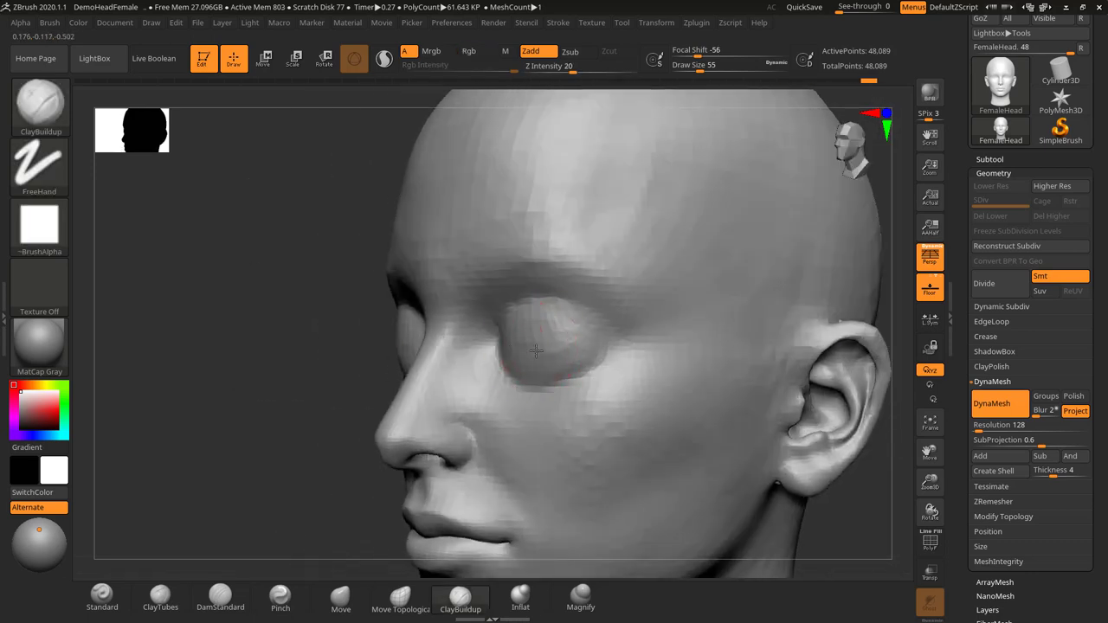
drag(523, 352, 566, 357)
shift+drag(846, 514, 865, 509)
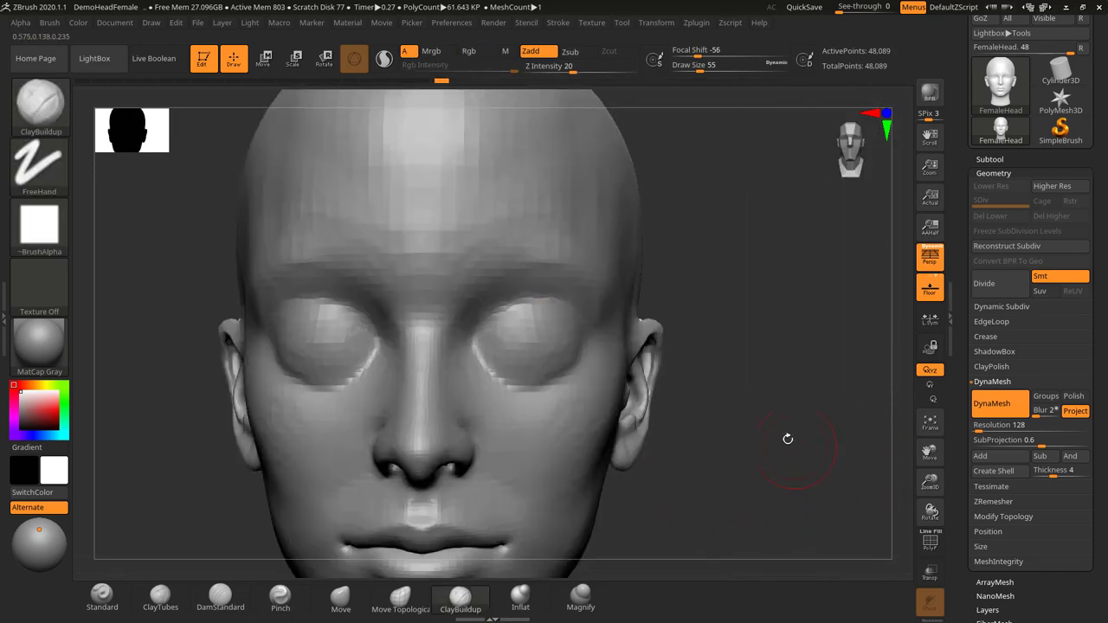
alt+drag(787, 438, 779, 471)
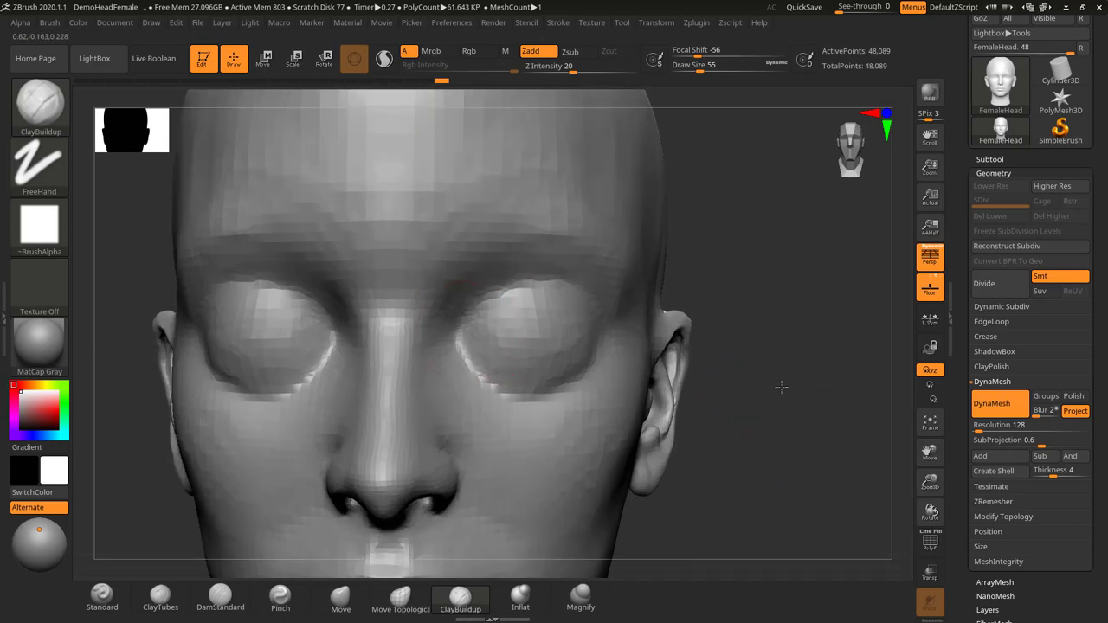
alt+drag(780, 387, 723, 367)
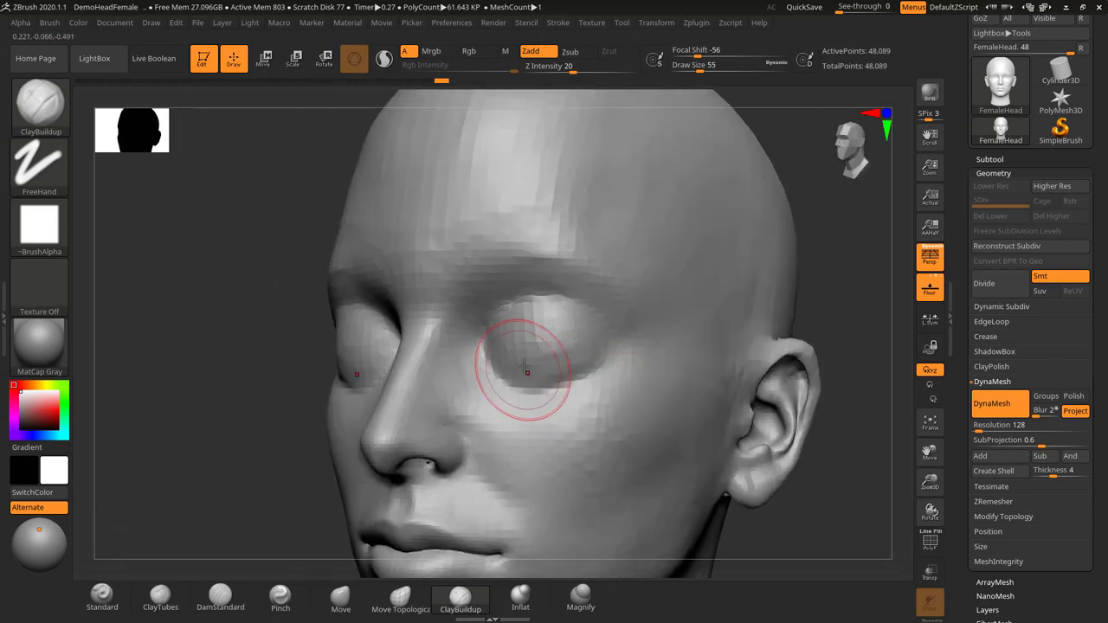
shift+drag(545, 350, 578, 344)
shift+drag(850, 354, 823, 359)
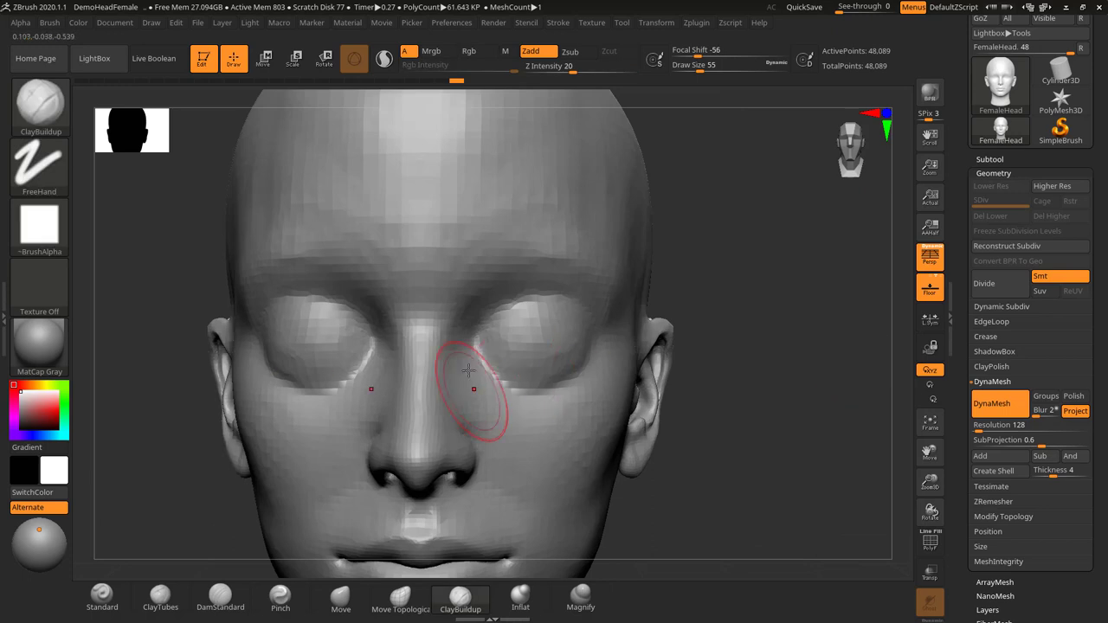
Choose the DamStandard brush and set its draw size to 20
drag(751, 404, 724, 407)
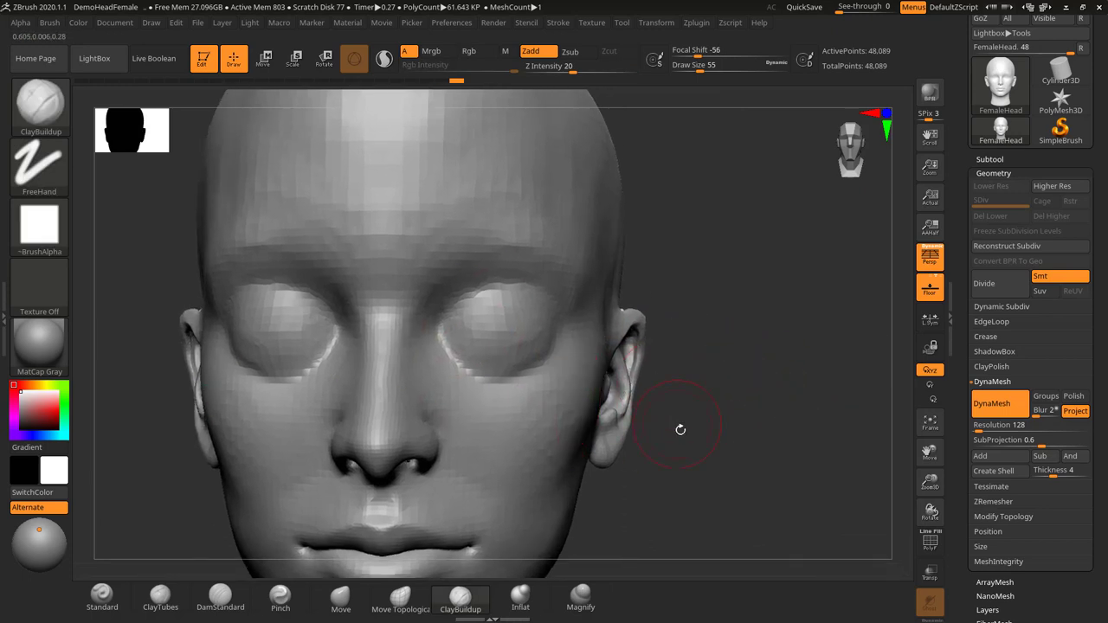
click(226, 601)
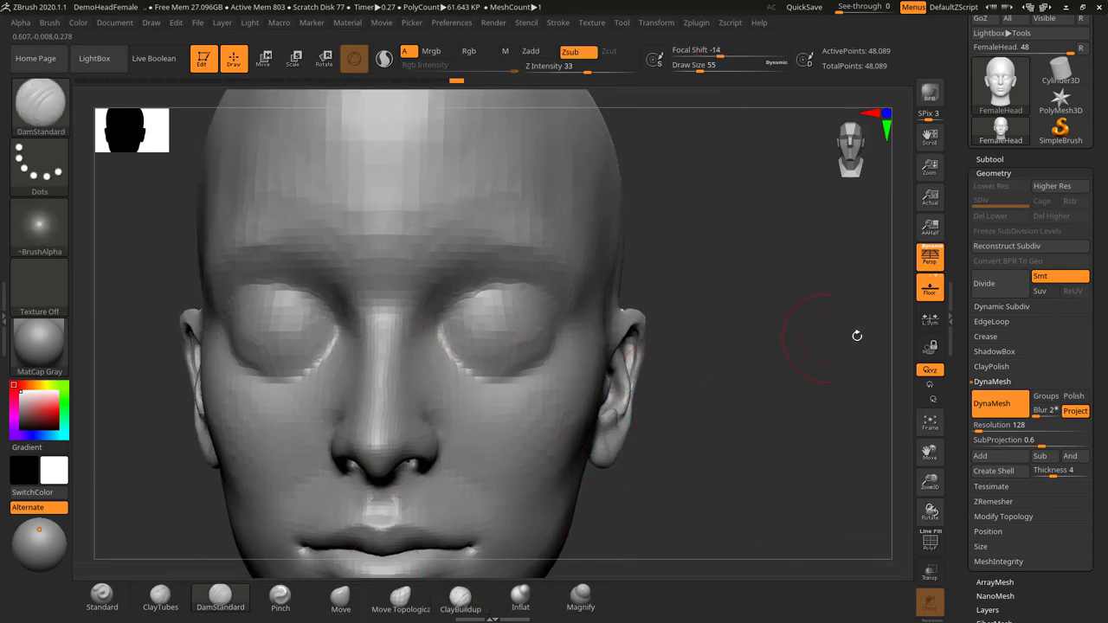
drag(795, 356, 781, 346)
key(s)
drag(496, 329, 481, 328)
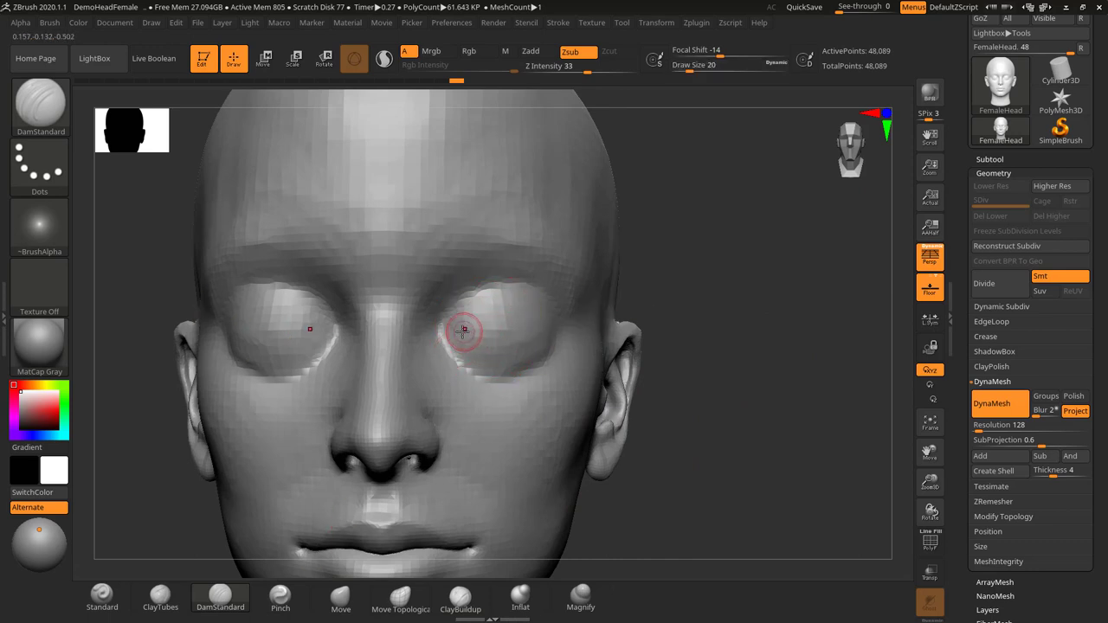
Turn off perspective and line the head up in a straight front view
drag(692, 271, 726, 283)
click(931, 258)
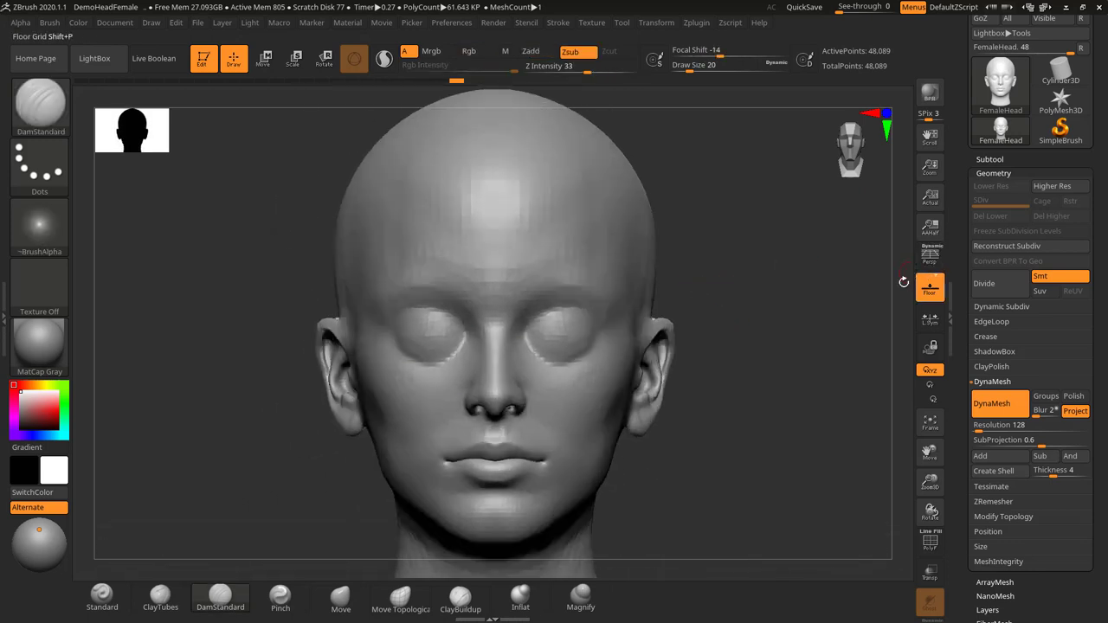
drag(764, 346, 816, 291)
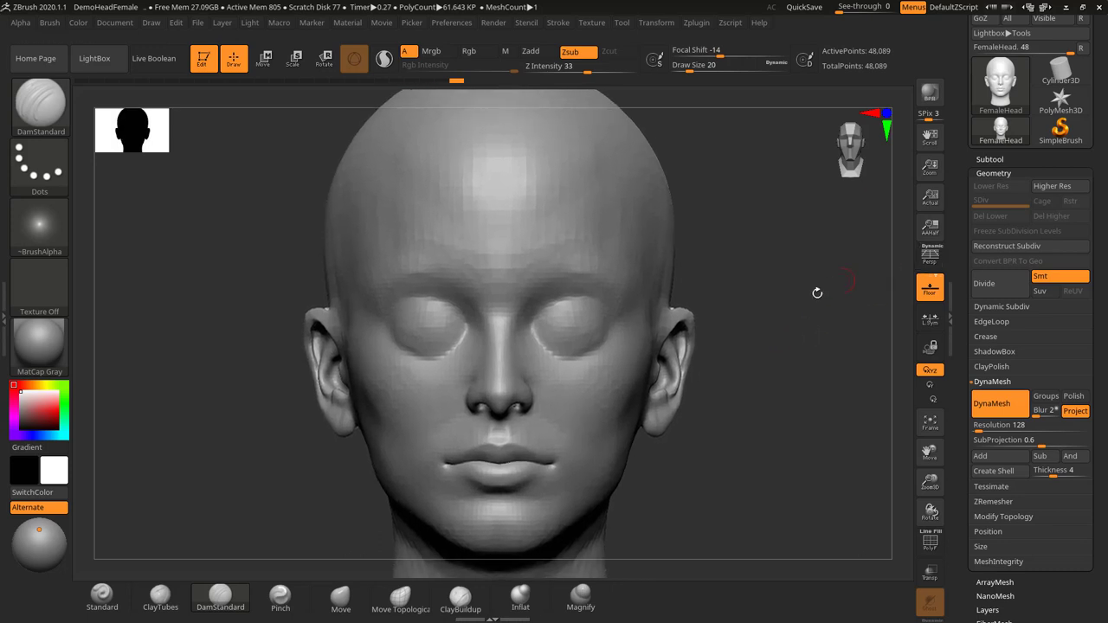
drag(793, 374, 799, 390)
Annotate an eye-level line across the face, divide it into fifths between the ears, and clear the annotation
key(ctrl)
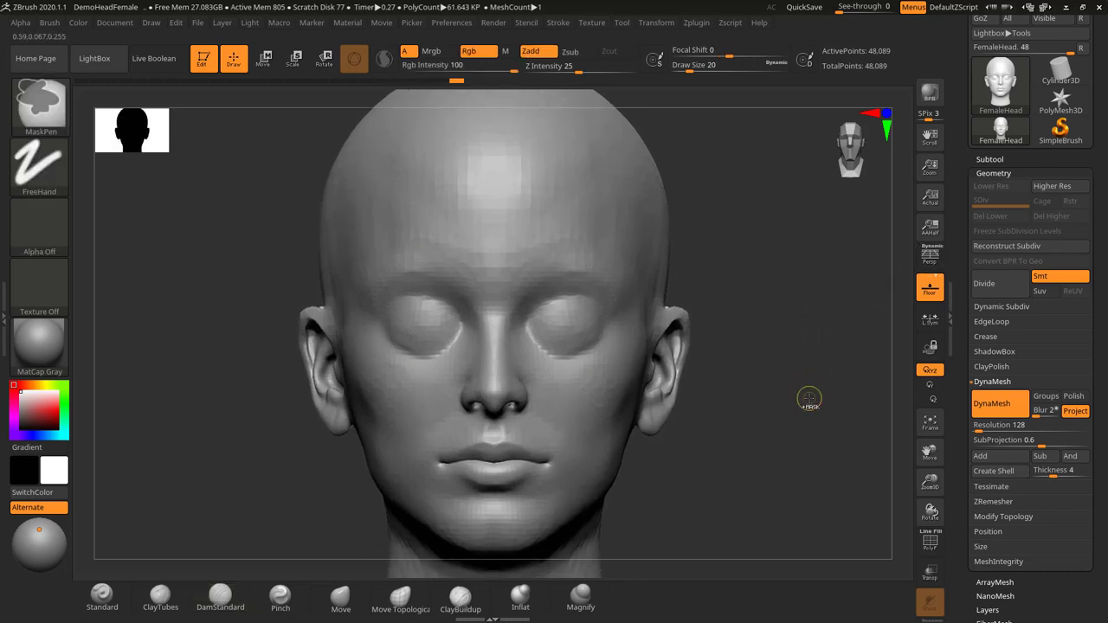
key(ctrl+shift)
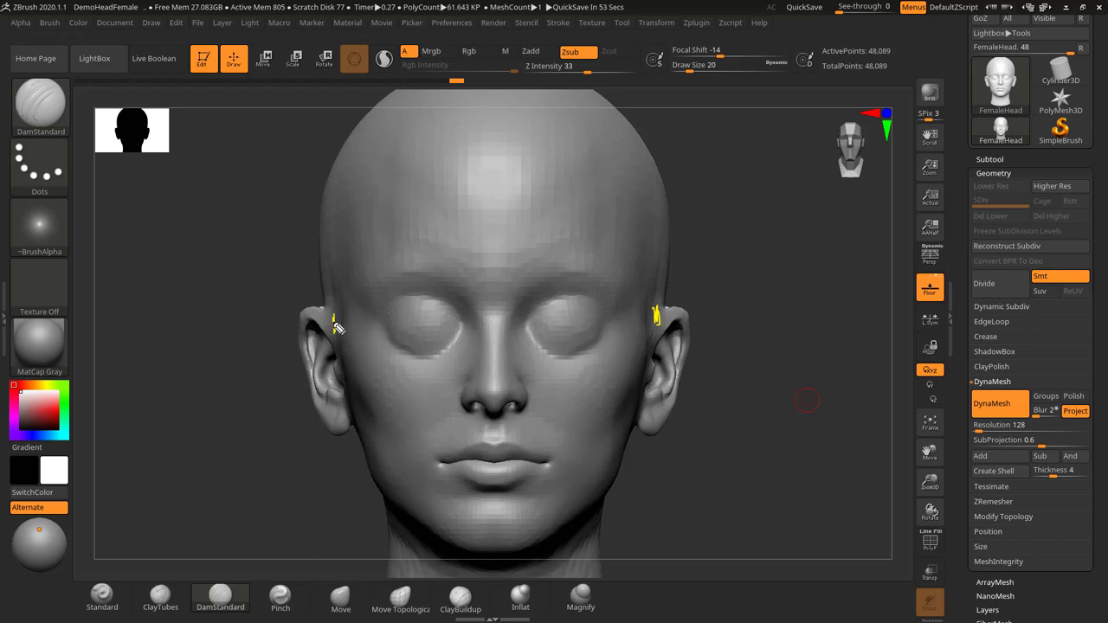
shift+drag(337, 328, 479, 323)
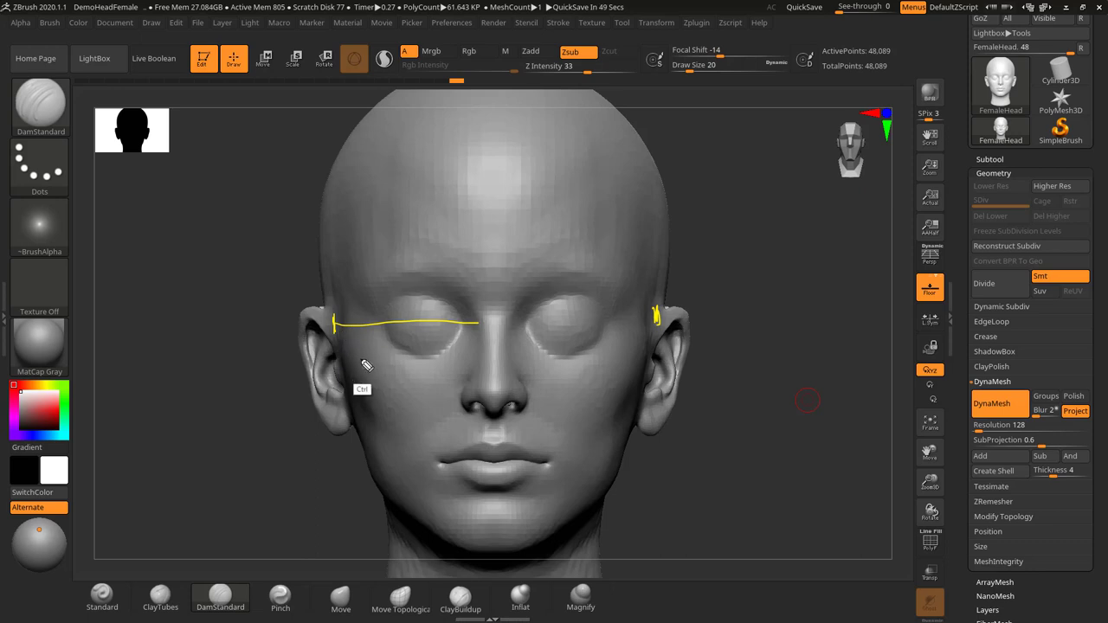
key(ctrl+shift+6)
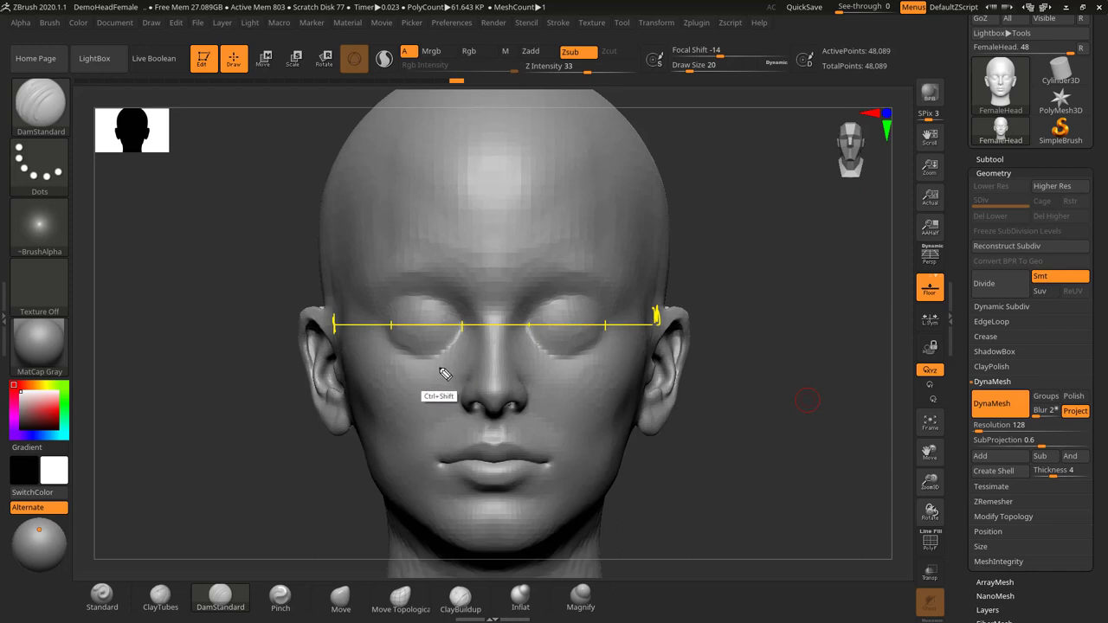
key(ctrl+shift+7)
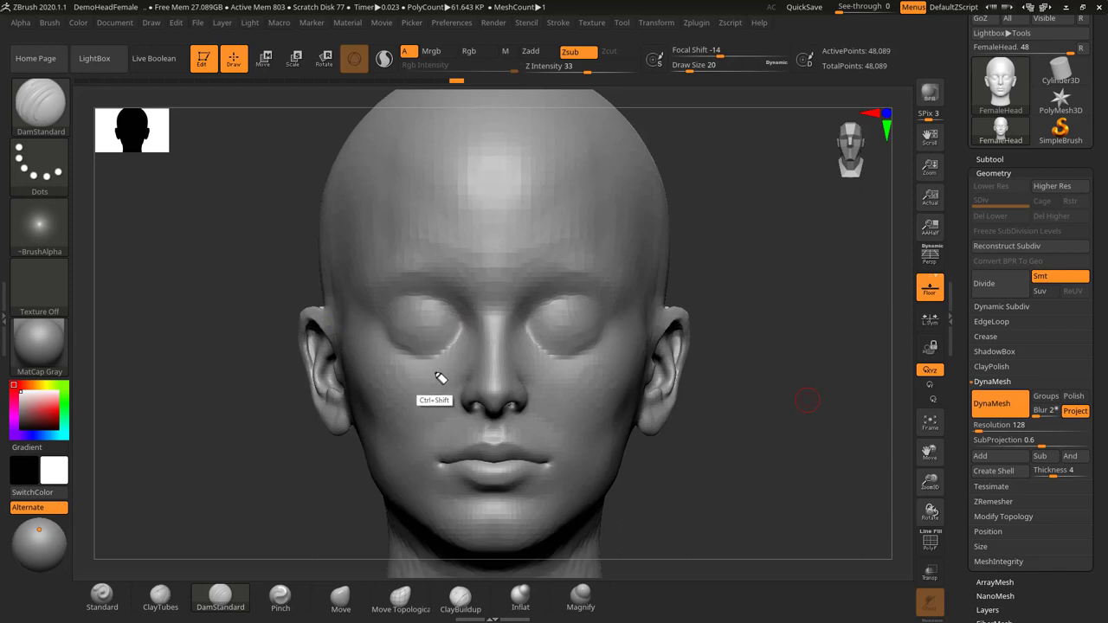
key(ctrl+shift+2)
Carve upper and lower eyelid outlines into both eye mounds with DamStandard at draw size 23
shift+drag(766, 366, 761, 360)
ctrl+right_drag(762, 360, 781, 373)
ctrl+right_drag(630, 361, 591, 343)
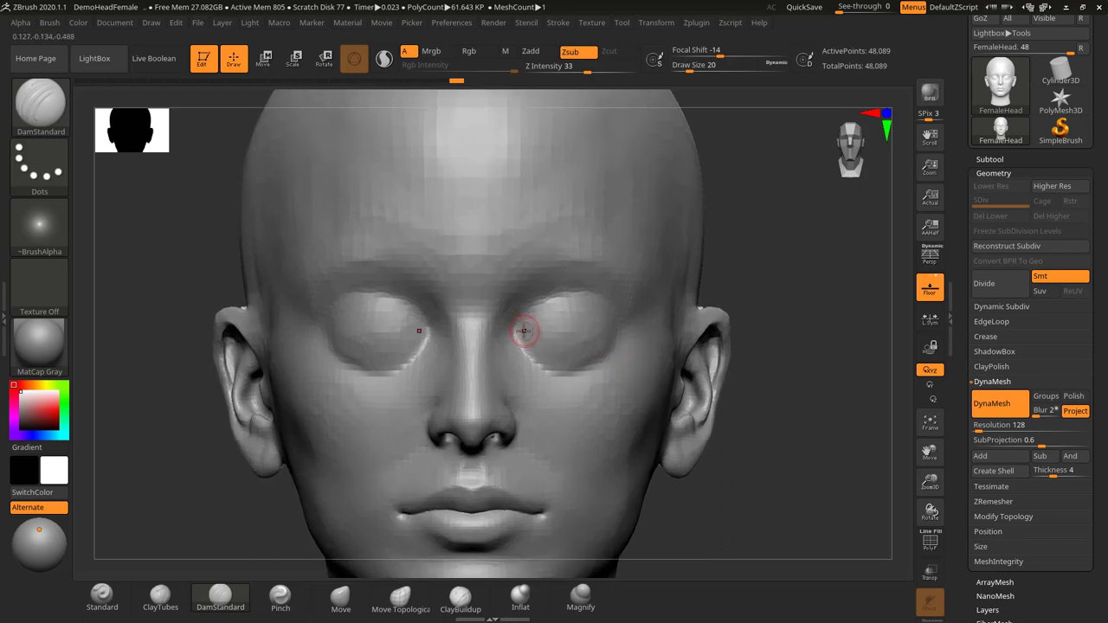
key(s)
drag(527, 336, 535, 335)
key(s)
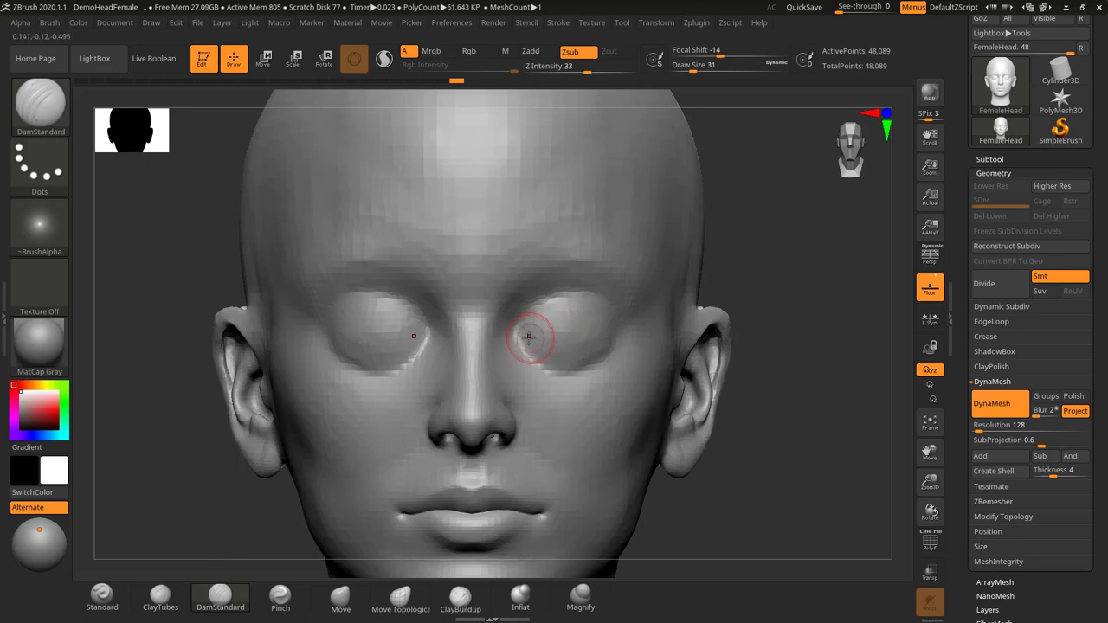
key(s)
click(524, 338)
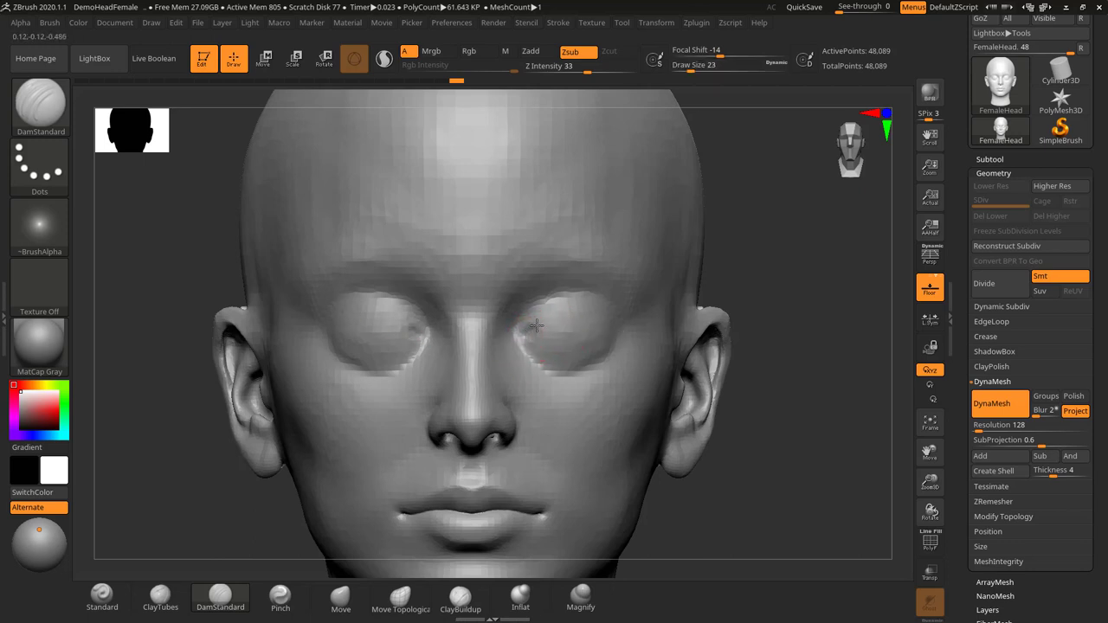
key(ctrl)
mouse_move(521, 338)
mouse_down()
mouse_move(566, 320)
mouse_move(607, 331)
mouse_up()
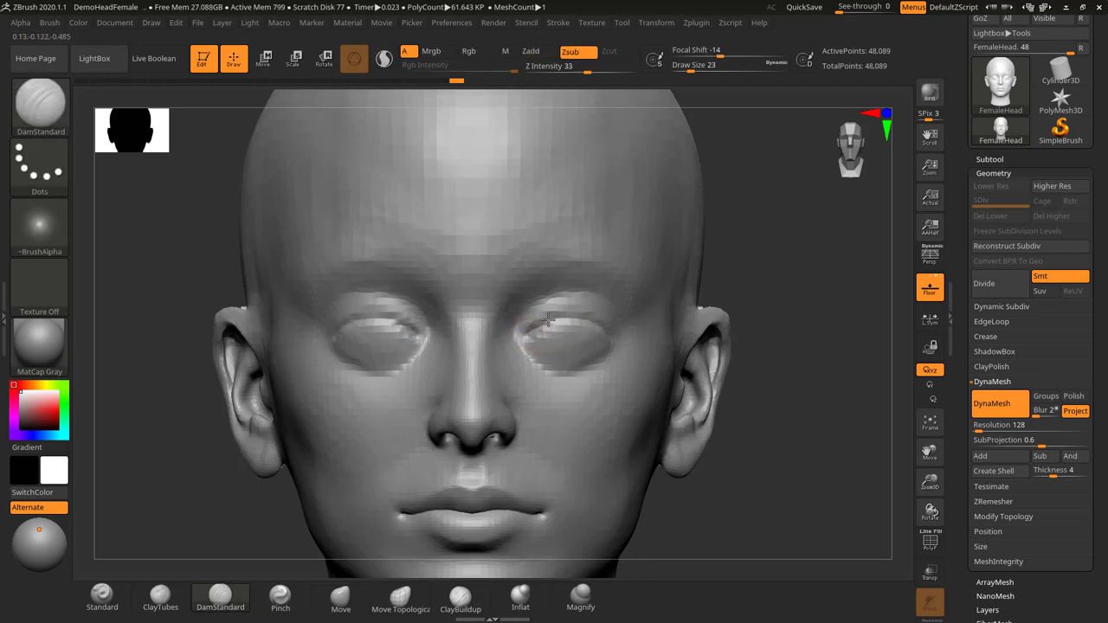
mouse_move(532, 326)
mouse_down()
mouse_move(579, 313)
mouse_move(609, 332)
mouse_up()
mouse_move(535, 344)
mouse_down()
mouse_move(578, 350)
mouse_move(606, 338)
mouse_move(539, 346)
mouse_up()
Sketch three example eye outlines beside the head: a symmetrical almond and two with lowered inner corners
mouse_move(772, 312)
alt+mouse_down()
mouse_move(729, 299)
mouse_move(668, 309)
mouse_move(736, 297)
mouse_move(723, 289)
mouse_move(727, 273)
mouse_move(717, 289)
mouse_move(711, 281)
mouse_move(722, 291)
mouse_move(752, 278)
alt+mouse_up()
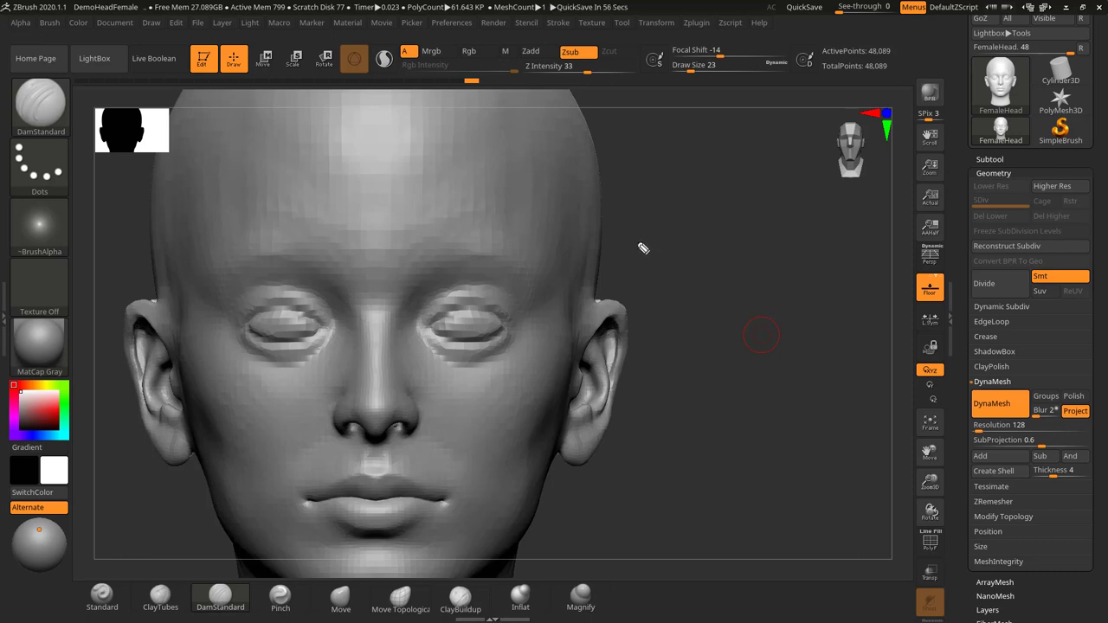
mouse_move(639, 248)
mouse_down()
mouse_move(650, 233)
mouse_move(697, 232)
mouse_move(642, 250)
mouse_move(685, 258)
mouse_move(709, 247)
mouse_move(640, 247)
mouse_move(659, 230)
mouse_move(702, 238)
mouse_up()
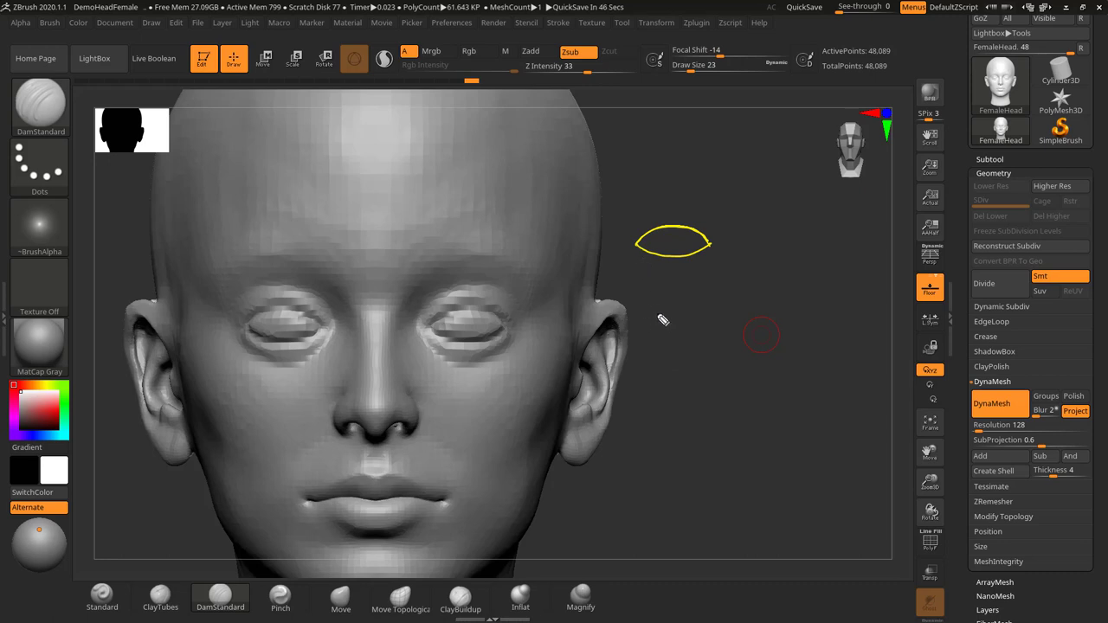
drag(651, 315, 669, 298)
mouse_move(651, 315)
mouse_down()
mouse_move(667, 297)
mouse_move(729, 313)
mouse_up()
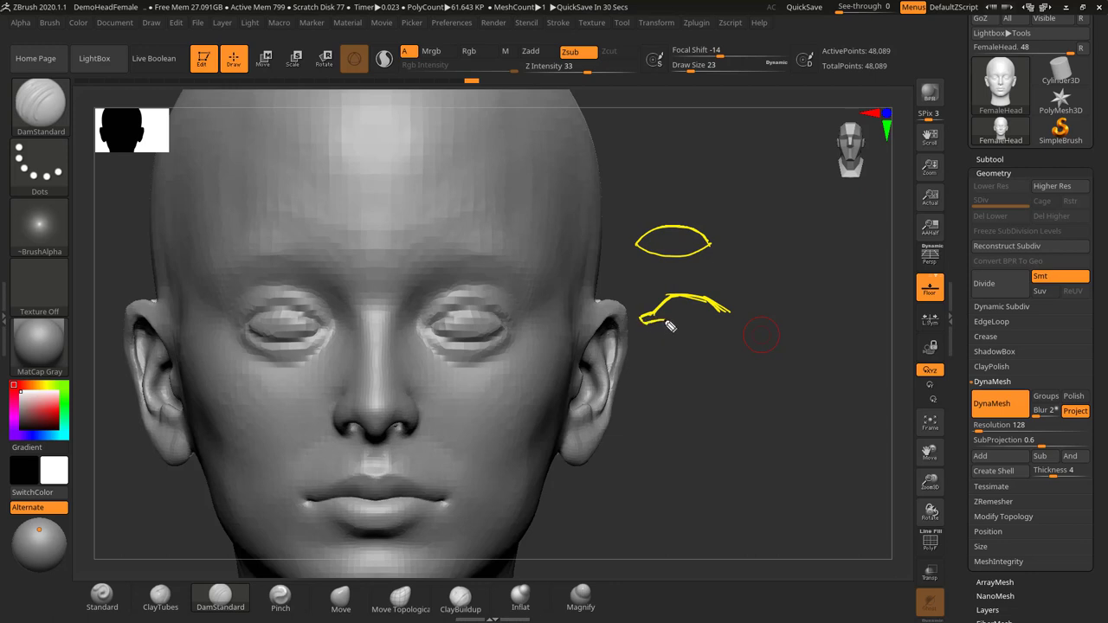
drag(666, 324, 722, 324)
drag(644, 246, 707, 243)
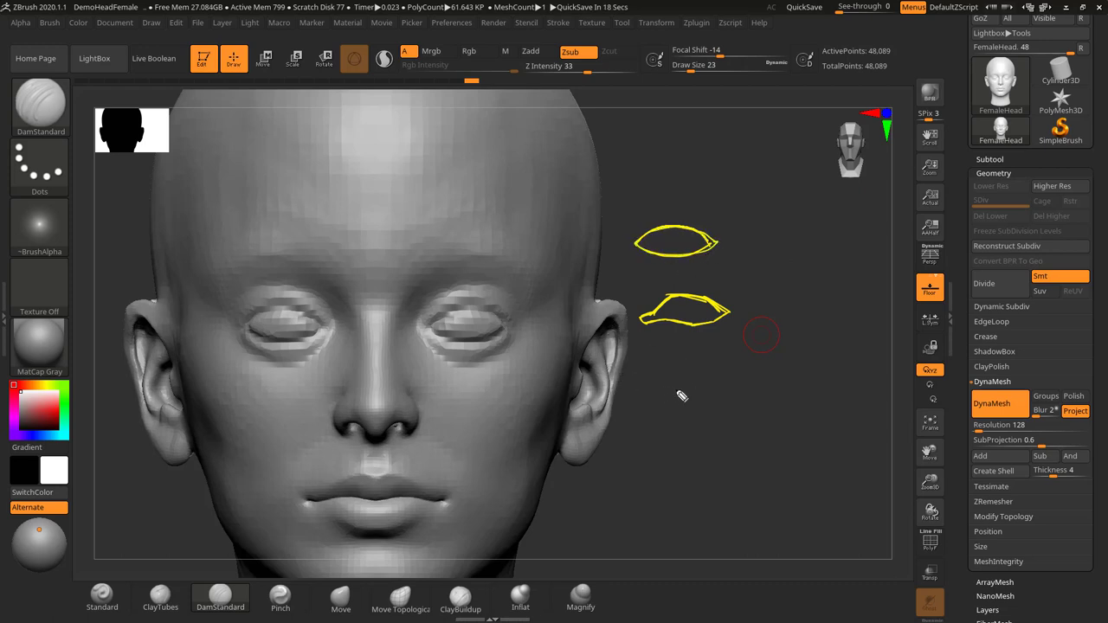
drag(663, 399, 673, 391)
mouse_move(666, 400)
mouse_down()
mouse_move(706, 377)
mouse_move(749, 395)
mouse_up()
mouse_move(664, 398)
mouse_down()
mouse_move(727, 407)
mouse_move(748, 395)
mouse_up()
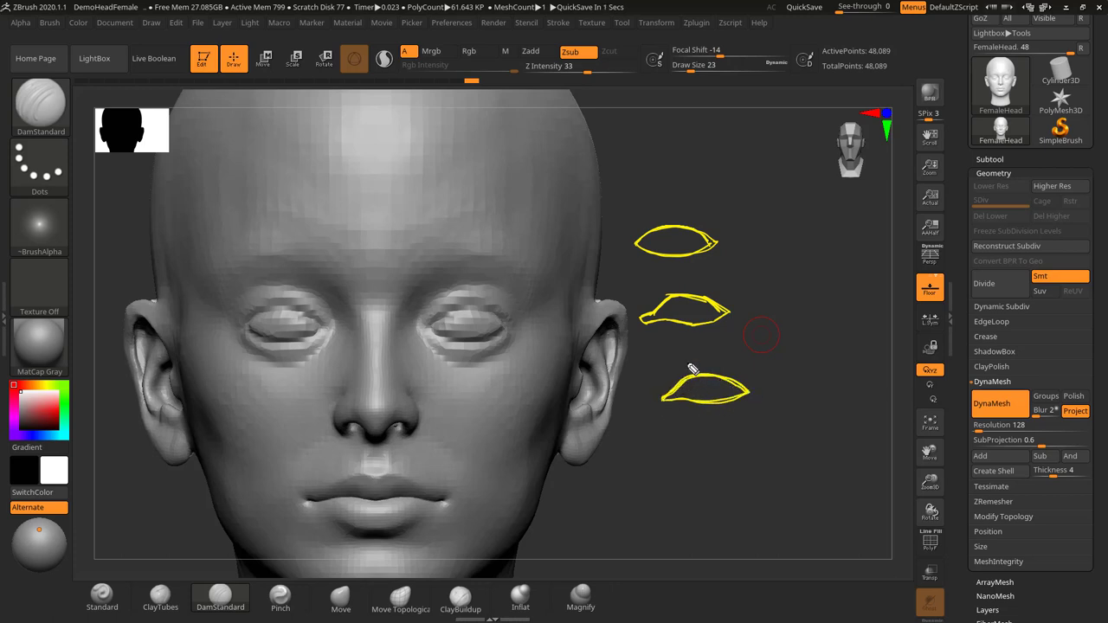
Mark the lid peaks on the eye sketches, lower the top sketch's inner corner, and clear all annotations
mouse_move(671, 289)
mouse_down()
mouse_move(671, 305)
mouse_move(688, 301)
mouse_up()
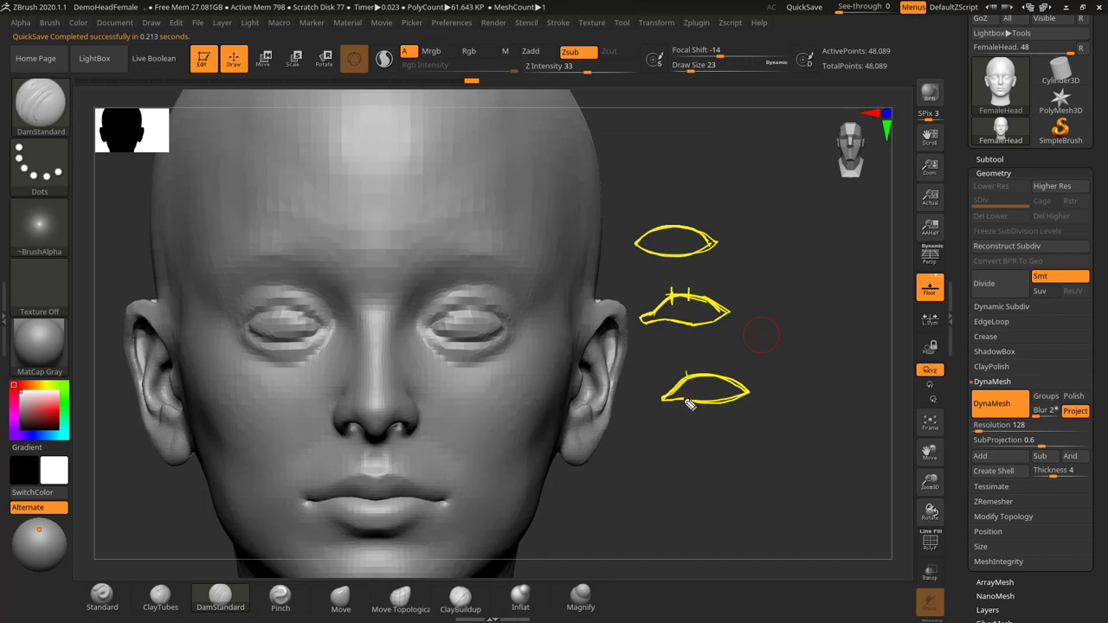
drag(721, 390, 721, 404)
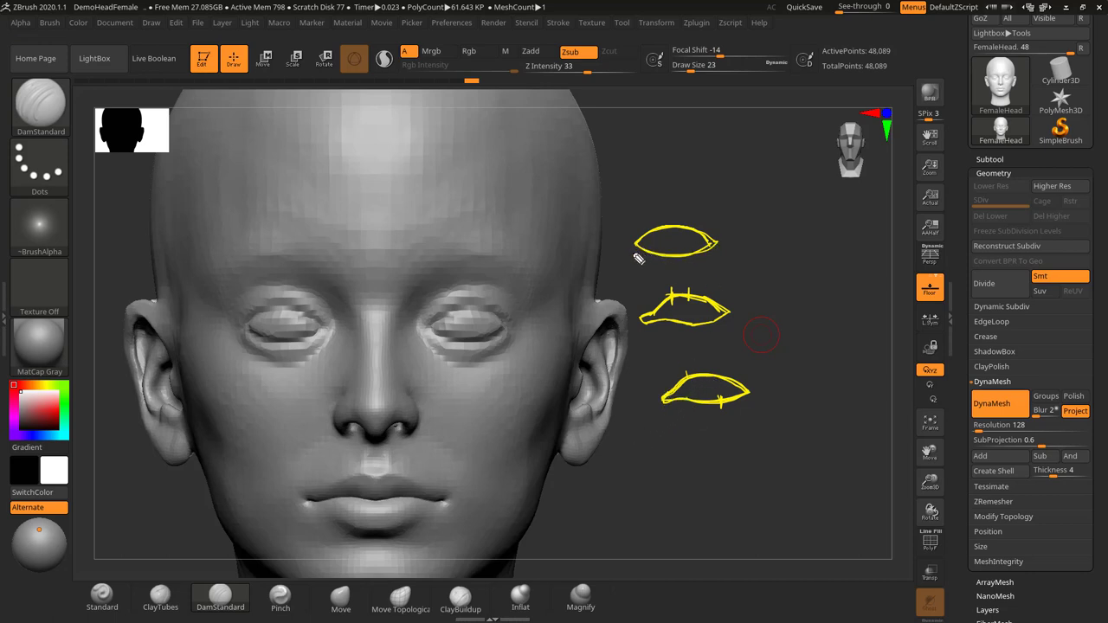
mouse_move(638, 259)
mouse_down()
mouse_move(658, 236)
mouse_move(724, 245)
mouse_move(635, 257)
mouse_move(708, 248)
mouse_up()
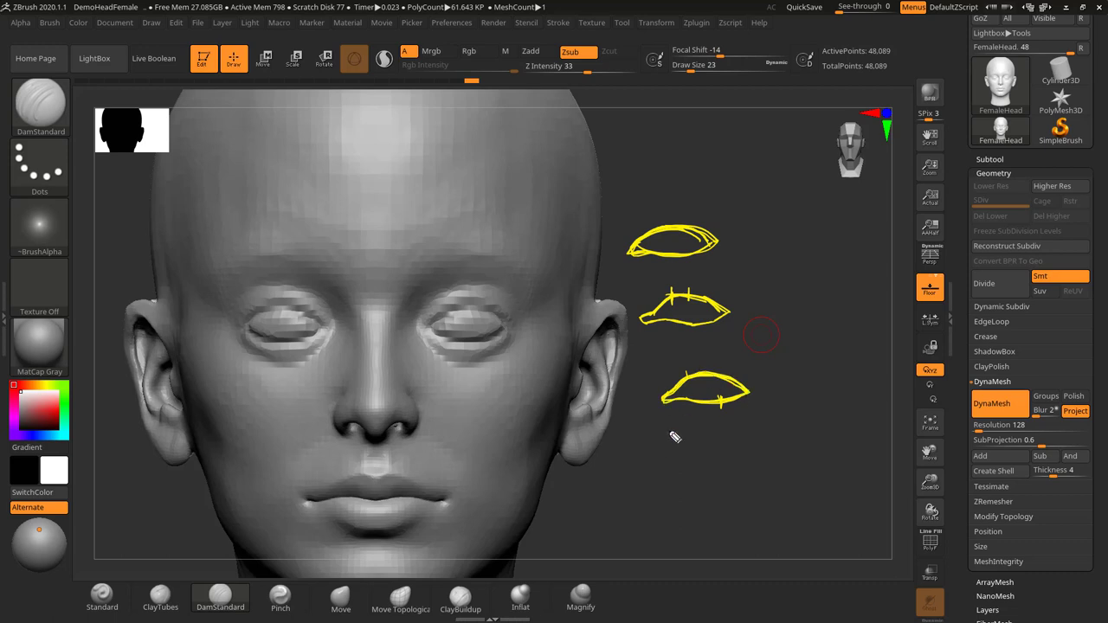
key(ctrl+shift+7)
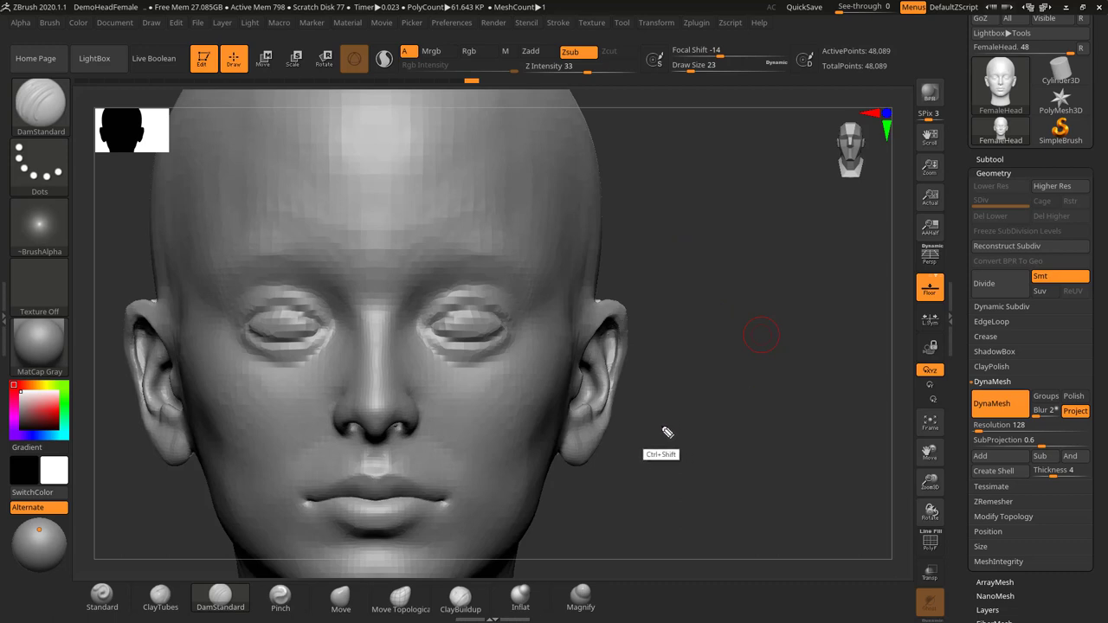
key(ctrl+shift+2)
Mask the openings between the eyelid outlines on both eyes with MaskPen at draw size 13 and invert the mask
mouse_move(702, 412)
alt+mouse_down()
mouse_move(702, 395)
mouse_move(706, 426)
alt+mouse_up()
alt+drag(727, 386, 776, 389)
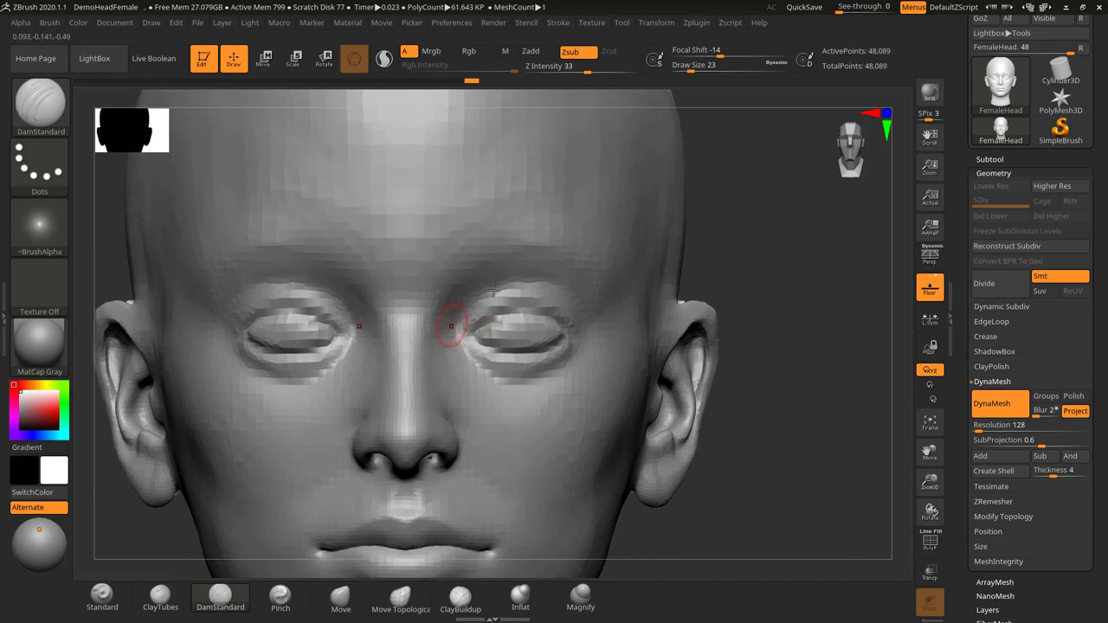
key(s)
drag(500, 332, 497, 331)
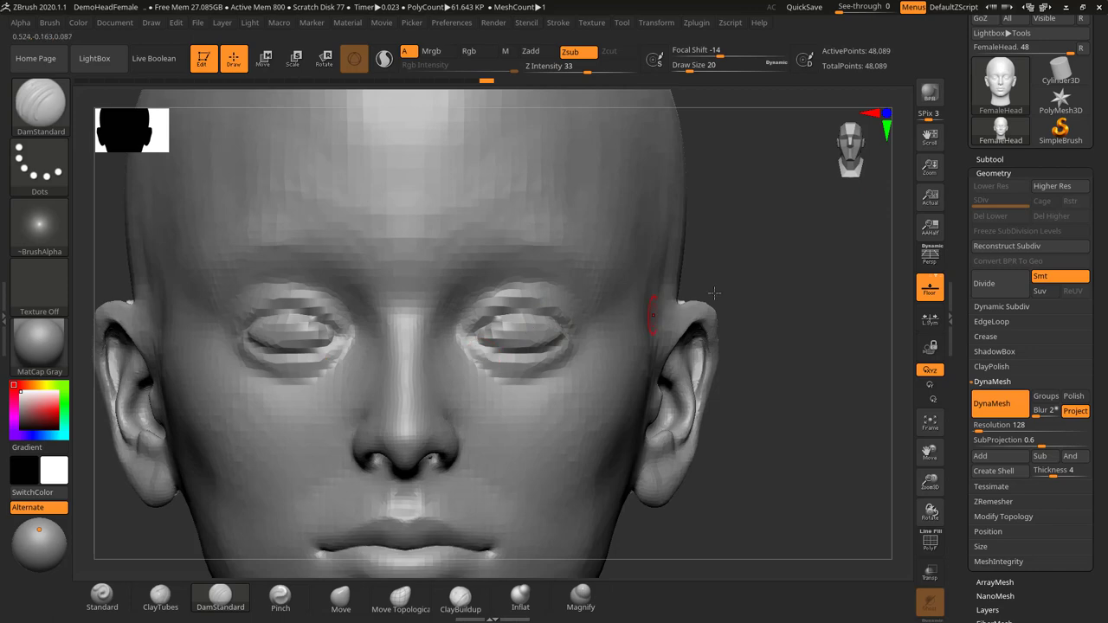
mouse_move(777, 269)
mouse_down()
mouse_move(736, 273)
mouse_move(767, 275)
mouse_up()
key(s)
mouse_move(509, 331)
mouse_down()
mouse_move(523, 321)
mouse_move(537, 329)
mouse_move(500, 341)
mouse_move(553, 329)
mouse_move(514, 325)
mouse_up()
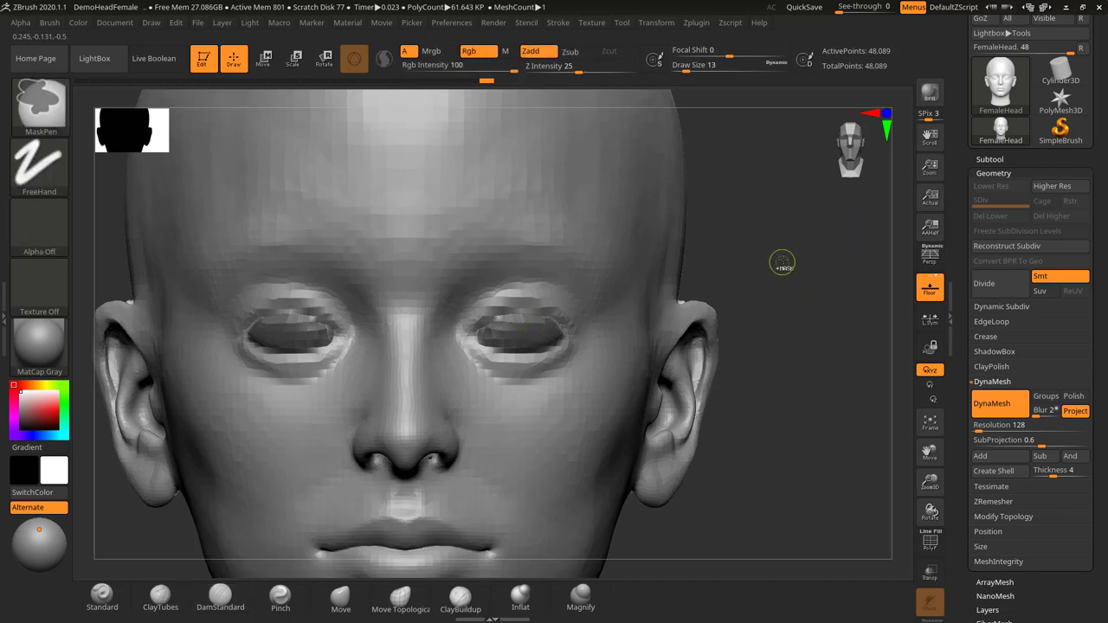
ctrl+click(765, 316)
Centre the transform gizmo on the unmasked eye openings and push them back into the head in side view
mouse_move(765, 316)
mouse_down()
mouse_move(623, 407)
mouse_move(554, 487)
mouse_up()
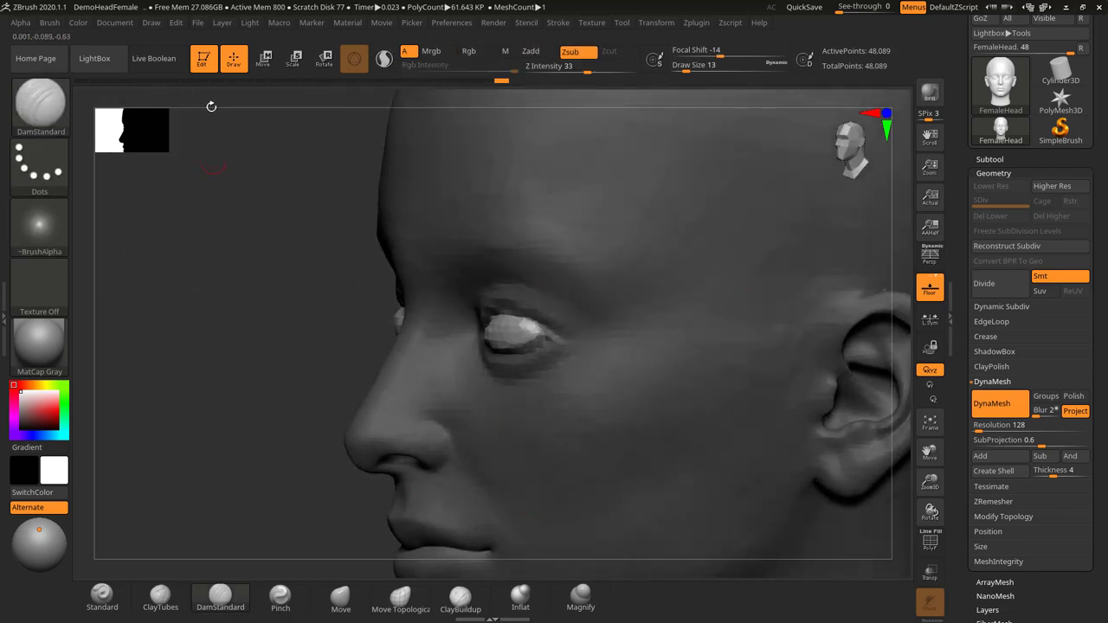
click(267, 67)
drag(268, 303, 551, 332)
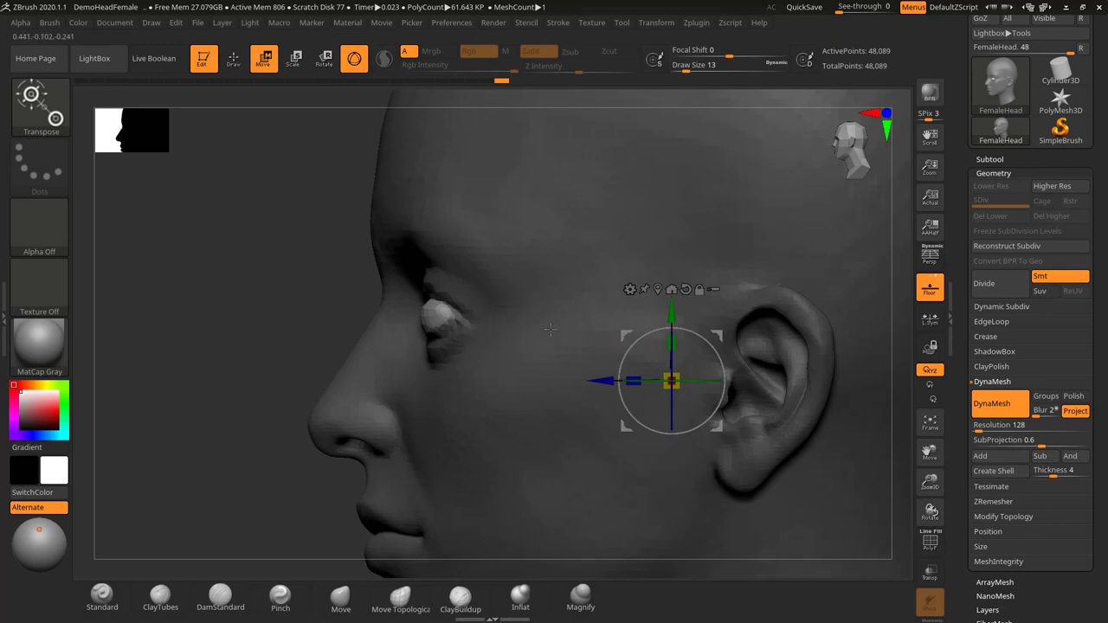
alt+drag(294, 334, 265, 357)
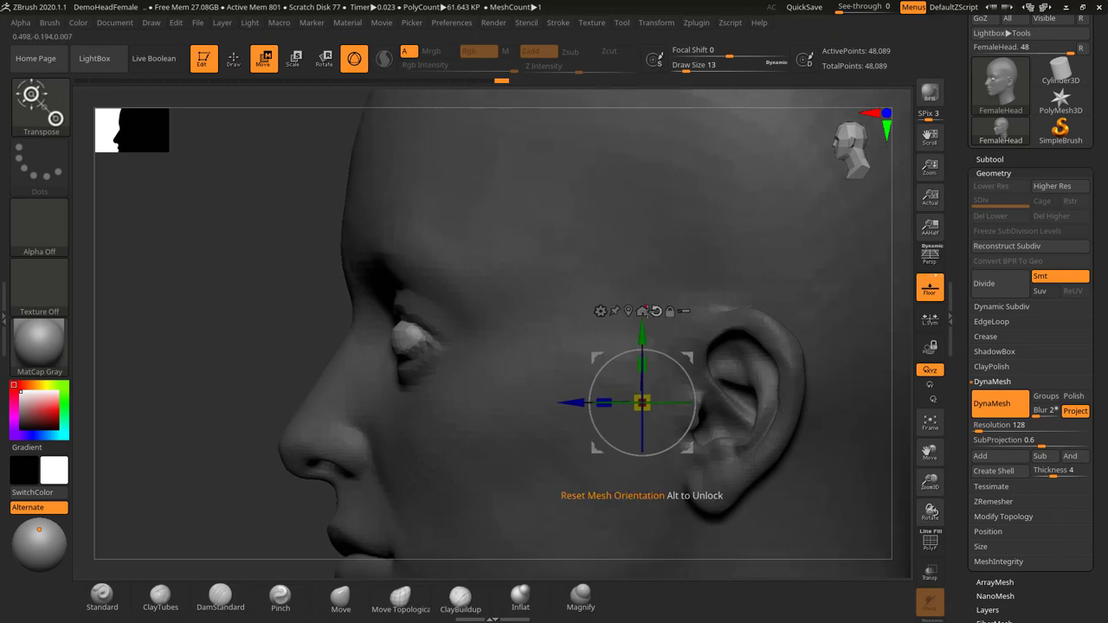
click(629, 312)
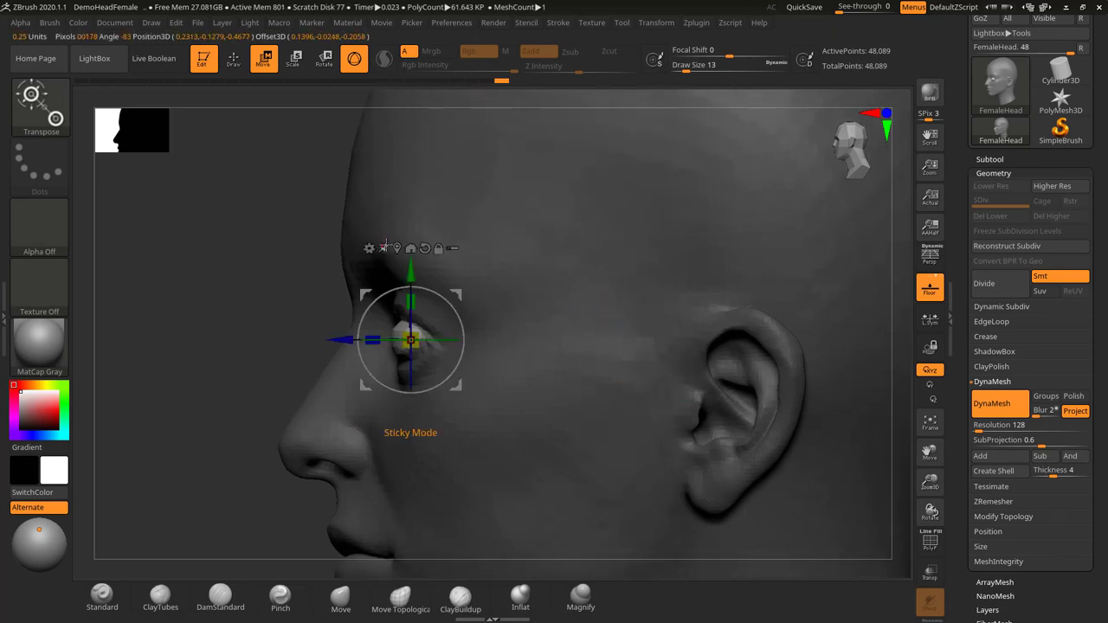
alt+drag(232, 345, 272, 315)
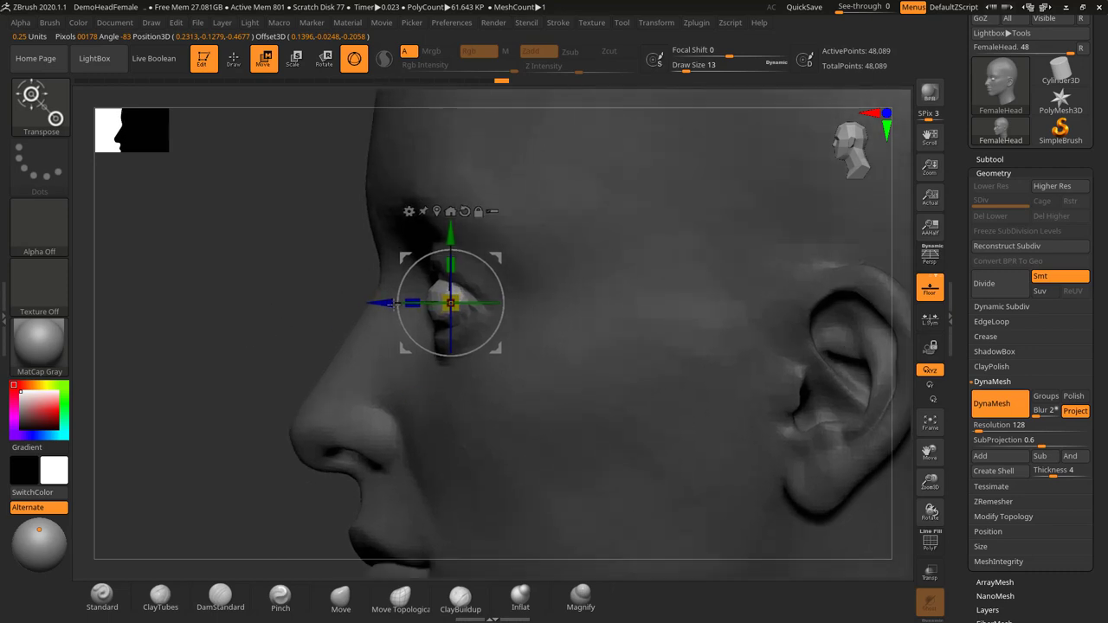
drag(385, 302, 420, 299)
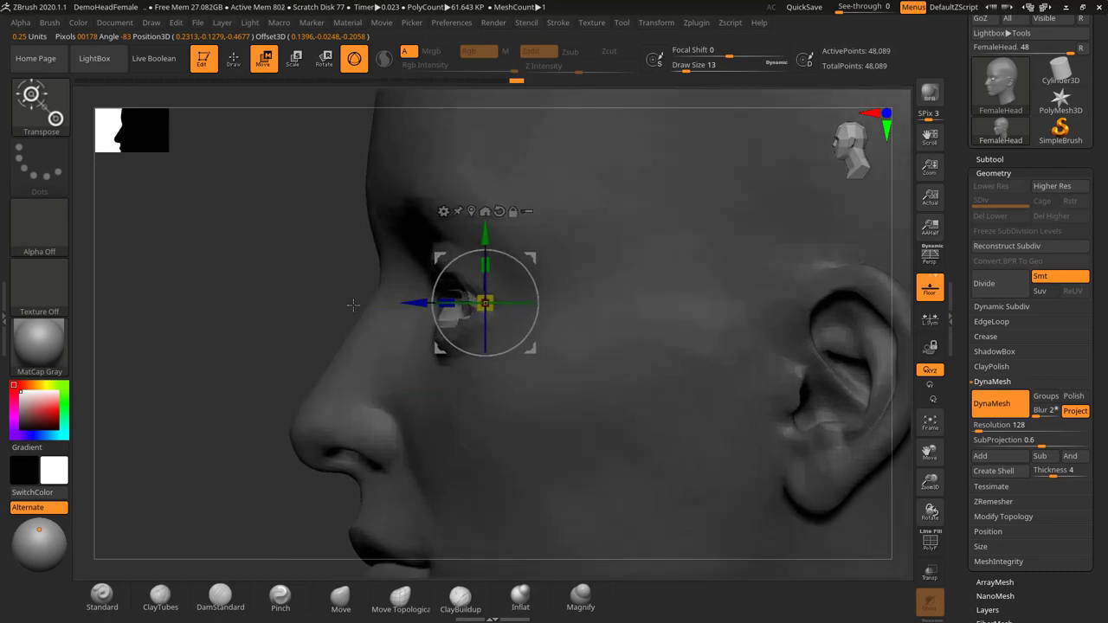
drag(259, 304, 369, 294)
key(q)
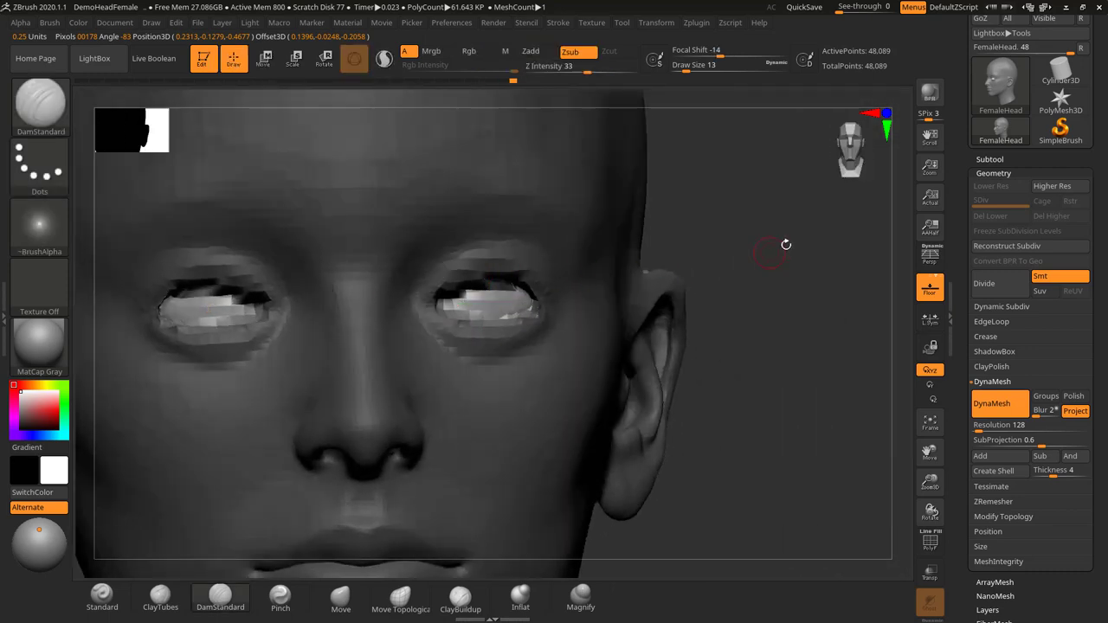
Clear the mask and frame the whole head from below to check the recessed eye openings
mouse_move(810, 243)
mouse_down()
mouse_move(717, 242)
mouse_move(805, 238)
mouse_move(814, 268)
mouse_move(852, 280)
mouse_up()
key(f)
drag(772, 262, 715, 234)
mouse_move(730, 307)
mouse_down()
mouse_move(774, 266)
mouse_move(776, 173)
mouse_move(738, 234)
mouse_move(742, 302)
mouse_move(732, 294)
mouse_up()
Annotate guide strokes along the outer eye corners in the view from below and clear them
key(ctrl)
key(ctrl+shift)
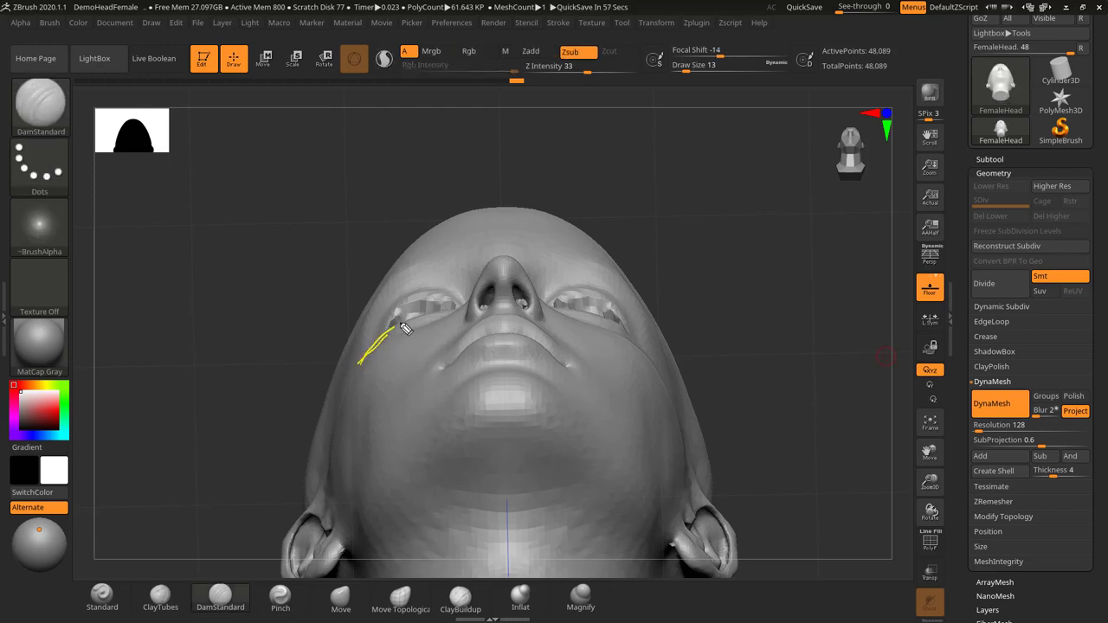
mouse_move(365, 358)
mouse_down()
mouse_move(411, 318)
mouse_move(500, 288)
mouse_move(668, 342)
mouse_move(630, 337)
mouse_up()
drag(767, 330, 796, 327)
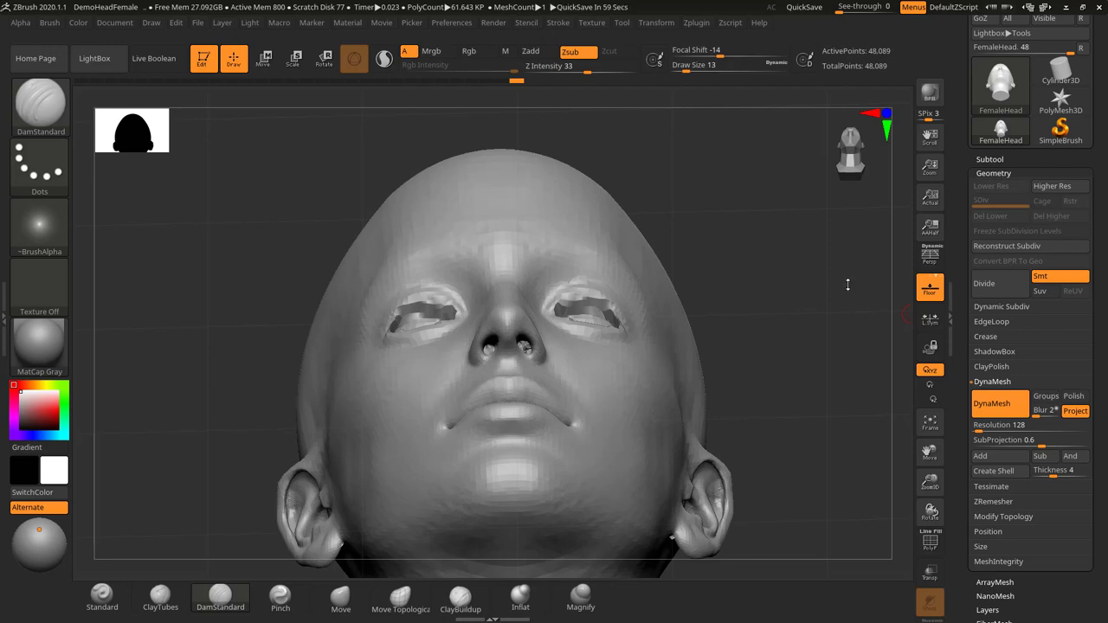
Set the DynaMesh resolution to 312 and remesh the head
drag(717, 332, 762, 310)
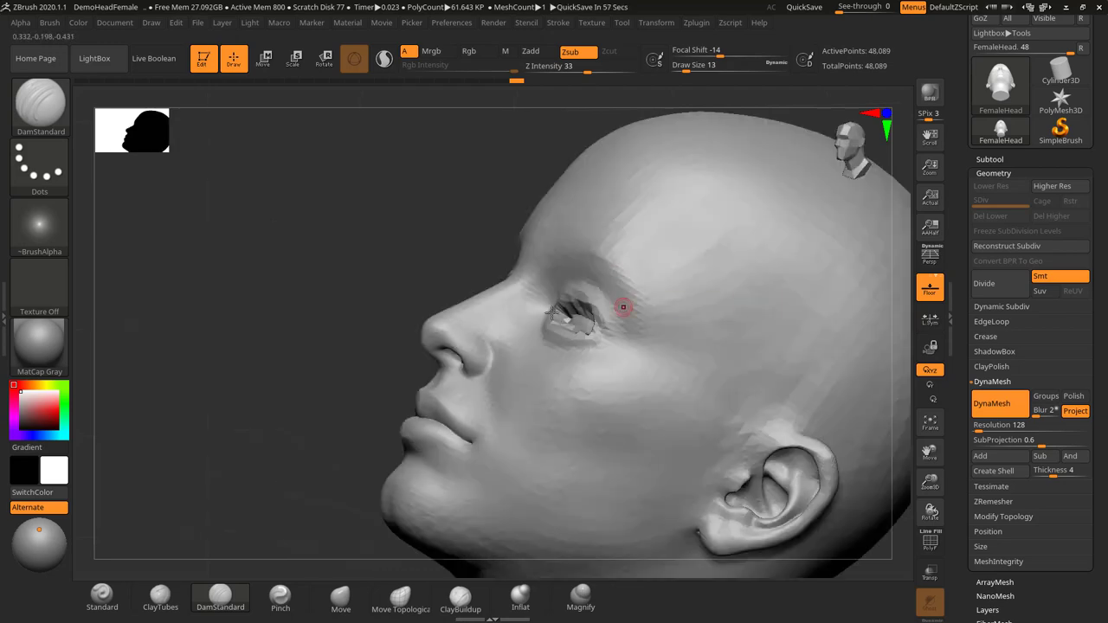
shift+drag(380, 316, 450, 313)
mouse_move(837, 319)
mouse_down()
mouse_move(804, 306)
mouse_move(786, 315)
mouse_move(816, 304)
mouse_up()
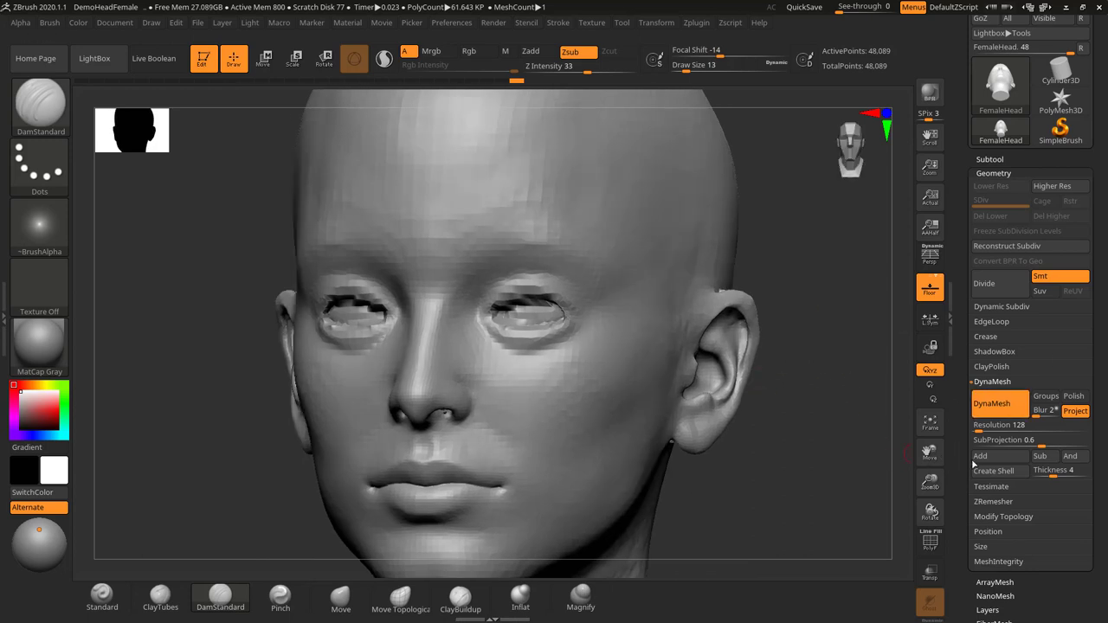
click(970, 425)
text(224)
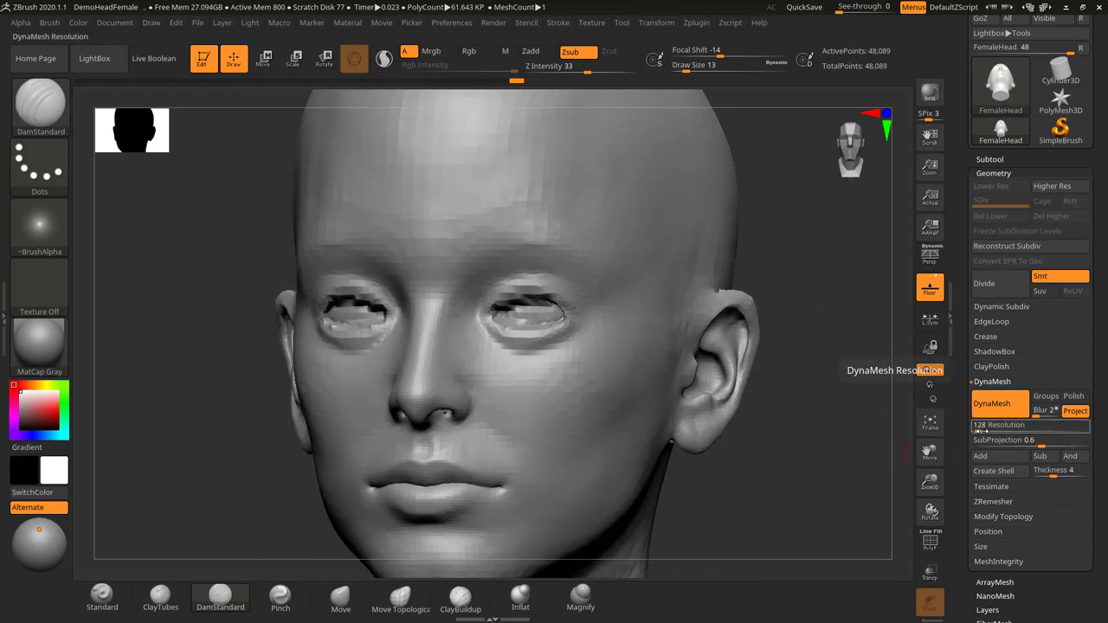
key(Return)
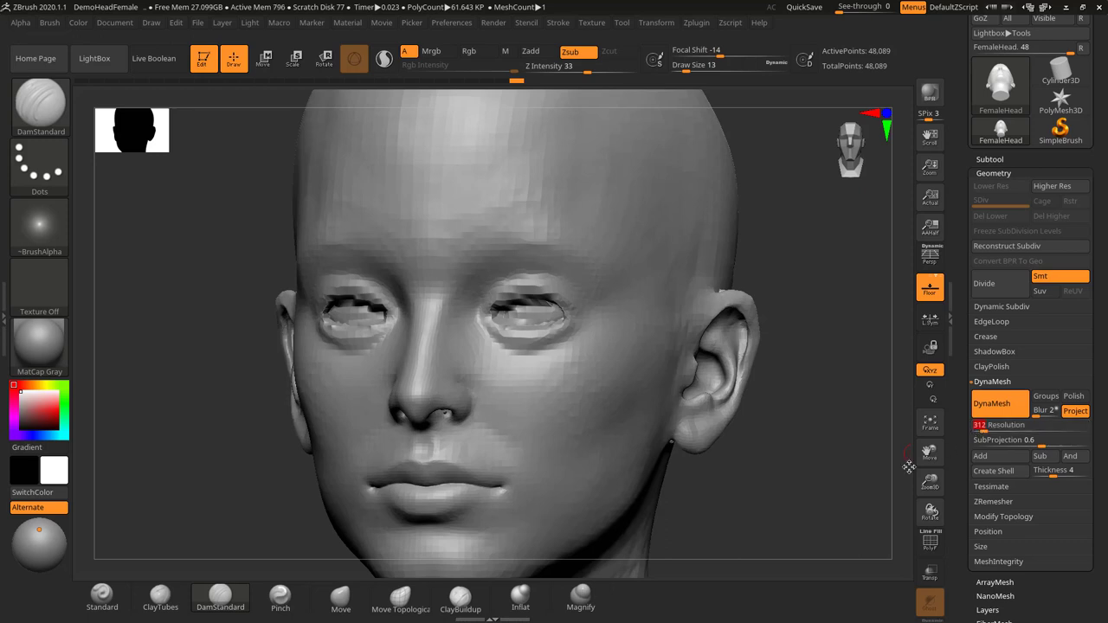
mouse_move(801, 366)
ctrl+mouse_down()
mouse_move(797, 445)
mouse_move(836, 364)
mouse_move(818, 395)
mouse_move(763, 418)
ctrl+mouse_up()
Append a Sphere3D as a new subtool beside the head and make it active
mouse_move(763, 418)
mouse_down()
mouse_move(536, 353)
mouse_move(494, 357)
mouse_move(550, 355)
mouse_up()
key(s)
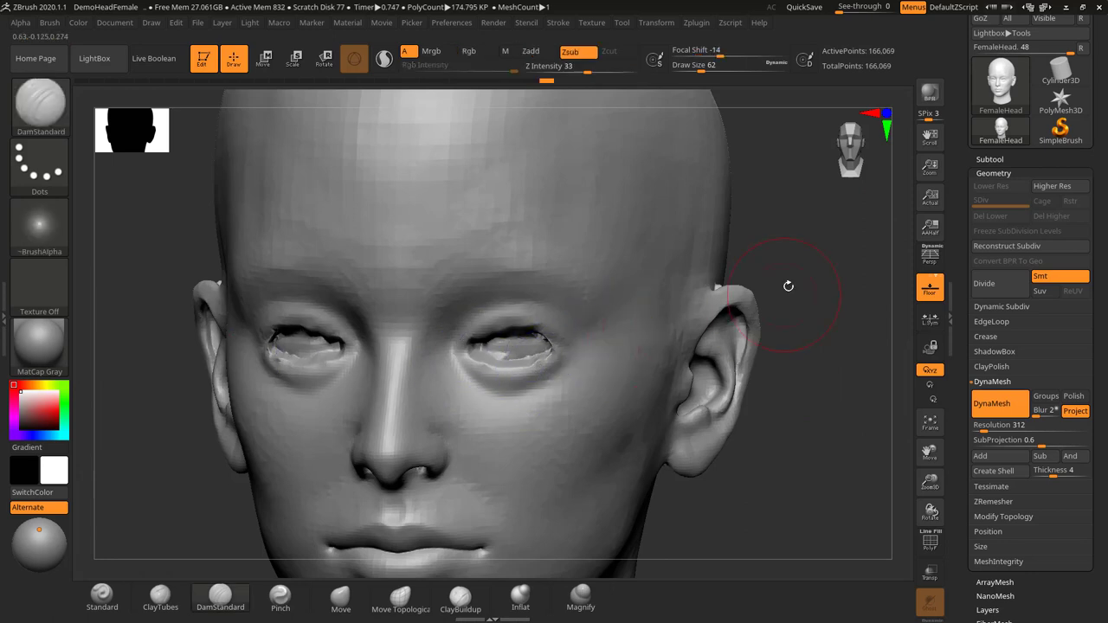
mouse_move(788, 284)
mouse_down()
mouse_move(771, 279)
mouse_move(735, 312)
mouse_move(749, 259)
mouse_up()
drag(683, 346, 679, 381)
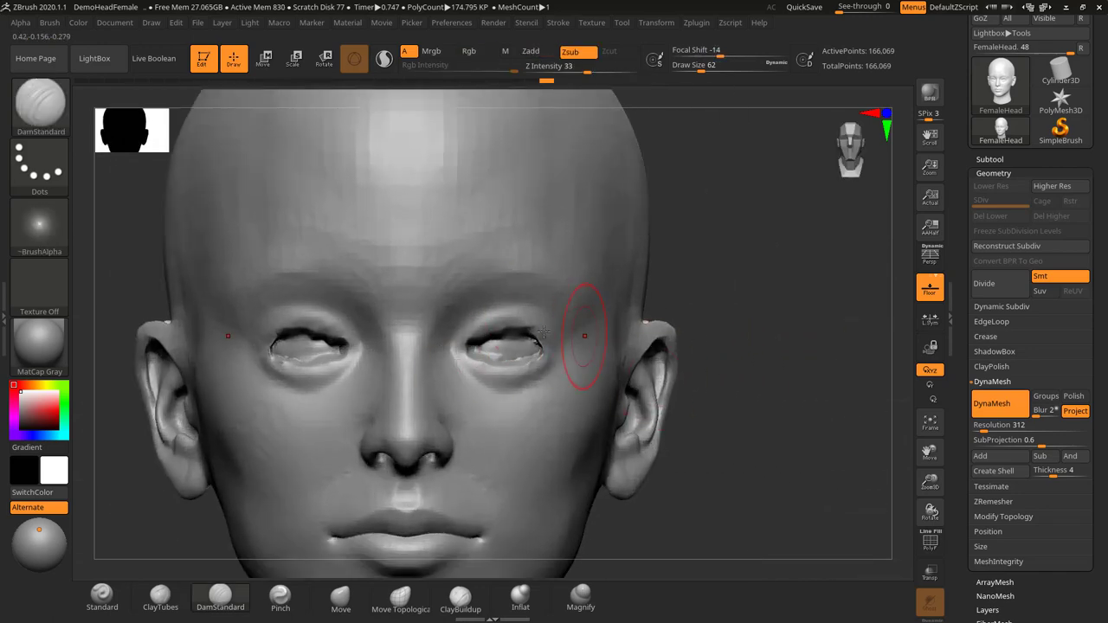
click(990, 159)
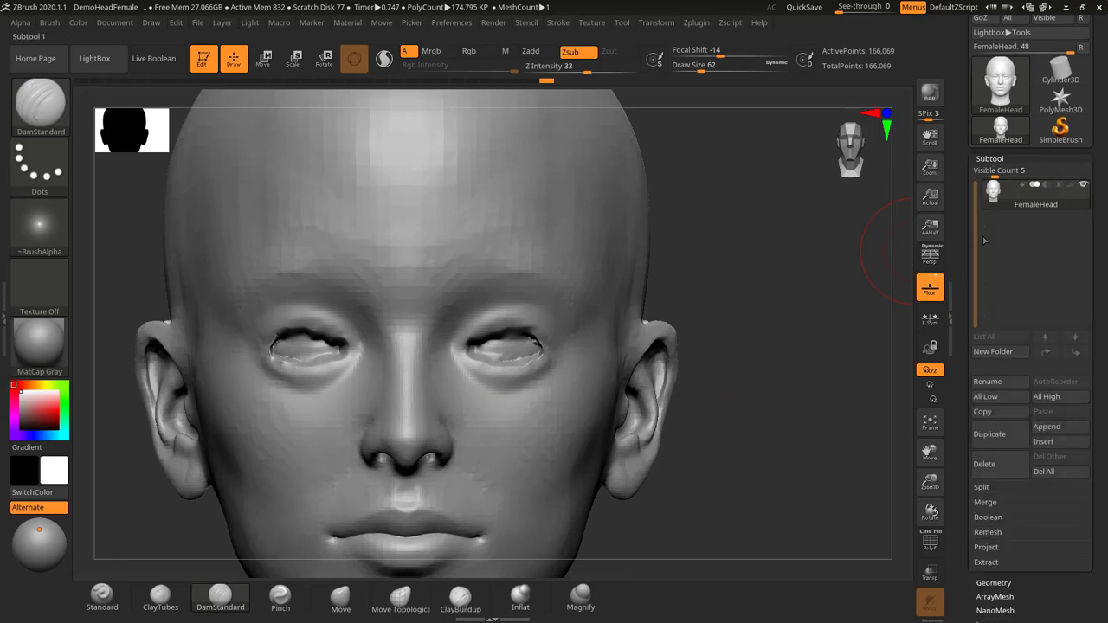
drag(960, 224, 959, 141)
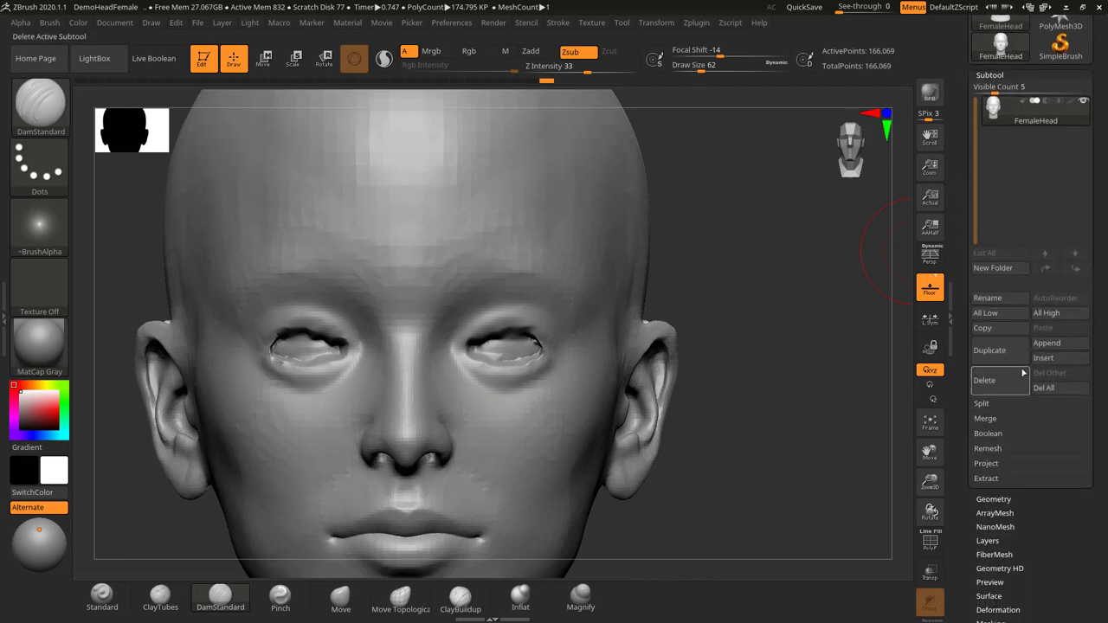
click(1057, 359)
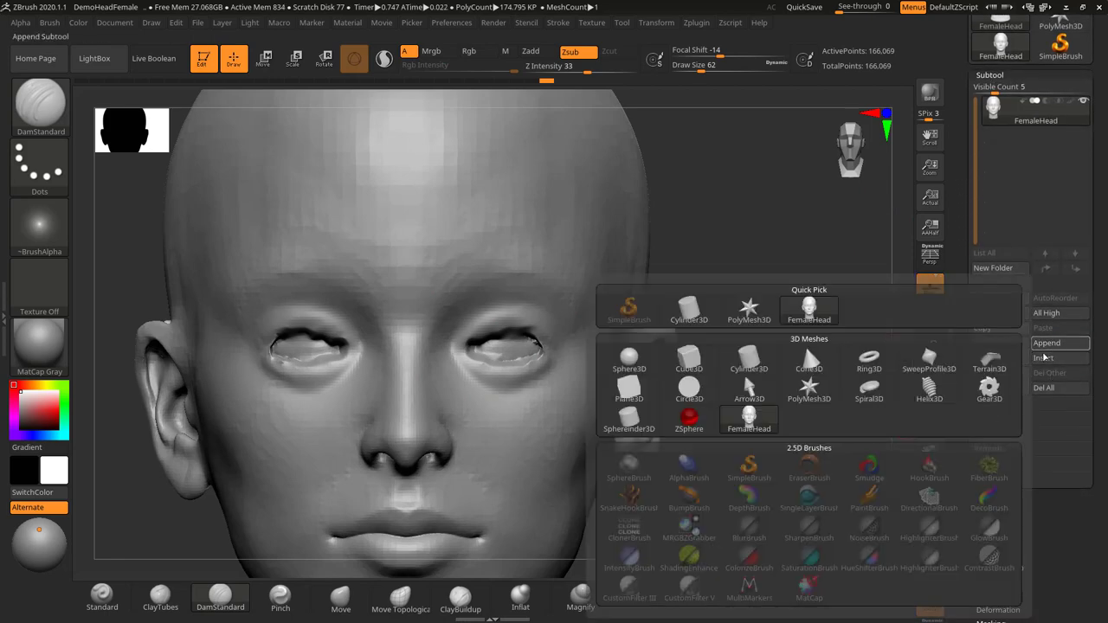
click(1057, 359)
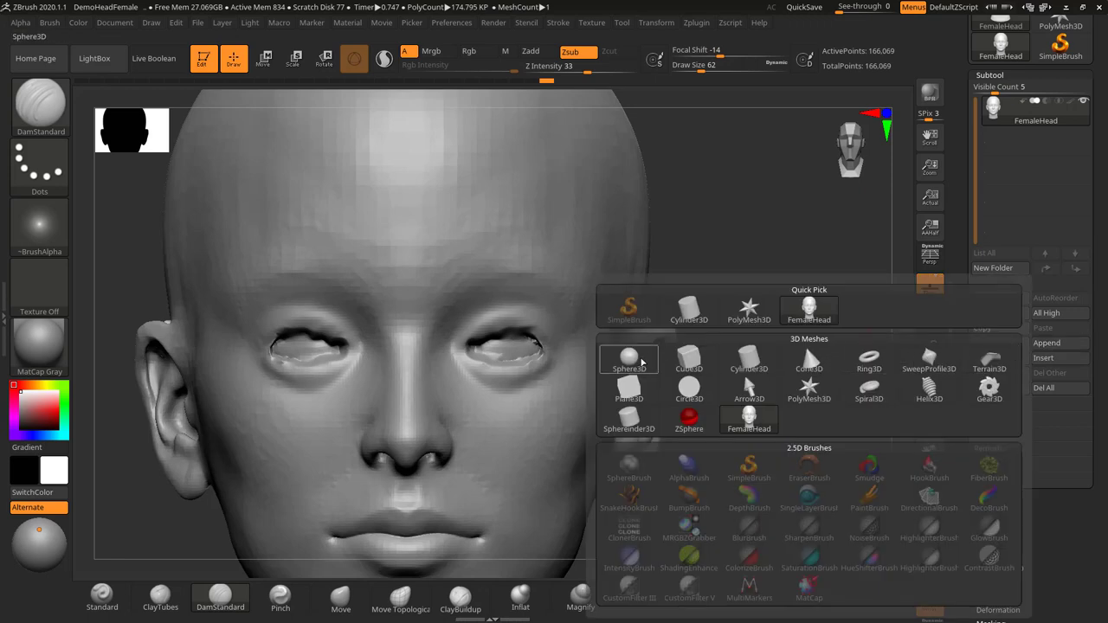
click(636, 360)
alt+drag(835, 282, 779, 229)
alt+click(534, 350)
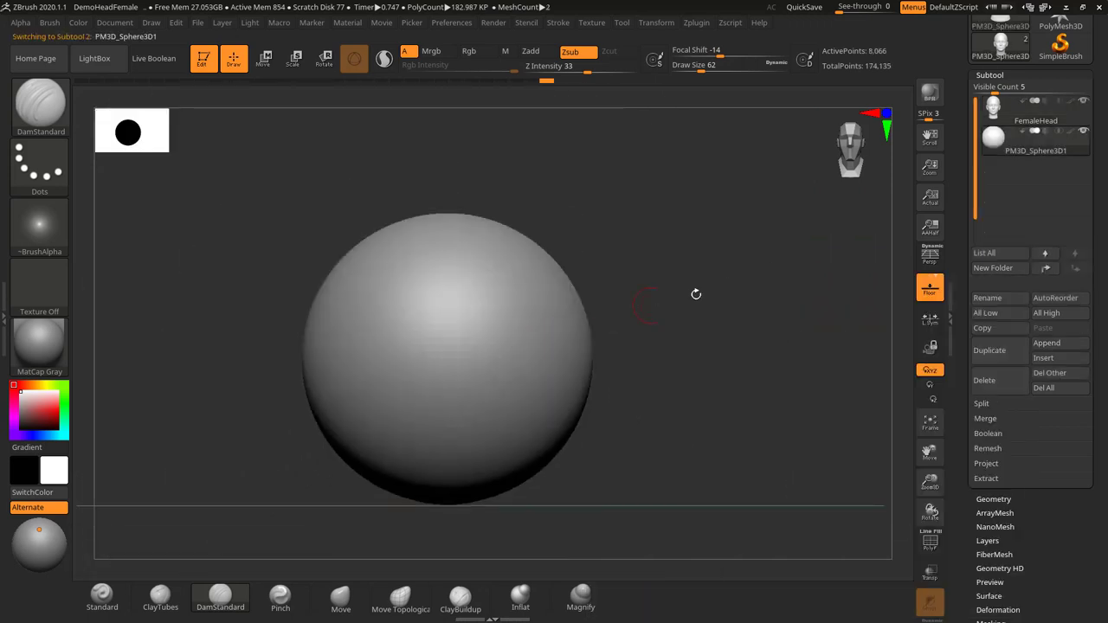
Scale the sphere down to eyeball size with transparency on and move it over the character's left eye opening in front view
alt+drag(695, 294, 725, 327)
key(r)
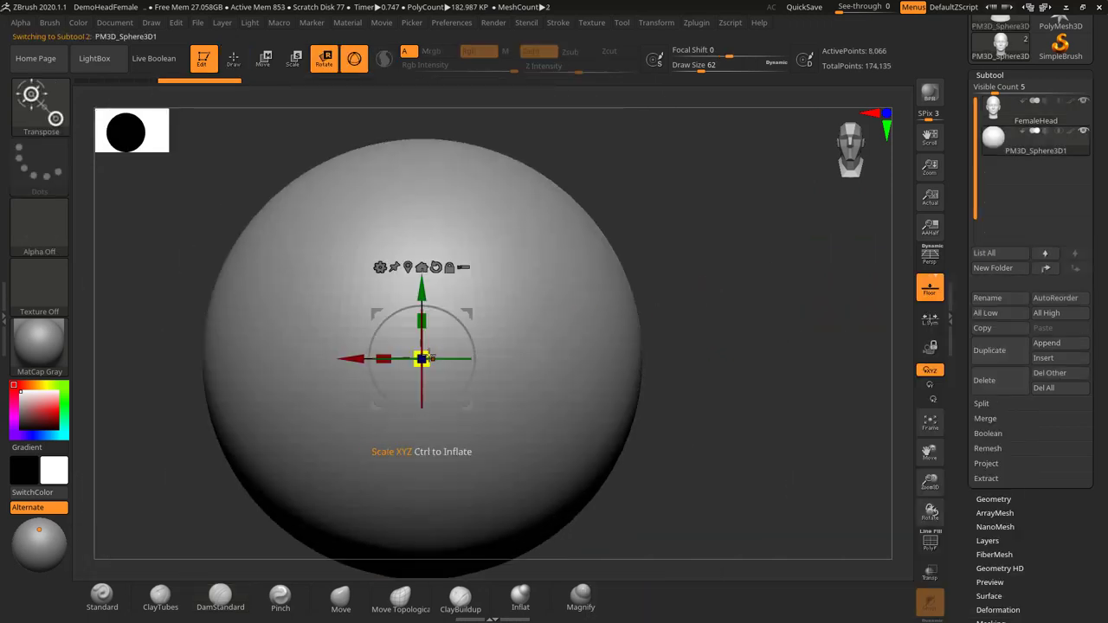
drag(421, 358, 351, 499)
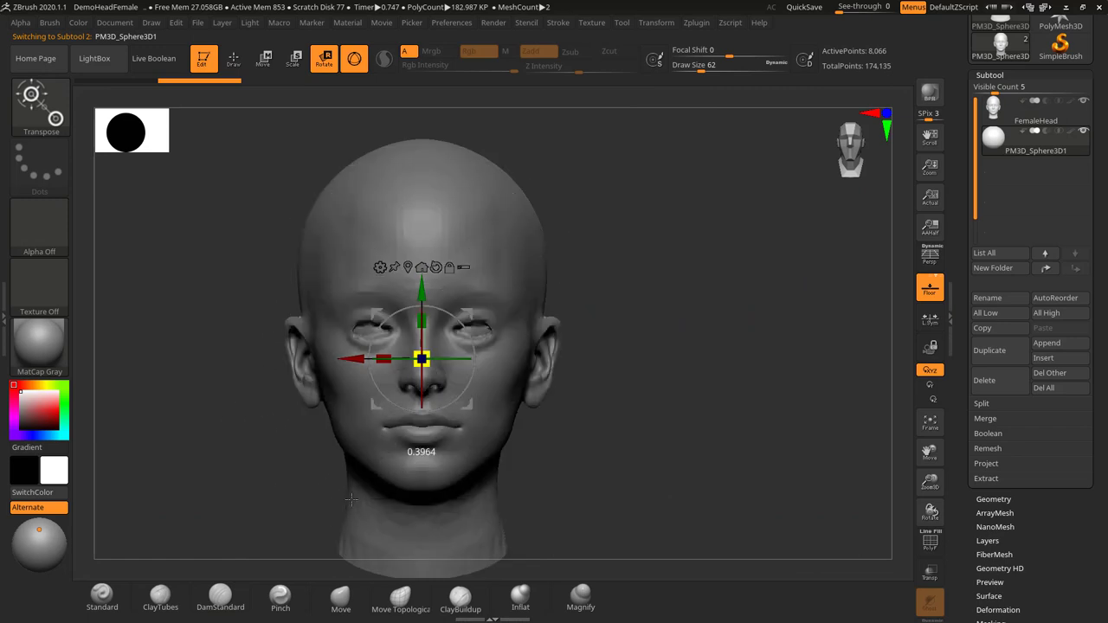
click(927, 575)
ctrl+right_drag(657, 297, 654, 359)
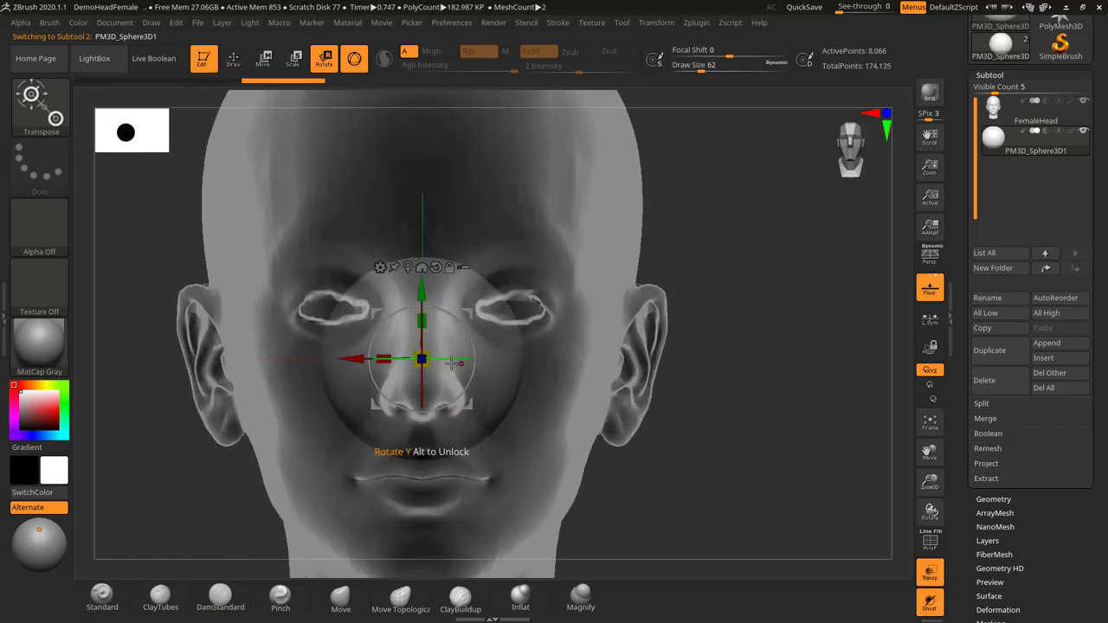
drag(422, 358, 512, 309)
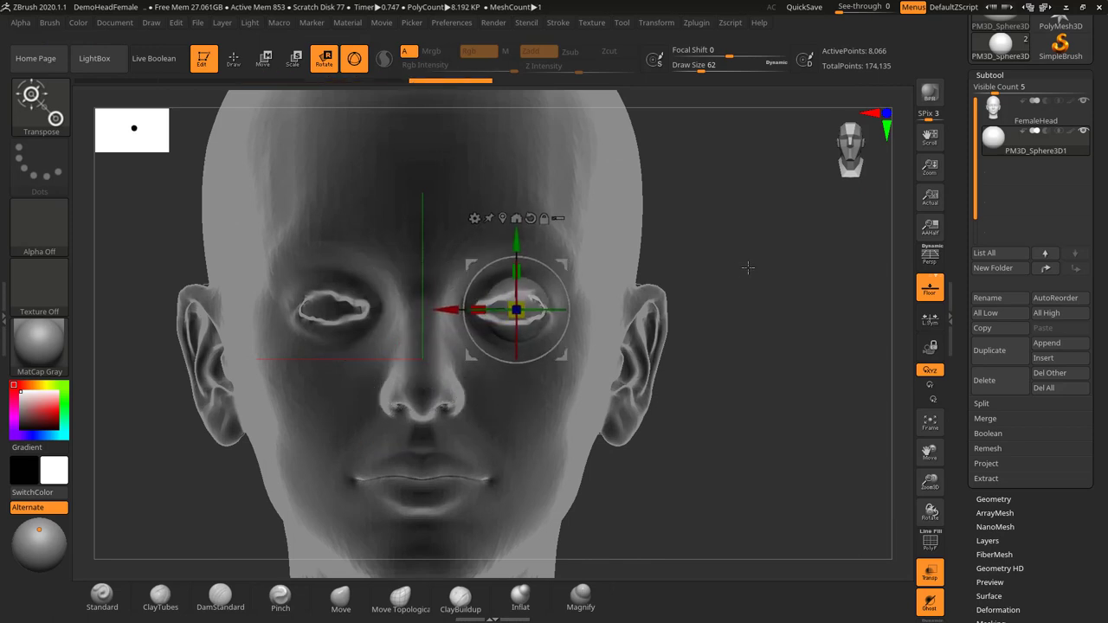
Move the sphere forward into the left eye socket and adjust its height to the lid opening in side view
drag(747, 265, 688, 270)
drag(449, 310, 294, 310)
drag(167, 369, 494, 275)
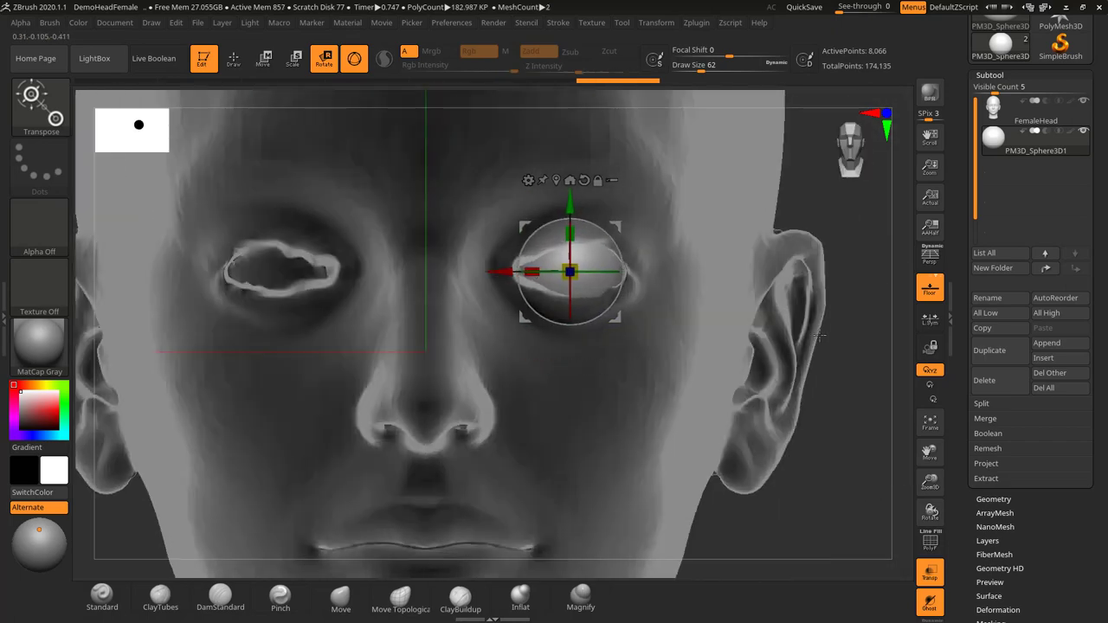
drag(820, 334, 757, 333)
key(q)
mouse_move(279, 334)
shift+mouse_down()
mouse_move(228, 324)
mouse_move(215, 349)
mouse_move(227, 379)
shift+mouse_up()
key(w)
drag(533, 230, 534, 225)
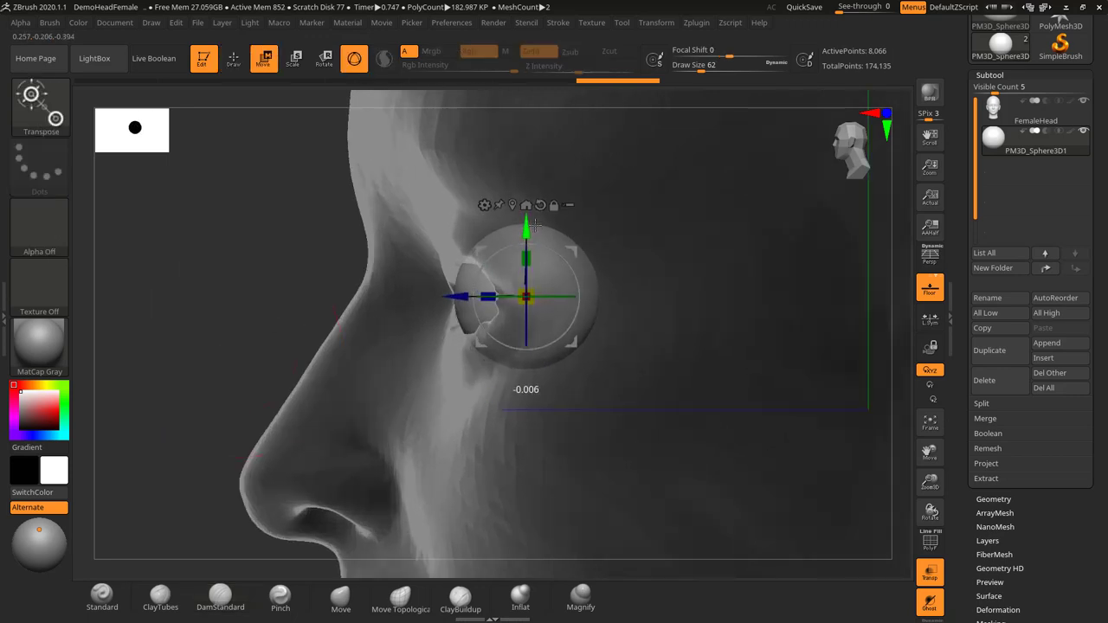
Turn off transparency, check the eyeball's fit from the front and below, and nudge it slightly forward in side view
key(b)
key(d)
key(s)
shift+drag(242, 329, 300, 318)
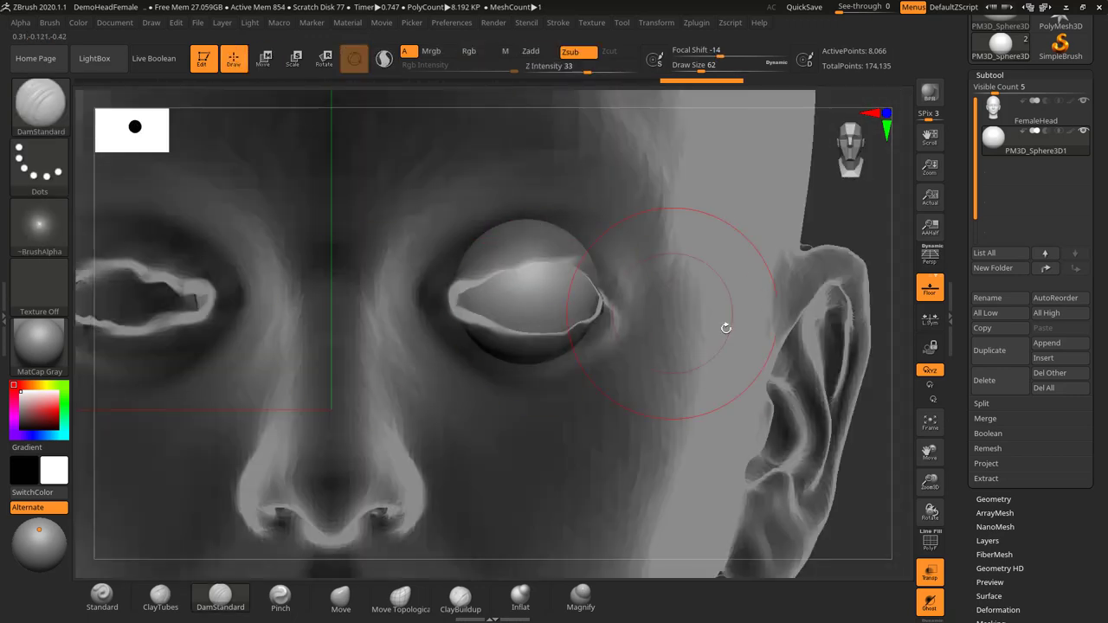
click(930, 572)
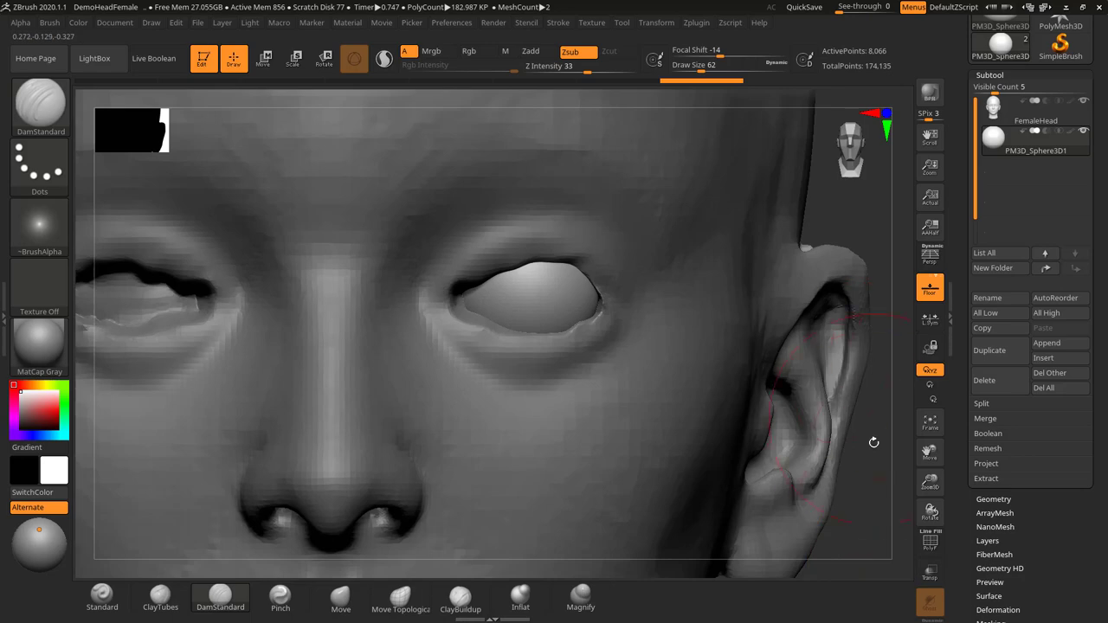
mouse_move(878, 439)
mouse_down()
mouse_move(845, 430)
mouse_move(806, 381)
mouse_up()
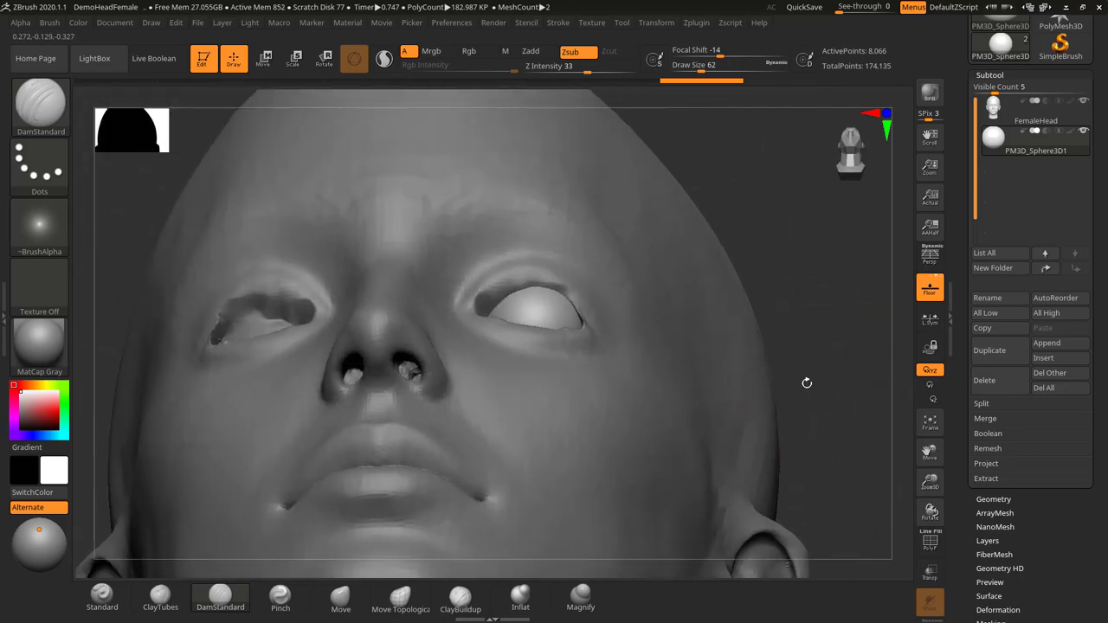
drag(541, 275, 535, 275)
mouse_move(799, 287)
shift+mouse_down()
mouse_move(795, 312)
mouse_move(739, 291)
mouse_move(717, 299)
mouse_move(732, 299)
mouse_move(739, 276)
mouse_move(766, 299)
shift+mouse_up()
drag(766, 298, 668, 301)
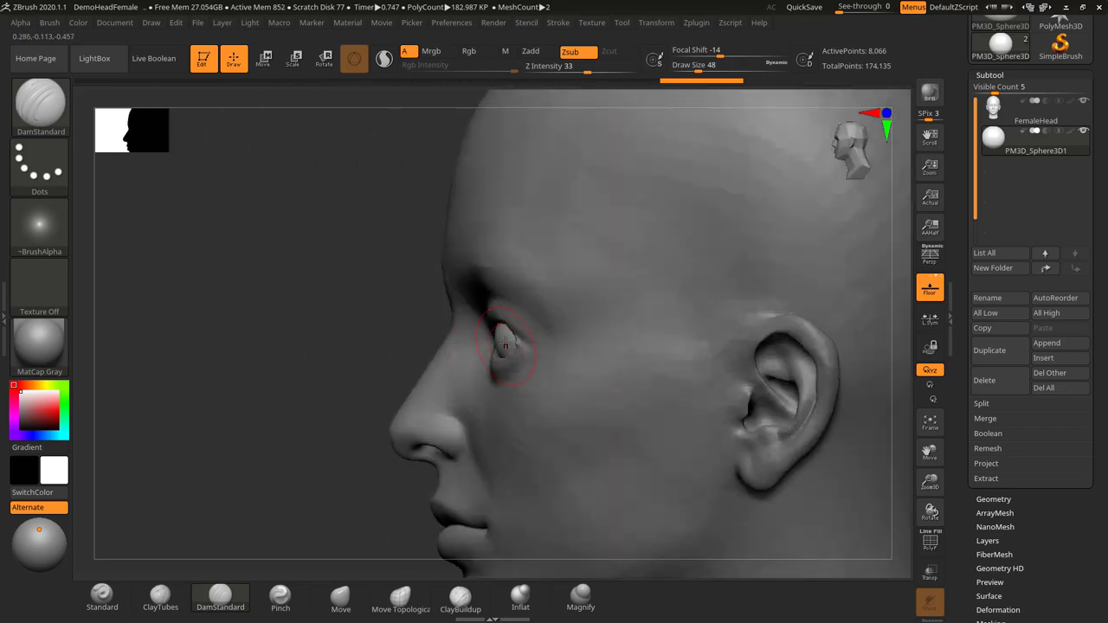
key(w)
drag(462, 338, 456, 338)
key(q)
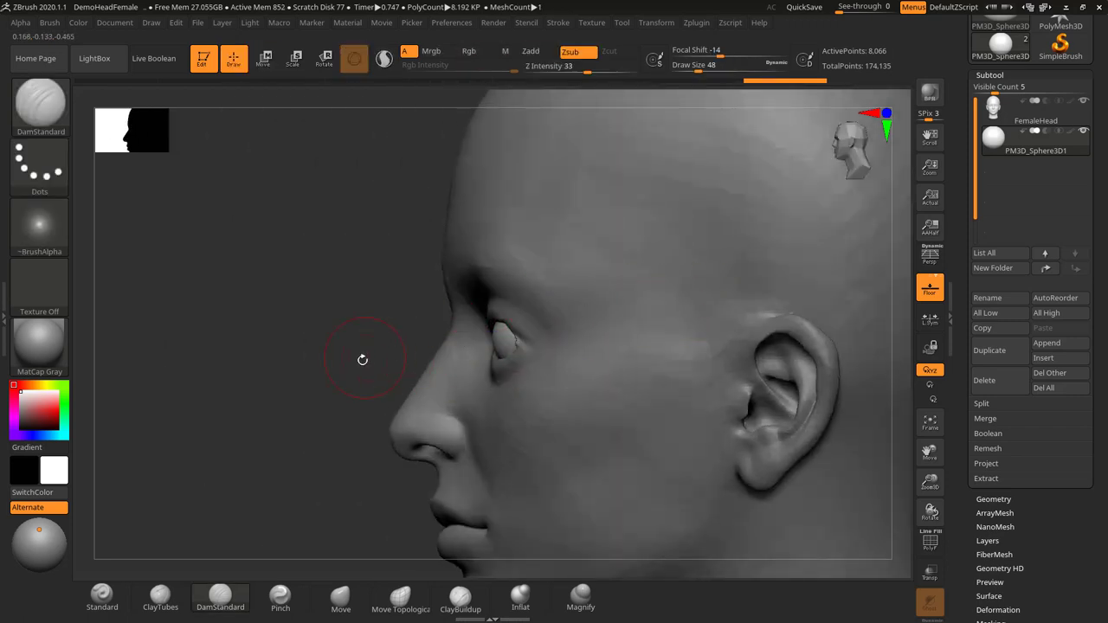
Switch to the FemaleHead subtool and carve the upper eyelid creases with DamStandard, reducing the draw size to 29
shift+drag(361, 361, 486, 345)
alt+drag(804, 329, 800, 375)
alt+click(620, 336)
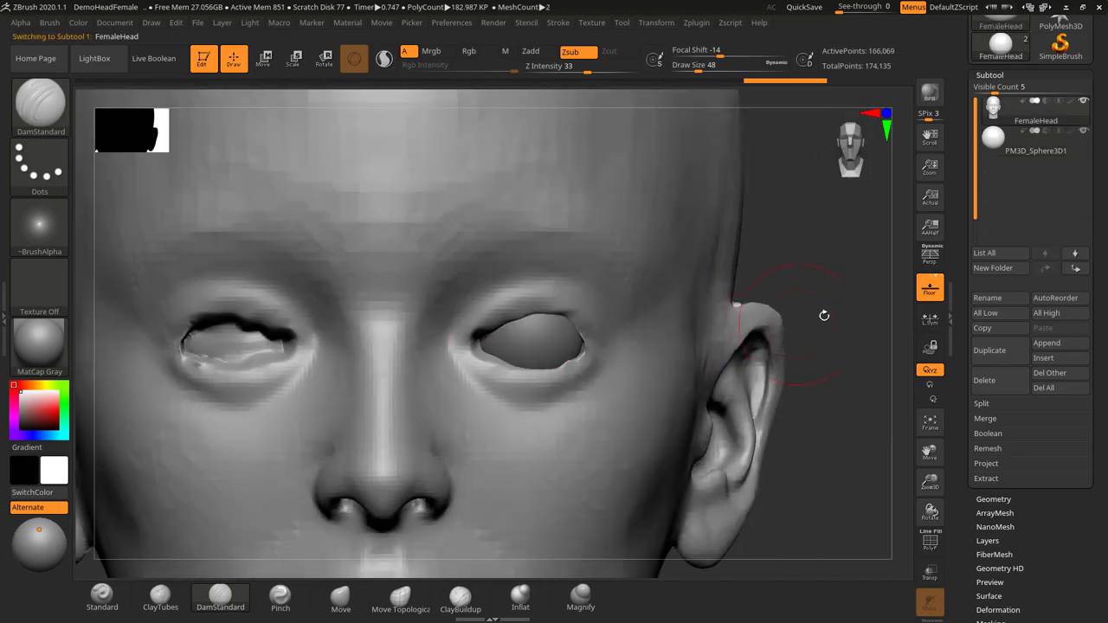
key(s)
drag(598, 305, 595, 304)
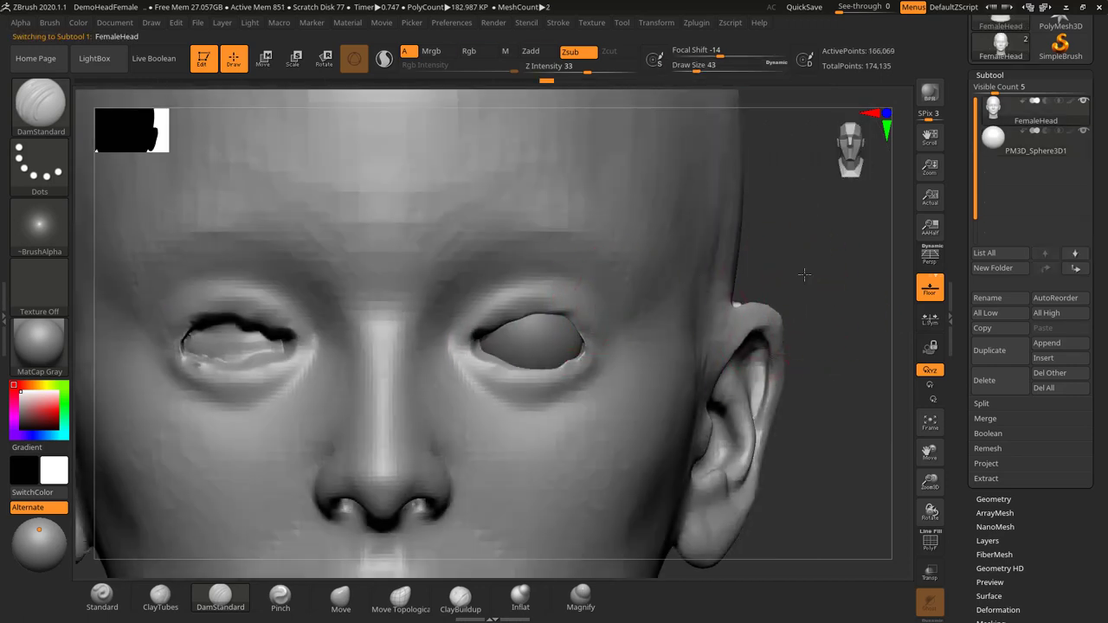
alt+drag(804, 274, 804, 291)
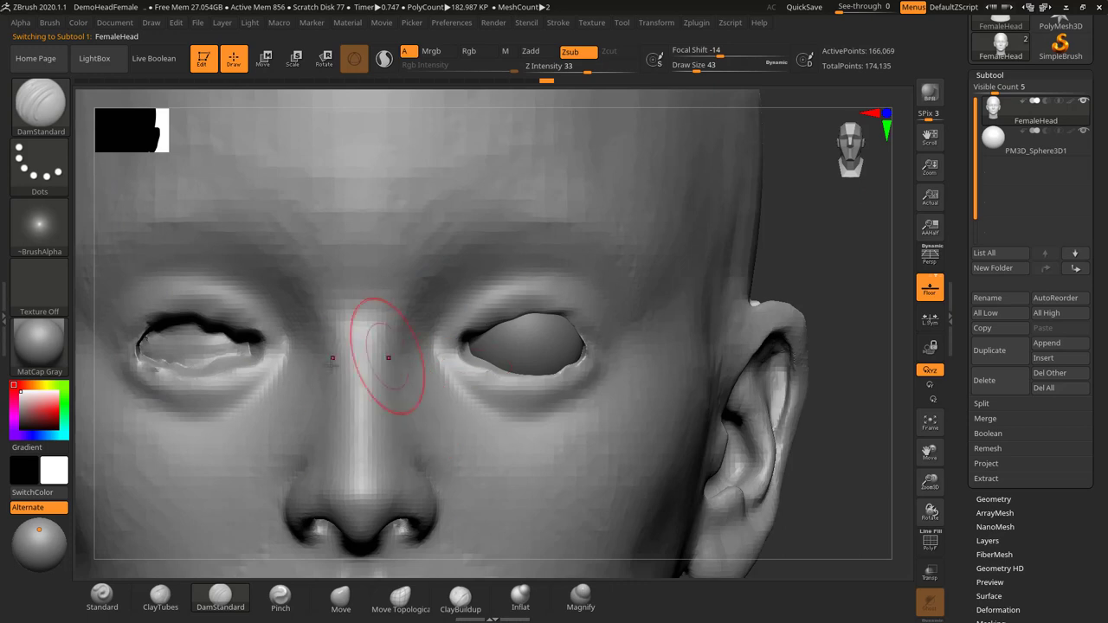
key(s)
drag(497, 308, 483, 308)
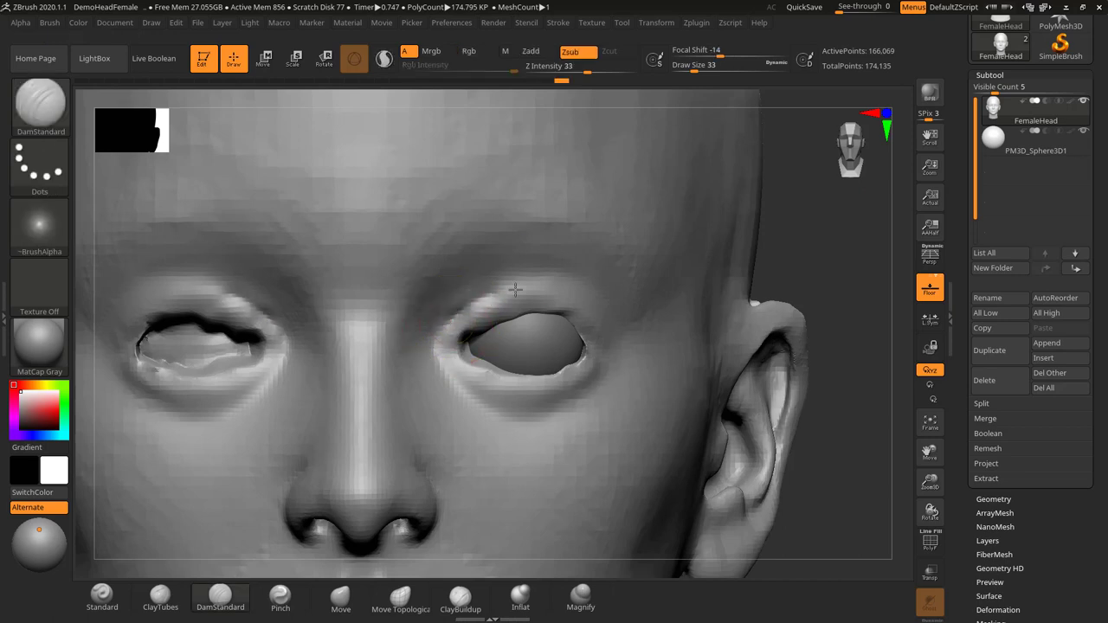
key(s)
mouse_move(463, 312)
mouse_down()
mouse_move(512, 289)
mouse_move(591, 304)
mouse_up()
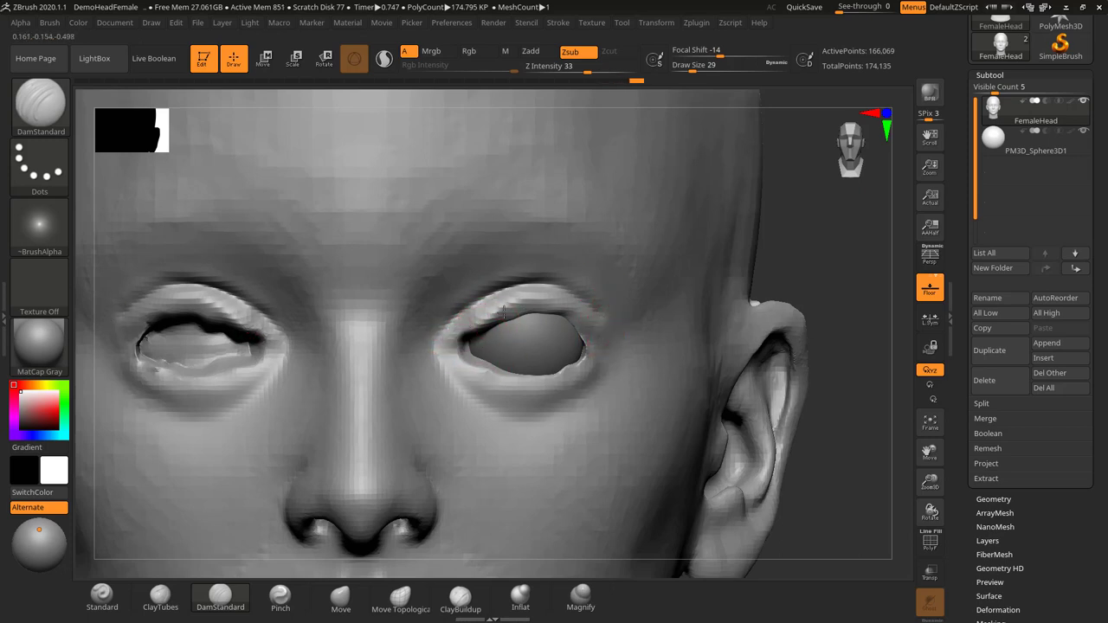
Define the upper lid edges from inner to outer eye corner with DamStandard at draw size 20
key(s)
drag(521, 307, 517, 307)
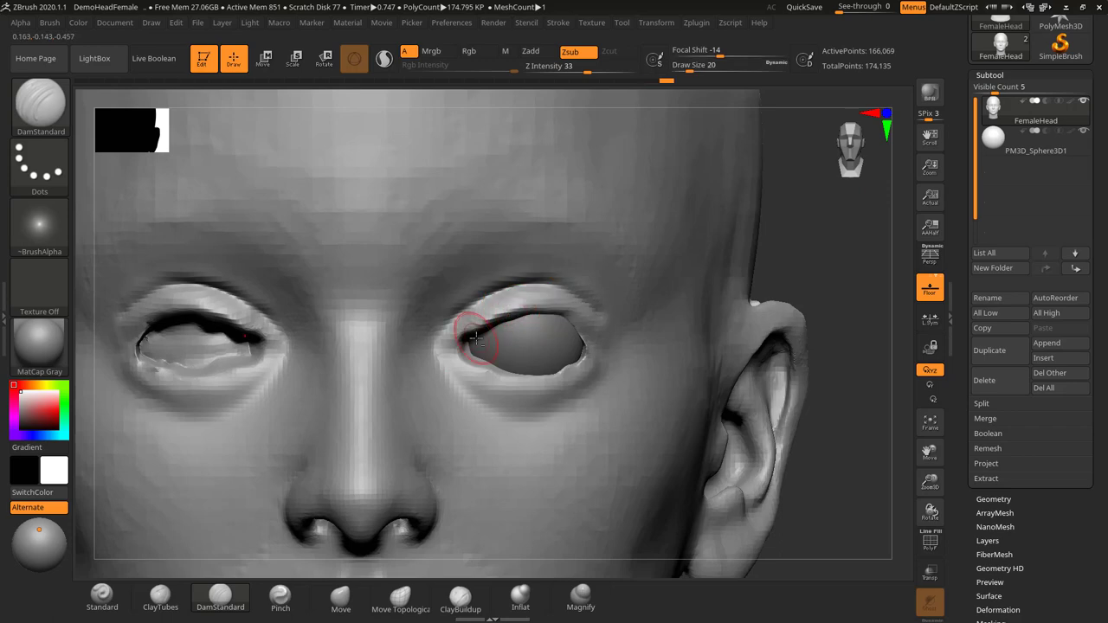
mouse_move(472, 335)
mouse_down()
mouse_move(528, 306)
mouse_move(590, 332)
mouse_up()
drag(853, 324, 767, 321)
drag(586, 329, 619, 348)
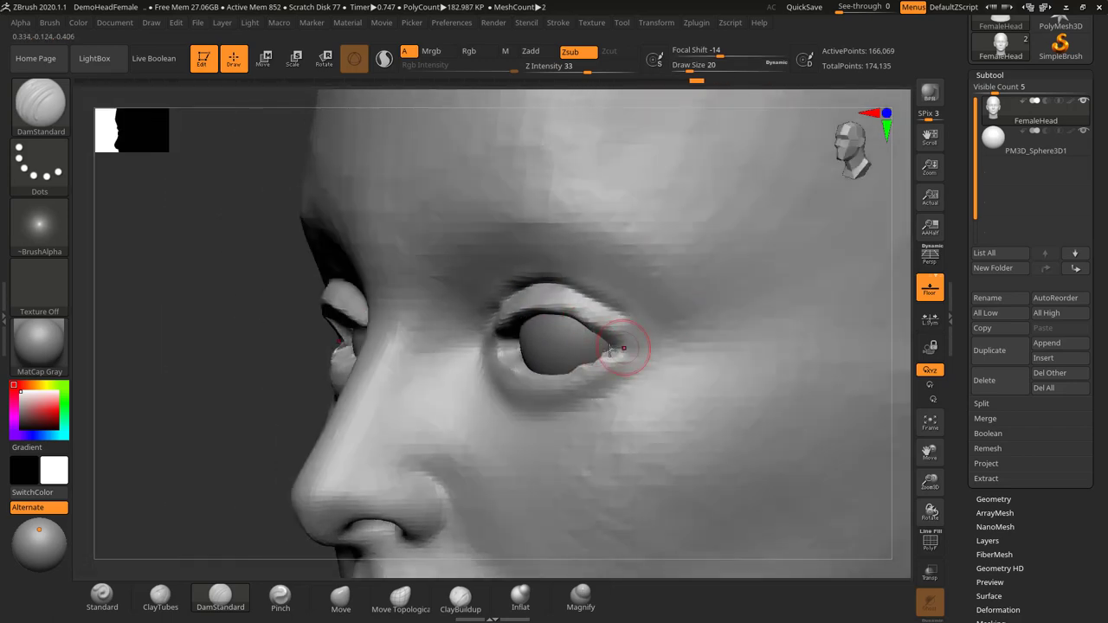
drag(217, 358, 547, 333)
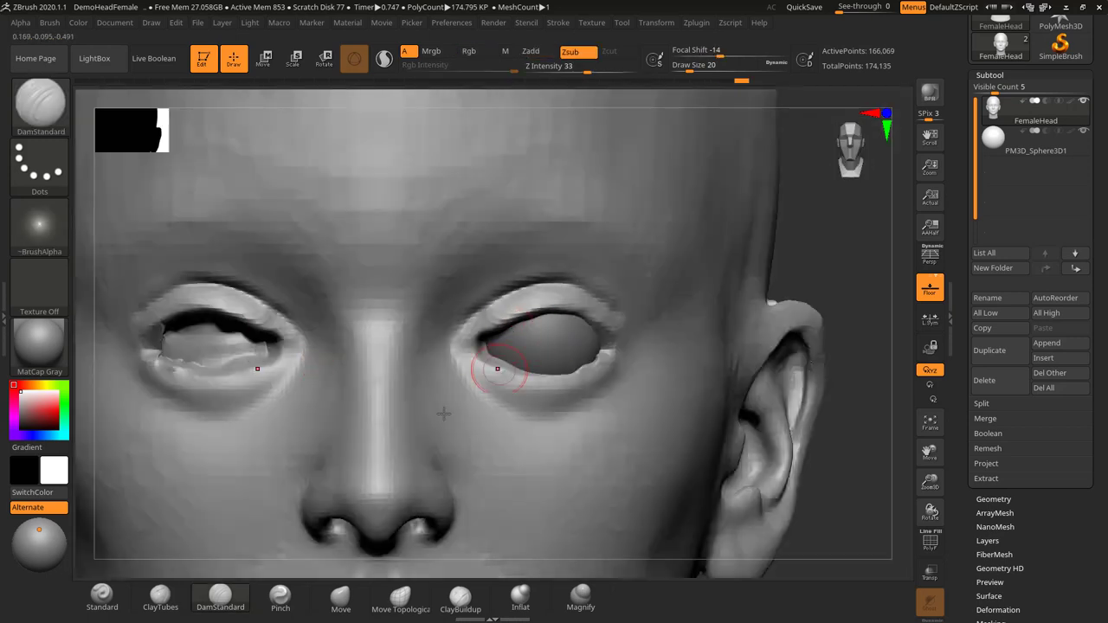
Reshape the inner eye corners and upper lid edges around the eyeball with the Move brush at draw sizes 20 and 23
click(340, 596)
text(s)
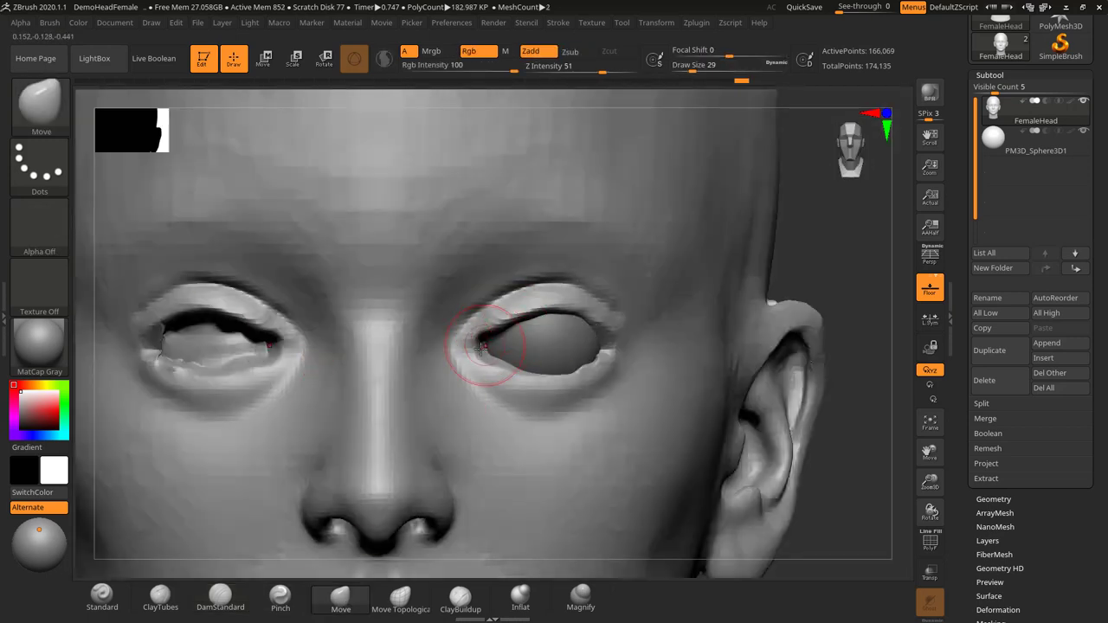
text(20)
key(Return)
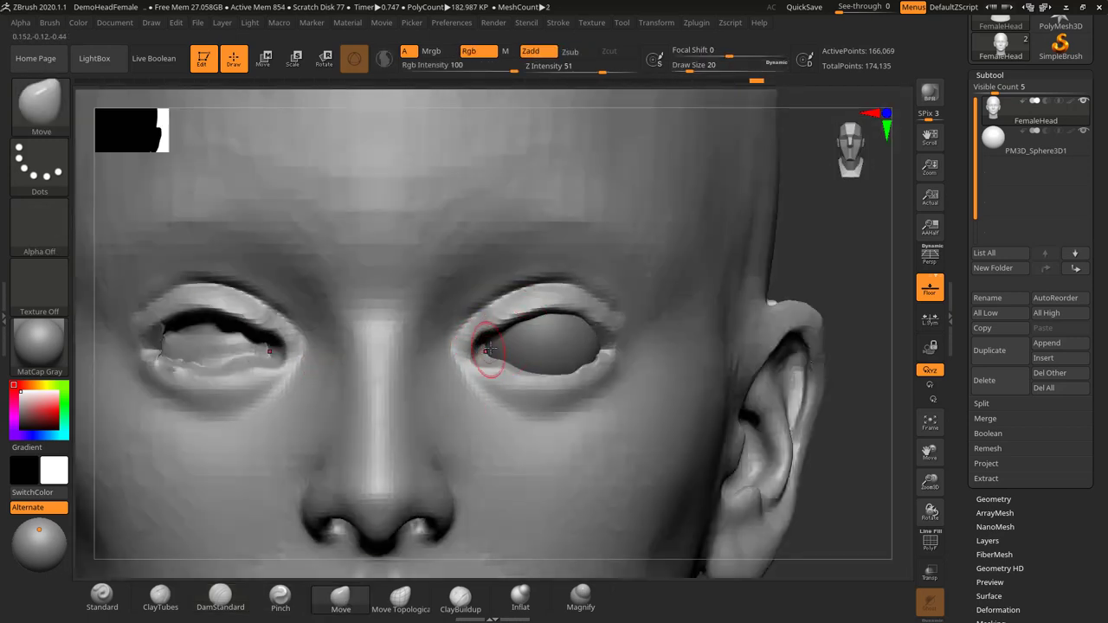
key(s)
drag(509, 328, 528, 324)
key(s)
drag(528, 324, 530, 322)
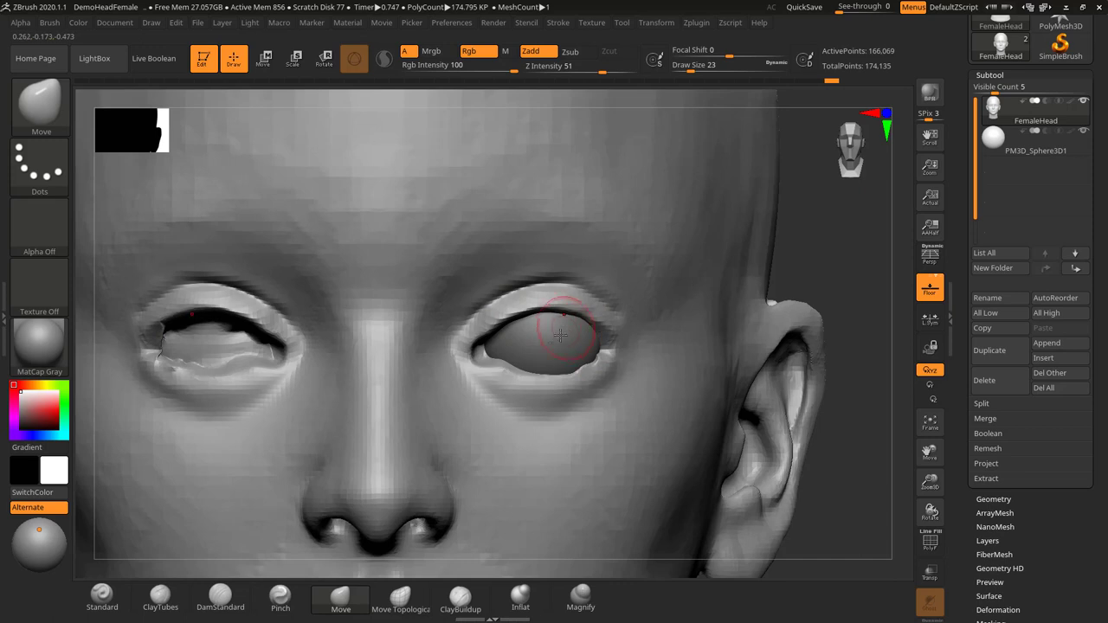
drag(545, 319, 545, 322)
Reshape the lower and upper lid edges around the eyeball with the Move brush at draw sizes 43, 37 and 29
key(s)
drag(515, 369, 547, 377)
key(s)
key(Return)
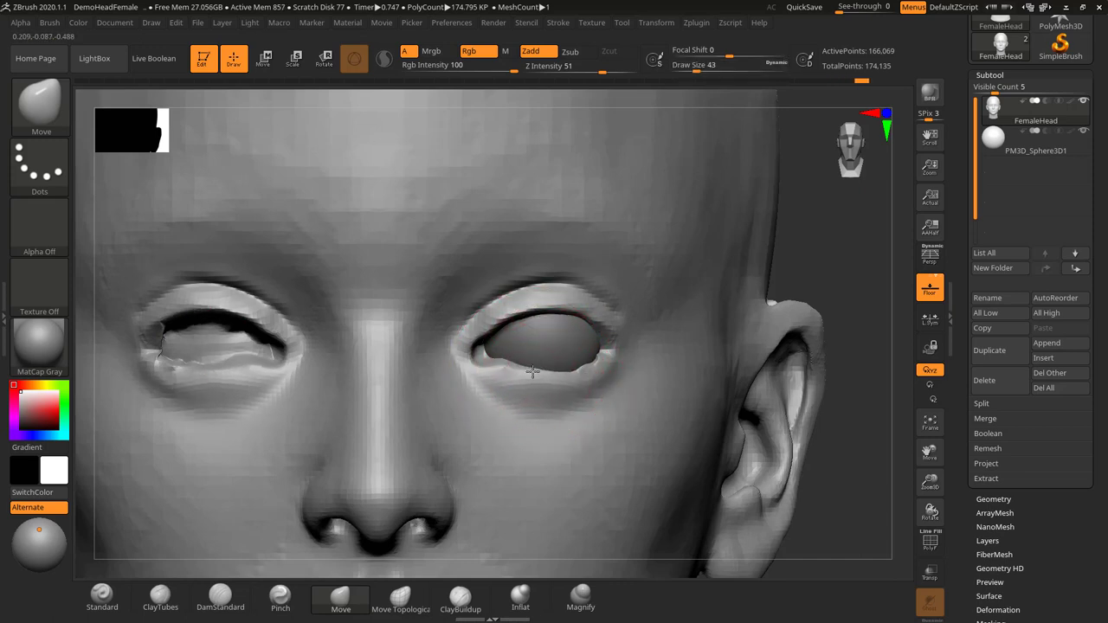
text(s37)
key(Return)
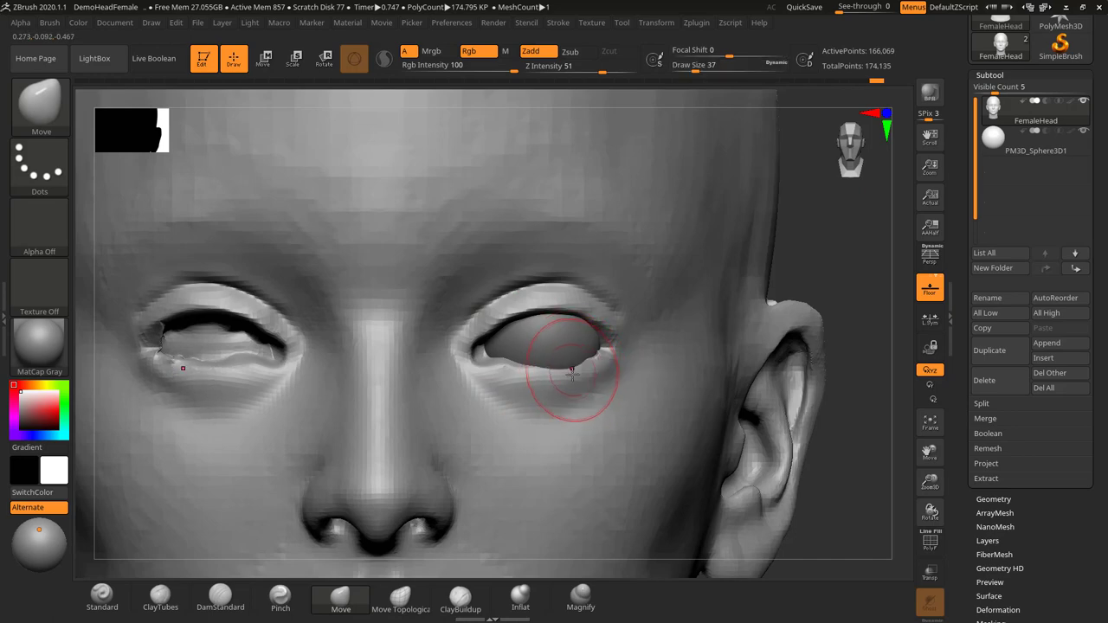
text(s29)
key(Return)
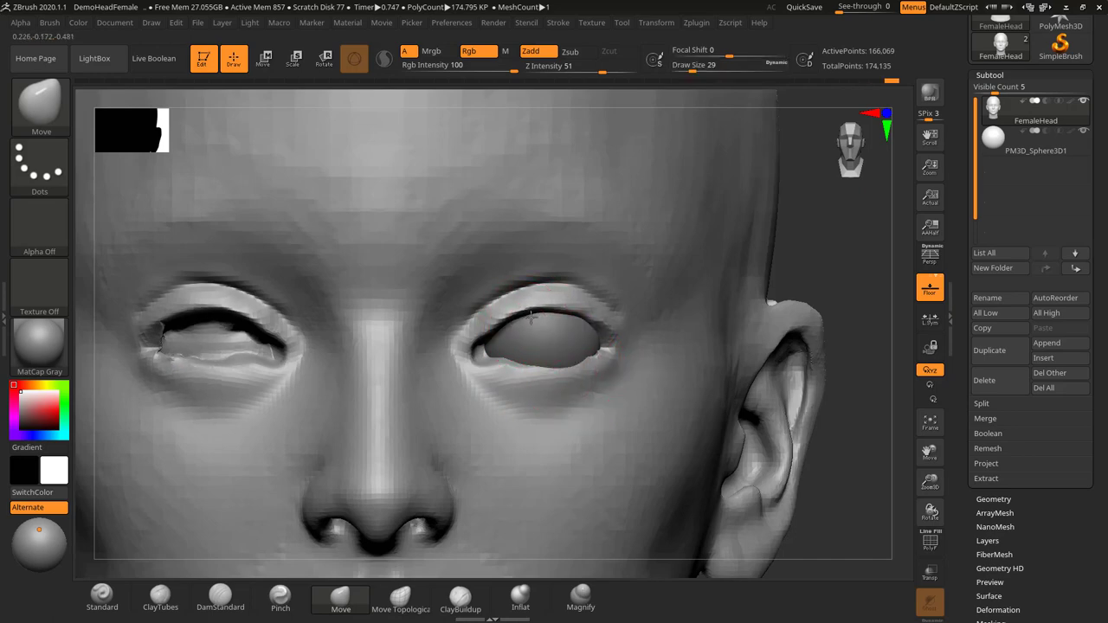
drag(531, 318, 533, 313)
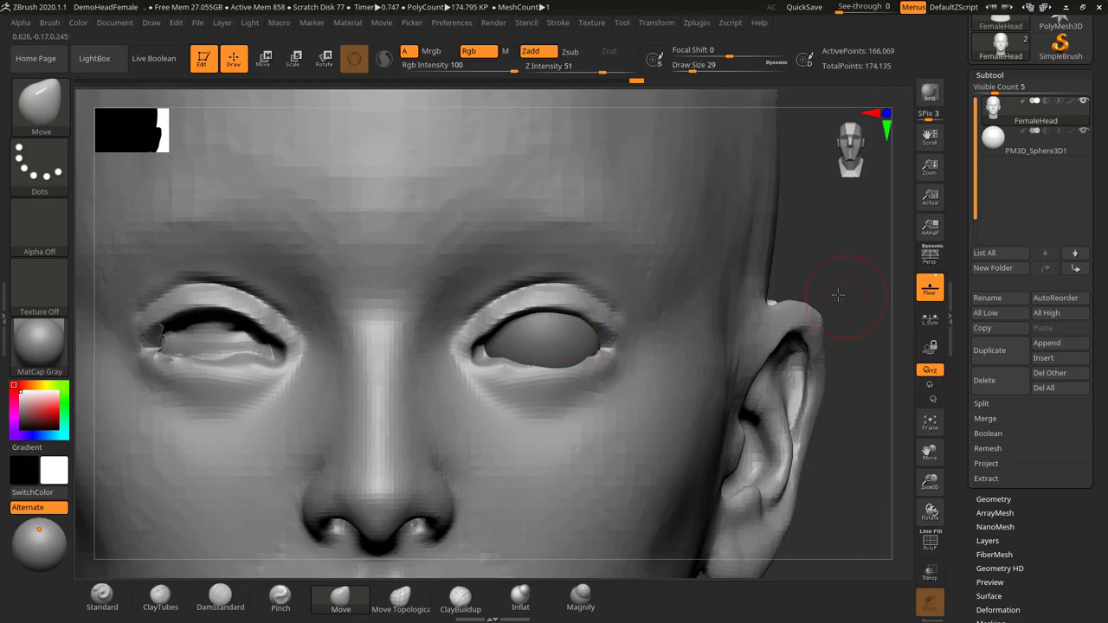
Annotate the eyeball outline and both lids' thickness in side view, and clear the markings
drag(838, 294, 777, 307)
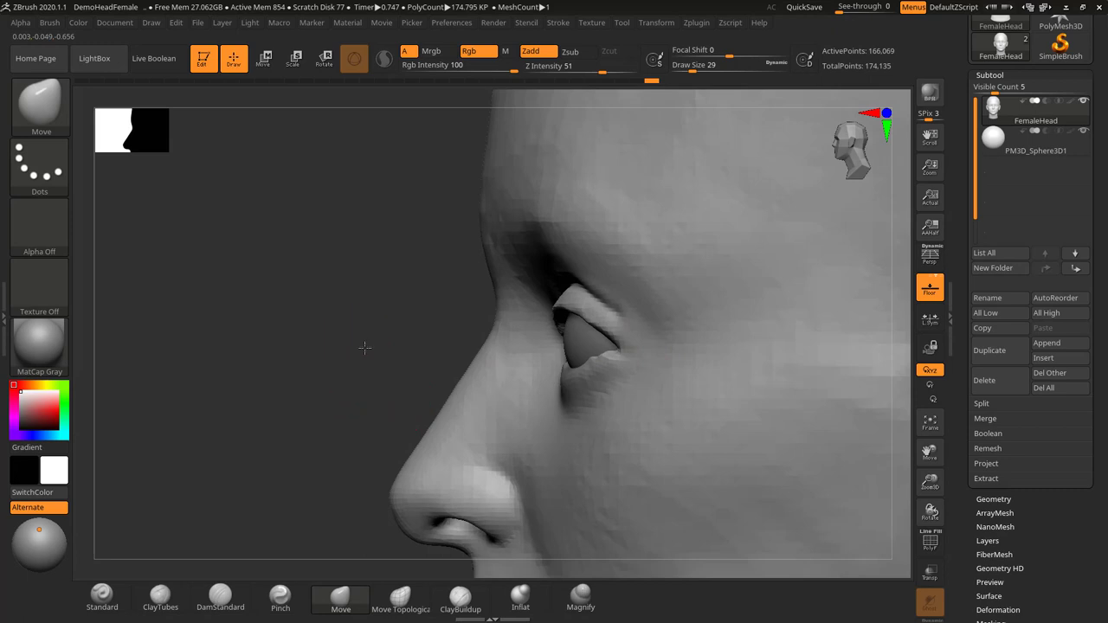
mouse_move(364, 348)
alt+mouse_down()
mouse_move(345, 328)
mouse_move(346, 352)
alt+mouse_up()
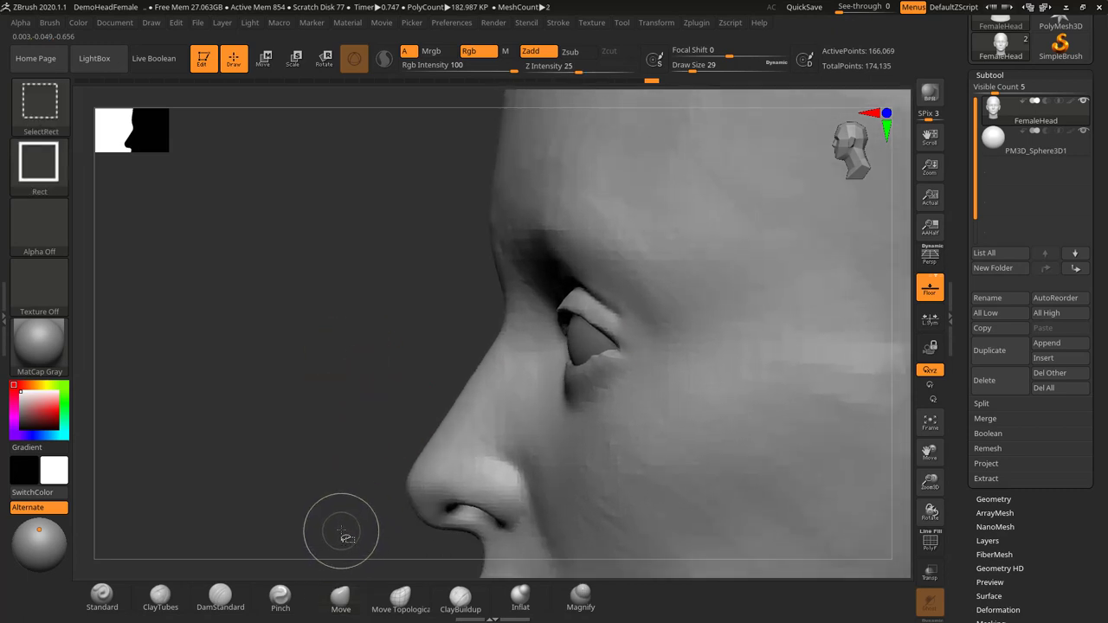
key(ctrl+shift)
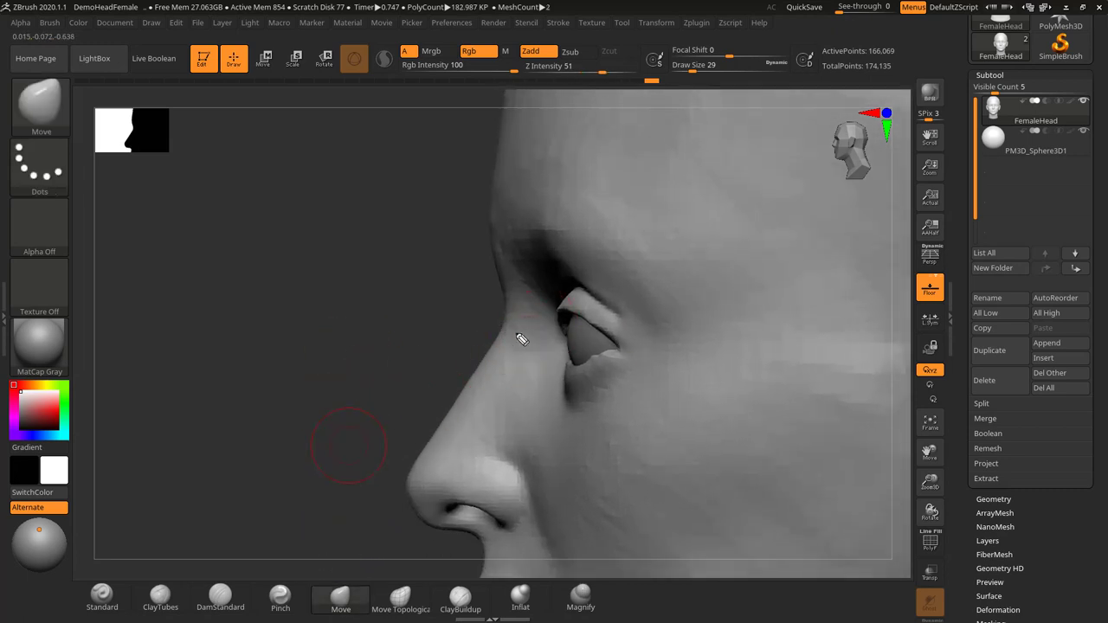
drag(559, 310, 580, 287)
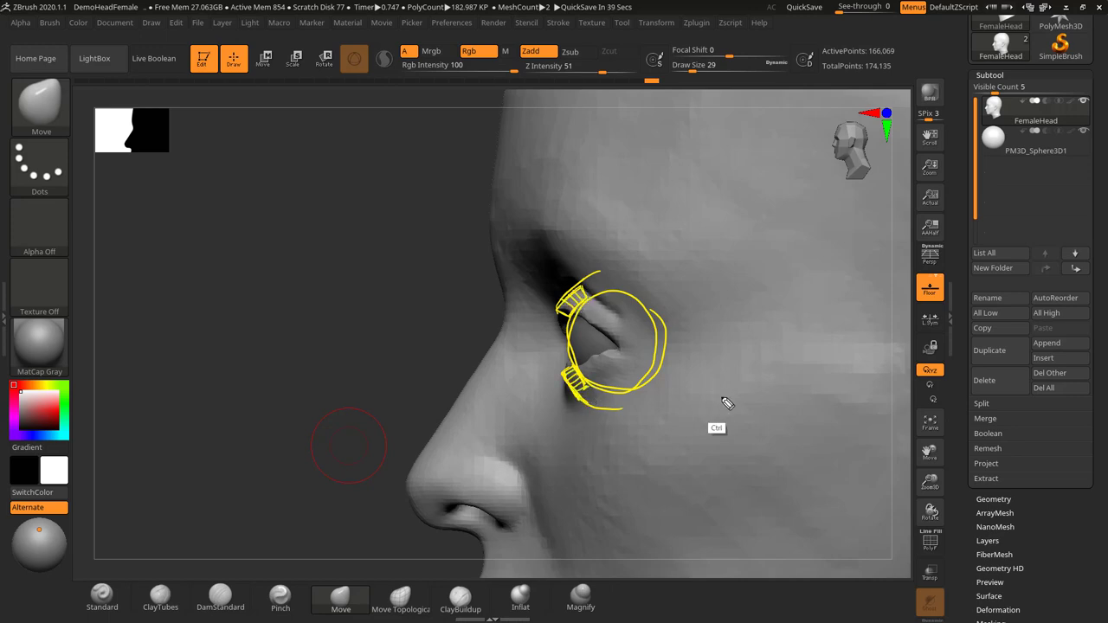
key(ctrl+shift+7)
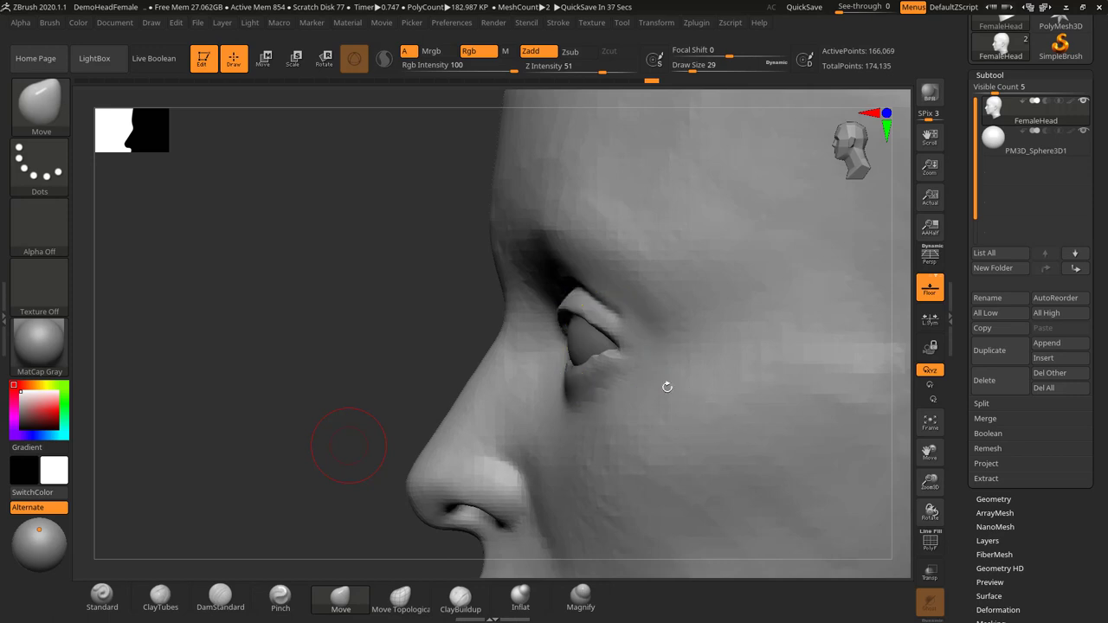
Carve the creases beneath the lower eyelids with DamStandard at draw size 45
mouse_move(458, 359)
mouse_down()
mouse_move(477, 388)
mouse_move(504, 399)
mouse_move(507, 386)
mouse_move(558, 398)
mouse_move(611, 382)
mouse_up()
key(ctrl+z)
click(221, 597)
drag(491, 383, 538, 398)
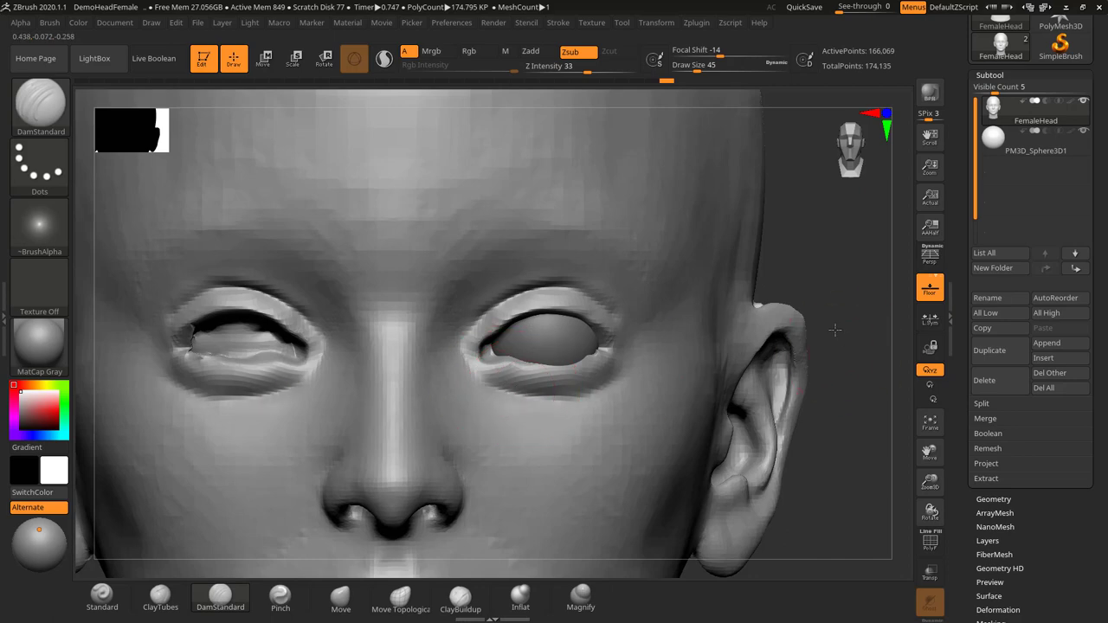
Define the lower lid edges below the eyeball with DamStandard at draw size 18, and clear any annotation marks
drag(835, 330, 597, 342)
mouse_move(149, 398)
alt+mouse_down()
mouse_move(141, 358)
mouse_move(198, 336)
mouse_move(485, 336)
alt+mouse_up()
alt+drag(784, 320, 770, 402)
key(s)
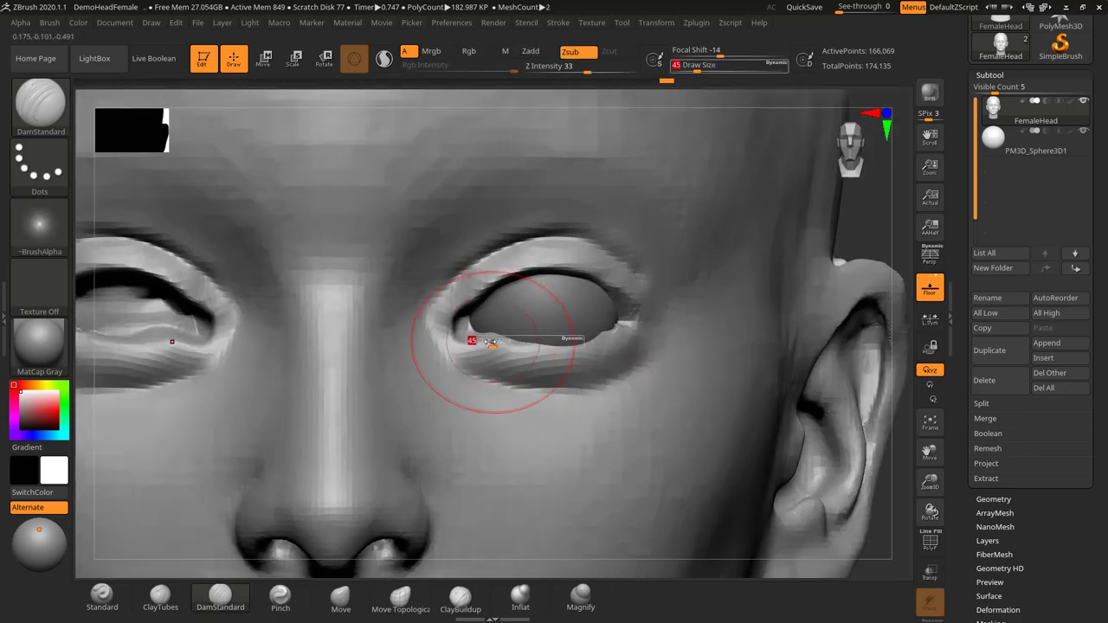
mouse_move(490, 341)
mouse_down()
mouse_move(472, 339)
mouse_move(587, 346)
mouse_up()
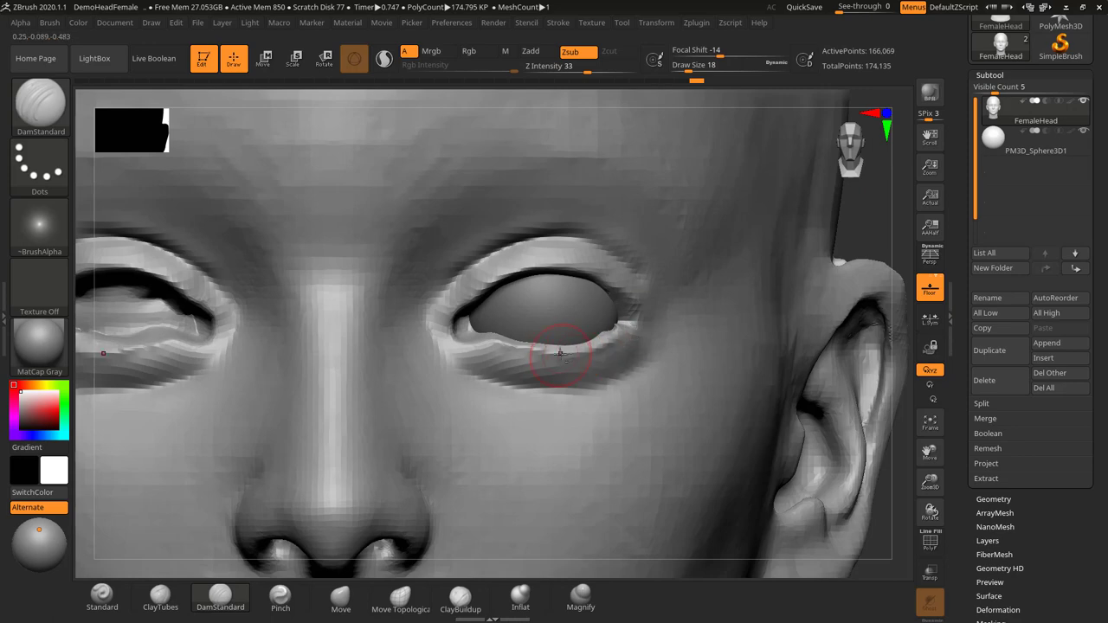
mouse_move(606, 344)
mouse_down()
mouse_move(542, 354)
mouse_move(597, 381)
mouse_up()
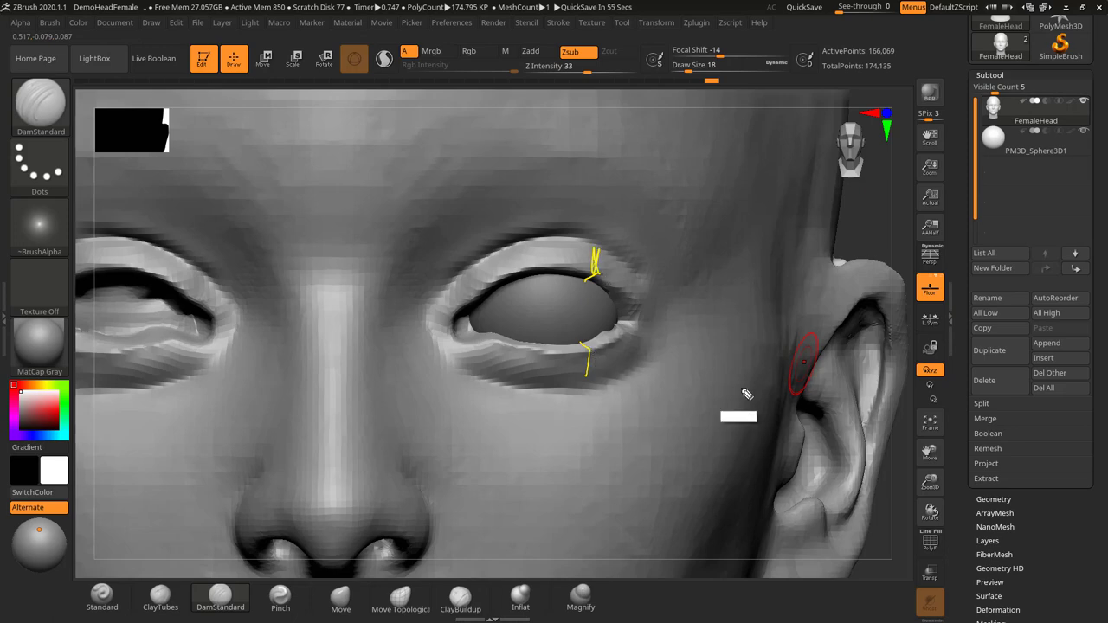
key(Escape)
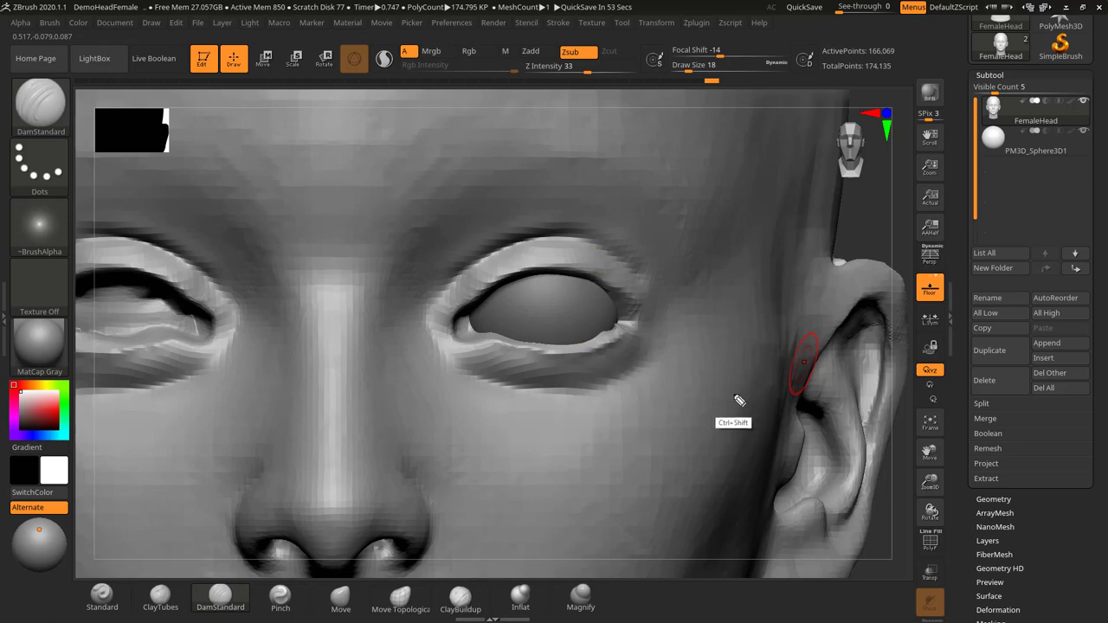
Adjust the lids' curvature around the eyeball from below with the Move brush at draw sizes 50 and 35
drag(878, 234, 757, 384)
mouse_move(863, 238)
mouse_down()
mouse_move(832, 186)
mouse_move(817, 186)
mouse_up()
key(s)
mouse_move(455, 319)
mouse_down()
mouse_move(465, 319)
mouse_move(442, 326)
mouse_up()
click(340, 596)
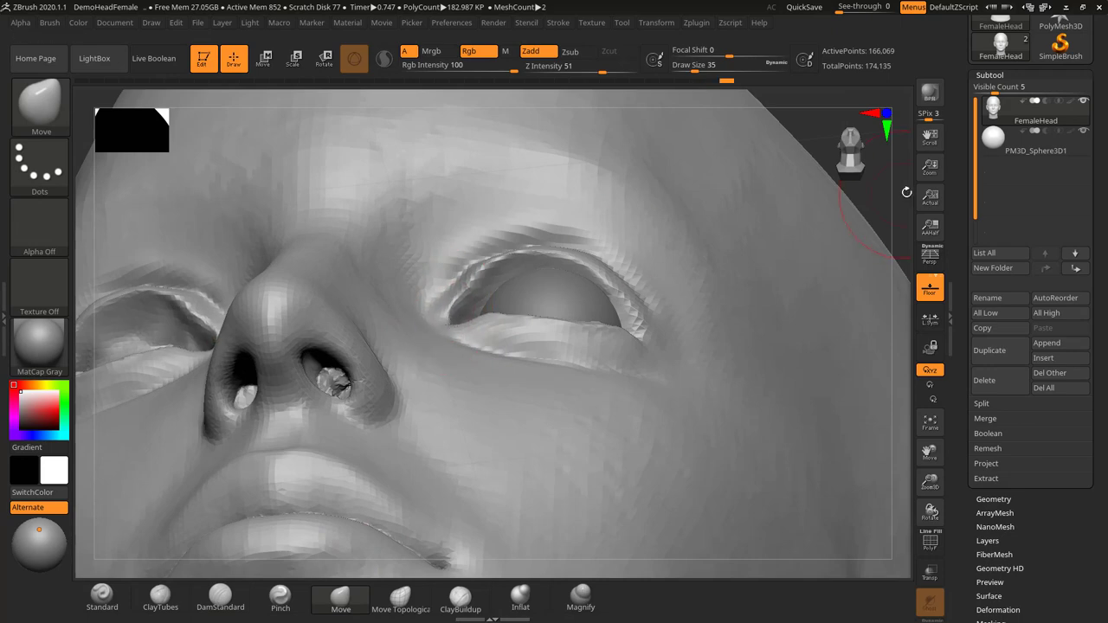
mouse_move(904, 190)
mouse_down()
mouse_move(844, 212)
mouse_move(821, 236)
mouse_up()
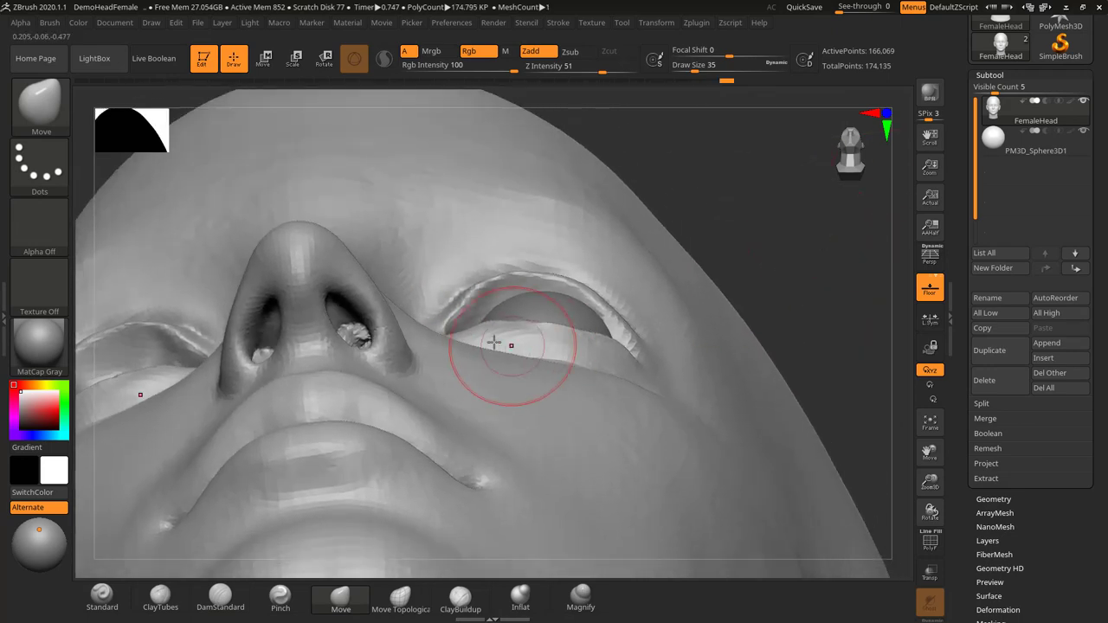
key(s)
drag(467, 321, 457, 348)
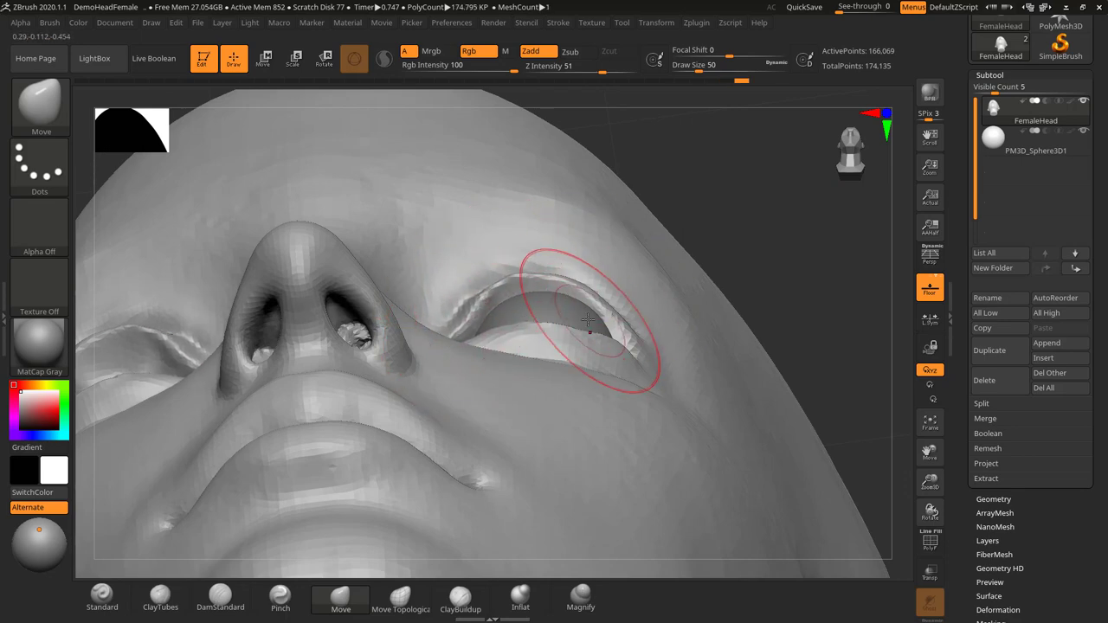
key(s)
drag(579, 319, 577, 320)
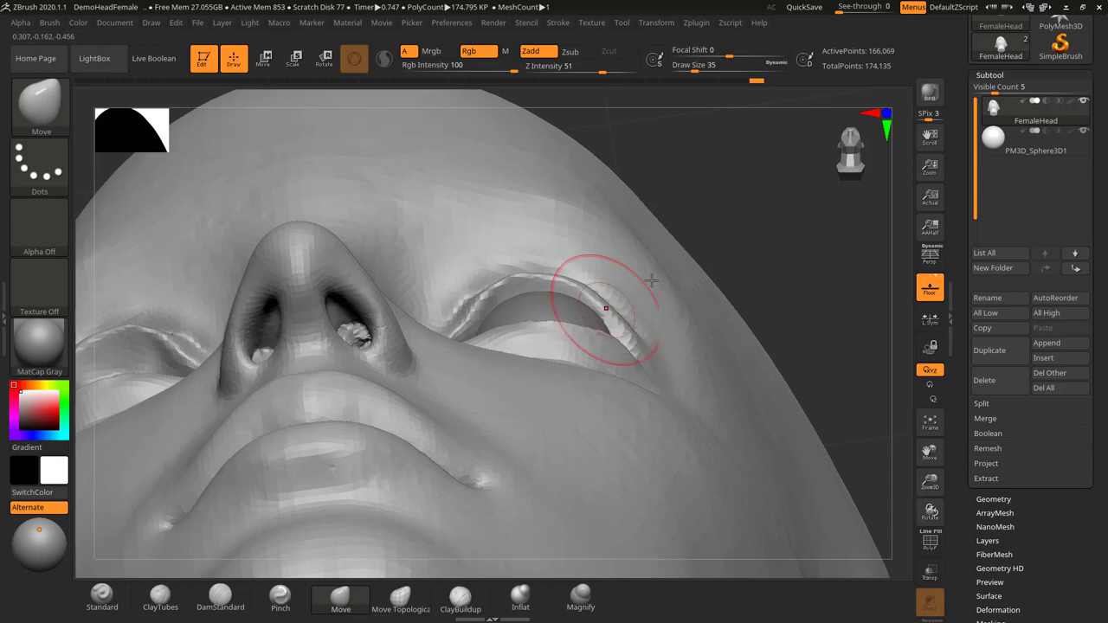
Shape the inner eye corners from the front with the Move brush at draw size 20
alt+drag(742, 283, 735, 324)
key(s)
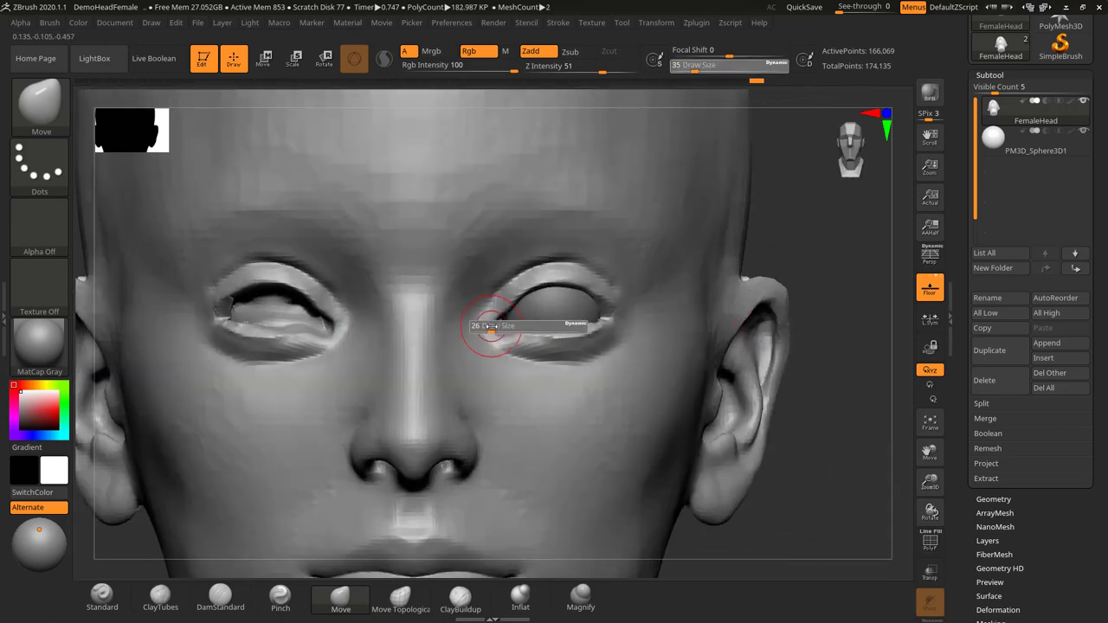
click(488, 331)
key(s)
drag(493, 333, 487, 334)
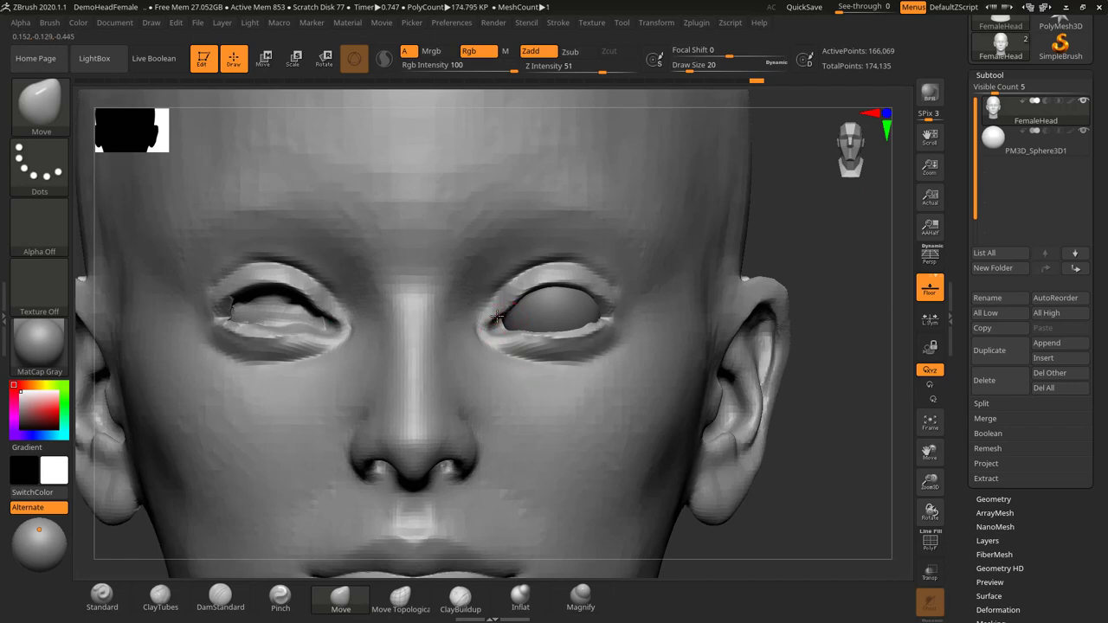
Undo the small inner-corner edit and refine the upper lid edges with the Move brush at draw sizes 21 and 28
alt+drag(806, 243, 805, 298)
key(bracketleft)
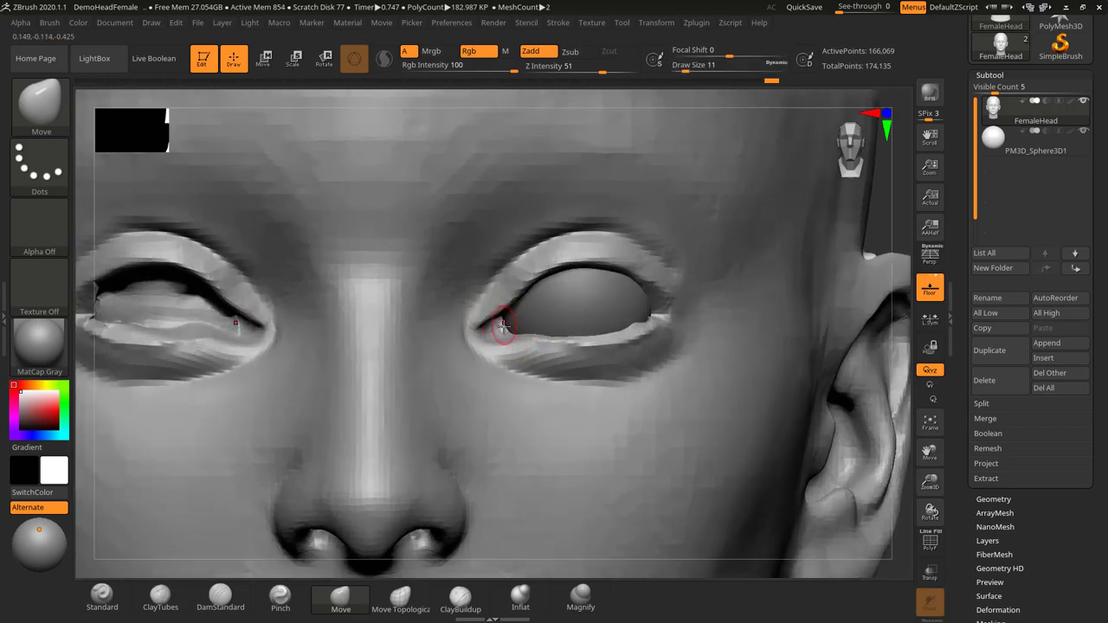
key(ctrl+z)
key(s)
drag(502, 308, 508, 308)
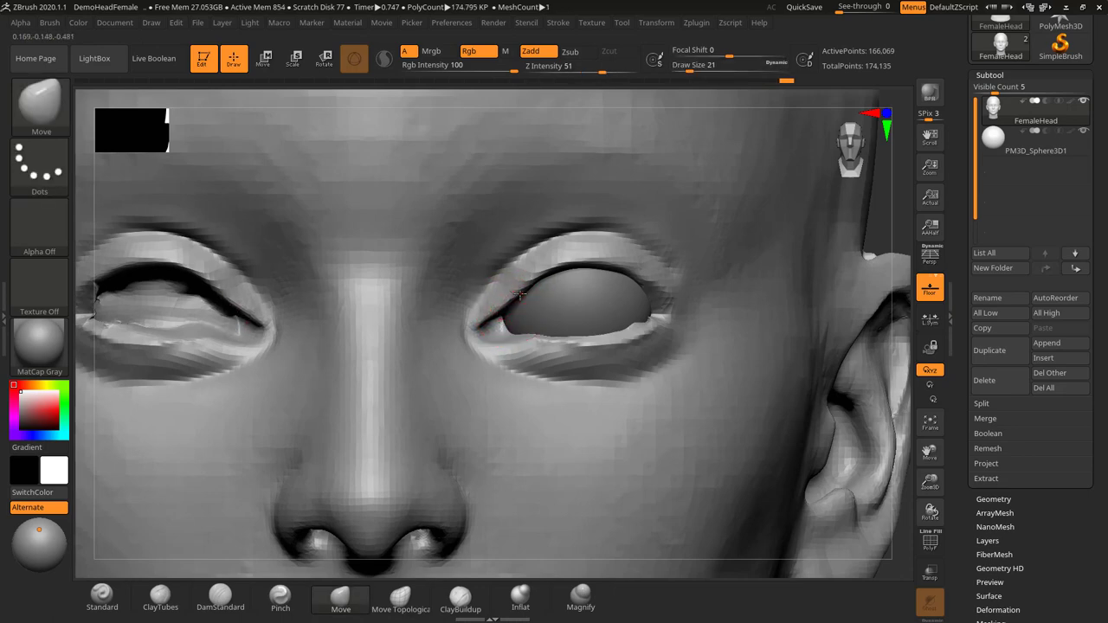
key(bracketright)
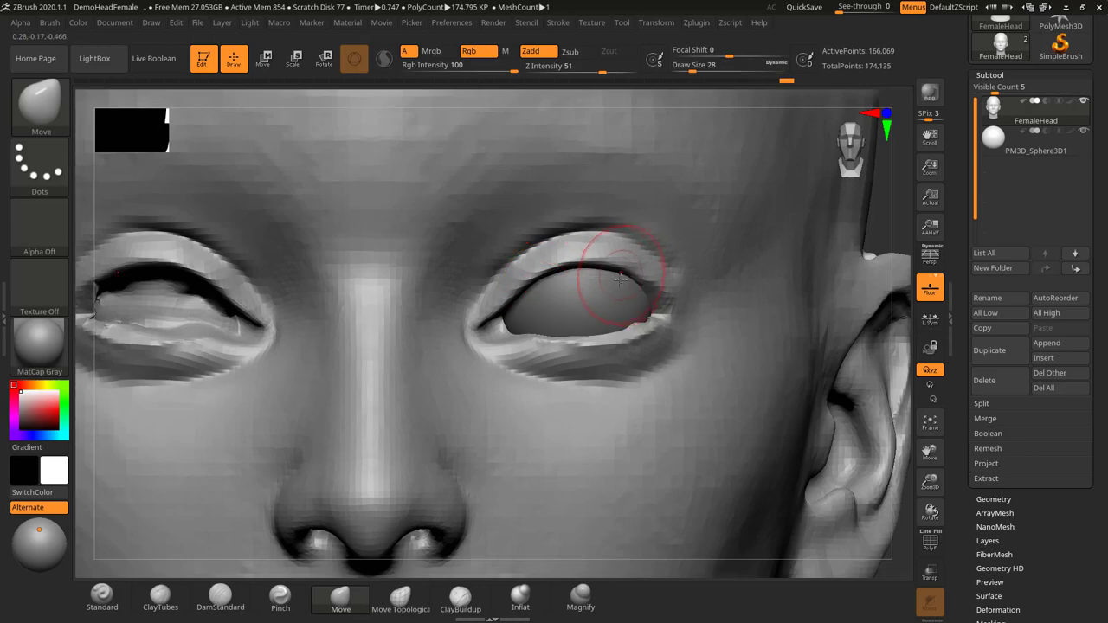
drag(508, 302, 507, 297)
Adjust the lower lid edges toward the outer eye corners with the Move brush at draw sizes 20 and 13
key(s)
drag(473, 329, 546, 336)
key(s)
key(s)
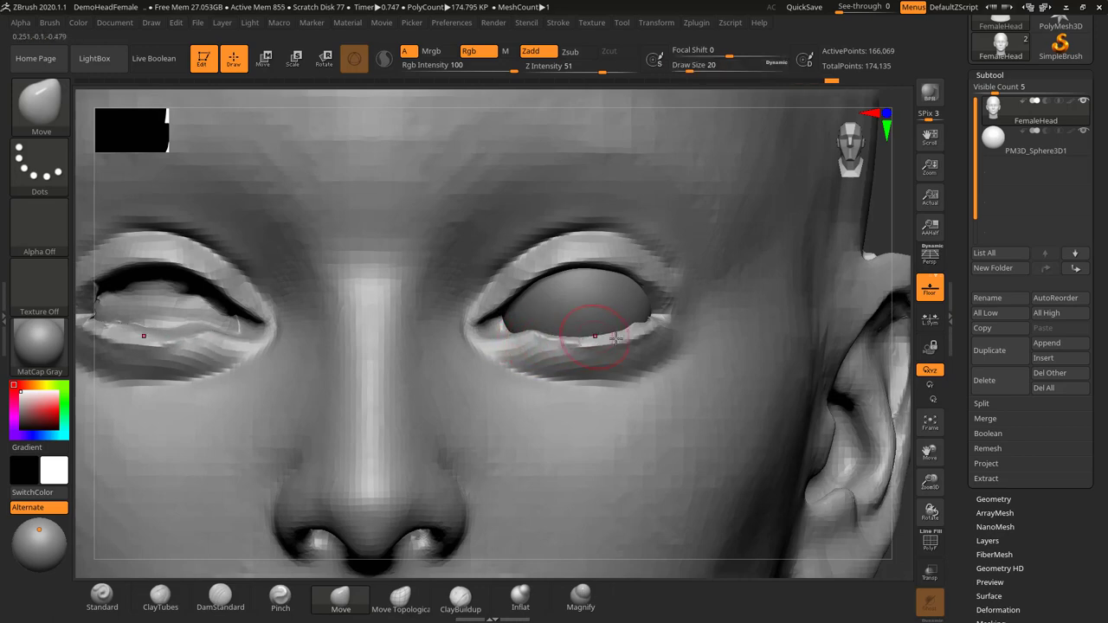
key(s)
click(635, 321)
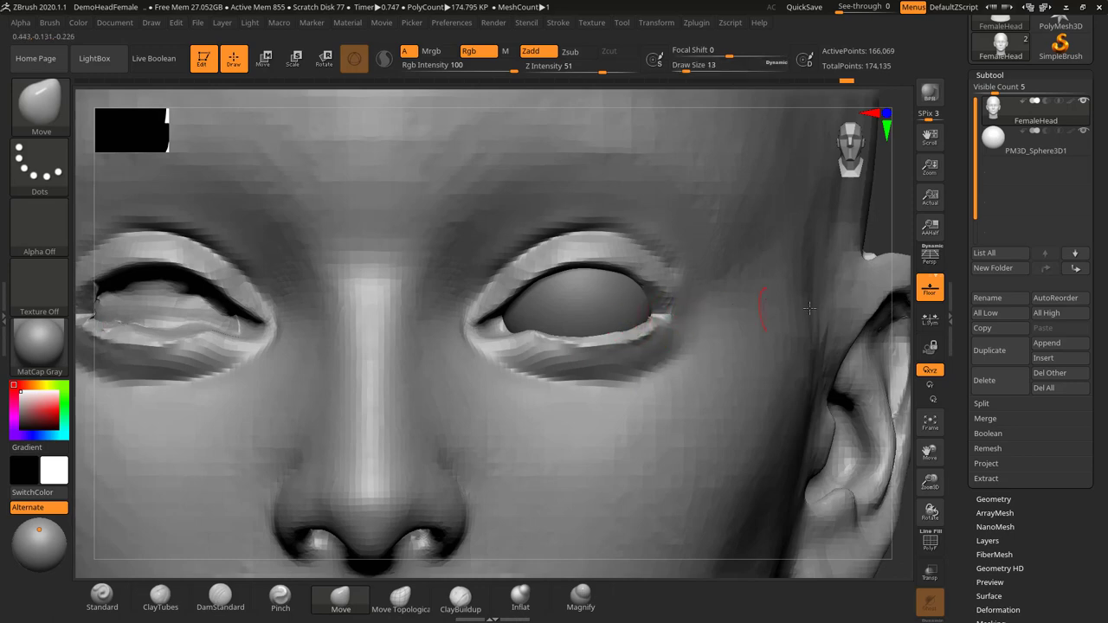
key(s)
click(615, 330)
Smooth the creases beneath the lower eyelids with the Smooth brush
alt+drag(891, 210, 596, 211)
mouse_move(826, 281)
mouse_down()
mouse_move(733, 267)
mouse_move(776, 250)
mouse_move(840, 293)
mouse_move(830, 282)
mouse_up()
mouse_move(562, 354)
shift+mouse_down()
mouse_move(541, 343)
mouse_move(589, 356)
shift+mouse_up()
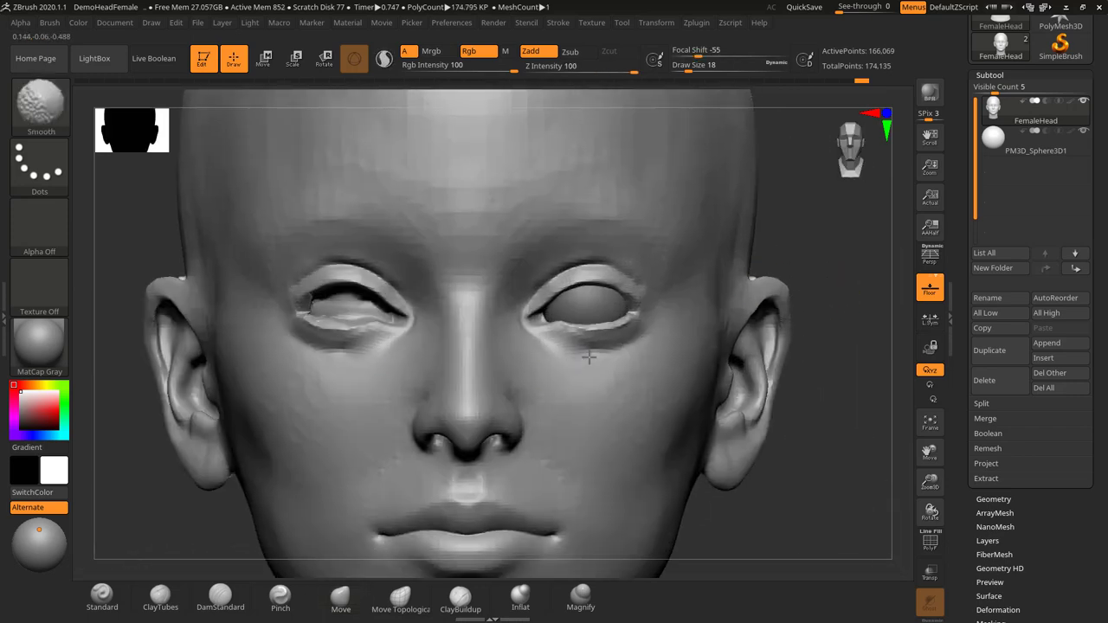
key(ctrl)
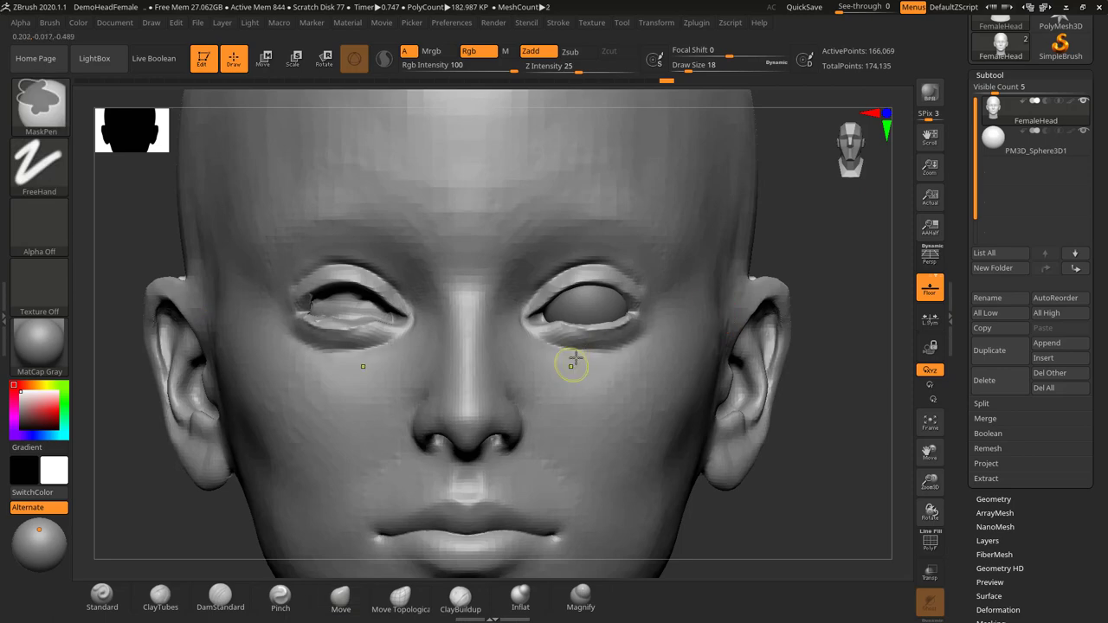
mouse_move(573, 344)
shift+mouse_down()
mouse_move(554, 340)
mouse_move(603, 345)
shift+mouse_up()
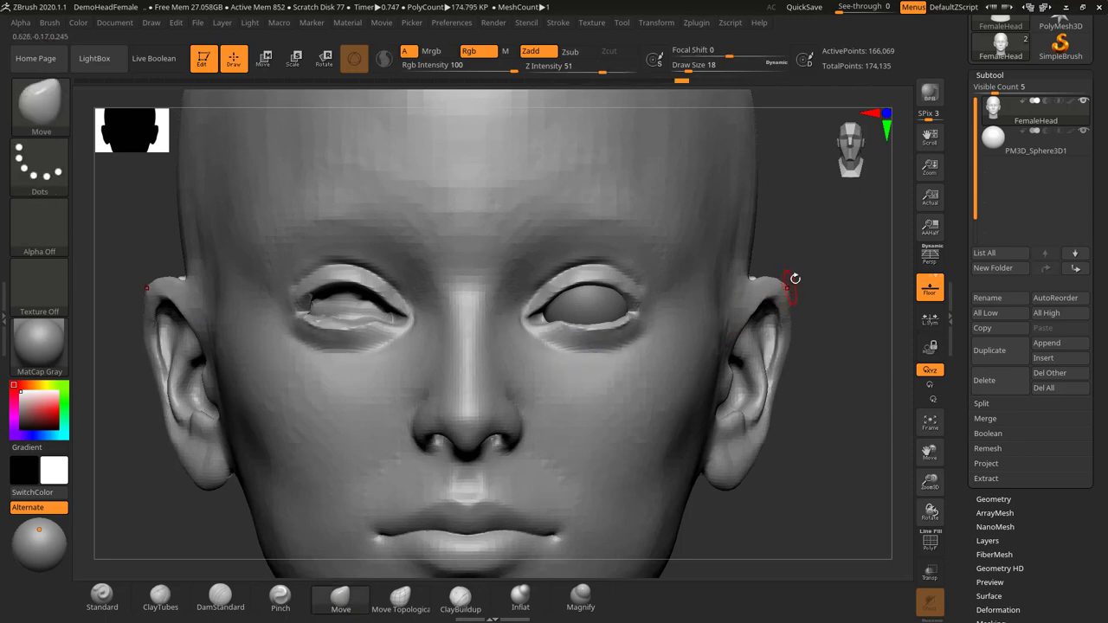
Refine the upper eyelid creases with DamStandard at draw size 24
alt+drag(815, 257, 780, 283)
click(232, 606)
key(s)
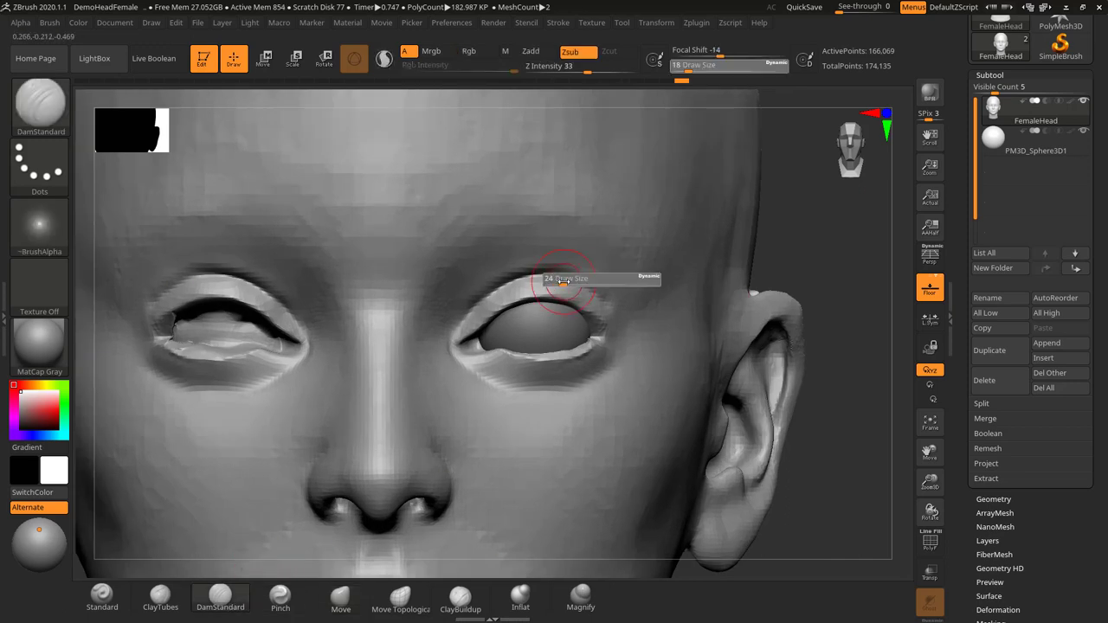
click(562, 282)
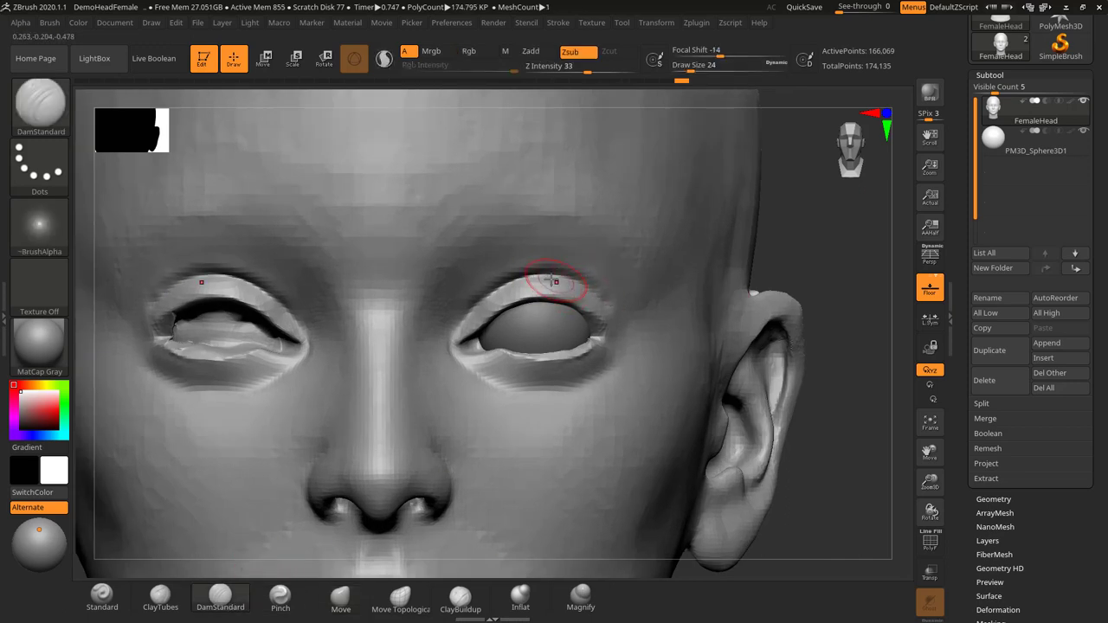
Trace the profile of the lids and eyeball in a three-quarter view, and clear the annotation
drag(832, 253, 611, 314)
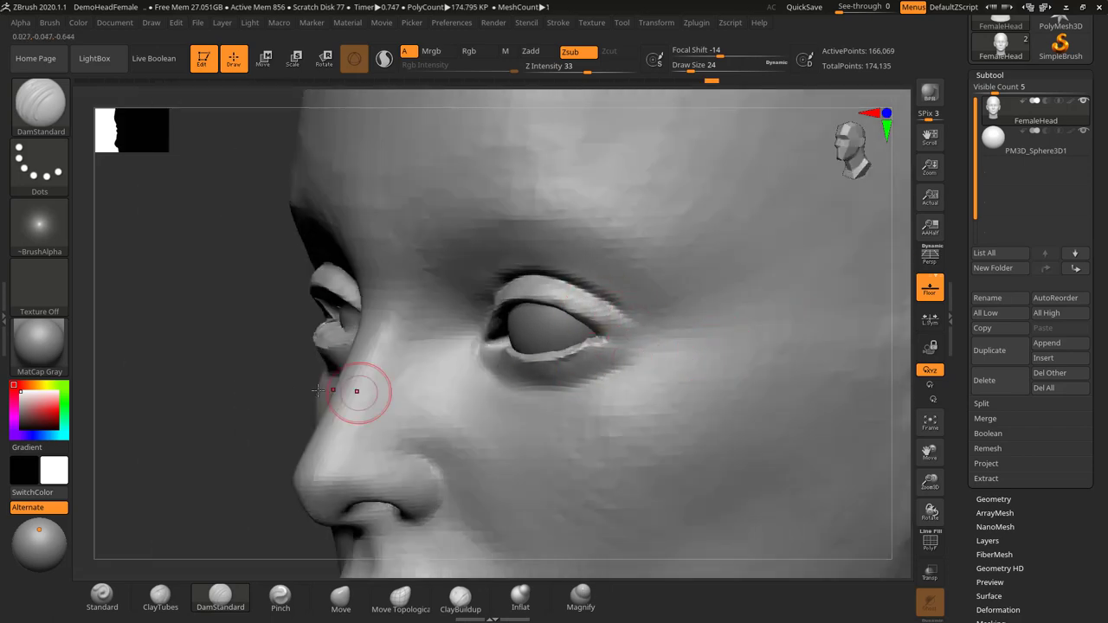
drag(260, 385, 267, 416)
key(ctrl+shift)
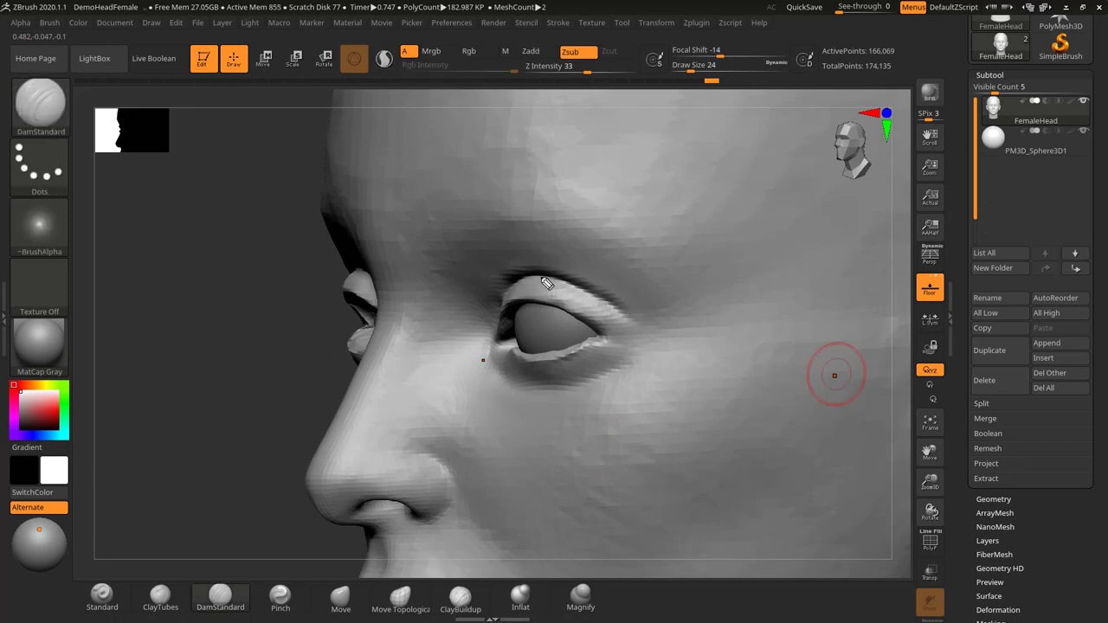
drag(533, 309, 526, 342)
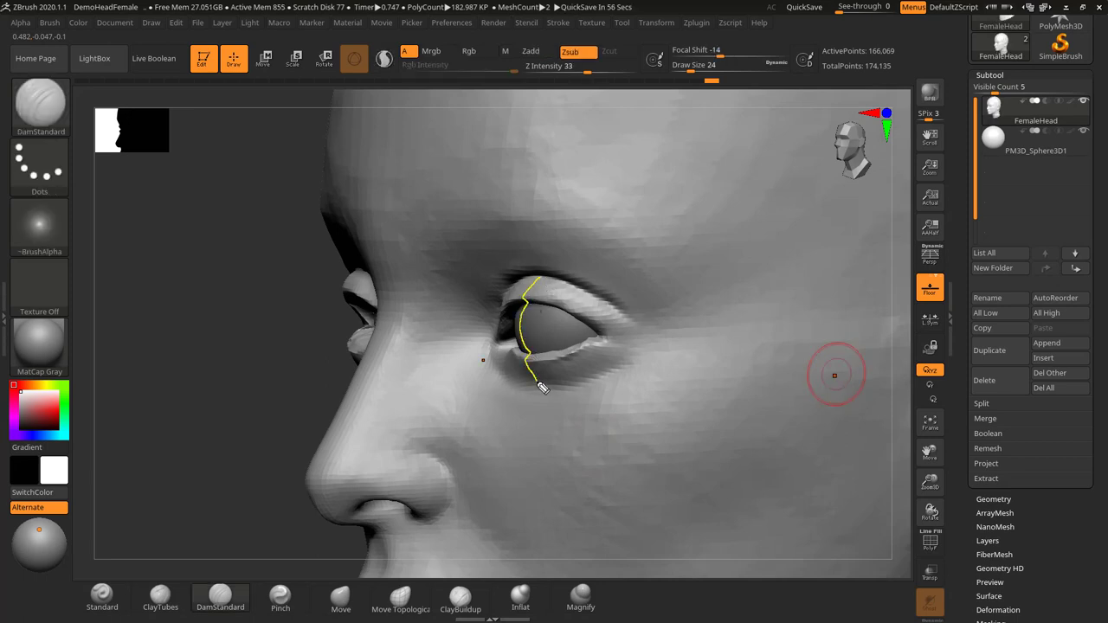
key(ctrl+shift+2)
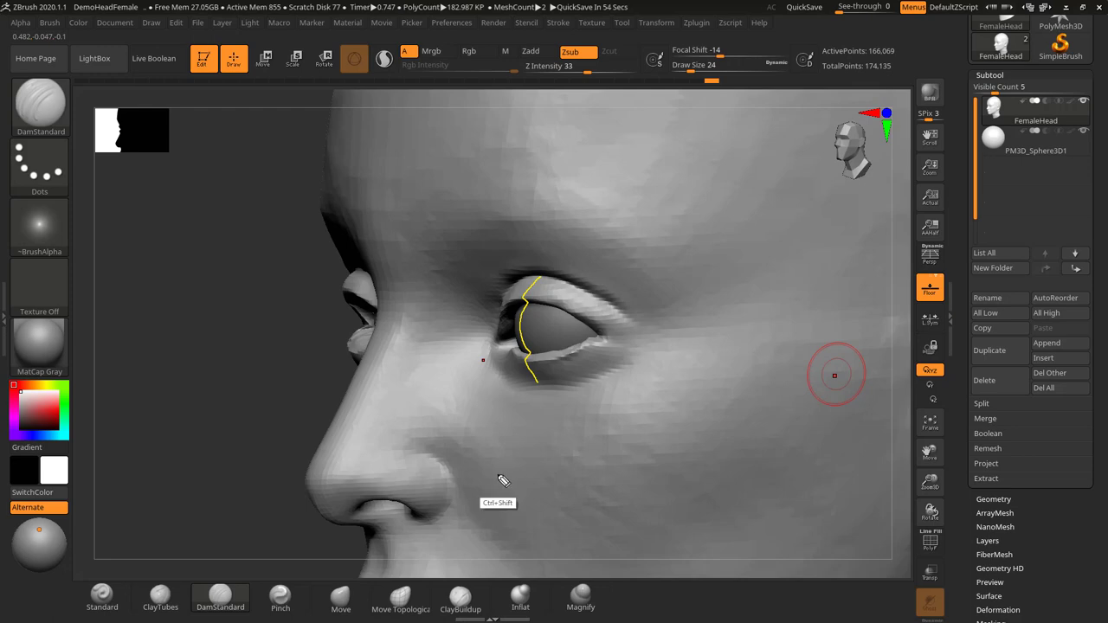
key(ctrl+shift+7)
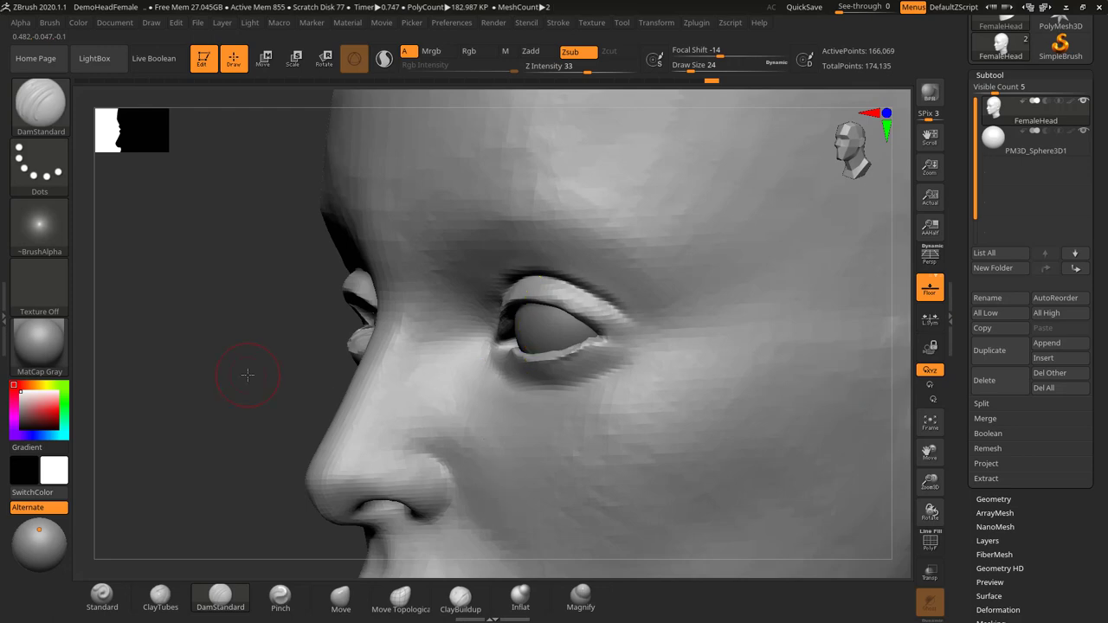
Mark the upper lid's thickness and the fold above it in a front view, and clear the annotation
shift+drag(274, 369, 322, 358)
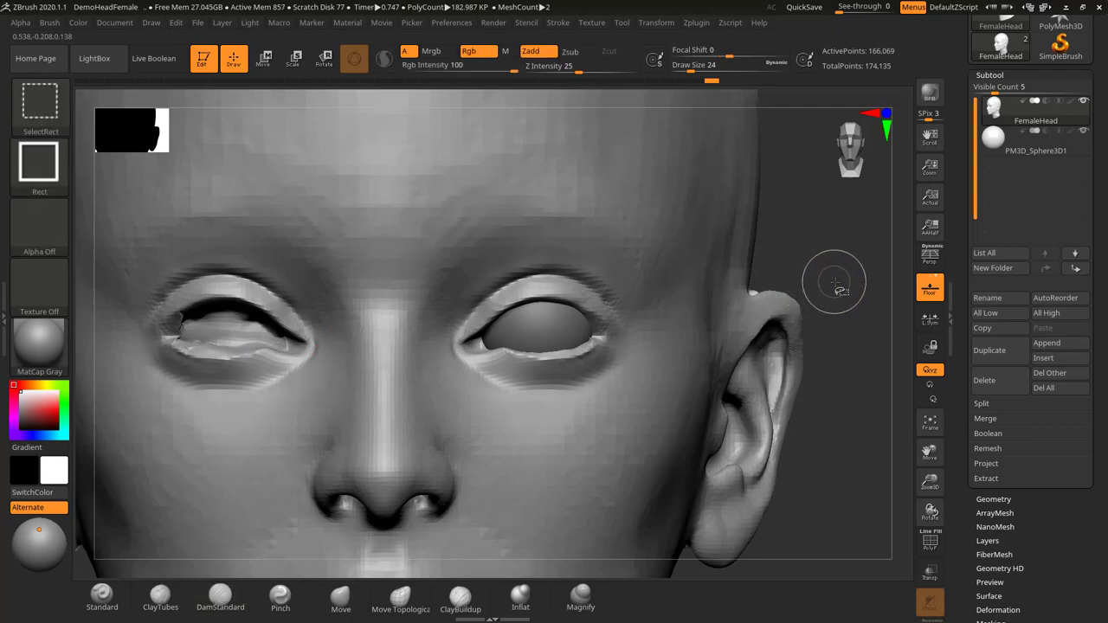
key(ctrl+shift+3)
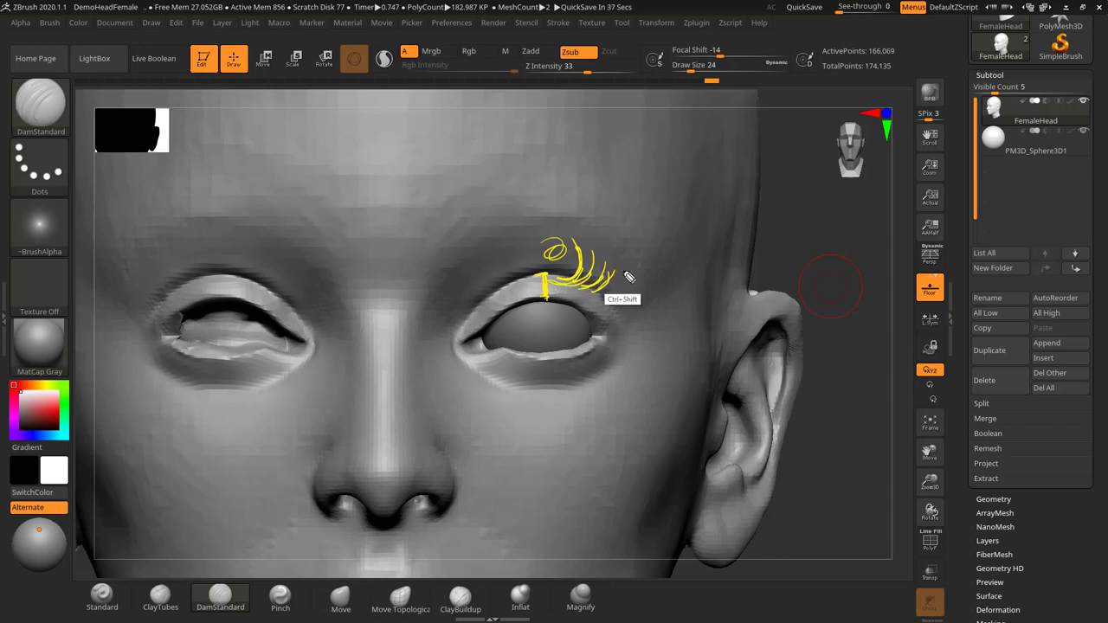
key(ctrl+shift+6)
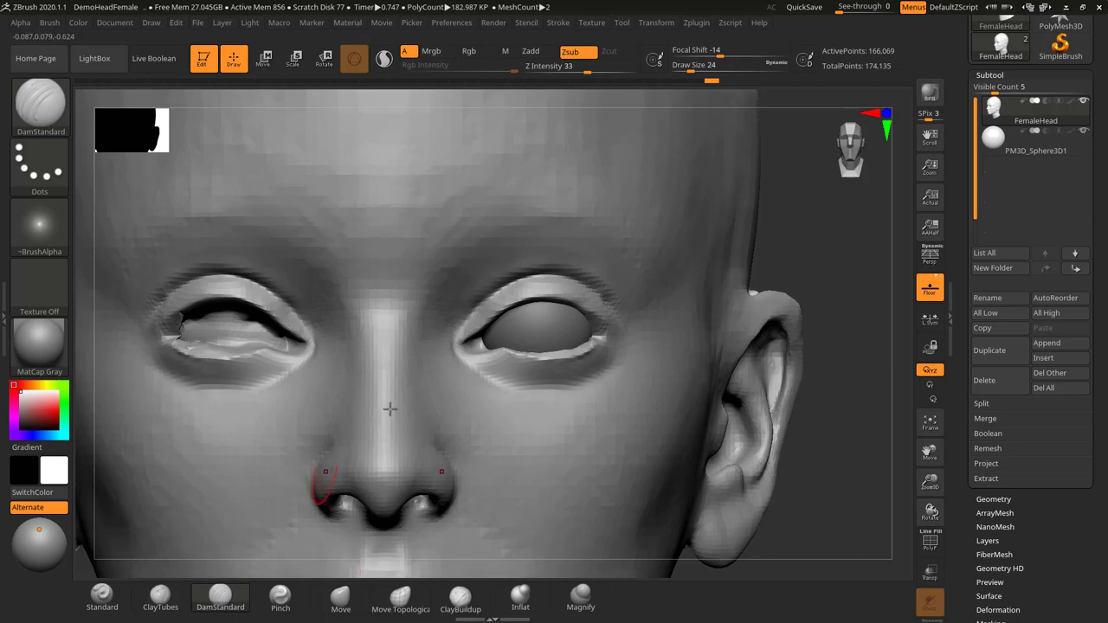
Build up the inner eye corners and the adjoining lid ends with ClayBuildup at draw sizes 29 and 14
key(s)
drag(430, 329, 436, 334)
click(458, 619)
click(479, 538)
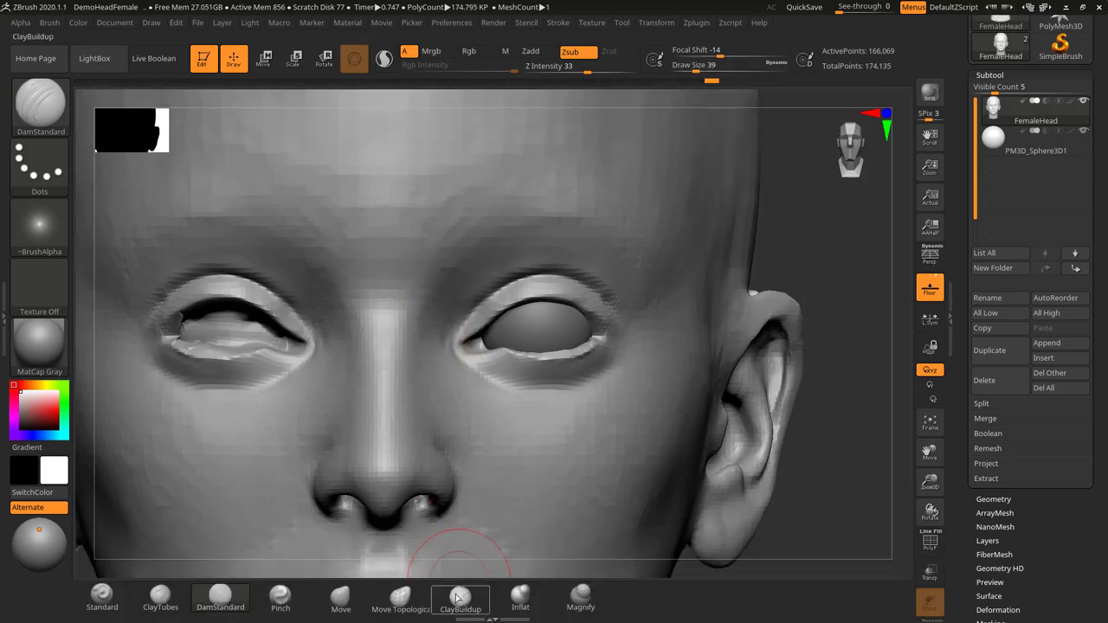
click(460, 597)
key(s)
drag(443, 335, 439, 337)
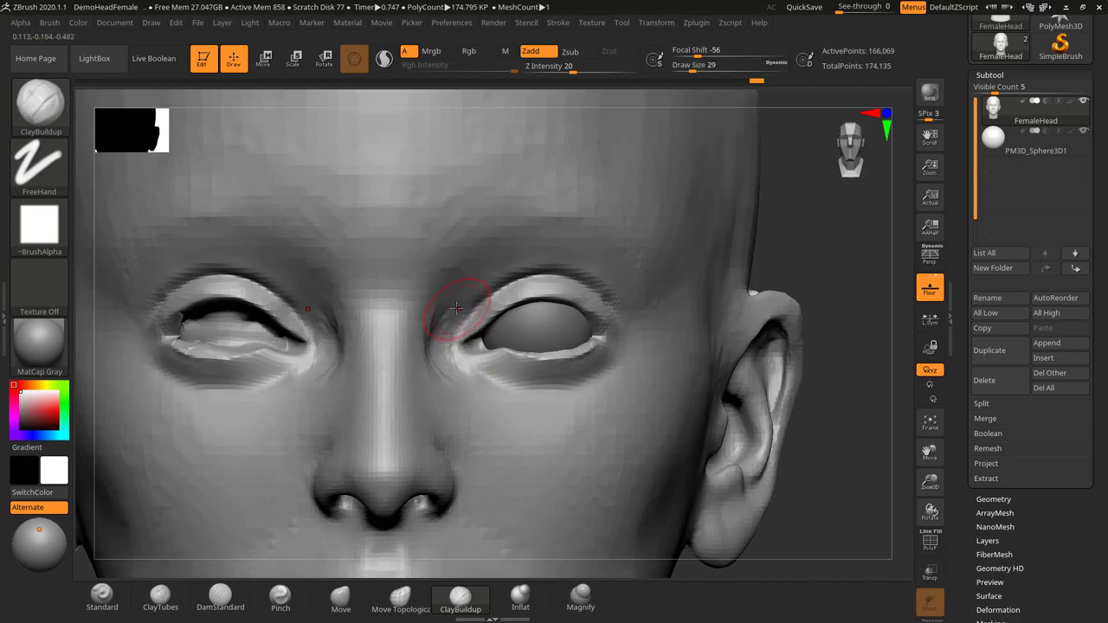
key(s)
drag(456, 348, 451, 348)
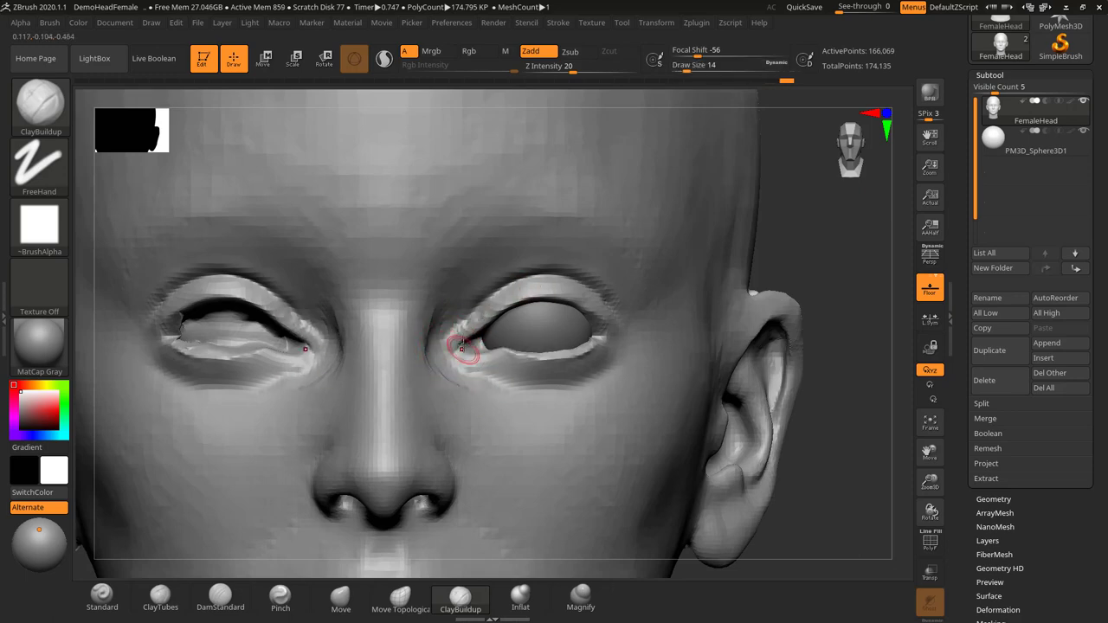
mouse_move(452, 355)
mouse_down()
mouse_move(492, 359)
mouse_move(472, 361)
mouse_move(468, 323)
mouse_up()
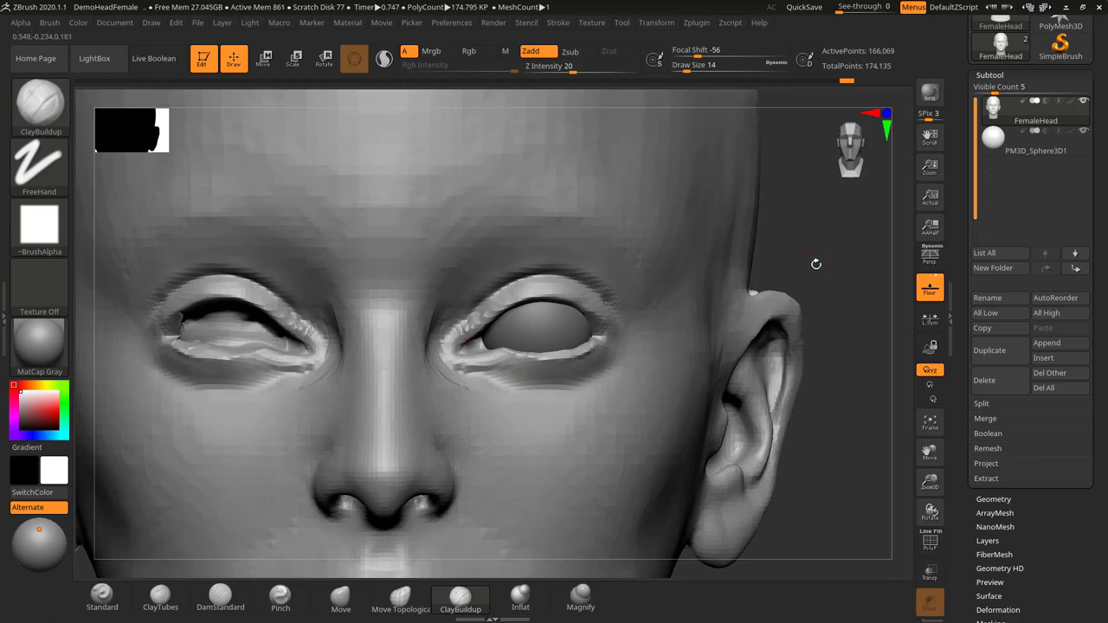
Smooth the built-up skin between the inner eye corners and the nose at draw size 28
drag(815, 264, 716, 233)
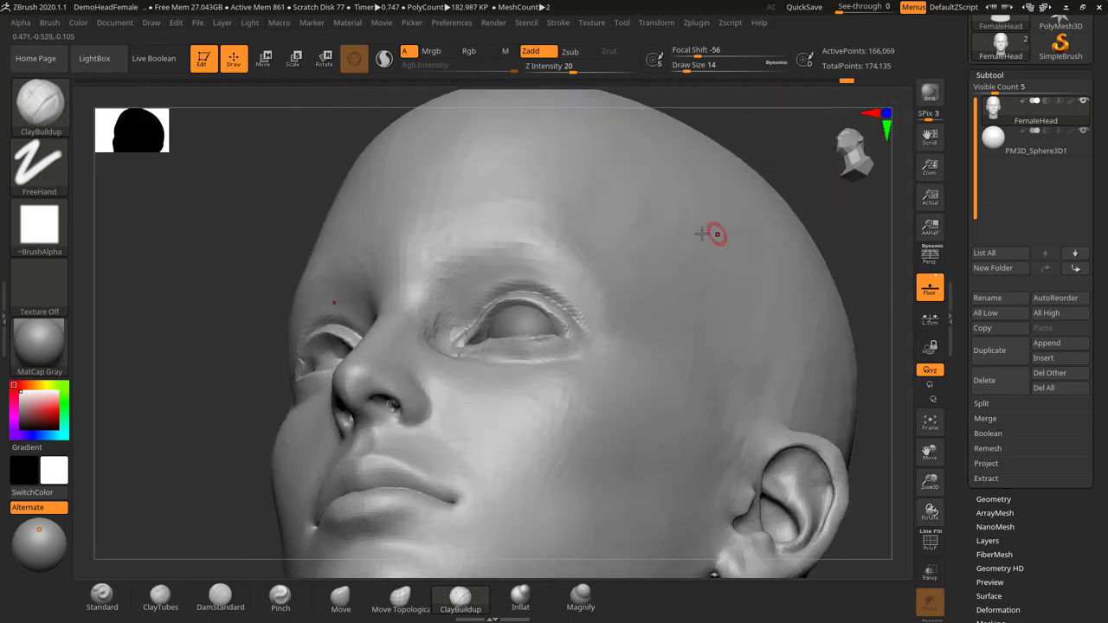
key(shift)
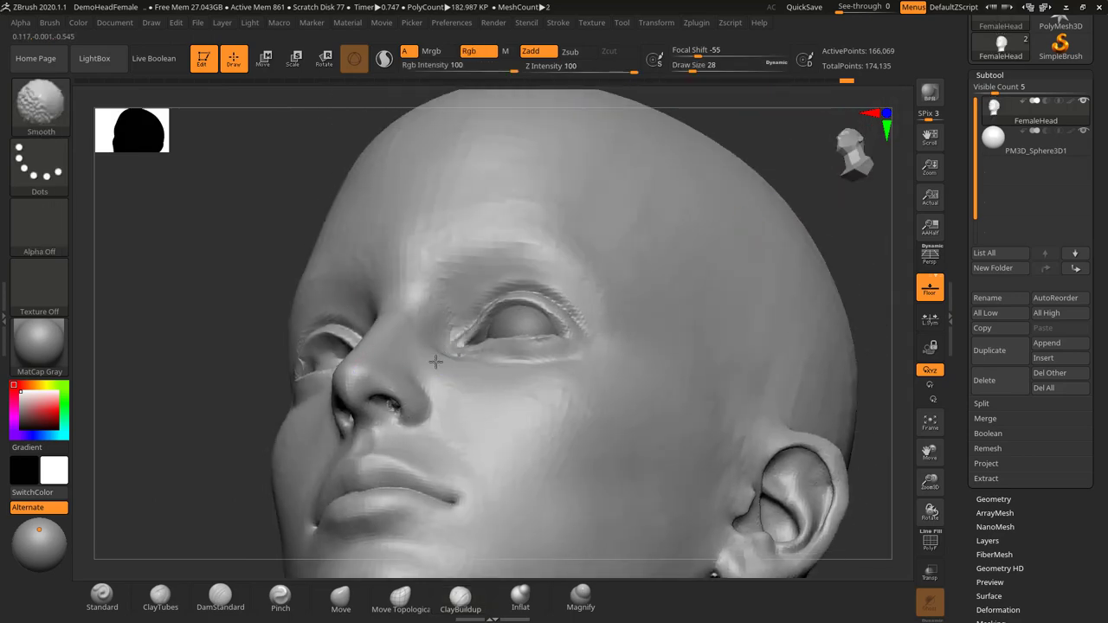
shift+drag(435, 361, 383, 326)
shift+drag(212, 342, 276, 350)
alt+drag(761, 304, 754, 363)
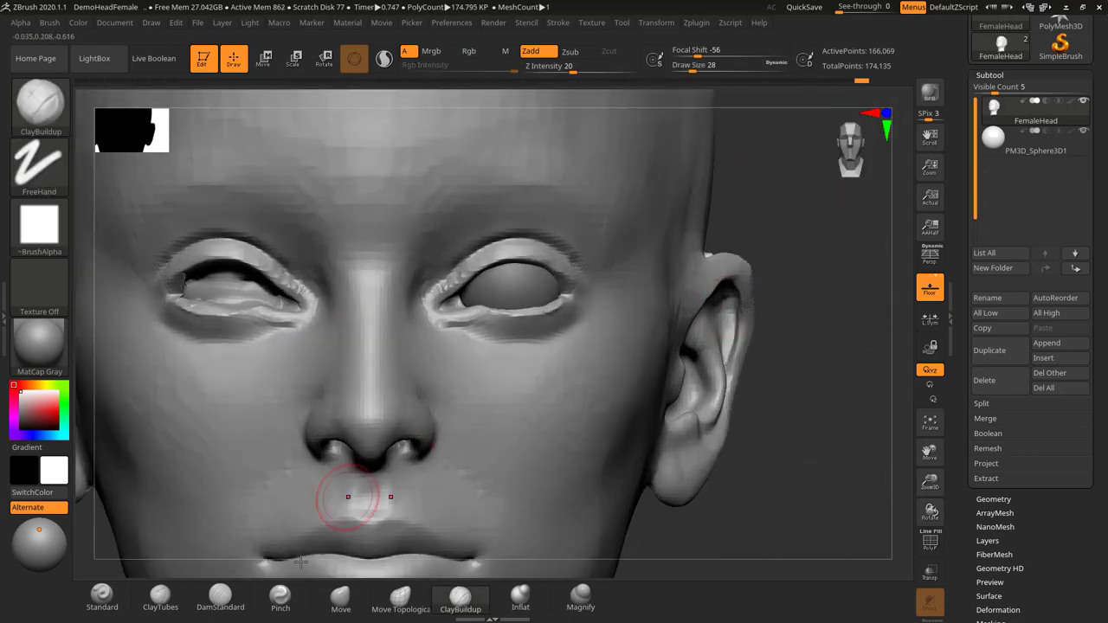
Carve folds from the inner eye corners outward beneath the lower lids with DamStandard at draw sizes 60 and 31
click(220, 595)
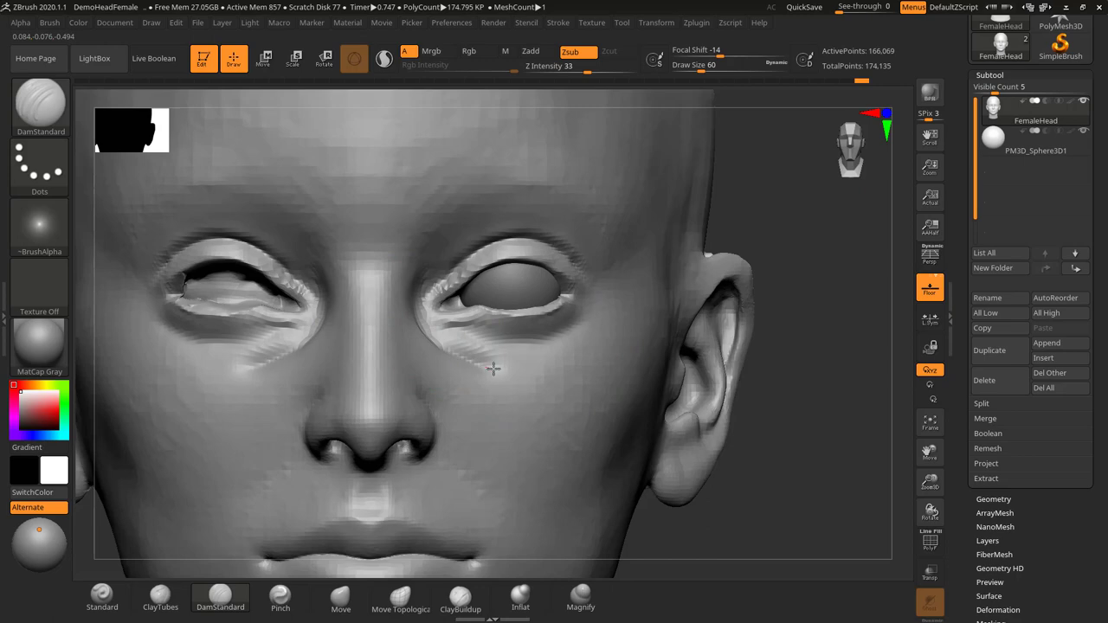
mouse_move(785, 274)
mouse_down()
mouse_move(766, 275)
mouse_move(813, 273)
mouse_move(700, 273)
mouse_move(725, 255)
mouse_move(699, 337)
mouse_move(511, 370)
mouse_move(472, 350)
mouse_up()
mouse_move(416, 312)
shift+mouse_down()
mouse_move(434, 336)
mouse_move(551, 384)
mouse_move(627, 359)
shift+mouse_up()
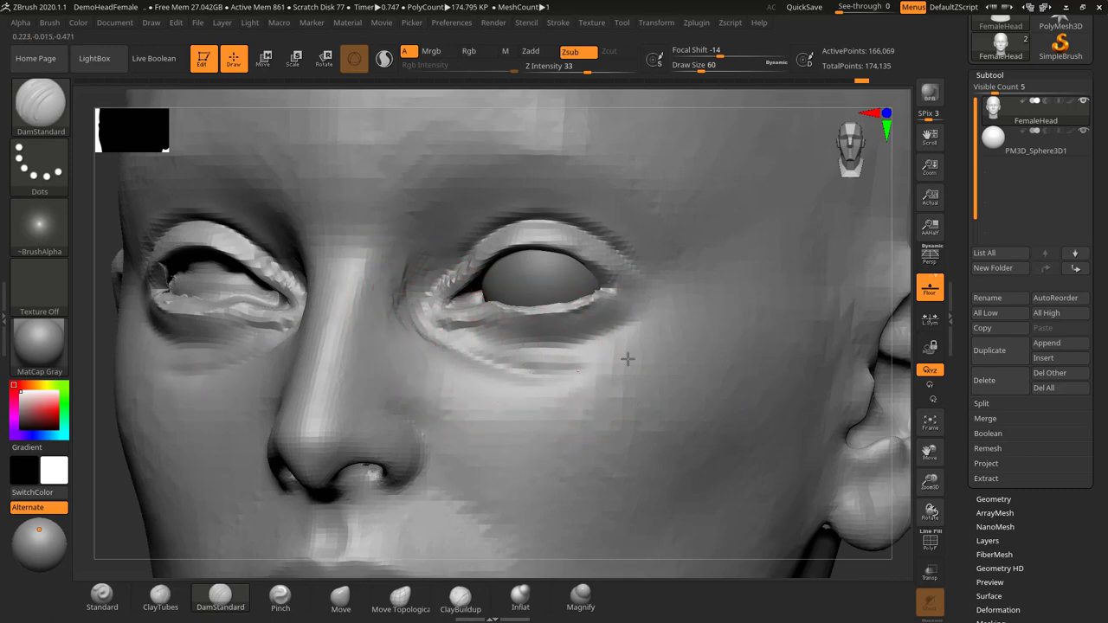
key(s)
drag(523, 329, 508, 331)
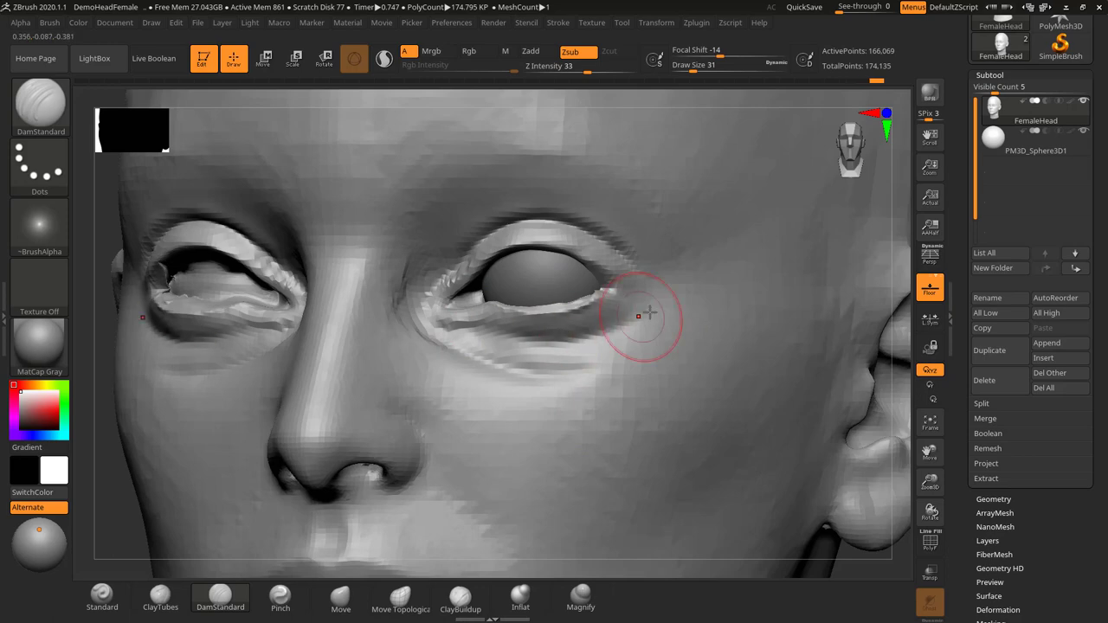
drag(895, 277, 905, 281)
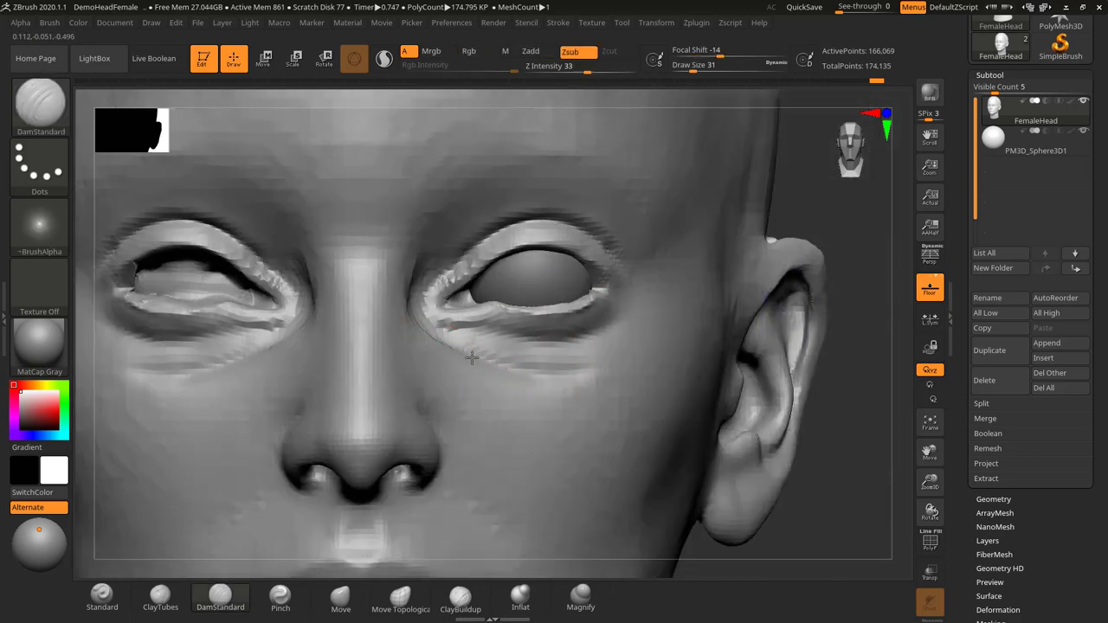
drag(583, 371, 623, 346)
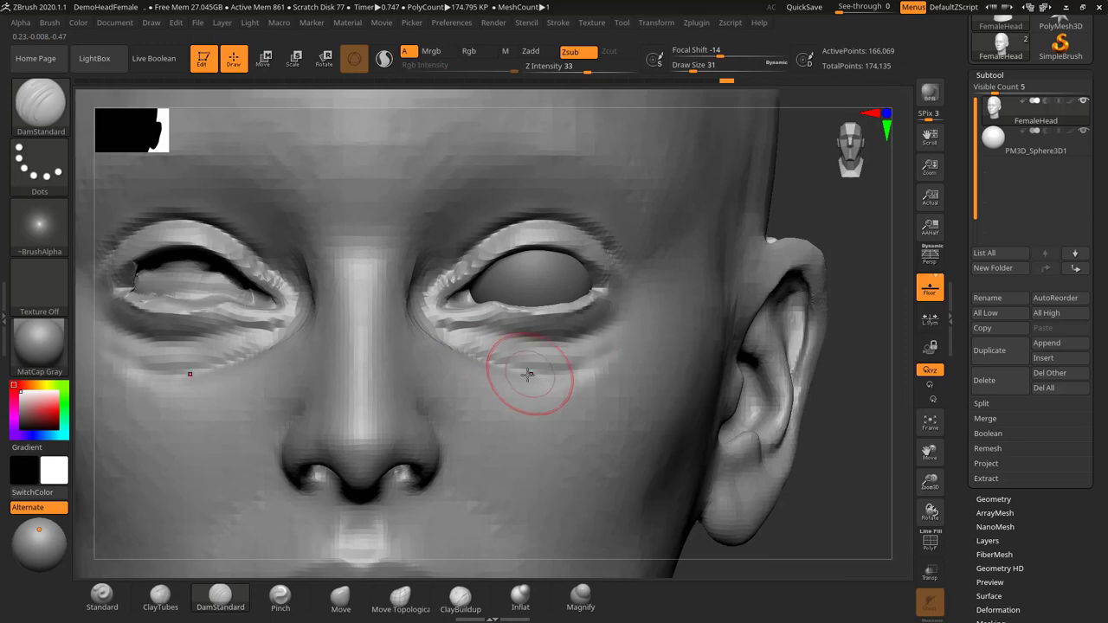
Soften the carved under-eye folds and the sides of the nose bridge with the Smooth brush at draw size 23
key(shift)
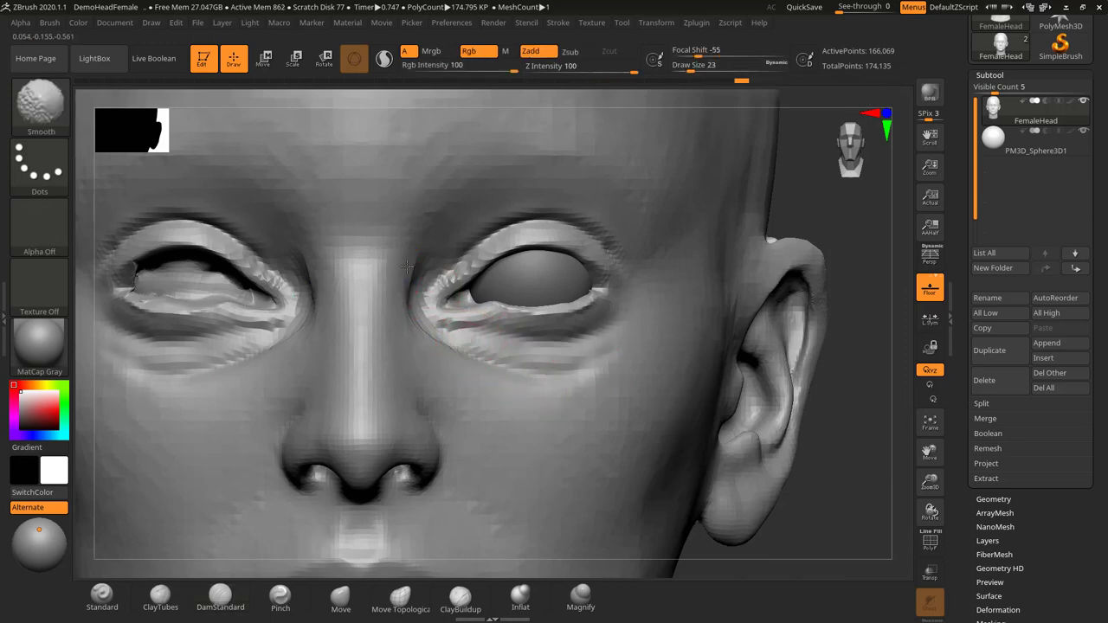
shift+drag(407, 301, 410, 287)
shift+drag(442, 353, 628, 339)
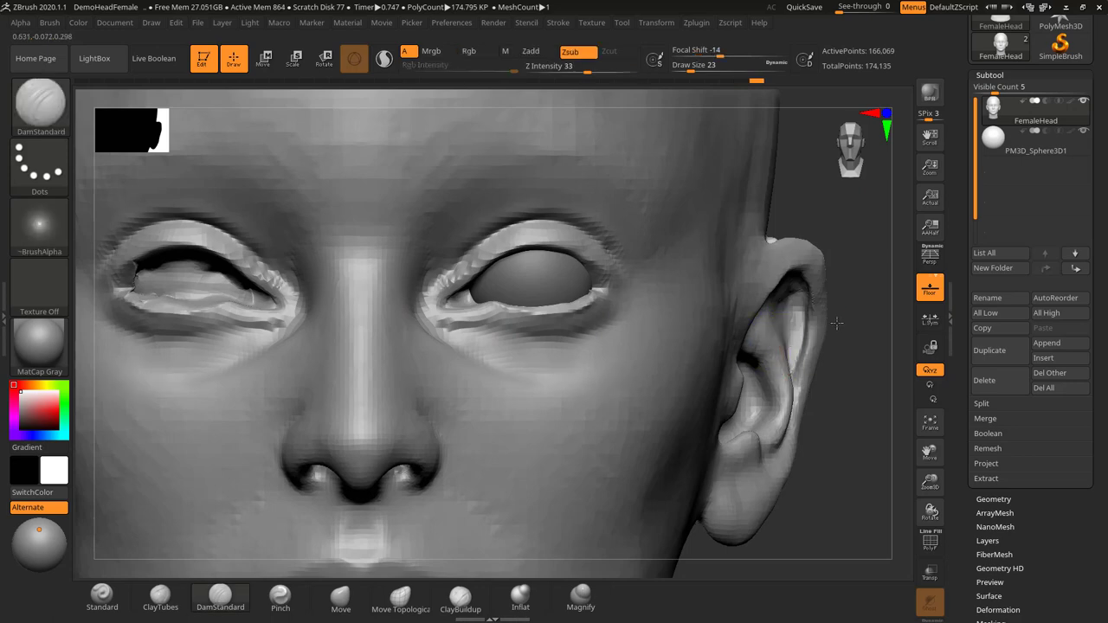
mouse_move(797, 372)
mouse_down()
mouse_move(753, 321)
mouse_move(734, 377)
mouse_up()
mouse_move(353, 398)
shift+mouse_down()
mouse_move(338, 385)
mouse_move(352, 392)
shift+mouse_up()
drag(400, 352, 425, 356)
drag(761, 368, 636, 377)
shift+drag(467, 349, 530, 382)
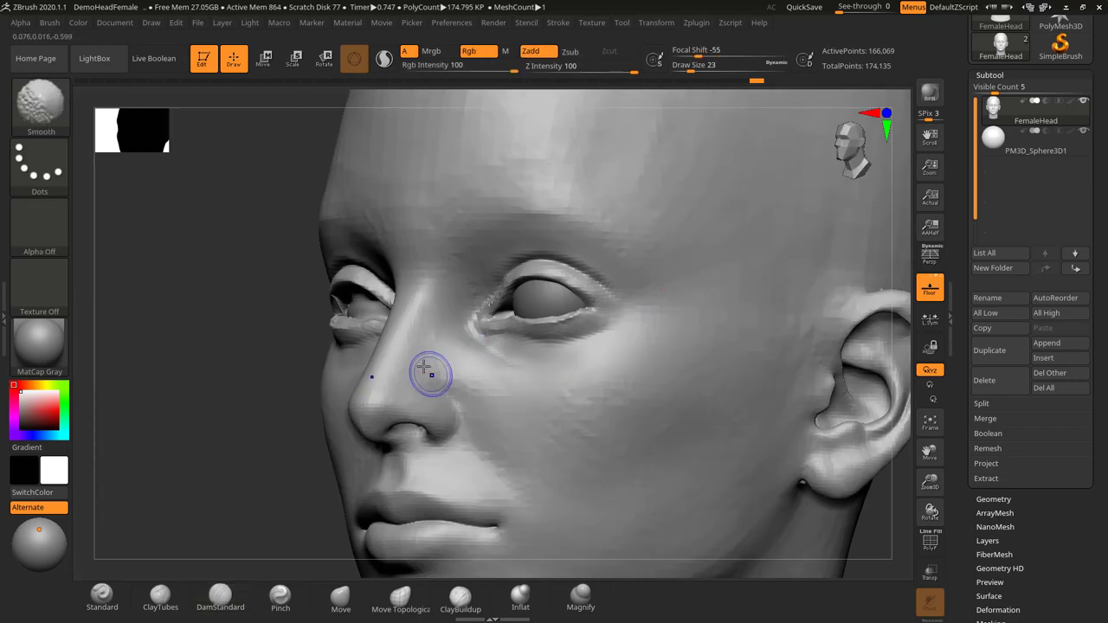
Blend the under-eye area into the cheeks with the Smooth brush at draw size 55
key(s)
drag(428, 375, 434, 378)
mouse_move(434, 382)
shift+mouse_down()
mouse_move(462, 425)
mouse_move(596, 395)
shift+mouse_up()
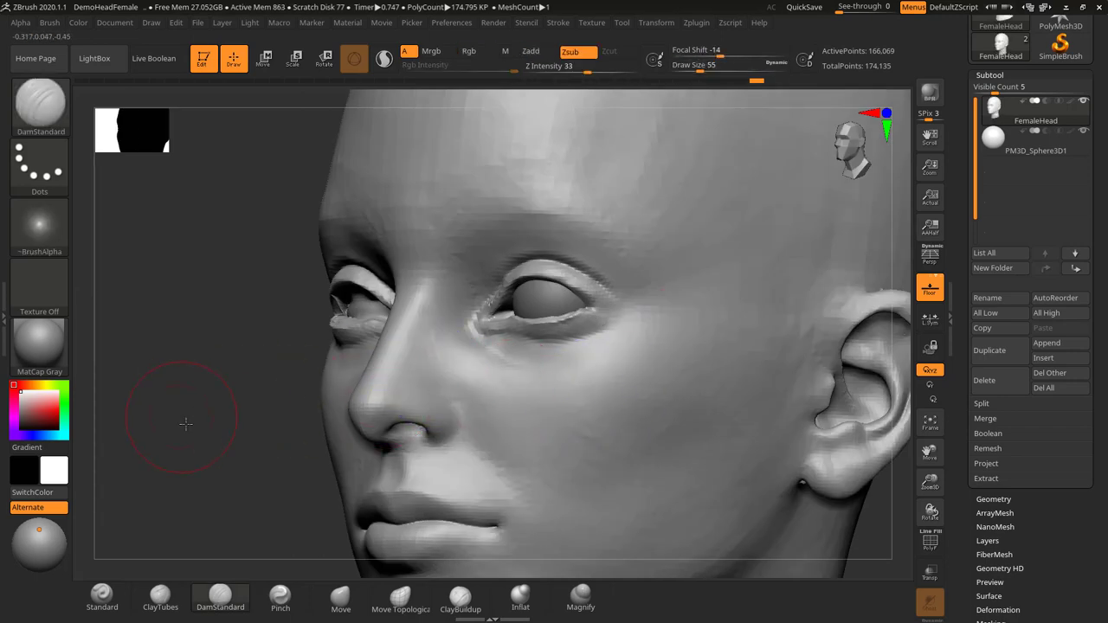
shift+drag(185, 423, 268, 406)
alt+drag(792, 269, 792, 305)
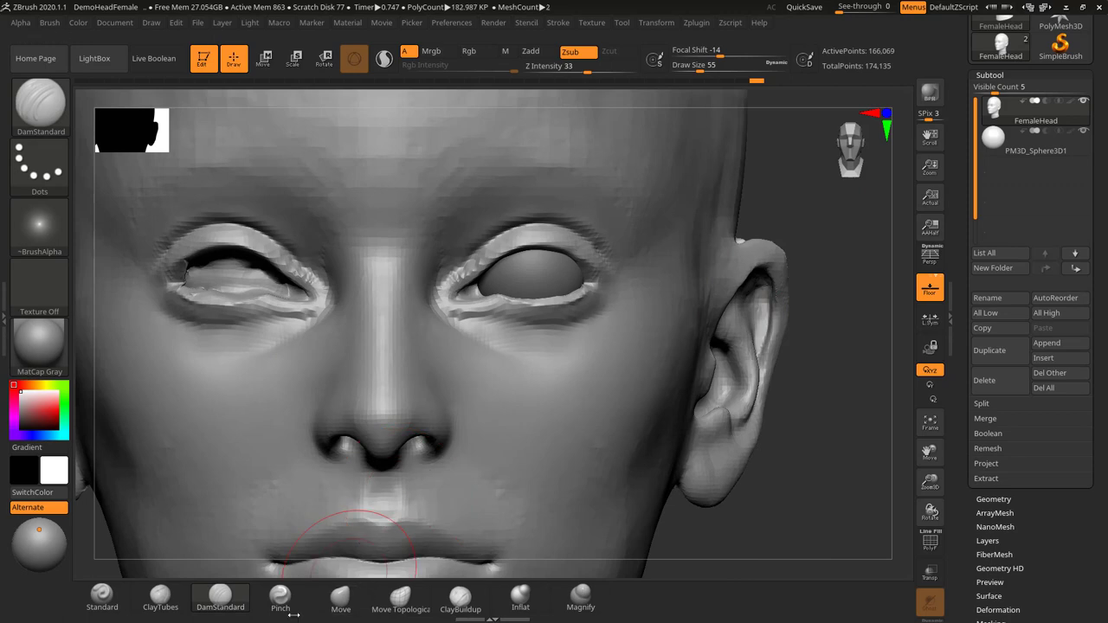
Reshape the inner eye corners from the front and from below with the Move brush at draw sizes 28 and 17
click(340, 598)
key(s)
drag(472, 307, 462, 292)
key(s)
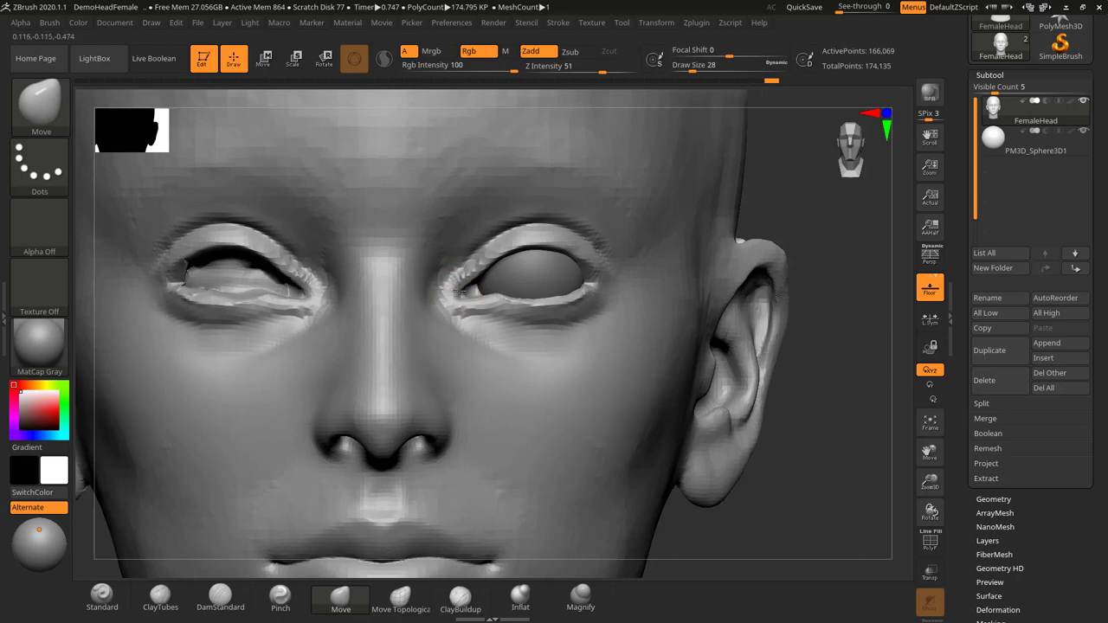
mouse_move(824, 283)
mouse_down()
mouse_move(623, 277)
mouse_move(447, 290)
mouse_up()
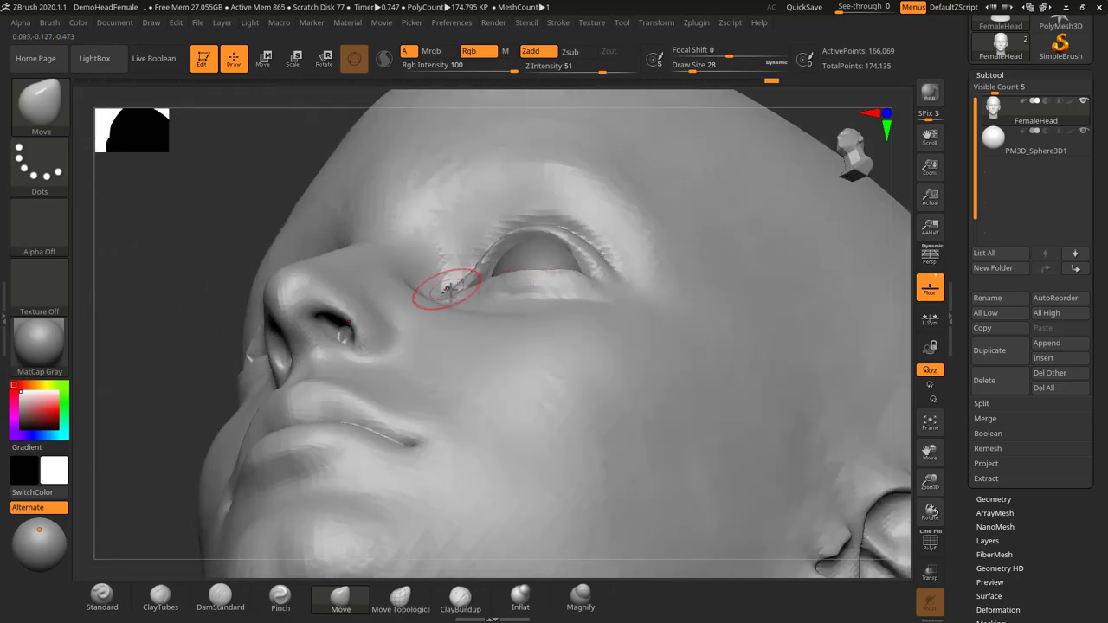
mouse_move(195, 227)
mouse_down()
mouse_move(420, 296)
mouse_move(485, 296)
mouse_up()
key(s)
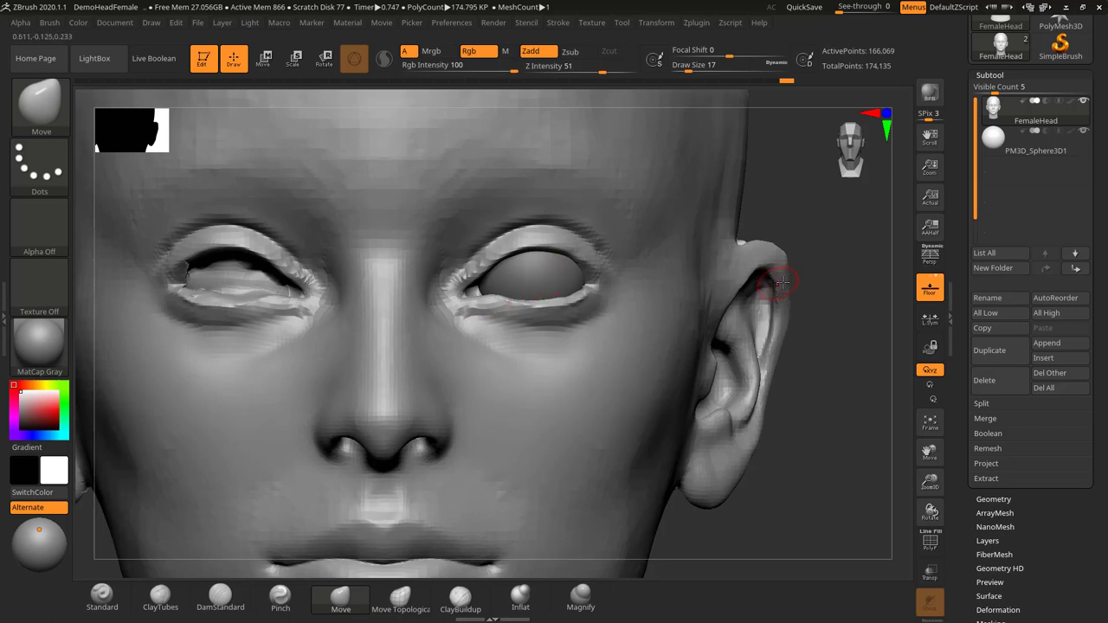
Check the eye's tilt by drawing a line from the inner to the outer corner, and clear the annotation
key(ctrl+shift)
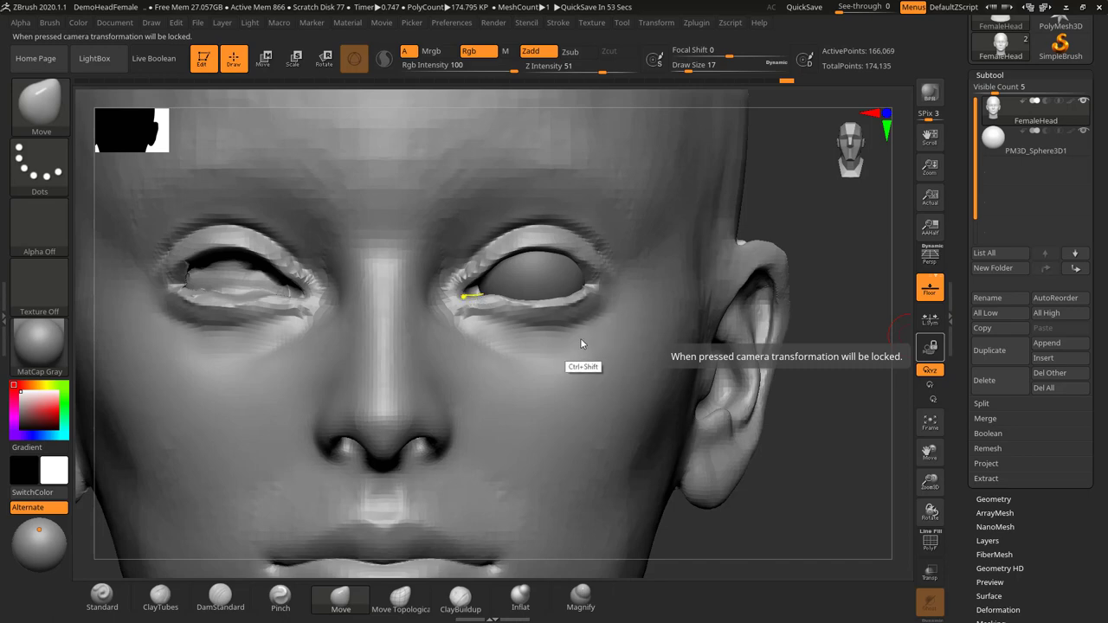
drag(463, 297, 620, 278)
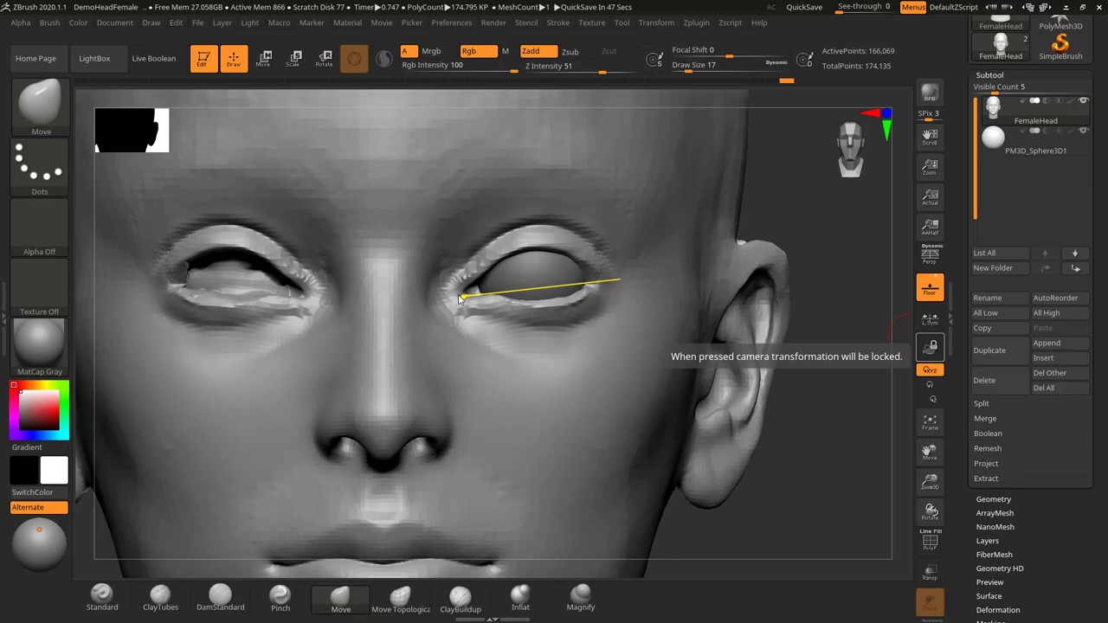
click(698, 347)
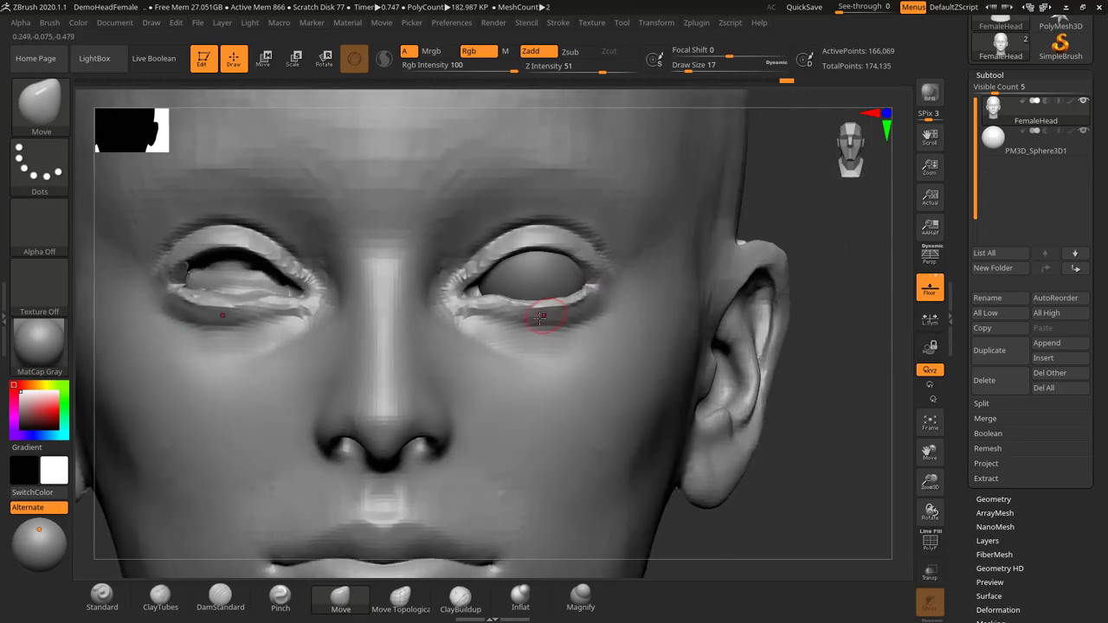
Adjust the height of the inner and outer eye corners with the Move brush at draw size 48
key(s)
drag(563, 300, 594, 285)
key(s)
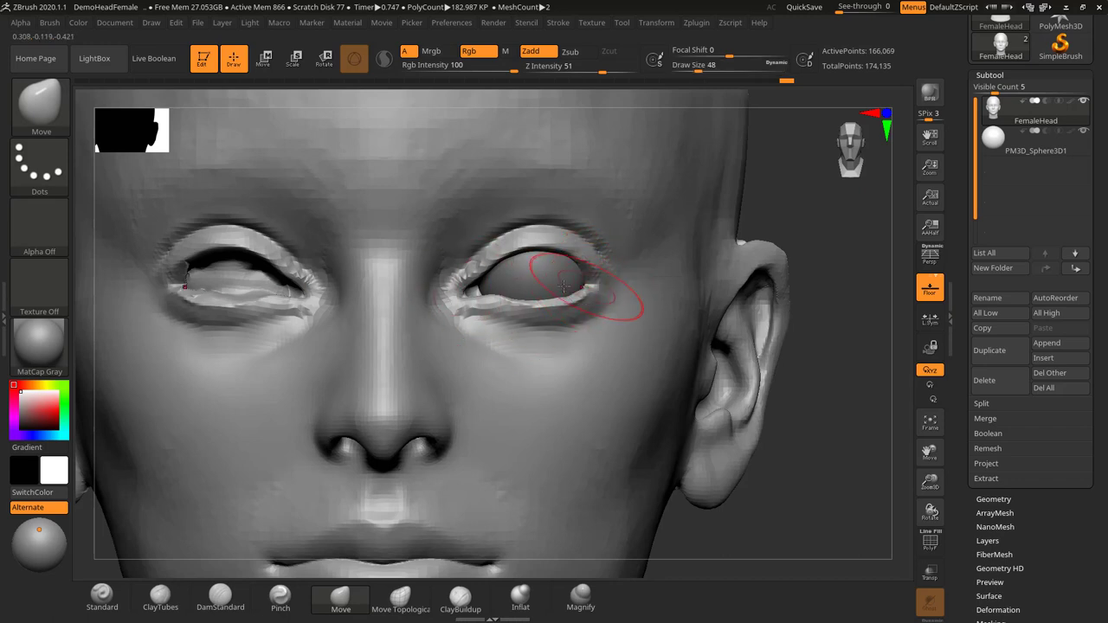
drag(468, 294, 467, 291)
drag(595, 285, 597, 281)
right_drag(633, 272, 821, 271)
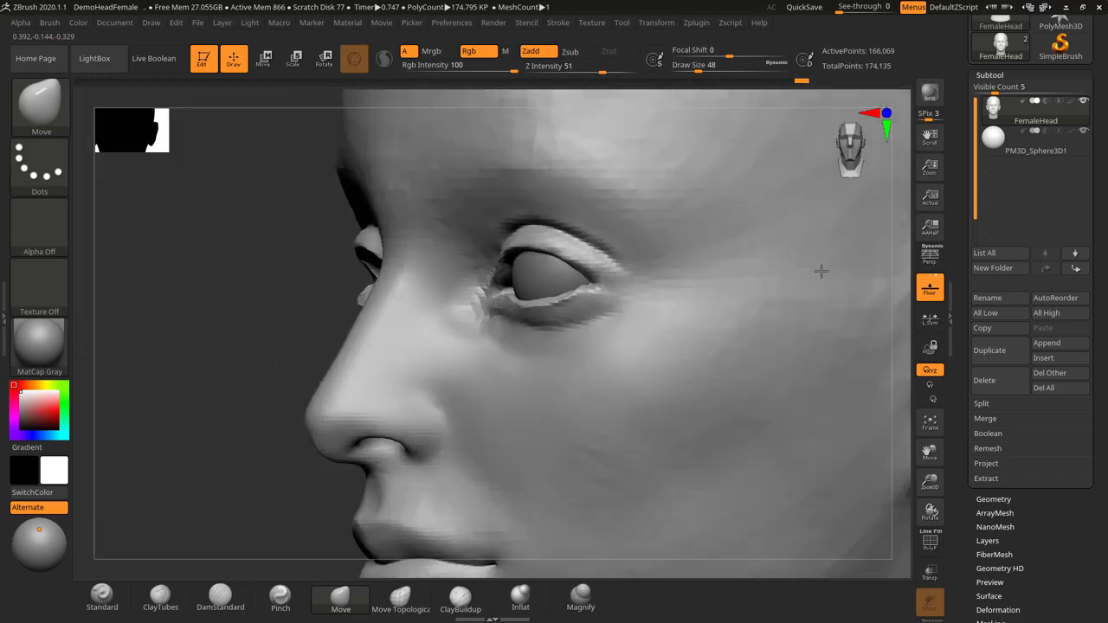
shift+drag(216, 436, 403, 375)
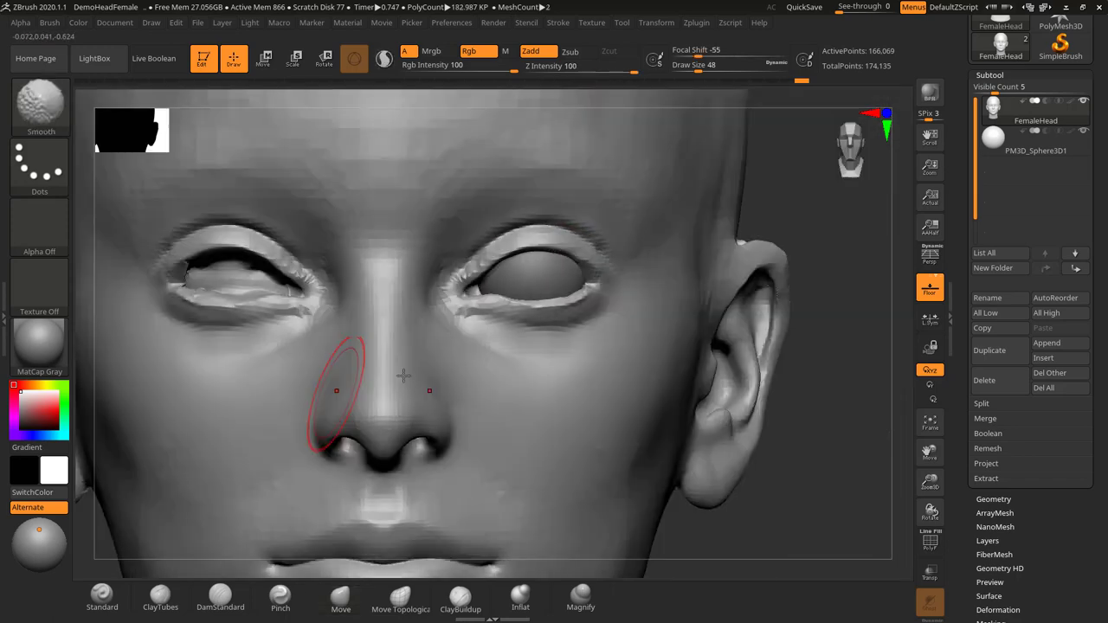
Refine the inner edge of the upper eyelid near the inner corner with DamStandard at draw size 10
click(282, 599)
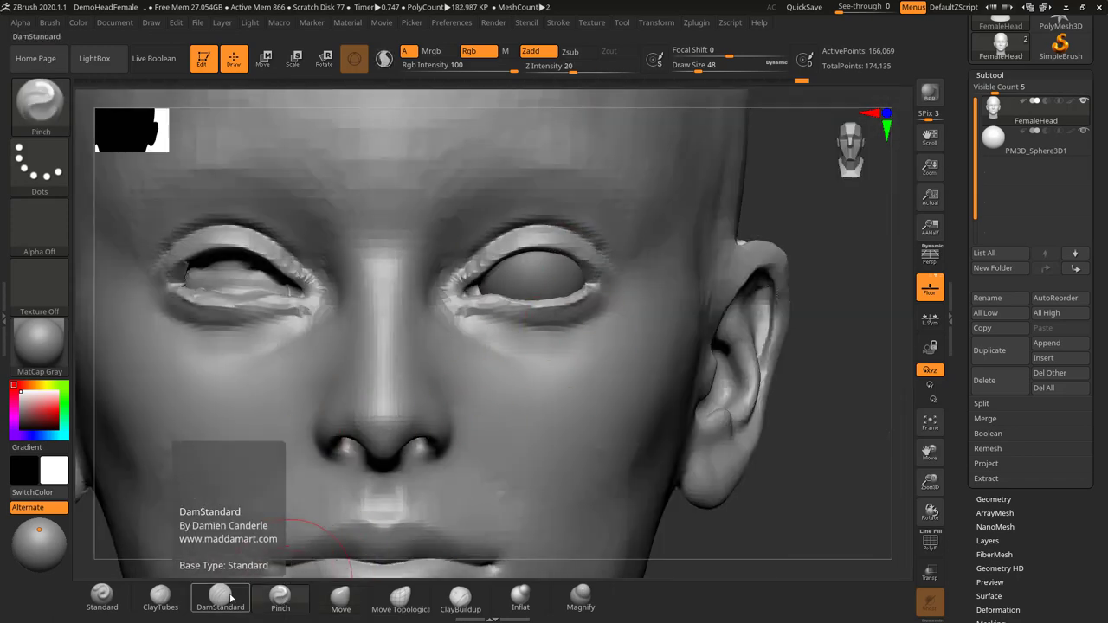
click(230, 597)
drag(820, 291, 824, 244)
mouse_move(853, 280)
mouse_down()
mouse_move(754, 329)
mouse_move(853, 334)
mouse_move(754, 313)
mouse_up()
alt+drag(840, 308, 978, 303)
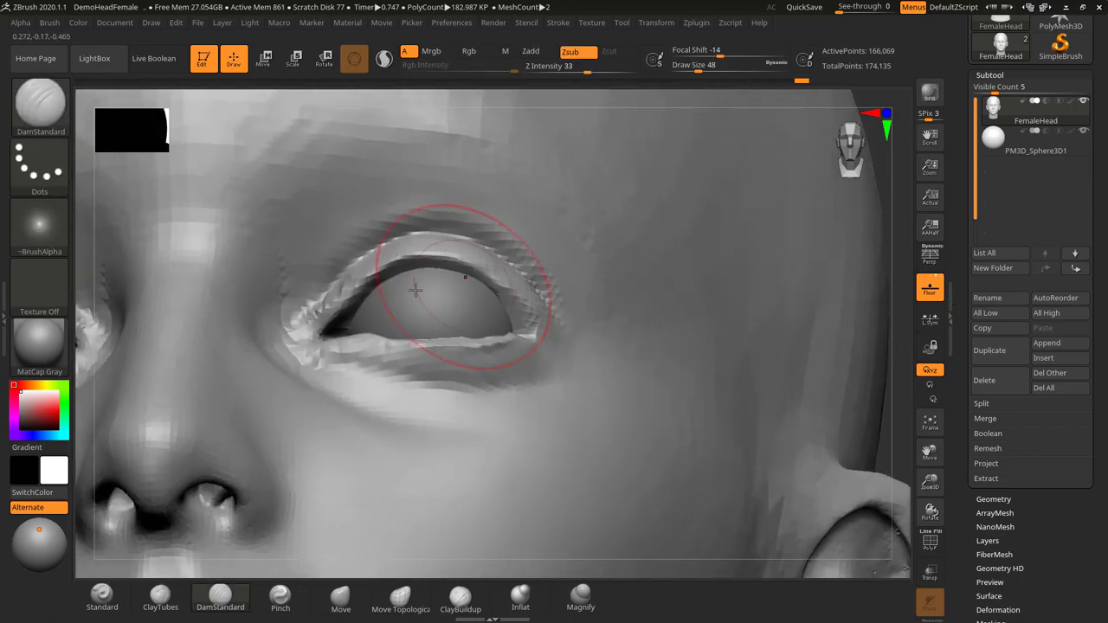
key(s)
mouse_move(361, 298)
mouse_down()
mouse_move(346, 298)
mouse_move(342, 330)
mouse_up()
key(s)
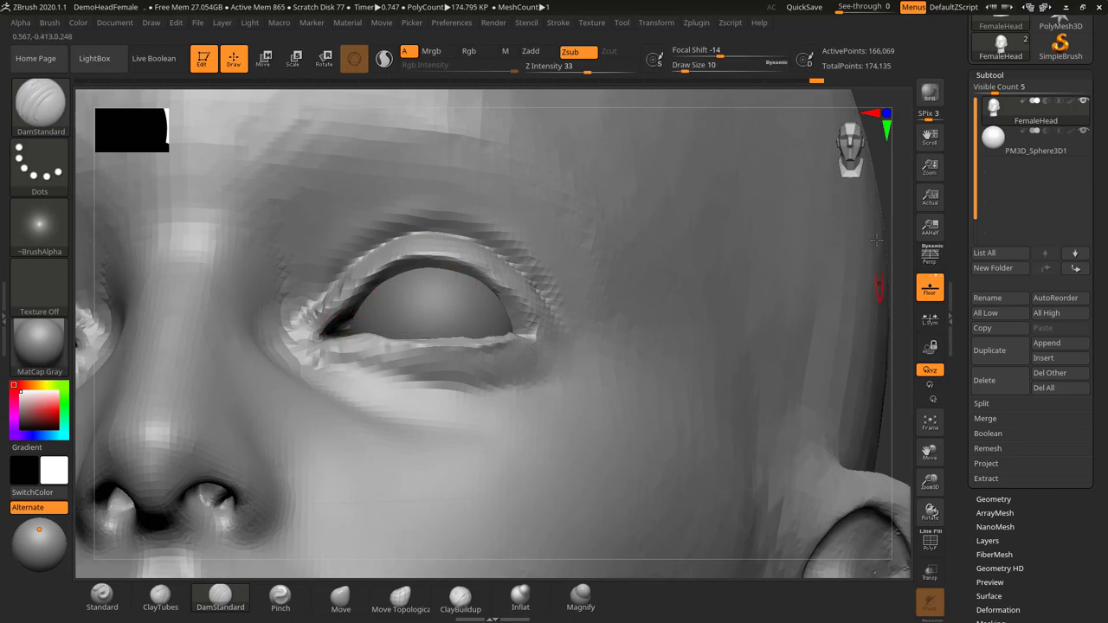
Isolate the head in Solo mode and carve along the underside of the upper eyelid with DamStandard
click(662, 26)
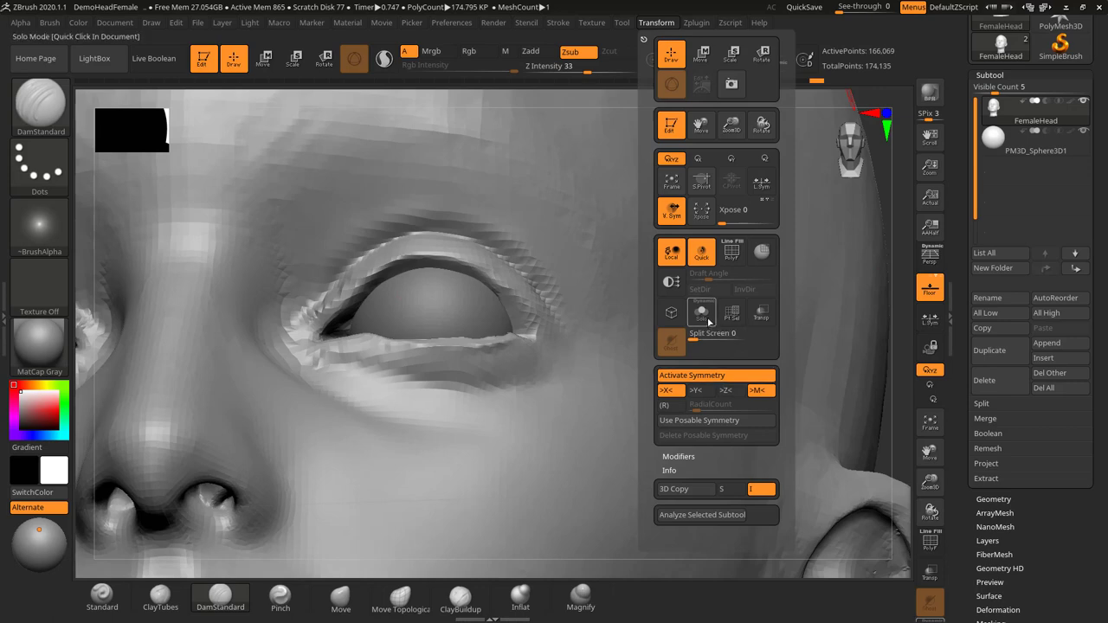
click(708, 322)
drag(904, 298, 891, 300)
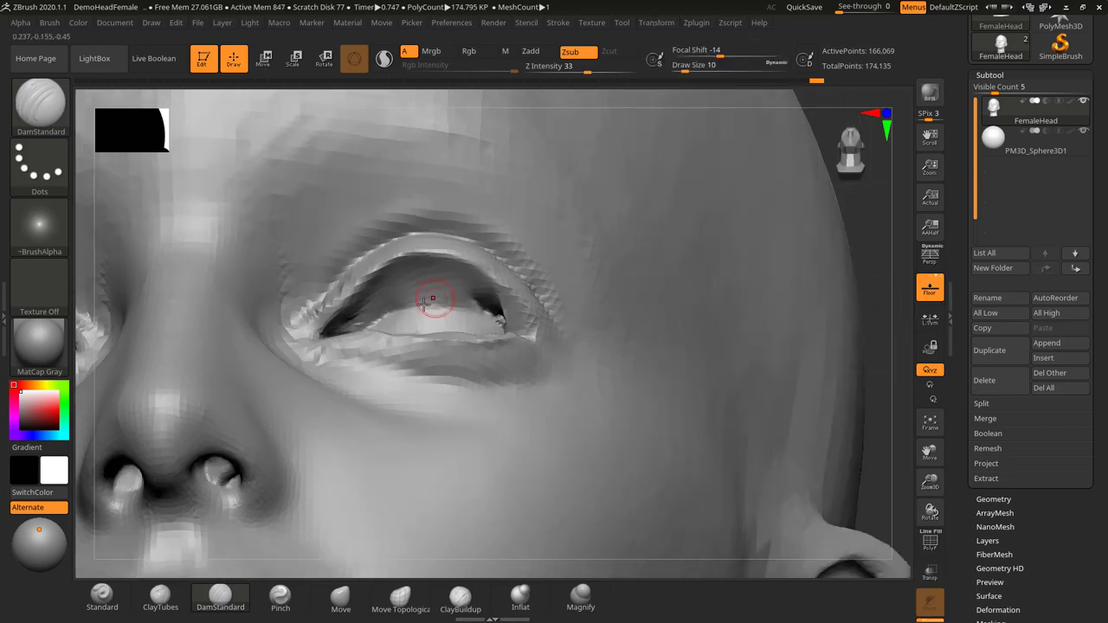
mouse_move(363, 308)
mouse_down()
mouse_move(414, 269)
mouse_move(482, 286)
mouse_up()
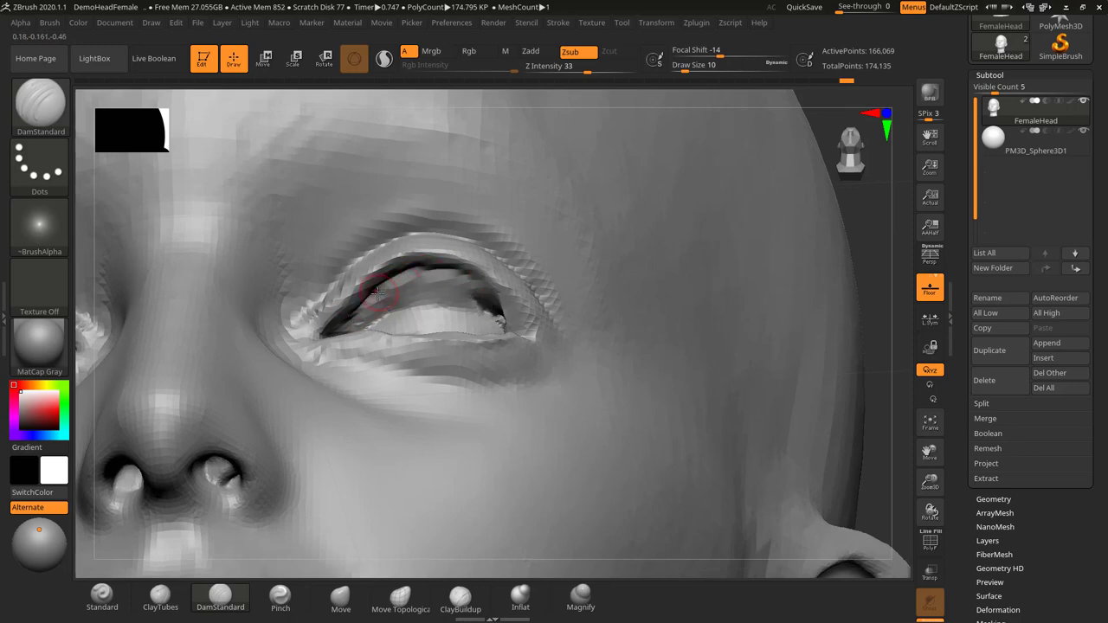
Carve the upper eyelid's underside toward the outer corner and the lower eyelid's inner edge with DamStandard at draw size 10
drag(457, 272, 507, 325)
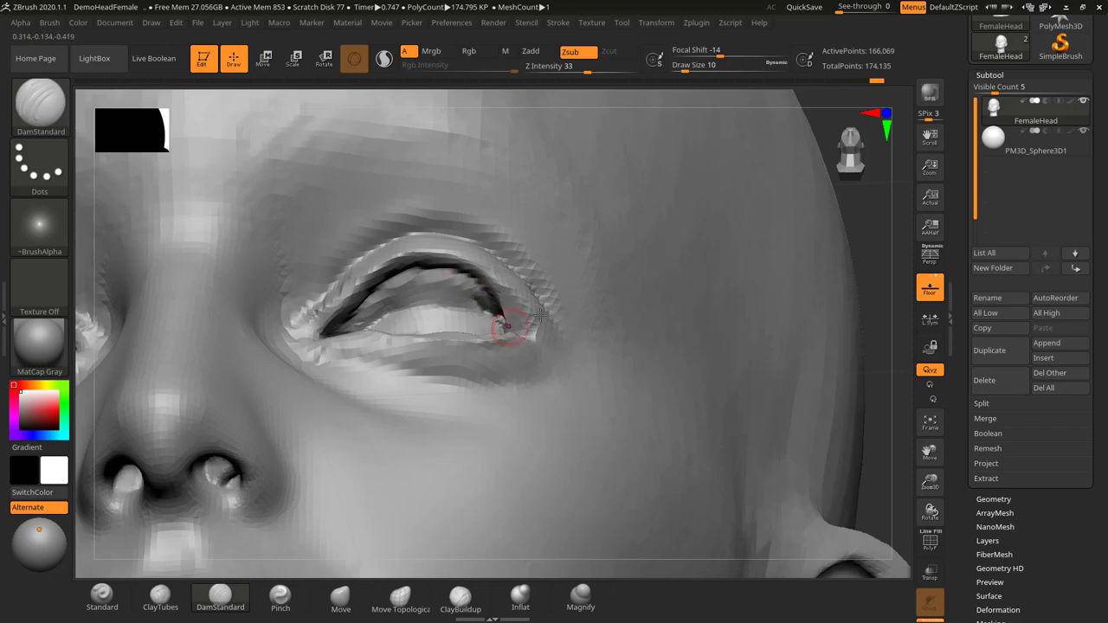
drag(884, 225, 870, 297)
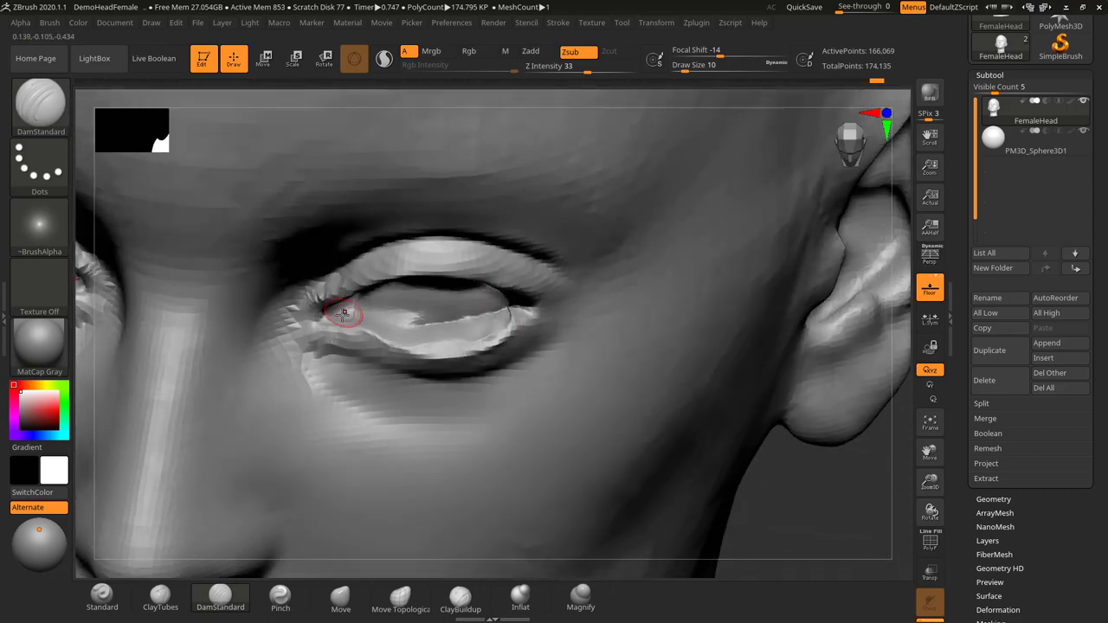
mouse_move(390, 333)
mouse_down()
mouse_move(454, 343)
mouse_move(441, 346)
mouse_move(507, 323)
mouse_move(530, 301)
mouse_up()
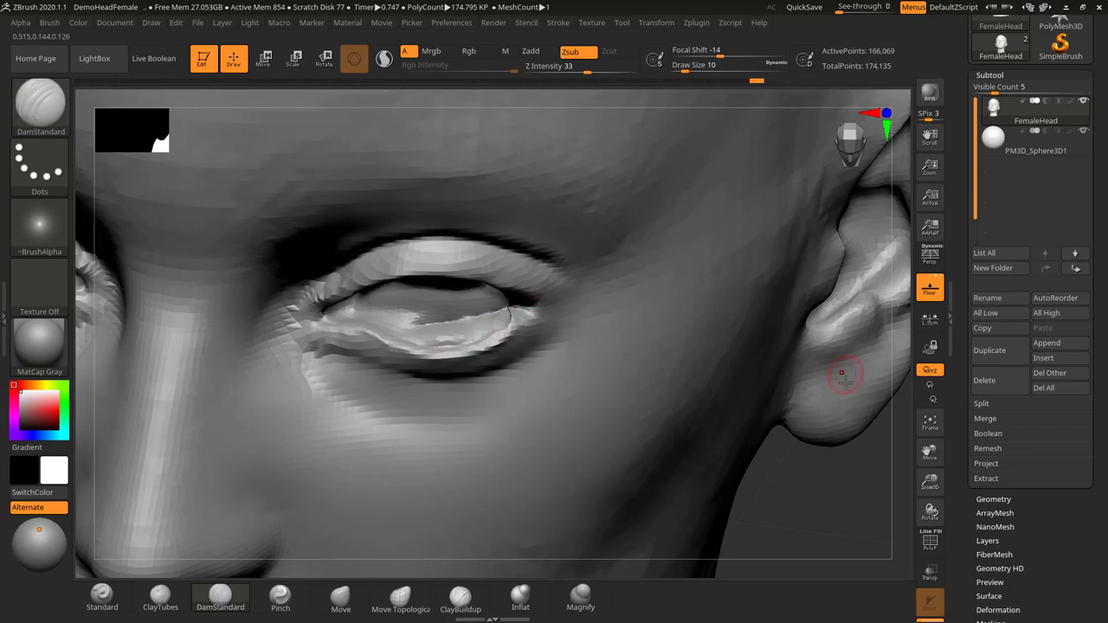
Smooth the inside of the eye socket along the lids near the outer corner
mouse_move(834, 475)
mouse_down()
mouse_move(836, 441)
mouse_move(866, 404)
mouse_up()
shift+drag(492, 328, 504, 318)
drag(853, 290, 778, 269)
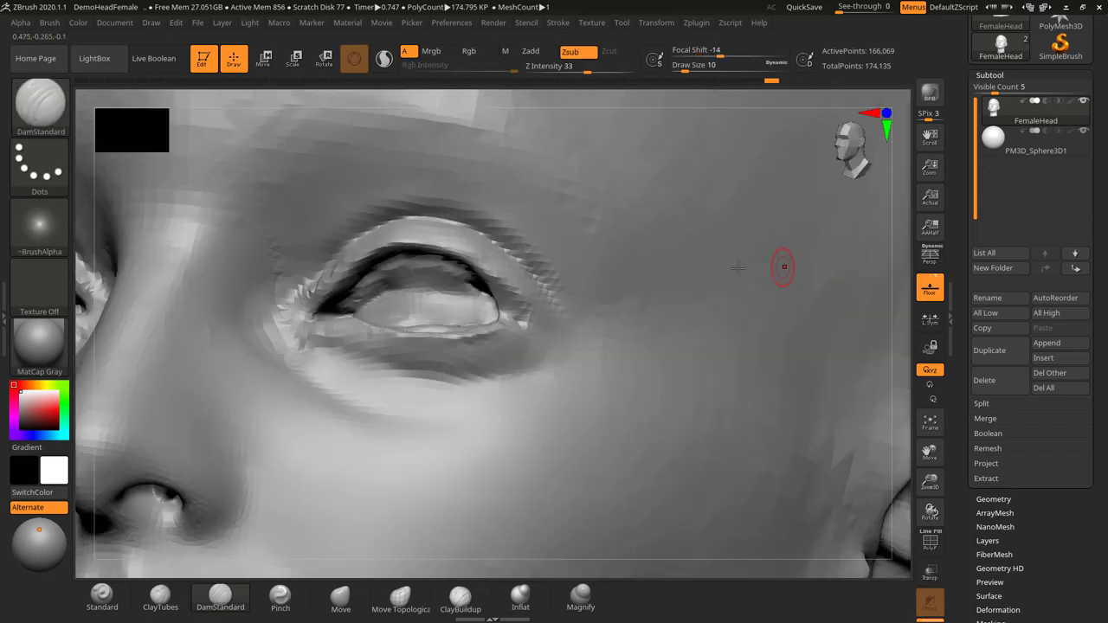
shift+drag(469, 298, 500, 318)
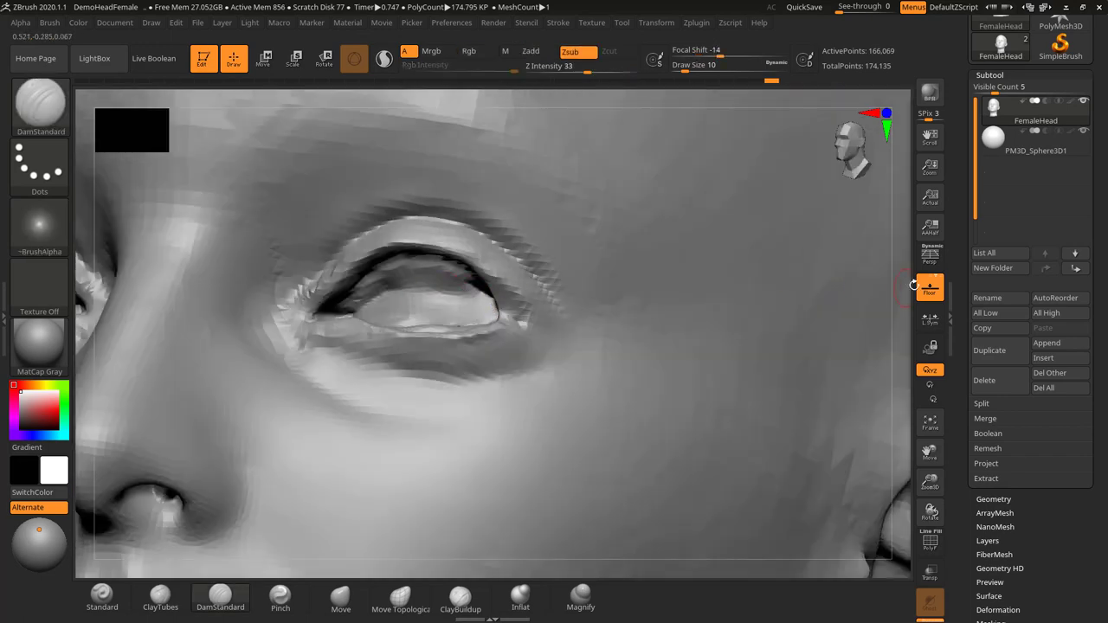
drag(912, 287, 904, 216)
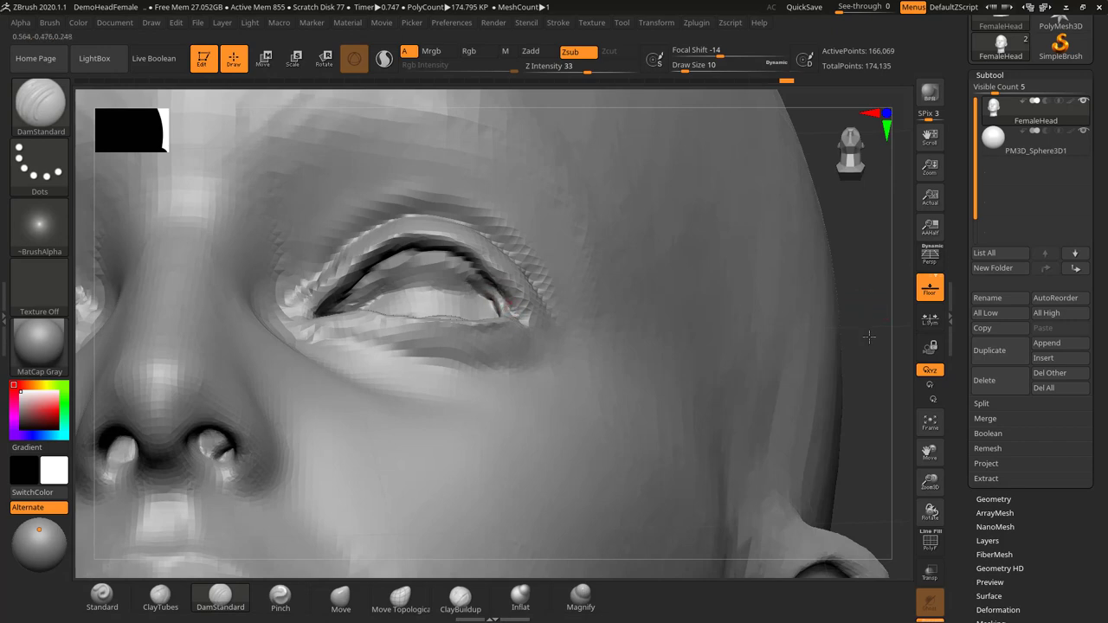
drag(869, 337, 867, 374)
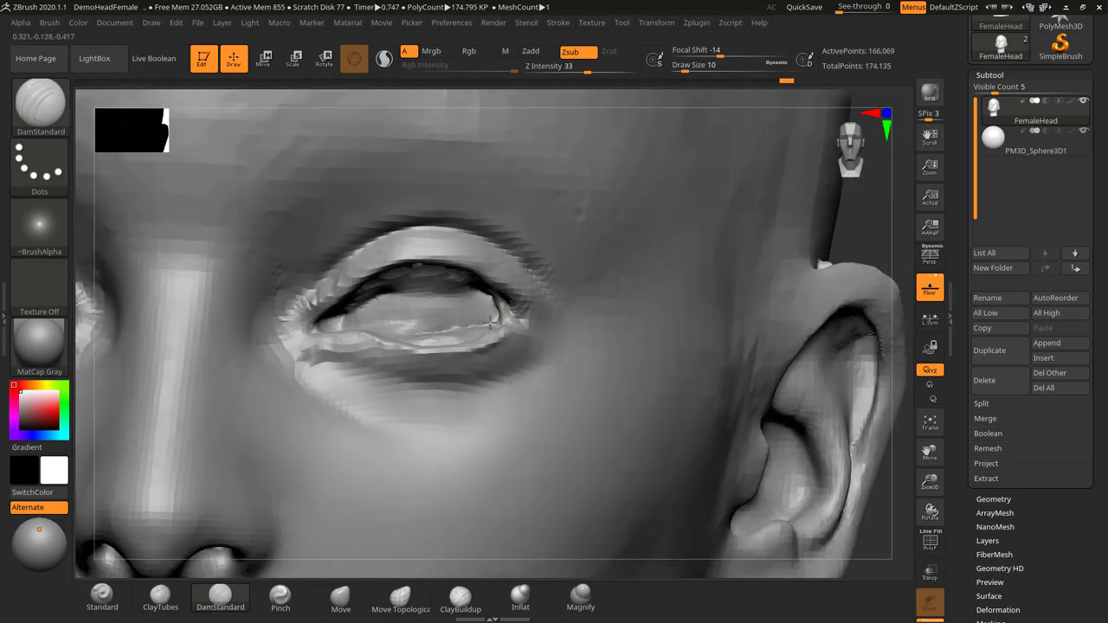
Fill and smooth the socket surface beside the outer eye corner using ClayBuildup at draw size 10
key(shift)
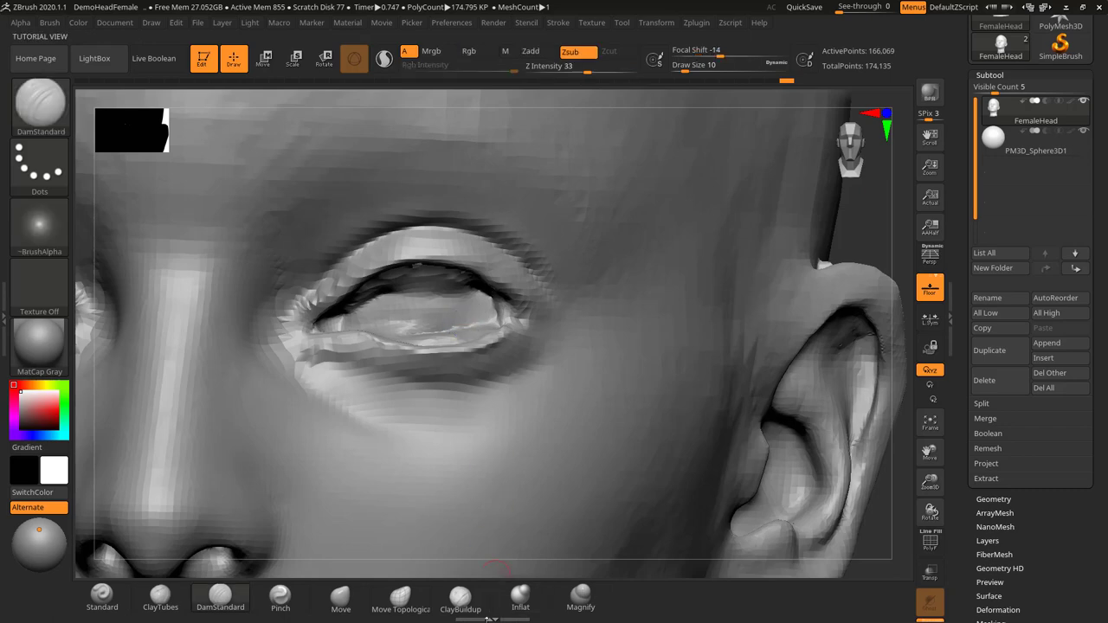
click(460, 597)
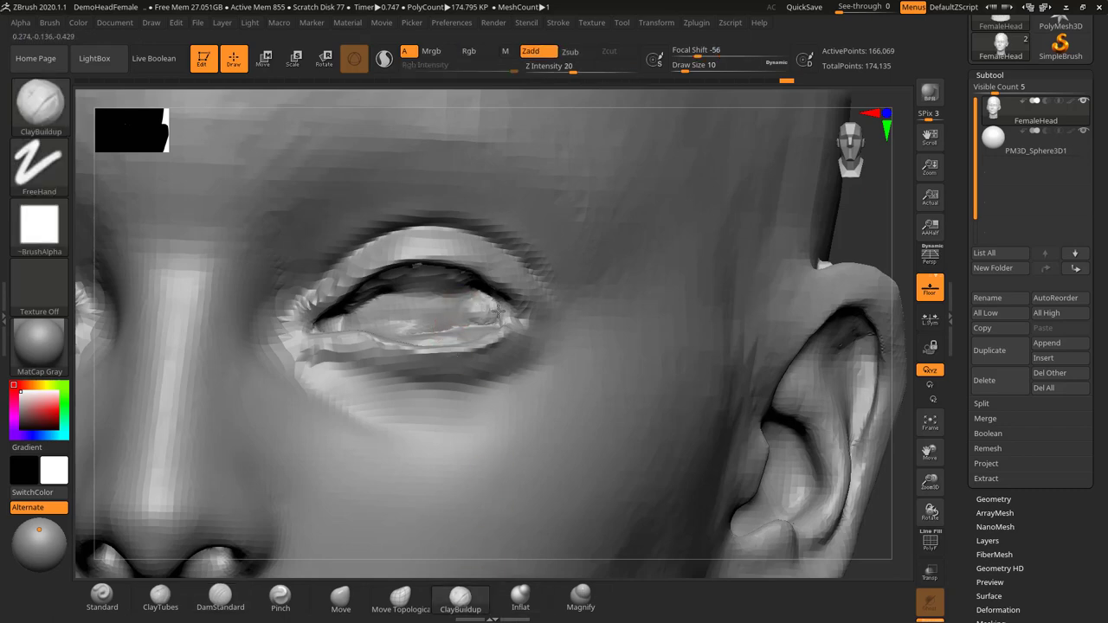
mouse_move(479, 328)
shift+mouse_down()
mouse_move(485, 312)
mouse_move(470, 318)
shift+mouse_up()
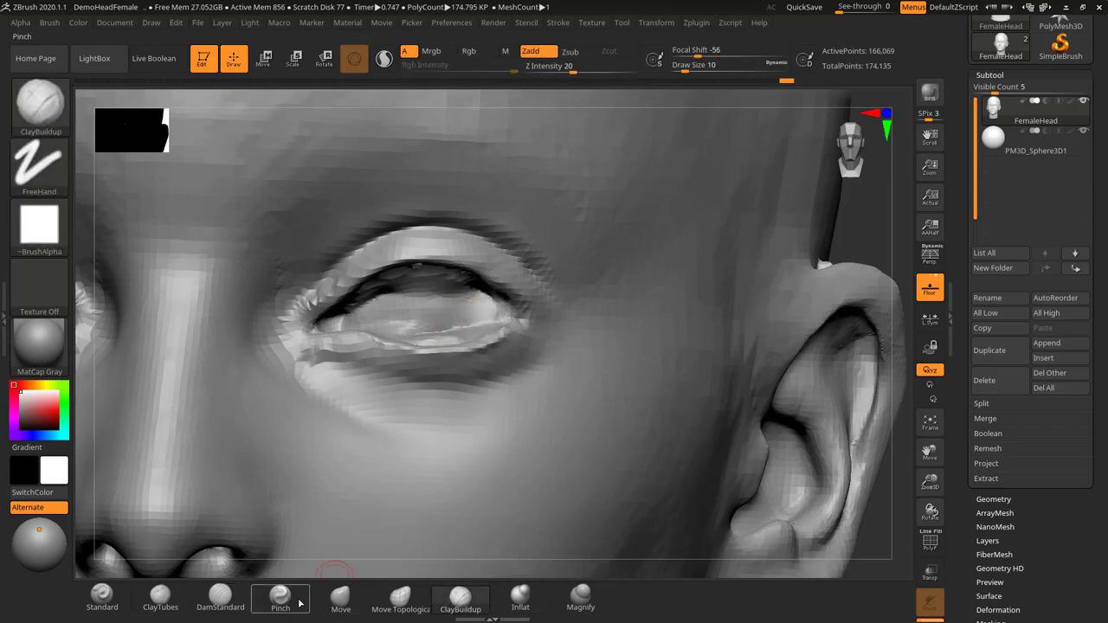
Sharpen the lower lid's outer edge and the upper lid's underside where they meet at the outer corner with DamStandard
click(221, 596)
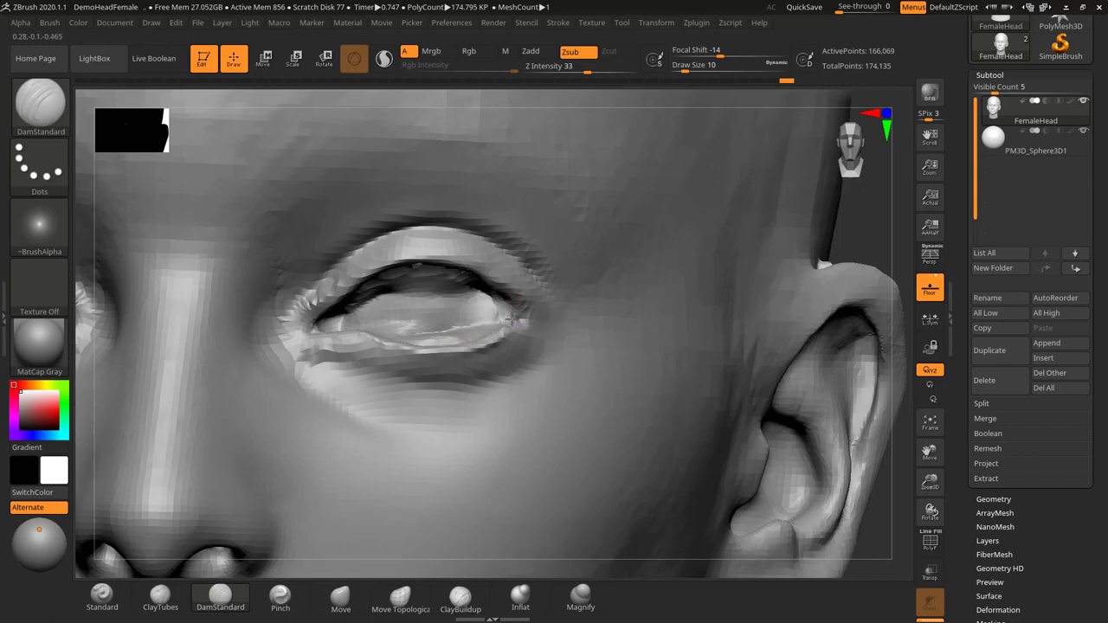
drag(511, 319, 472, 342)
drag(486, 299, 517, 317)
drag(876, 241, 809, 218)
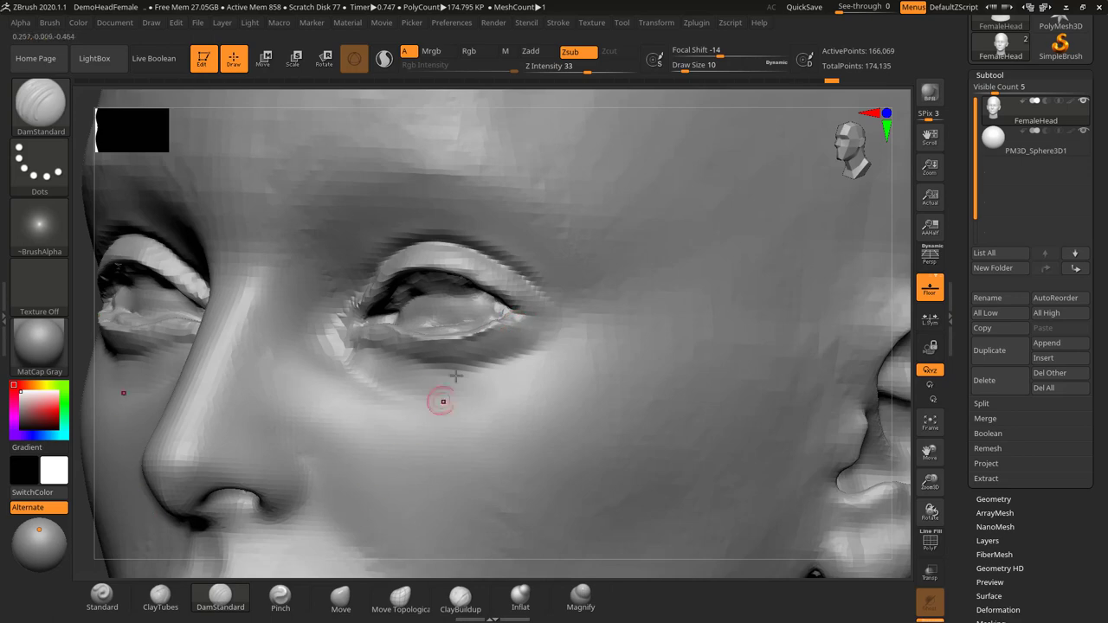
Extend the upper eyelid past the outer eye corner with ClayTubes at draw size 16
click(165, 597)
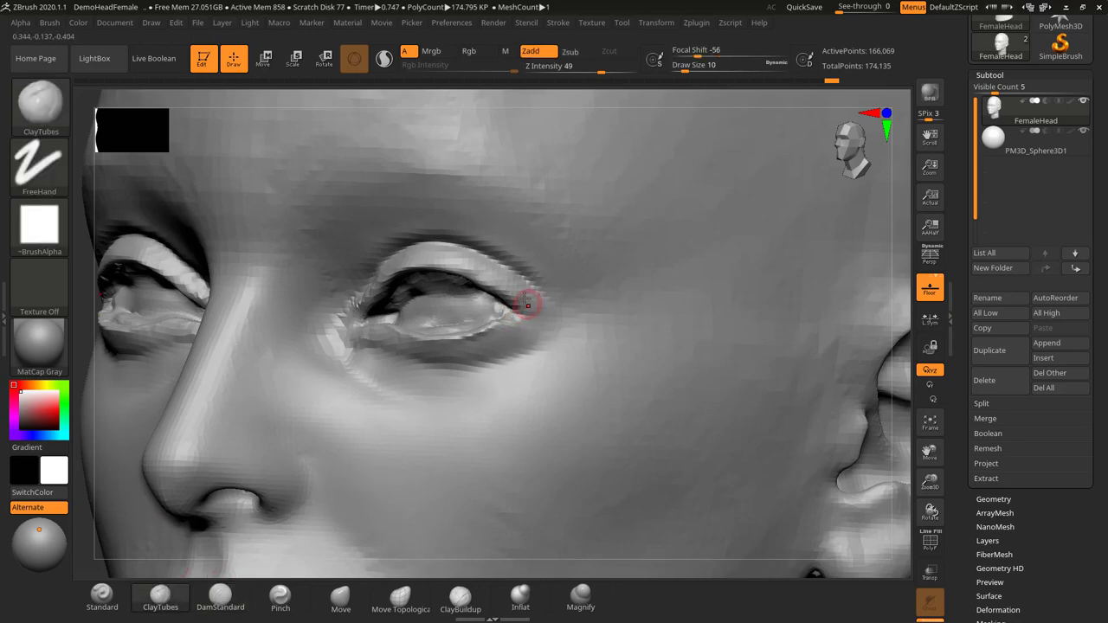
key(s)
drag(521, 301, 550, 313)
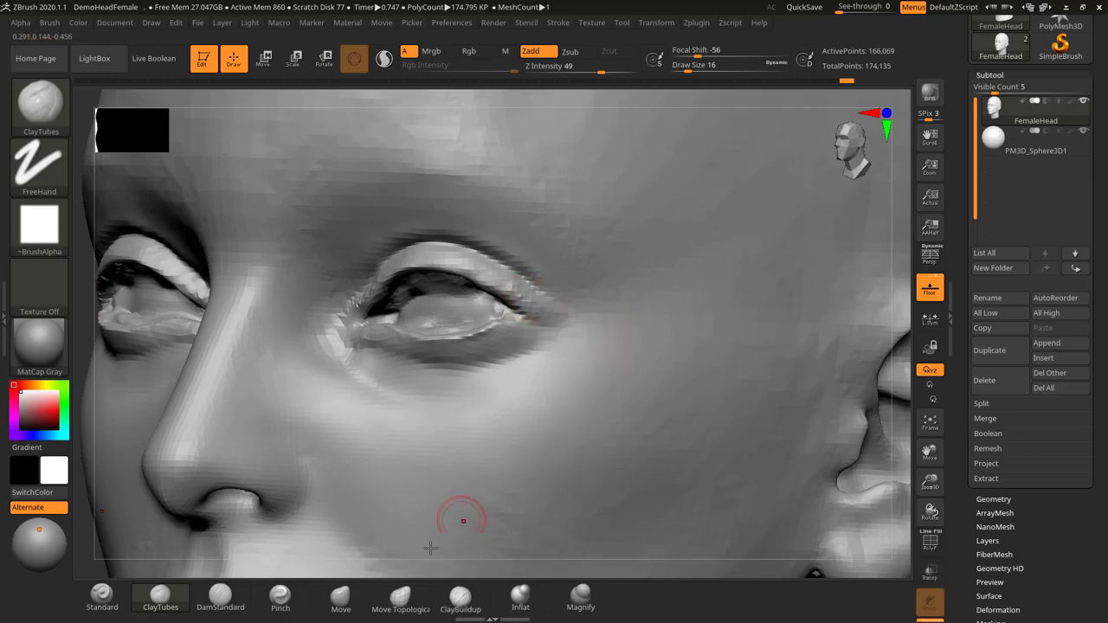
Cut a small crease into the outer eye corner with DamStandard at draw size 13
click(220, 597)
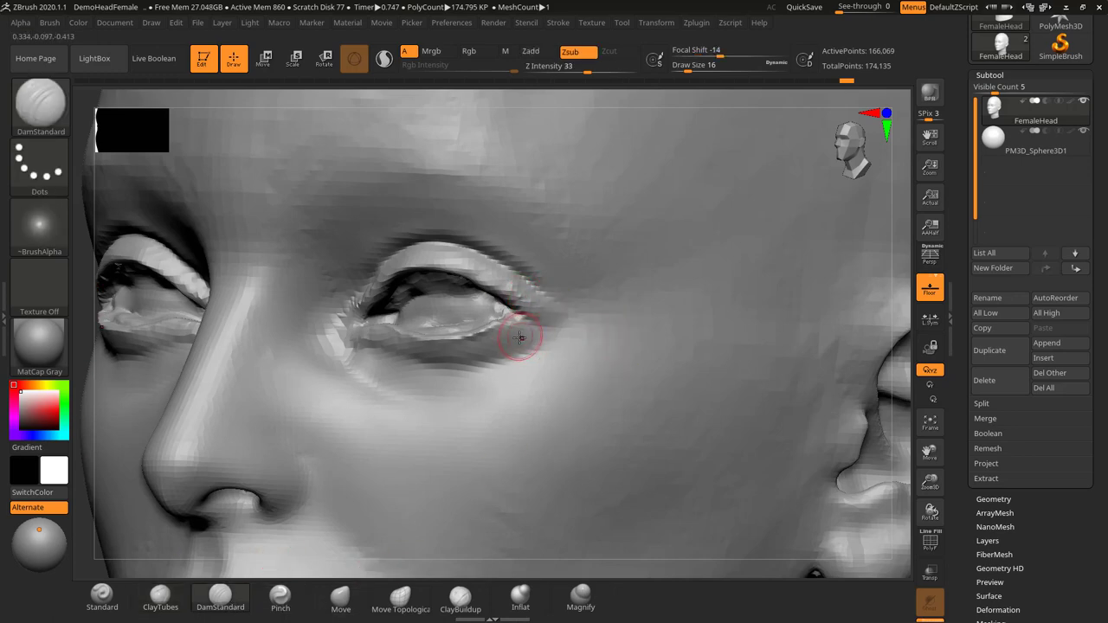
key(s)
drag(516, 311, 522, 314)
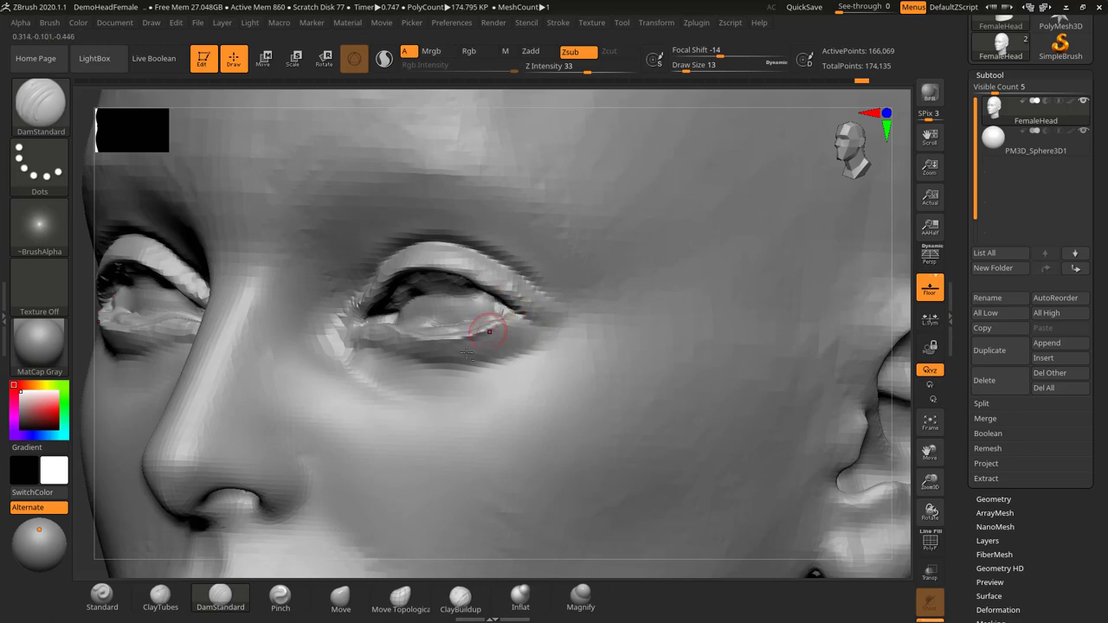
mouse_move(891, 313)
shift+mouse_down()
mouse_move(918, 309)
mouse_move(755, 303)
shift+mouse_up()
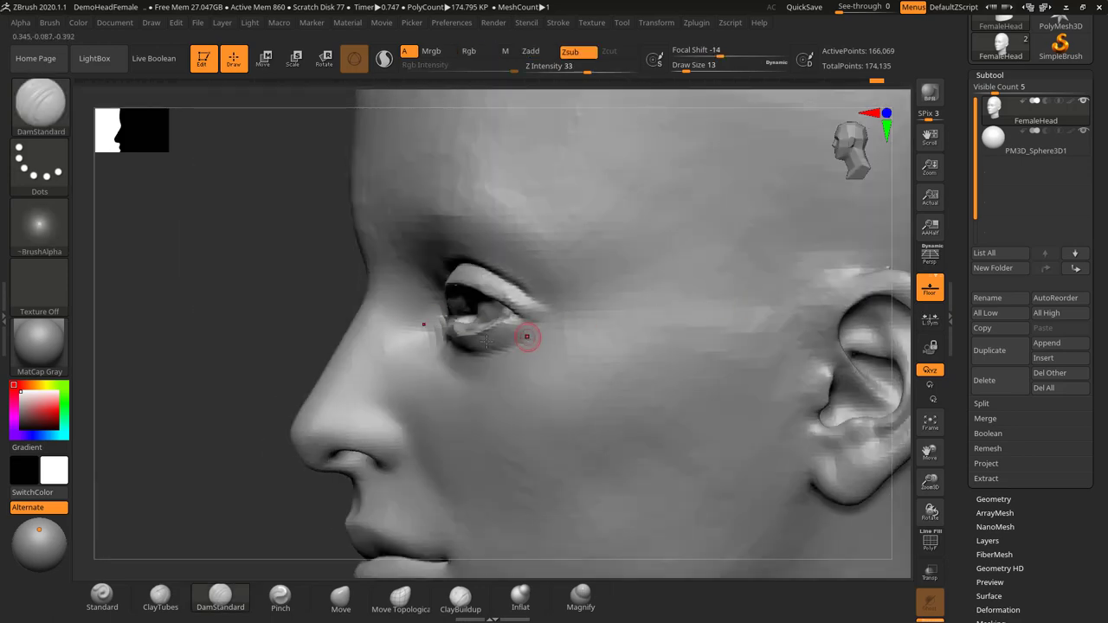
Turn off Solo mode to show the eyeball again and check both eyes from the front
drag(199, 339, 316, 338)
alt+drag(776, 329, 781, 356)
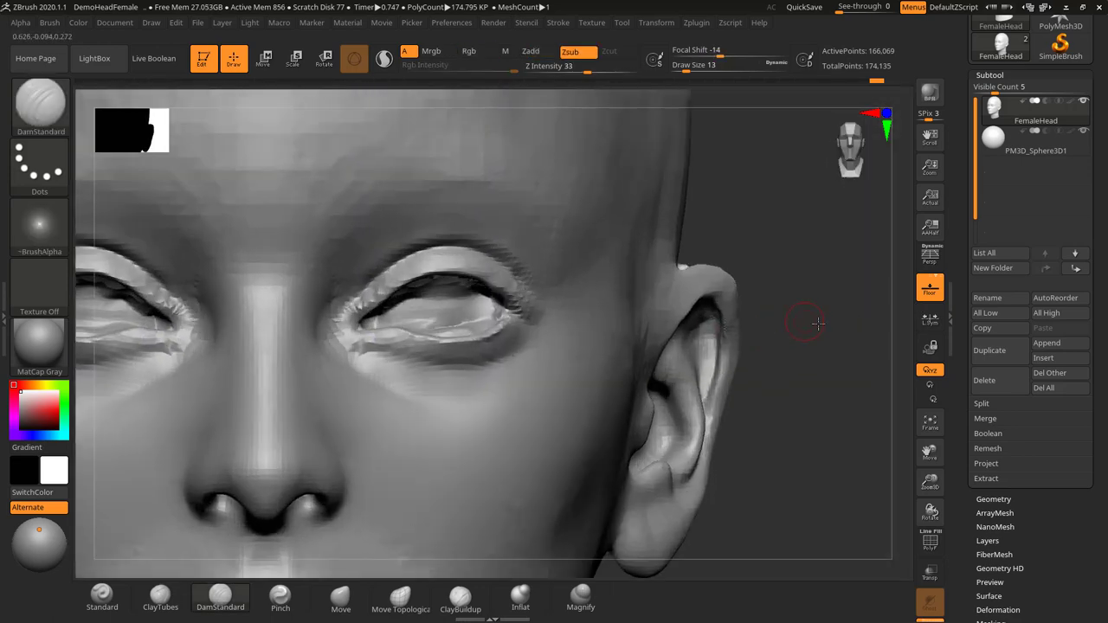
alt+drag(817, 324, 840, 327)
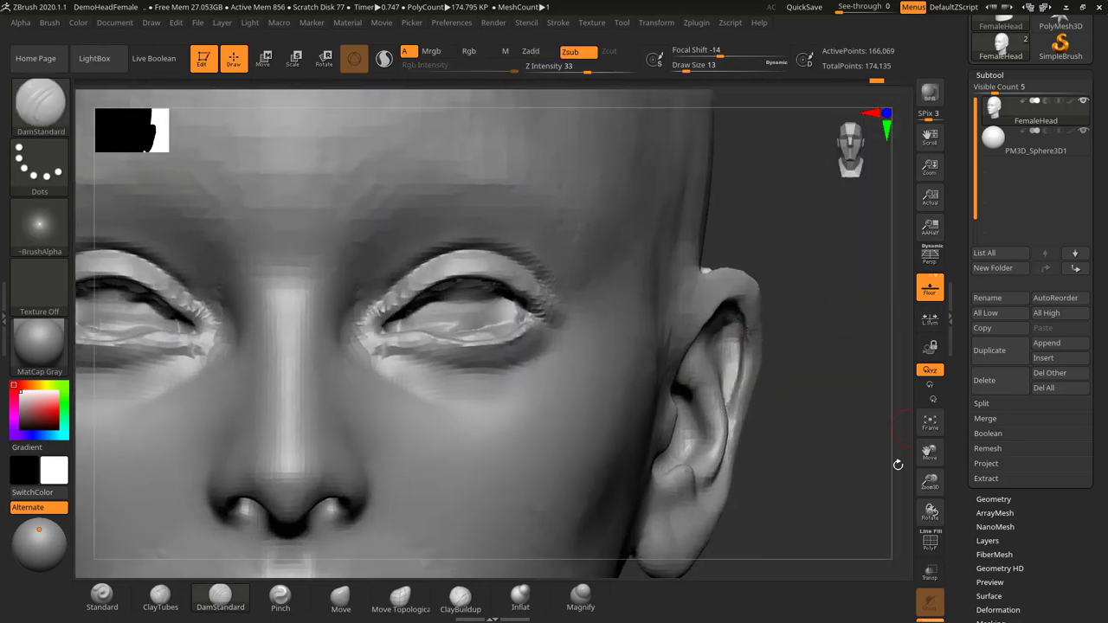
click(665, 26)
click(703, 315)
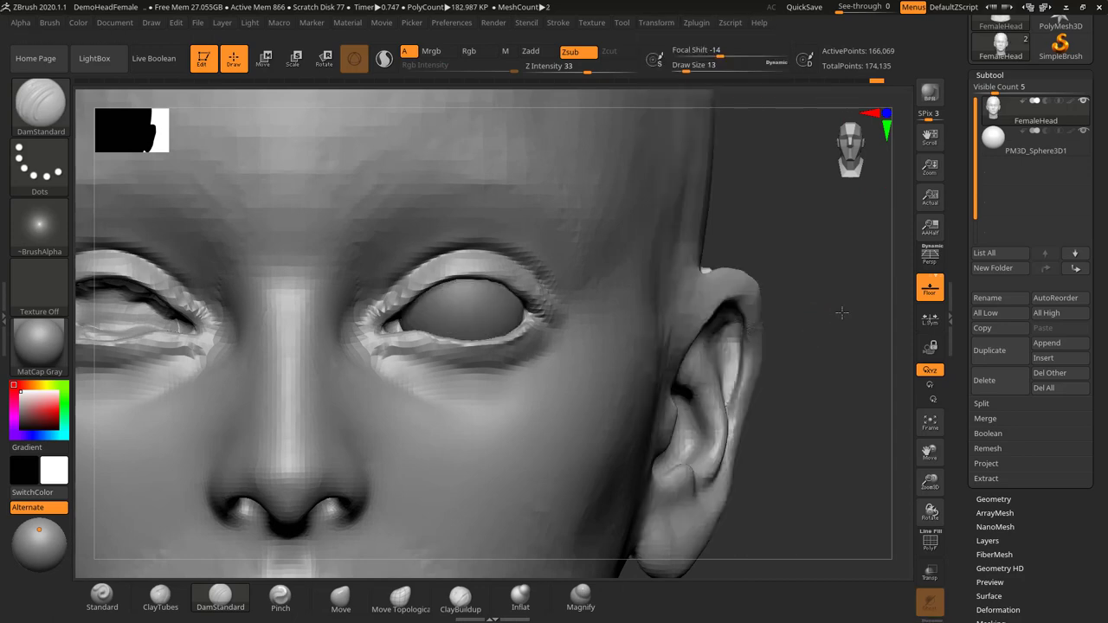
alt+drag(841, 312, 732, 303)
alt+drag(732, 303, 887, 348)
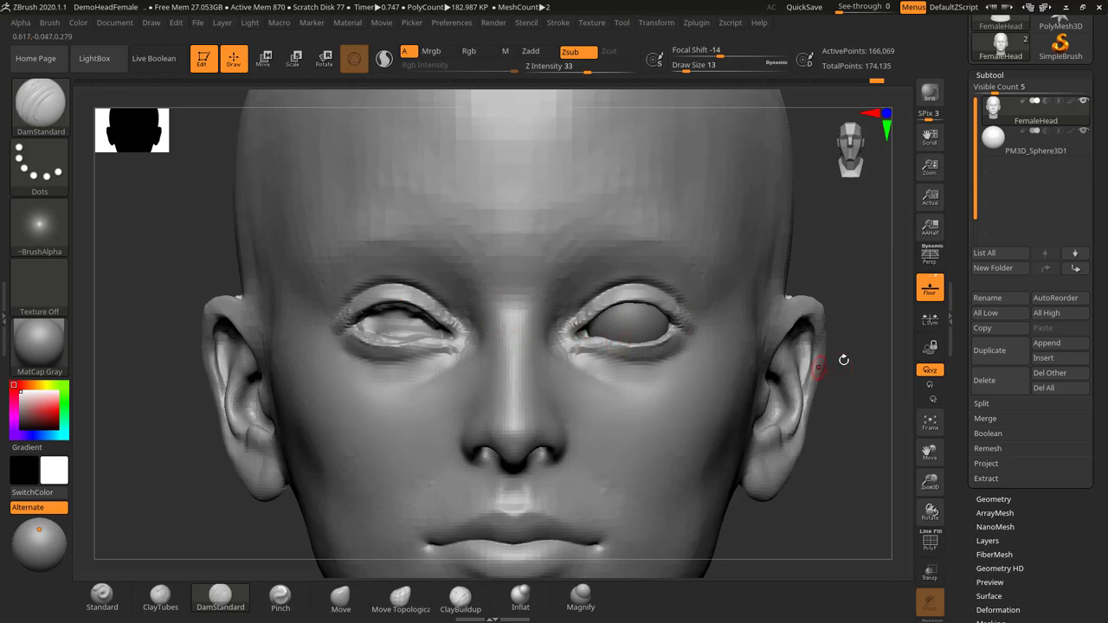
drag(843, 359, 866, 317)
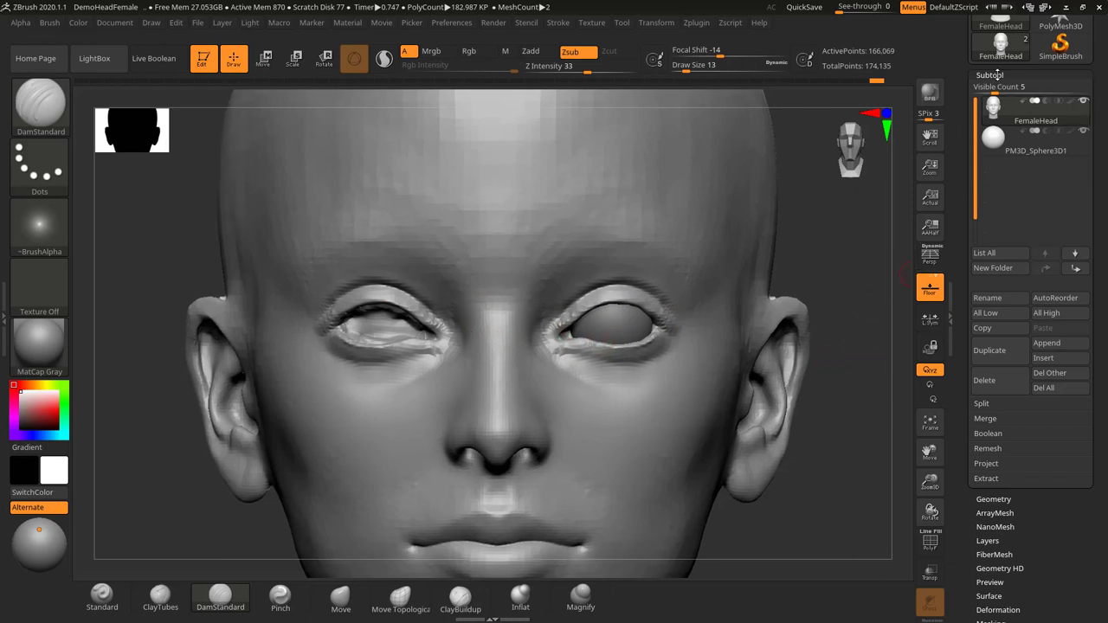
Append a Cube3D subtool, make it active for transforming, and turn on transparency to see it through the head
click(1057, 349)
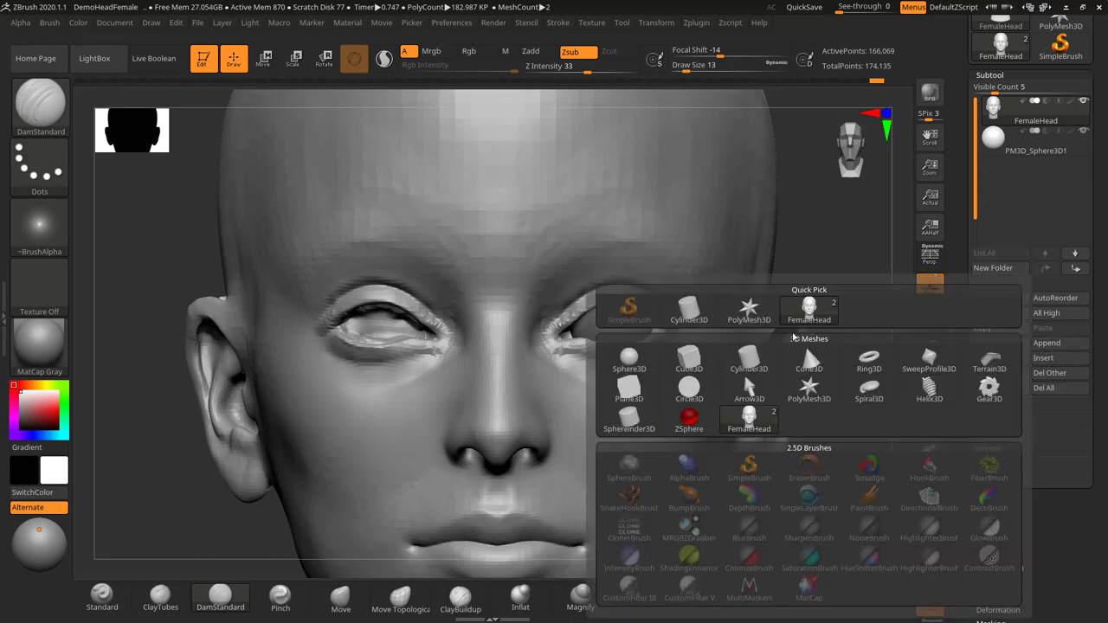
click(696, 363)
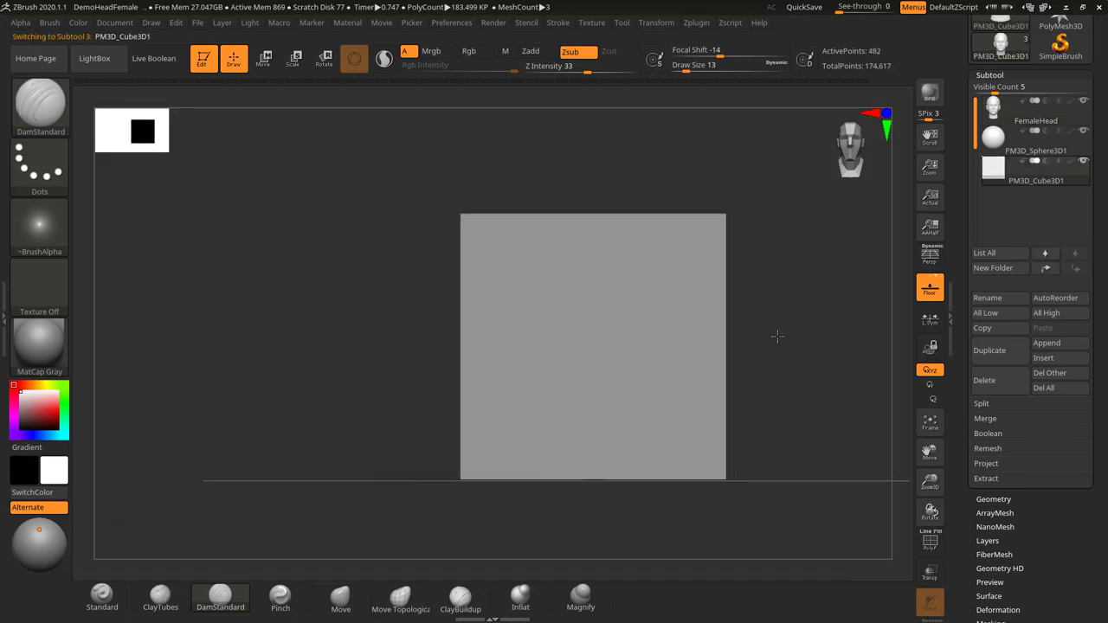
key(r)
drag(565, 345, 488, 451)
click(932, 576)
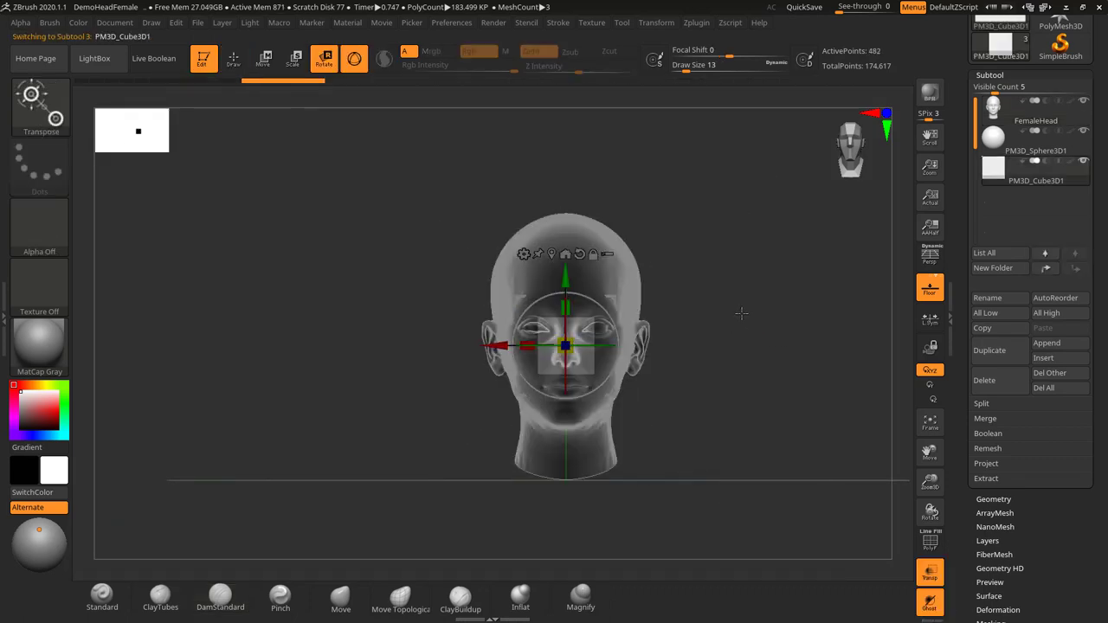
drag(741, 313, 805, 369)
scroll(805, 368, up, 2)
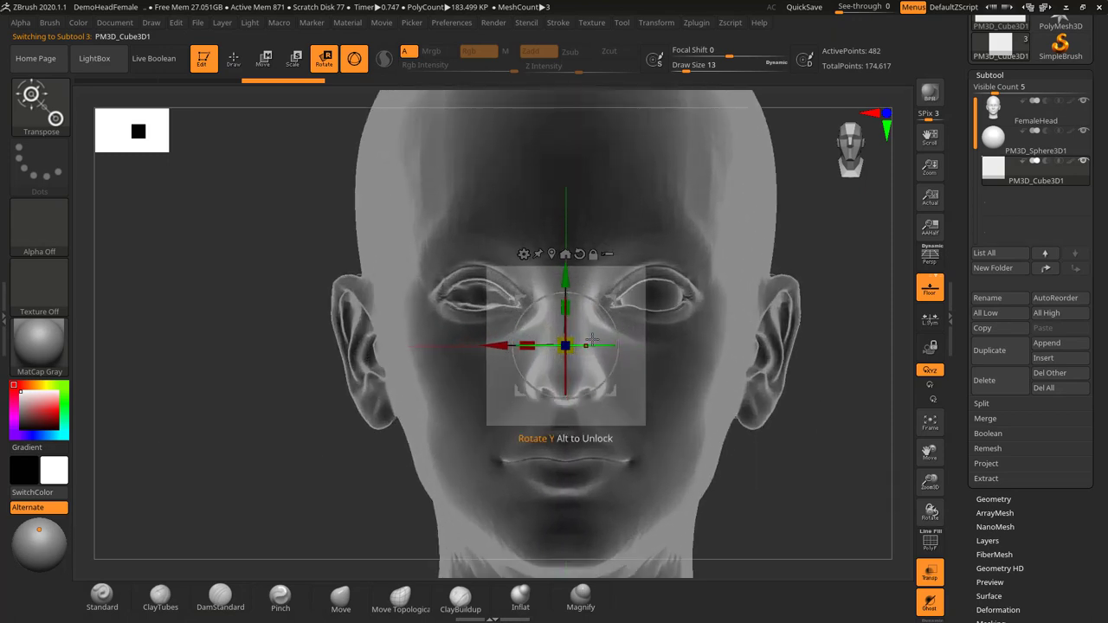
Scale the cube down, position it over the eye that has the eyeball, and widen it to about the eye's width
alt+drag(566, 345, 542, 398)
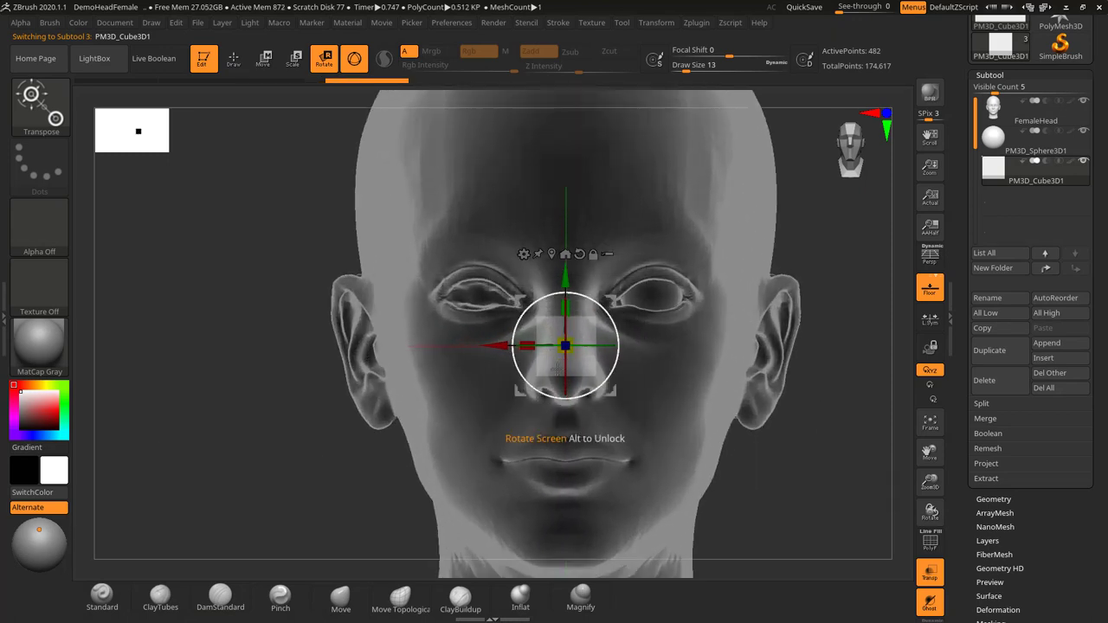
drag(627, 391, 712, 345)
alt+drag(868, 324, 681, 382)
mouse_move(485, 349)
mouse_down()
mouse_move(467, 349)
mouse_move(476, 353)
mouse_up()
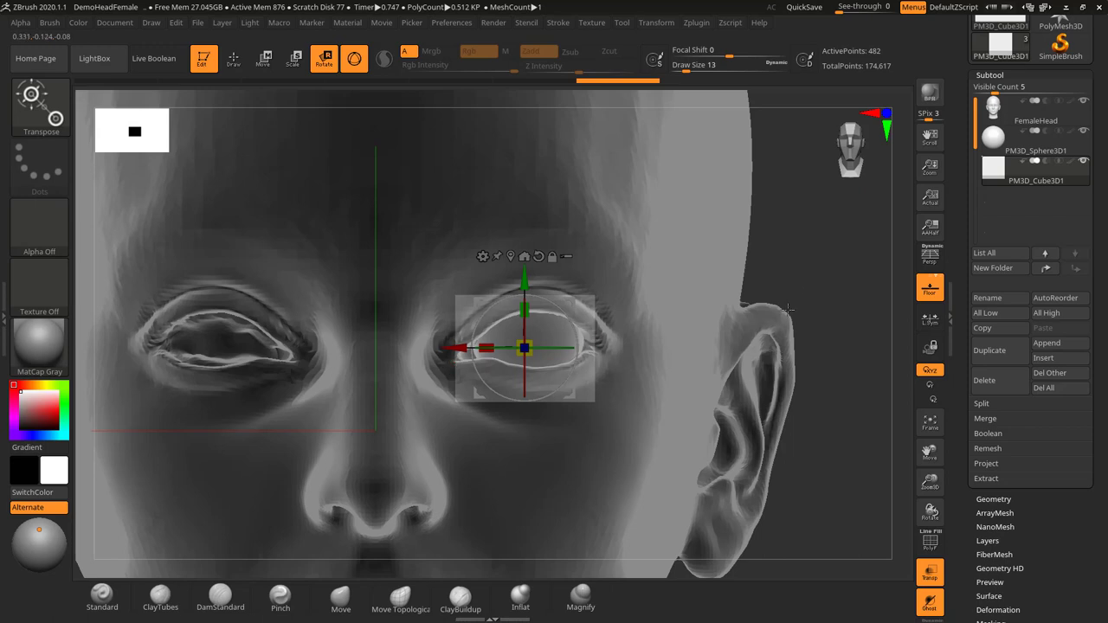
Turn off transparency and move the cube forward along its depth axis until it sits in front of the eye
click(933, 574)
alt+drag(842, 453, 779, 430)
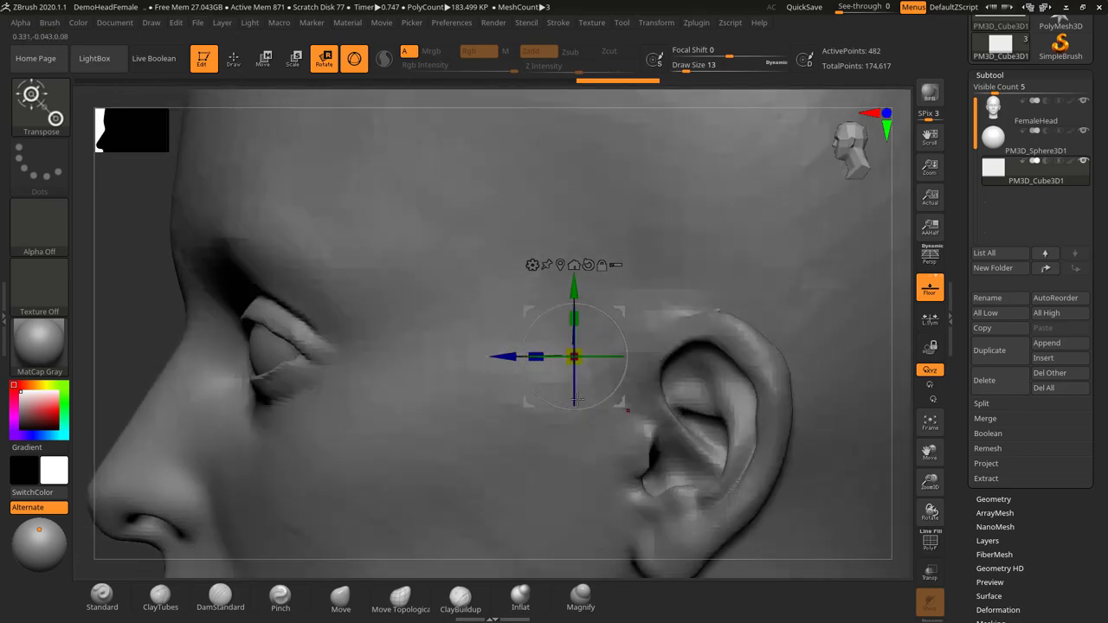
drag(505, 358, 214, 380)
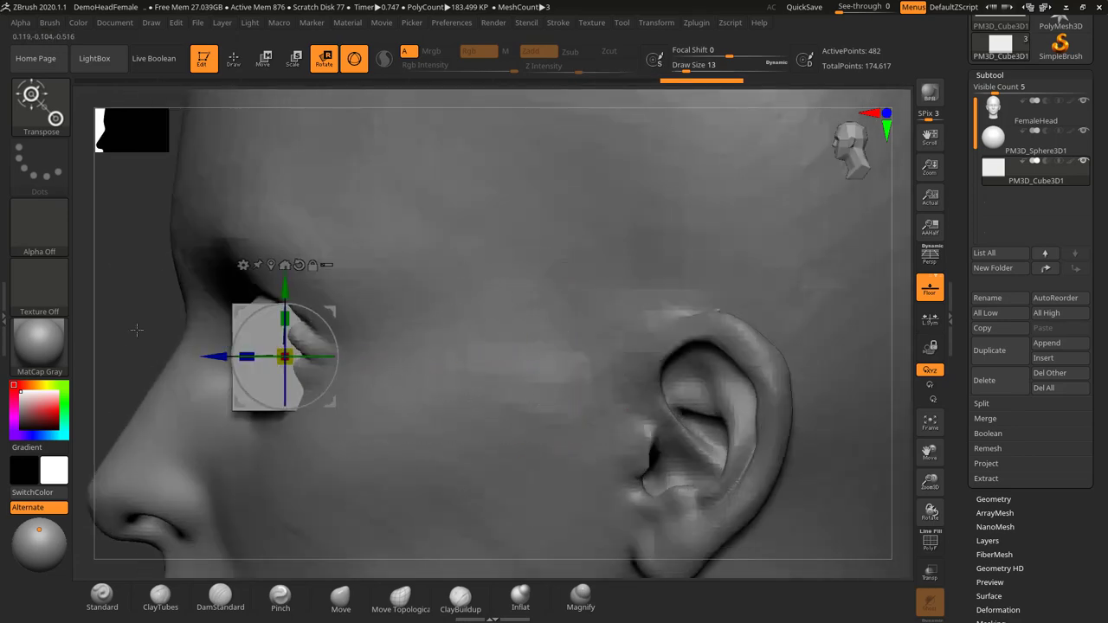
shift+drag(138, 329, 564, 290)
alt+drag(675, 300, 862, 277)
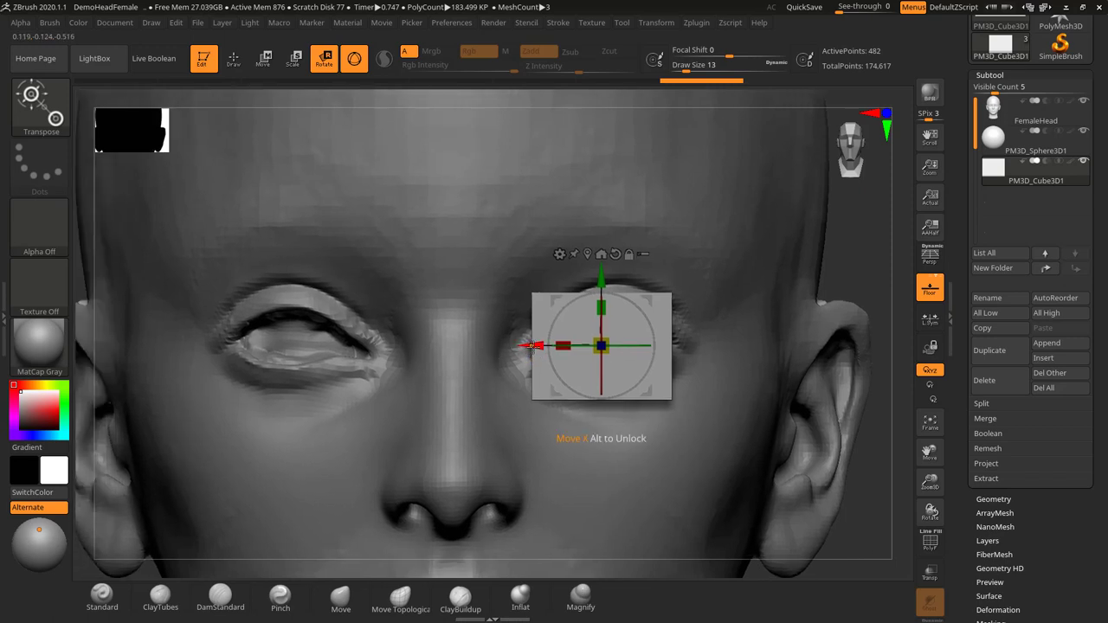
Duplicate the cube as a separate subtool, undoing the copy made within the same mesh
ctrl+drag(531, 345, 433, 345)
key(ctrl+z)
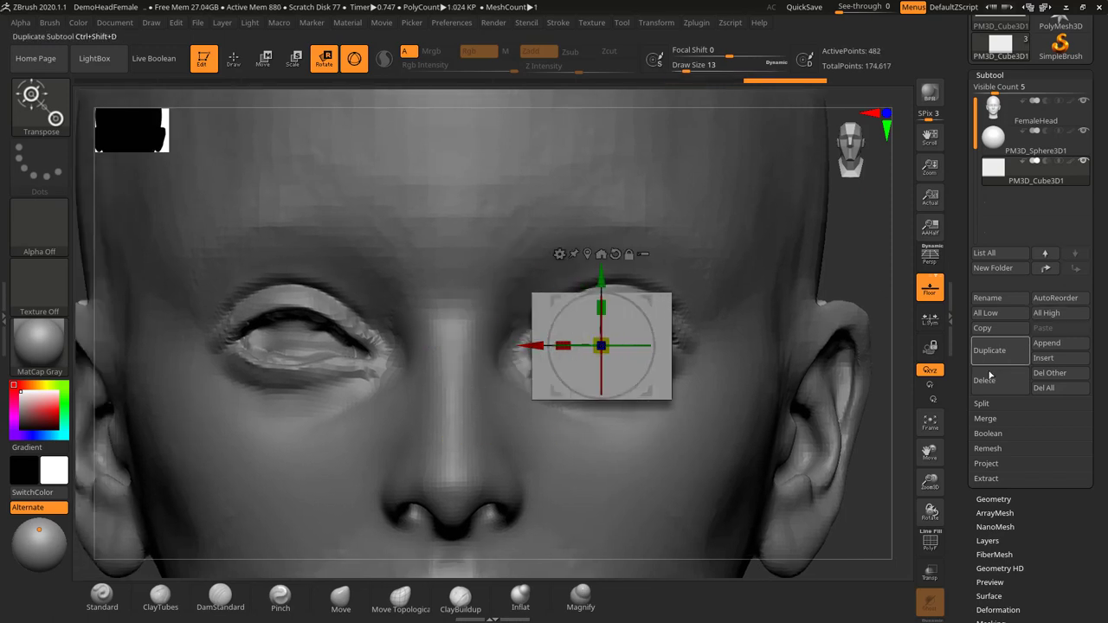
click(995, 355)
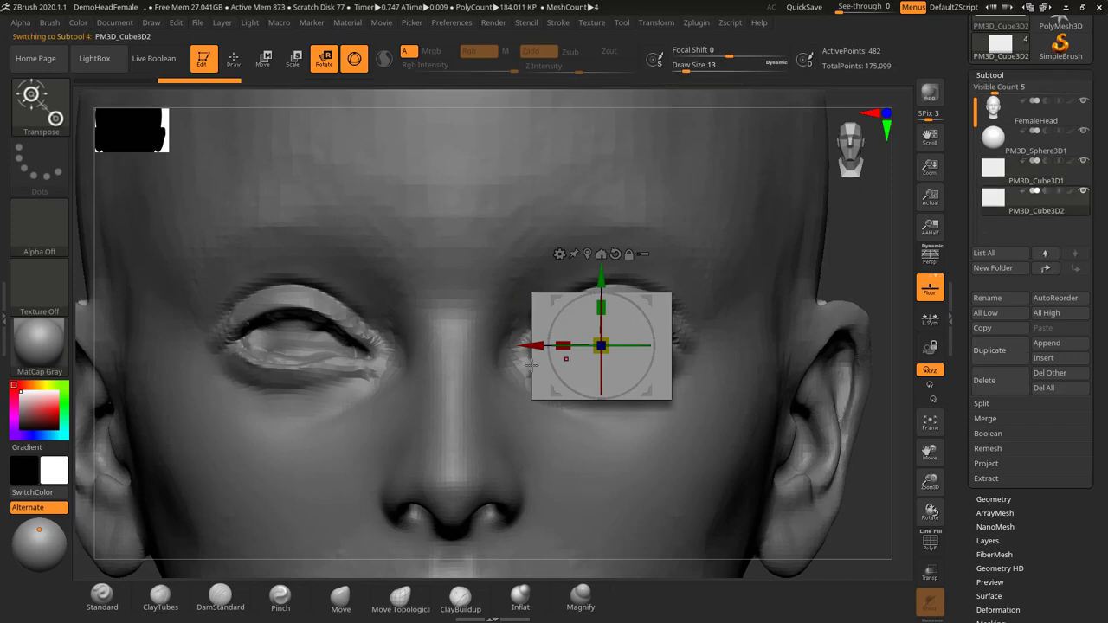
Try shifting the duplicate cube one eye width inward over the bridge of the nose, and undo the move
drag(533, 359, 389, 357)
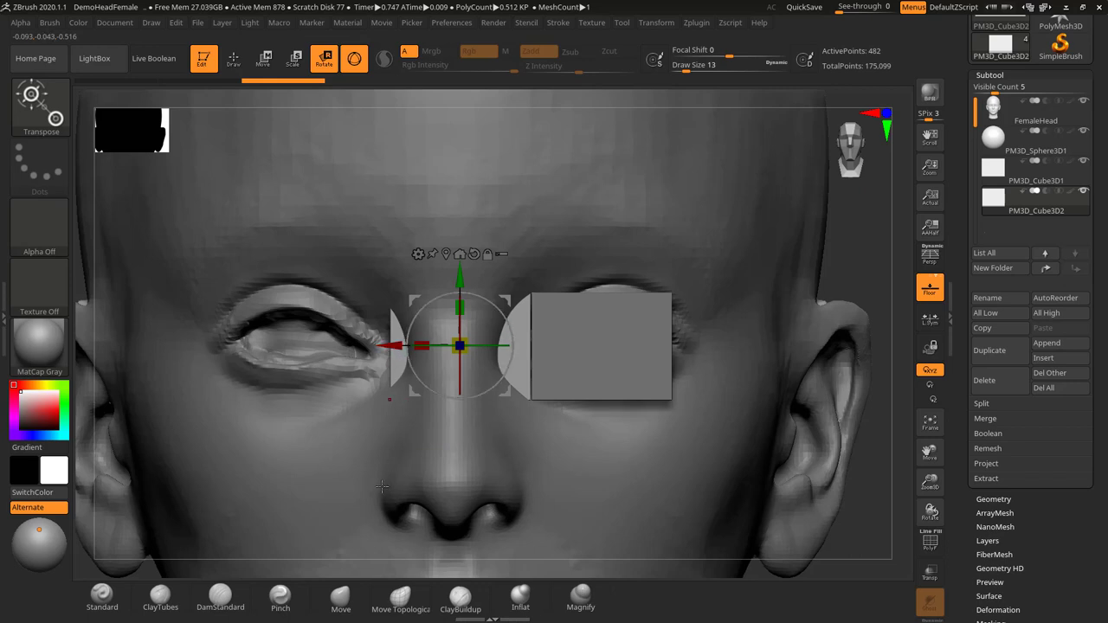
key(ctrl+z)
key(ctrl+z)
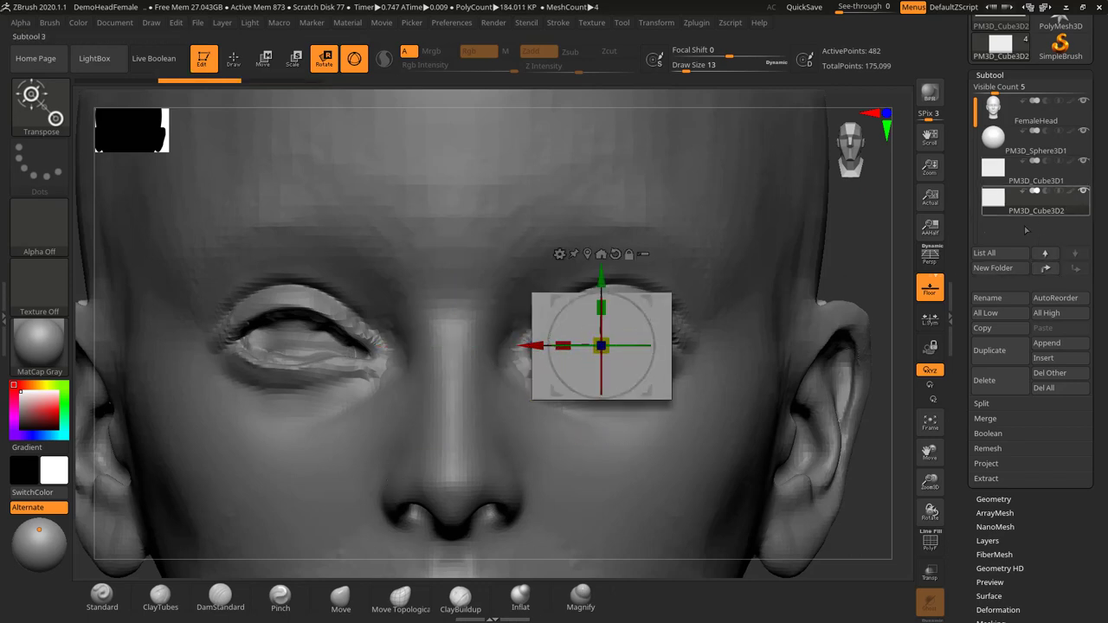
Undo the last cube operation, hide both eye-width cubes and make the female head the active subtool
key(ctrl+z)
key(q)
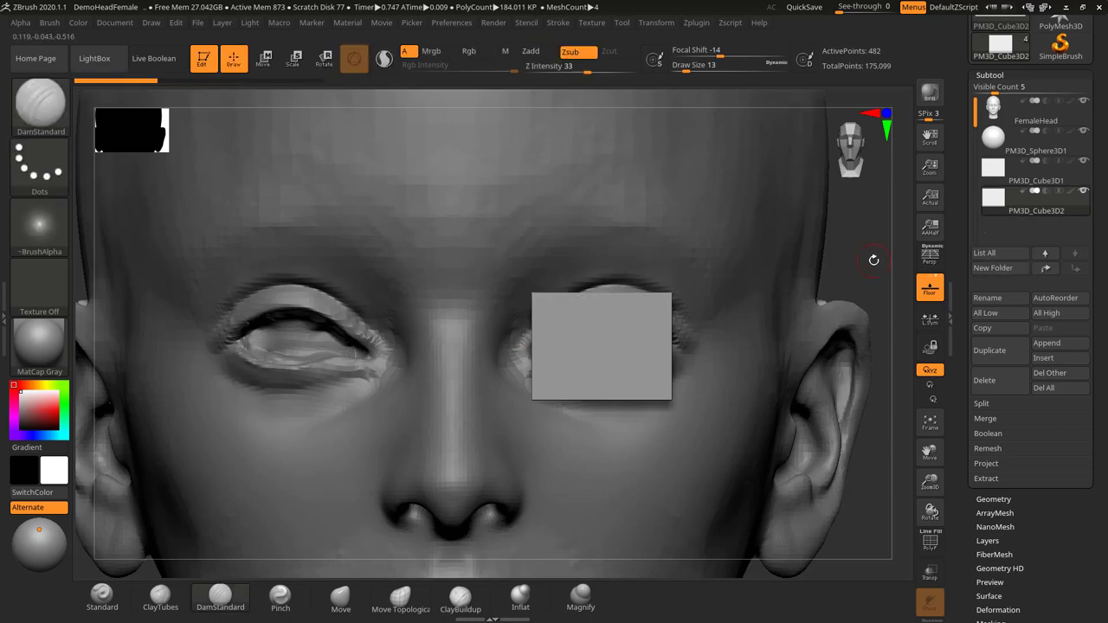
drag(874, 258, 874, 258)
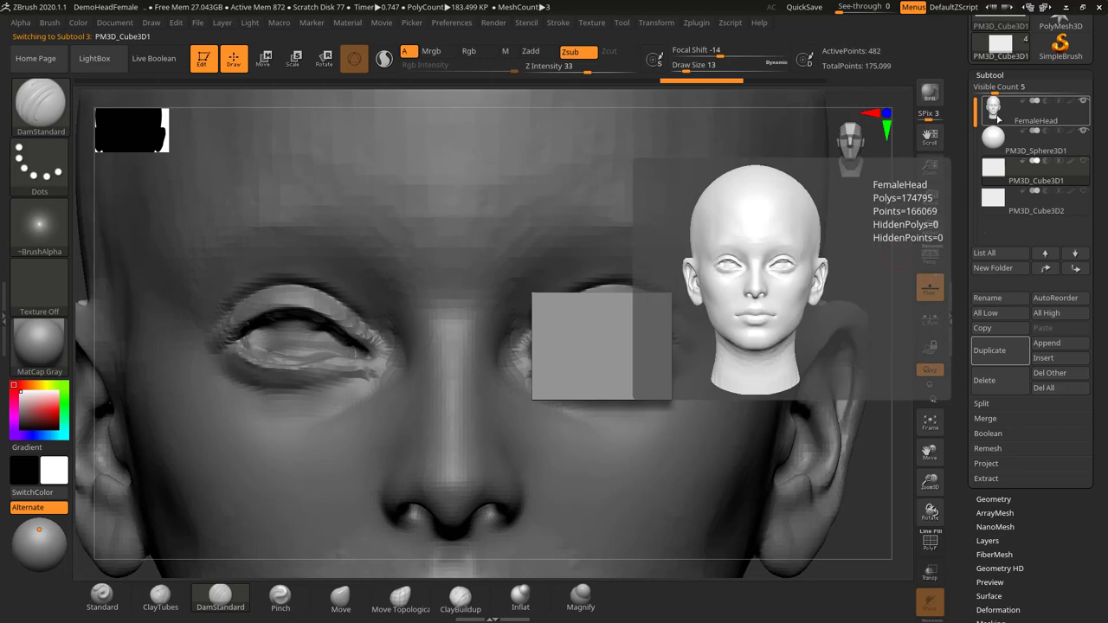
click(1015, 116)
alt+drag(850, 251, 833, 243)
Choose the Move brush and set its draw size to 153 for adjusting the eye region
key(s)
mouse_move(544, 356)
mouse_down()
mouse_move(561, 360)
mouse_move(536, 344)
mouse_move(596, 323)
mouse_move(560, 326)
mouse_up()
click(340, 596)
key(s)
key(s)
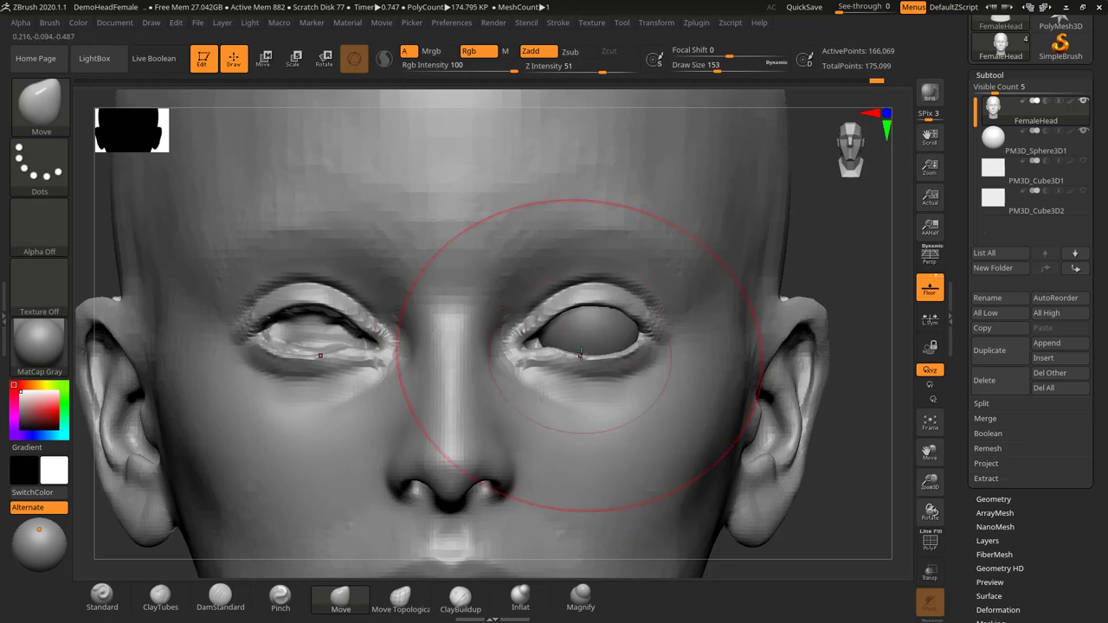
key(s)
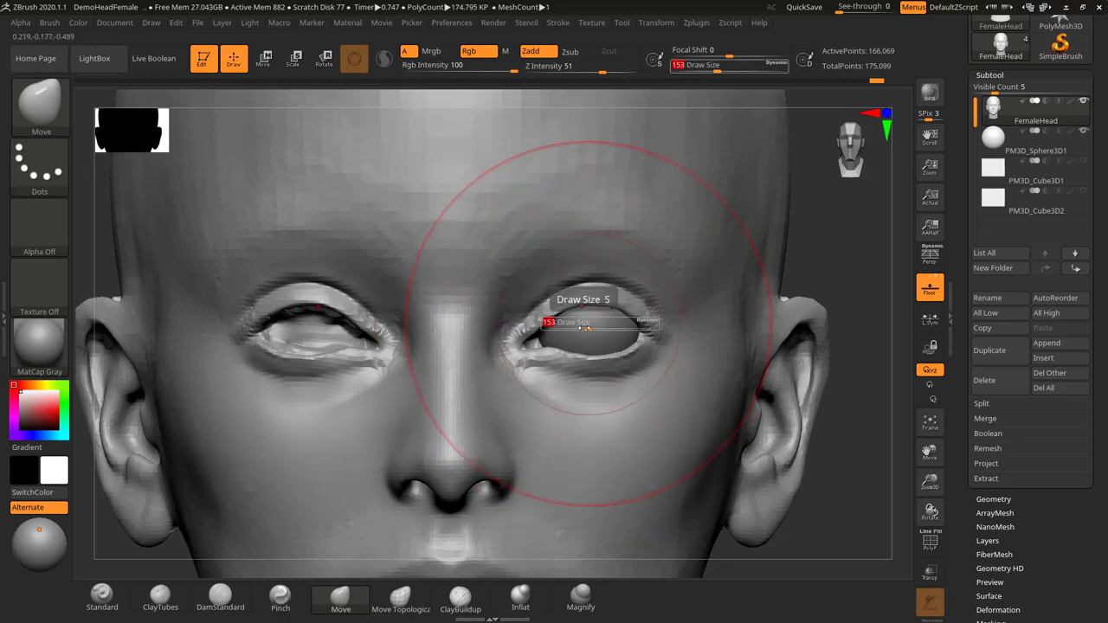
Show both eye-width cubes again and turn on transparency to compare them with the eye behind
key(w)
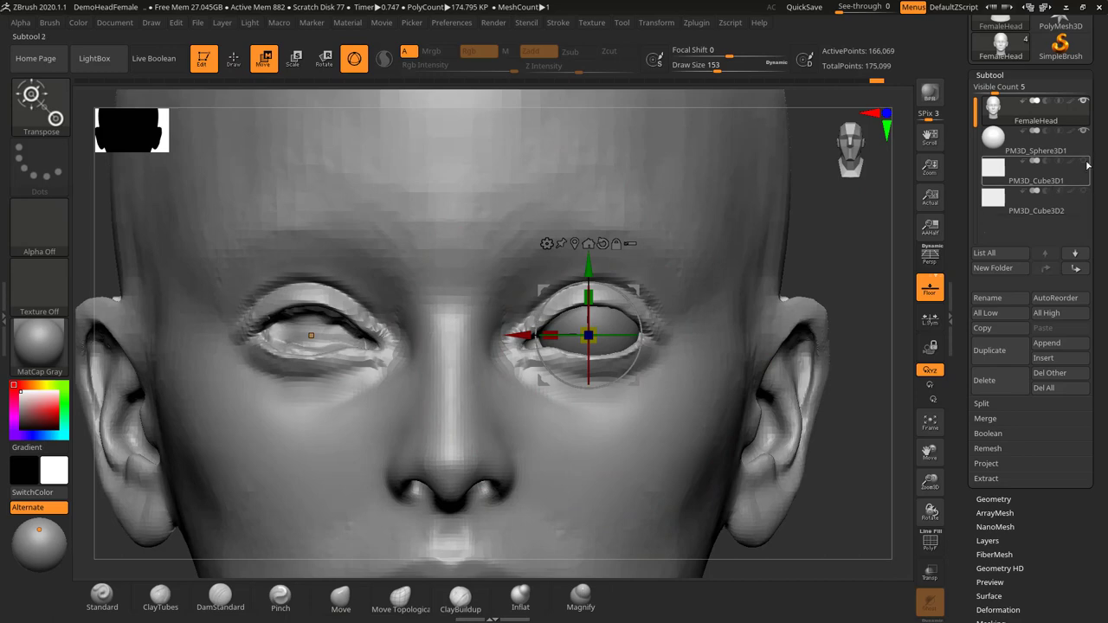
mouse_move(1071, 212)
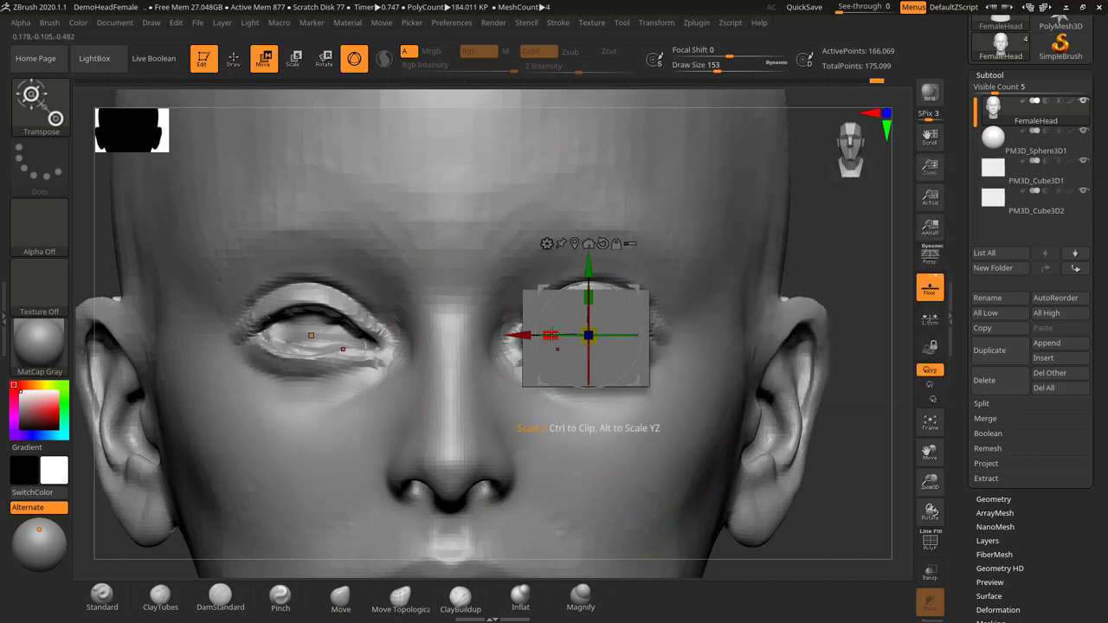
click(1081, 181)
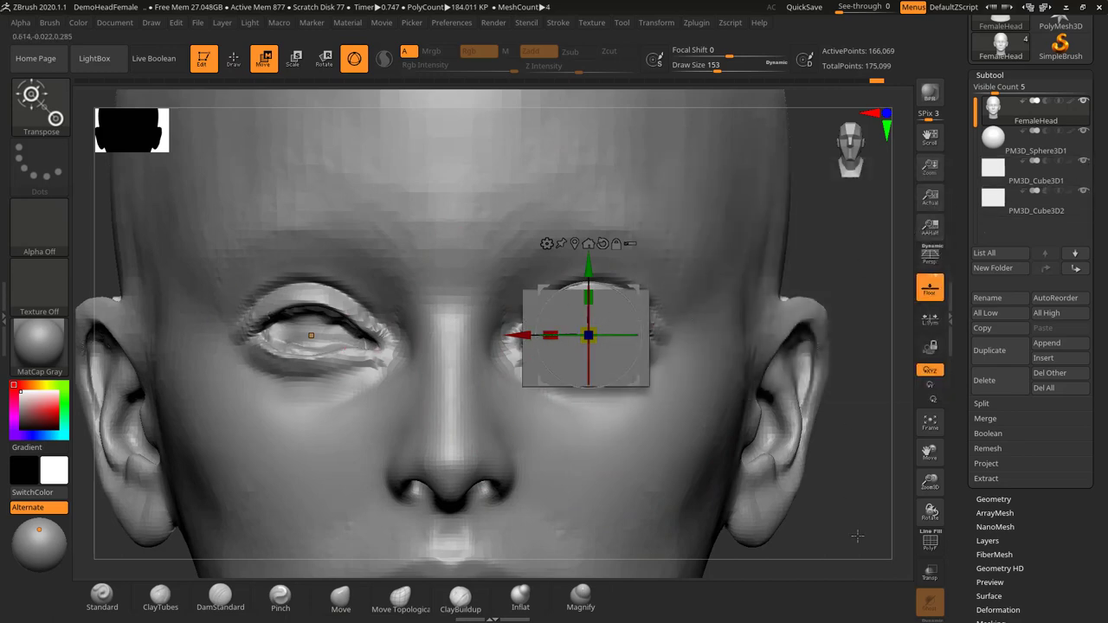
click(930, 571)
drag(825, 456, 785, 323)
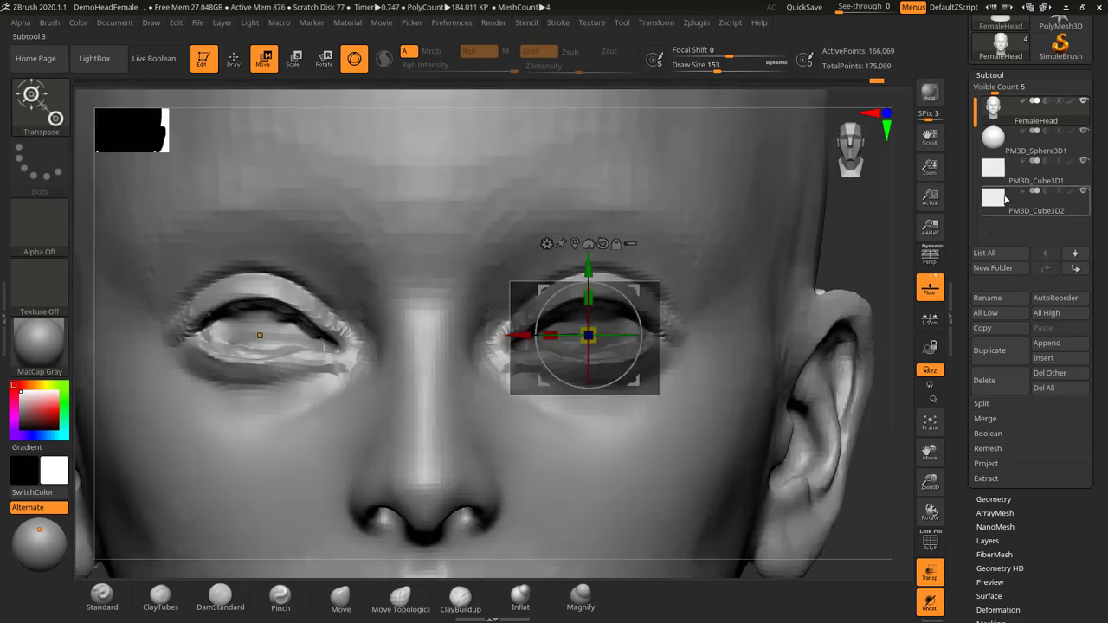
Try moving the duplicate cube one eye width inward between the eyes, turn off transparency, and undo the move
click(1030, 199)
drag(505, 343, 363, 357)
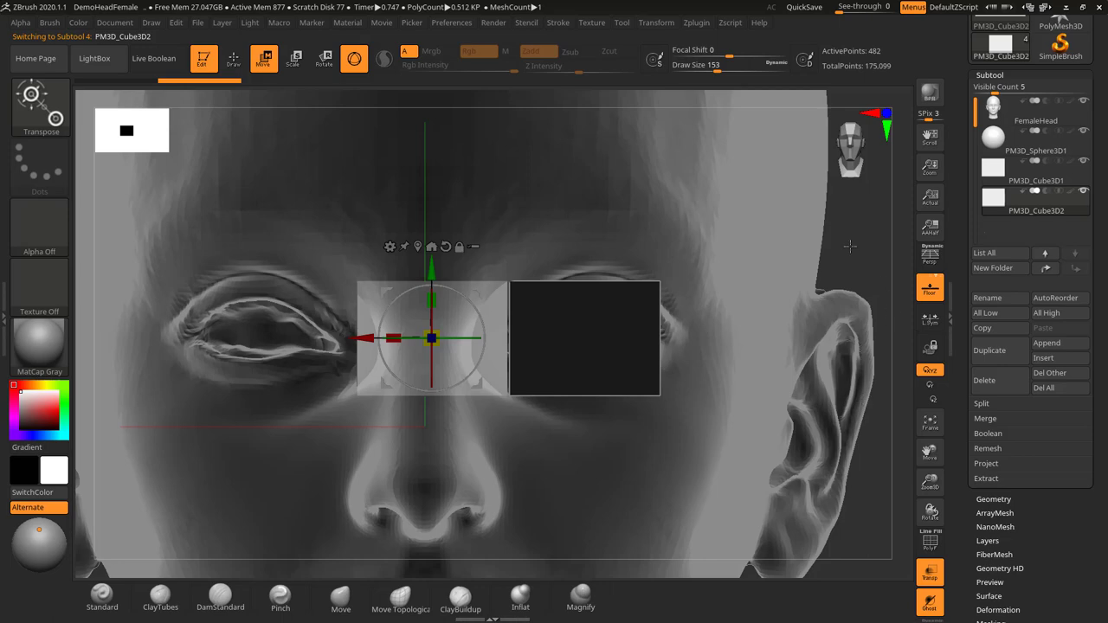
click(931, 578)
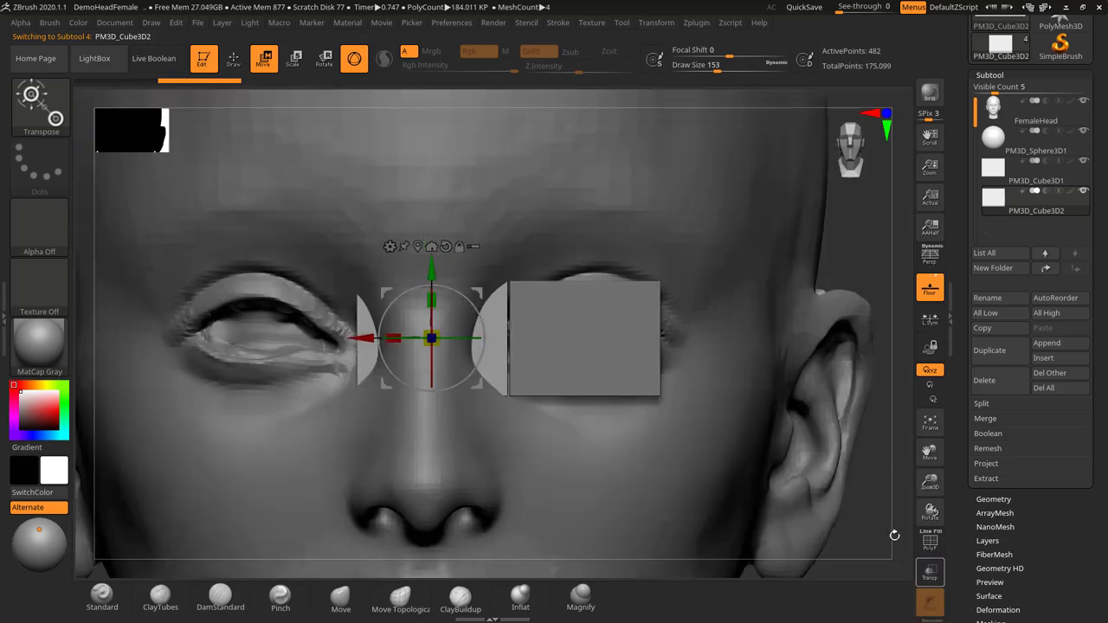
key(ctrl+z)
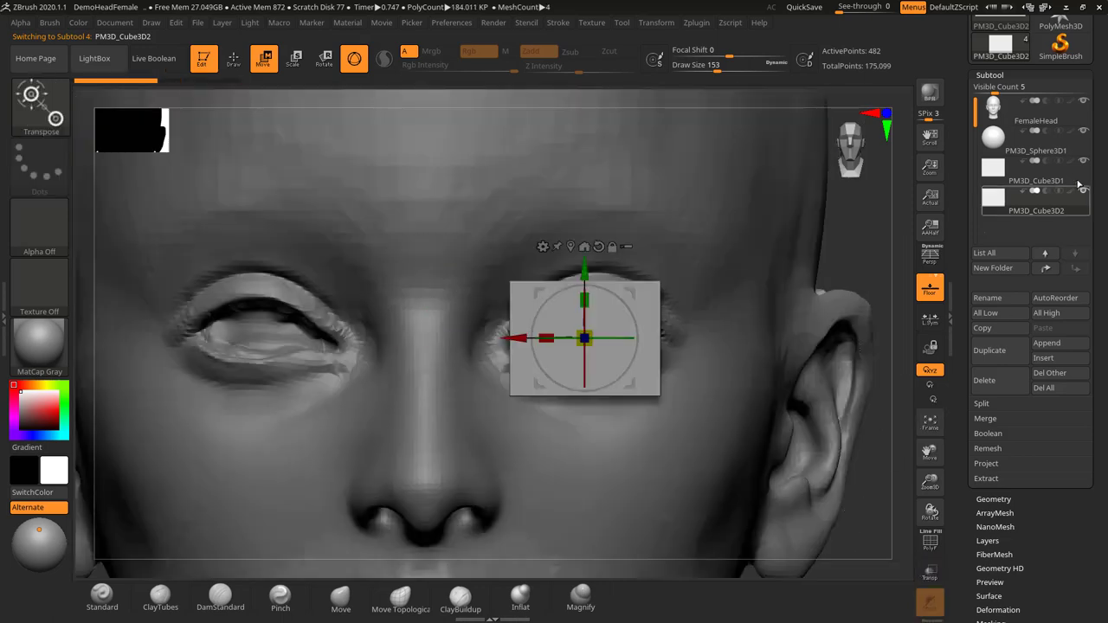
Hide both cubes, make the female head active and reduce the Move brush's draw size to 85
click(1086, 193)
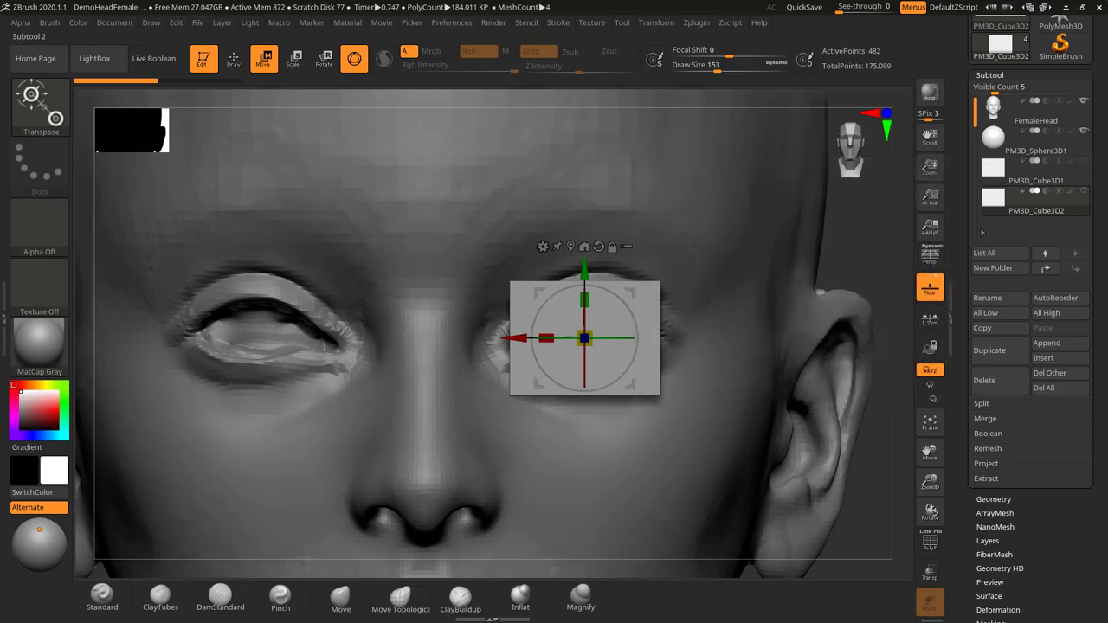
key(ctrl+0)
click(1004, 113)
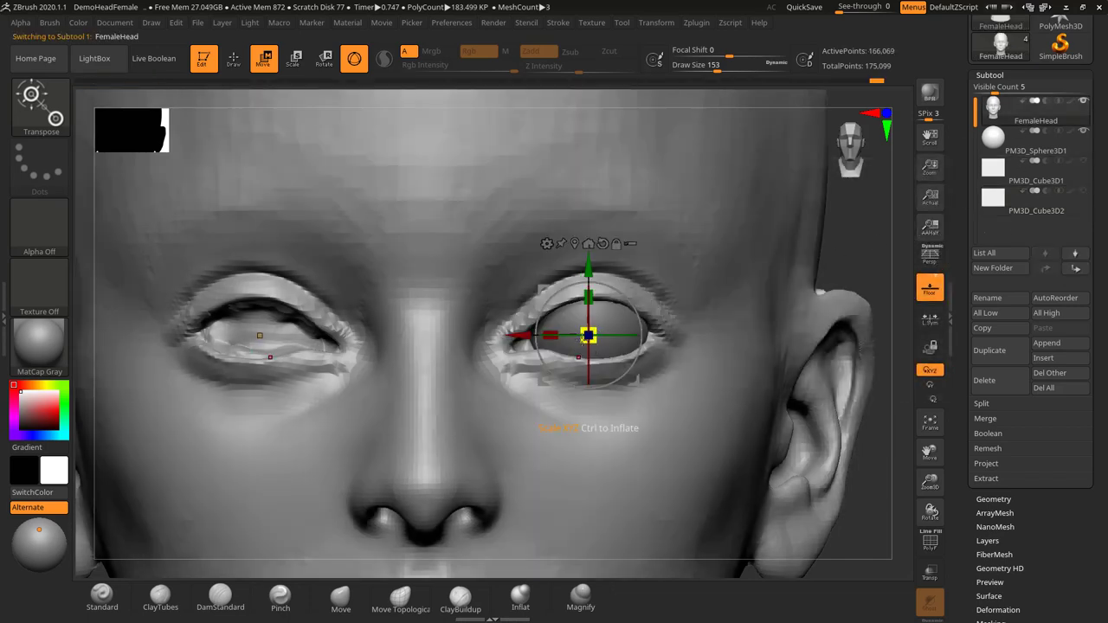
key(q)
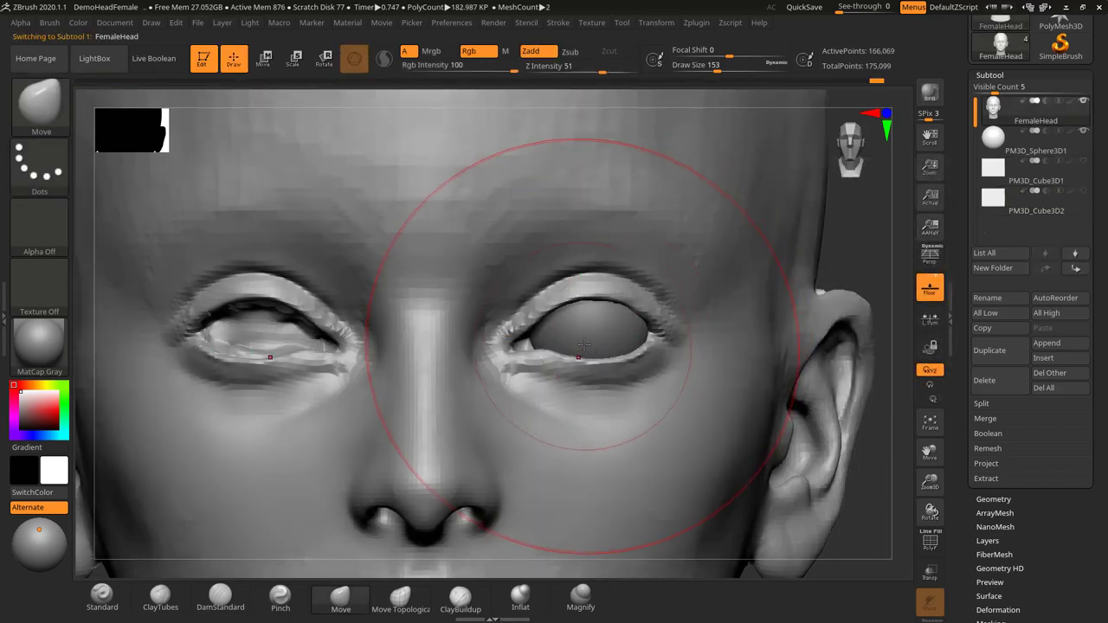
drag(574, 338, 569, 336)
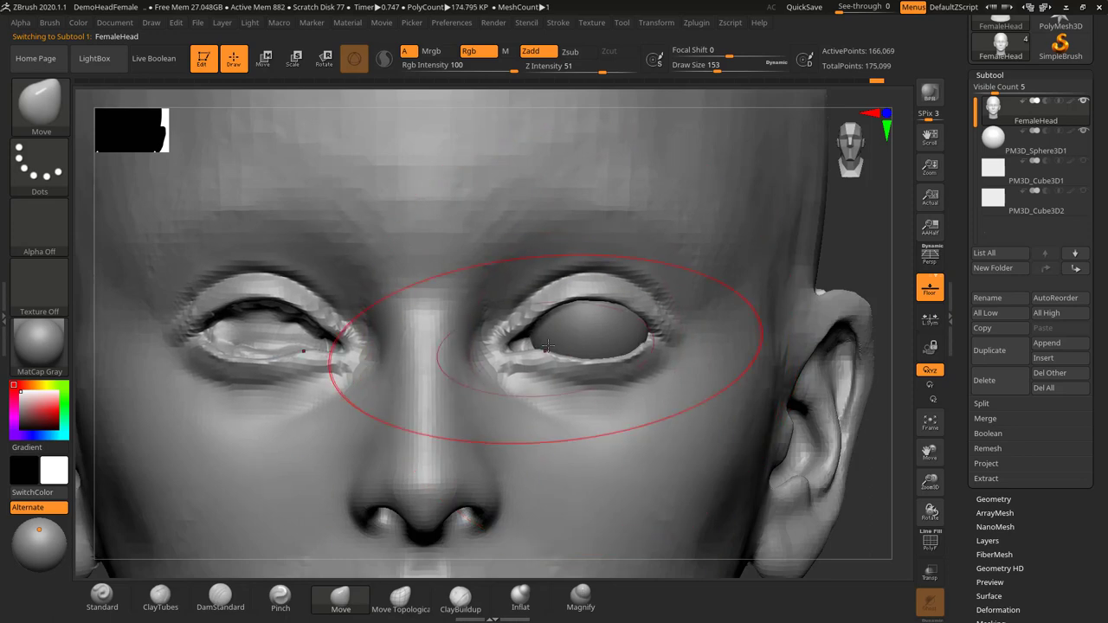
key(s)
drag(564, 347, 555, 347)
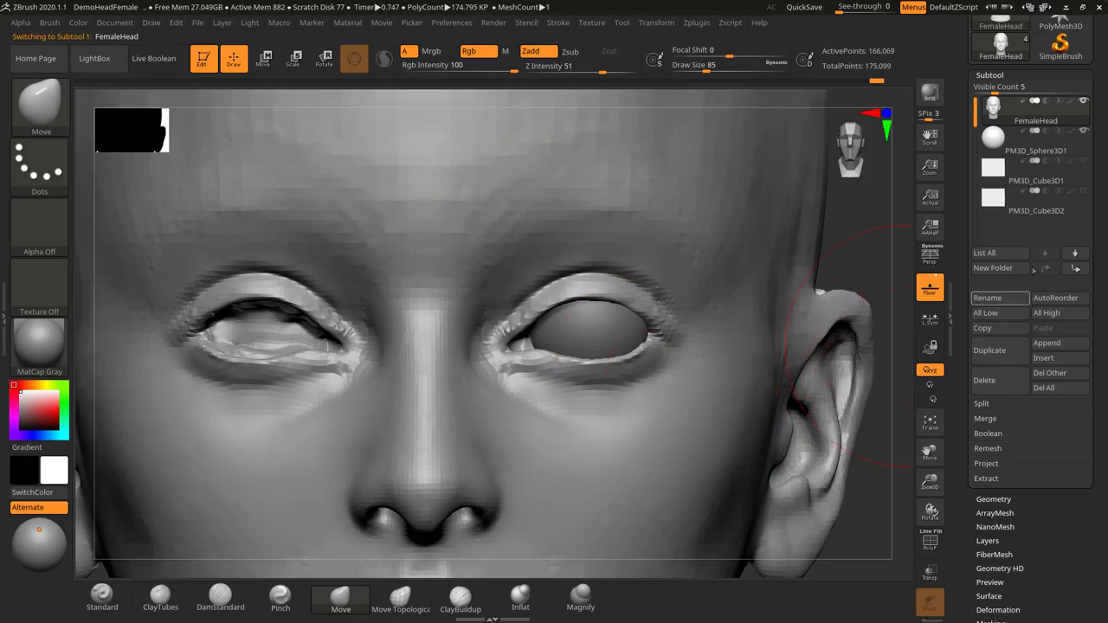
Show the original cube over the eye with transparency on and bring up the Move gizmo for the head
click(1083, 162)
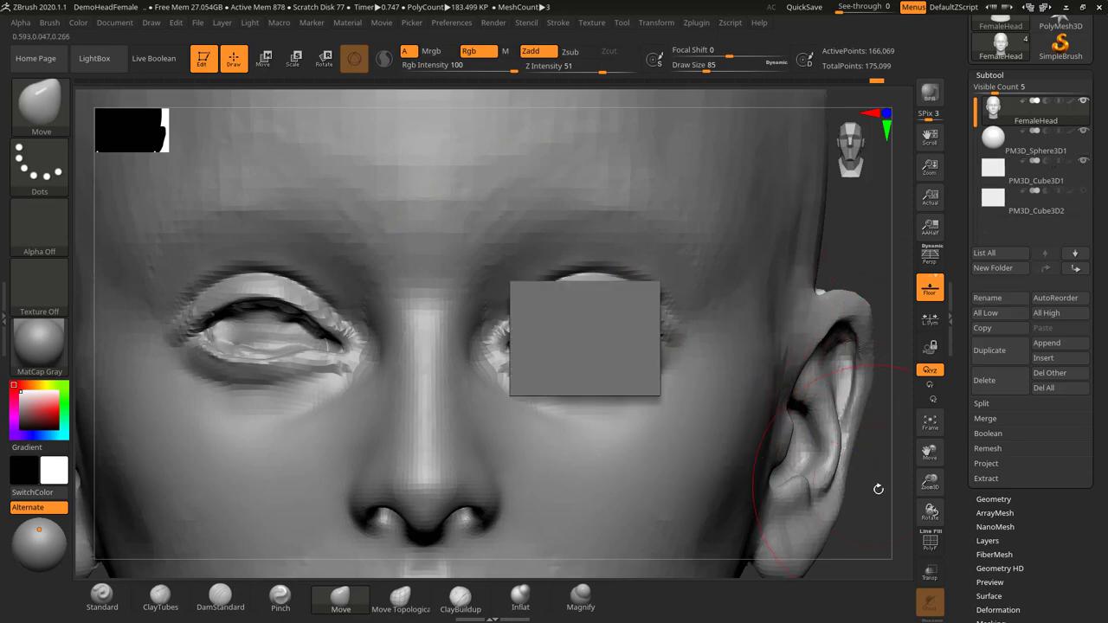
click(929, 573)
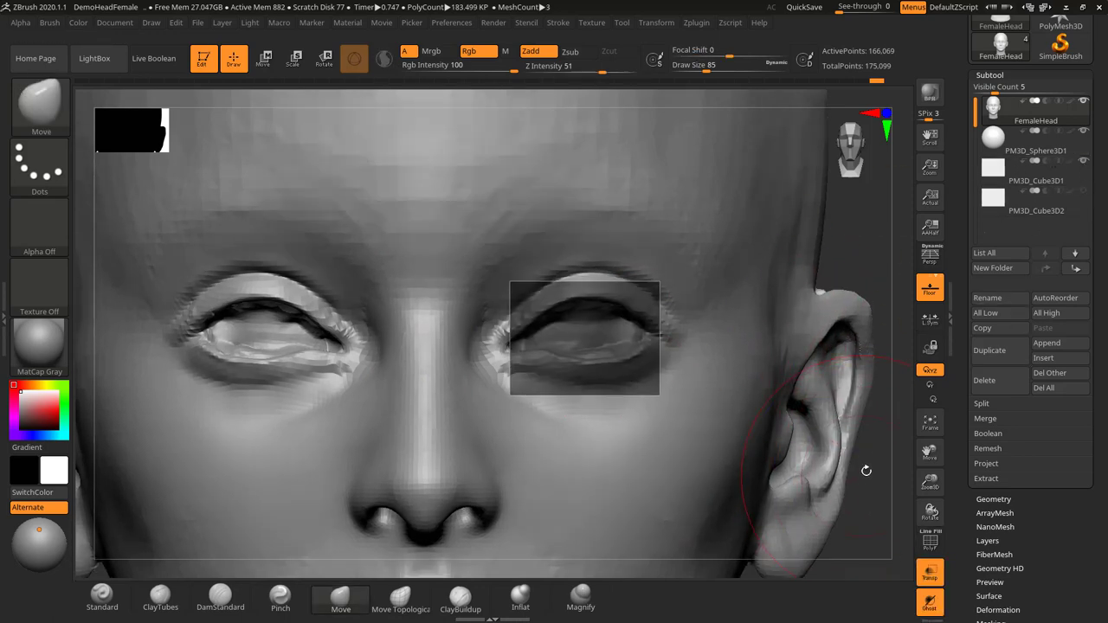
key(w)
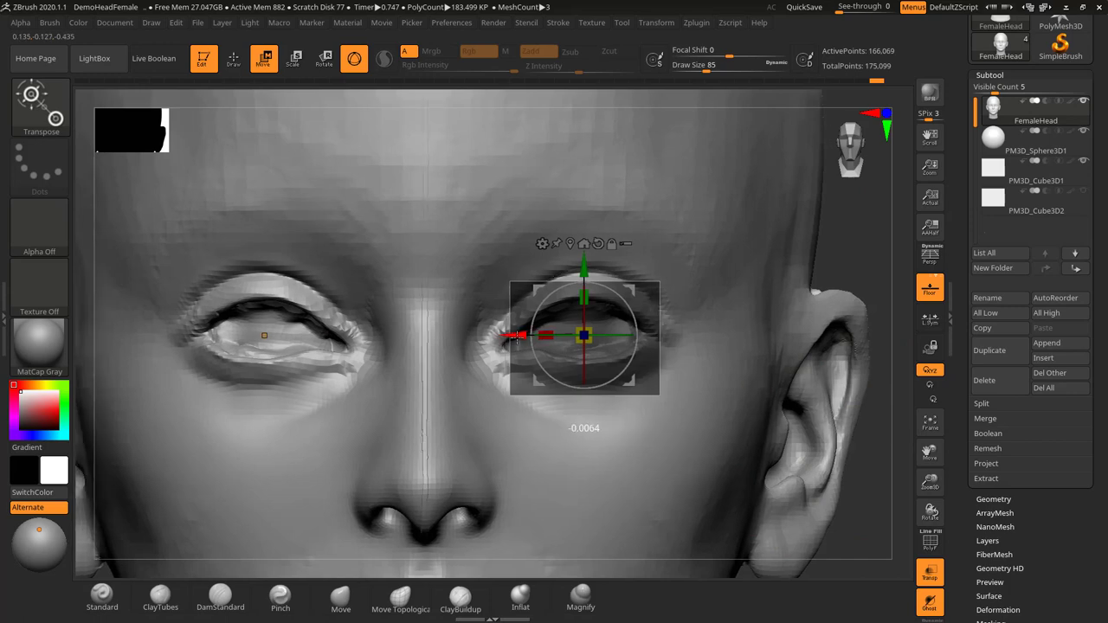
Move the duplicate cube outward past the eye's outer corner and delete that subtool
click(1003, 202)
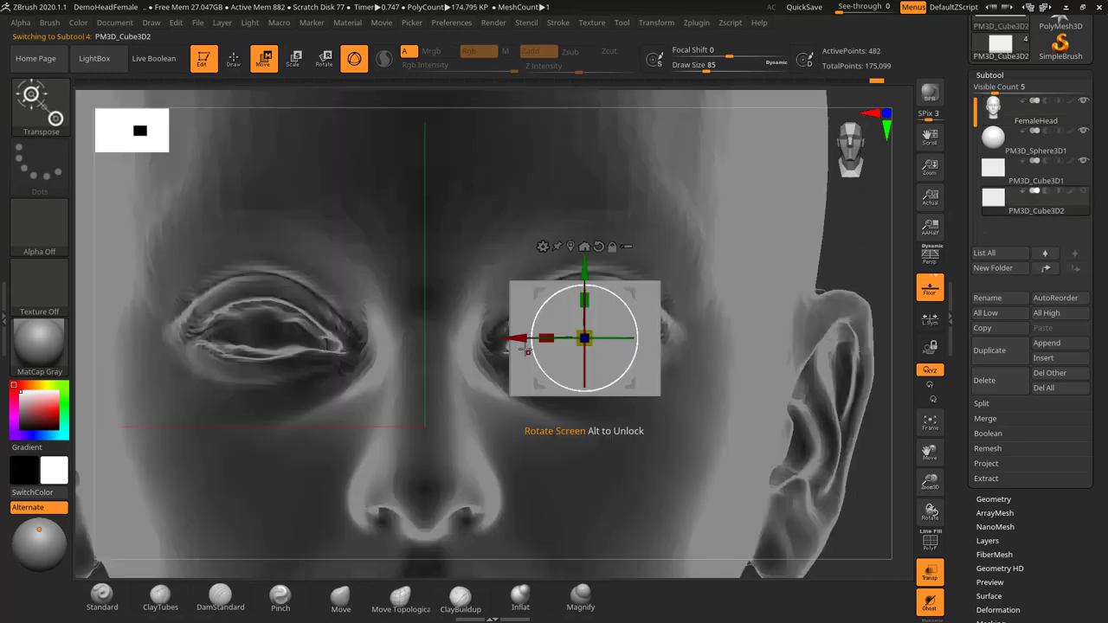
drag(514, 339, 728, 338)
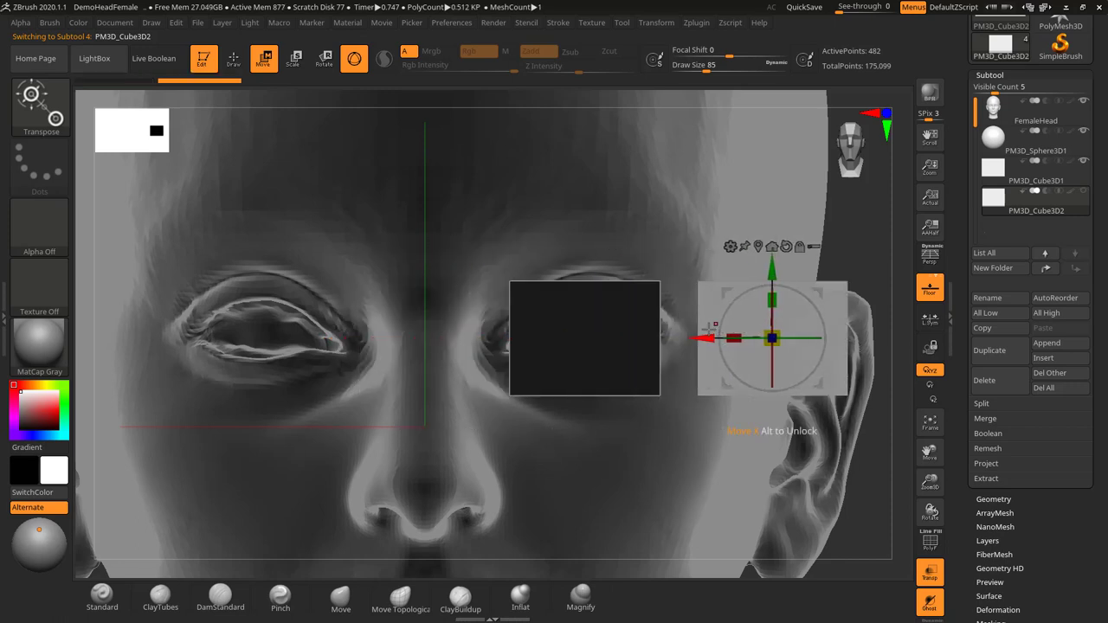
click(1042, 388)
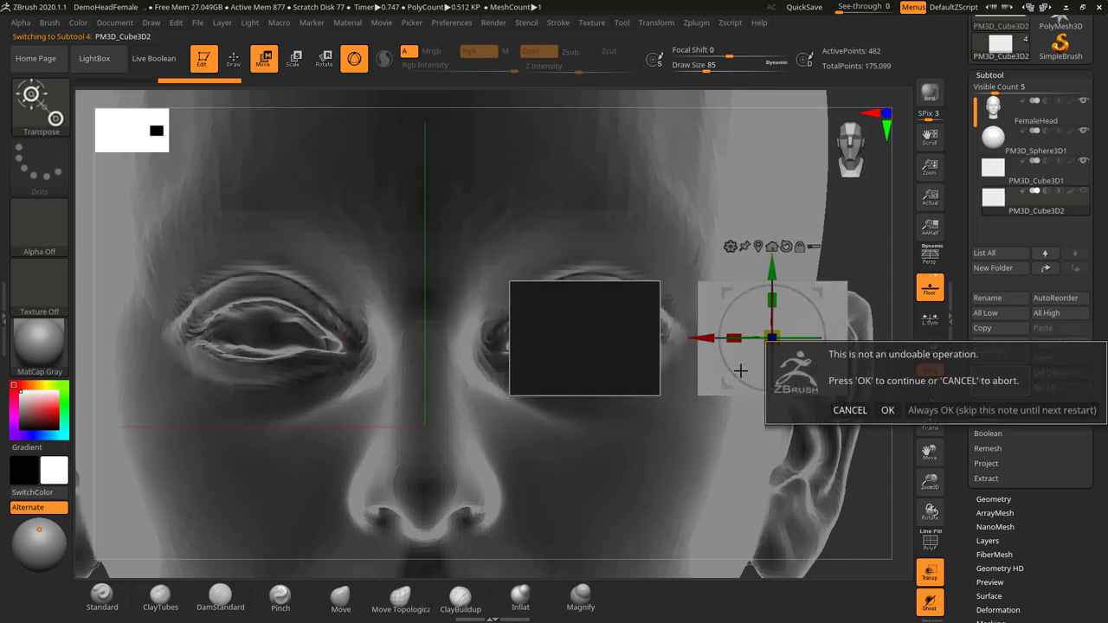
click(887, 412)
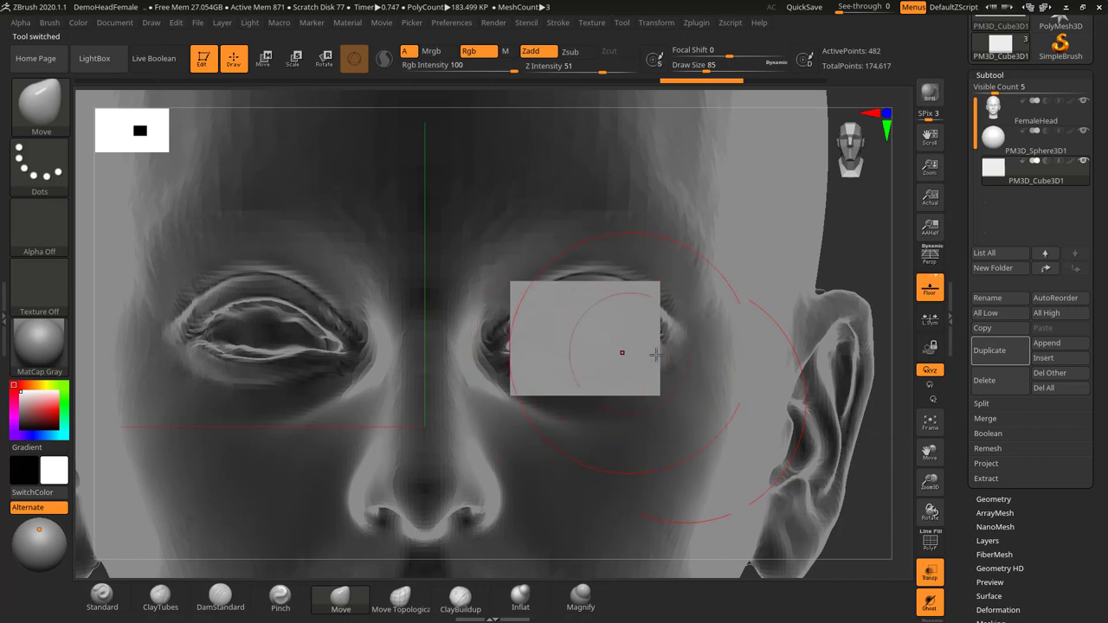
Widen the remaining cube to the full eye width and place a duplicate of it beside it over the nose bridge
key(r)
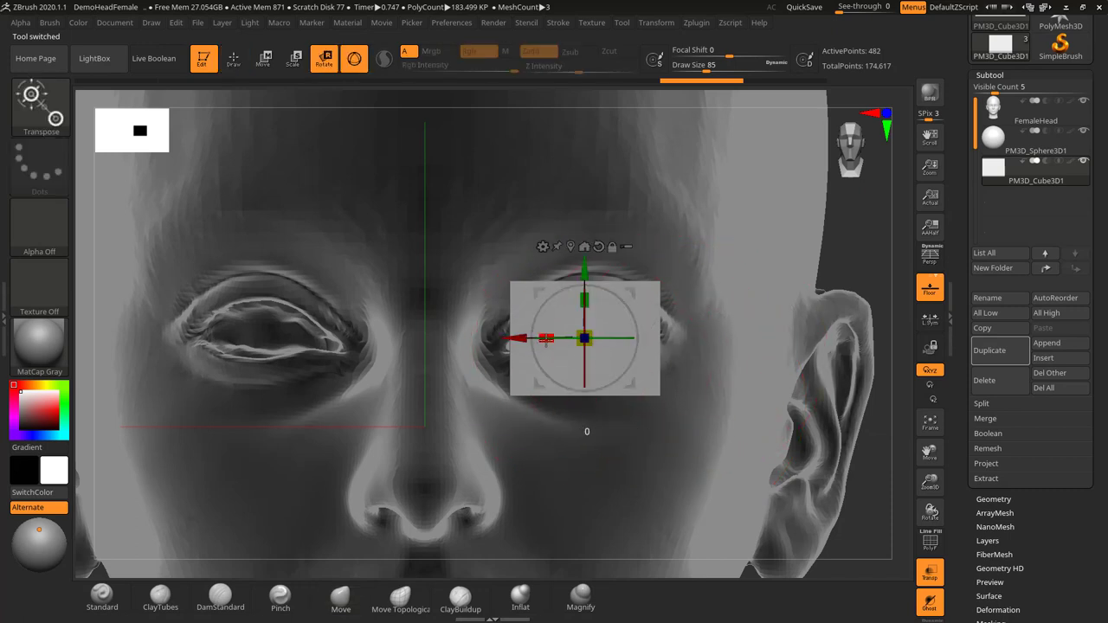
drag(529, 337, 347, 358)
click(1000, 349)
key(q)
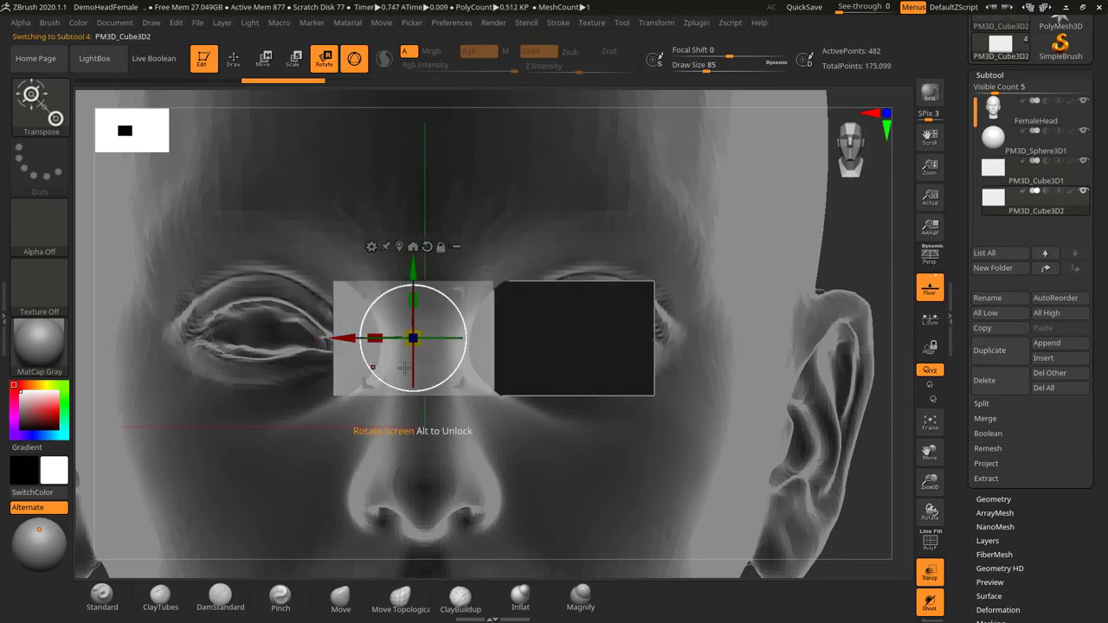
Hide both cubes, turn off transparency and make the female head the active subtool
click(1083, 190)
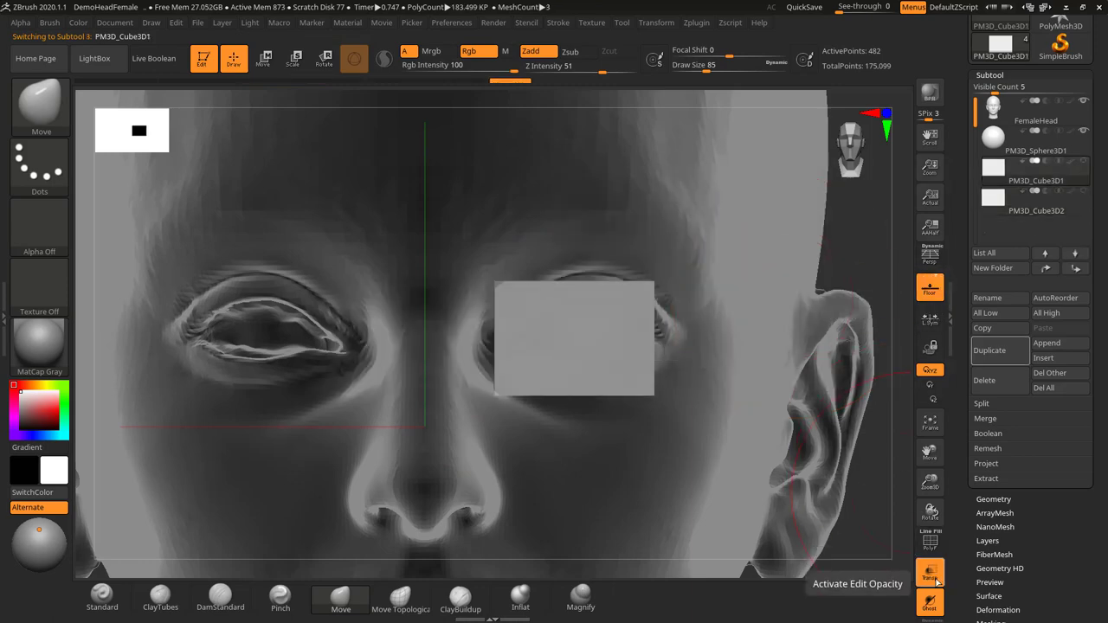
click(933, 578)
click(995, 110)
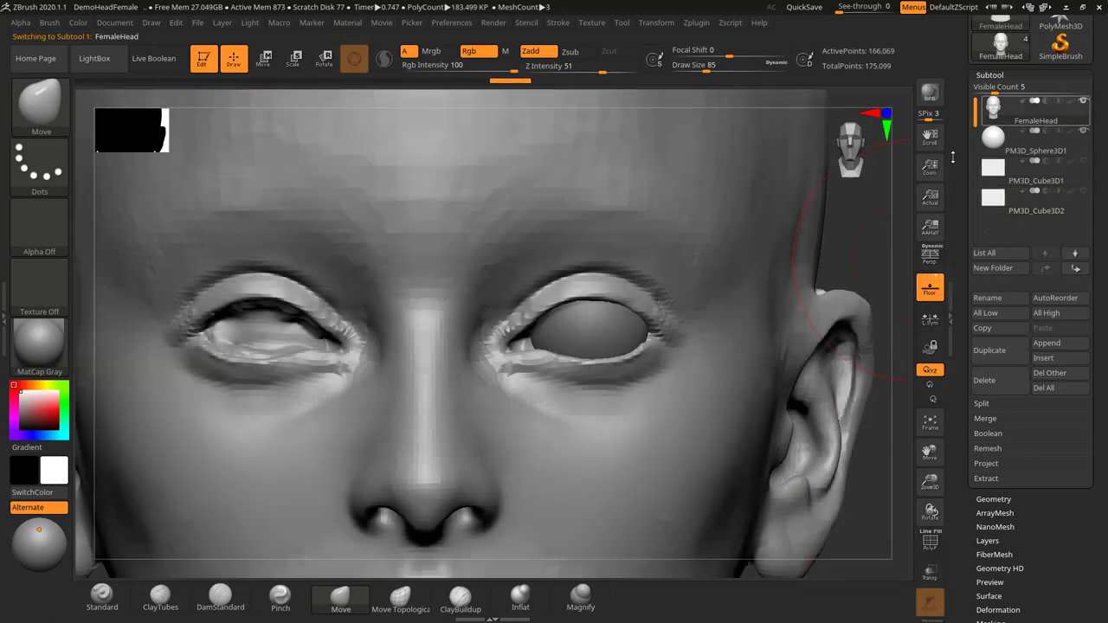
Set the Move brush's draw size to 31 and examine the eye and lids in side profile
ctrl+right_drag(833, 249, 744, 268)
ctrl+right_drag(649, 346, 814, 299)
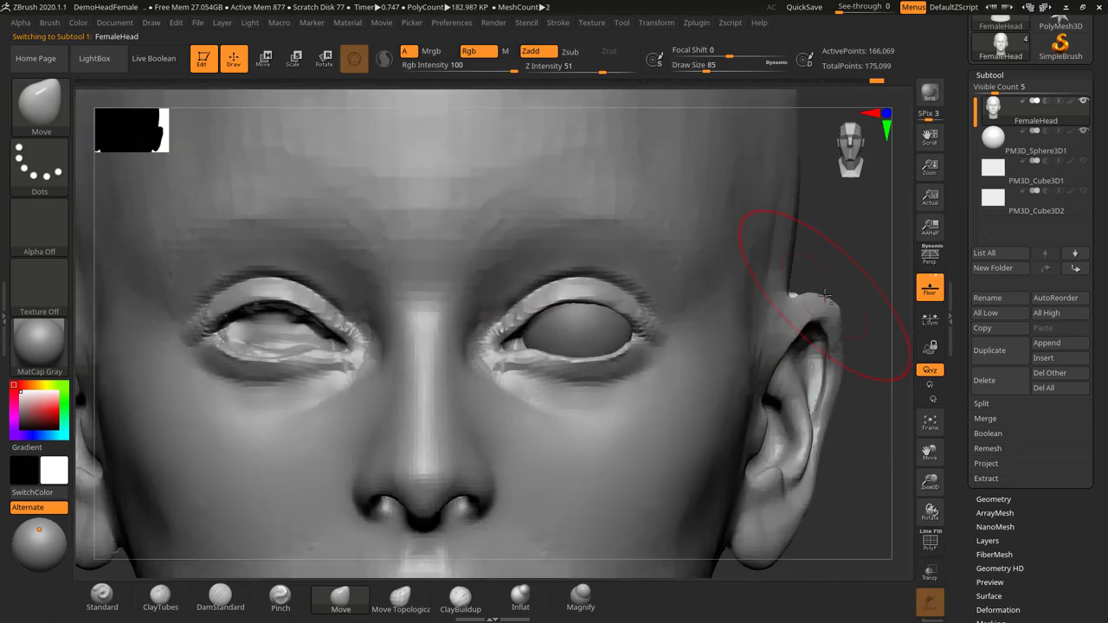
alt+drag(847, 280, 737, 289)
key(s)
drag(542, 340, 529, 340)
mouse_move(784, 281)
mouse_down()
mouse_move(739, 282)
mouse_move(771, 314)
mouse_move(794, 319)
mouse_up()
mouse_move(798, 291)
right_down()
mouse_move(830, 272)
mouse_move(840, 296)
mouse_move(815, 335)
mouse_move(779, 356)
right_up()
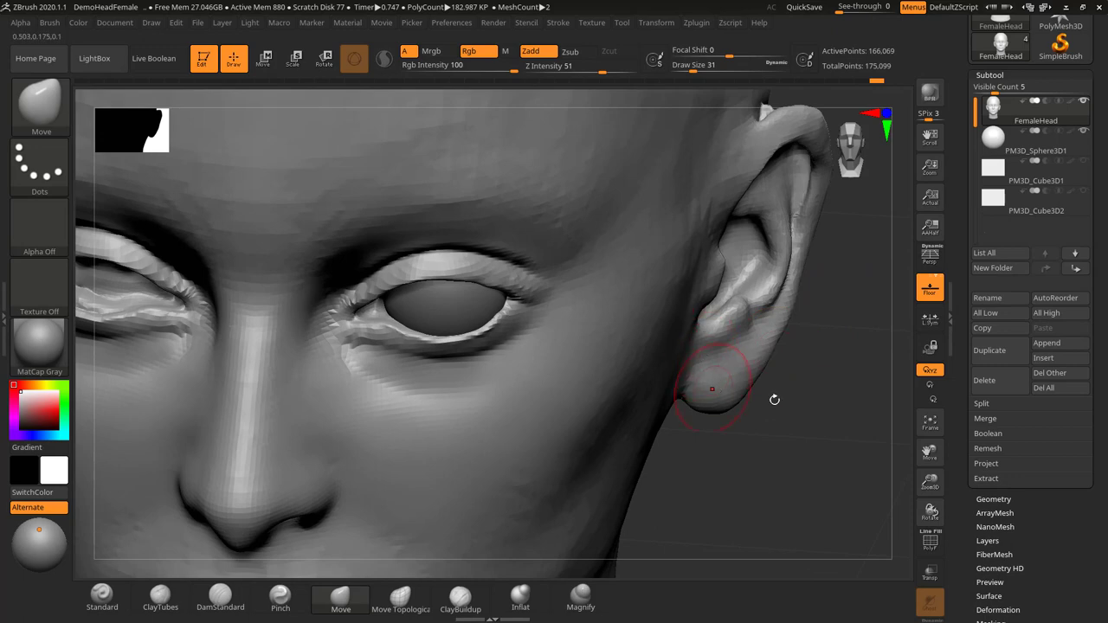
mouse_move(837, 418)
right_down()
mouse_move(681, 399)
mouse_move(676, 370)
right_up()
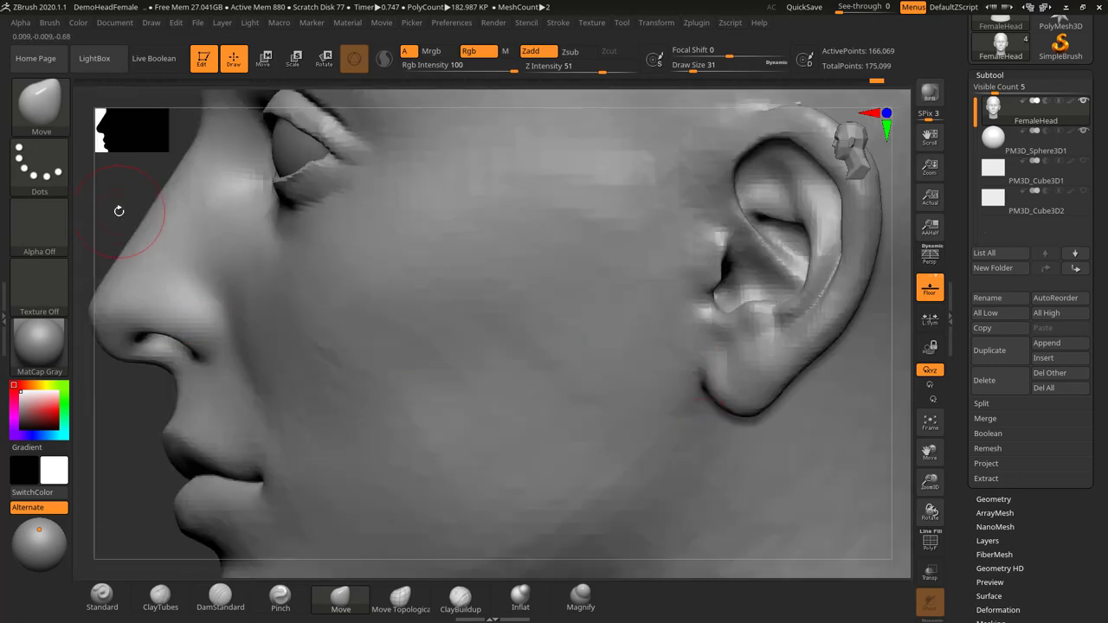
mouse_move(112, 210)
mouse_down()
mouse_move(324, 401)
mouse_move(266, 358)
mouse_move(257, 383)
mouse_up()
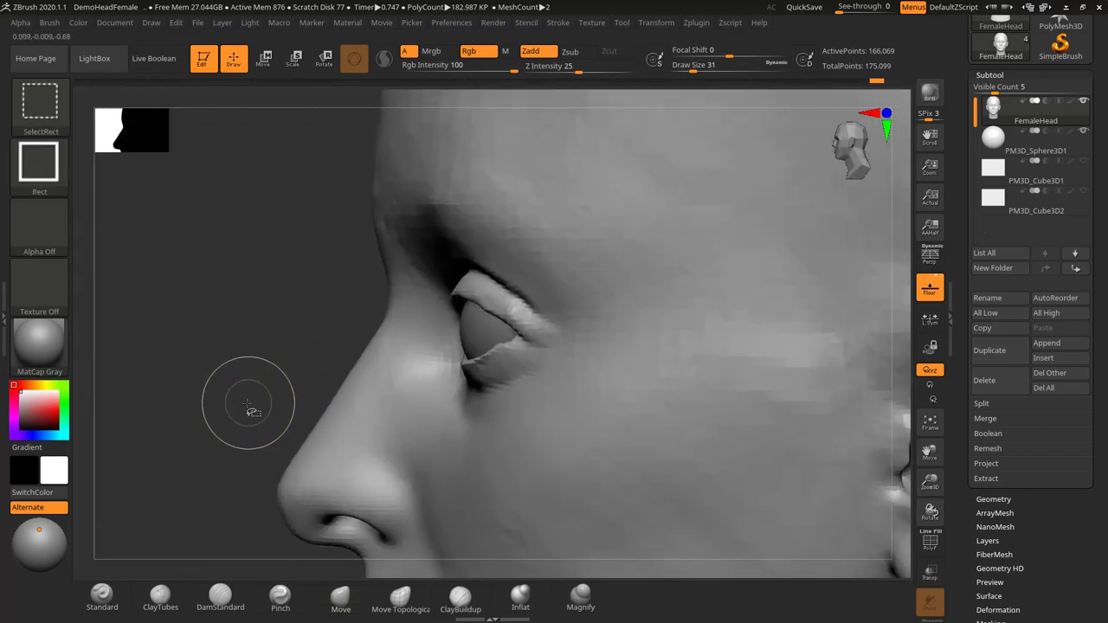
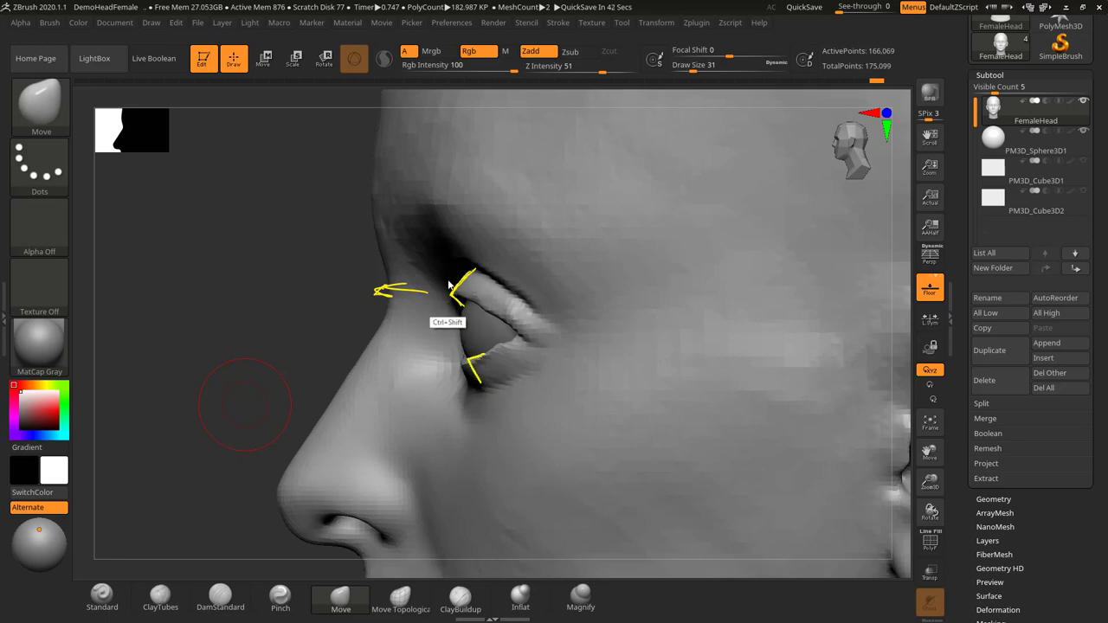
Mark the front edges of the upper and lower lids with annotation lines in profile and clear the markings
shift+drag(449, 260, 449, 403)
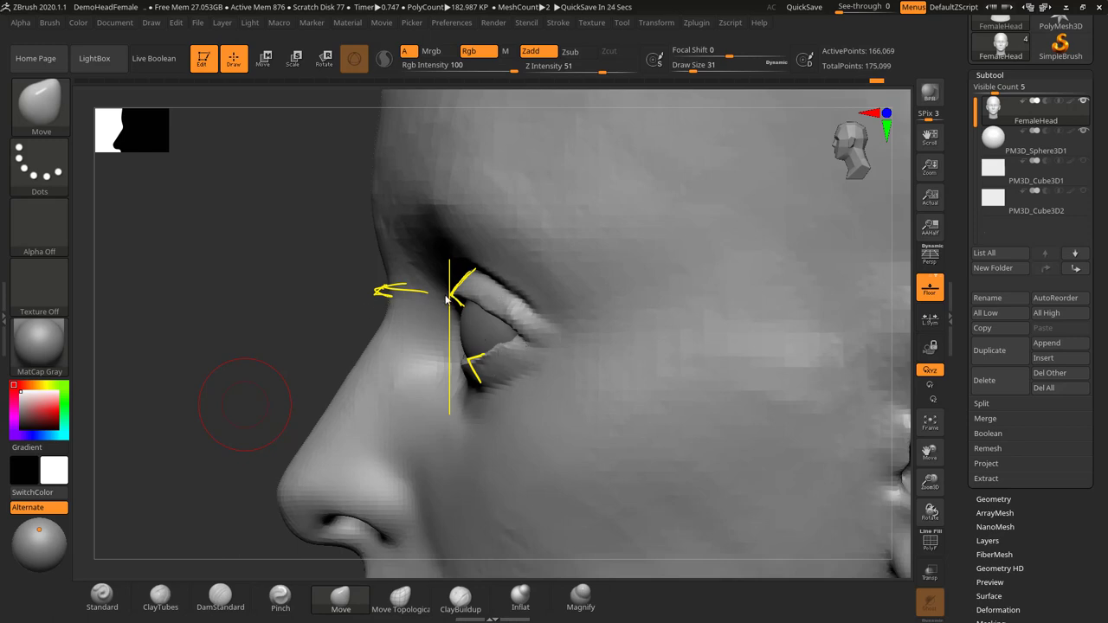
drag(476, 401, 474, 418)
drag(469, 375, 477, 424)
key(ctrl+shift)
key(ctrl+shift+7)
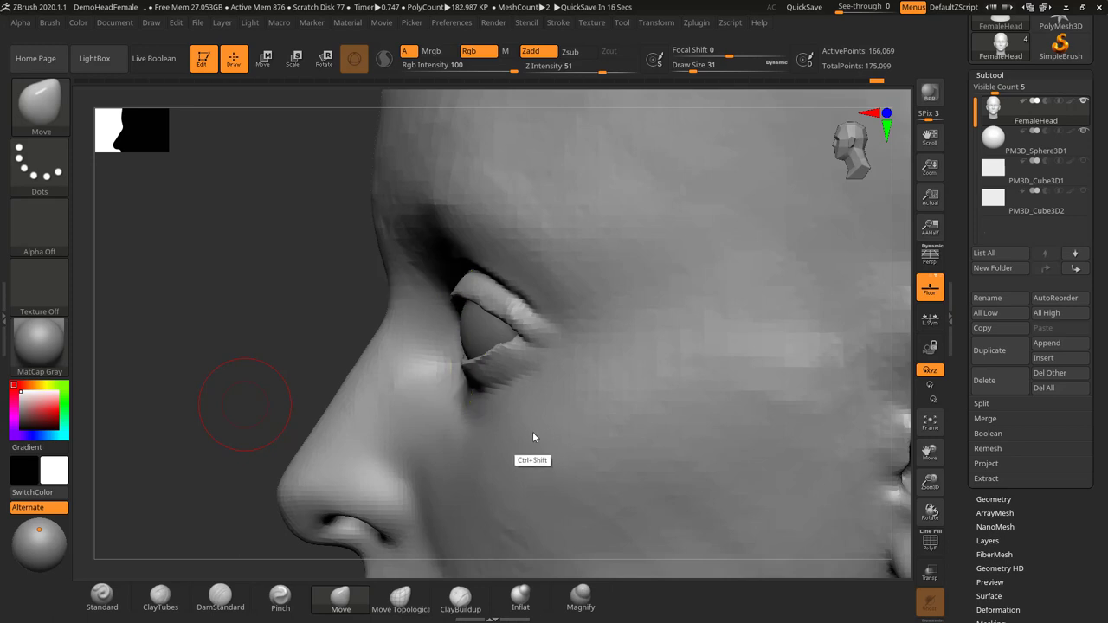
Set the Move brush's draw size to 16 and check the lower lid's edge from three-quarter views
mouse_move(309, 317)
mouse_down()
mouse_move(285, 321)
mouse_move(381, 311)
mouse_move(330, 315)
mouse_up()
key(s)
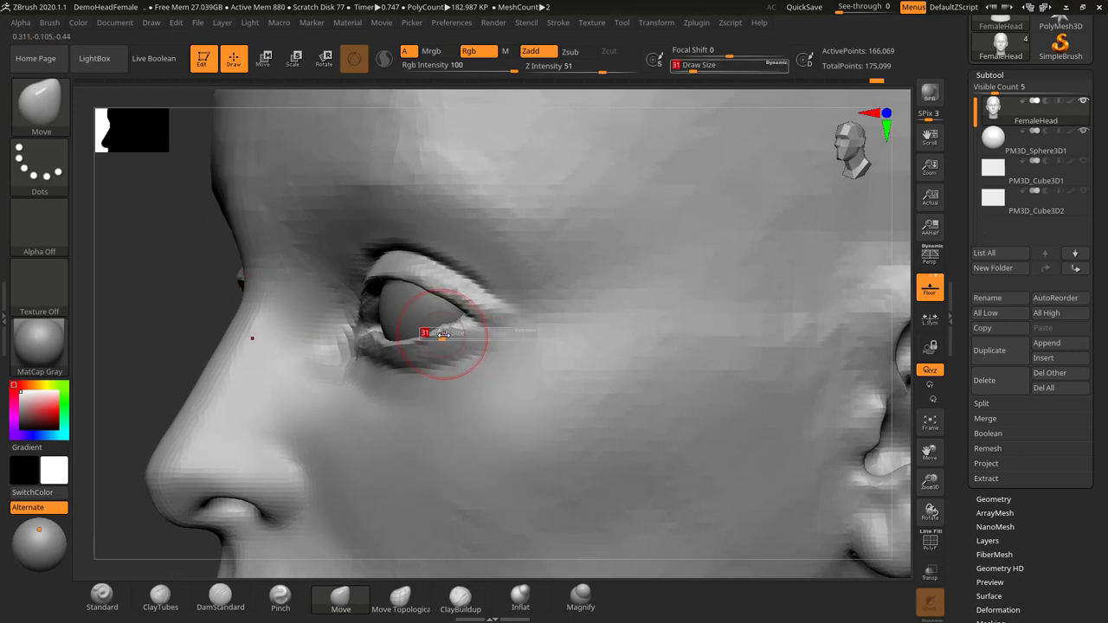
drag(444, 334, 439, 331)
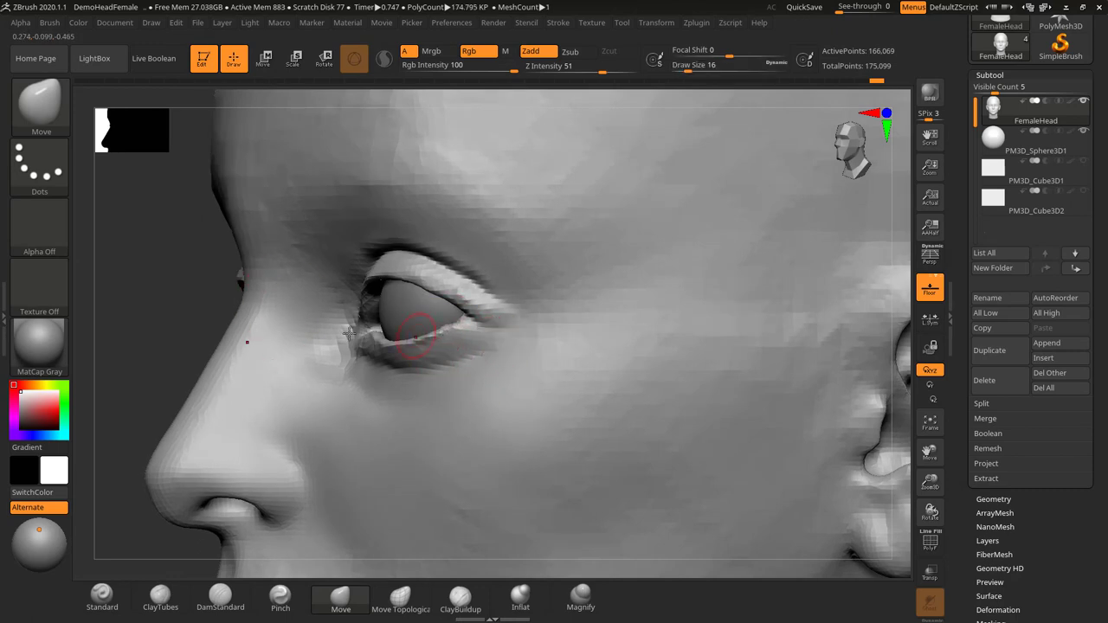
right_drag(349, 333, 457, 317)
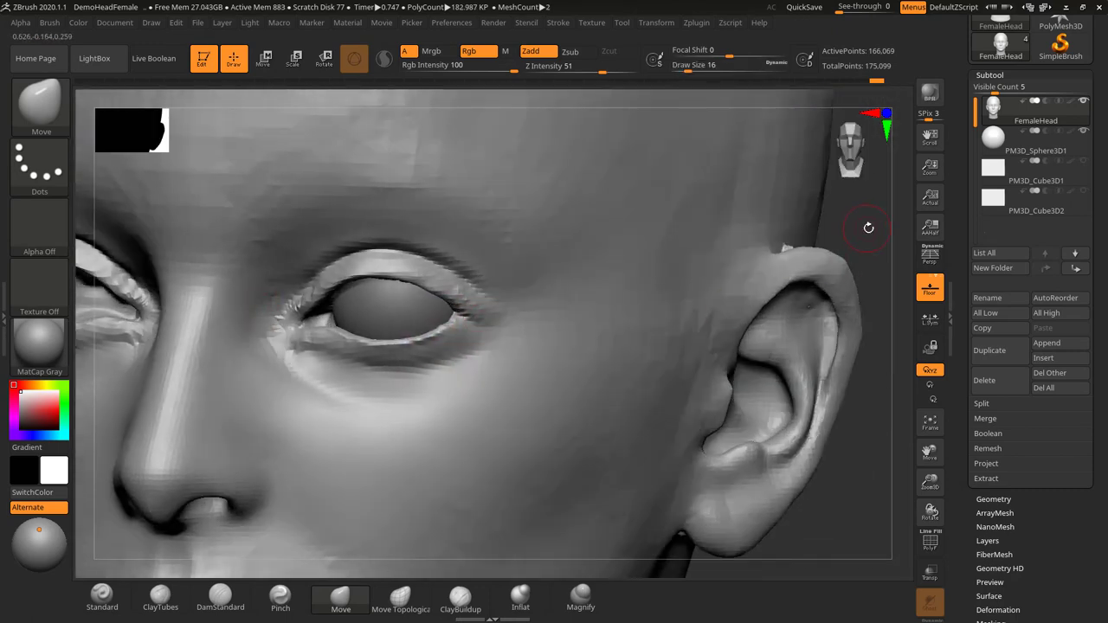
right_drag(868, 228, 900, 232)
Define the crease beneath the lower eyelid with the DamStandard brush at draw size 26
click(220, 595)
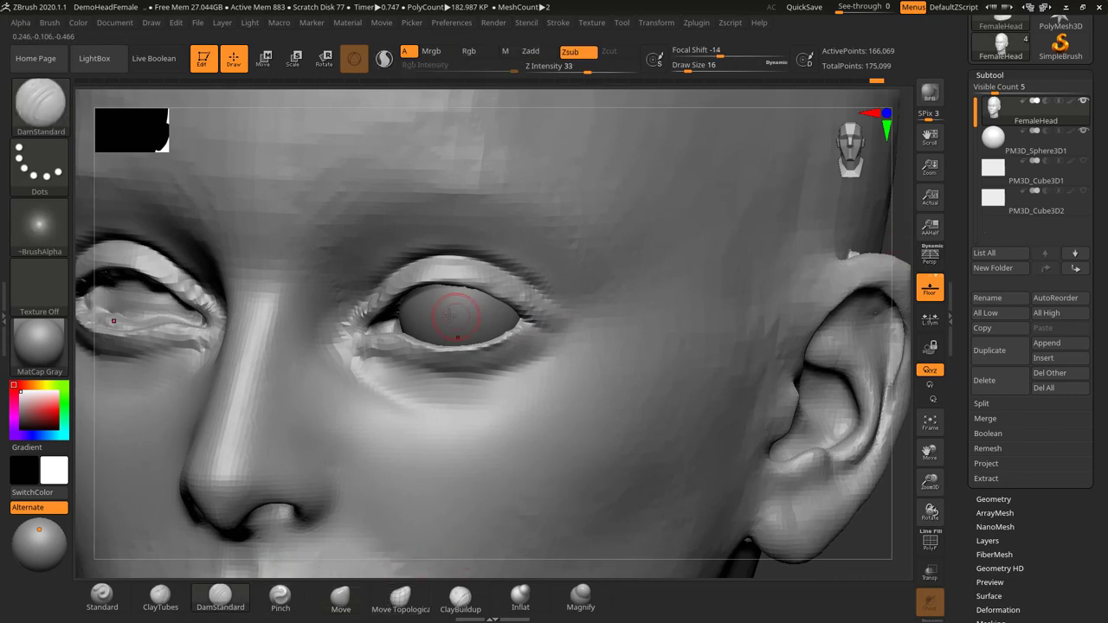
key(s)
drag(405, 344, 414, 345)
drag(882, 513, 539, 412)
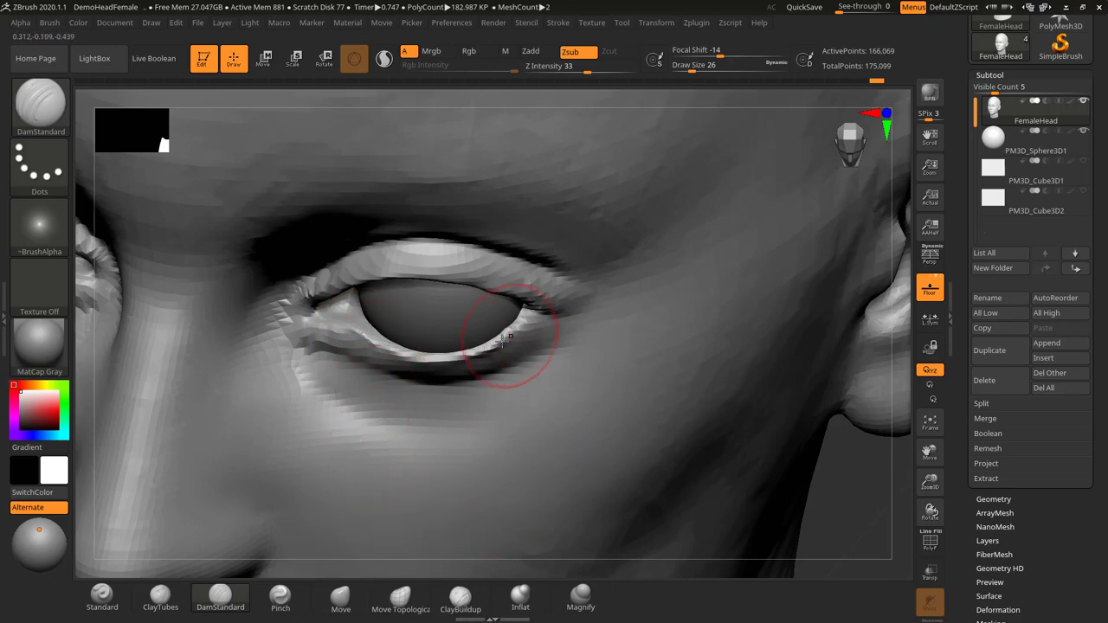
Reshape the lids' curve around the eyeball from below with the Move brush at draw size 48
key(s)
drag(478, 367, 488, 367)
drag(864, 480, 779, 445)
click(339, 594)
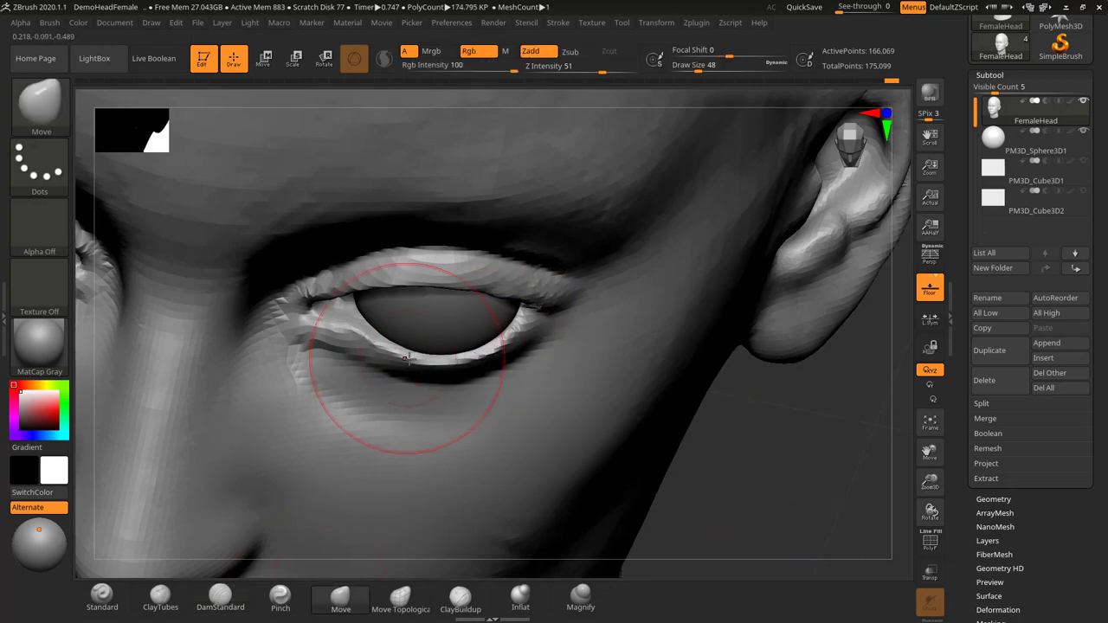
drag(802, 433, 533, 402)
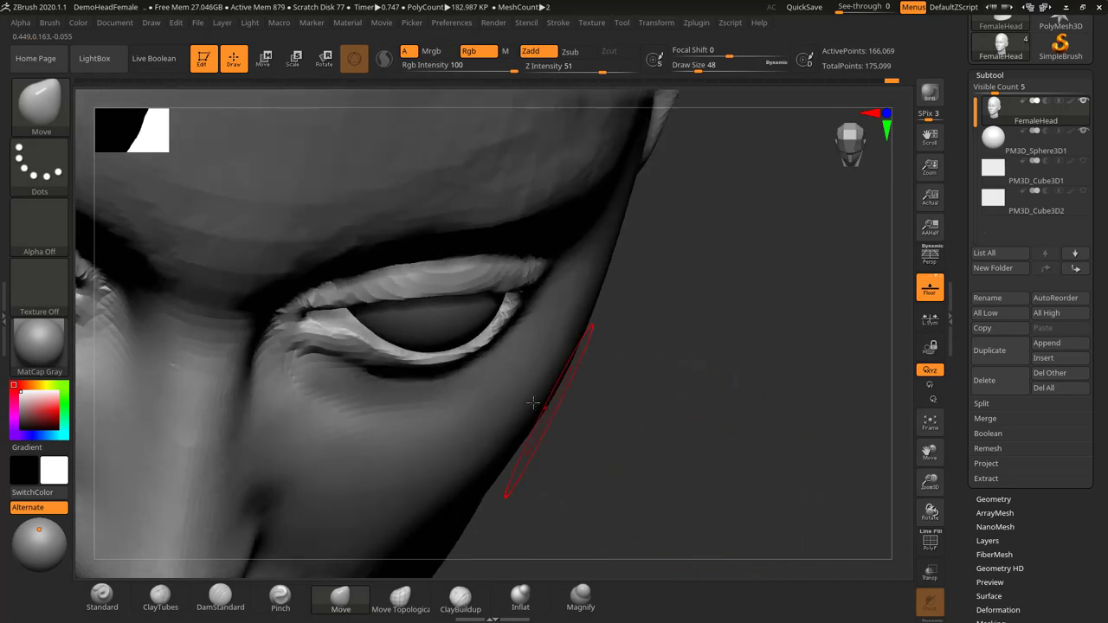
drag(613, 402, 561, 379)
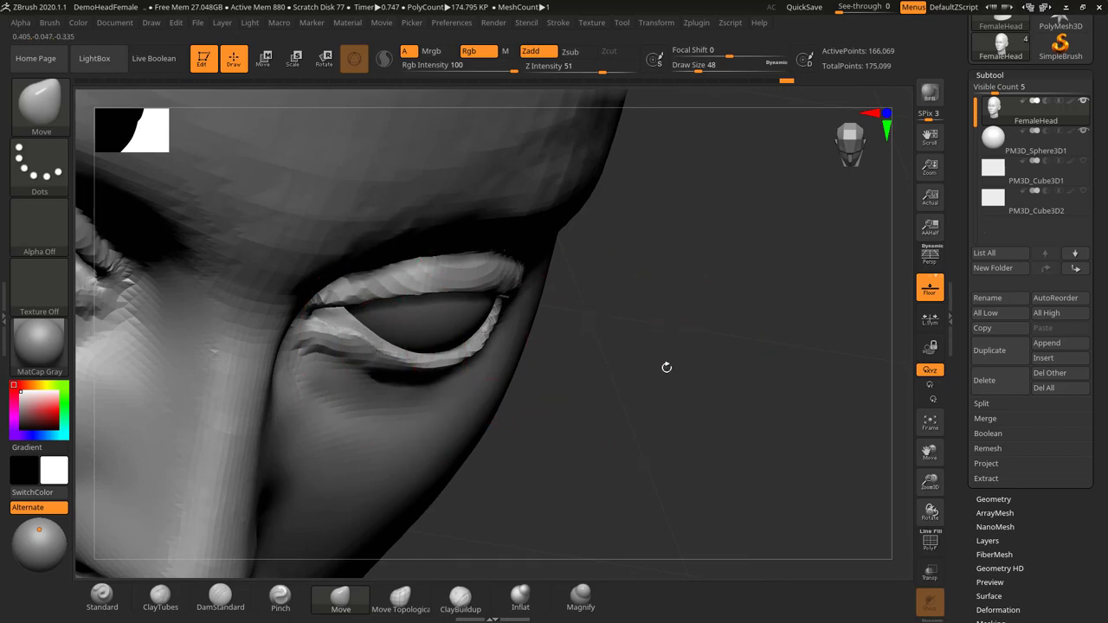
drag(665, 368, 580, 320)
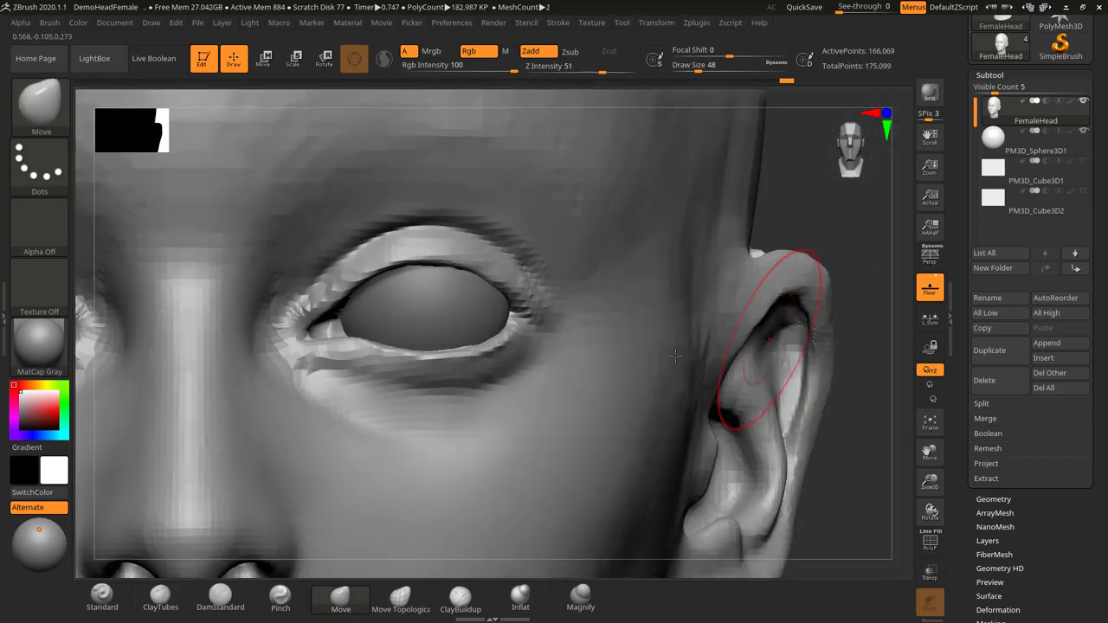
Reduce the Move brush's draw size to 24 and check the eye area from the side
key(bracketleft)
key(bracketleft)
key(bracketleft)
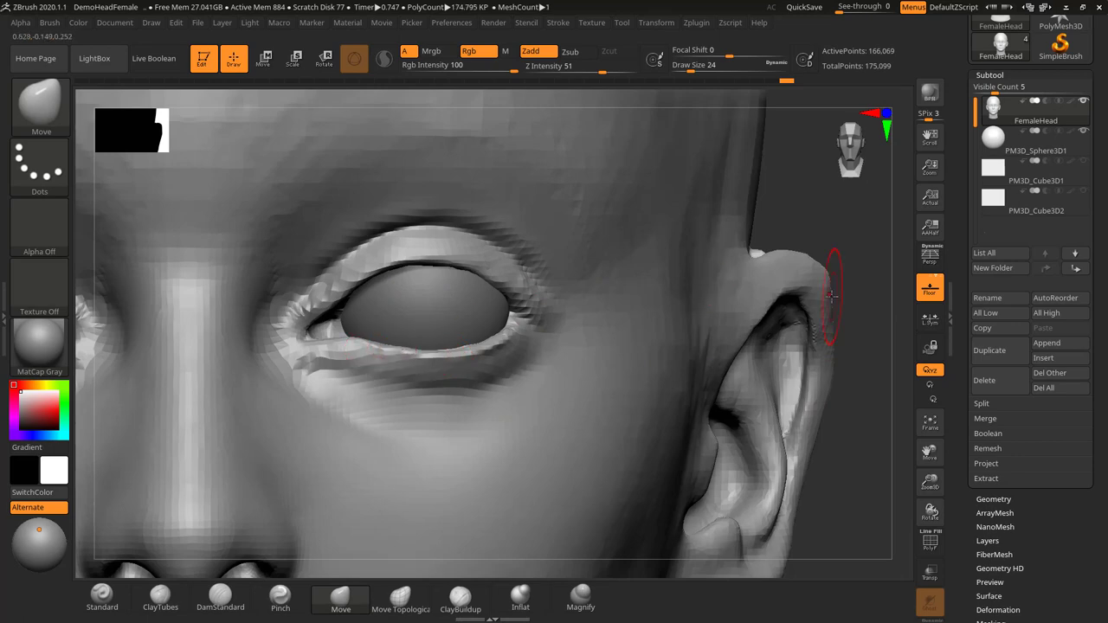
mouse_move(858, 260)
mouse_down()
mouse_move(806, 259)
mouse_move(852, 260)
mouse_up()
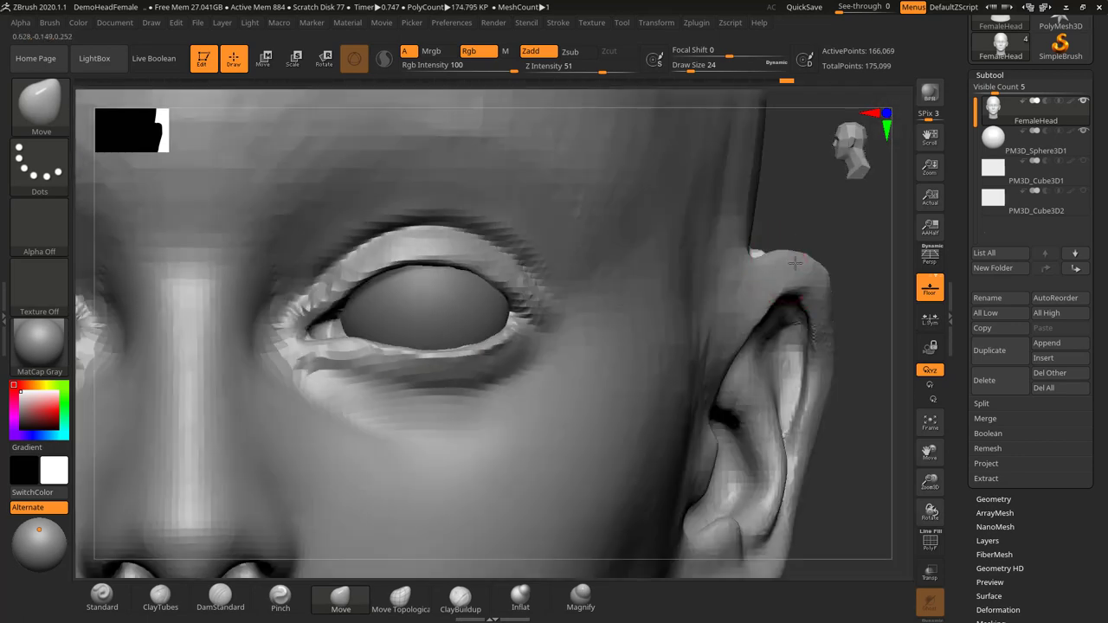
Nudge the eyeball sphere slightly toward the nose and make the female head the active subtool again
alt+click(420, 309)
key(w)
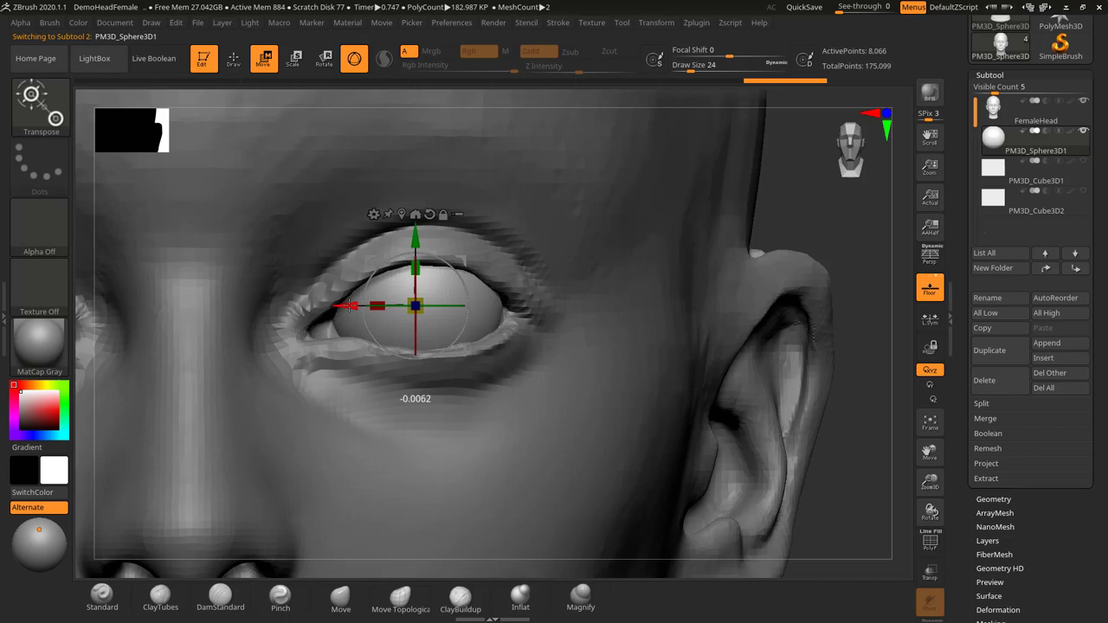
key(q)
mouse_move(870, 245)
alt+mouse_down()
mouse_move(779, 250)
mouse_move(837, 248)
alt+mouse_up()
alt+click(520, 275)
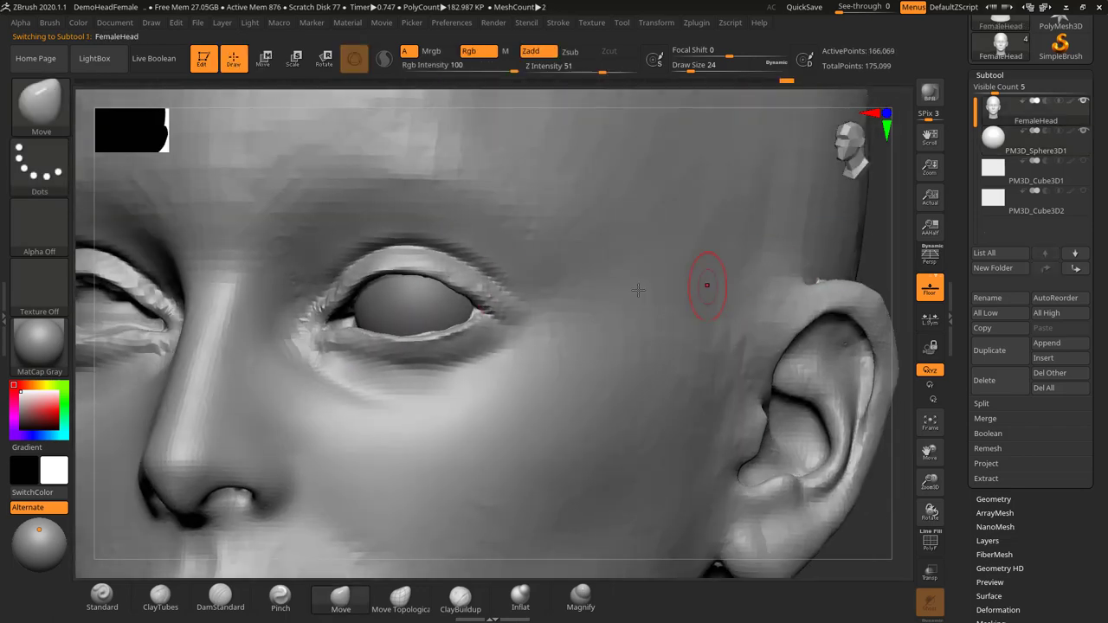
Set the Move brush's draw size to 18 for refining the upper lid's outer edge
key(s)
drag(450, 276, 445, 279)
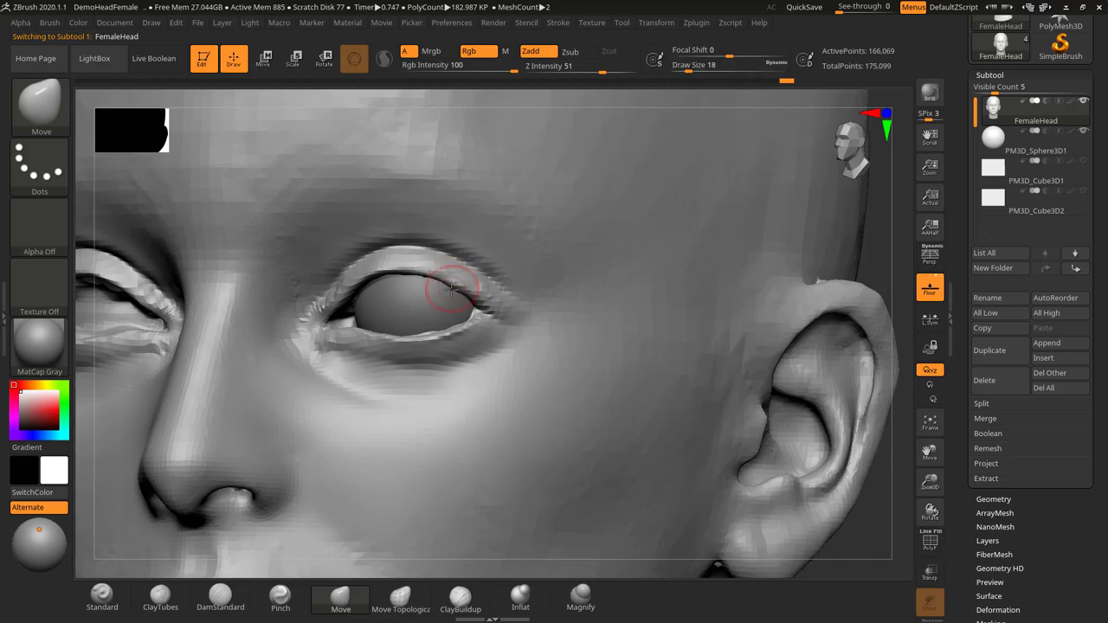
drag(890, 255, 907, 277)
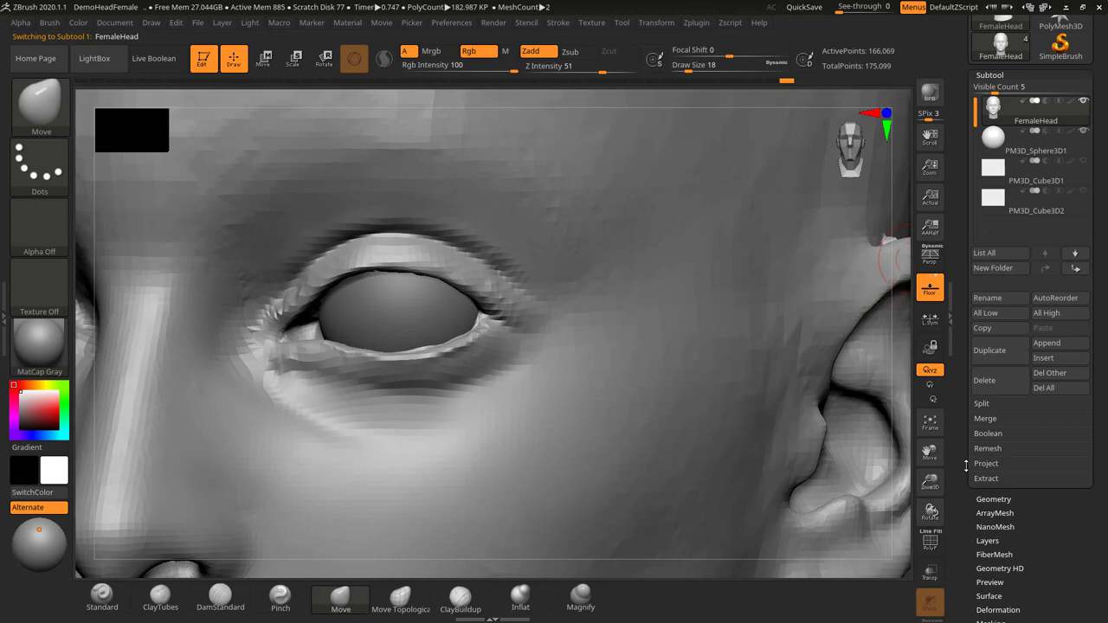
Raise the head's DynaMesh resolution to 592 and remesh it
click(994, 499)
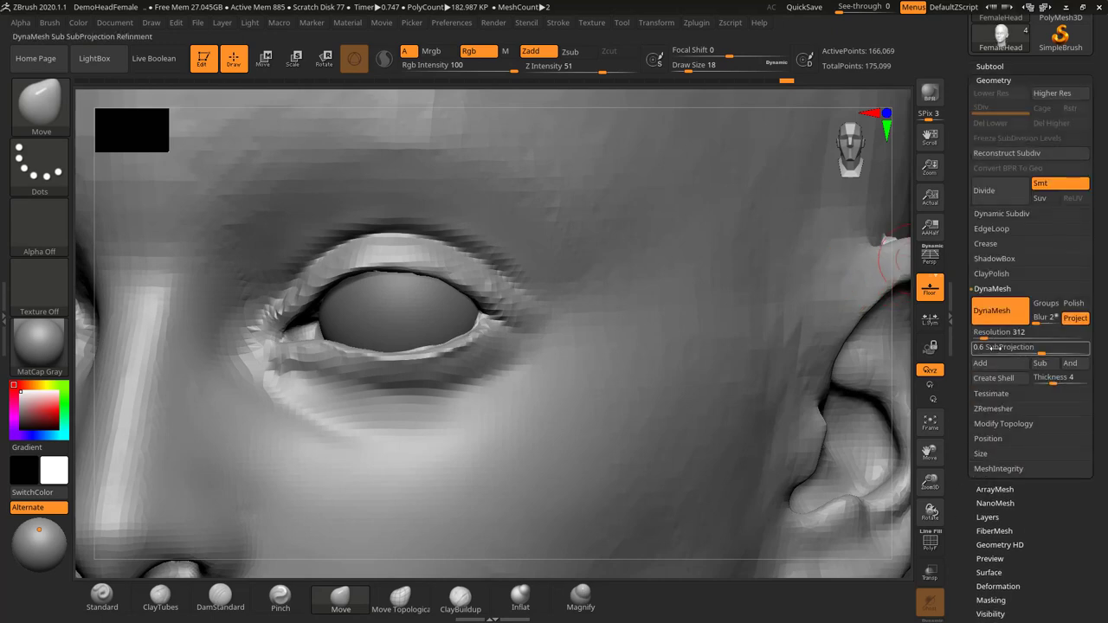
drag(983, 338, 985, 339)
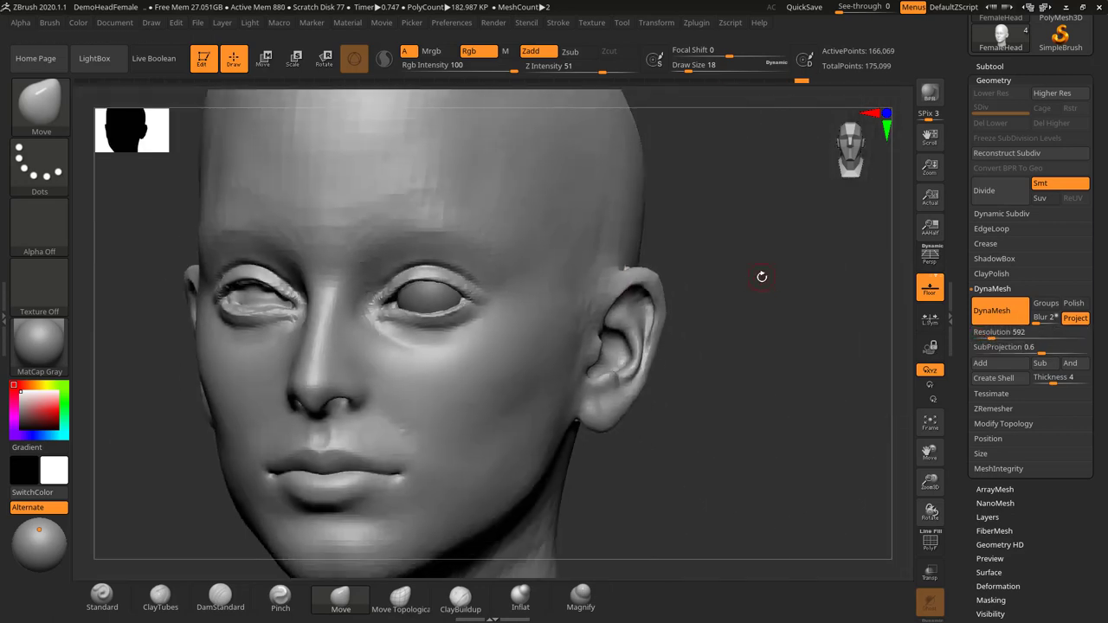
ctrl+drag(755, 270, 822, 374)
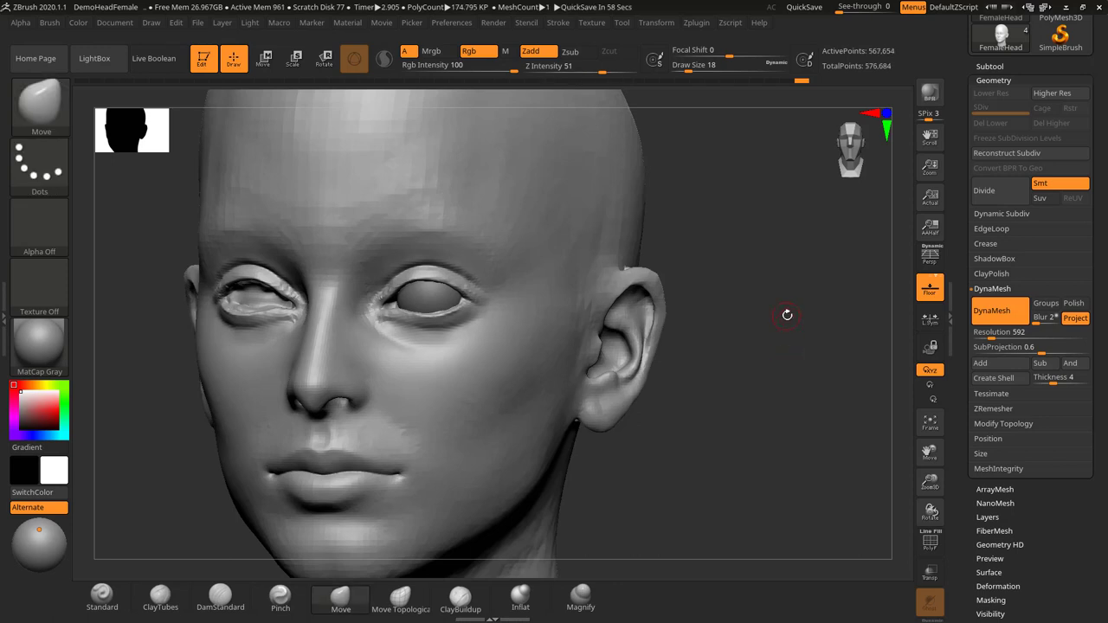
Smooth the jagged inner corner and the upper and lower lids with the Smooth brush at draw size 16
alt+drag(787, 315, 841, 323)
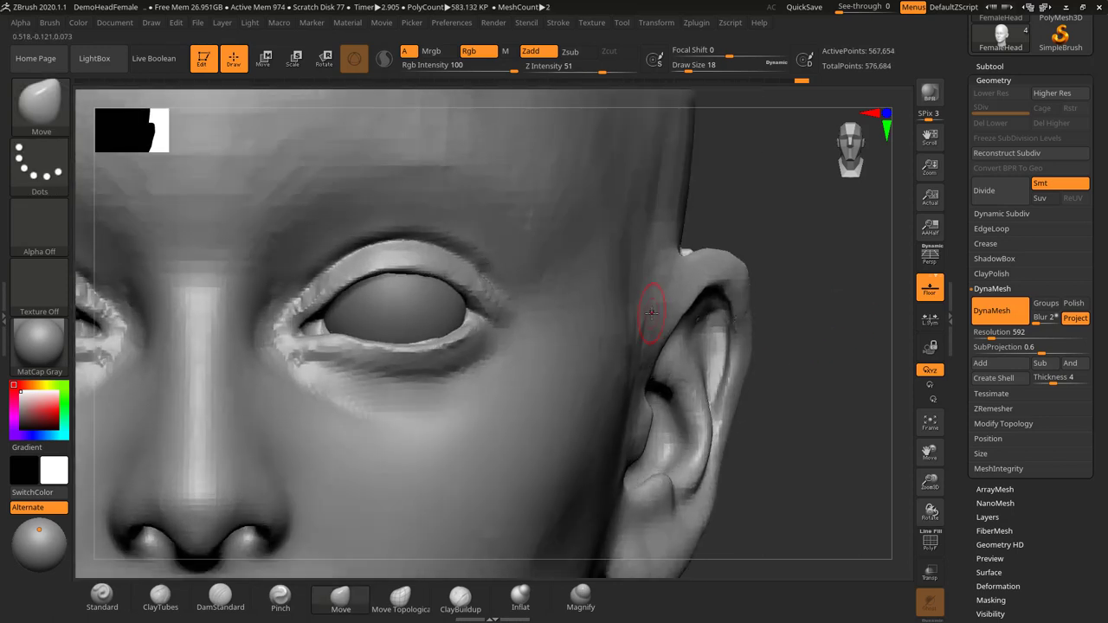
mouse_move(322, 279)
shift+mouse_down()
mouse_move(288, 317)
mouse_move(339, 272)
shift+mouse_up()
key(s)
shift+drag(597, 72, 585, 72)
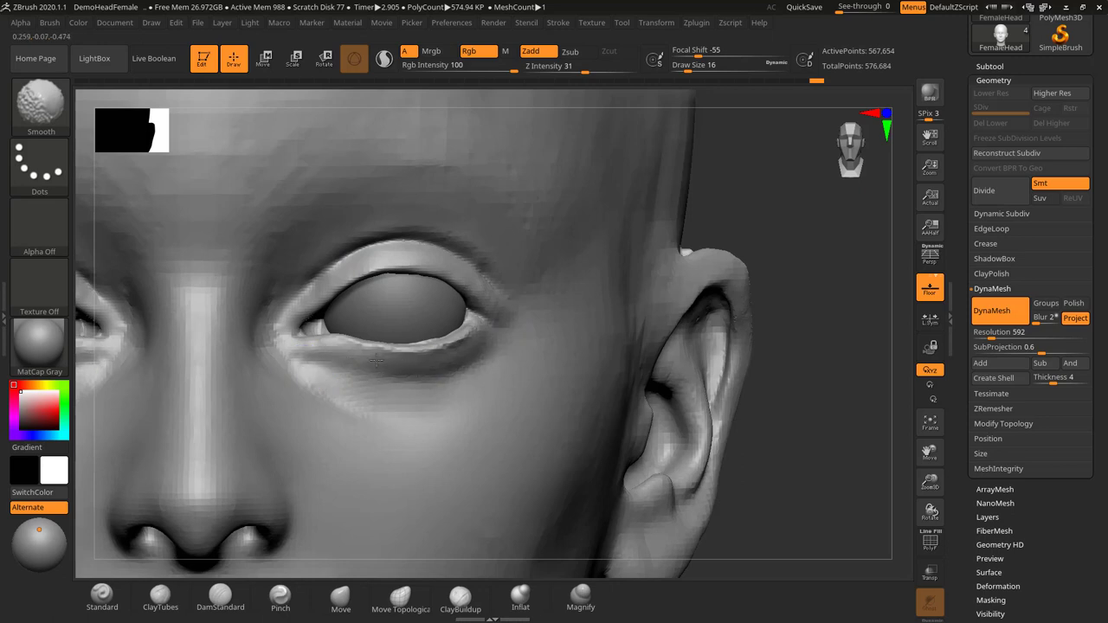
mouse_move(375, 361)
shift+mouse_down()
mouse_move(475, 326)
mouse_move(470, 338)
shift+mouse_up()
Carve the crease above the upper eyelid with the DamStandard brush at draw size 21
mouse_move(808, 273)
mouse_down()
mouse_move(764, 257)
mouse_move(707, 265)
mouse_move(825, 267)
mouse_move(813, 291)
mouse_move(848, 250)
mouse_move(837, 266)
mouse_up()
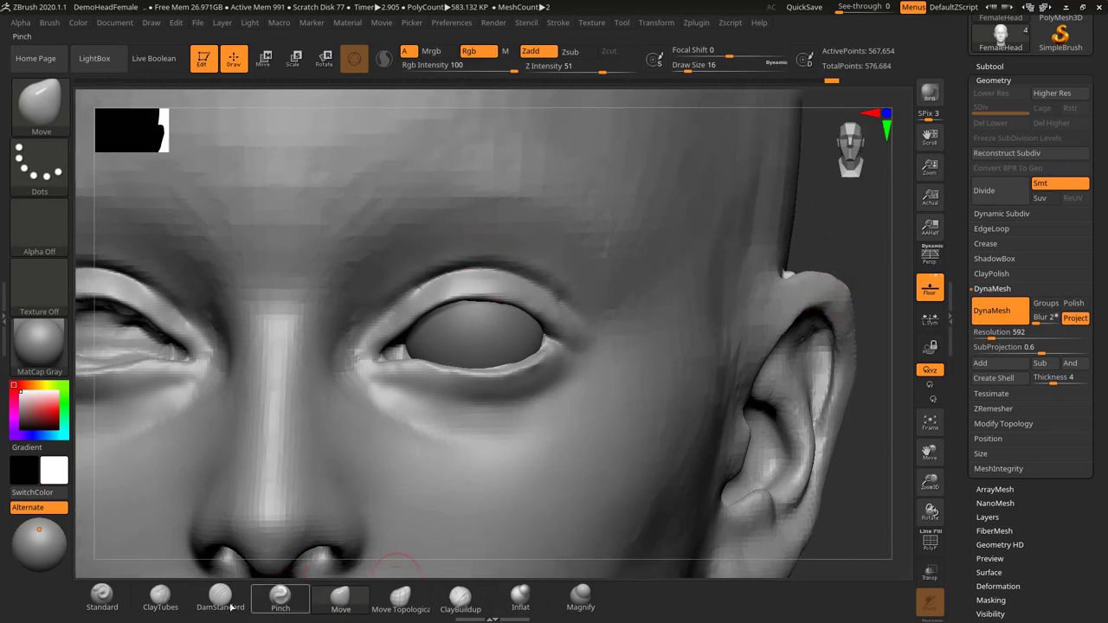
click(220, 597)
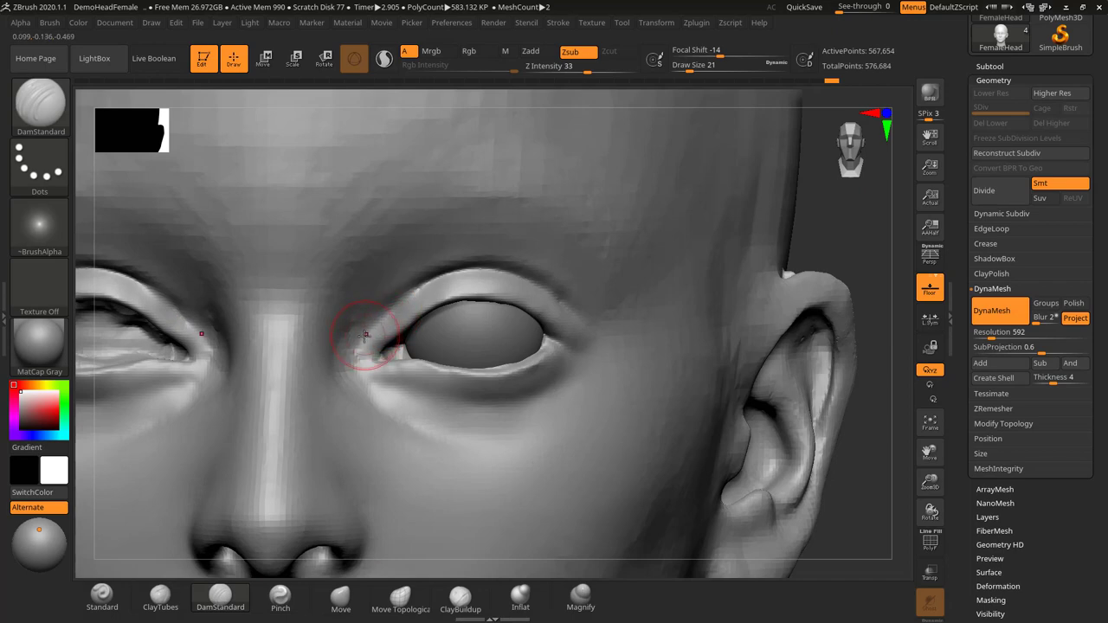
mouse_move(400, 309)
mouse_down()
mouse_move(384, 323)
mouse_move(419, 290)
mouse_move(398, 305)
mouse_move(463, 277)
mouse_move(416, 293)
mouse_move(433, 284)
mouse_move(517, 277)
mouse_up()
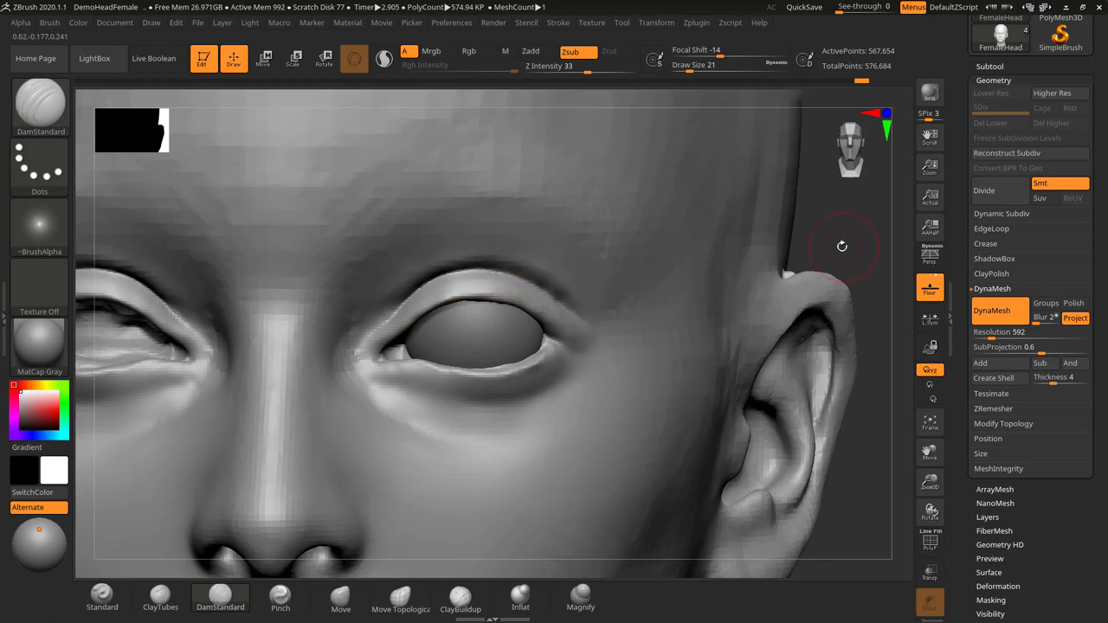
drag(841, 247, 874, 282)
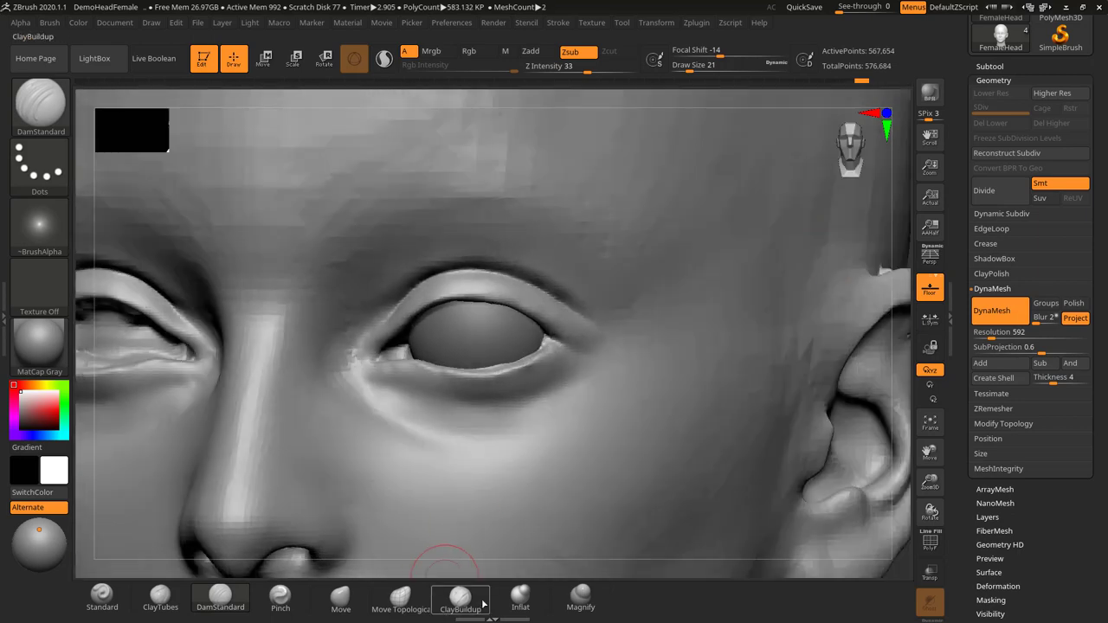
Switch to the Inflat brush and set its draw size to 33
click(520, 597)
key(s)
drag(498, 251, 502, 251)
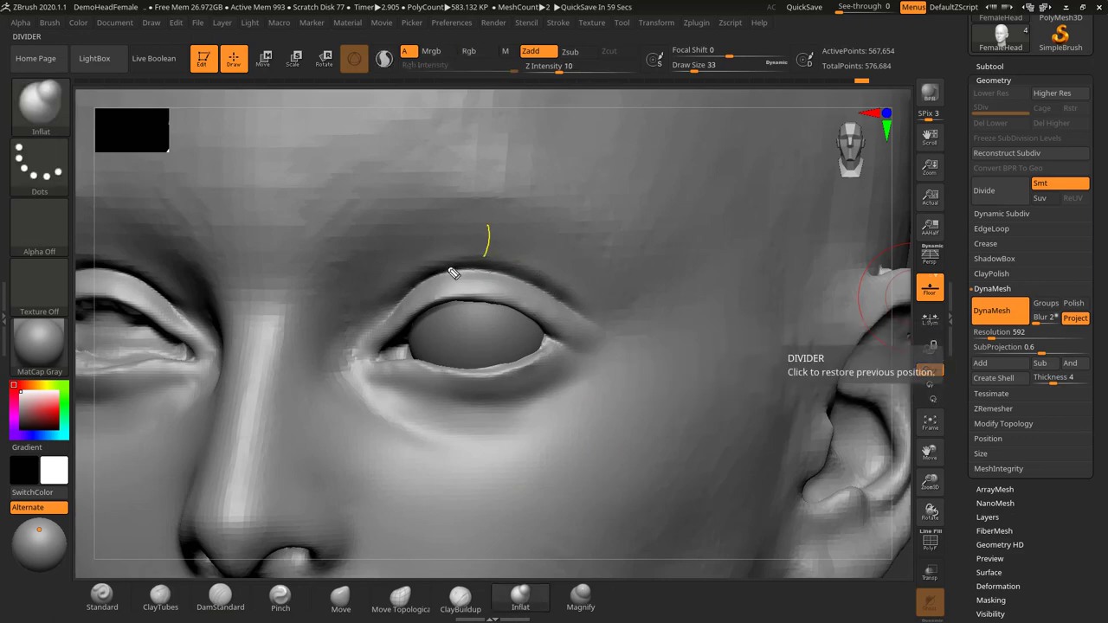
Outline the area above the upper lid with annotation lines and sketch a notched cross-section labelled Concave beside it
drag(450, 231, 545, 245)
mouse_move(559, 288)
mouse_down()
mouse_move(448, 280)
mouse_move(527, 223)
mouse_move(489, 287)
mouse_up()
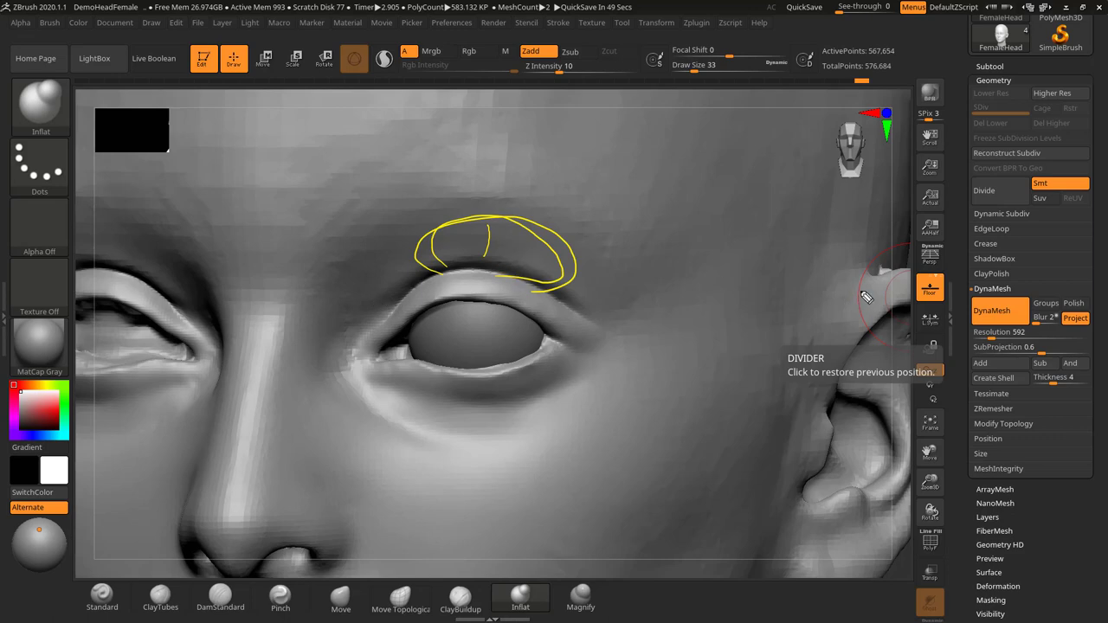
mouse_move(716, 155)
mouse_down()
mouse_move(715, 234)
mouse_move(770, 158)
mouse_move(765, 261)
mouse_up()
drag(712, 194, 735, 205)
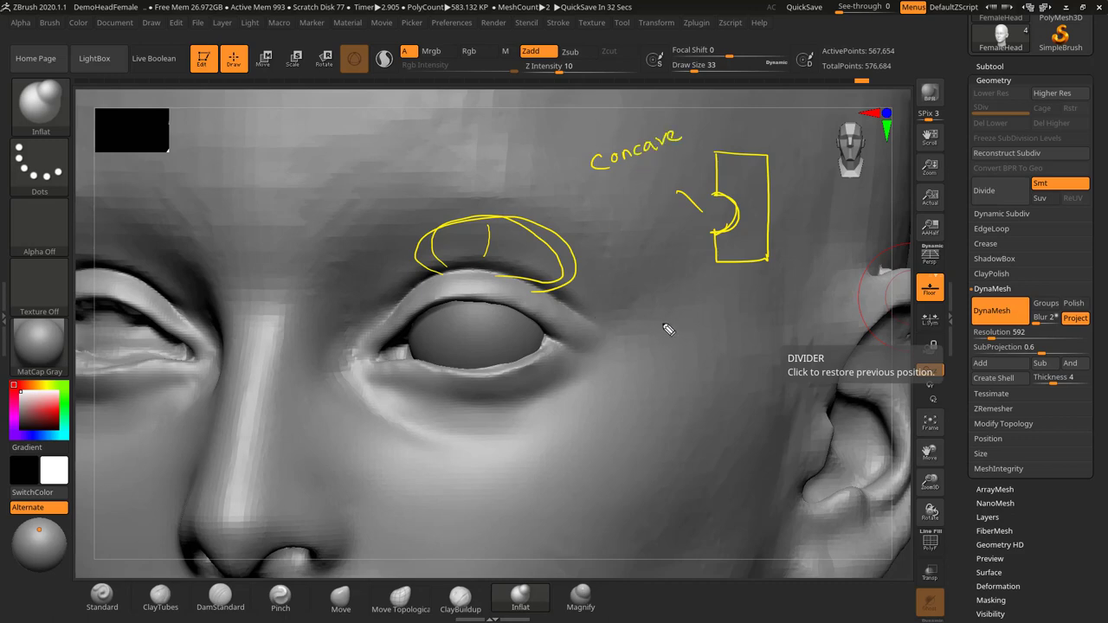
Sketch an annotation cross-section with an outward bulge and label it Convex
drag(726, 322, 711, 367)
mouse_move(725, 290)
mouse_down()
mouse_move(786, 290)
mouse_move(790, 404)
mouse_up()
drag(723, 322, 738, 378)
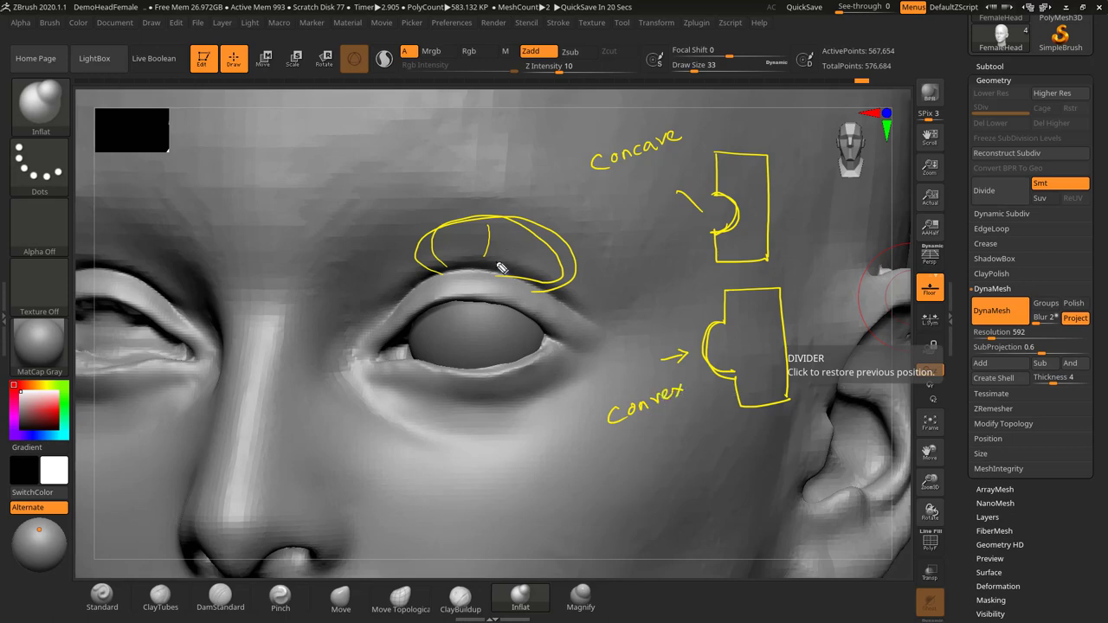
Link the outer lid fold to Convex and the circled inner corner area to Concave with arrows, and clear all markings
drag(545, 286, 619, 379)
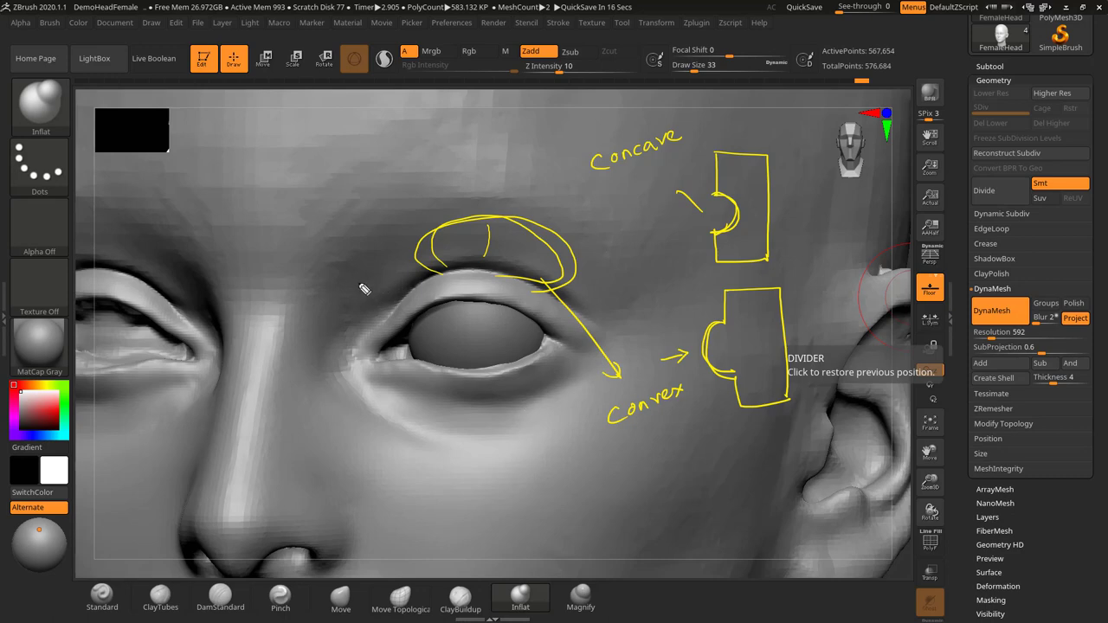
mouse_move(403, 270)
mouse_down()
mouse_move(350, 294)
mouse_move(548, 176)
mouse_up()
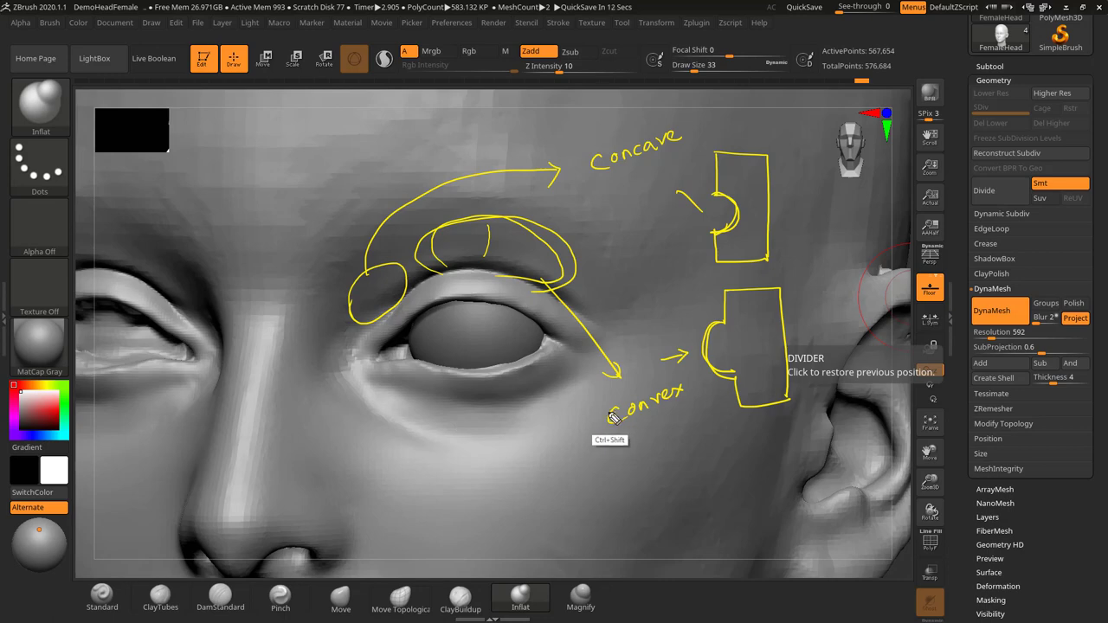
key(ctrl+shift+1)
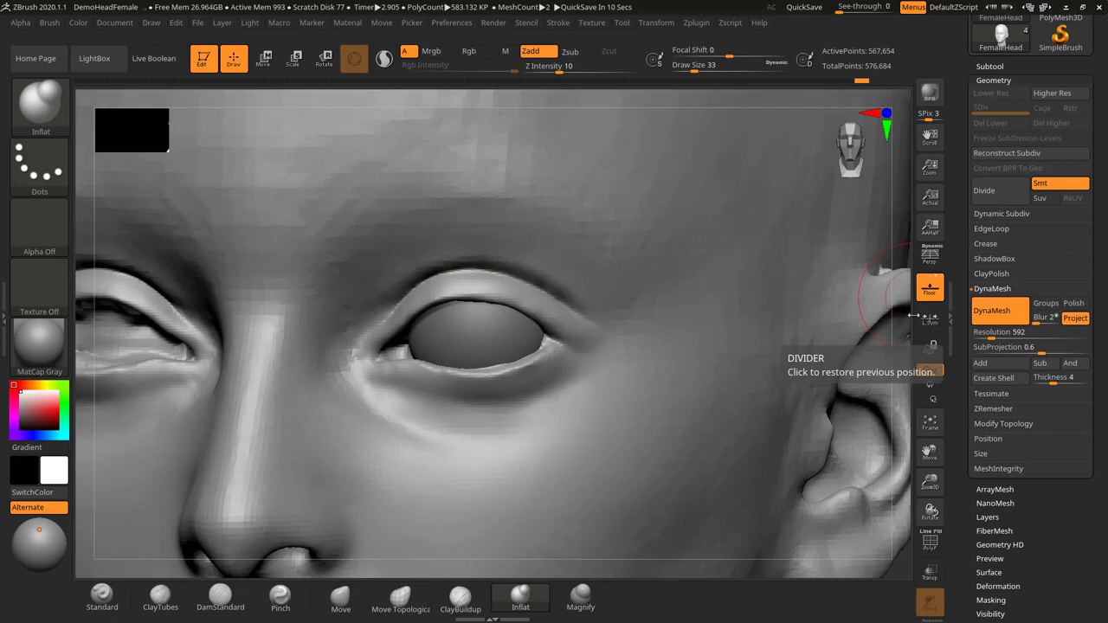
Build up the convex fold above the outer part of the upper lid with the Inflat brush at draw size 41
drag(905, 313, 897, 286)
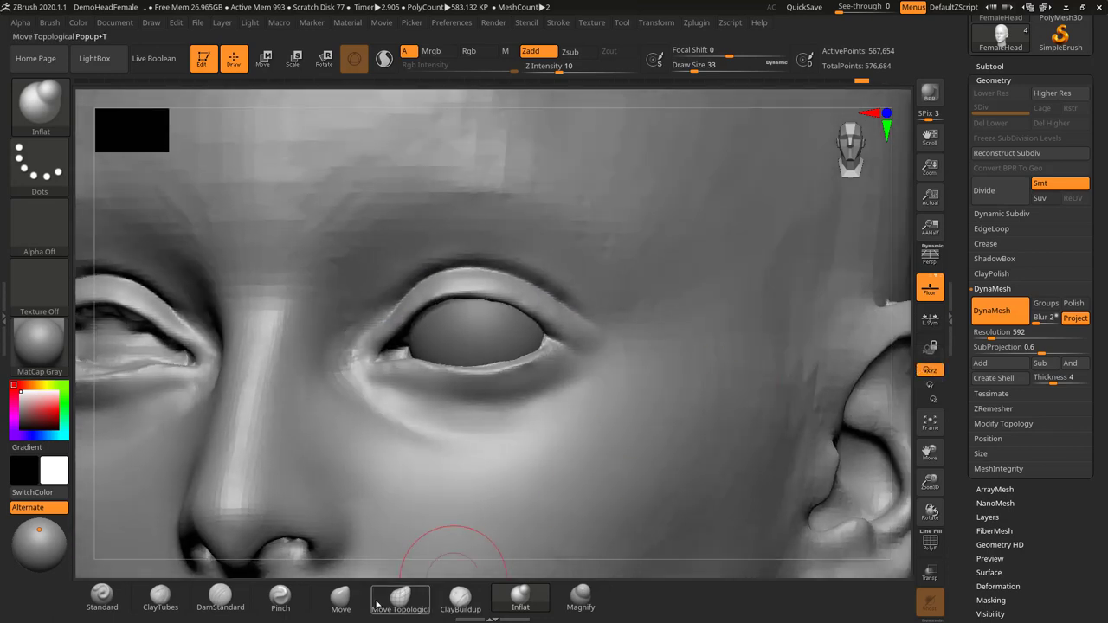
click(160, 596)
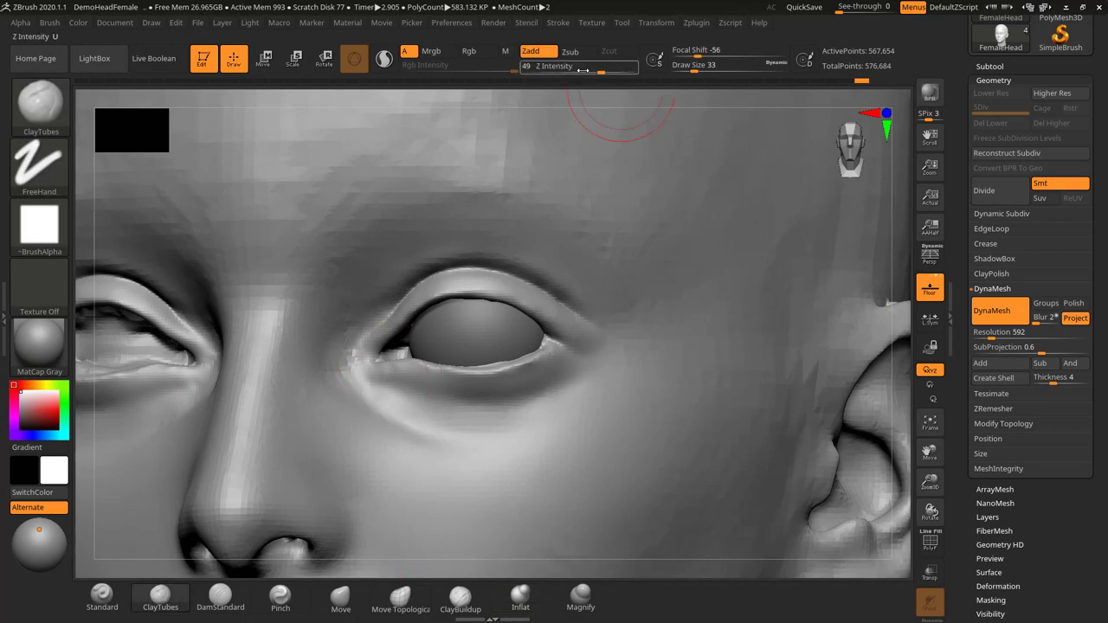
click(520, 595)
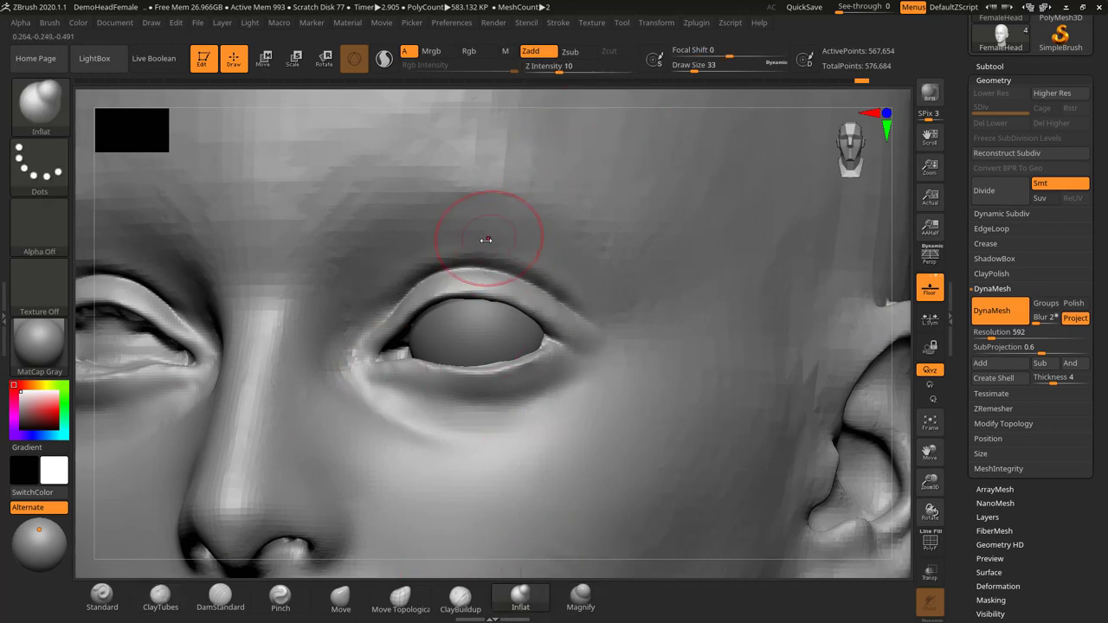
key(s)
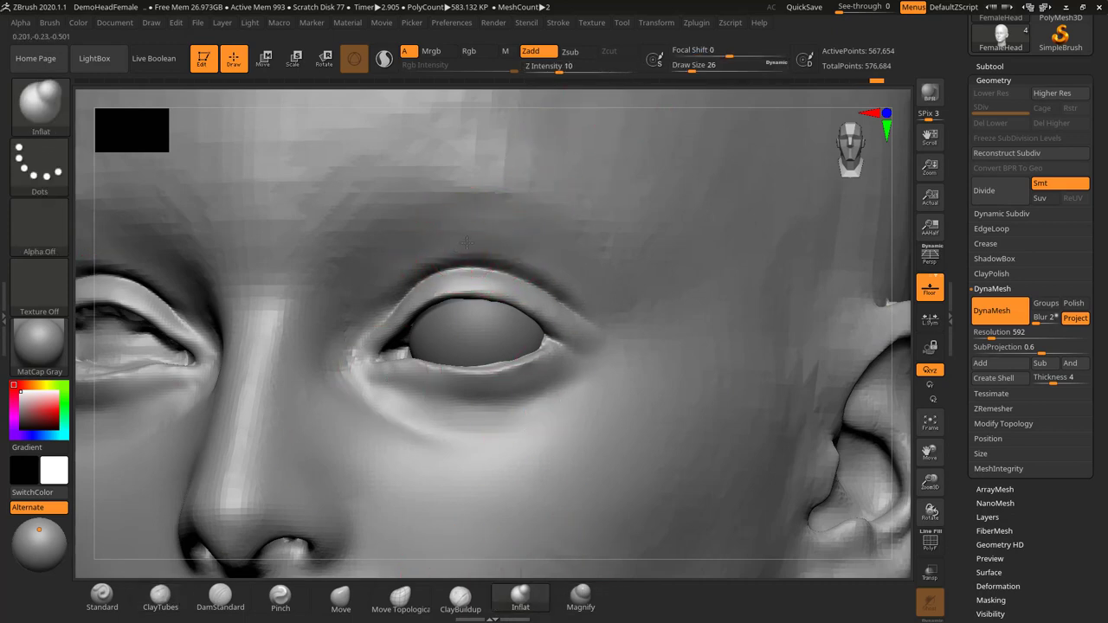
key(s)
drag(464, 245, 462, 245)
click(459, 245)
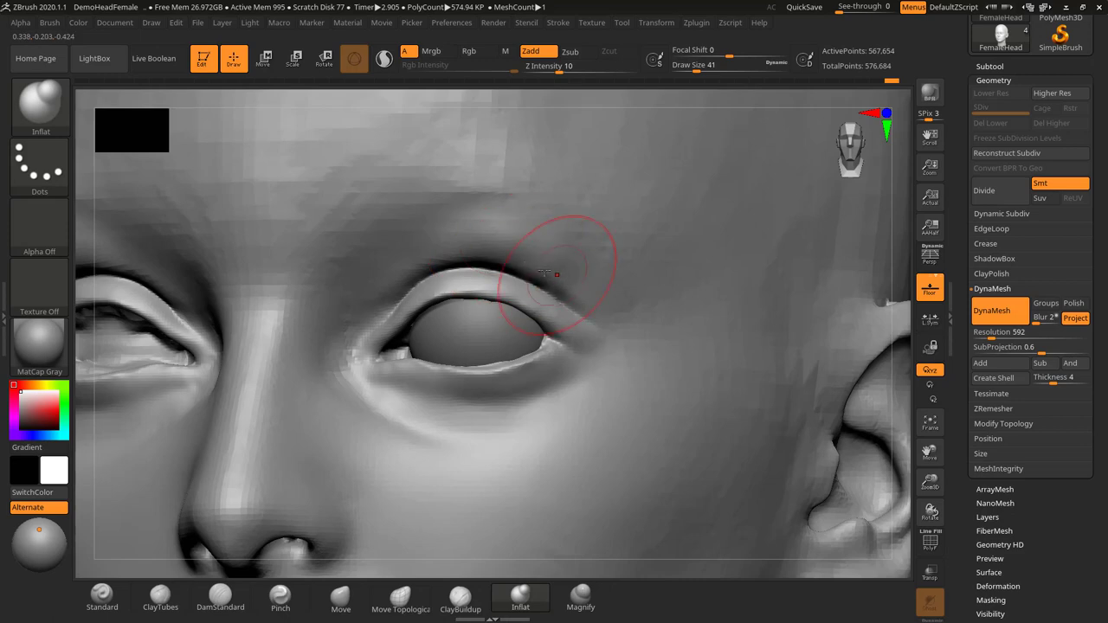
mouse_move(504, 240)
mouse_down()
mouse_move(559, 269)
mouse_move(565, 258)
mouse_up()
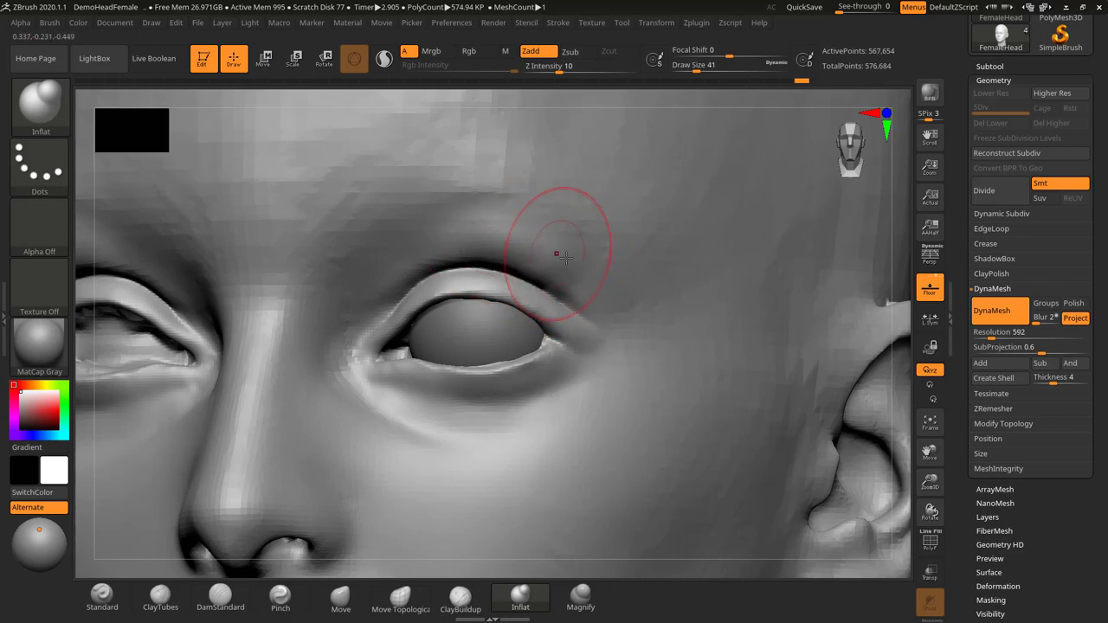
key(ctrl+shift+z)
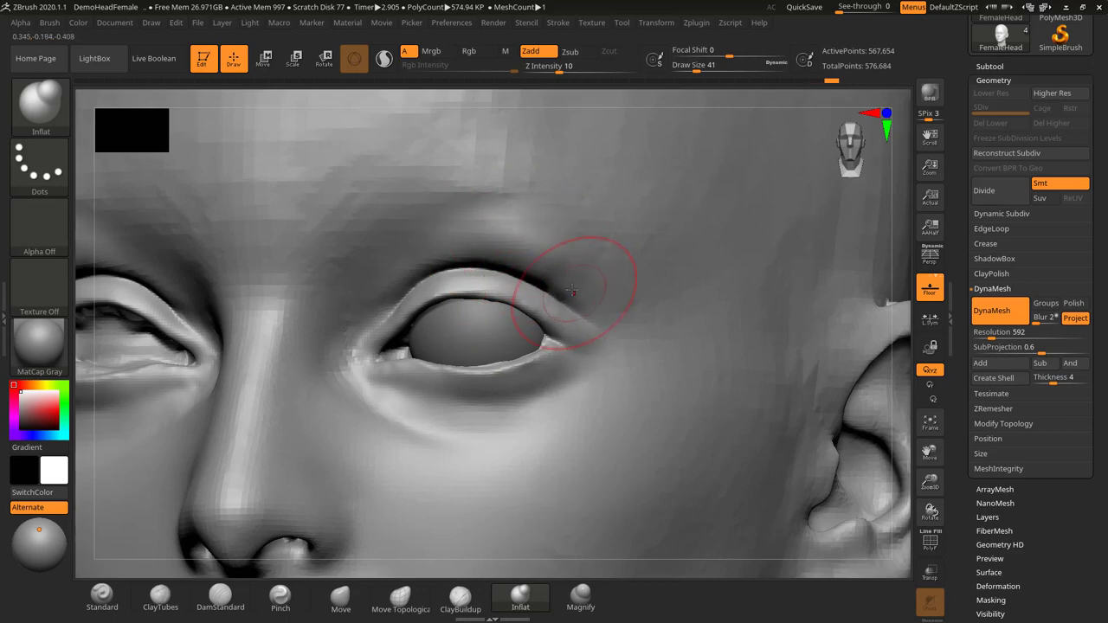
Set the Inflat draw size to 37 and swell the fold along the crease from mid-lid to the outer corner
key(s)
drag(563, 283, 559, 283)
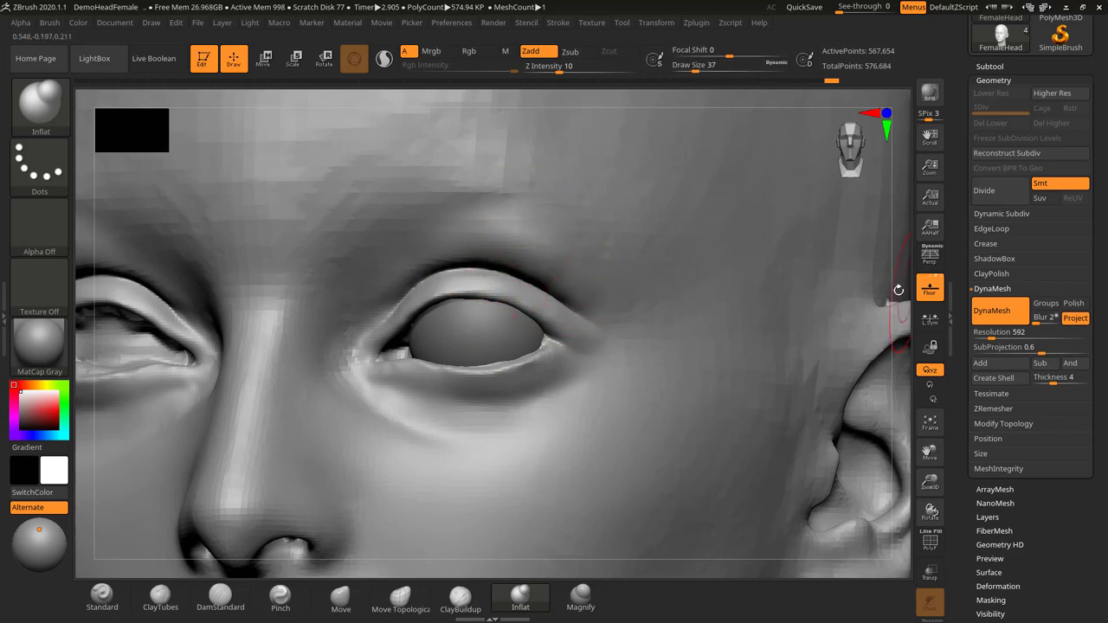
drag(898, 289, 814, 279)
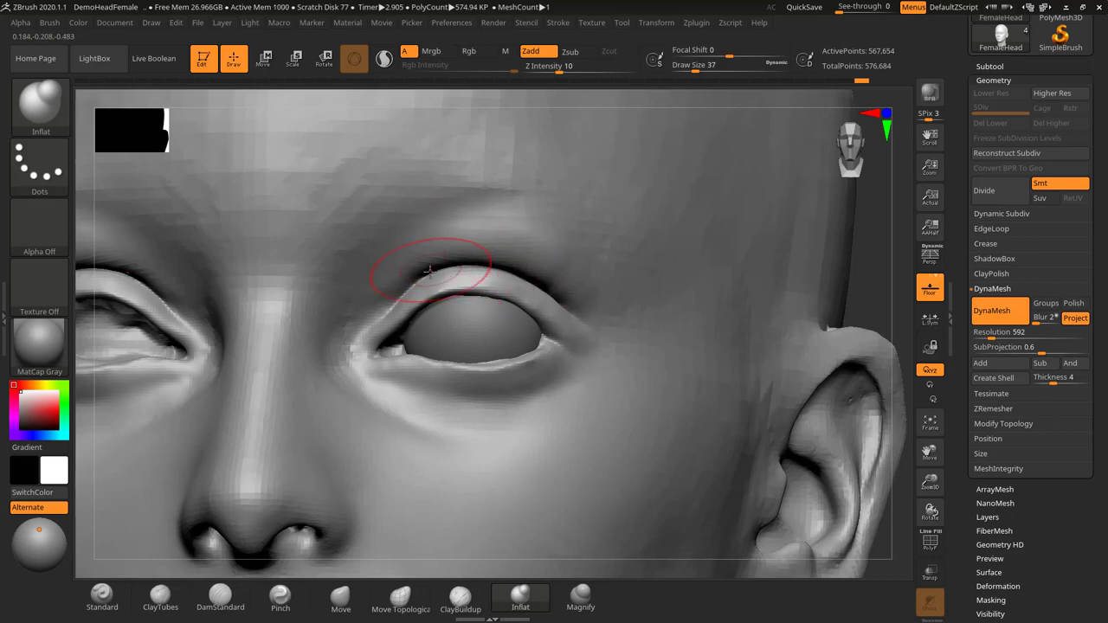
drag(888, 284, 887, 275)
drag(480, 277, 561, 291)
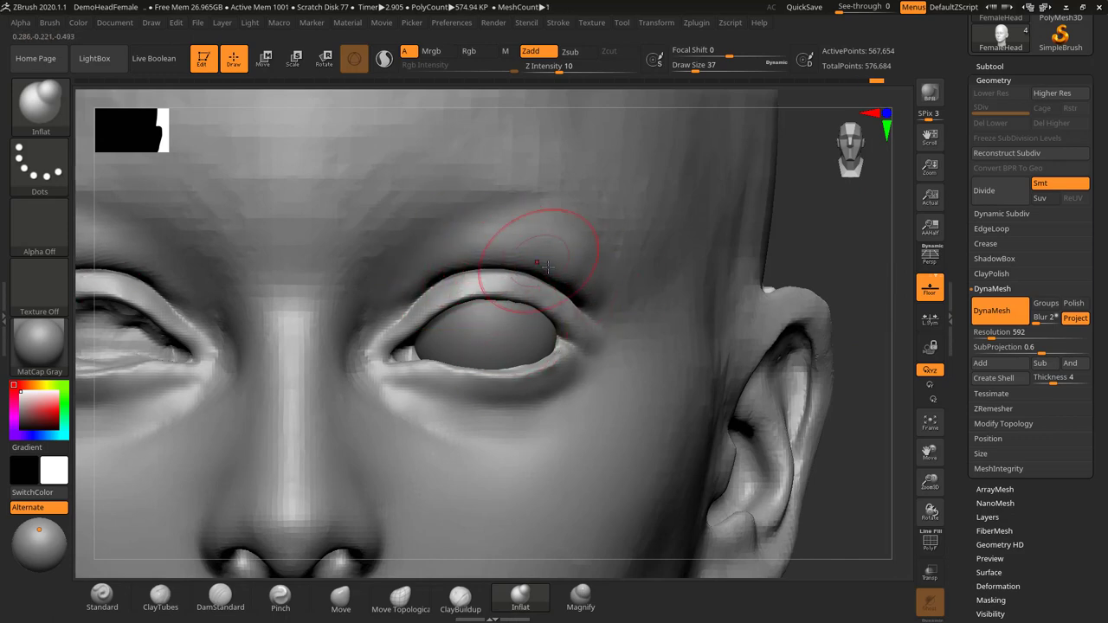
Set the draw size to 10 and mask the upper eyelid below its crease
mouse_move(854, 248)
mouse_down()
mouse_move(853, 222)
mouse_move(836, 295)
mouse_up()
key(s)
mouse_move(476, 287)
mouse_down()
mouse_move(421, 315)
mouse_move(452, 293)
mouse_move(507, 294)
mouse_move(486, 304)
mouse_move(568, 336)
mouse_move(581, 359)
mouse_up()
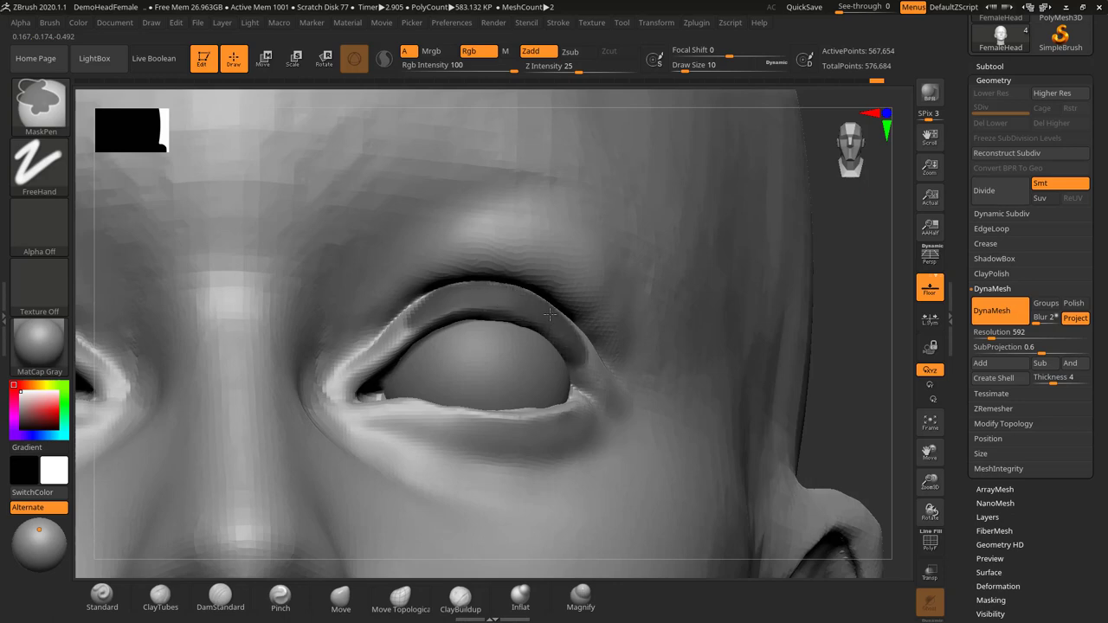
drag(841, 299, 840, 248)
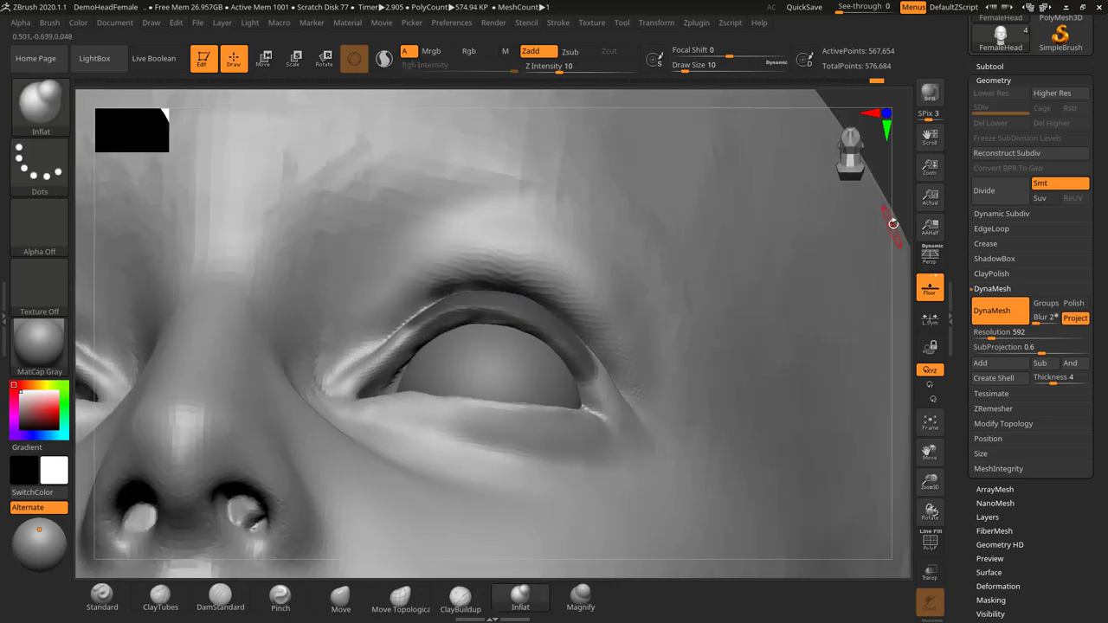
alt+drag(906, 224, 905, 286)
mouse_move(433, 345)
ctrl+mouse_down()
mouse_move(516, 311)
mouse_move(578, 325)
mouse_move(731, 437)
mouse_move(708, 370)
mouse_move(721, 435)
ctrl+mouse_up()
mouse_move(437, 361)
ctrl+mouse_down()
mouse_move(403, 354)
mouse_move(438, 376)
ctrl+mouse_up()
Enlarge the mask brush to draw size 29 and mask the lower eyelid and the inner part of the upper lid
key(s)
ctrl+drag(410, 460, 479, 437)
mouse_move(502, 489)
ctrl+mouse_down()
mouse_move(371, 424)
mouse_move(680, 499)
mouse_move(758, 480)
mouse_move(763, 493)
ctrl+mouse_up()
mouse_move(421, 434)
ctrl+mouse_down()
mouse_move(341, 437)
mouse_move(367, 372)
ctrl+mouse_up()
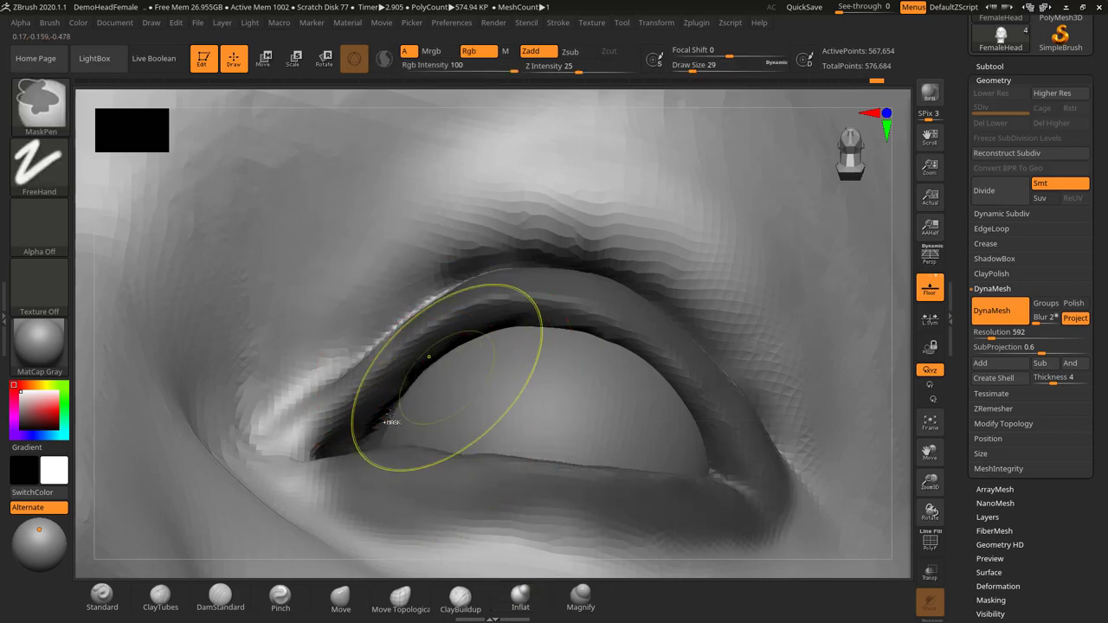
Reduce the mask brush to draw size 10 and refine the mask along the upper lid's crease edge down to the inner corner
key(s)
drag(466, 249, 452, 248)
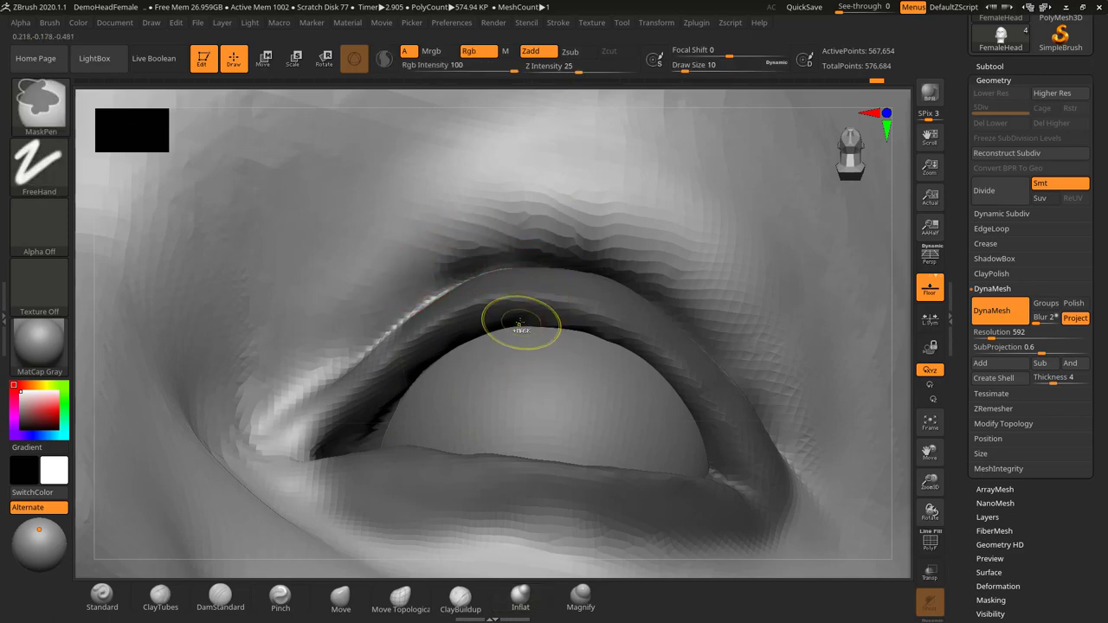
ctrl+drag(410, 286, 458, 258)
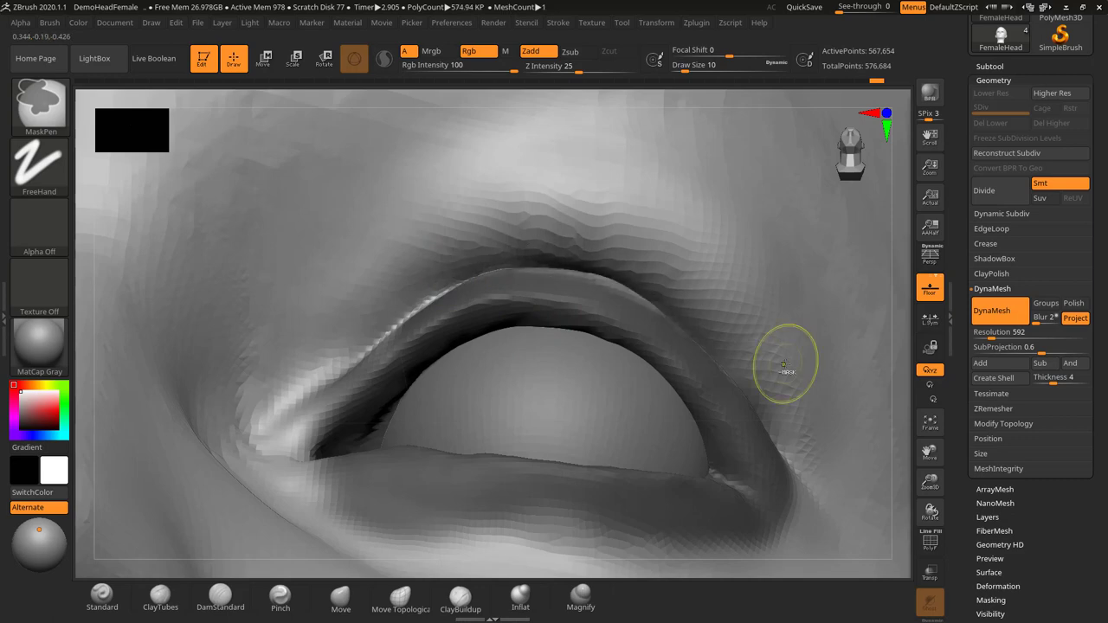
drag(898, 334, 897, 360)
key(ctrl)
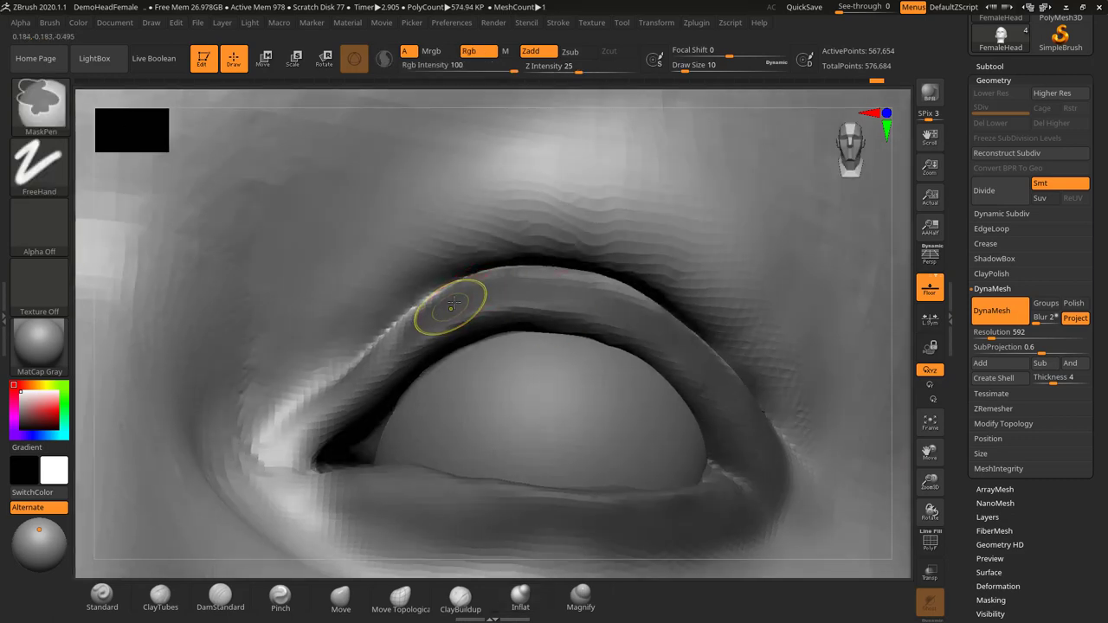
ctrl+drag(569, 295, 621, 298)
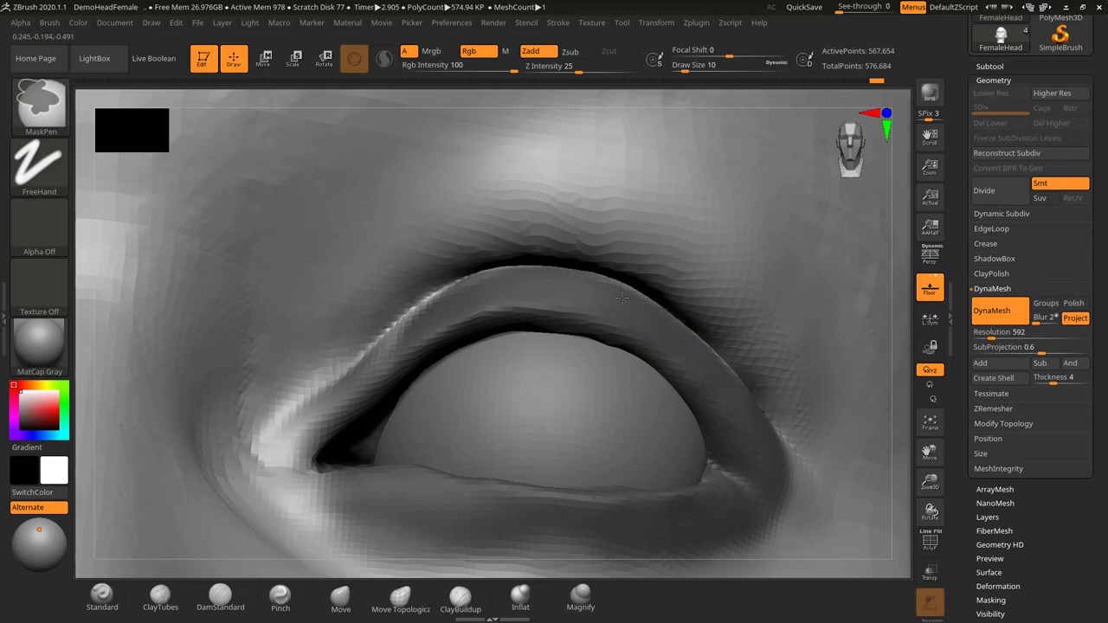
mouse_move(892, 335)
alt+mouse_down()
mouse_move(856, 309)
mouse_move(888, 326)
mouse_move(892, 345)
alt+mouse_up()
key(ctrl)
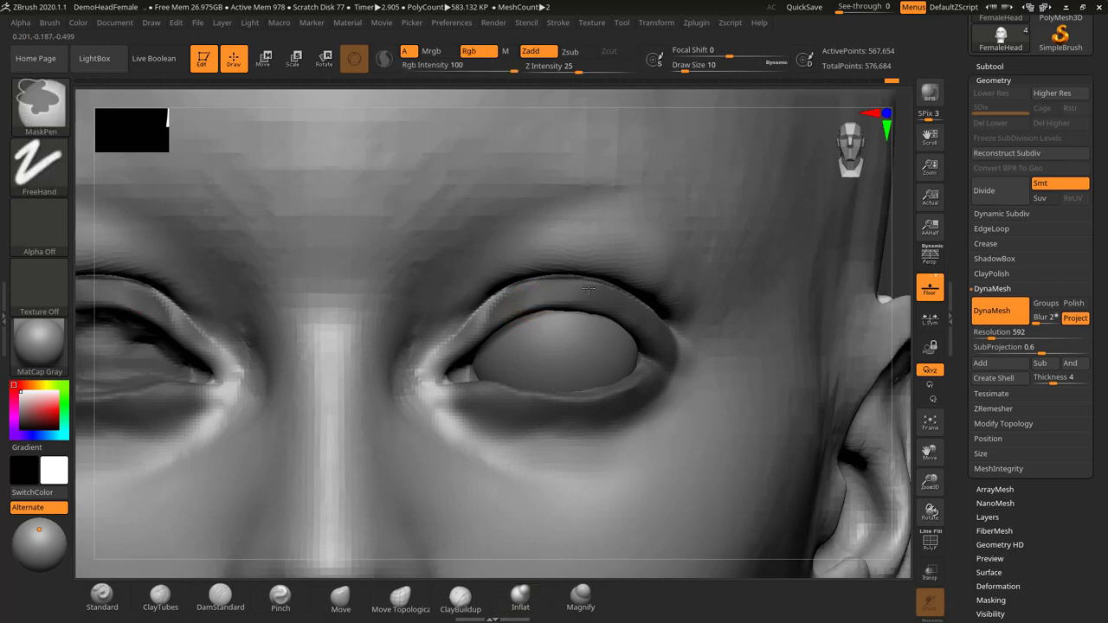
mouse_move(538, 293)
ctrl+mouse_down()
mouse_move(475, 325)
mouse_move(491, 306)
mouse_move(439, 354)
ctrl+mouse_up()
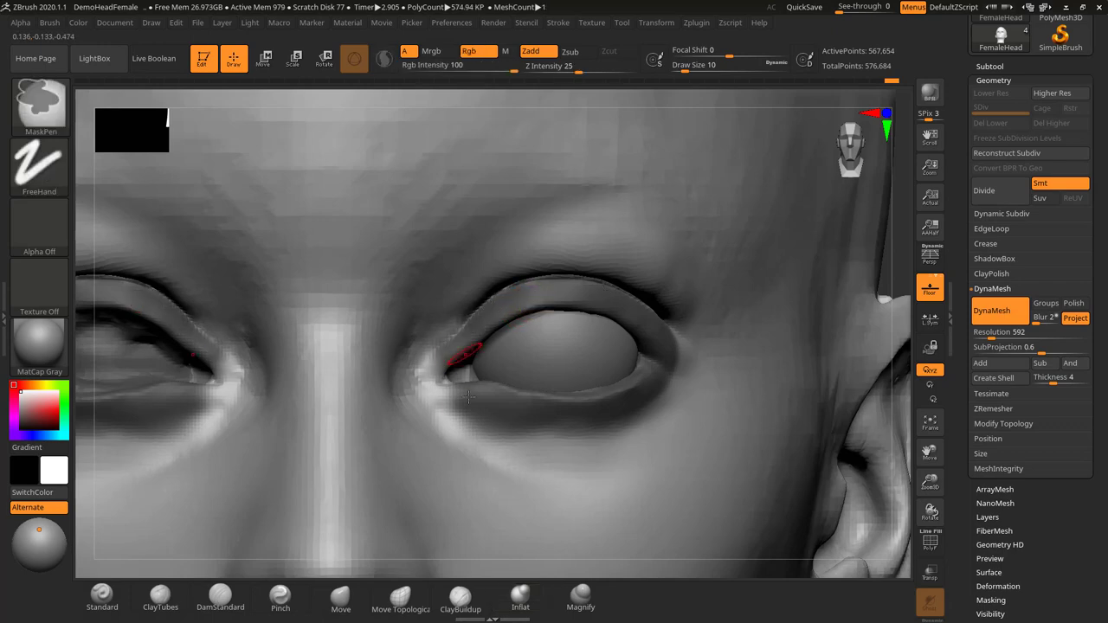
Lower the fold over the masked upper lid using the Move brush at draw size 55, reducing the size to 37
click(356, 601)
key(s)
drag(556, 283, 575, 279)
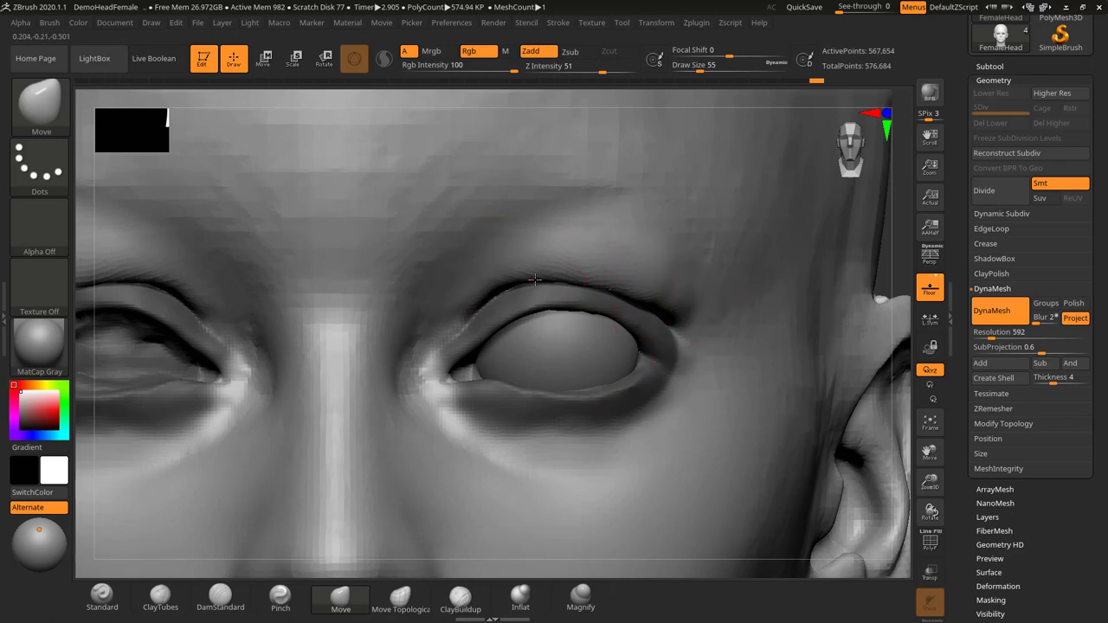
key(s)
drag(603, 283, 598, 285)
key(bracketleft)
key(bracketleft)
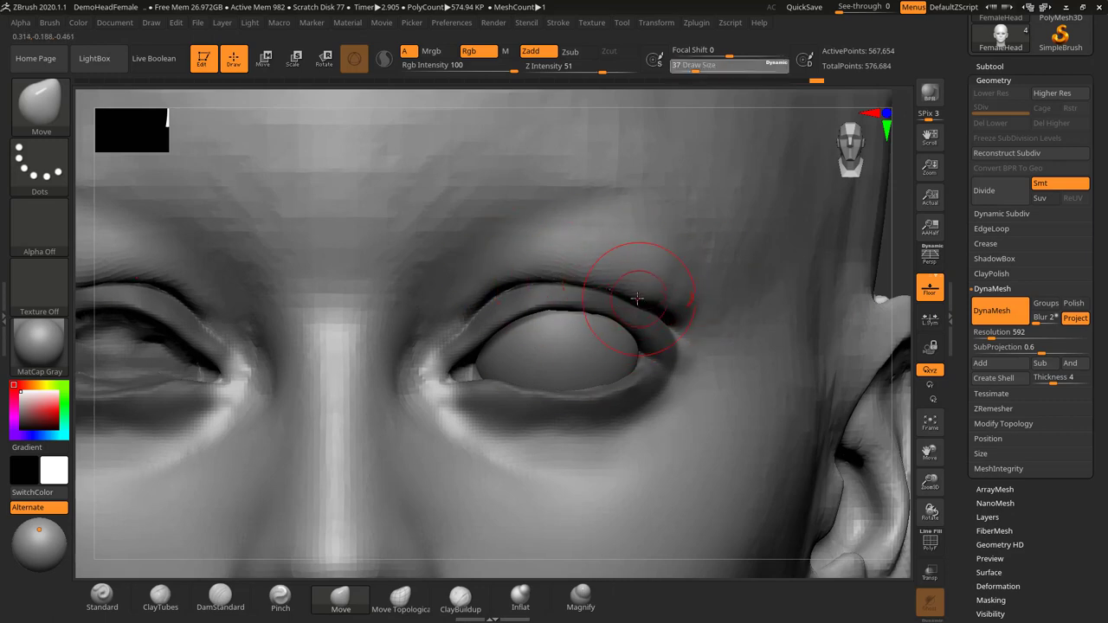
Refine the fold's overhanging edge along the upper lid with the Move brush at draw sizes 28 and 12
alt+drag(897, 284, 810, 287)
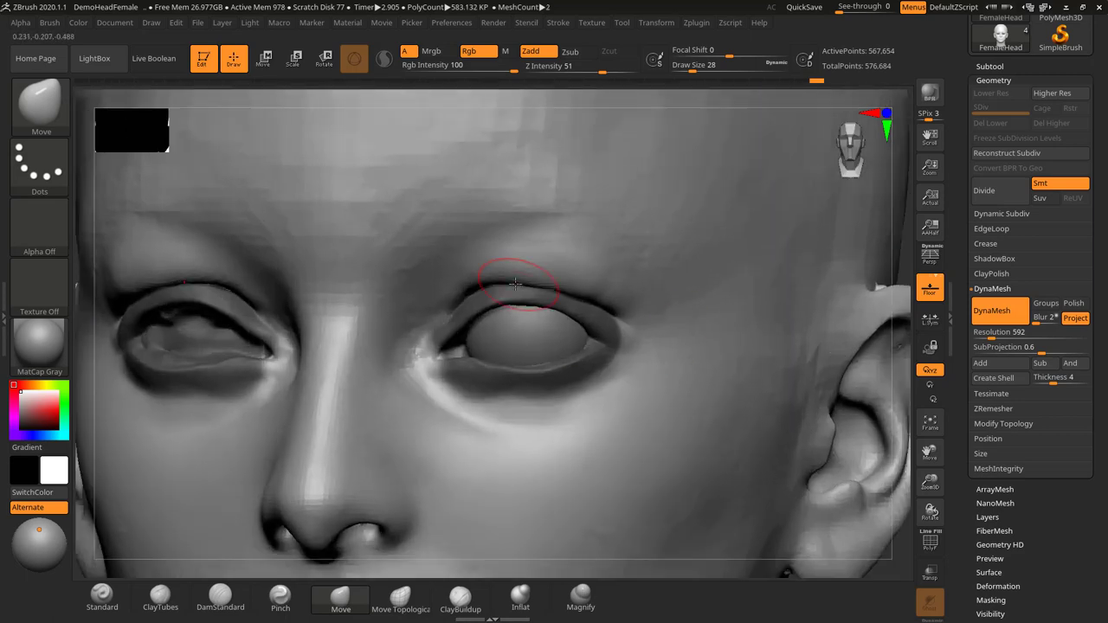
key(shift)
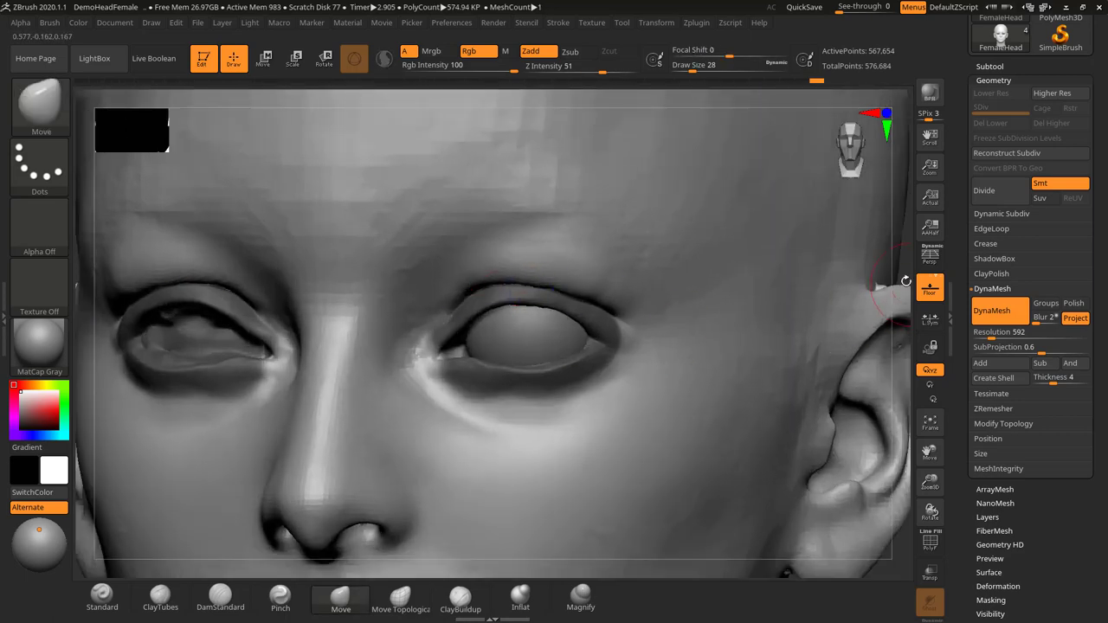
mouse_move(905, 282)
mouse_down()
mouse_move(901, 261)
mouse_move(900, 302)
mouse_up()
key(s)
drag(578, 283, 571, 299)
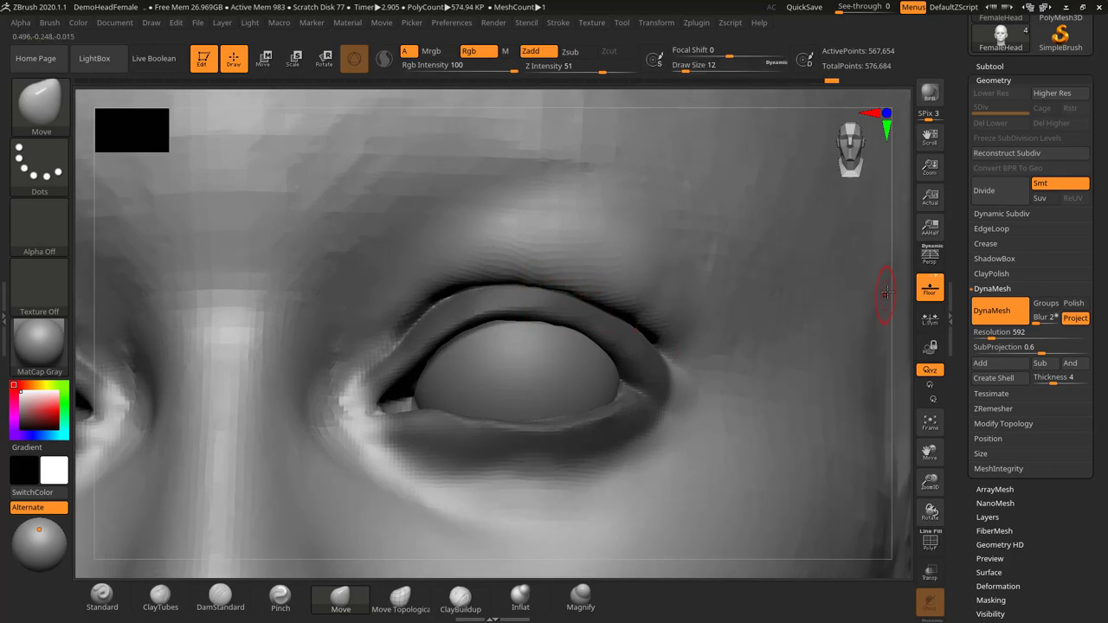
Adjust the upper lid fold with the Move brush at draw size 18 and clear the eyelid mask
mouse_move(906, 284)
alt+mouse_down()
mouse_move(826, 282)
mouse_move(845, 316)
mouse_move(836, 255)
mouse_move(824, 256)
alt+mouse_up()
key(s)
drag(538, 272, 542, 272)
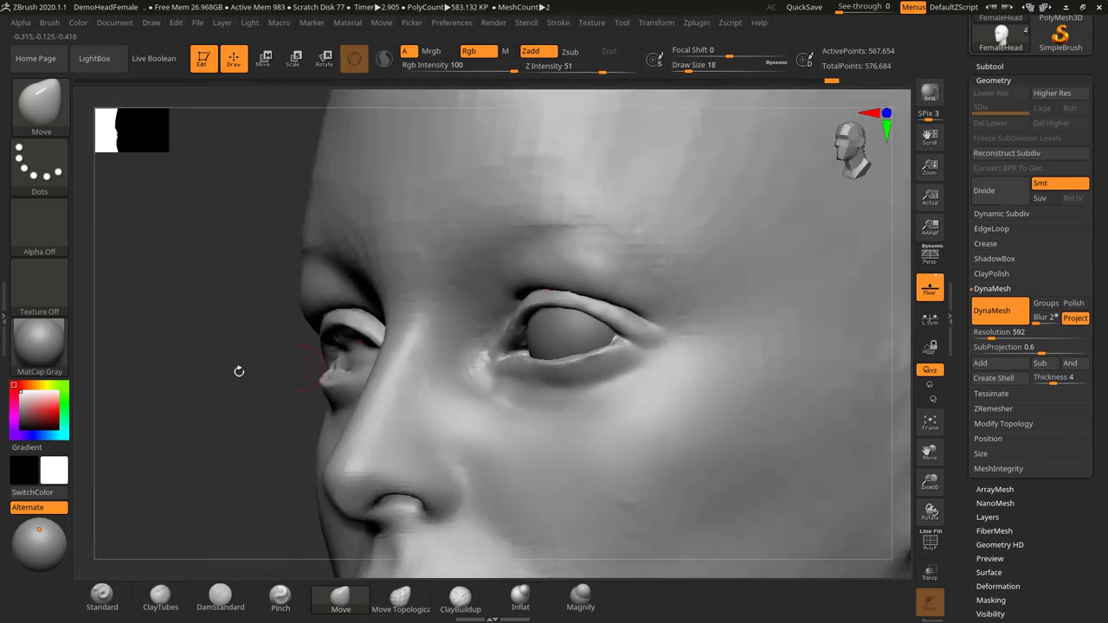
drag(132, 375, 179, 383)
alt+drag(802, 247, 827, 310)
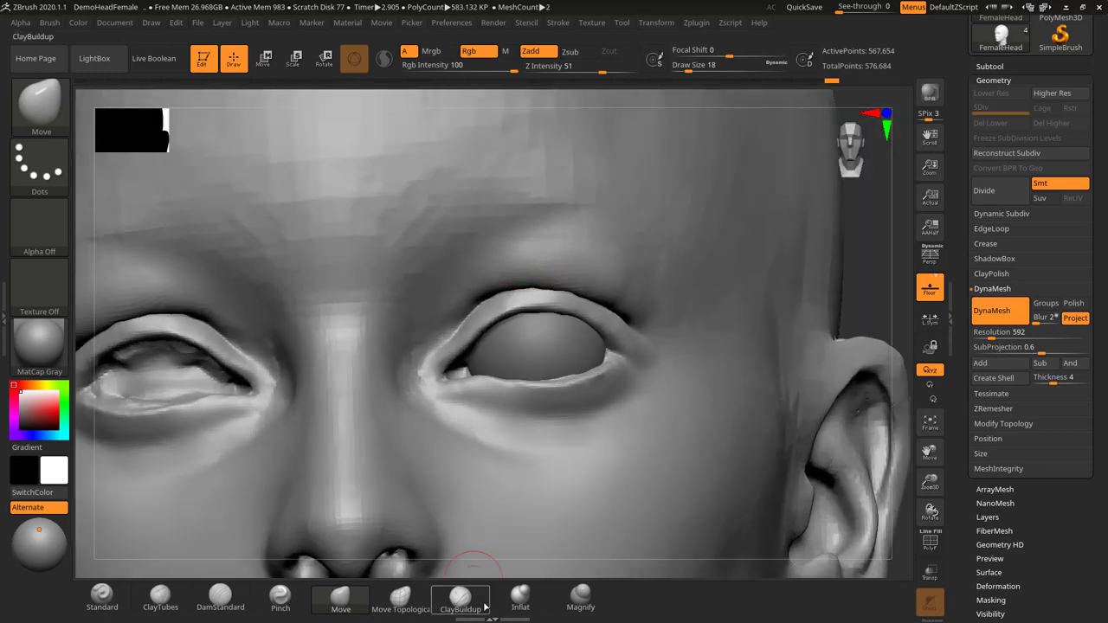
Inflate the areas above the inner corner and the outer upper lid fold with the Inflat brush at draw size 29
click(519, 597)
key(s)
mouse_move(441, 311)
mouse_down()
mouse_move(412, 350)
mouse_move(419, 330)
mouse_up()
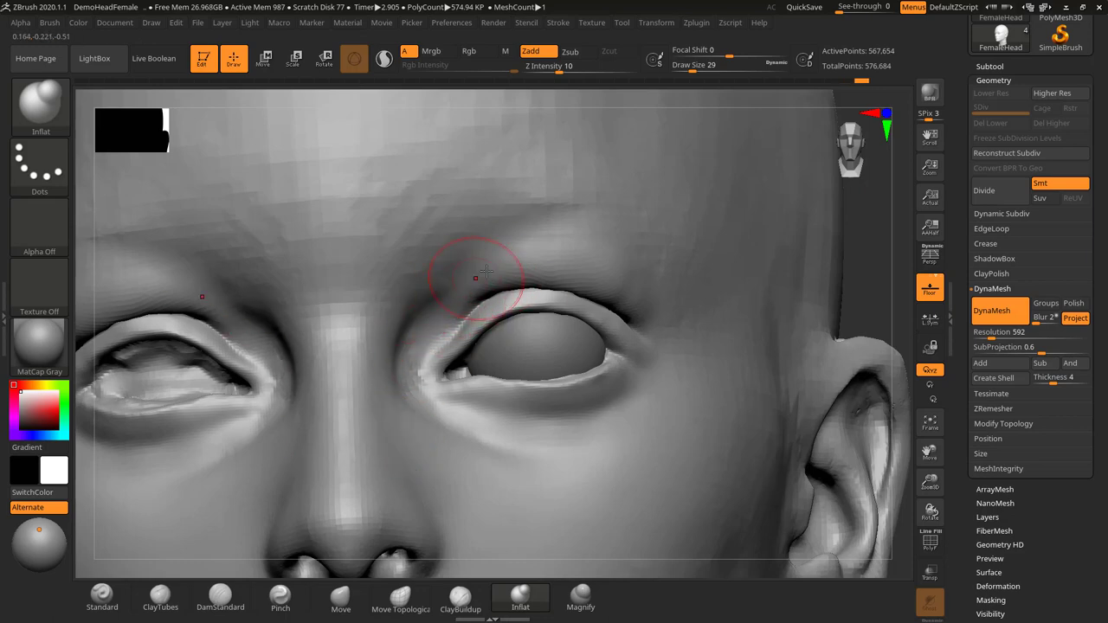
drag(552, 258, 600, 264)
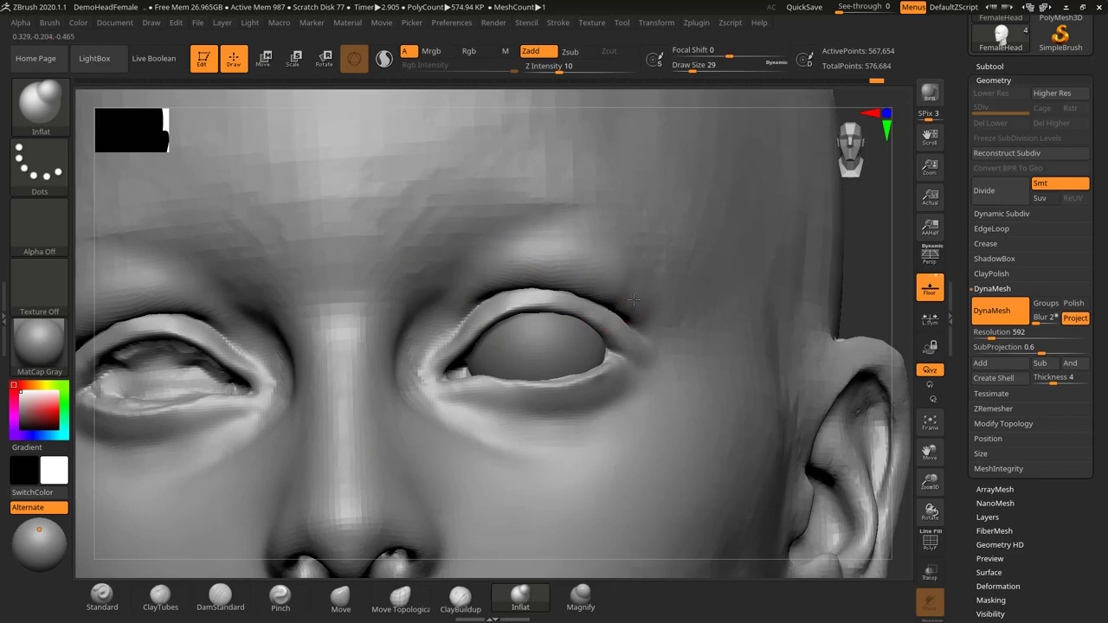
Smooth the outer end of the fold, the area beside the inner brow and the skin under the lower lid
key(shift)
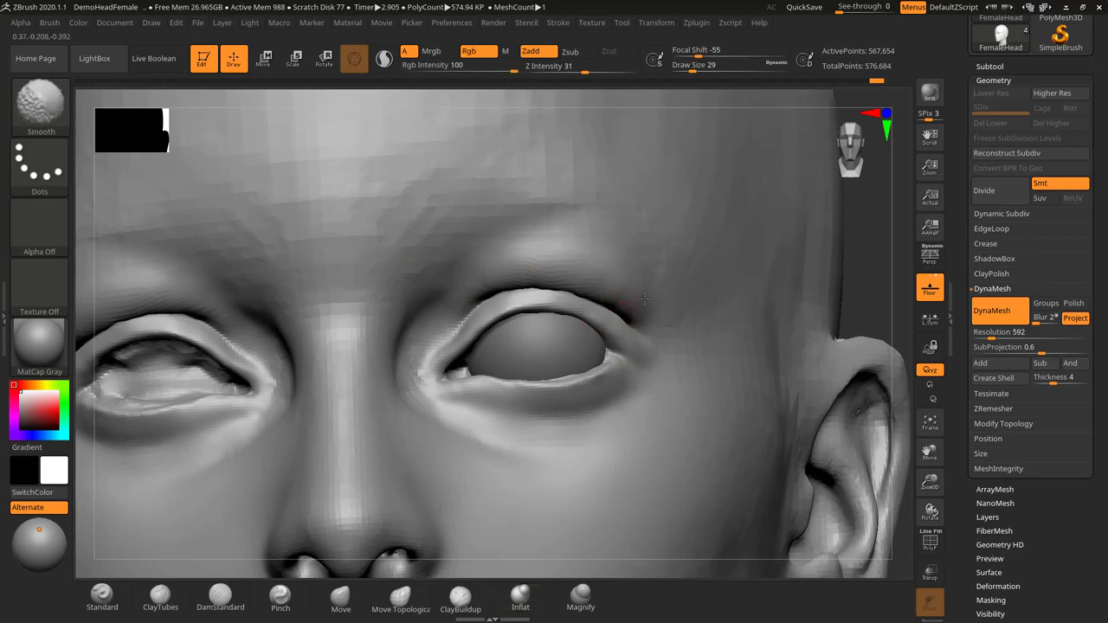
shift+drag(644, 299, 642, 303)
mouse_move(408, 286)
shift+mouse_down()
mouse_move(432, 272)
mouse_move(384, 270)
shift+mouse_up()
shift+drag(455, 407, 631, 445)
shift+drag(418, 419, 417, 426)
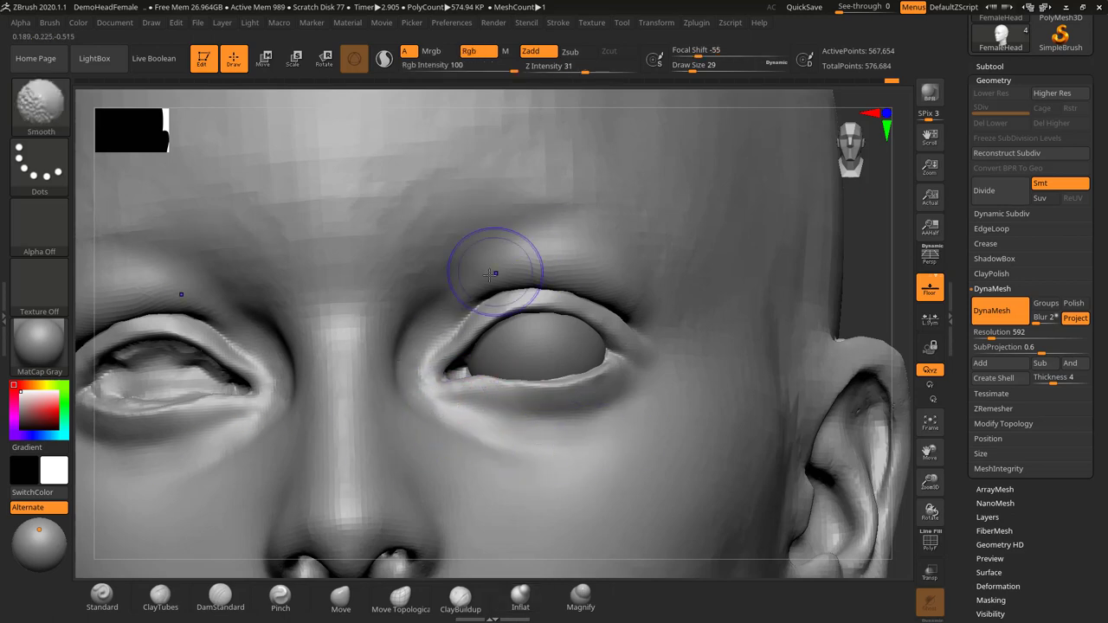
Carve along the upper lid just above its rim with the DamStandard brush at draw size 20
mouse_move(890, 265)
mouse_down()
mouse_move(853, 277)
mouse_move(871, 268)
mouse_up()
click(279, 597)
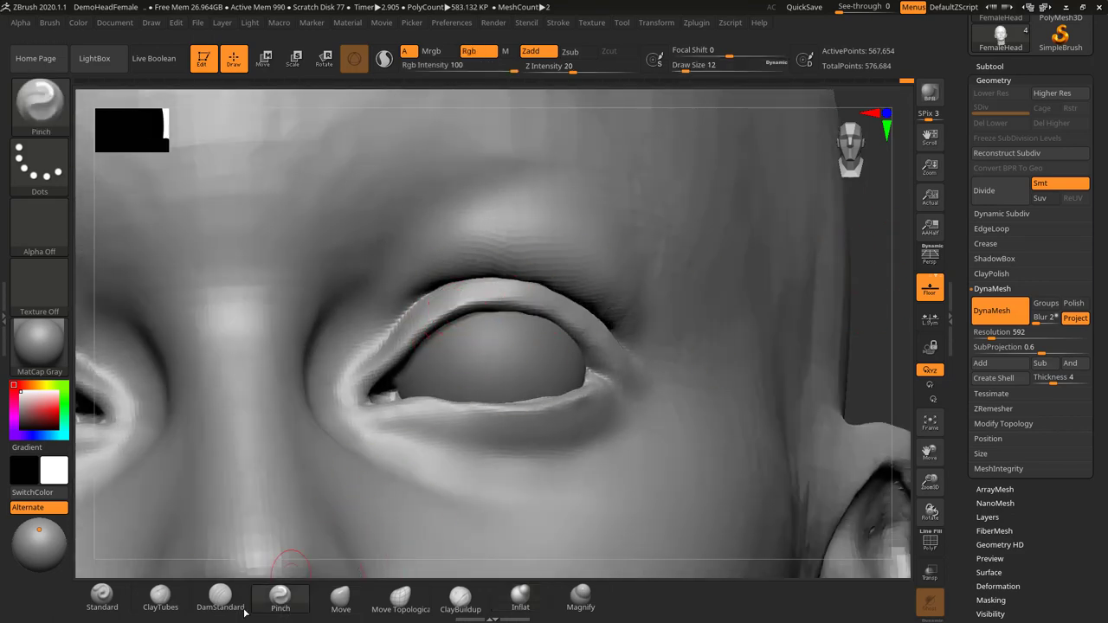
click(220, 595)
key(s)
drag(443, 319, 447, 318)
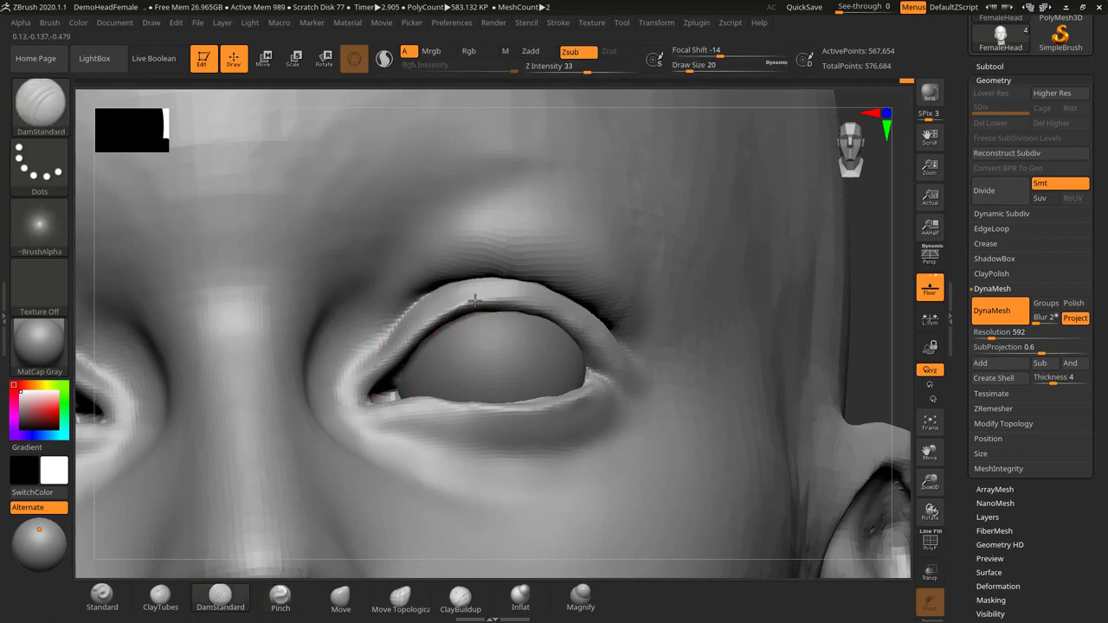
drag(501, 298, 550, 308)
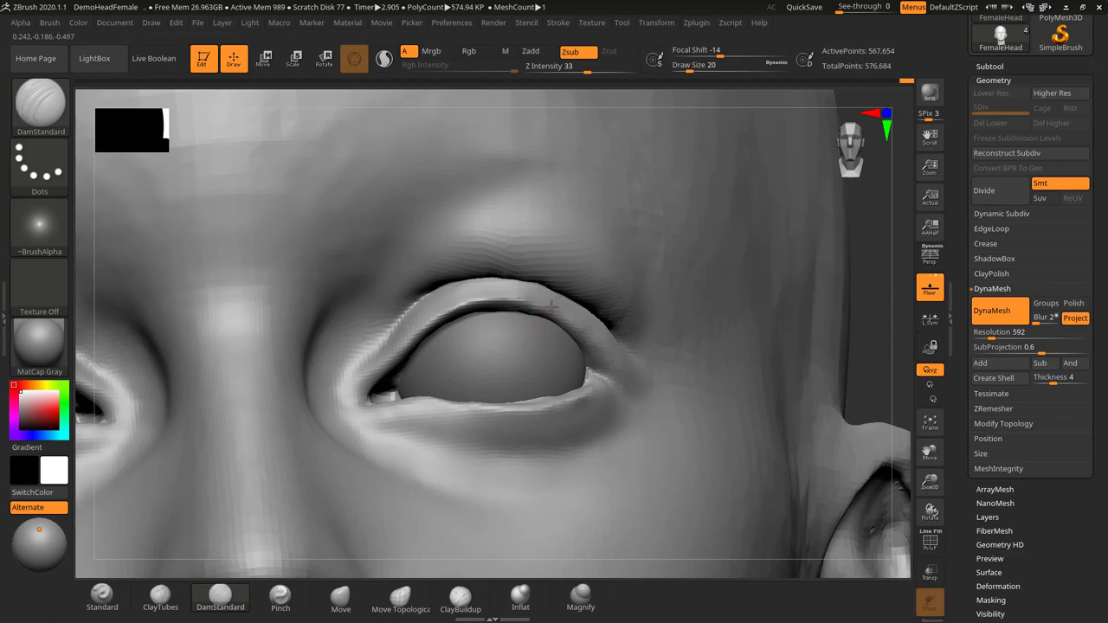
Toggle the Lazy Mouse stroke option for the DamStandard brush
click(559, 23)
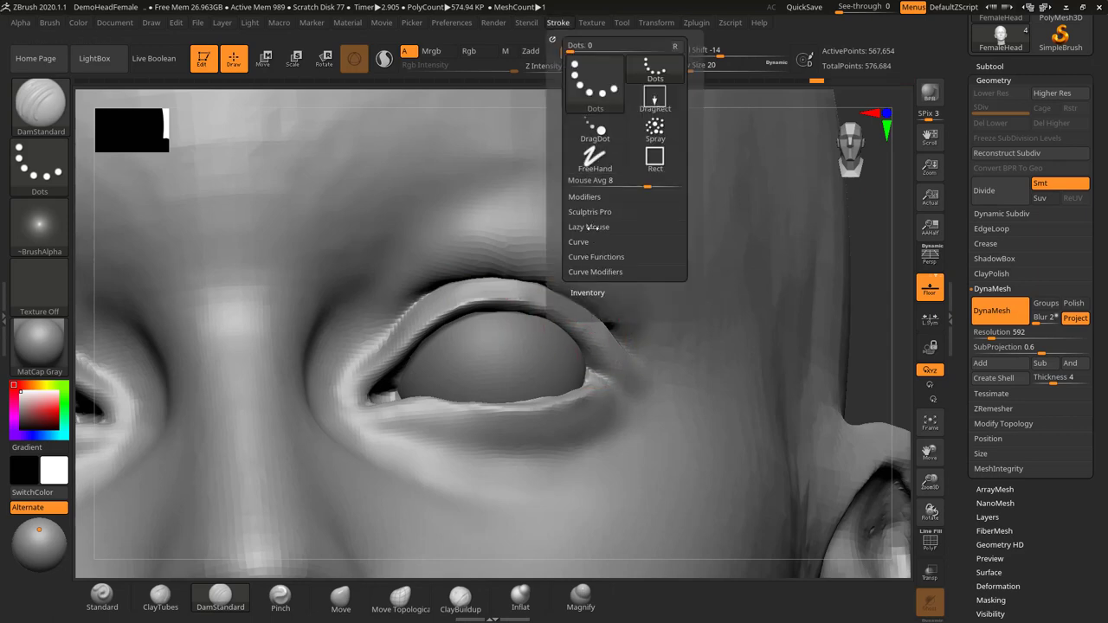
click(590, 227)
click(606, 242)
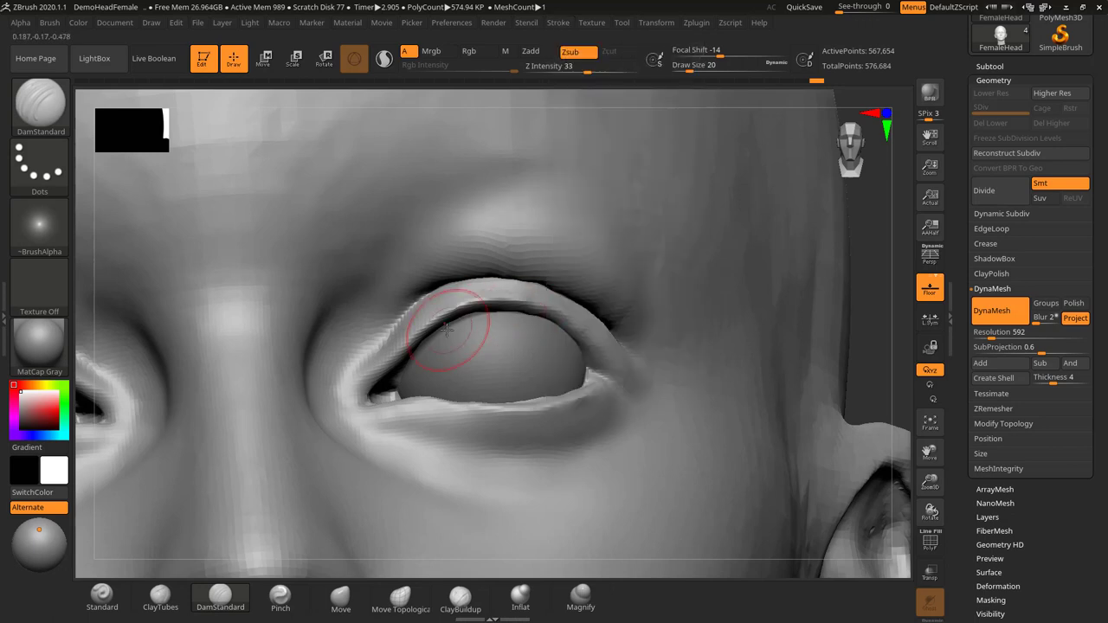
drag(464, 188, 639, 191)
key(ctrl+z)
mouse_move(448, 173)
mouse_down()
mouse_move(559, 188)
mouse_move(671, 233)
mouse_up()
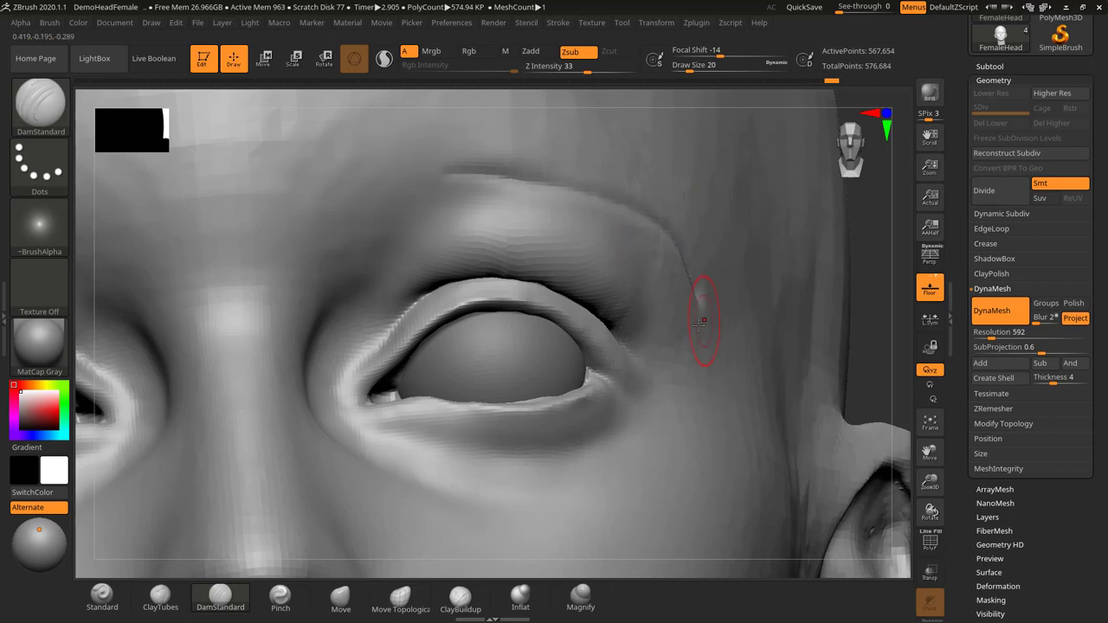
key(ctrl+z)
drag(404, 344, 443, 314)
key(ctrl+z)
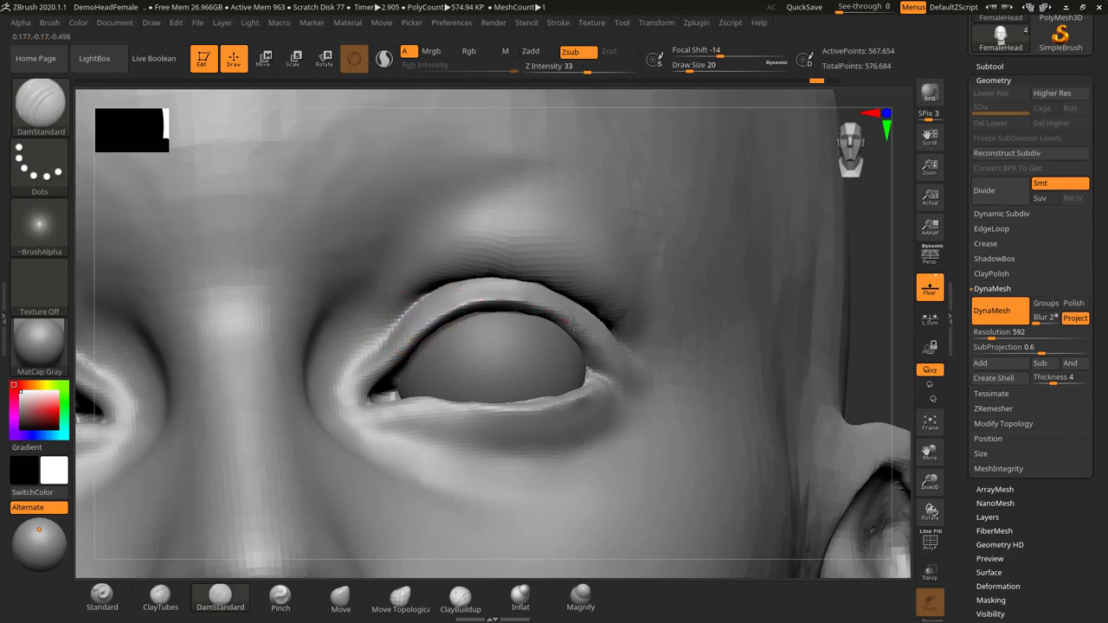
Smooth the upper lid's rim and carve along the outer half of the lower lid with the DamStandard brush
drag(873, 309, 854, 320)
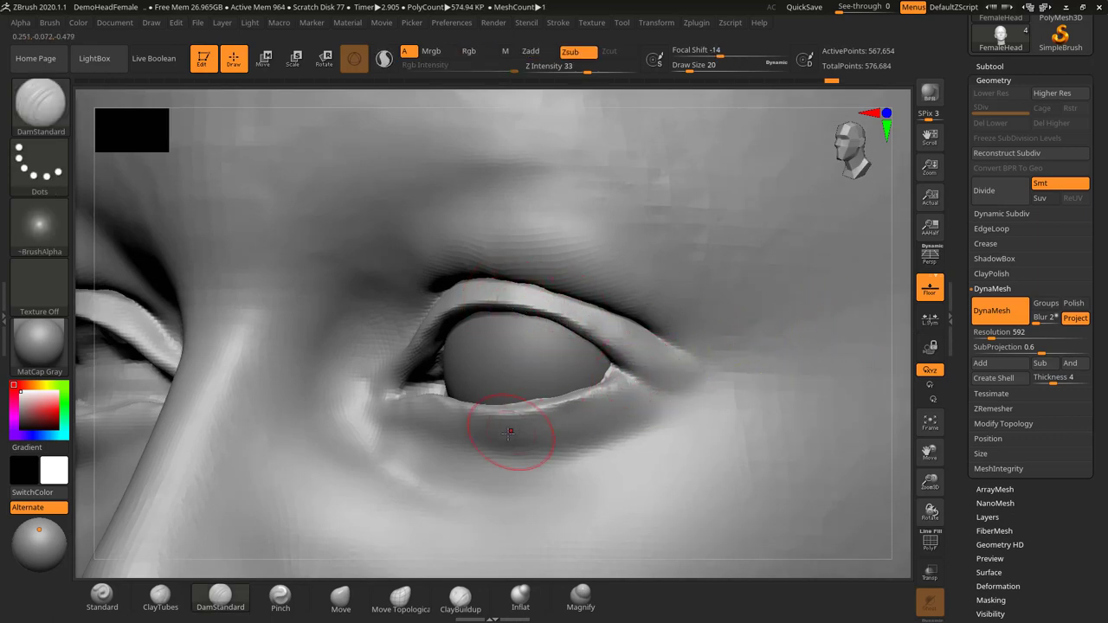
shift+drag(524, 295, 542, 301)
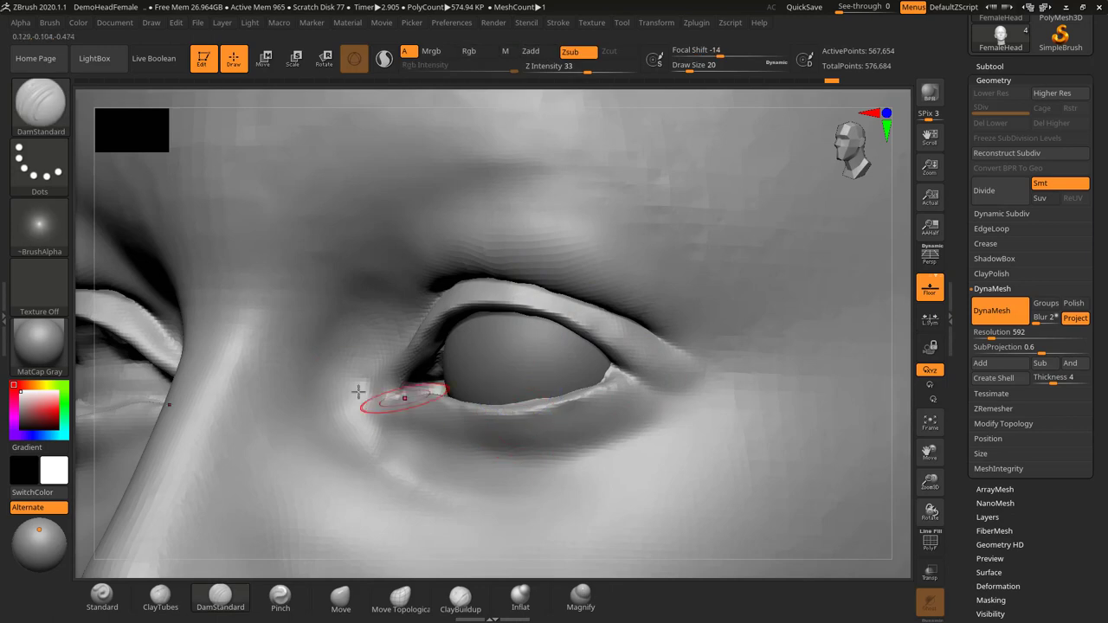
shift+drag(891, 302, 900, 333)
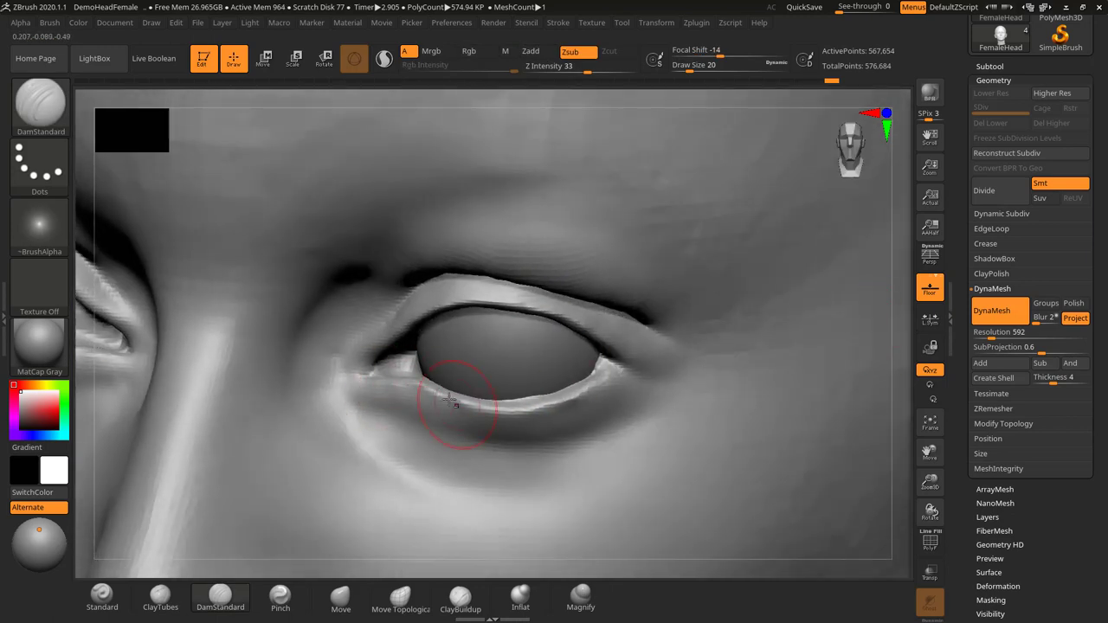
drag(509, 407, 621, 375)
key([)
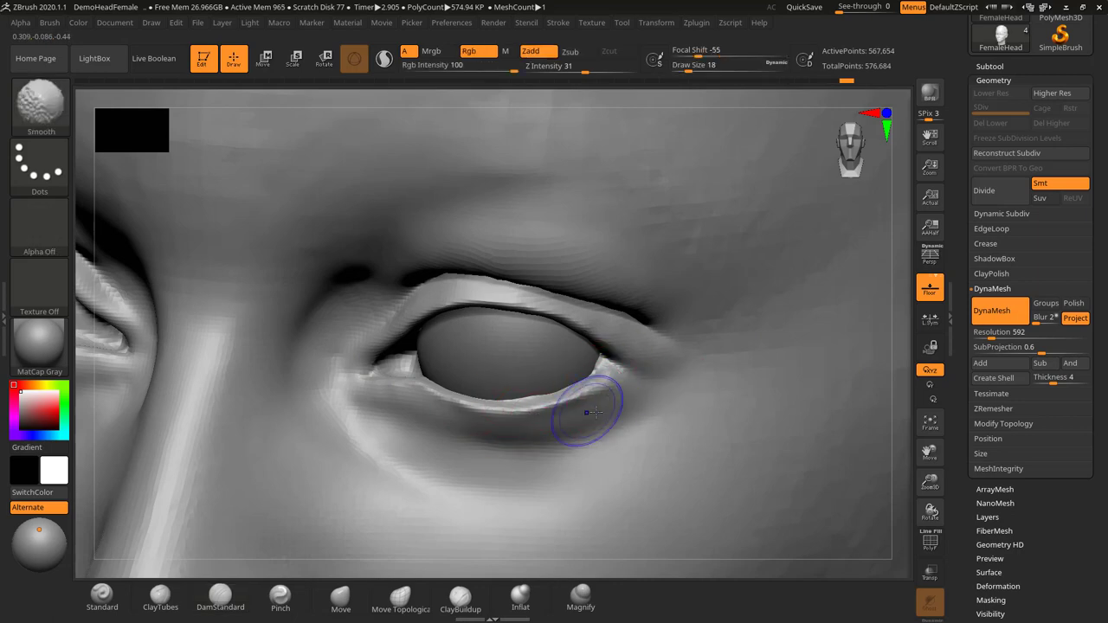
Smooth the lower lid beside the inner corner of the eye at draw size 18
key(f)
mouse_move(797, 294)
shift+mouse_down()
mouse_move(814, 292)
mouse_move(781, 314)
mouse_move(810, 318)
mouse_move(834, 304)
shift+mouse_up()
mouse_move(408, 377)
shift+mouse_down()
mouse_move(442, 386)
mouse_move(511, 366)
mouse_move(438, 380)
shift+mouse_up()
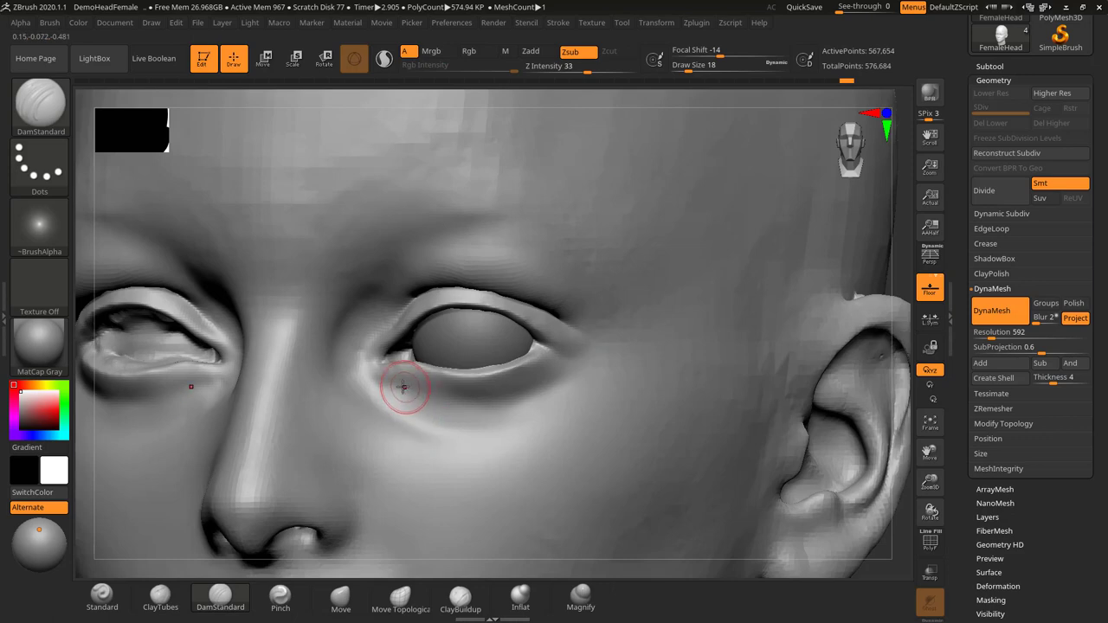
drag(394, 388, 508, 398)
key(ctrl+z)
drag(395, 387, 518, 398)
key(ctrl+z)
drag(446, 392, 522, 396)
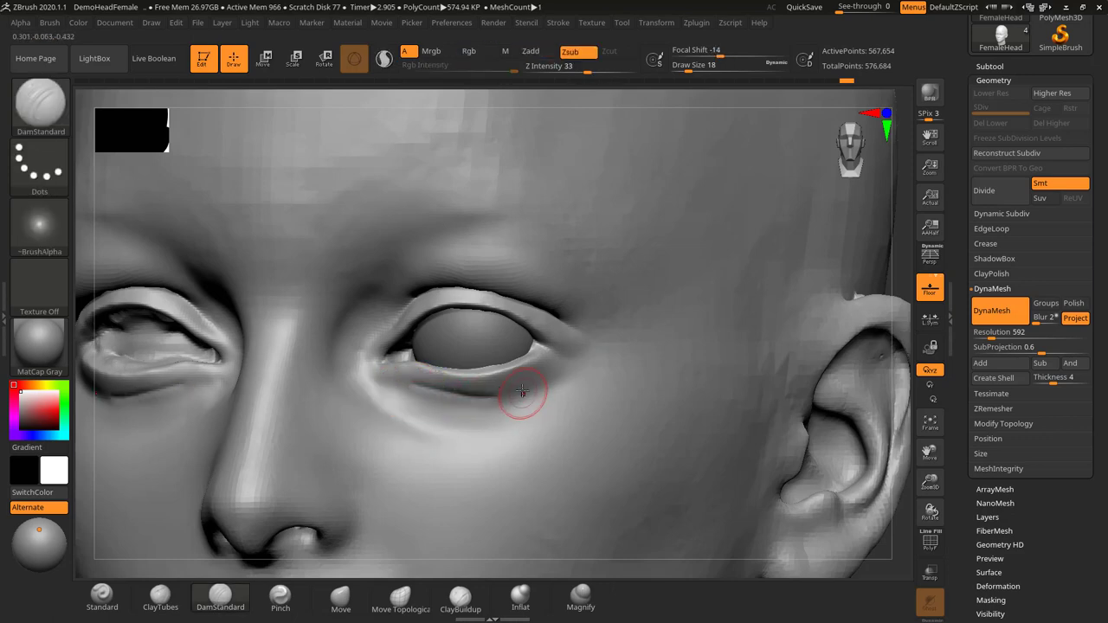
key(ctrl+z)
Carve a soft crease beneath the lower lid with the DamStandard brush at draw size 24 and smooth it
key(s)
drag(435, 393, 448, 394)
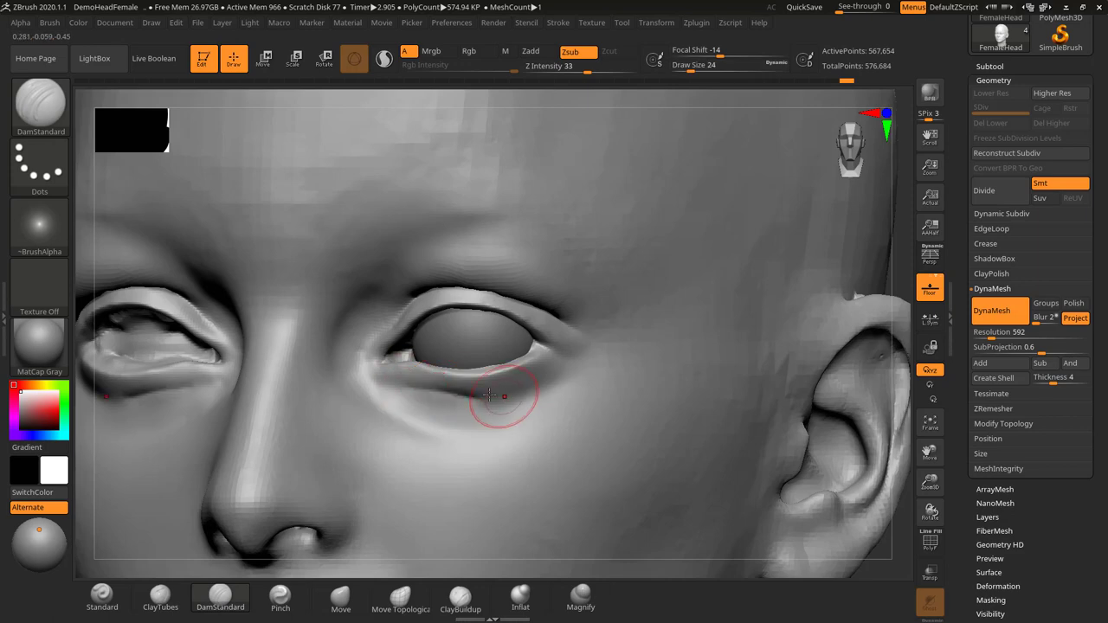
drag(882, 293, 904, 279)
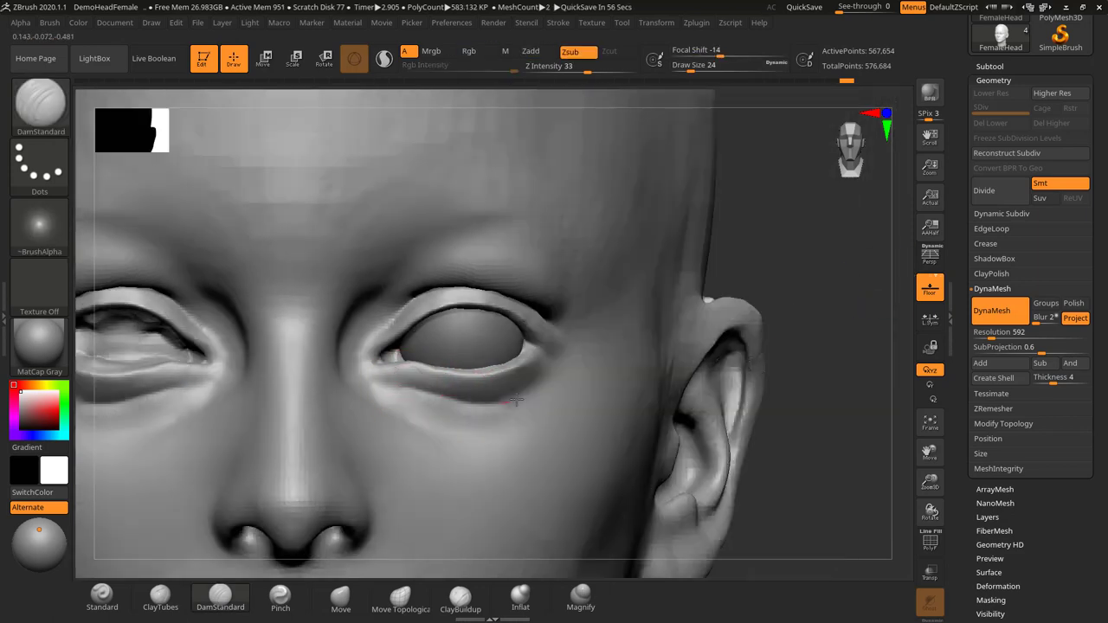
key(shift)
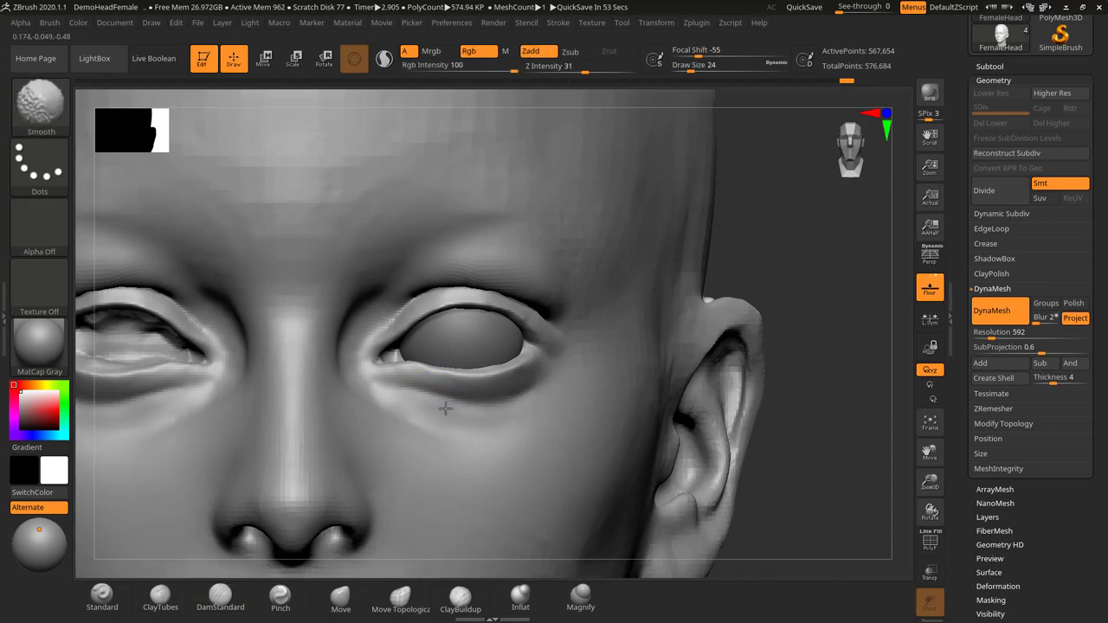
Rework and smooth the outer part of the crease beneath the lower lid at draw size 39
key(f)
mouse_move(729, 297)
mouse_down()
mouse_move(742, 315)
mouse_move(740, 368)
mouse_up()
drag(524, 379, 478, 412)
key(s)
mouse_move(501, 381)
mouse_down()
mouse_move(511, 381)
mouse_move(507, 400)
mouse_move(483, 412)
mouse_up()
key(shift)
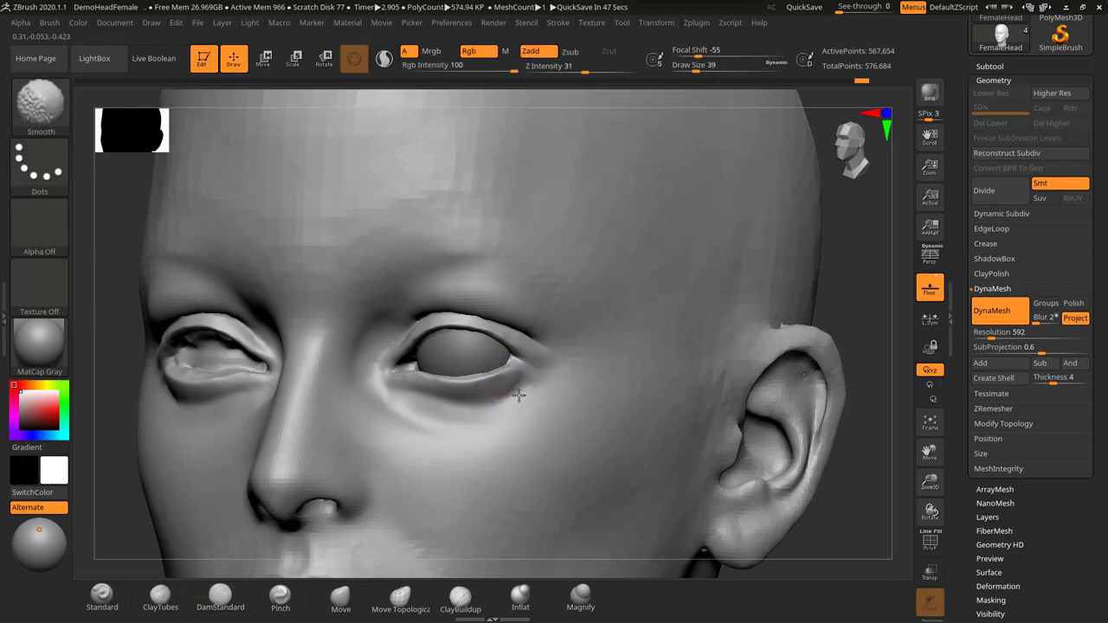
Carve from beneath the lower lid up around the outer eye corner at draw size 39 and smooth the result at size 33
mouse_move(898, 295)
mouse_down()
mouse_move(841, 322)
mouse_move(840, 359)
mouse_up()
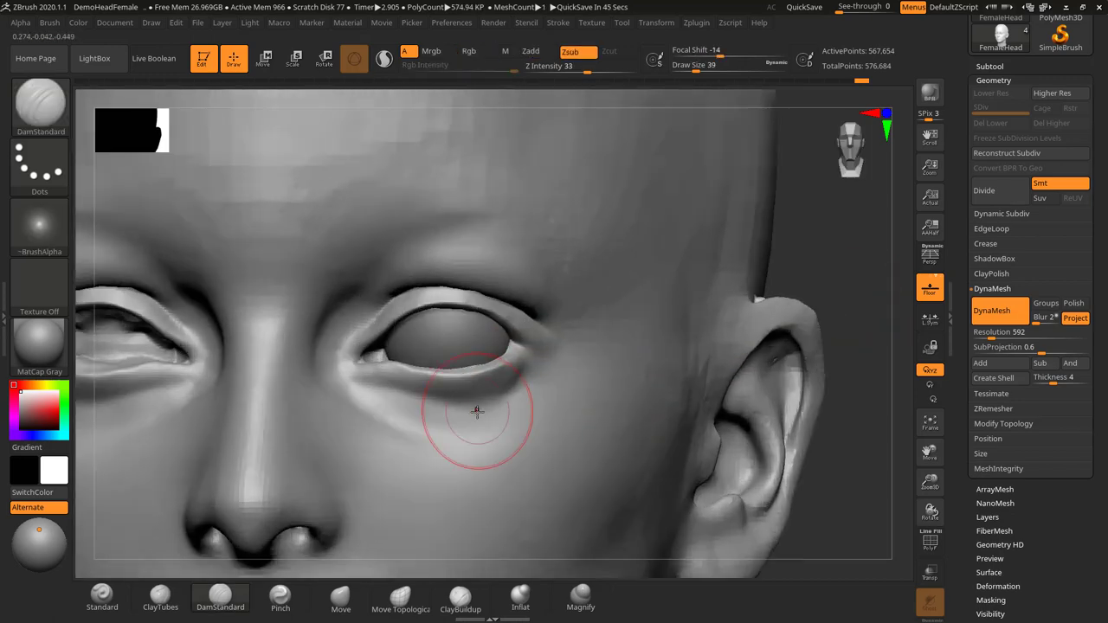
drag(477, 410, 535, 372)
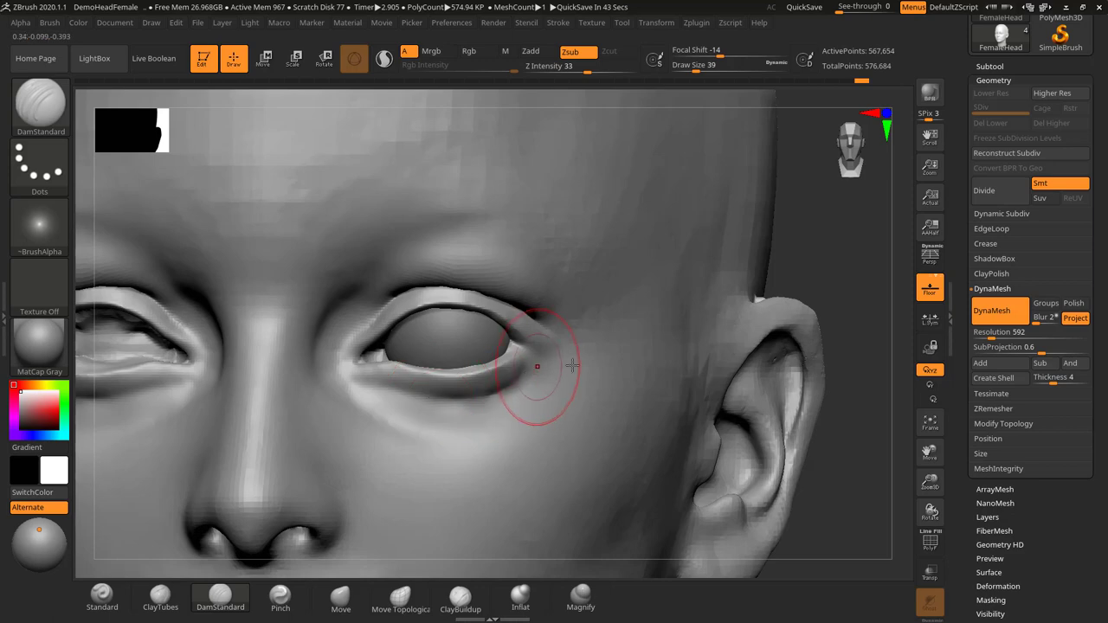
key(s)
drag(442, 401, 440, 401)
key(shift)
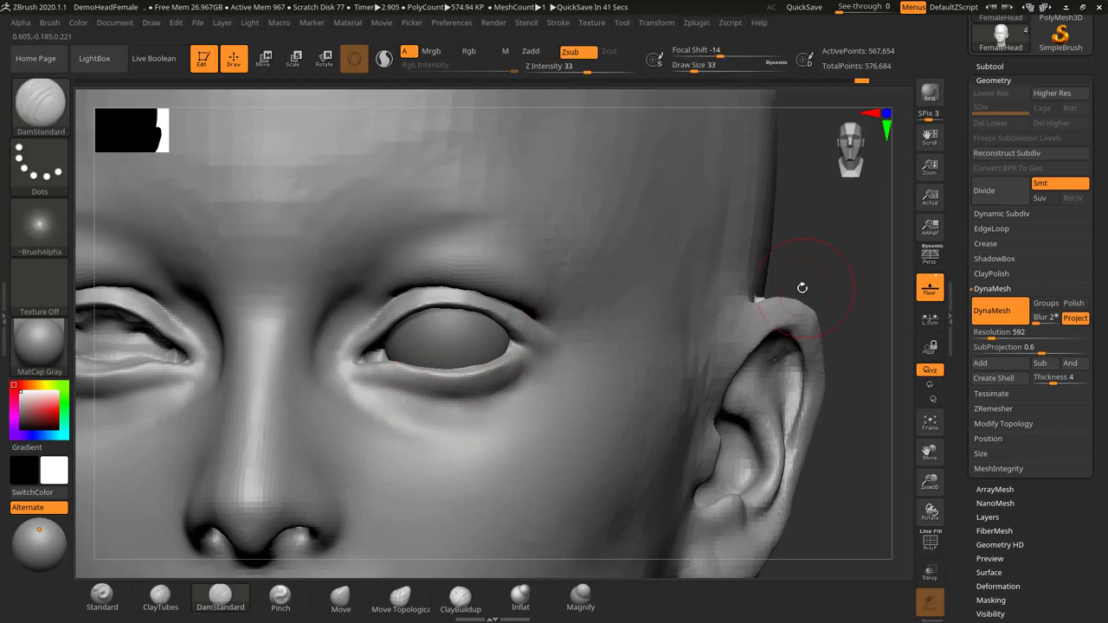
Carve fine detail where the lids meet at the outer eye corner with the DamStandard brush at draw size 6
mouse_move(835, 270)
alt+mouse_down()
mouse_move(816, 286)
mouse_move(812, 321)
alt+mouse_up()
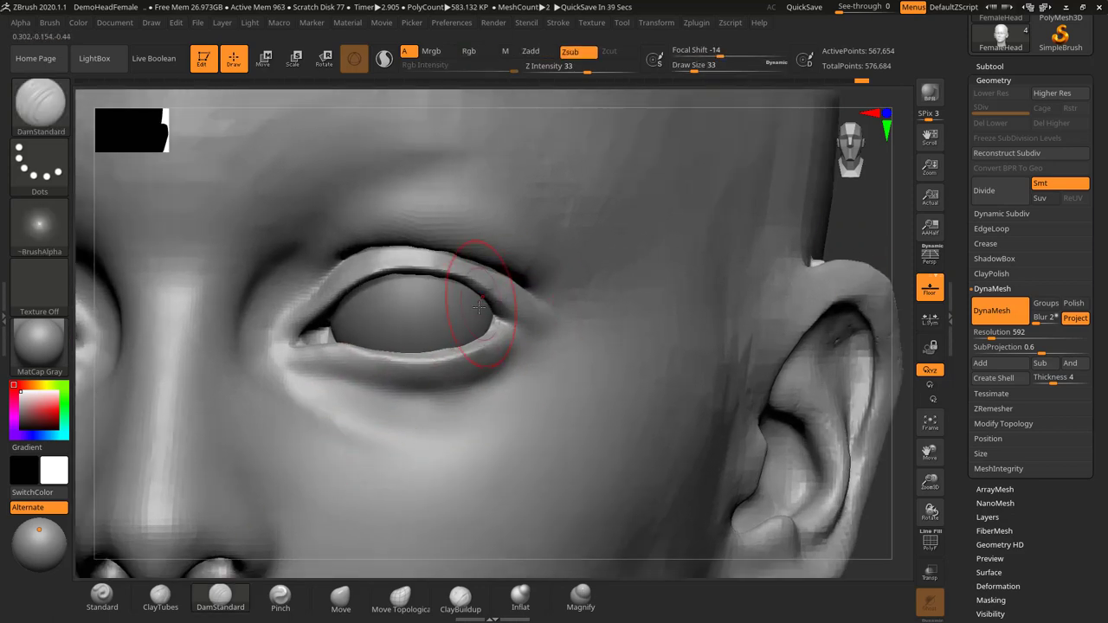
key(s)
drag(477, 311, 463, 315)
alt+drag(859, 238, 856, 252)
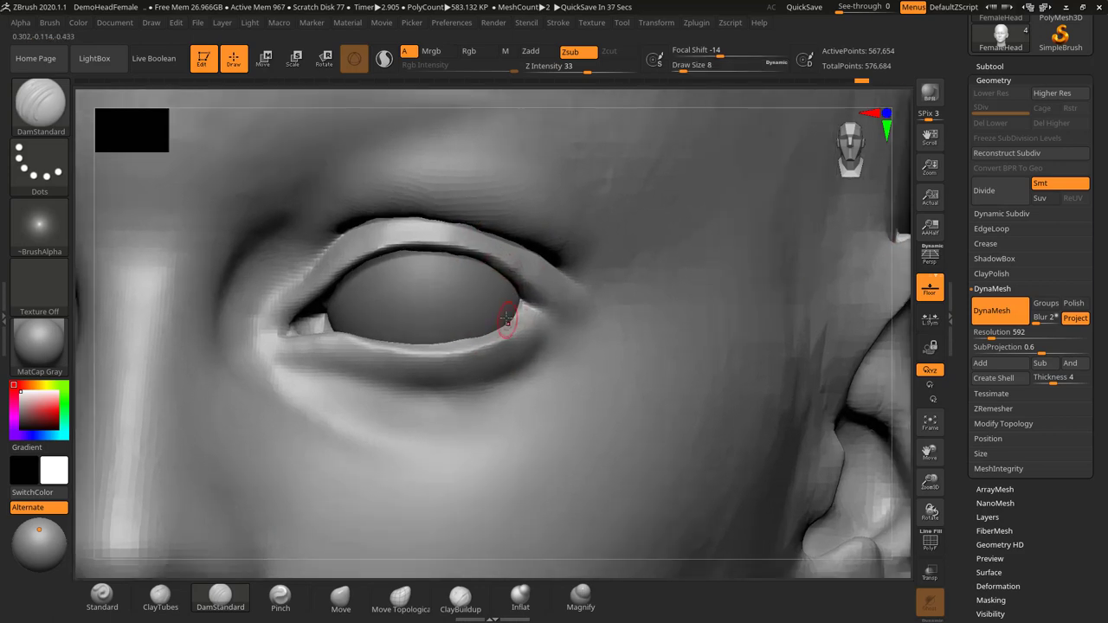
key(s)
drag(509, 316, 505, 314)
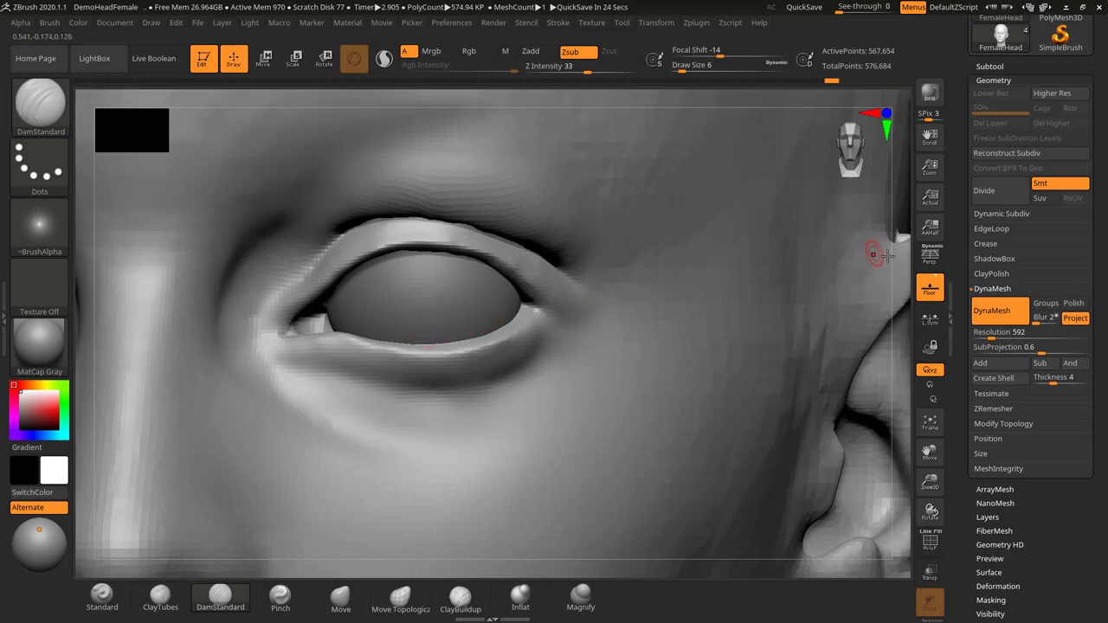
Make the eyeball sphere the active subtool and choose the Standard brush with draw size 28
alt+drag(903, 232, 649, 299)
alt+click(424, 310)
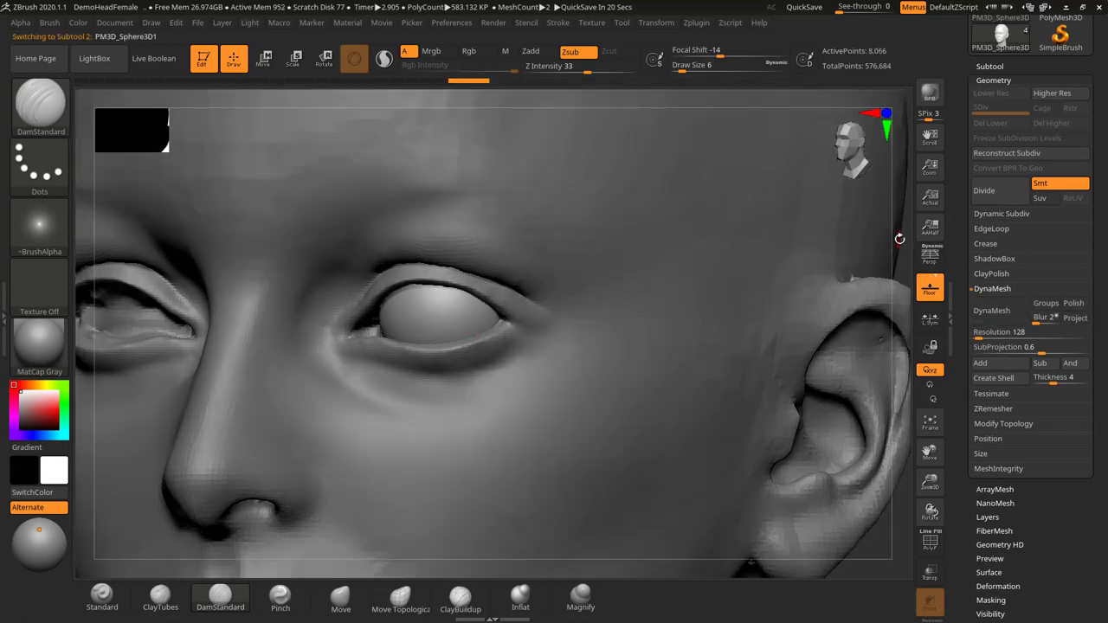
right_drag(899, 238, 870, 251)
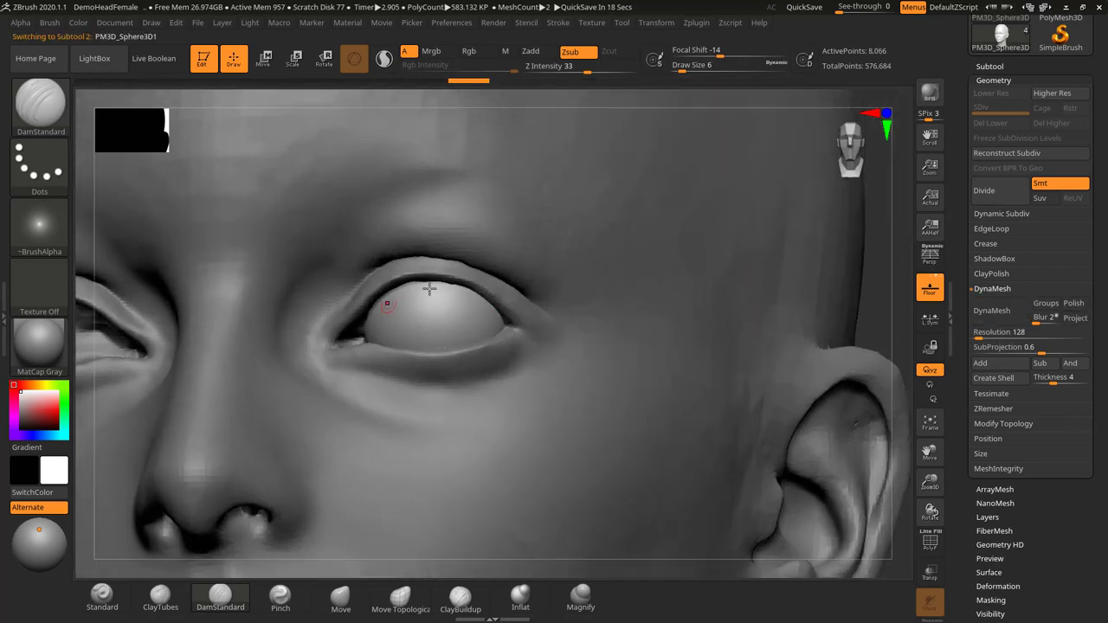
drag(891, 282, 862, 291)
alt+drag(820, 249, 865, 282)
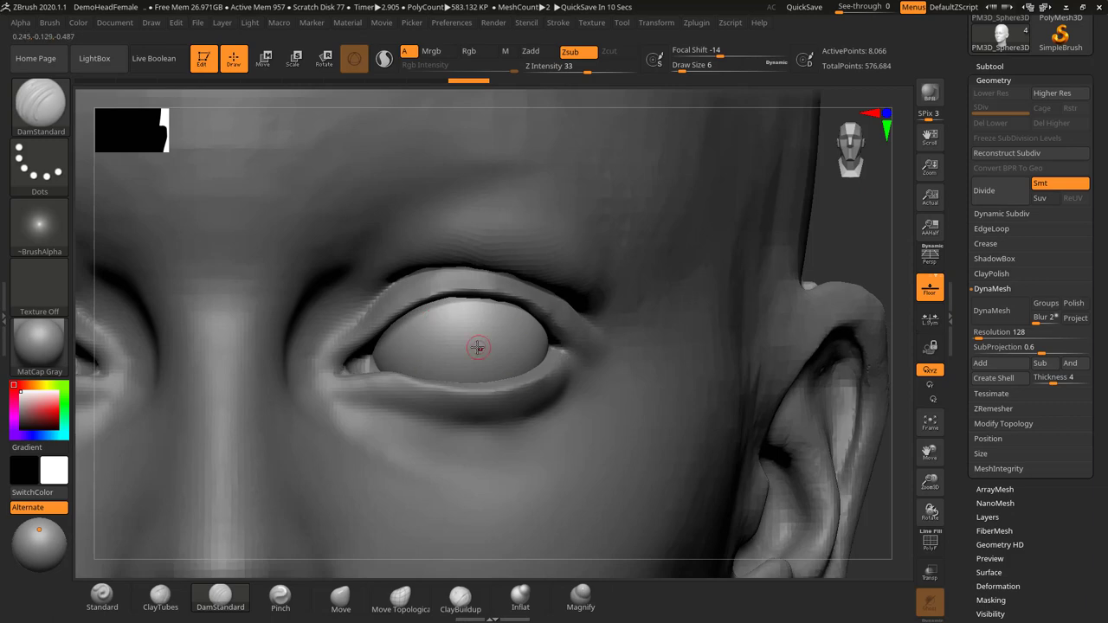
click(39, 104)
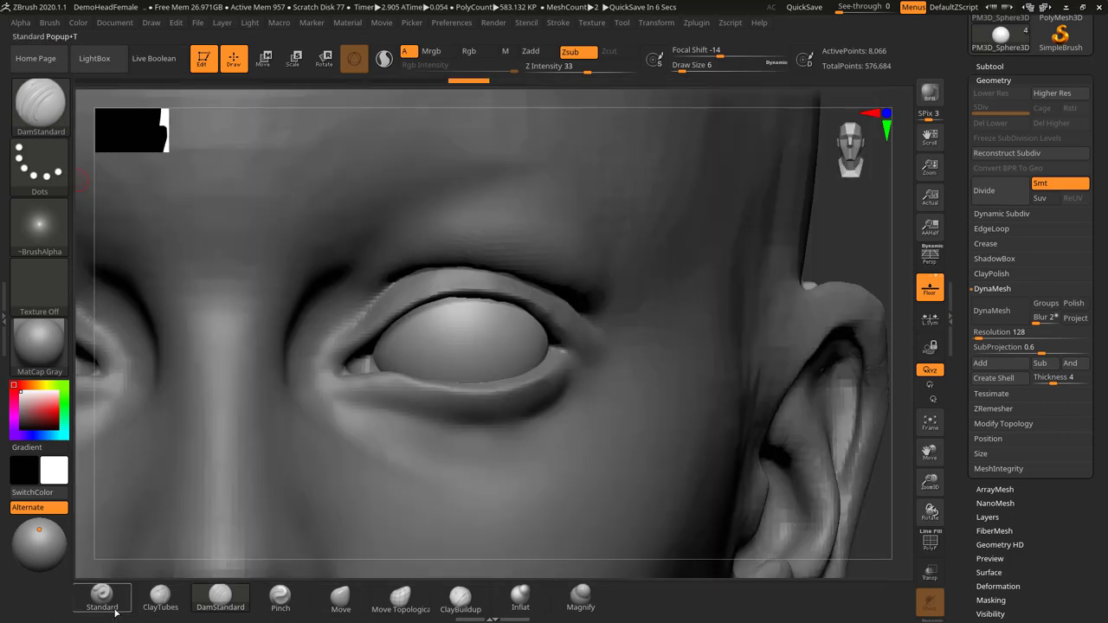
click(102, 594)
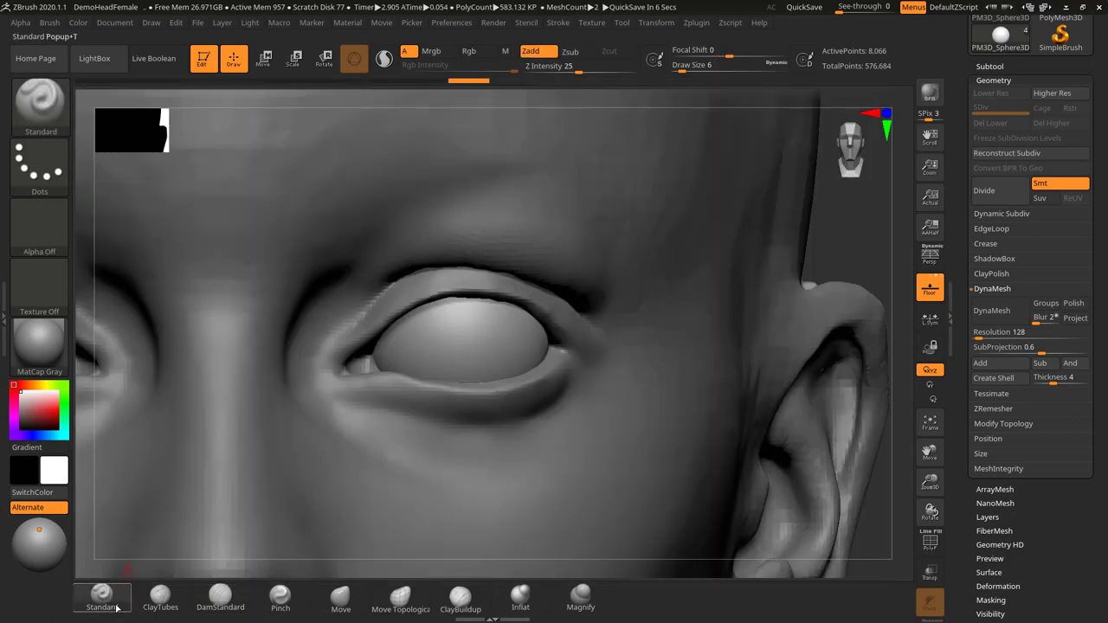
key(s)
drag(444, 333, 456, 338)
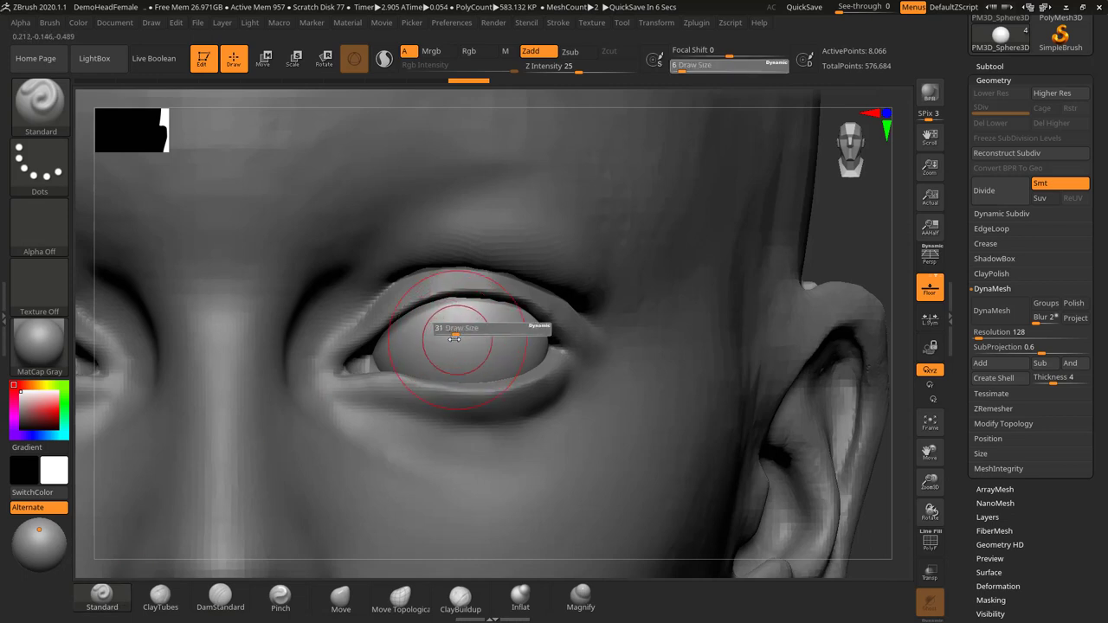
Switch the Standard brush to the DragDot stroke with draw size 31 and Z intensity 40
click(57, 175)
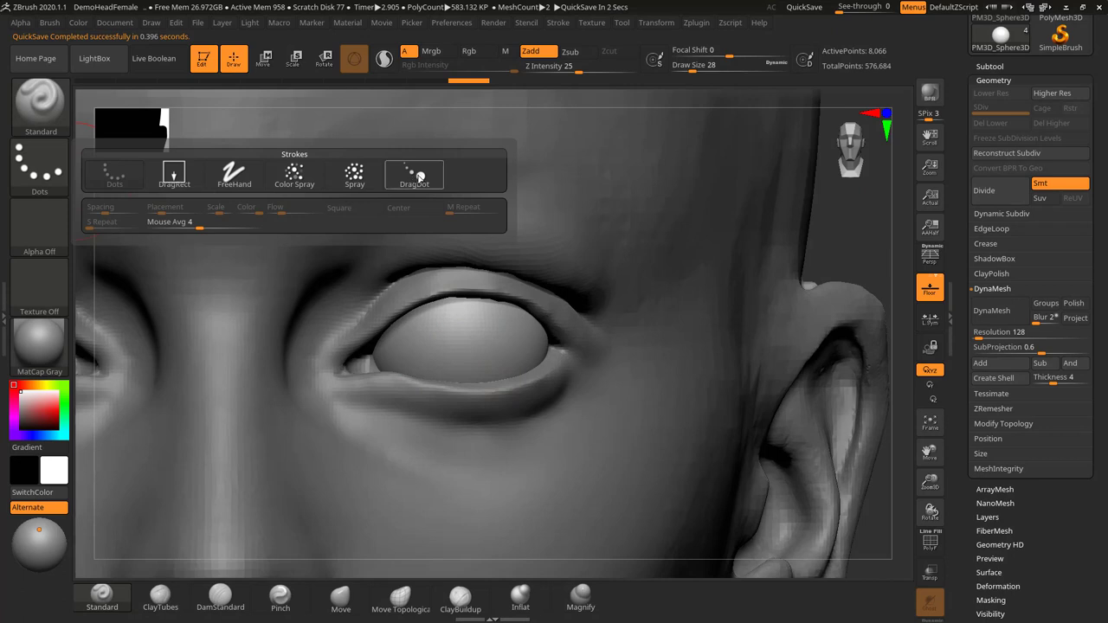
click(419, 177)
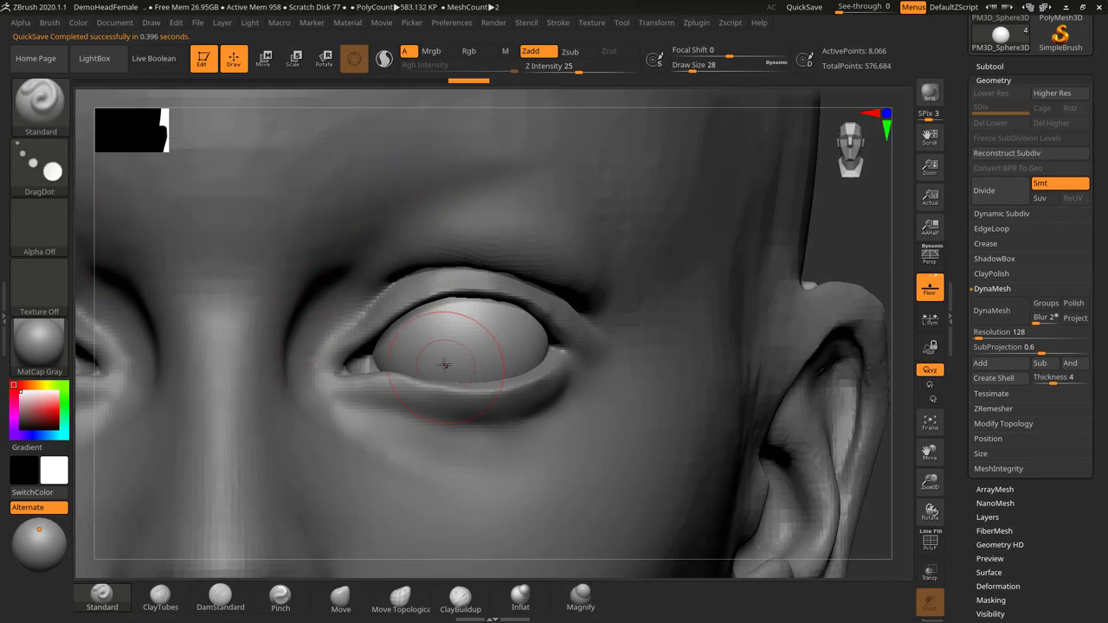
key(s)
drag(444, 355, 450, 353)
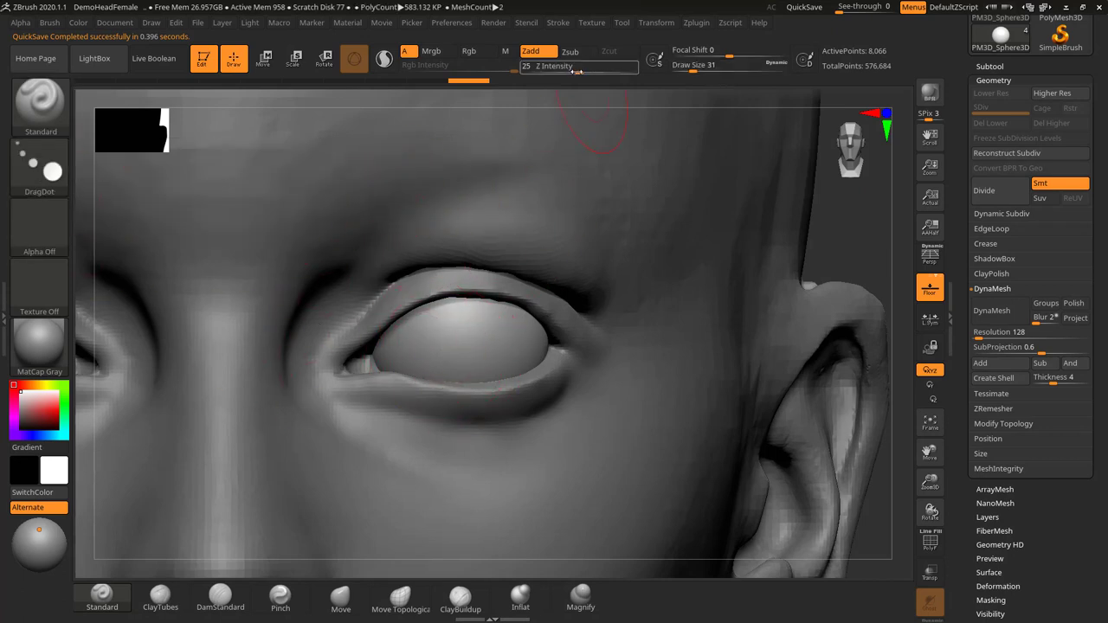
drag(575, 72, 596, 68)
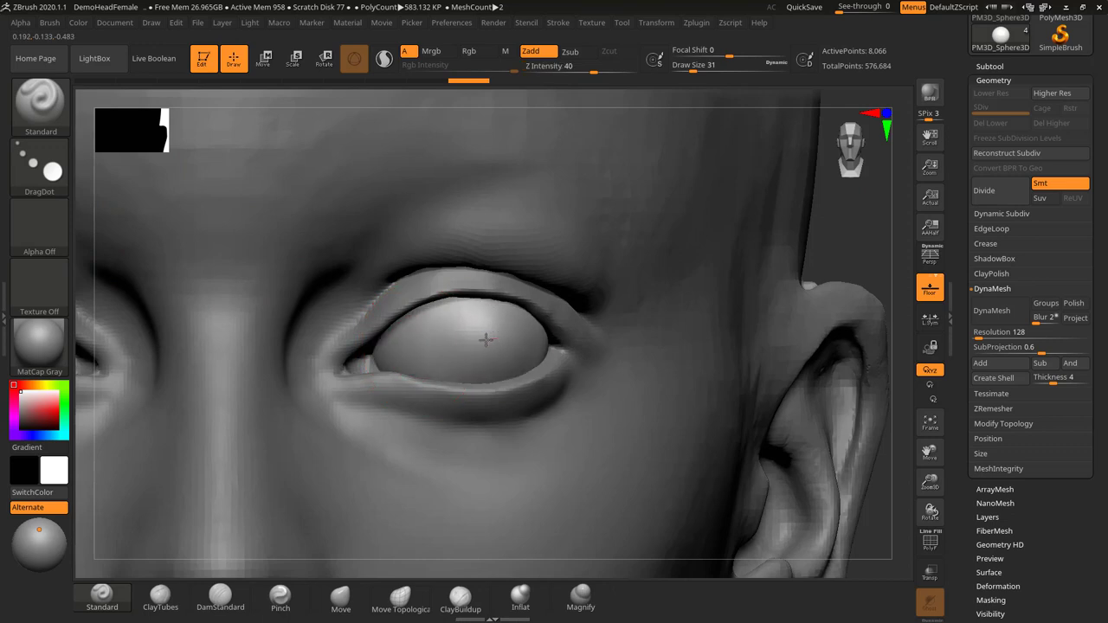
key(s)
drag(435, 341, 434, 341)
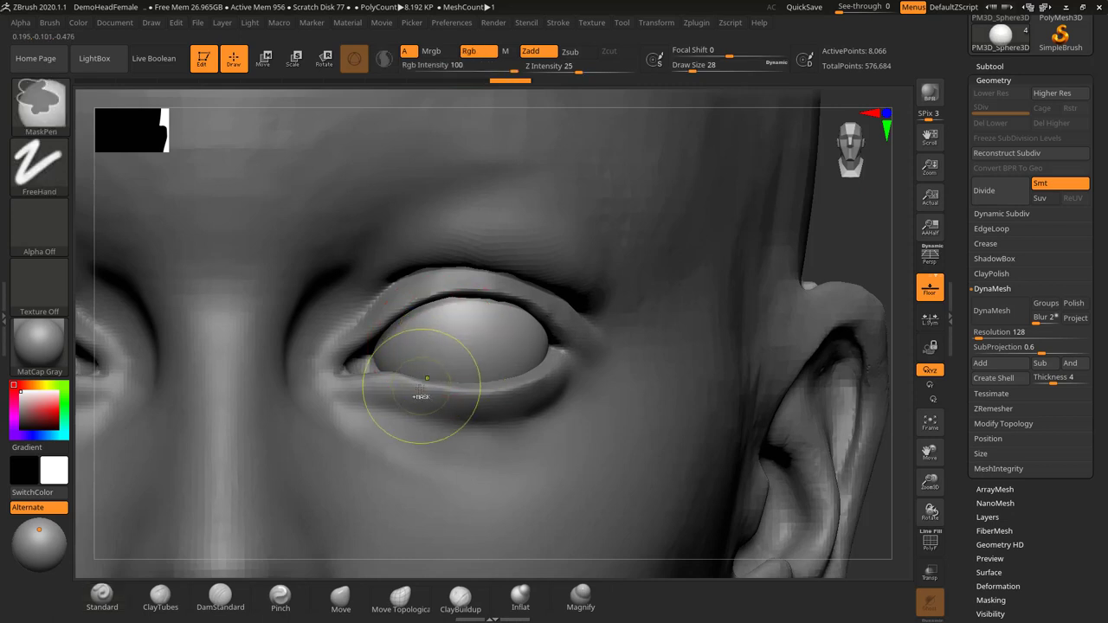
text(s37)
key(Return)
text(s)
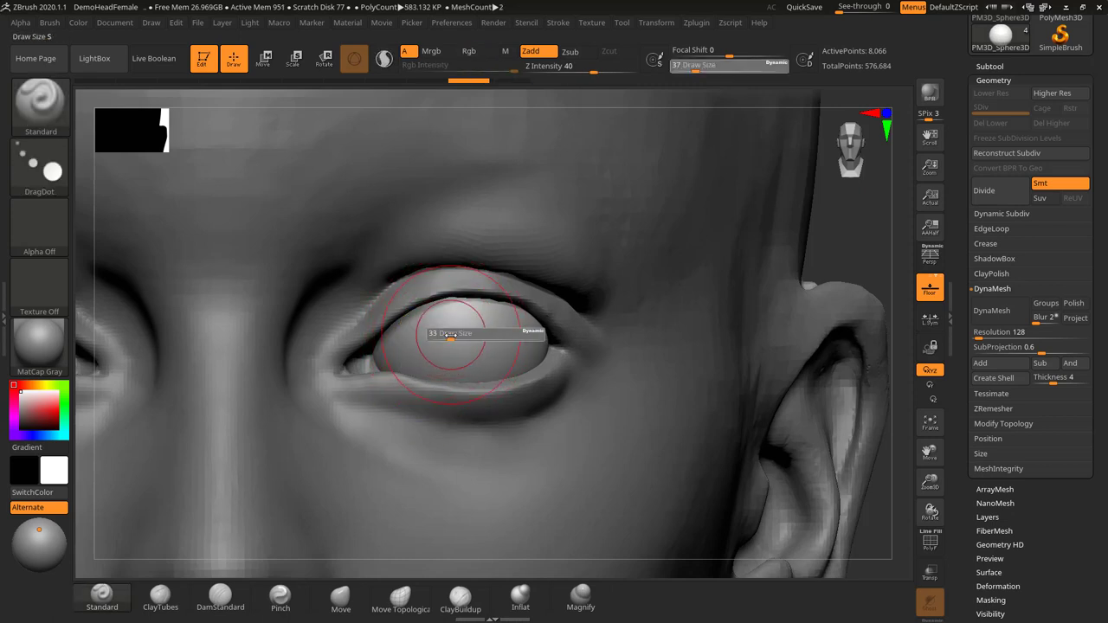
text(31)
key(Return)
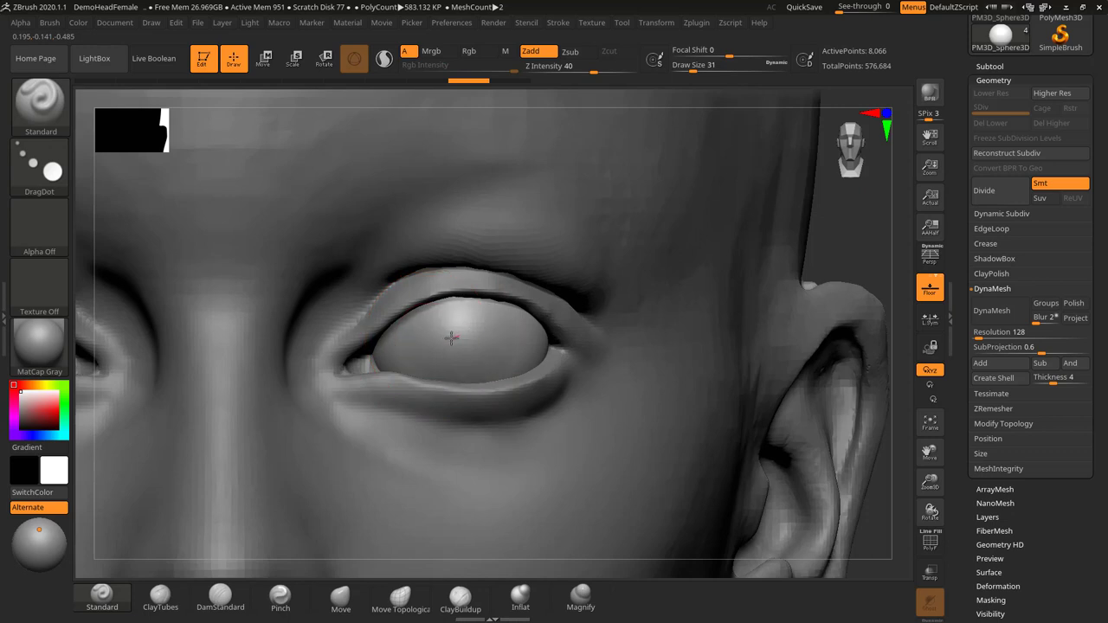
click(449, 338)
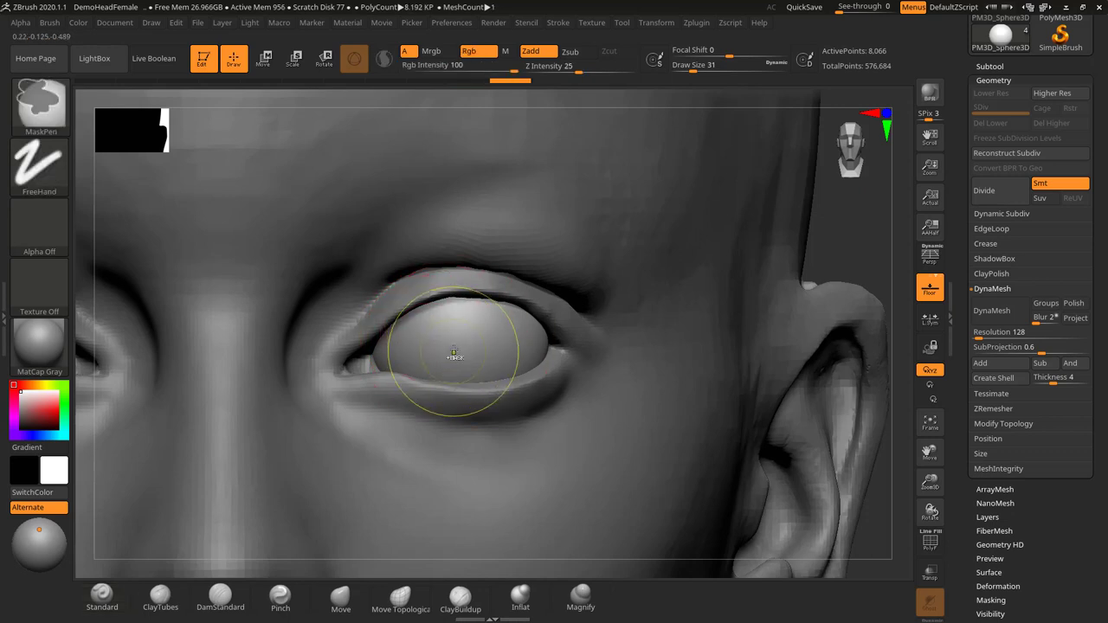
Raise a cornea bulge at the front centre of the eyeball with one Standard brush DragDot dab at draw size 28
key(s)
drag(443, 339, 442, 339)
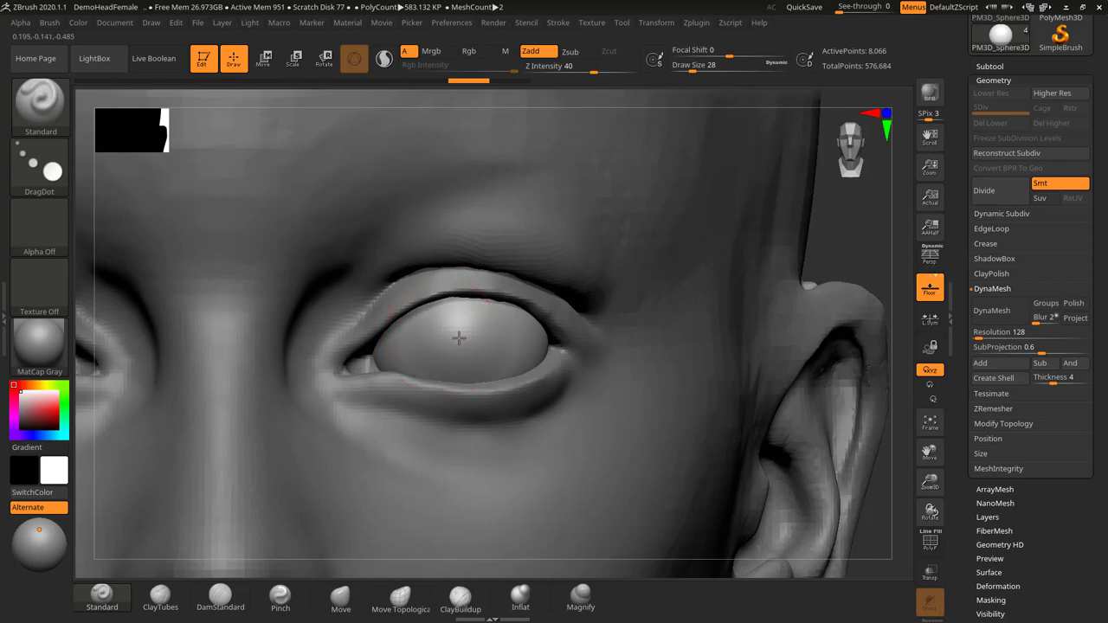
alt+drag(832, 229, 732, 231)
drag(805, 229, 783, 241)
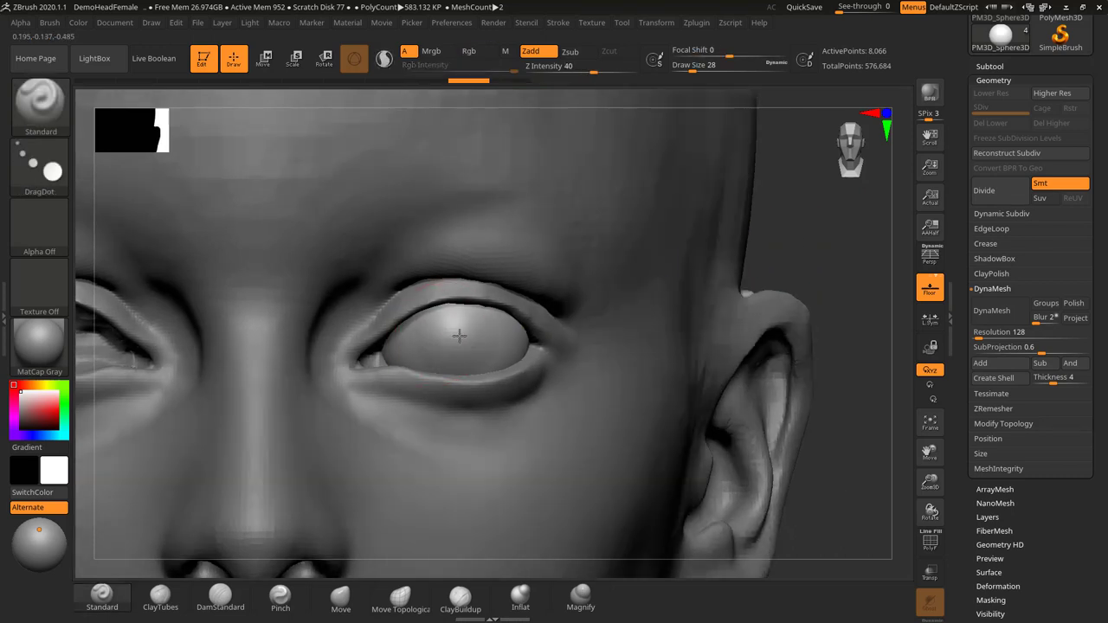
click(460, 336)
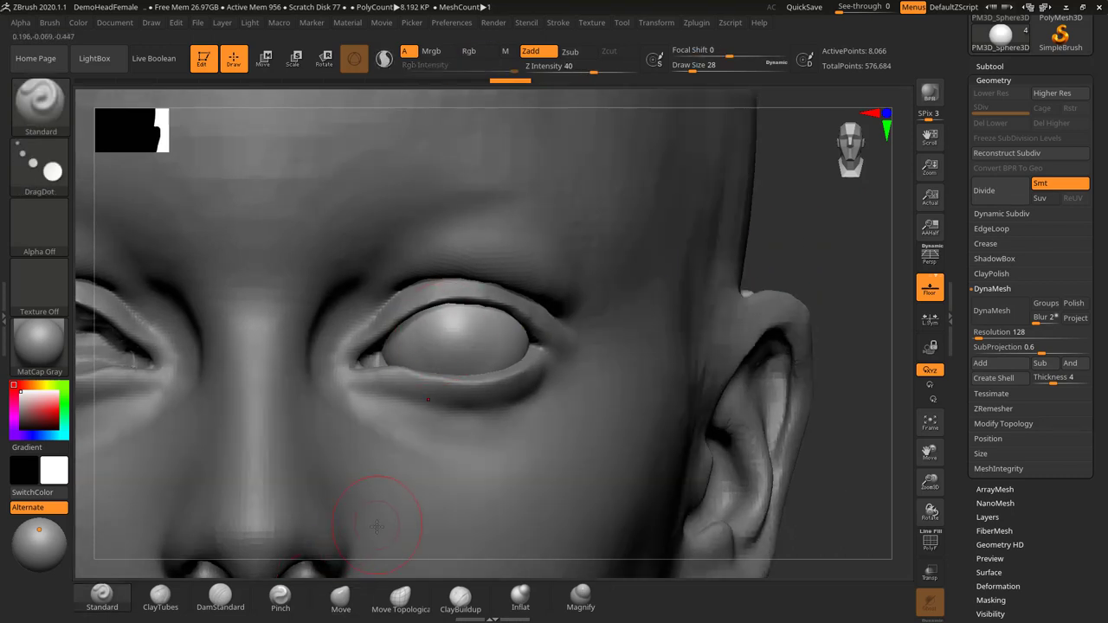
Try another Standard brush DragDot dab at Z intensity 40 on the eyeball's front centre, and undo the cornea dabs
click(458, 333)
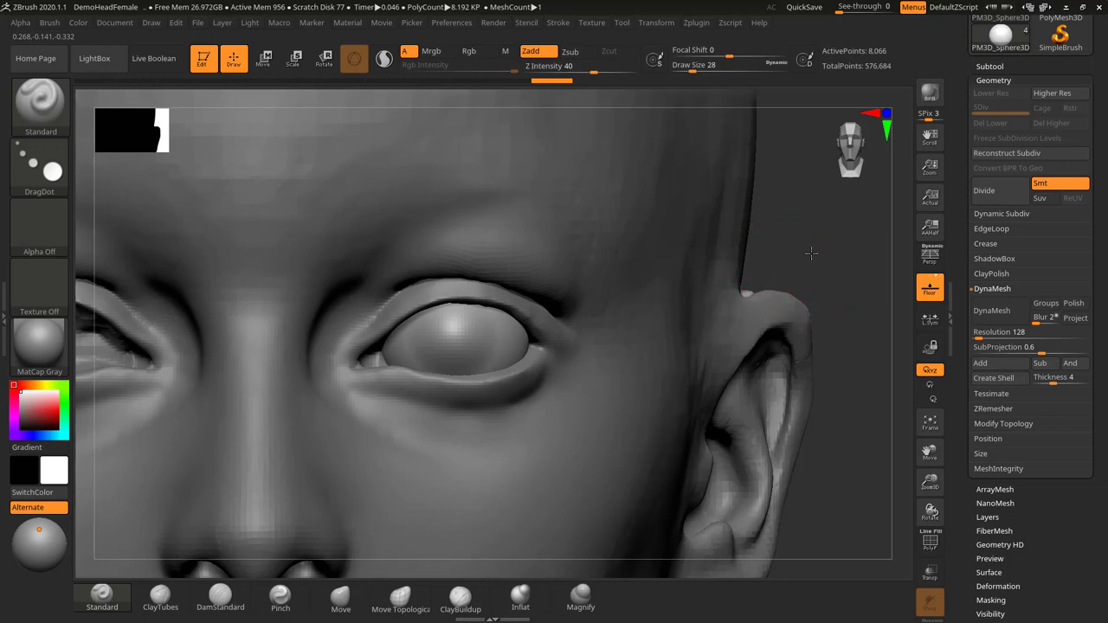
mouse_move(811, 253)
mouse_down()
mouse_move(692, 251)
mouse_move(806, 254)
mouse_up()
key(ctrl+z)
key(ctrl+z)
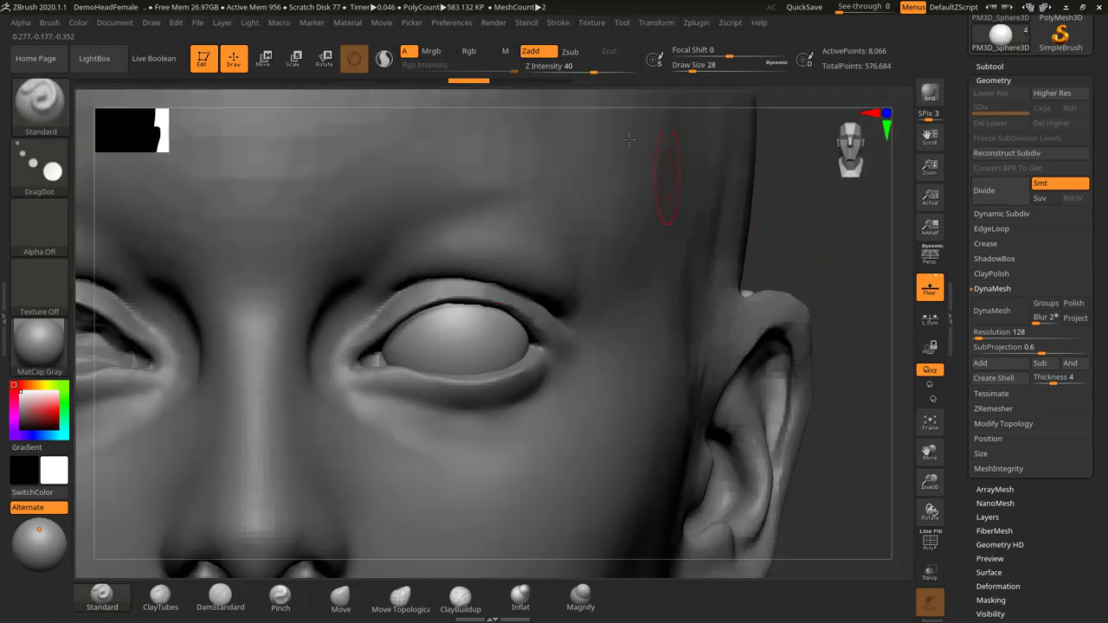
Try a stronger cornea dab on the front of the eyeball with Z intensity 63 at draw size 28, and undo it
drag(596, 70, 611, 71)
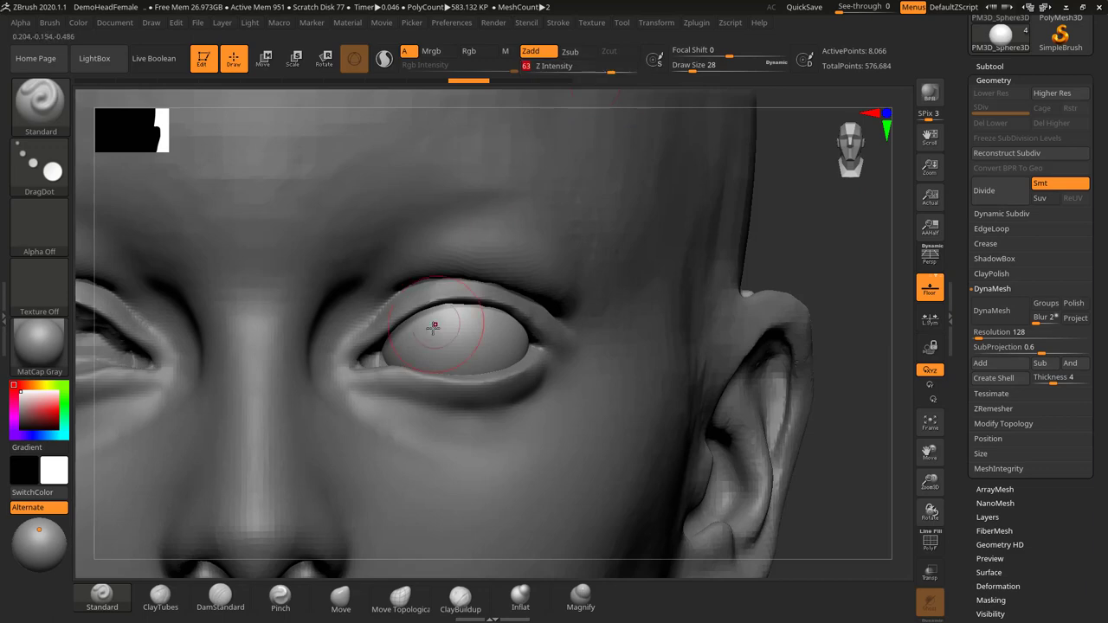
drag(441, 338, 456, 334)
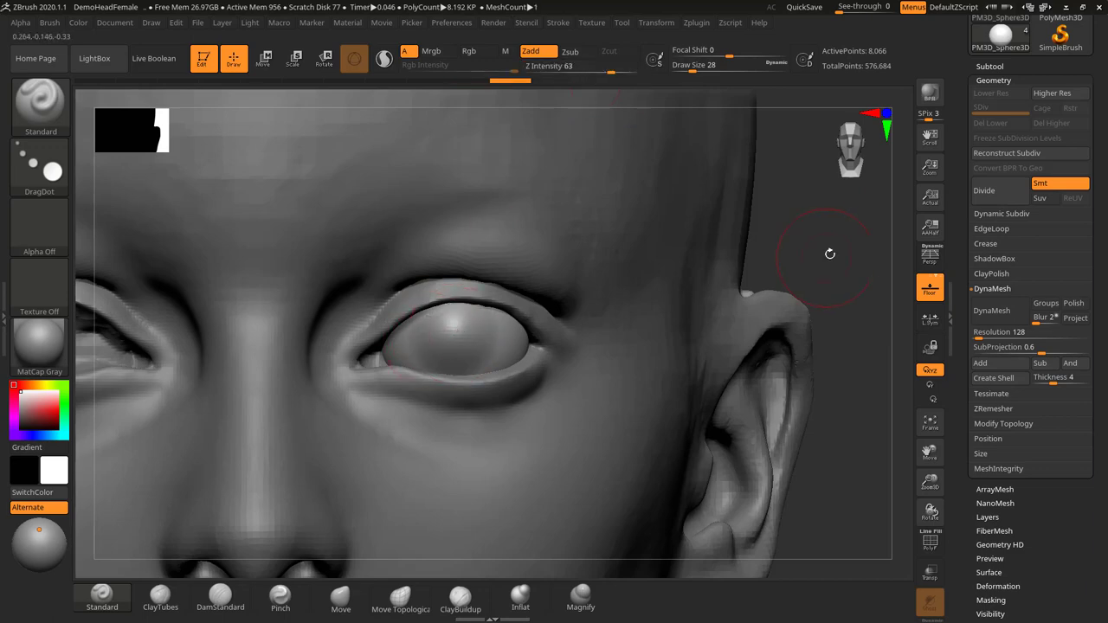
mouse_move(830, 253)
alt+mouse_down()
mouse_move(697, 247)
mouse_move(768, 246)
mouse_move(771, 286)
alt+mouse_up()
key(ctrl+z)
Raise a softer cornea bulge at the eyeball's front centre with Z intensity 32, trying draw size 35 and then draw size 28
drag(610, 71, 586, 71)
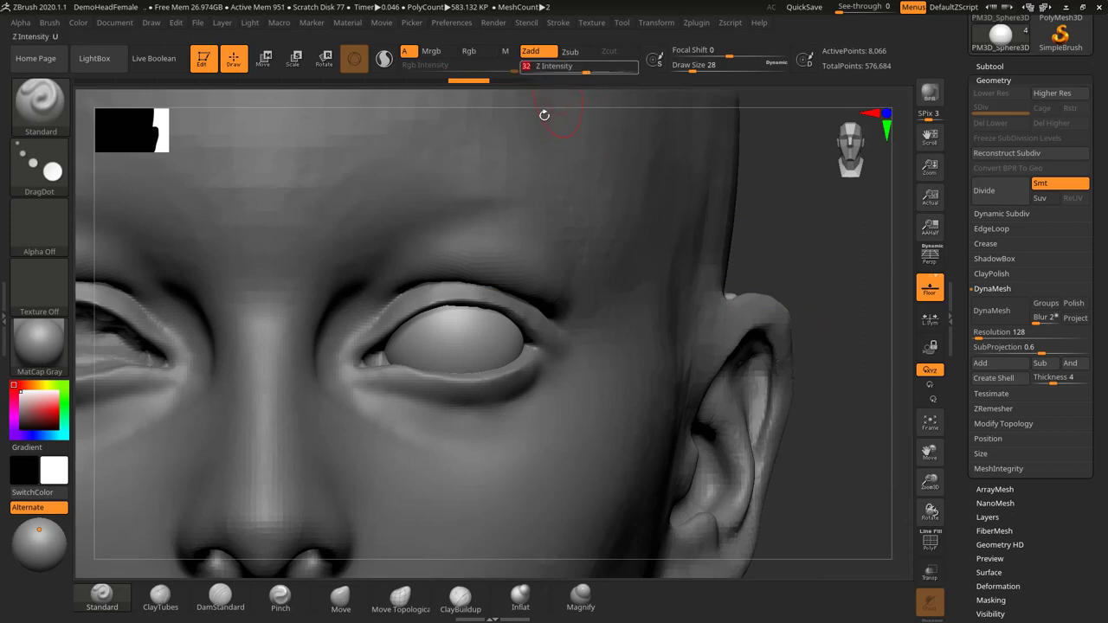
key(s)
drag(444, 337, 441, 338)
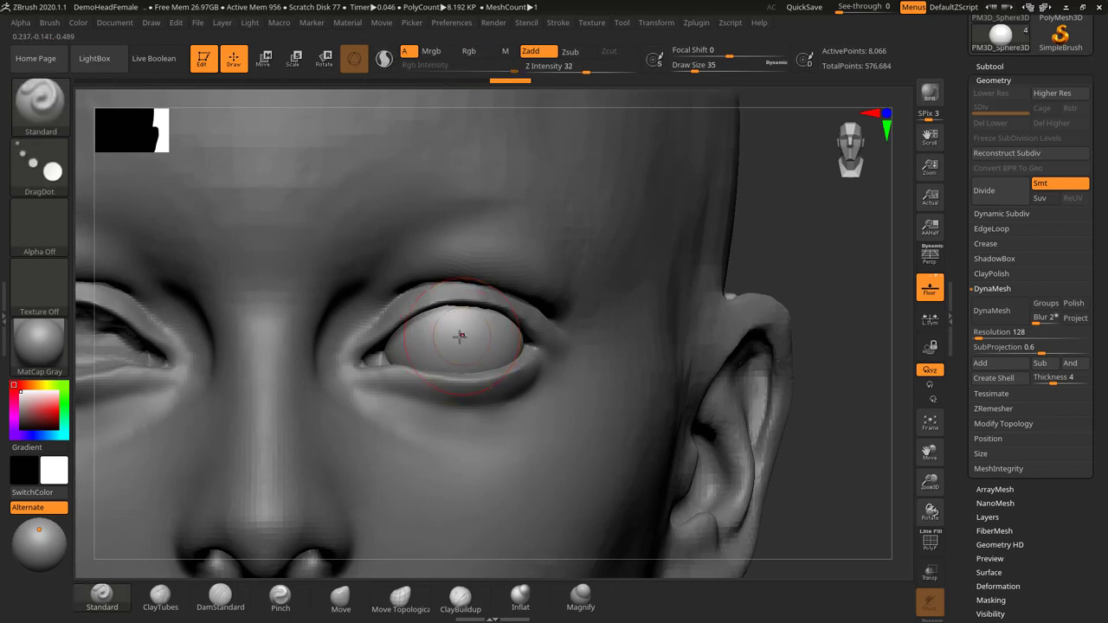
key(s)
drag(456, 337, 454, 337)
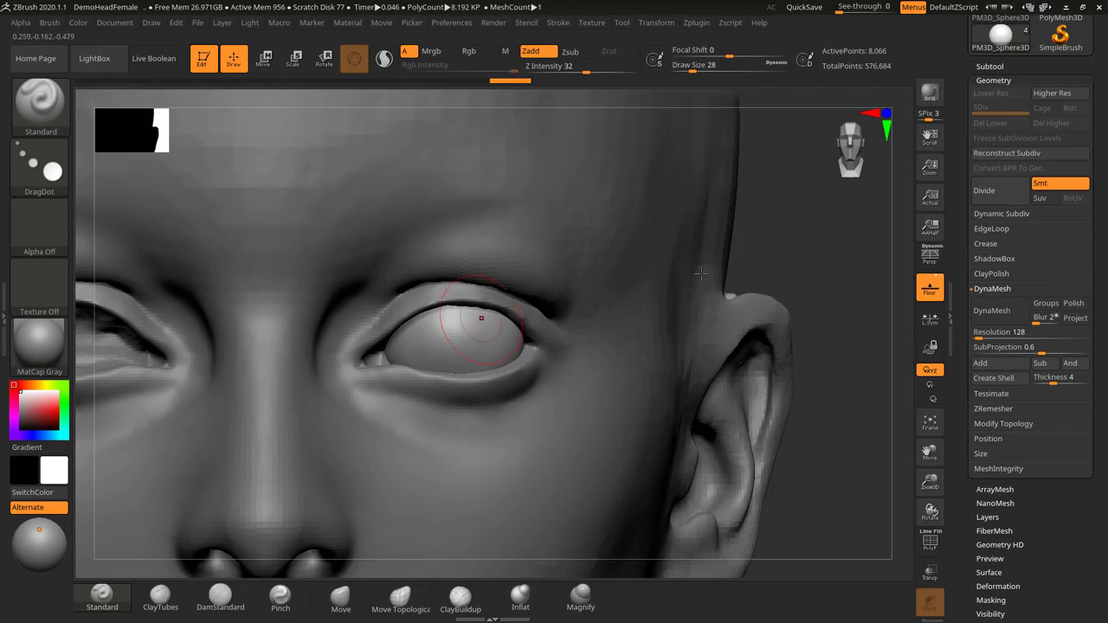
drag(790, 249, 585, 296)
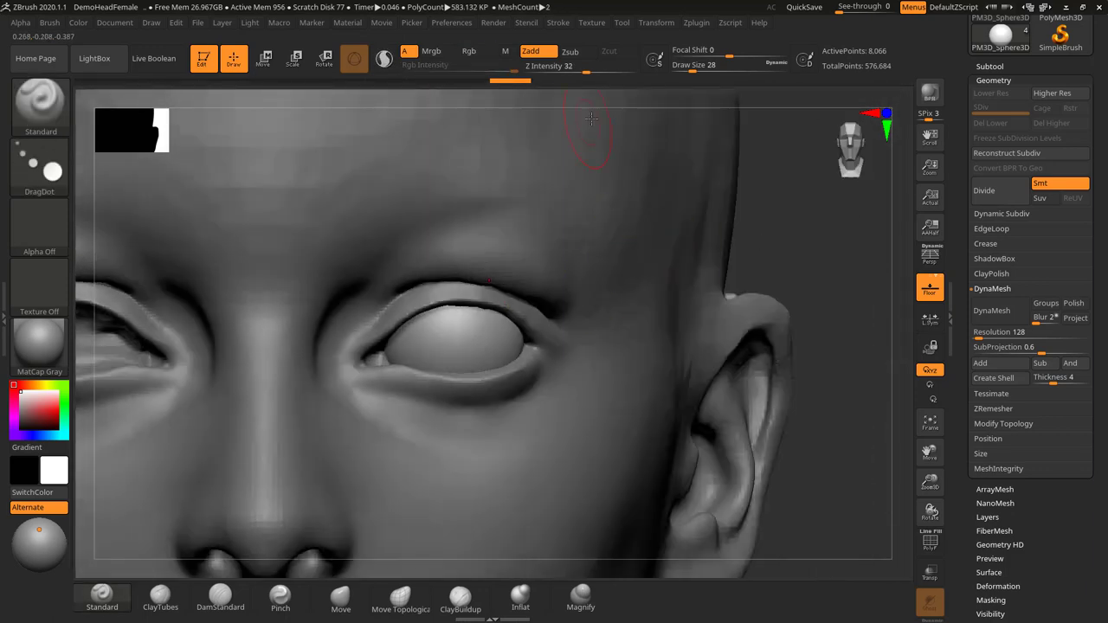
Set the Standard brush's Z Intensity to 37 and its draw size to 24 for work around the eye
click(587, 70)
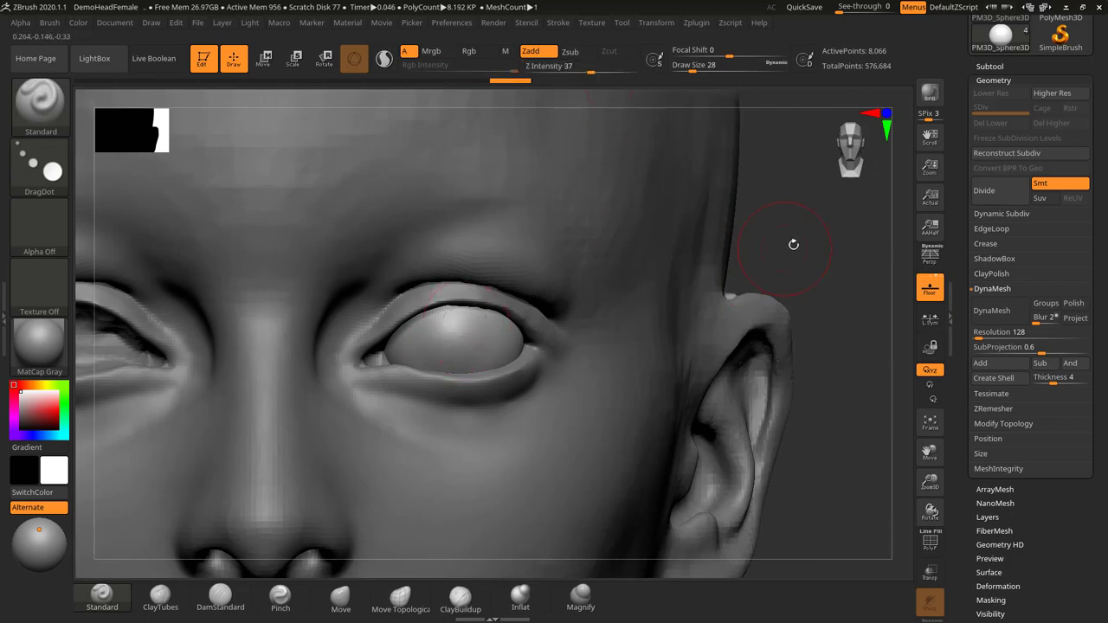
mouse_move(791, 242)
mouse_down()
mouse_move(658, 246)
mouse_move(796, 223)
mouse_move(762, 257)
mouse_move(775, 314)
mouse_move(587, 315)
mouse_up()
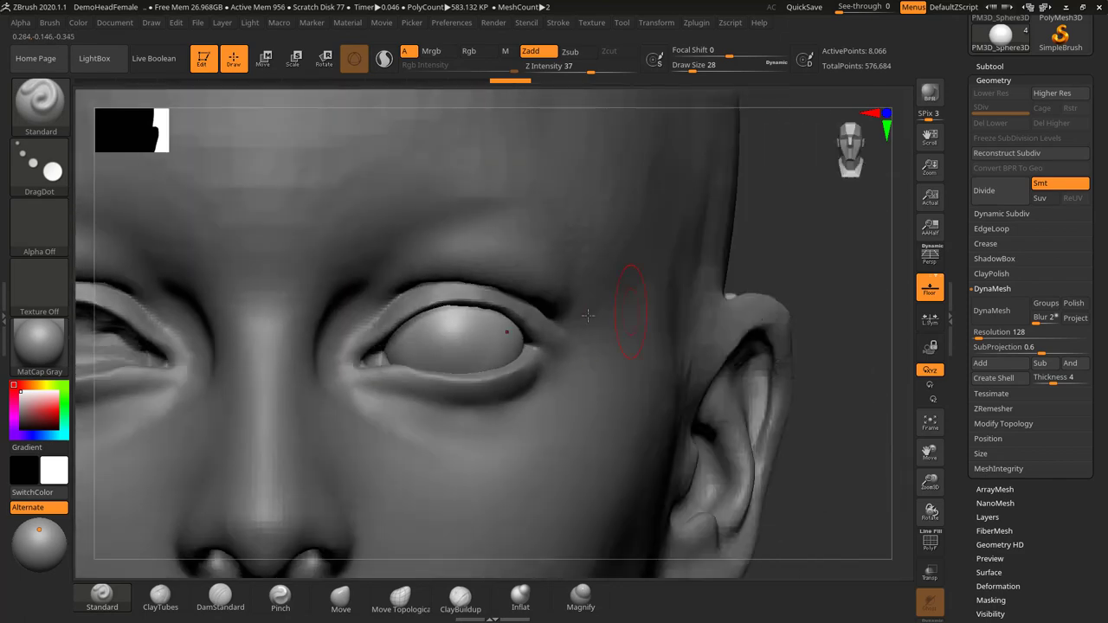
alt+drag(799, 230, 735, 234)
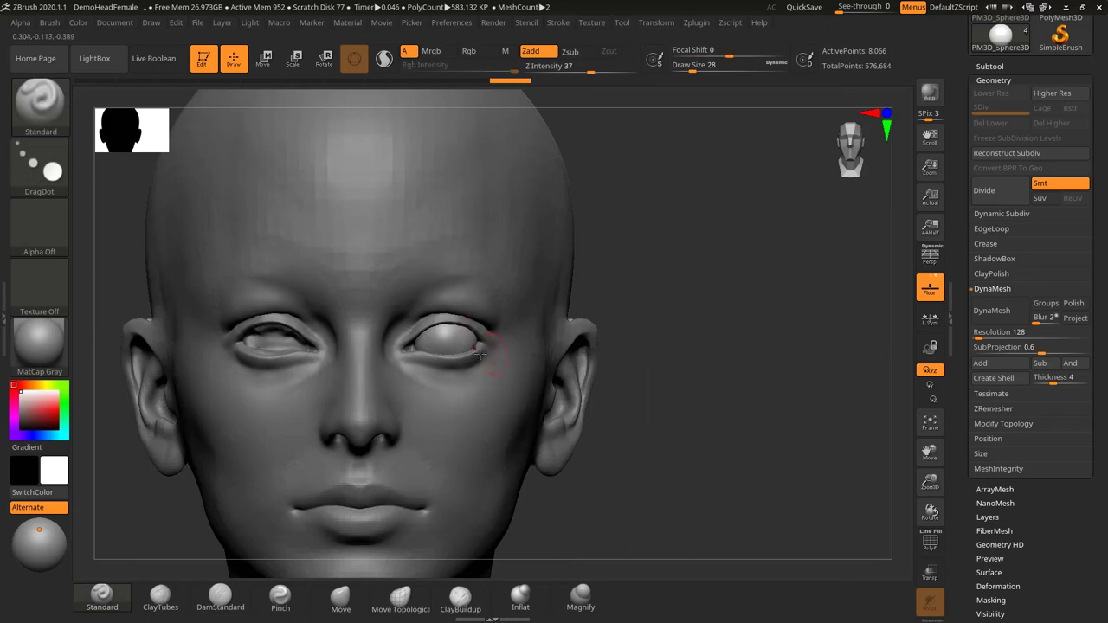
alt+drag(686, 286, 745, 290)
key(bracketleft)
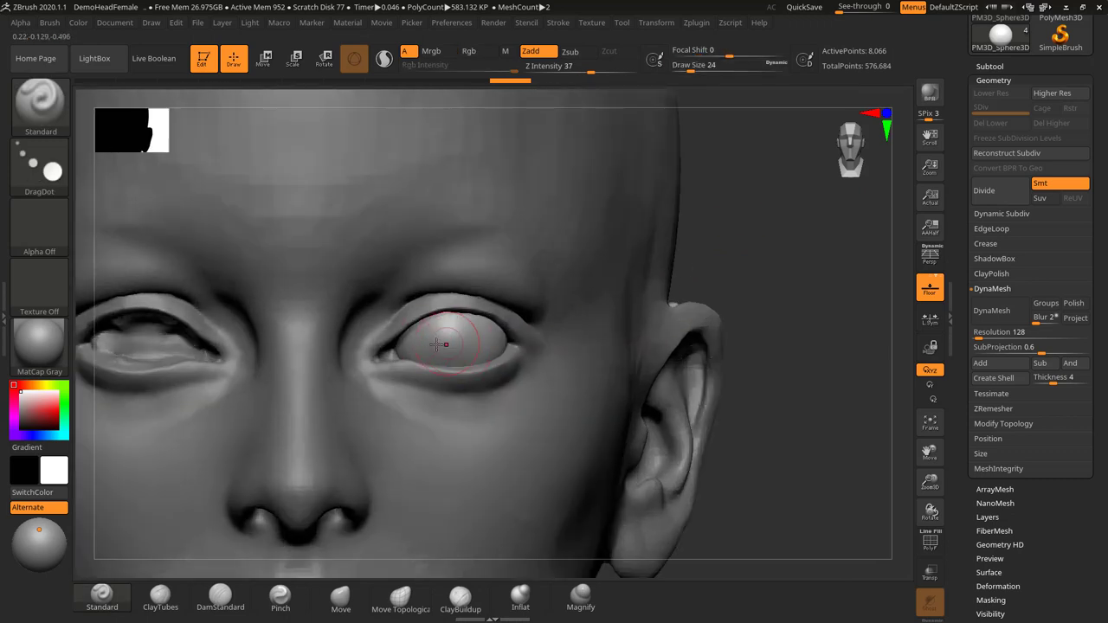
Switch to the Move brush and make the FemaleHead subtool active
alt+click(540, 338)
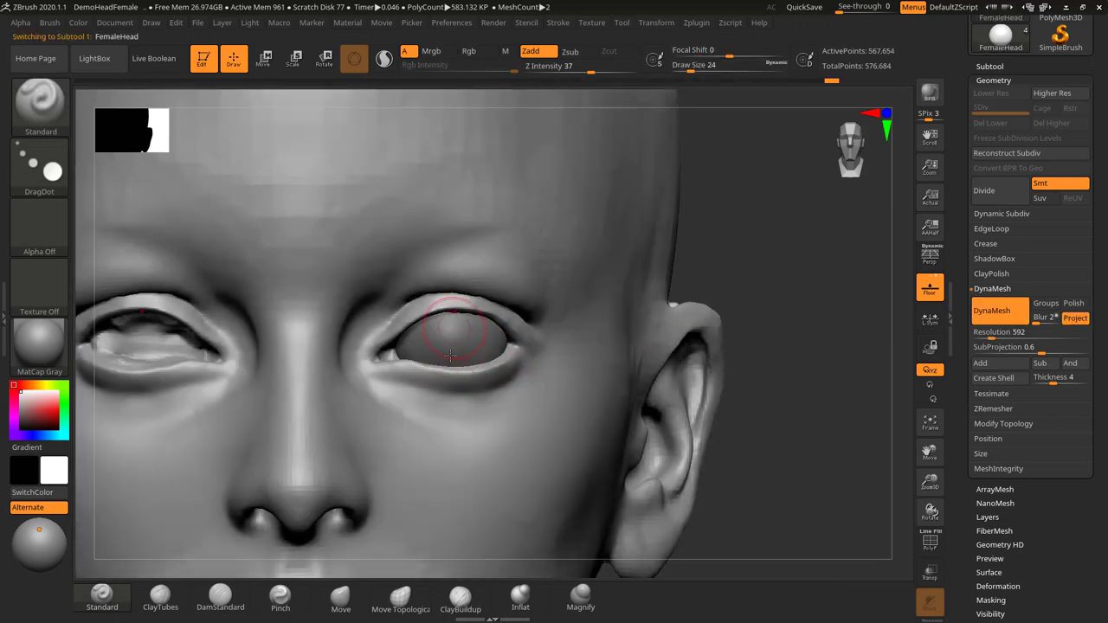
scroll(449, 349, up, 2)
alt+click(457, 349)
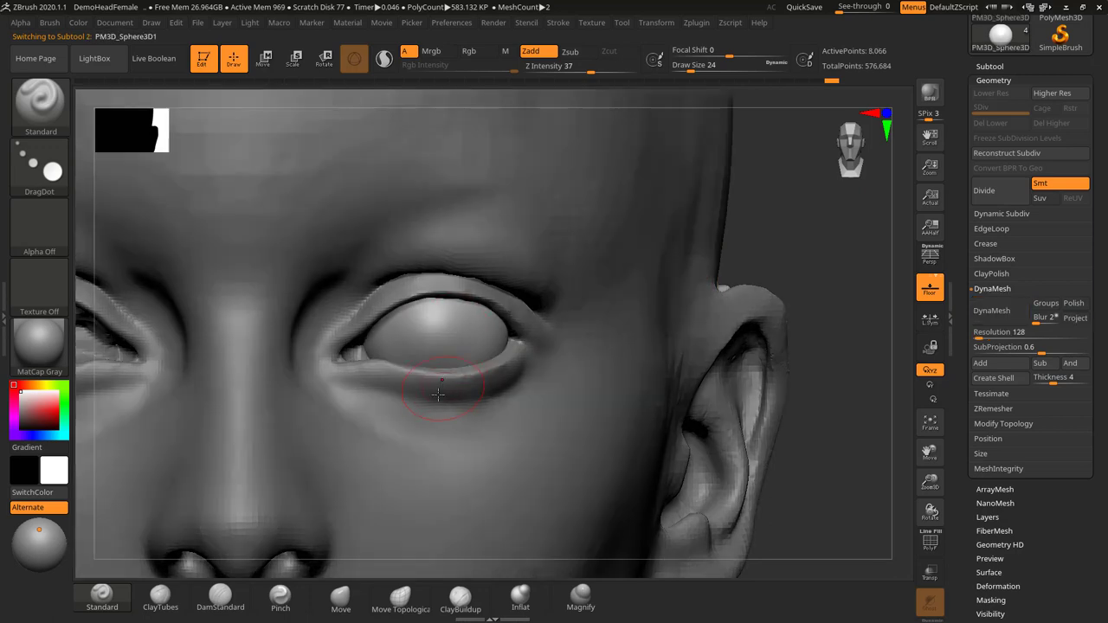
drag(782, 230, 791, 149)
click(347, 607)
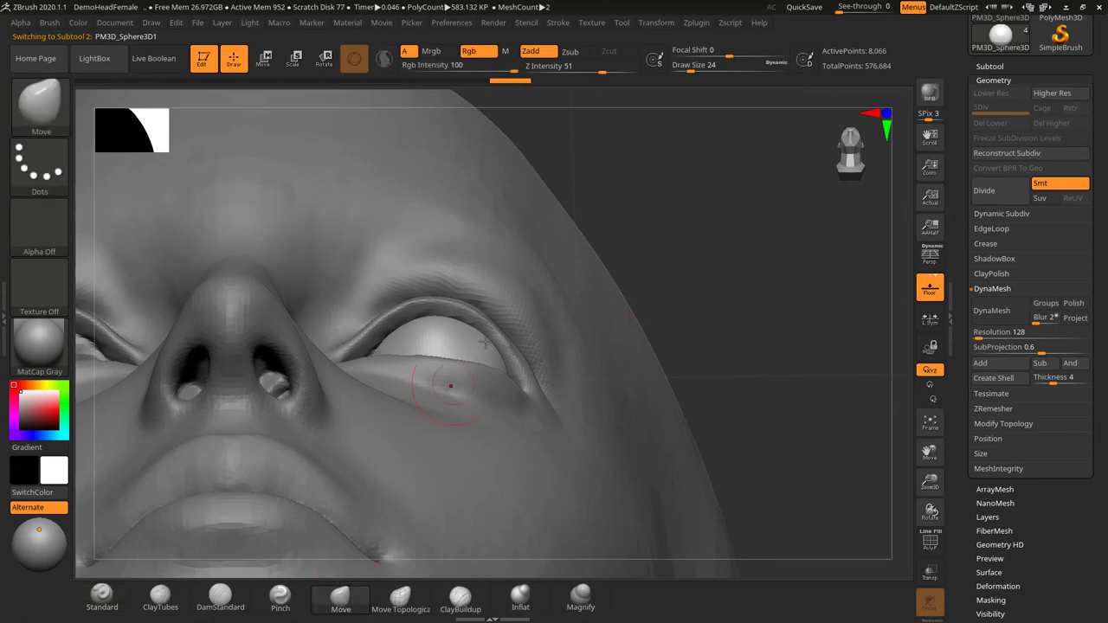
alt+click(534, 307)
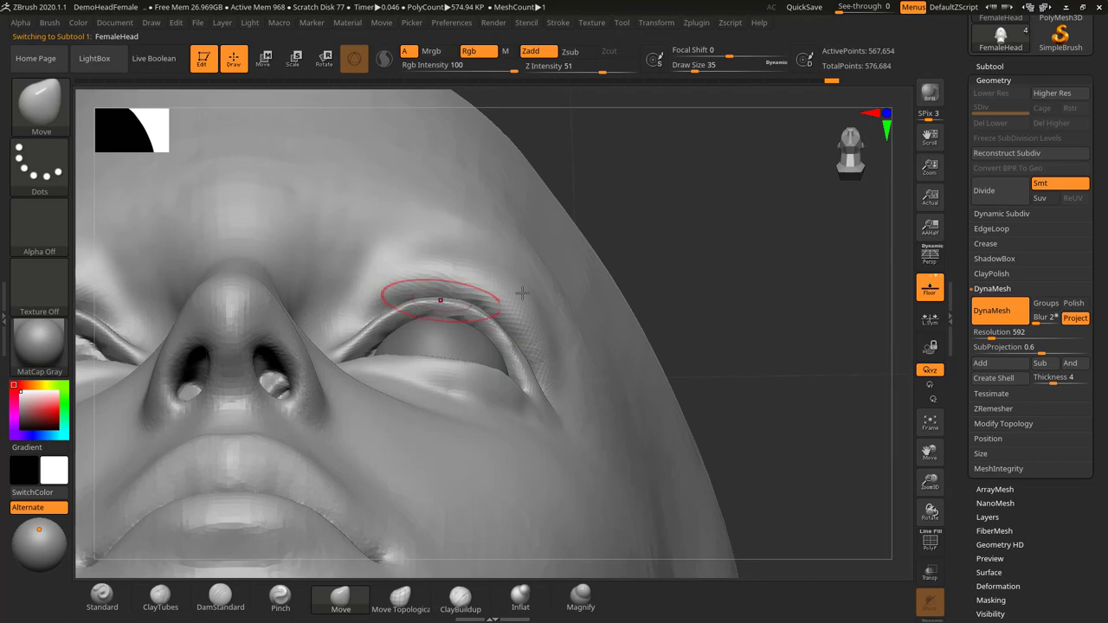
Reshape the eyelids towards the outer eye corner with the Move brush, using draw sizes 29, 43 and 23
drag(735, 276, 720, 368)
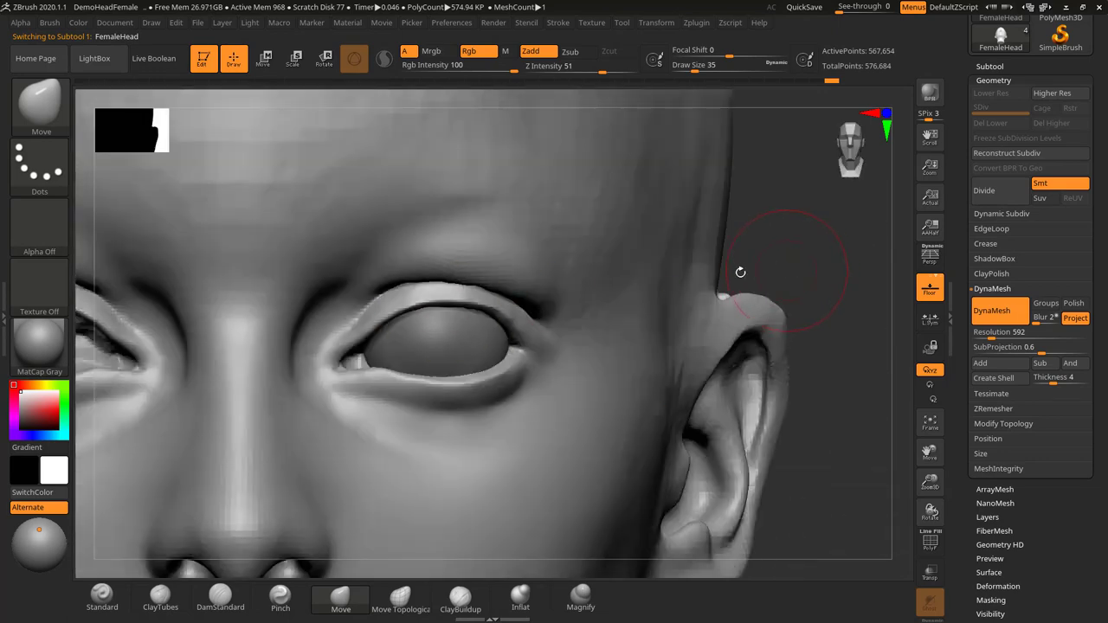
key(s)
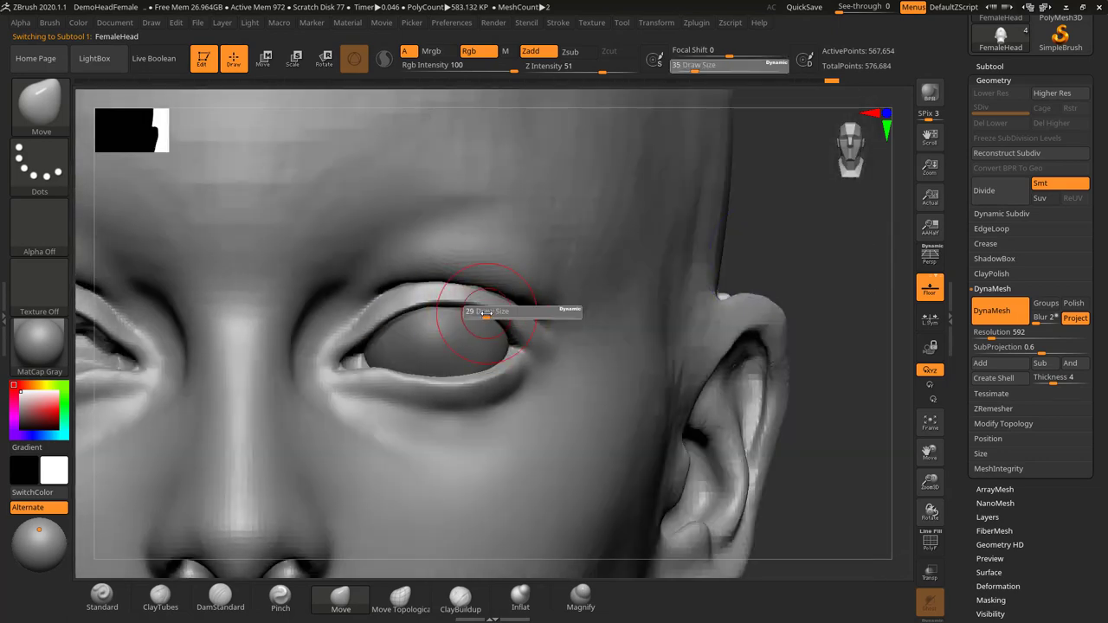
drag(492, 316, 489, 316)
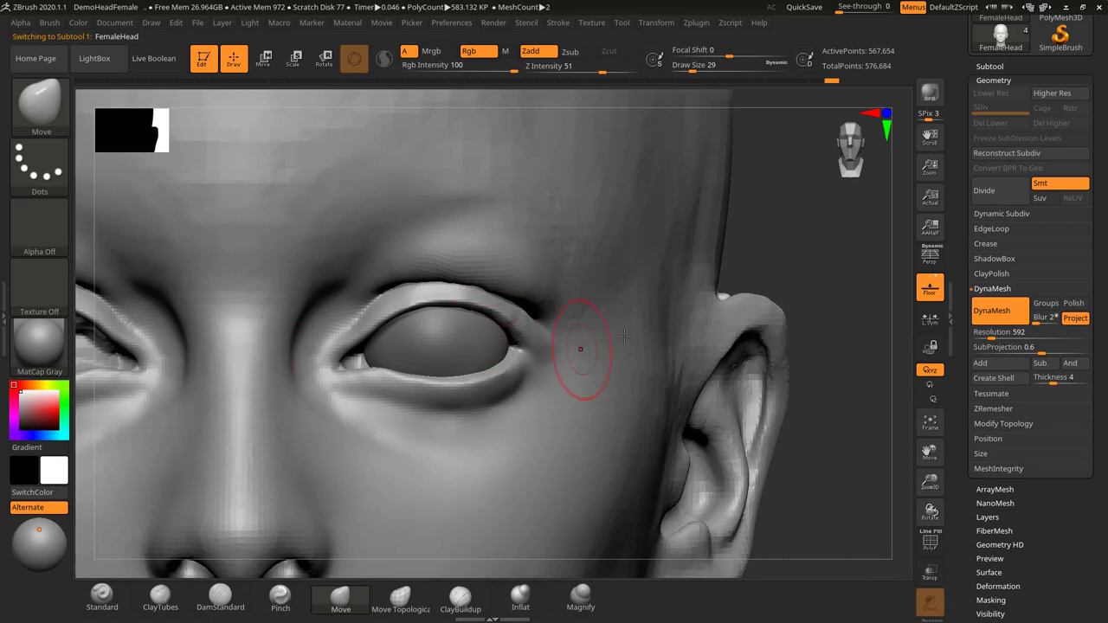
key(s)
drag(517, 379, 526, 364)
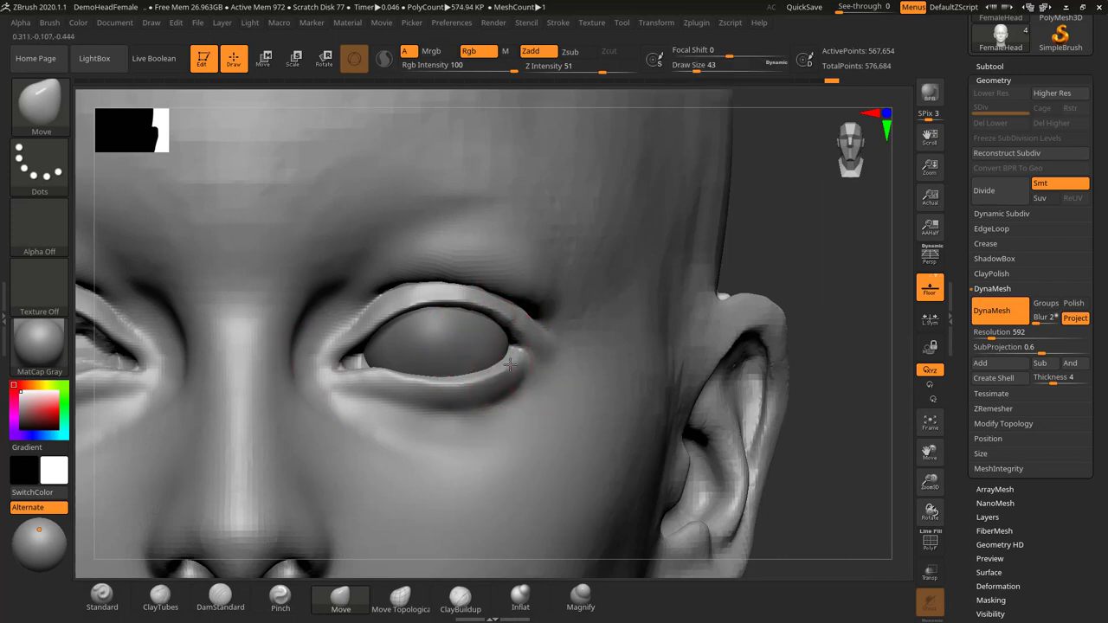
key(s)
drag(503, 308, 497, 307)
click(498, 319)
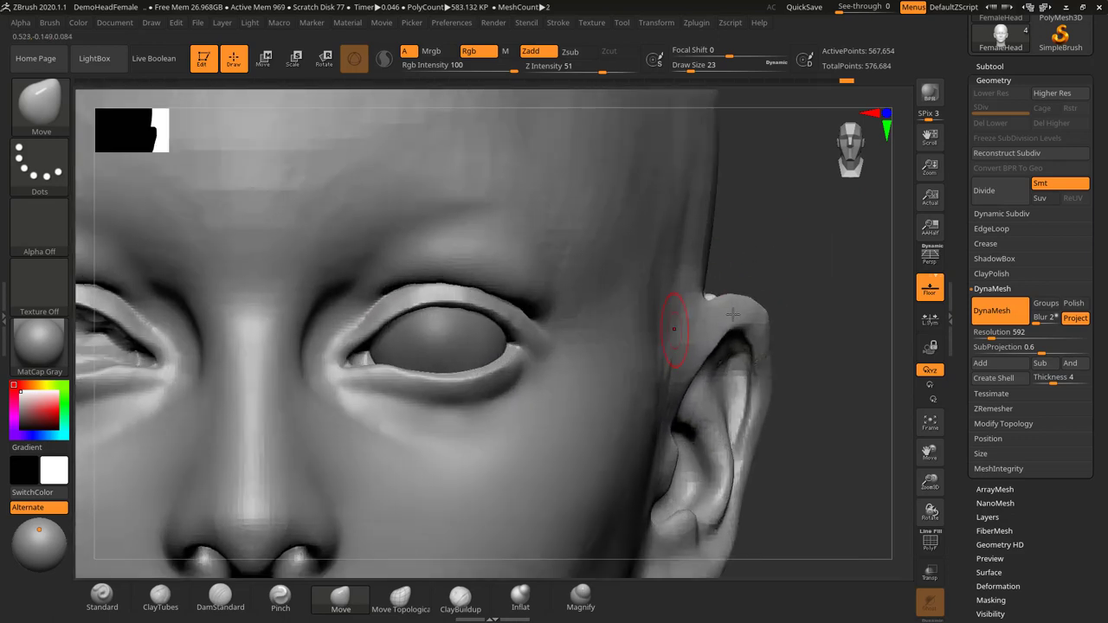
Refine the curve of the lower eyelid from above and from the front with the Move brush, ending at draw size 29
alt+drag(783, 278, 791, 336)
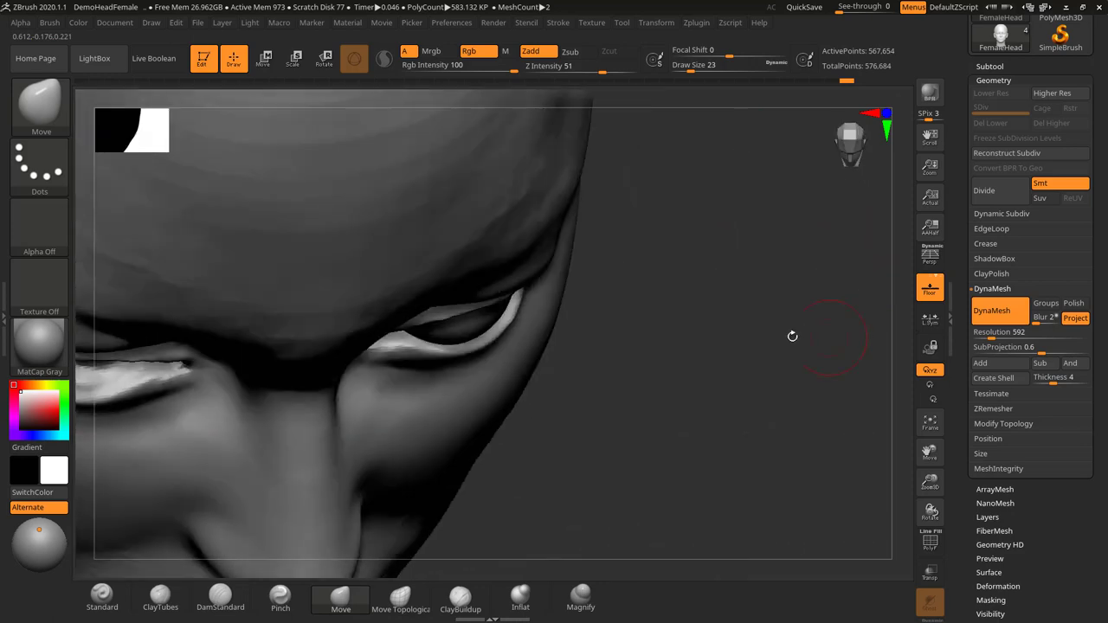
drag(631, 301, 599, 275)
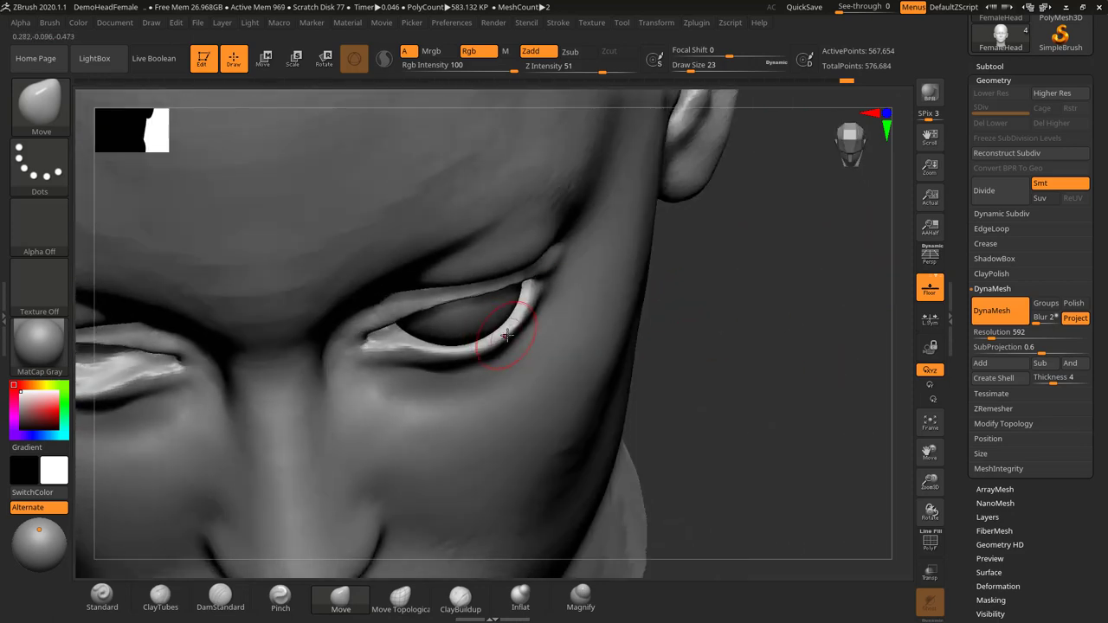
drag(786, 321, 684, 287)
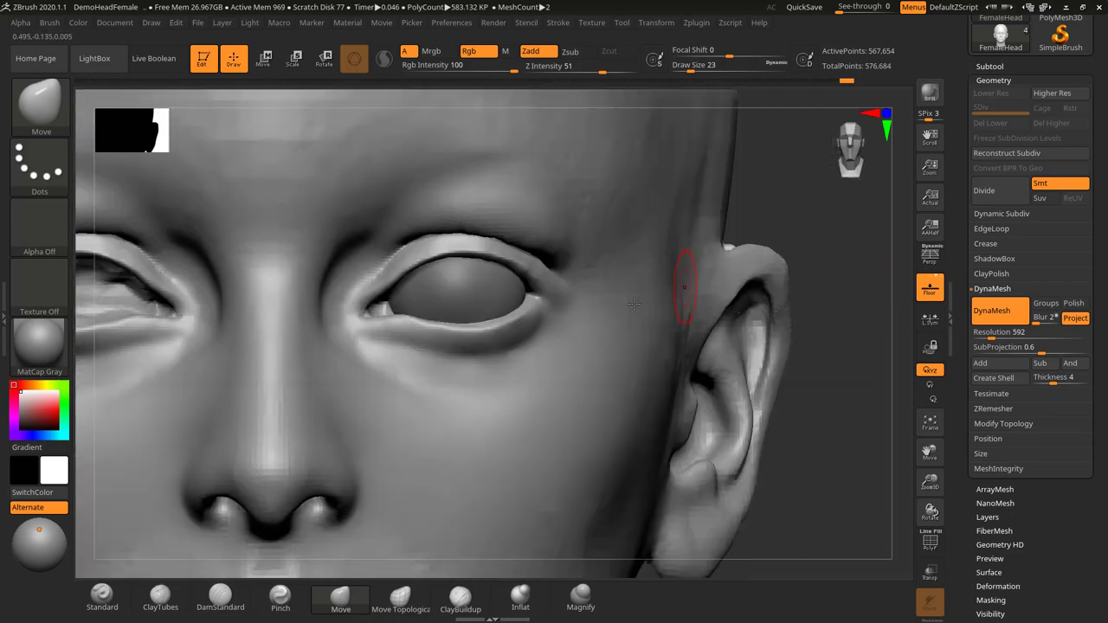
key(s)
drag(477, 325, 475, 325)
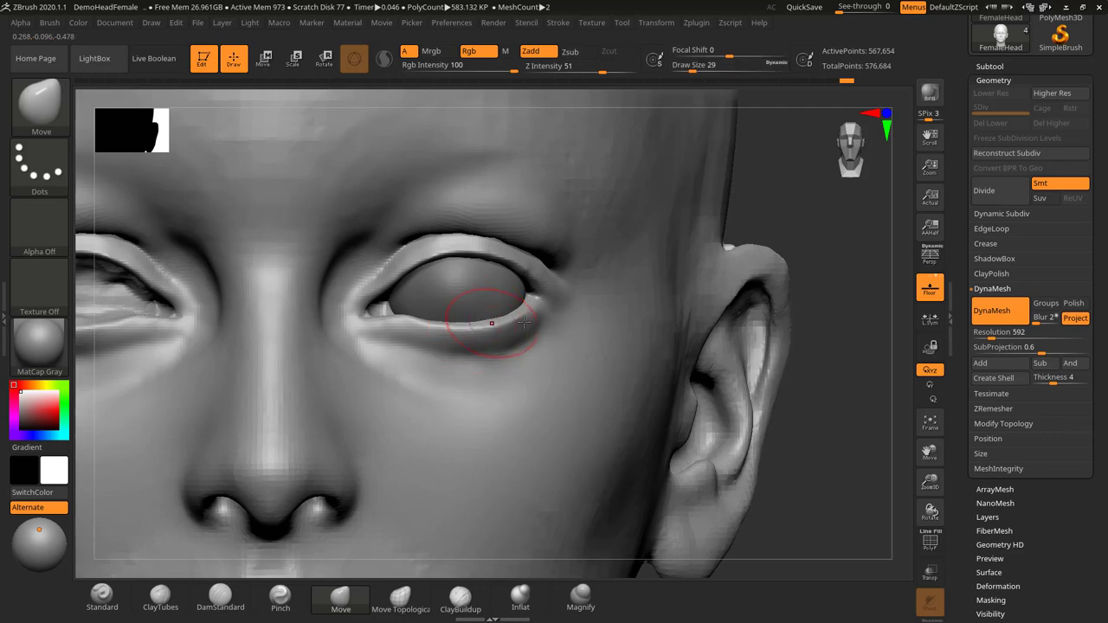
Adjust the upper eyelid's edge against the eyeball in side profile with the Move brush at draw size 20
drag(783, 218, 660, 274)
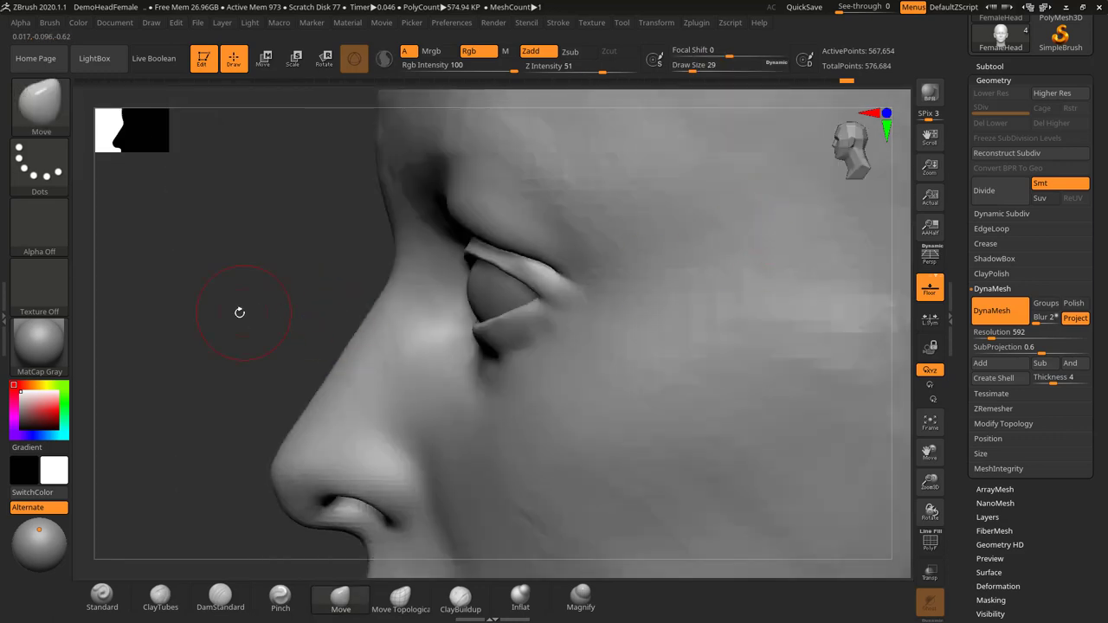
mouse_move(240, 311)
alt+mouse_down()
mouse_move(205, 291)
mouse_move(301, 426)
alt+mouse_up()
key(s)
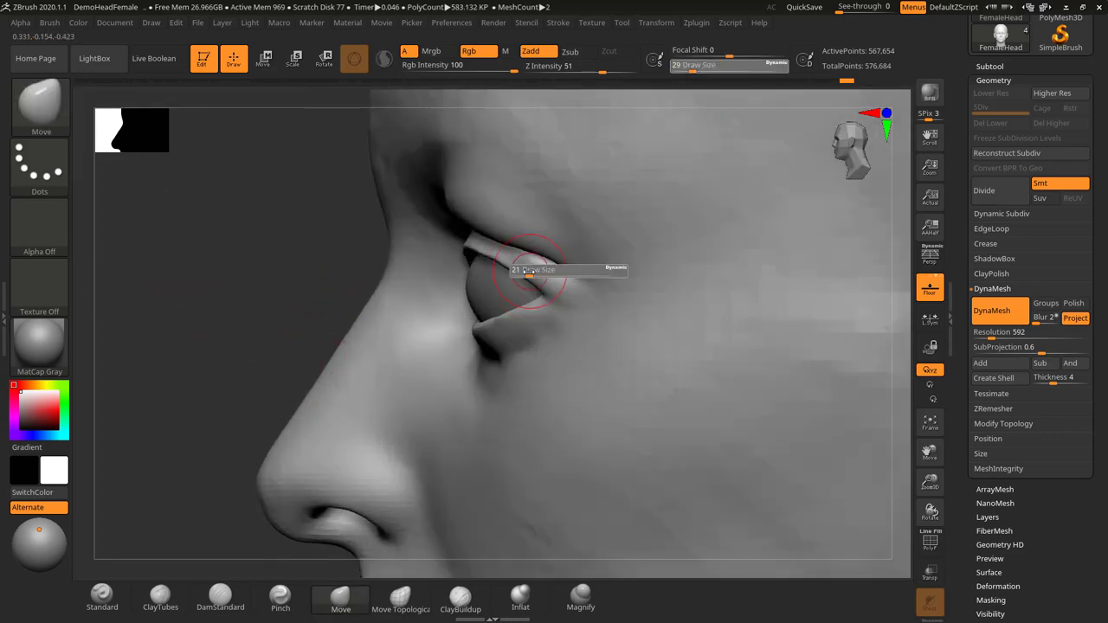
drag(532, 269, 527, 270)
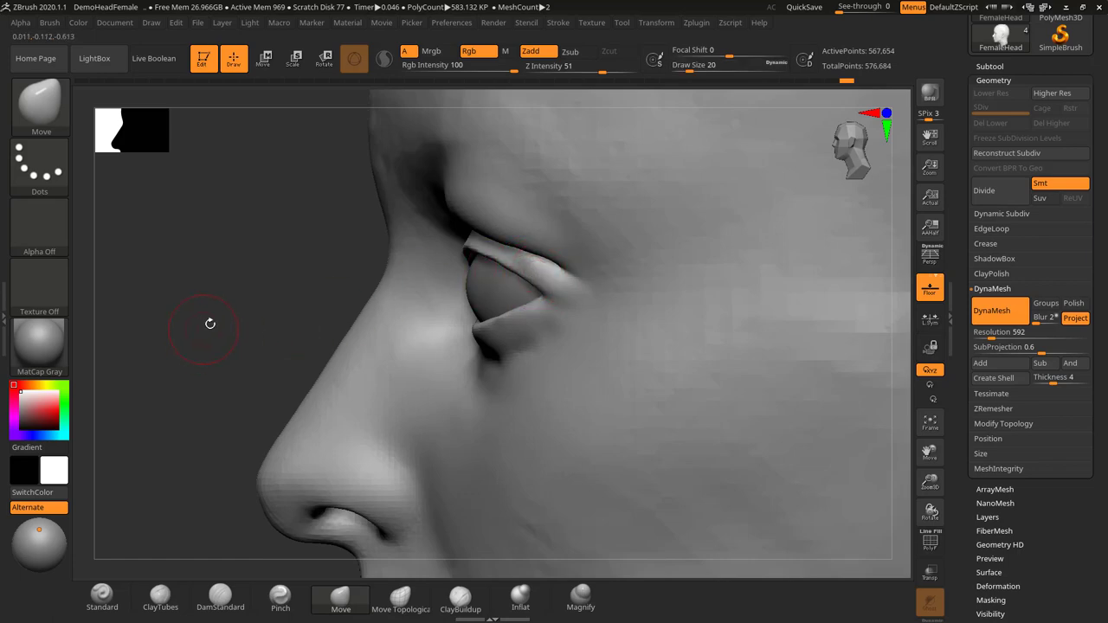
drag(210, 321, 671, 271)
Thicken the eyelid rim near the inner half of the eye with the Inflat brush at draw size 14
drag(848, 231, 828, 277)
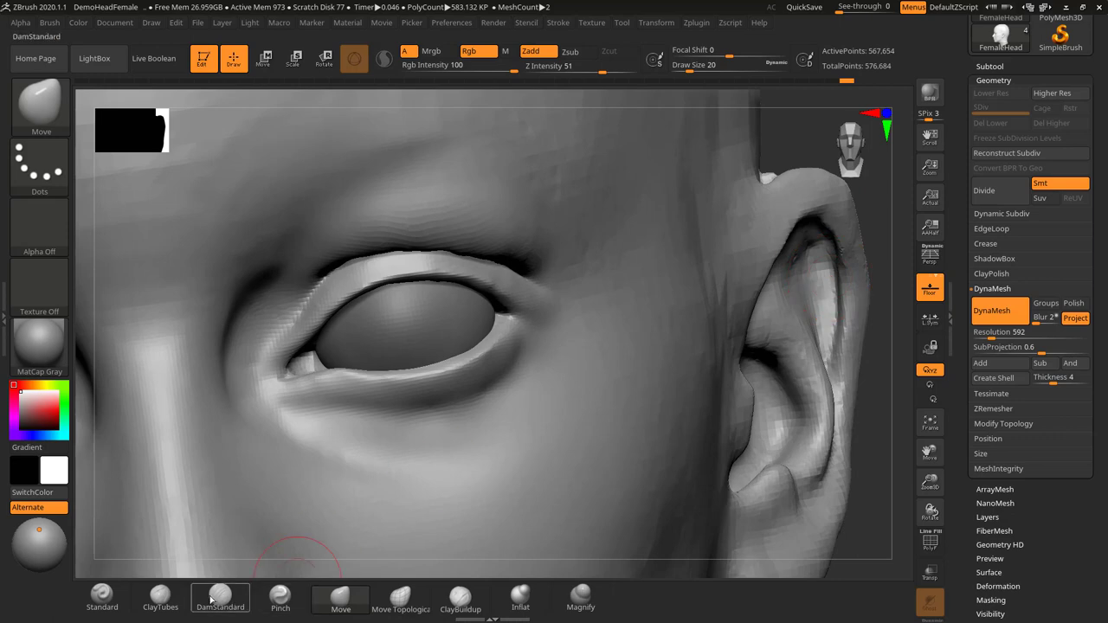
click(160, 595)
key(s)
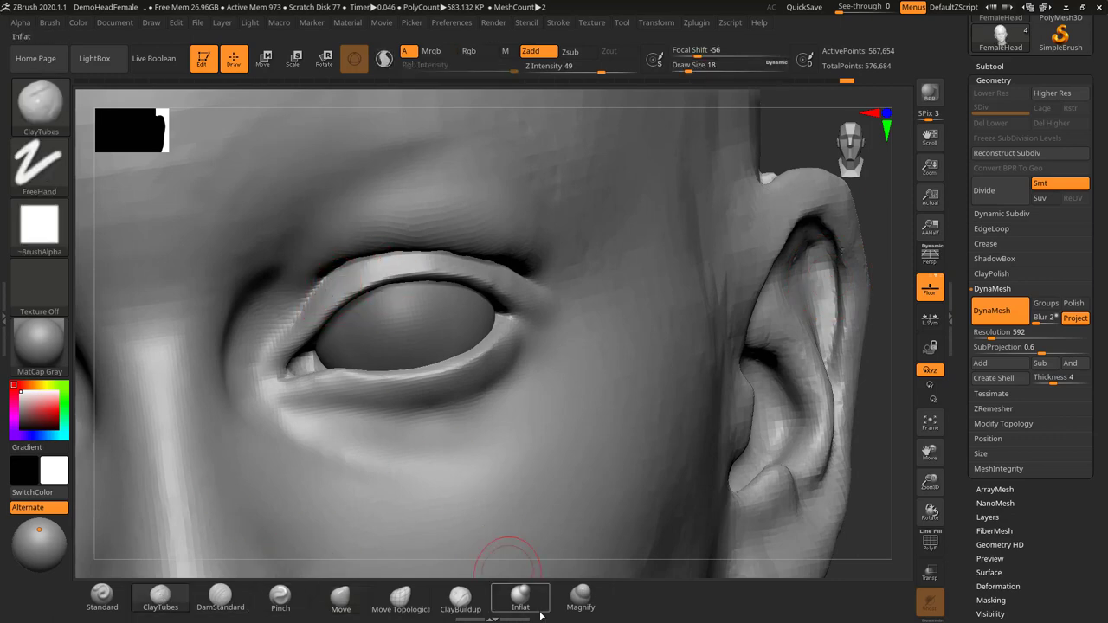
click(521, 597)
key(s)
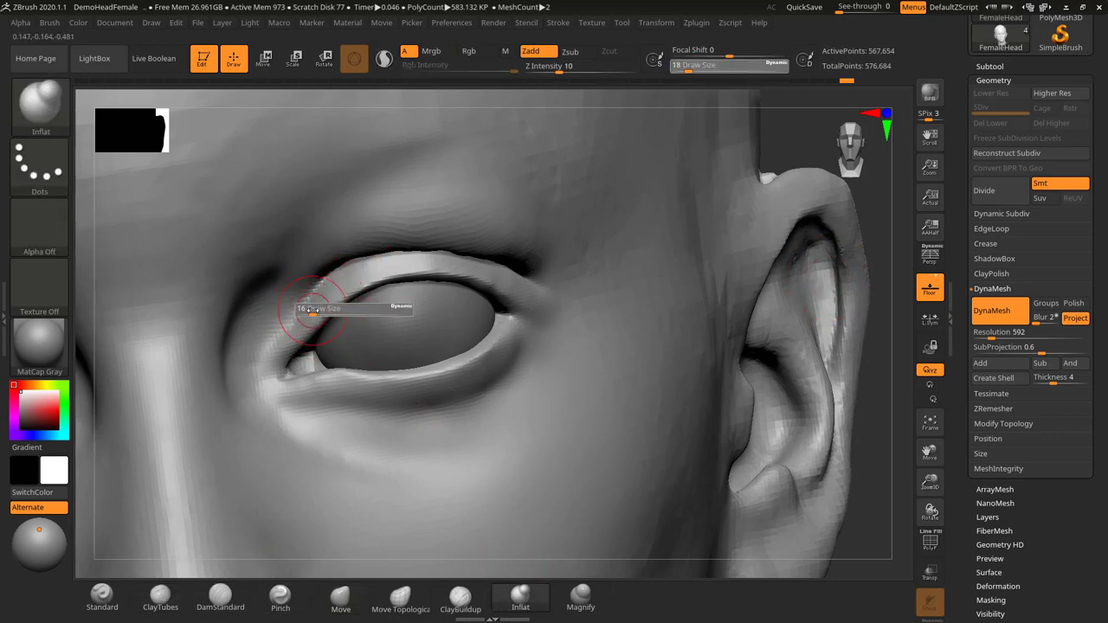
click(312, 309)
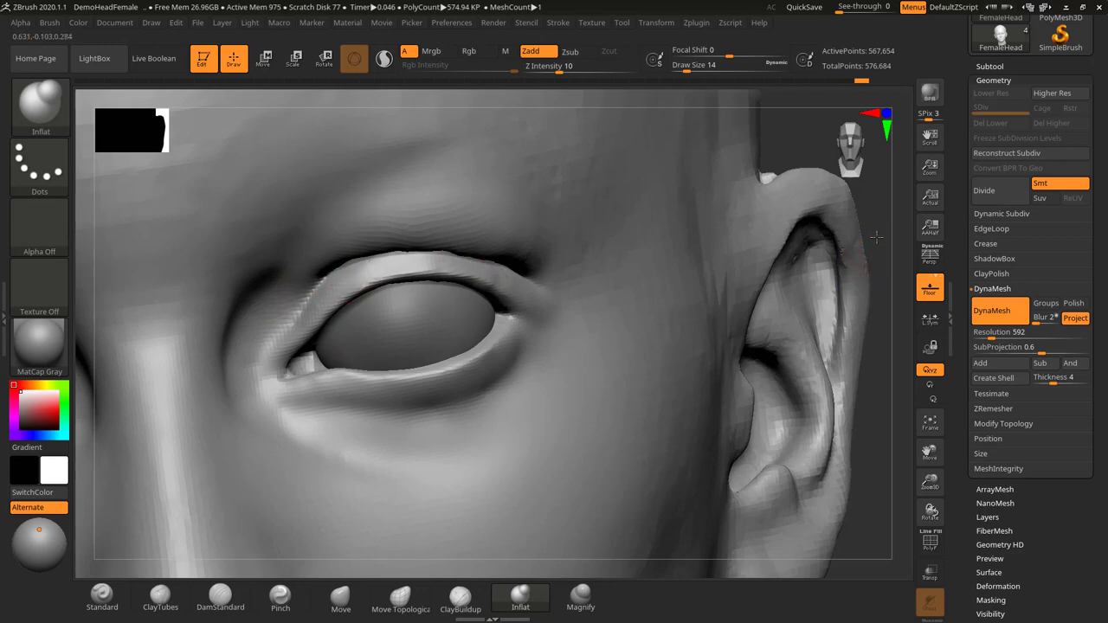
Adjust the upper eyelid's fold and edge with the Move brush at draw size 10
drag(876, 236, 863, 210)
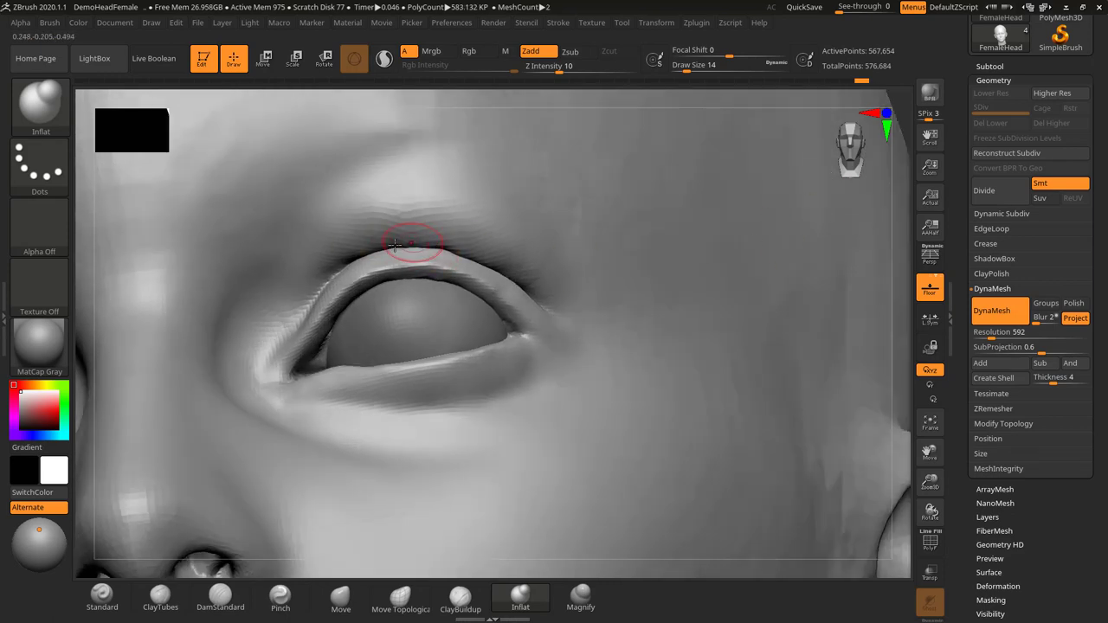
click(340, 595)
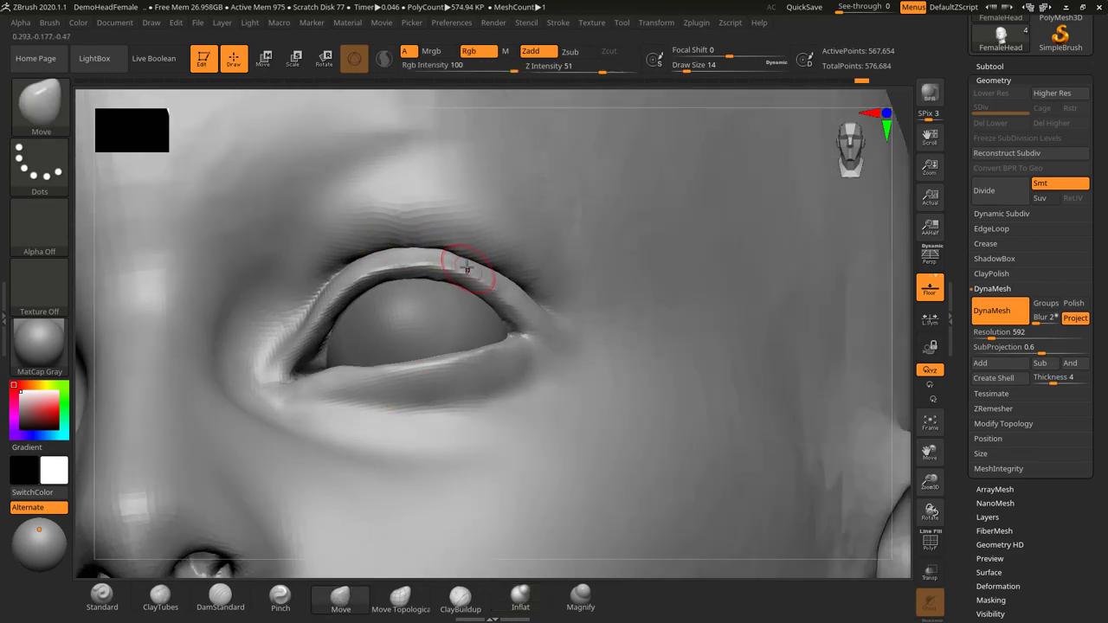
key(s)
drag(444, 245, 442, 247)
alt+drag(873, 240, 700, 301)
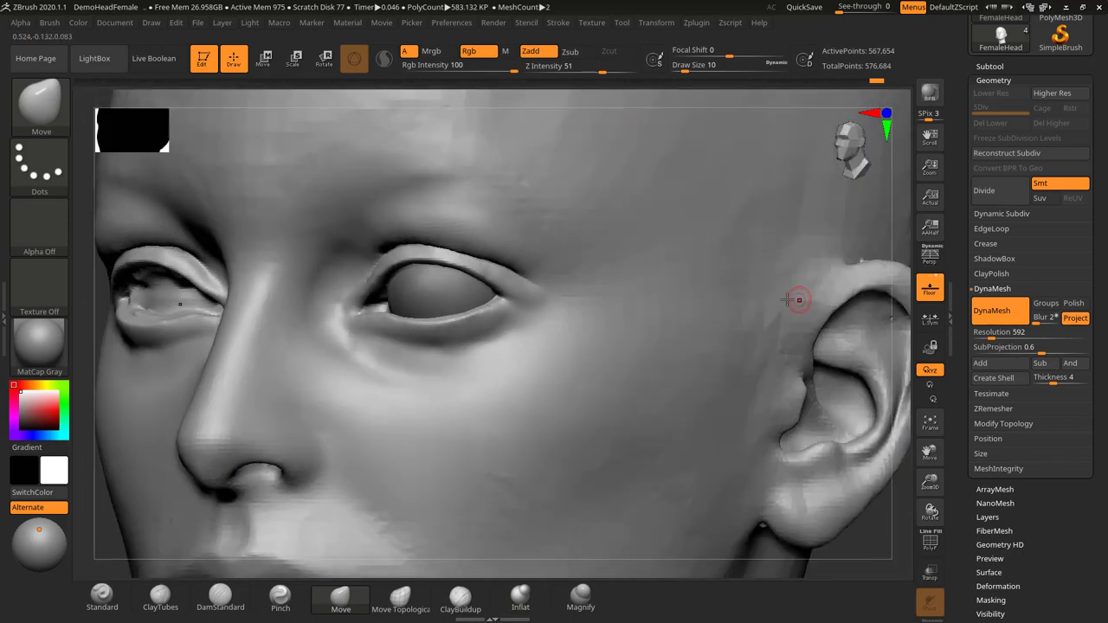
Reshape the inner corner of the eye around the tear duct with the Move brush at draw size 8
mouse_move(902, 240)
mouse_down()
mouse_move(893, 262)
mouse_move(831, 299)
mouse_up()
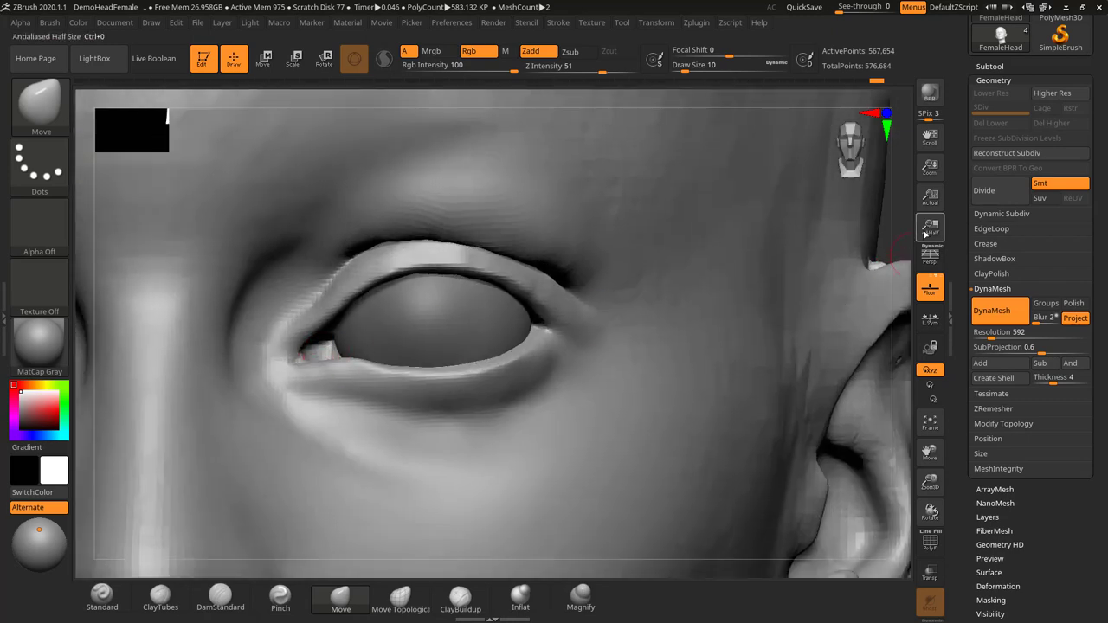
drag(889, 229, 944, 205)
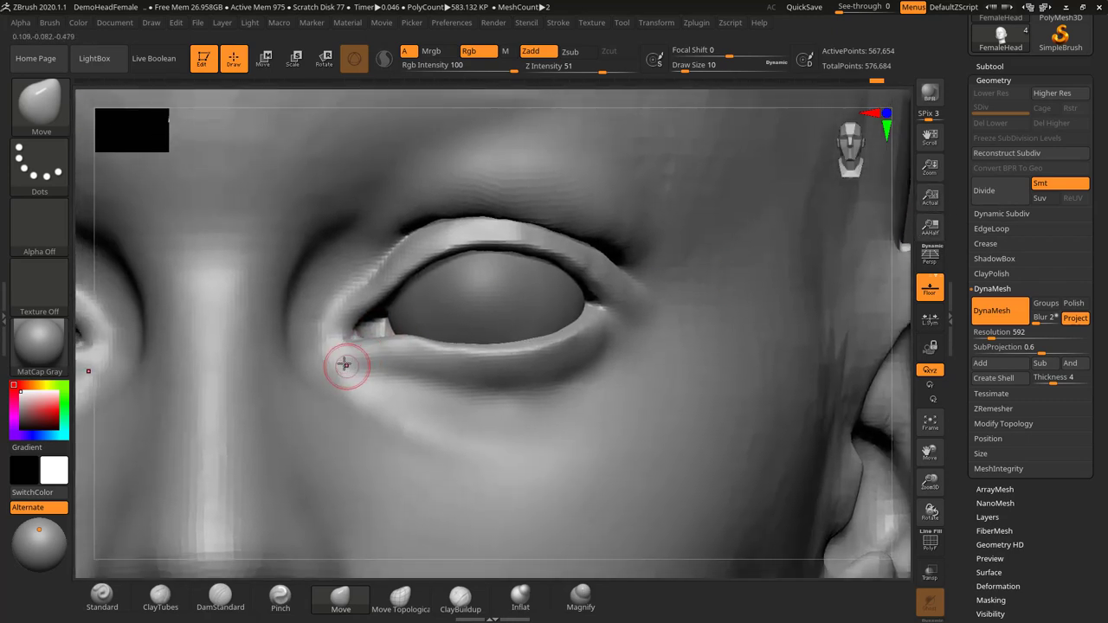
key(s)
drag(371, 331, 366, 334)
ctrl+click(372, 327)
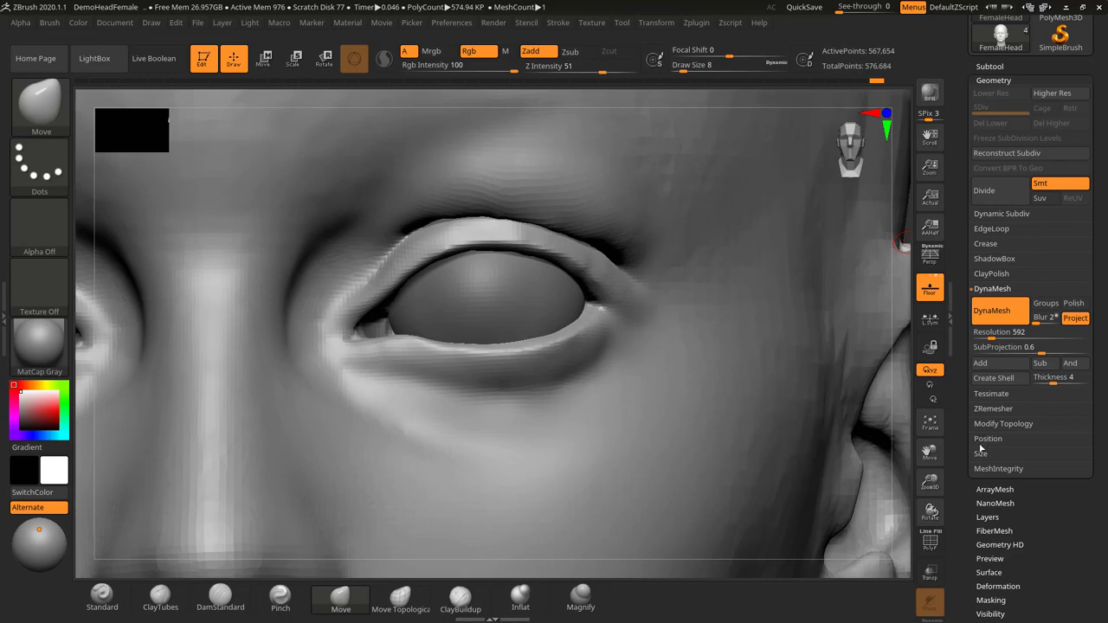
drag(961, 425, 964, 415)
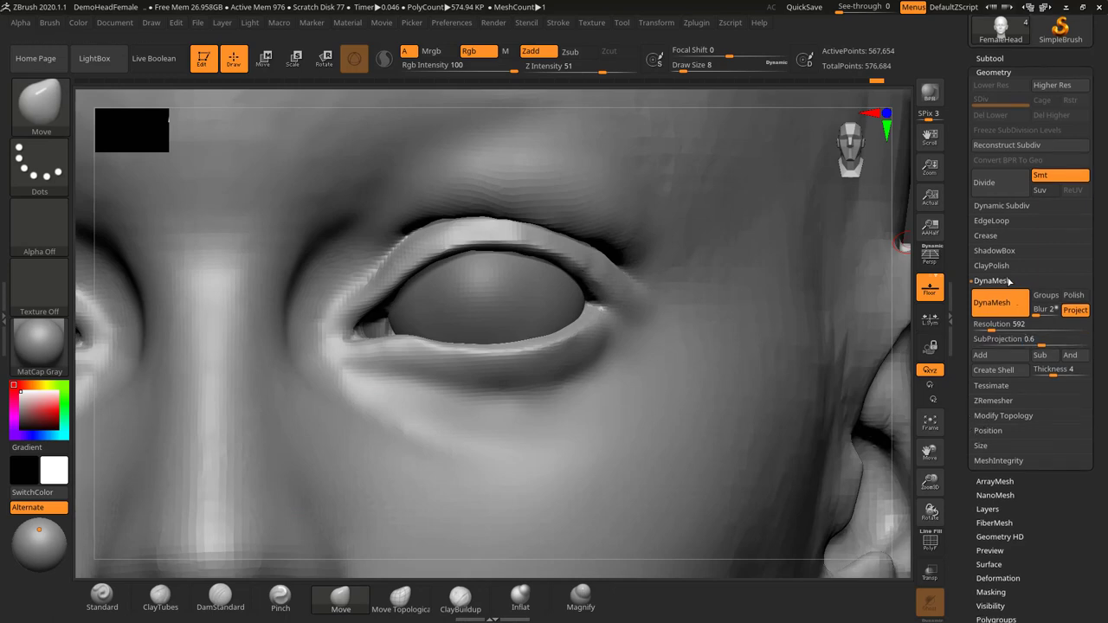
click(987, 280)
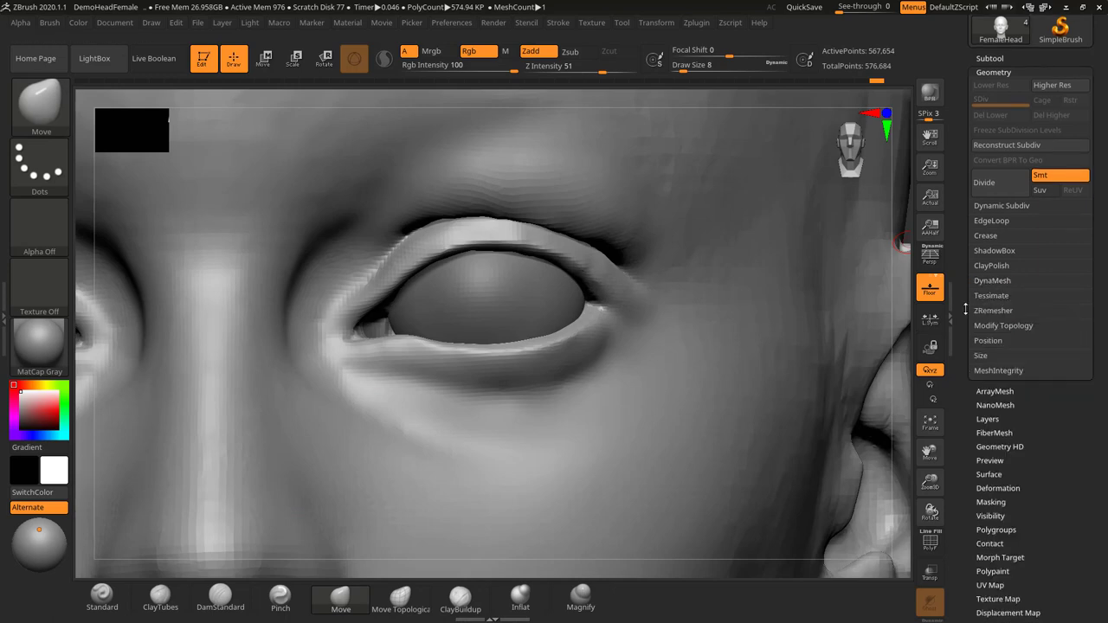
click(1014, 325)
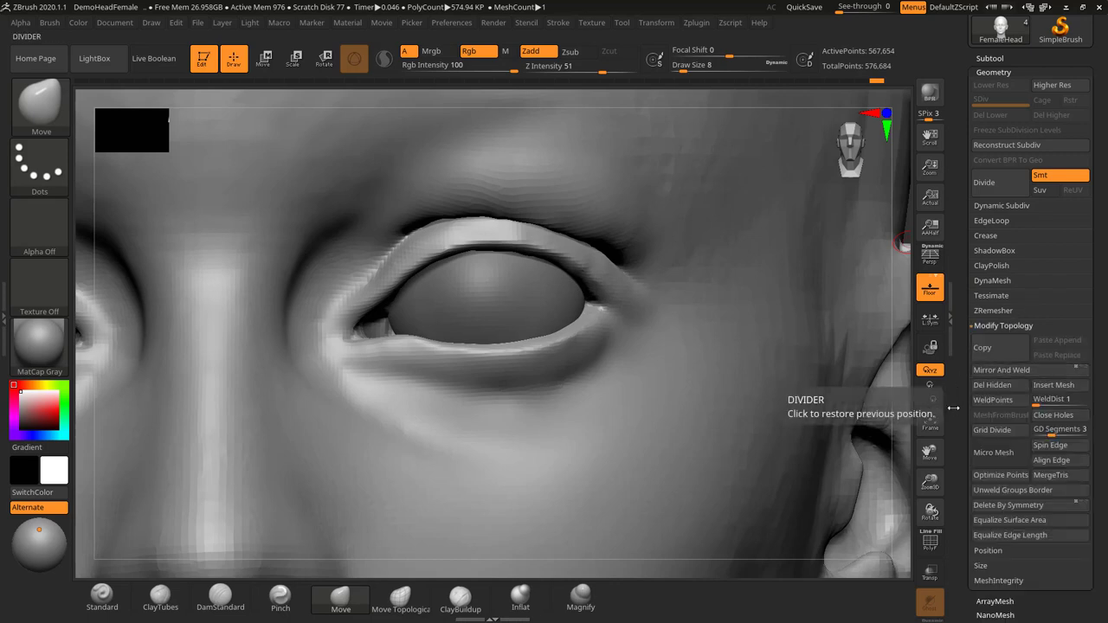
click(1003, 326)
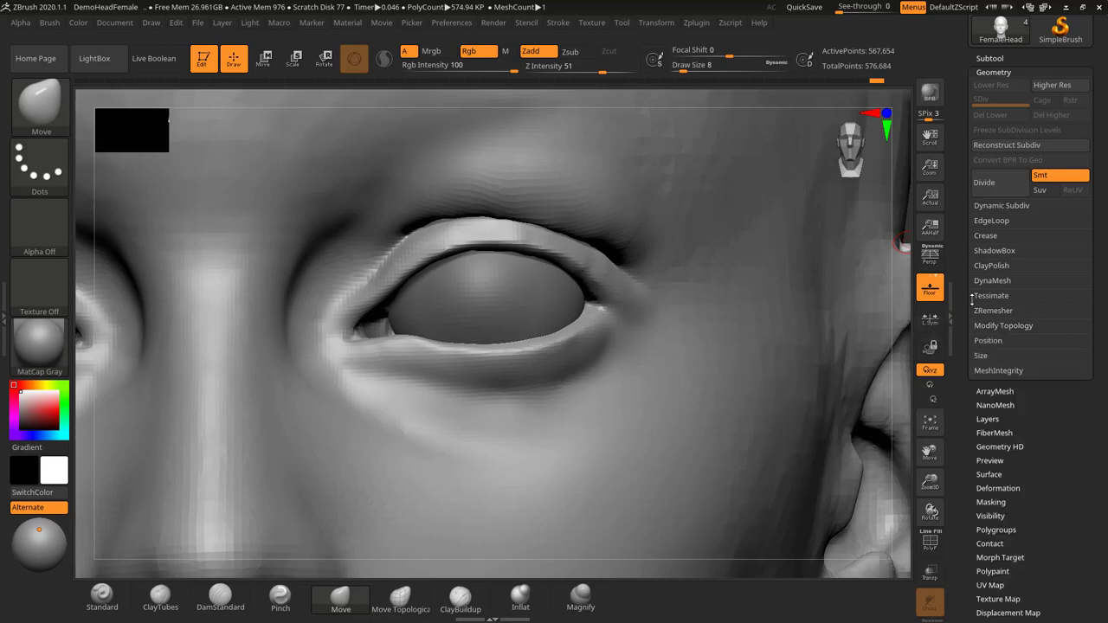
drag(961, 275, 964, 336)
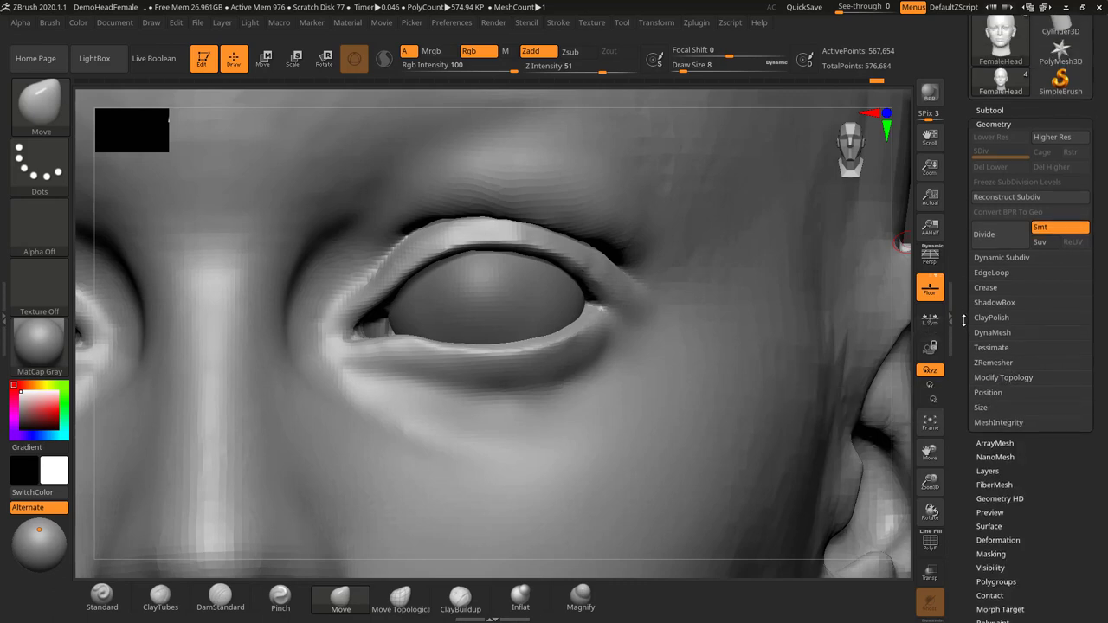
Extract the masked area at the inner eye corner as a new subtool with thickness 0.02
click(992, 110)
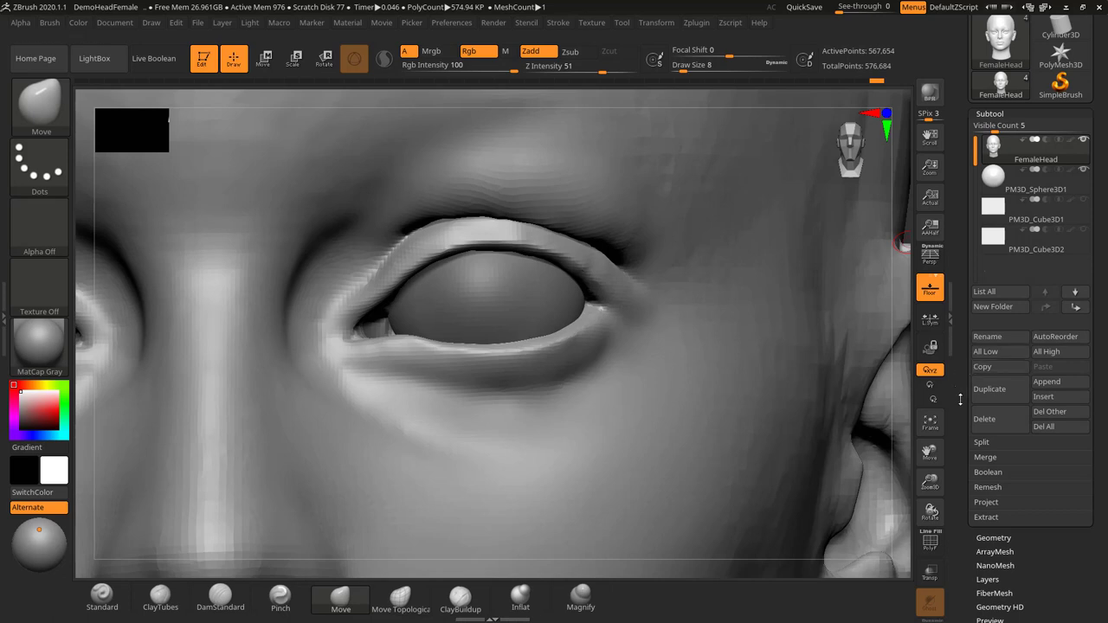
drag(960, 501, 962, 479)
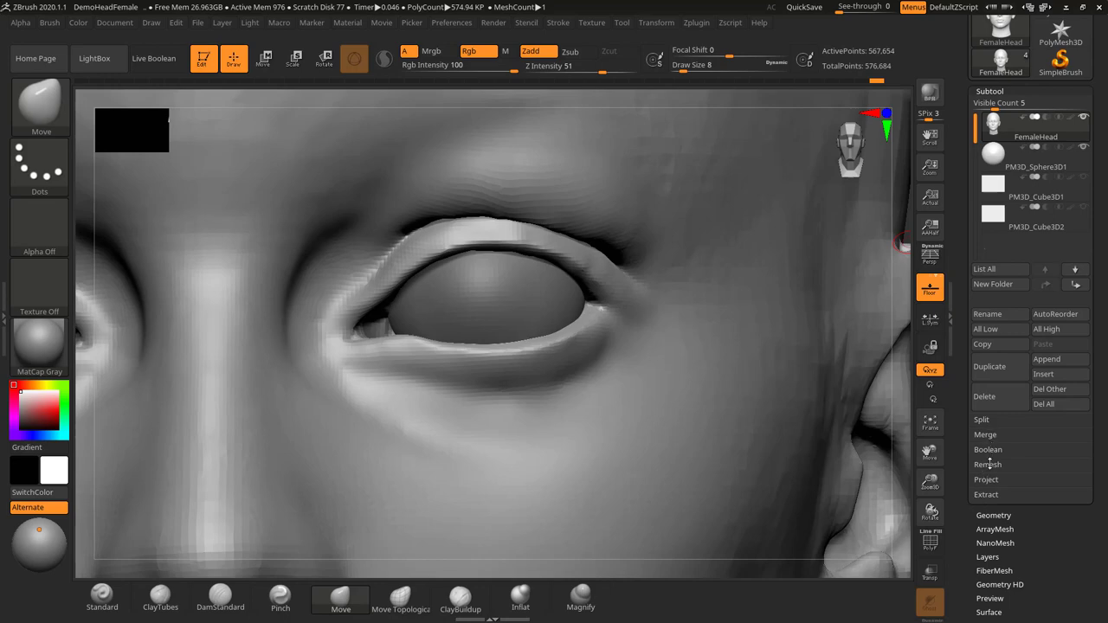
click(988, 493)
drag(960, 506, 963, 400)
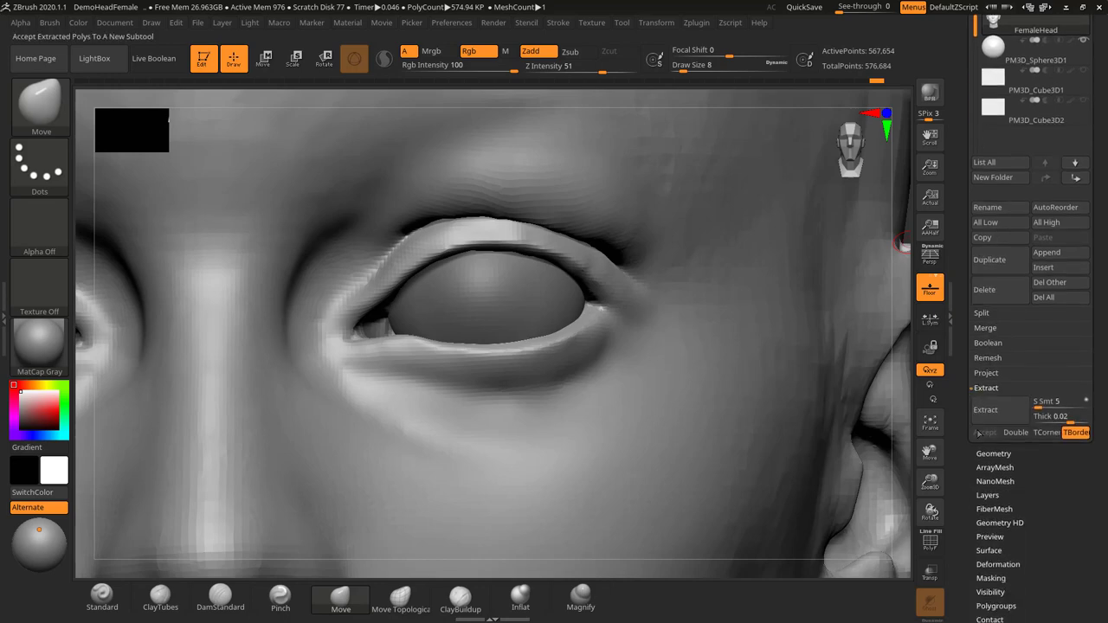
click(989, 414)
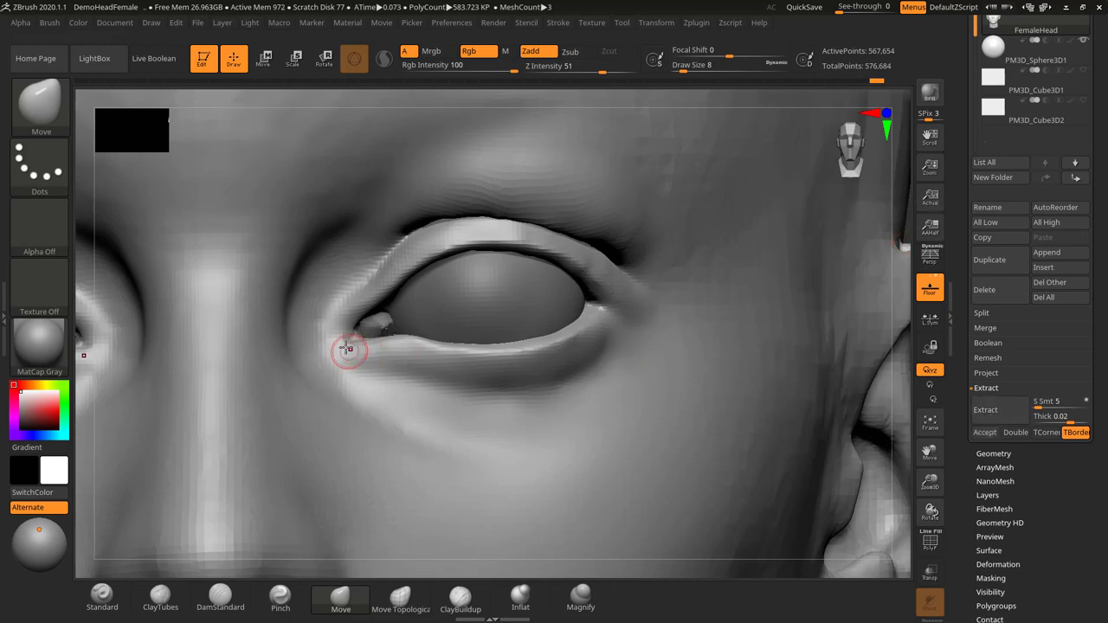
click(986, 433)
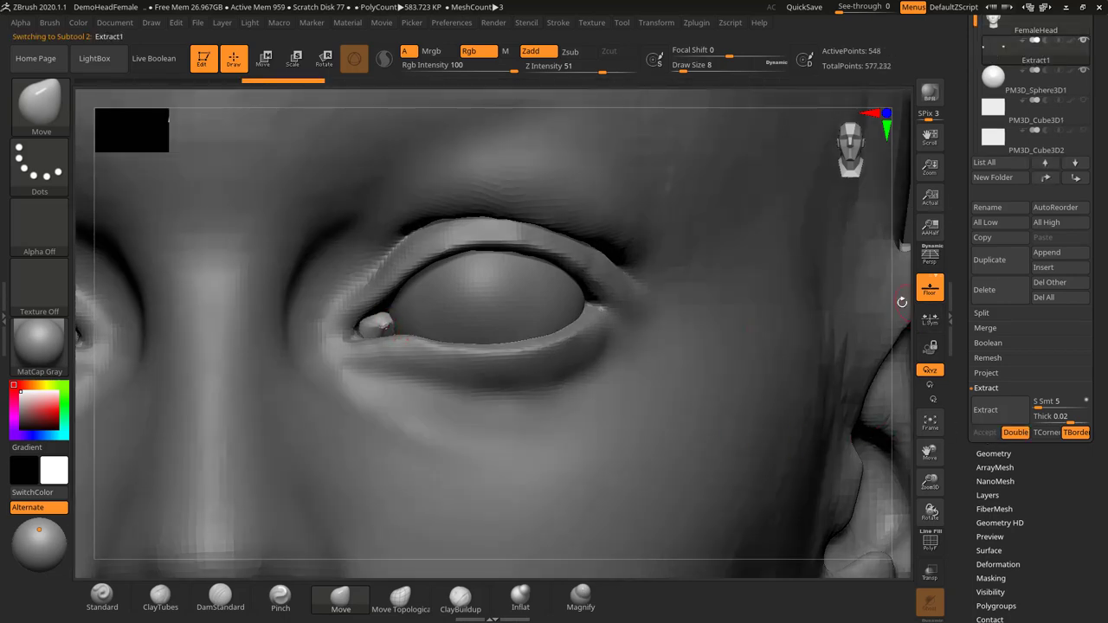
Clear the mask on the extracted tear duct piece to allow a DynaMesh conversion
drag(901, 302, 892, 343)
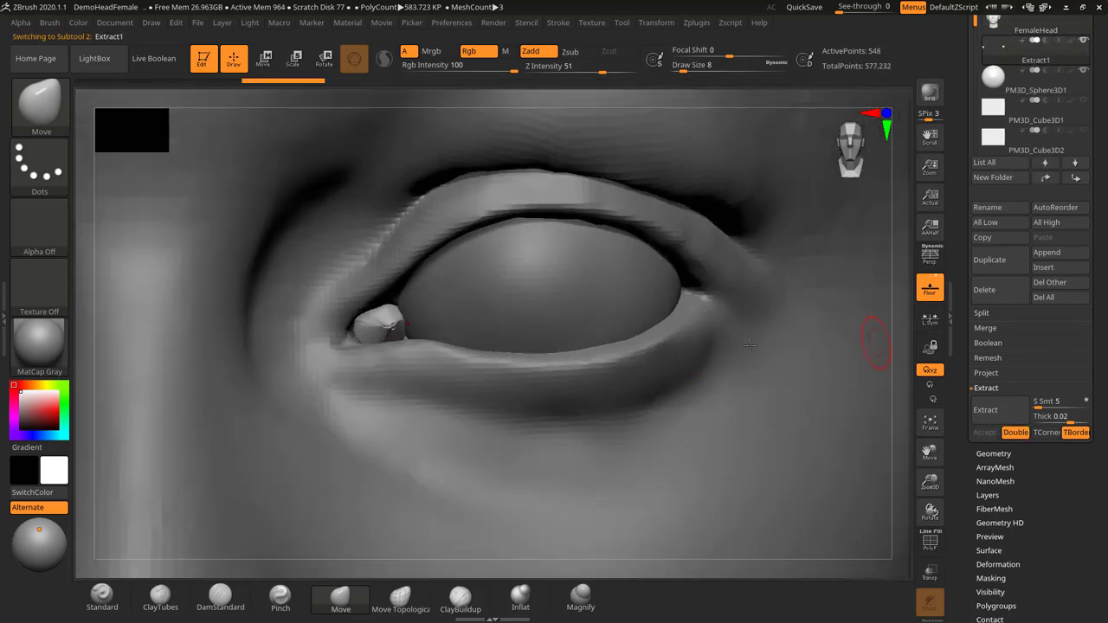
click(994, 453)
scroll(964, 293, up, 2)
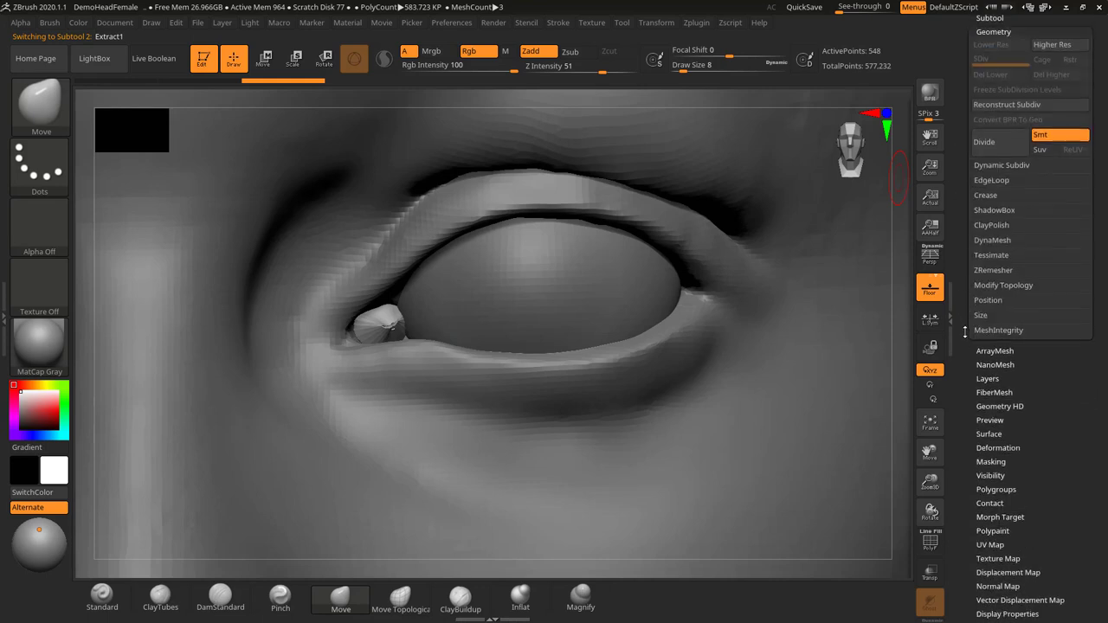
click(992, 248)
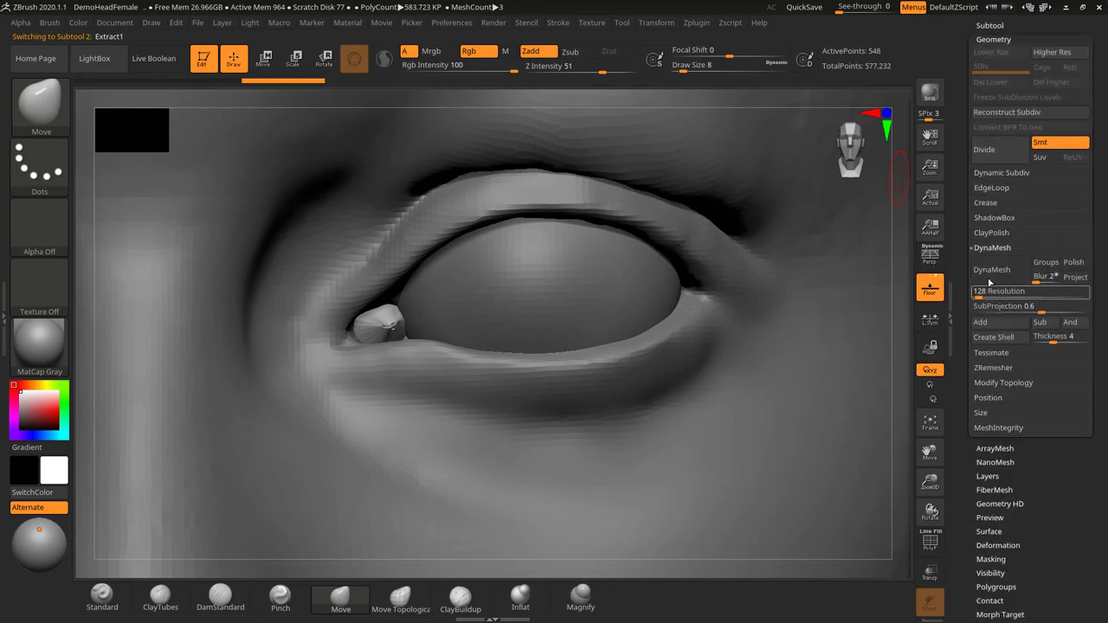
click(995, 269)
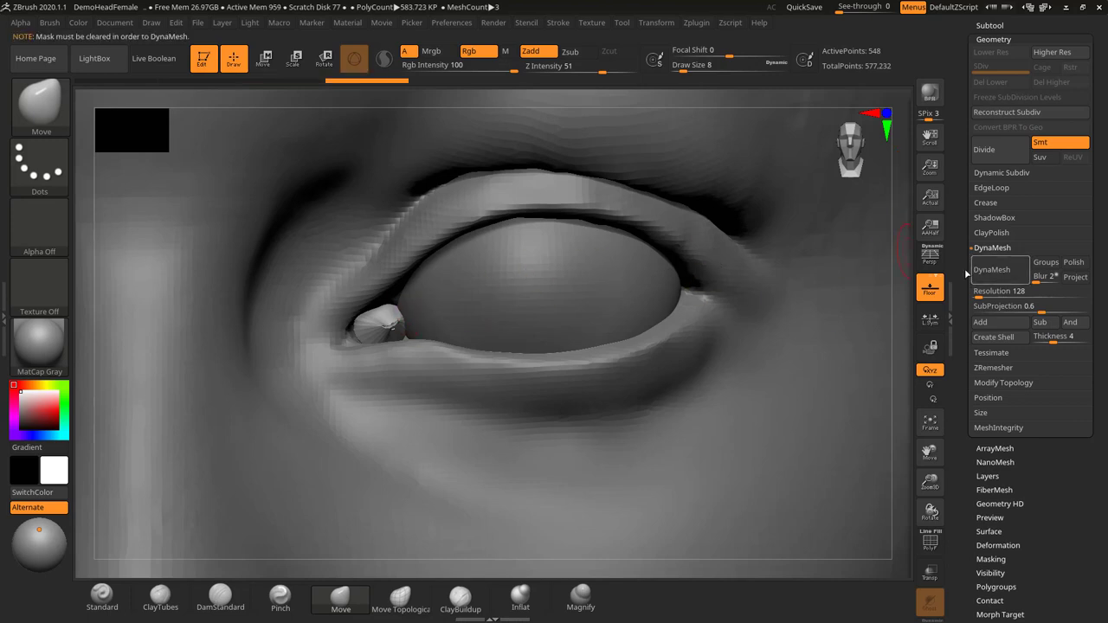
ctrl+drag(778, 319, 788, 334)
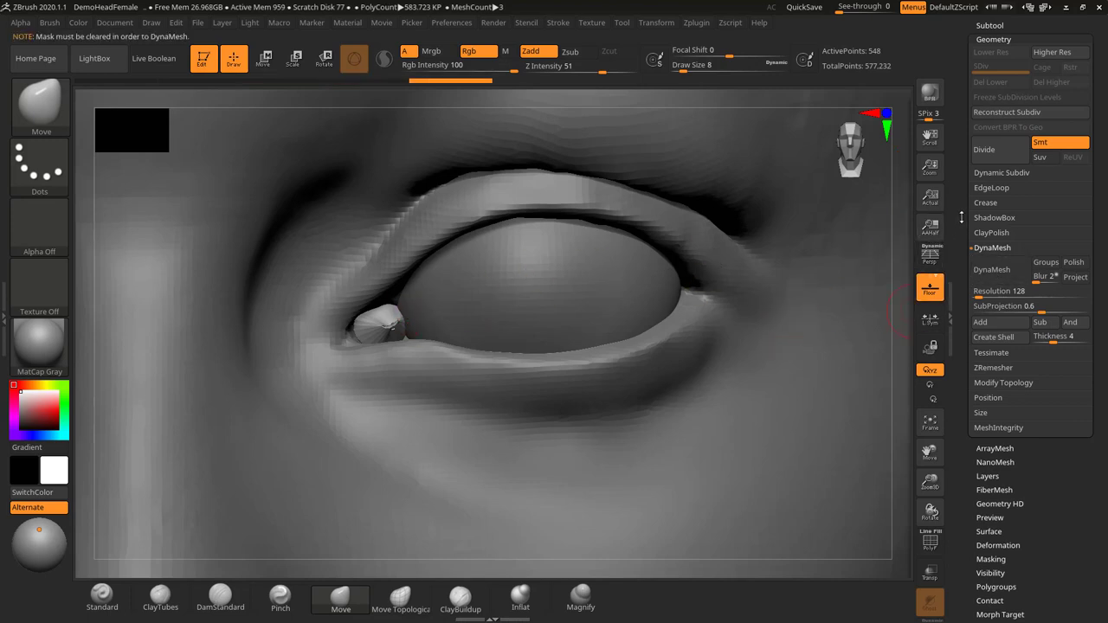
scroll(952, 234, up, 6)
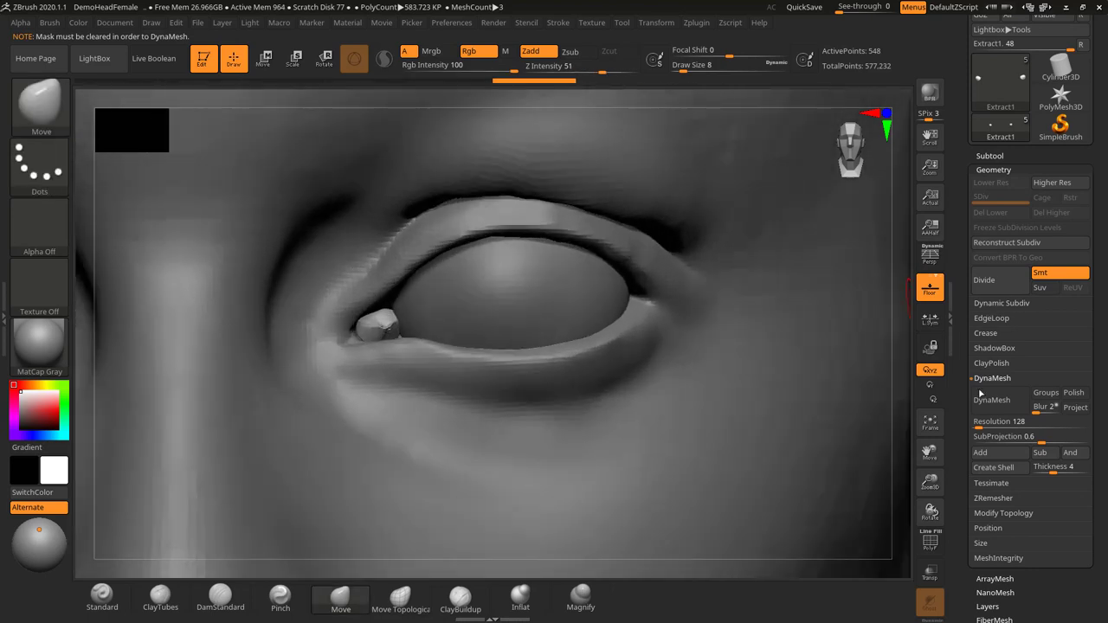
Convert the extracted tear duct piece to a DynaMesh at resolution 504
click(993, 400)
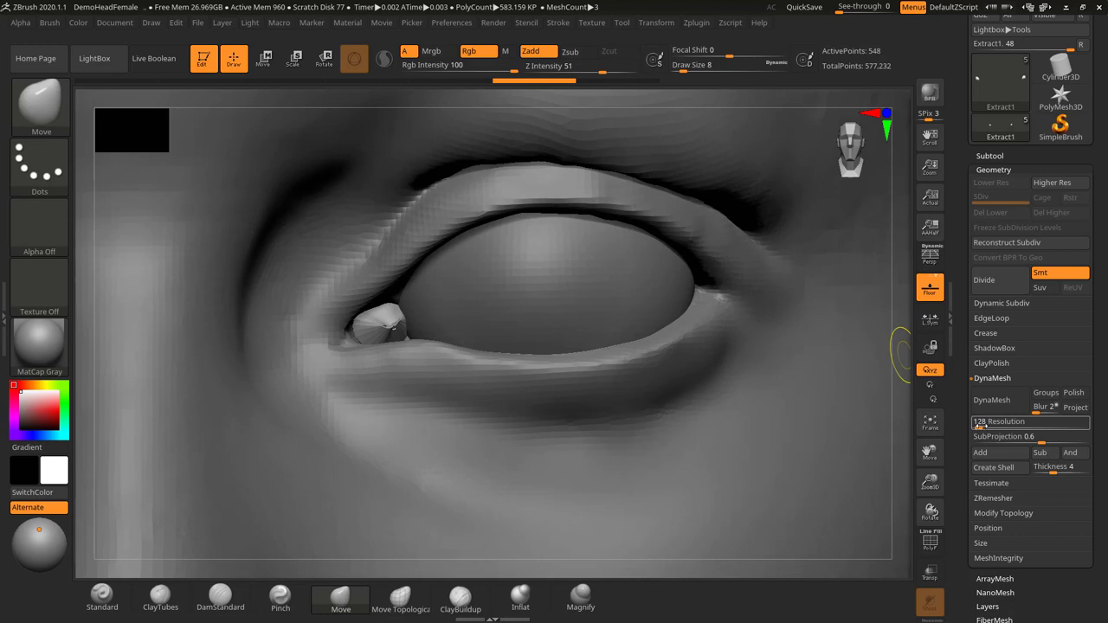
click(984, 420)
text(50)
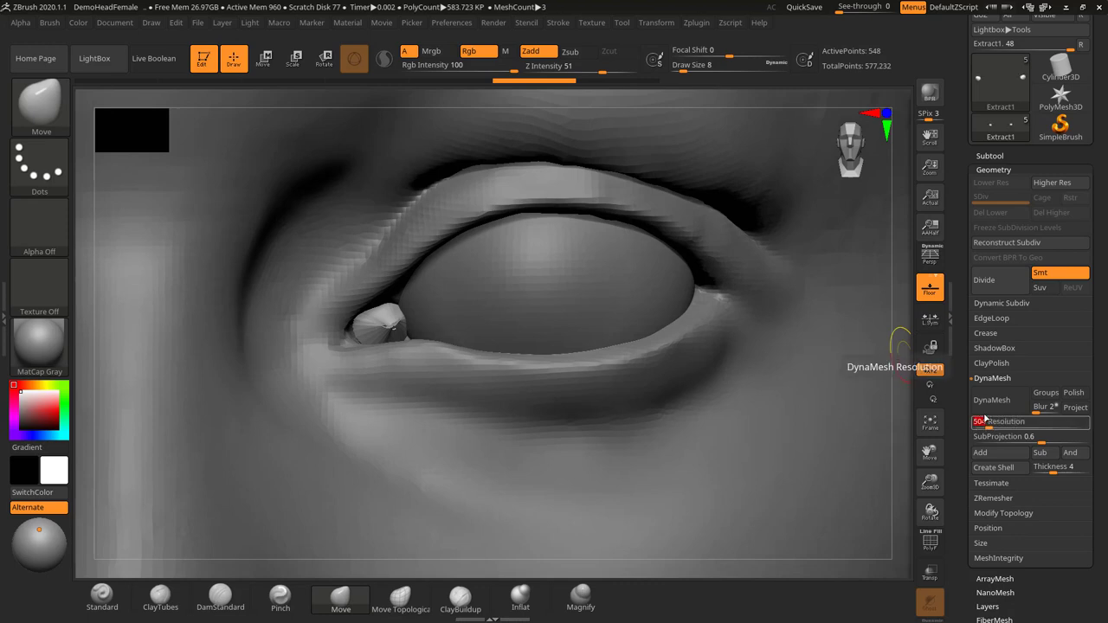
text(4)
key(Return)
click(991, 400)
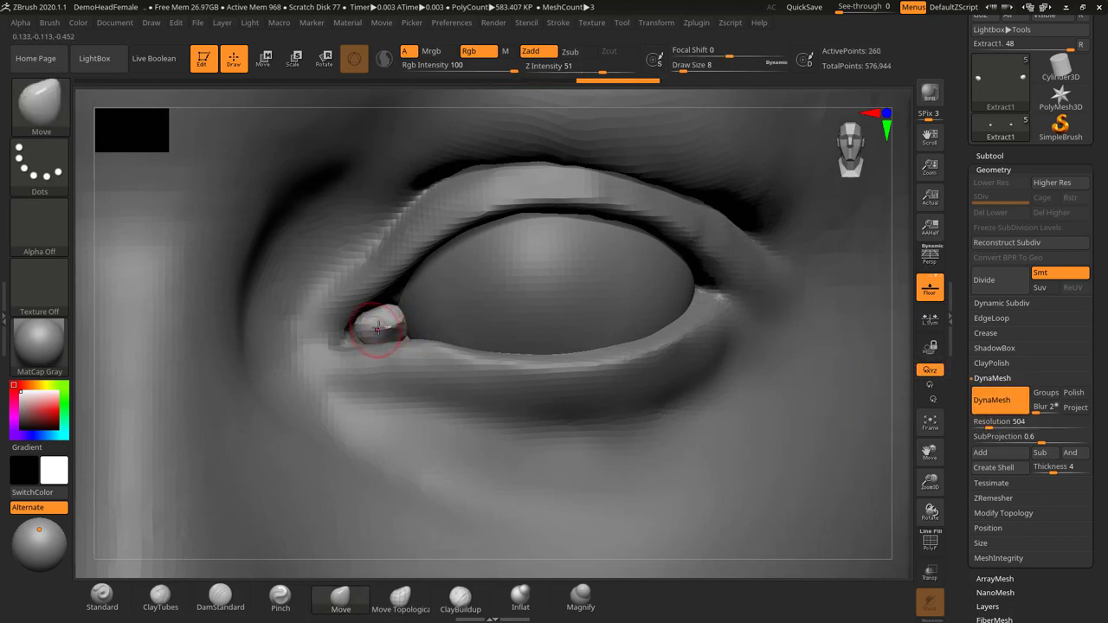
Build up and smooth the tear duct piece with the ClayTubes brush at draw size 7
click(159, 596)
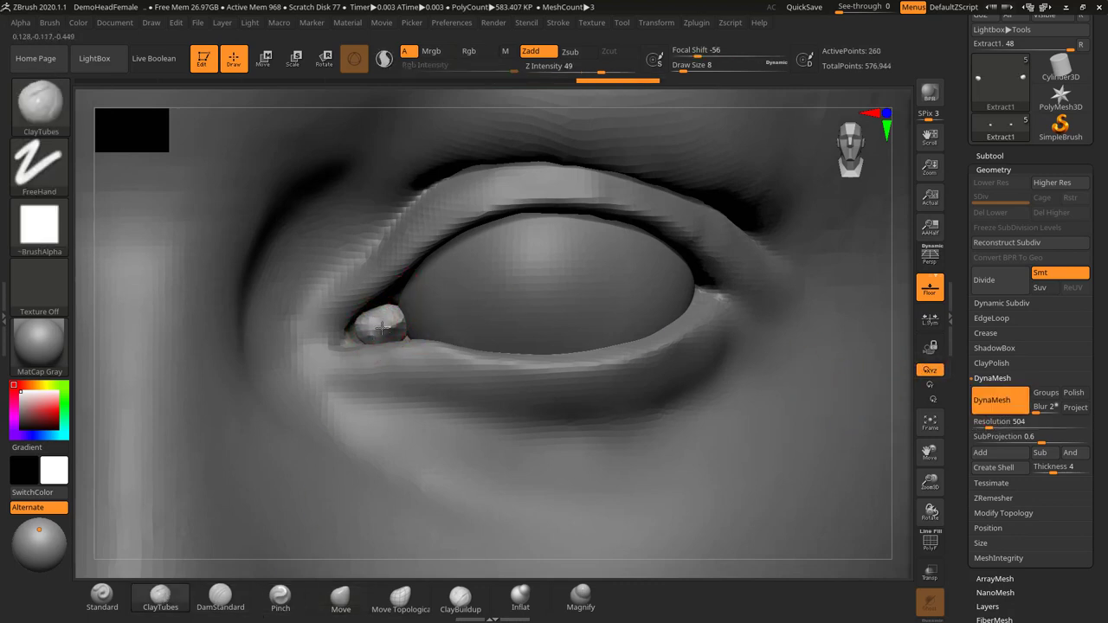
drag(367, 330, 366, 333)
key(s)
drag(367, 334, 374, 333)
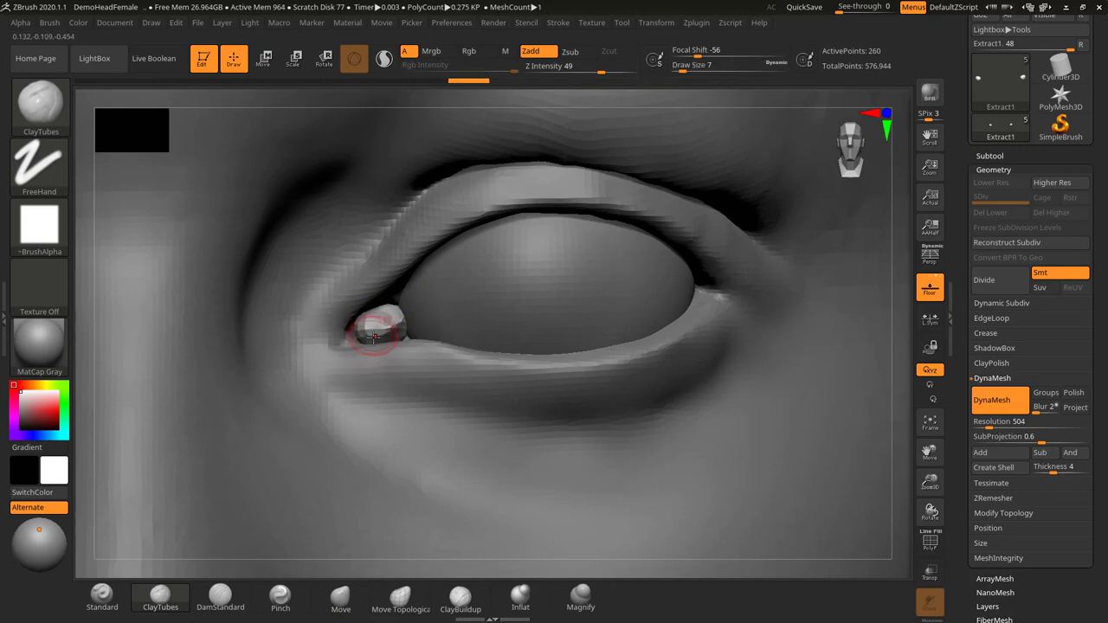
key(shift)
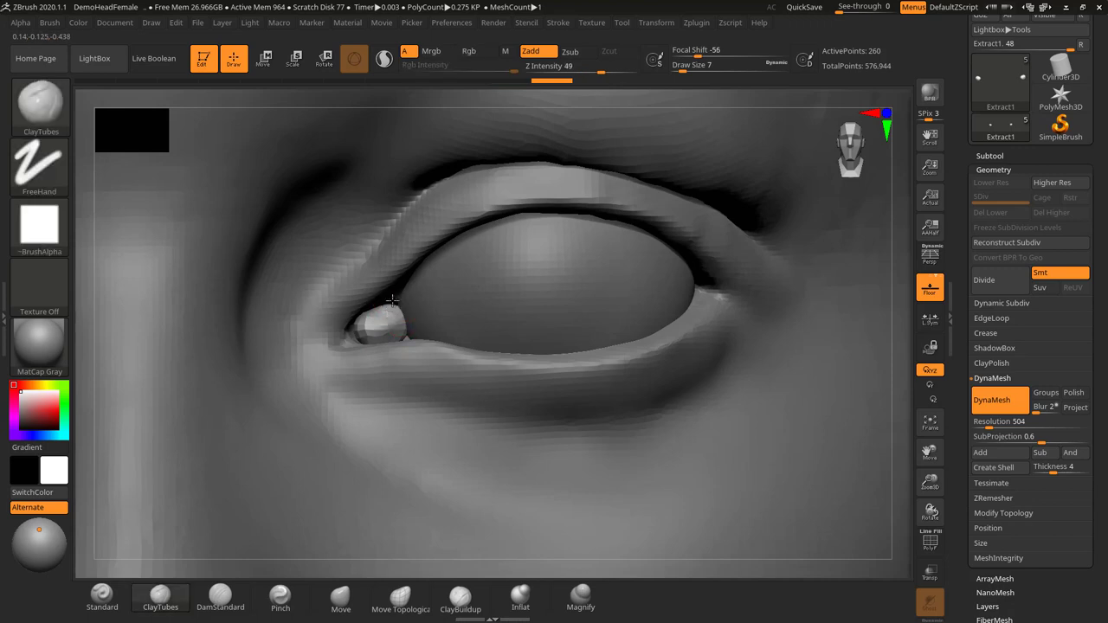
Pull the tear duct piece toward the upper lid and eye corner with the Move brush, and smooth its surface
click(340, 596)
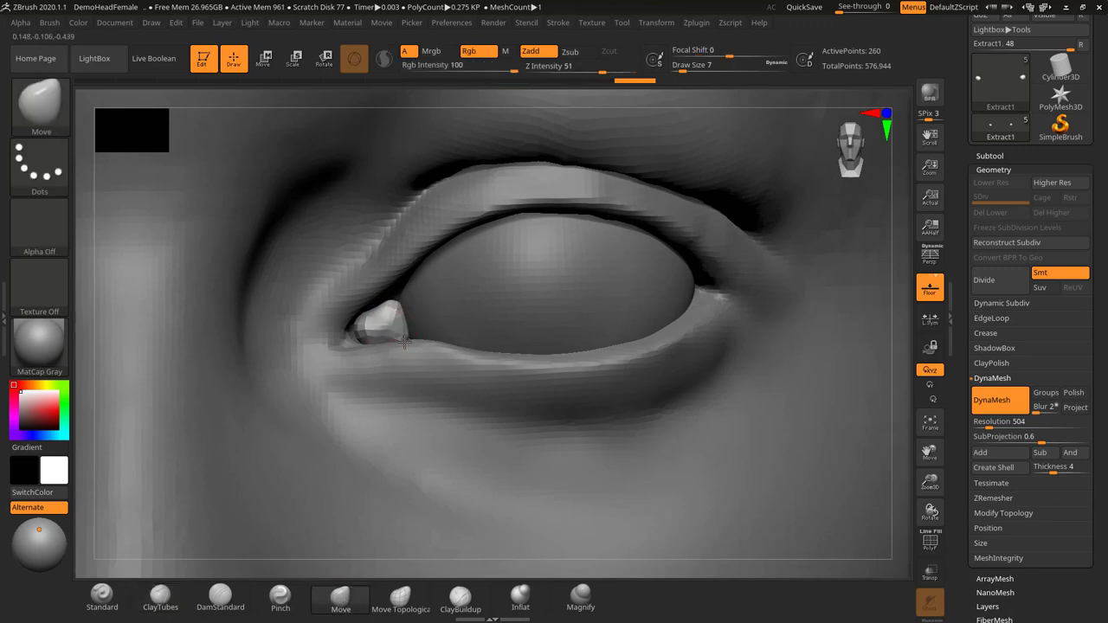
key(shift)
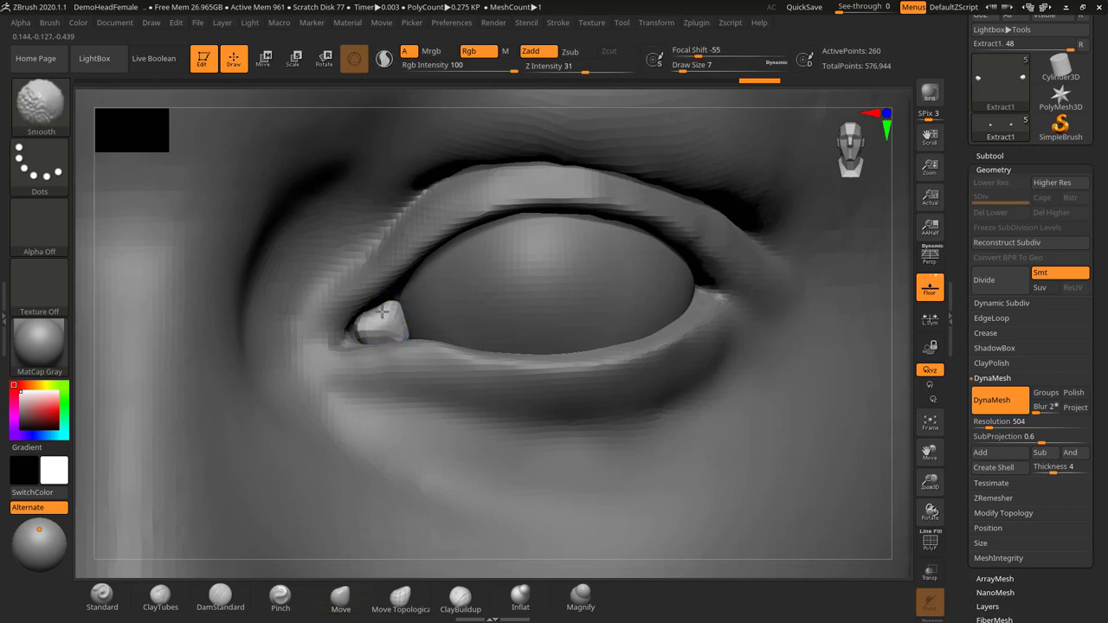
shift+drag(359, 349, 363, 340)
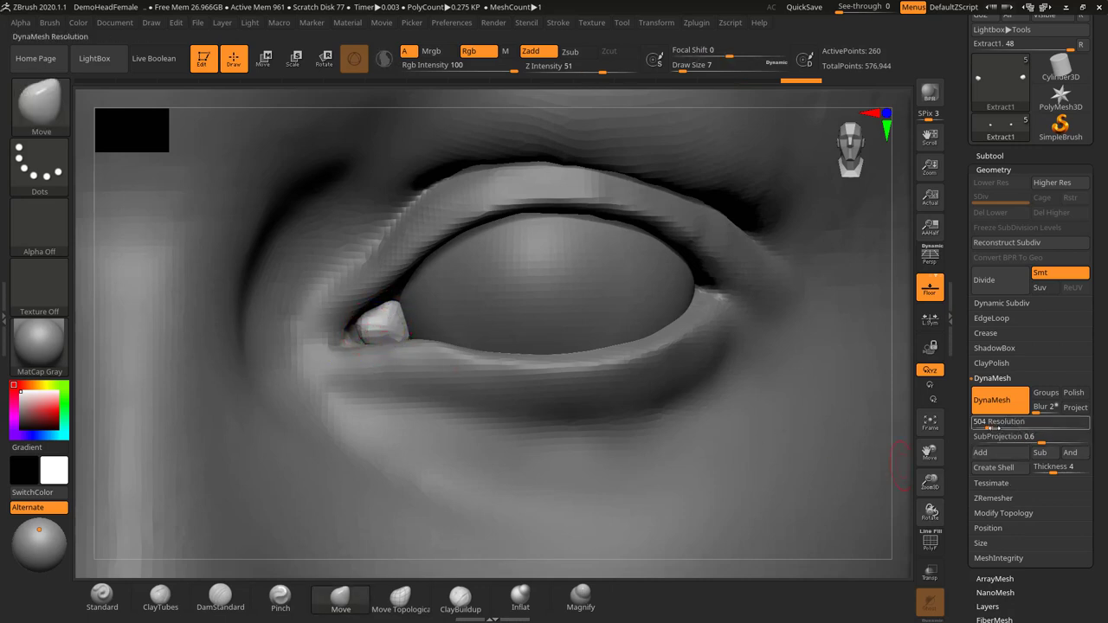
Raise the tear duct piece's DynaMesh resolution to 1016 and remesh it
click(1001, 424)
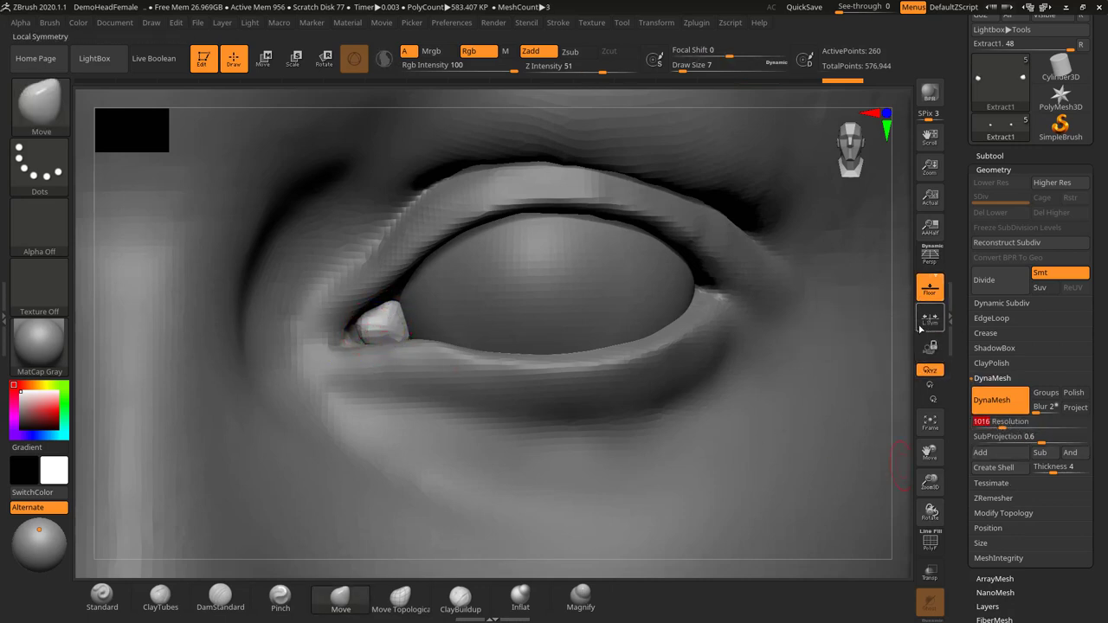
drag(910, 322, 841, 294)
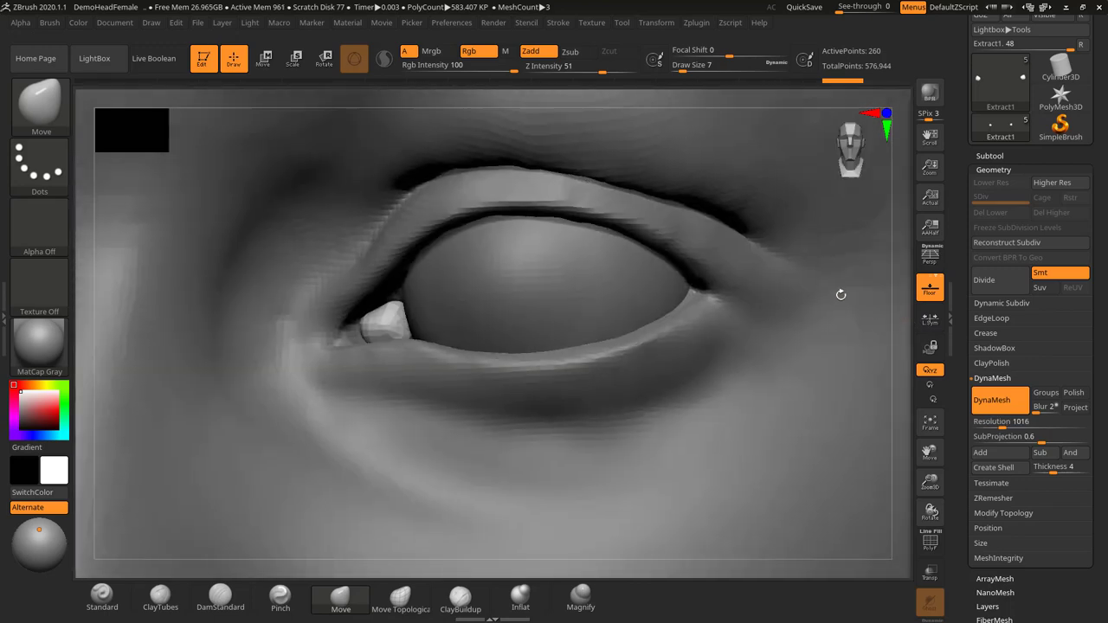
ctrl+right_drag(840, 295, 846, 290)
shift+drag(902, 351, 870, 394)
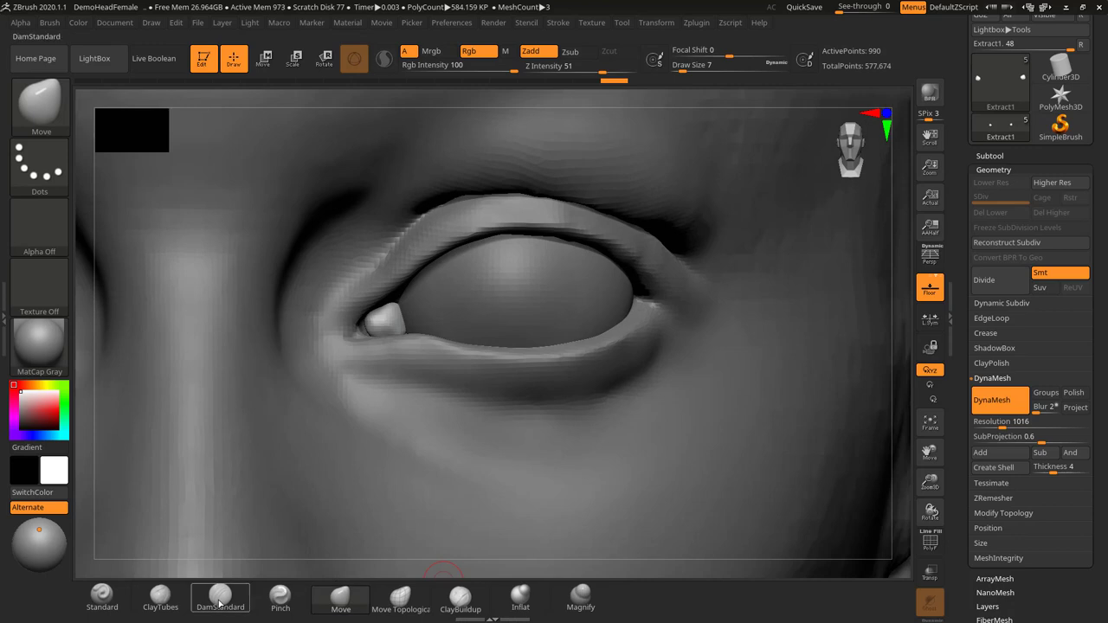
Add volume and fine ridges to the tear duct piece with the ClayBuildup brush, reducing the draw size to 4
click(160, 595)
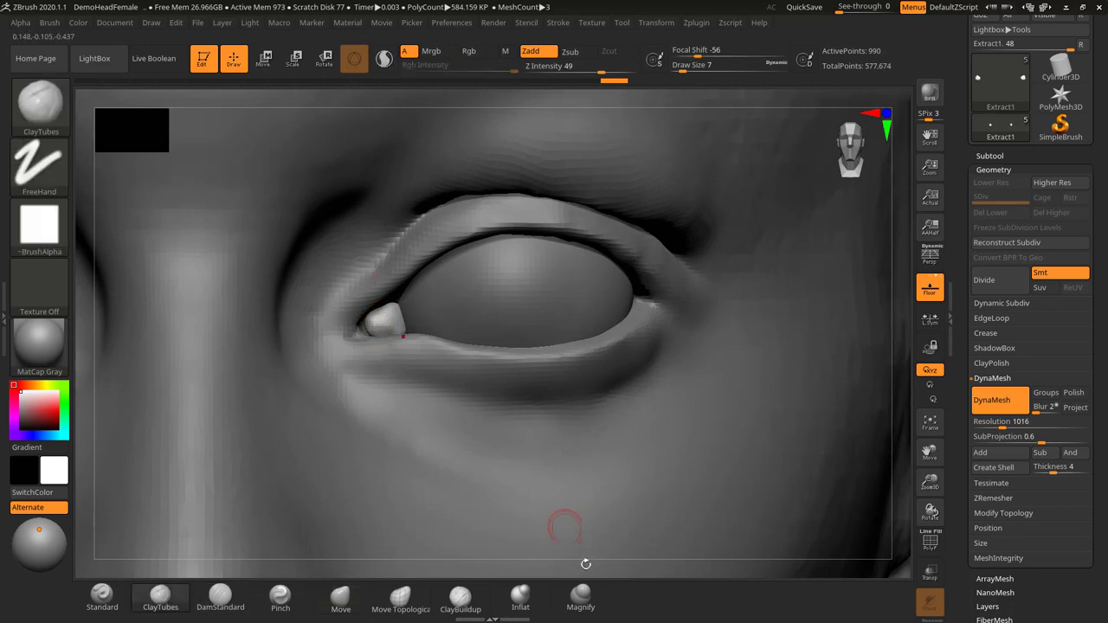
click(460, 595)
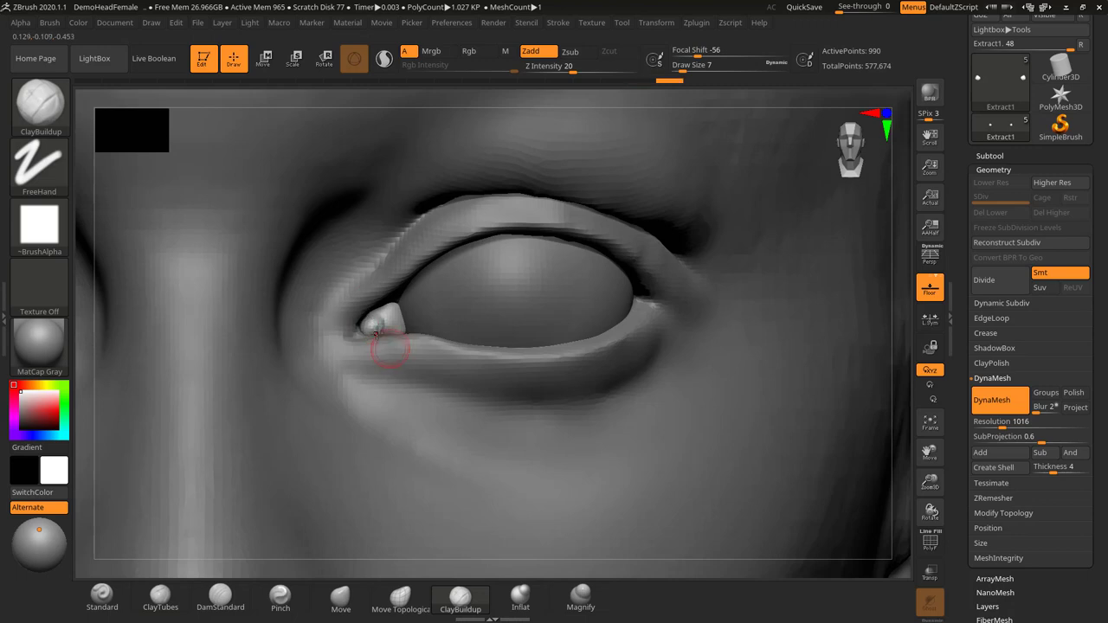
key(s)
click(383, 312)
drag(387, 312, 400, 336)
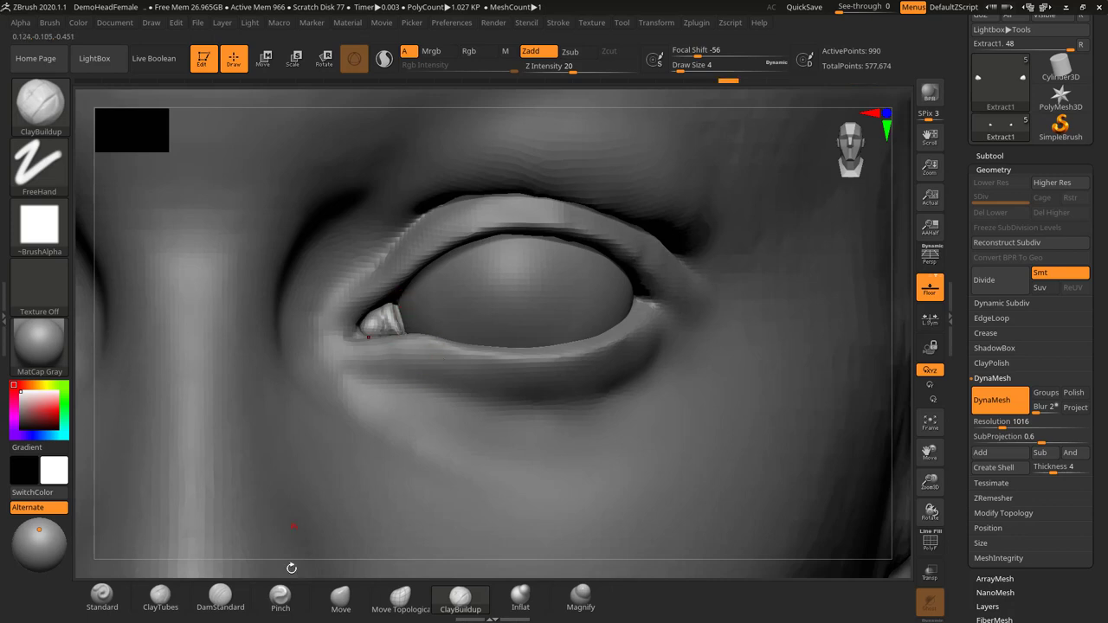
Pull the tear duct piece up against the eyeball with the Move brush at draw size 9, and smooth its ridges
click(341, 595)
key(s)
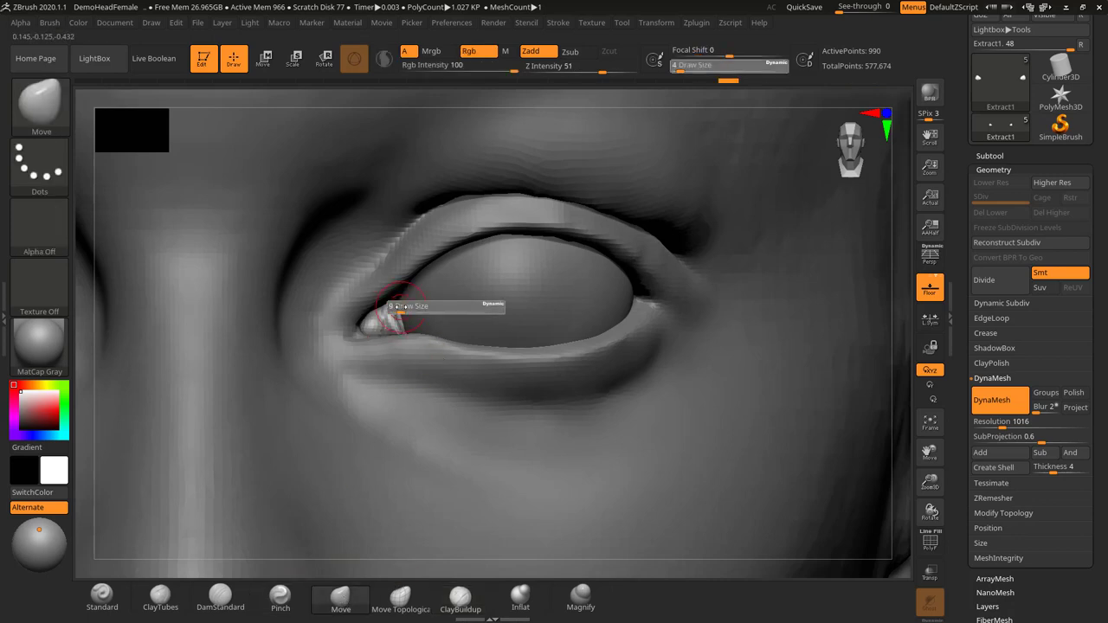
drag(398, 304, 403, 297)
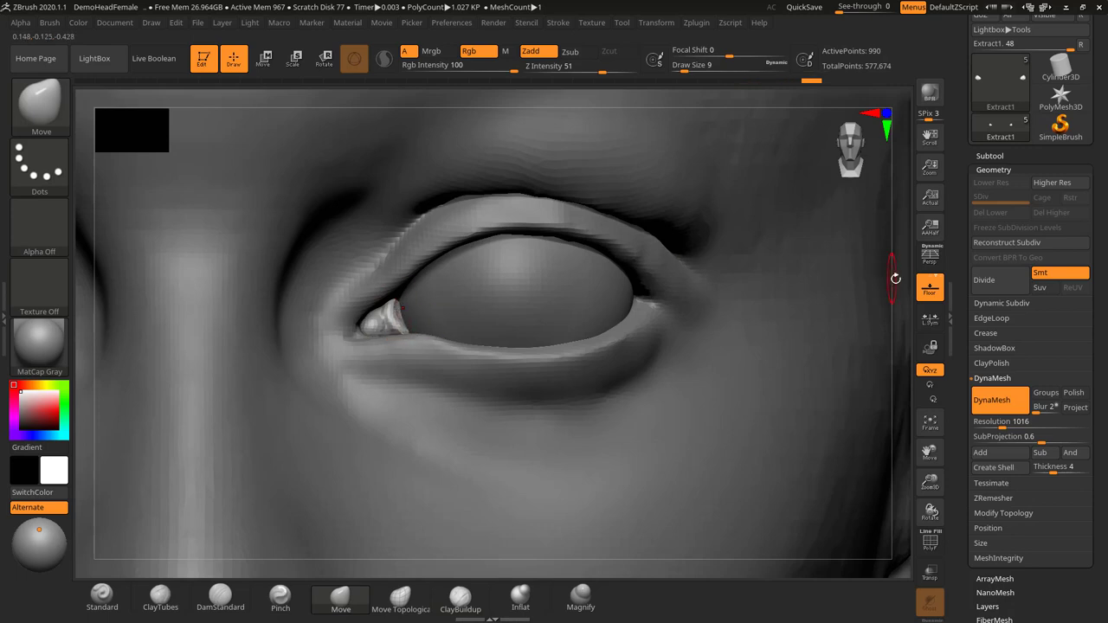
drag(894, 278, 874, 309)
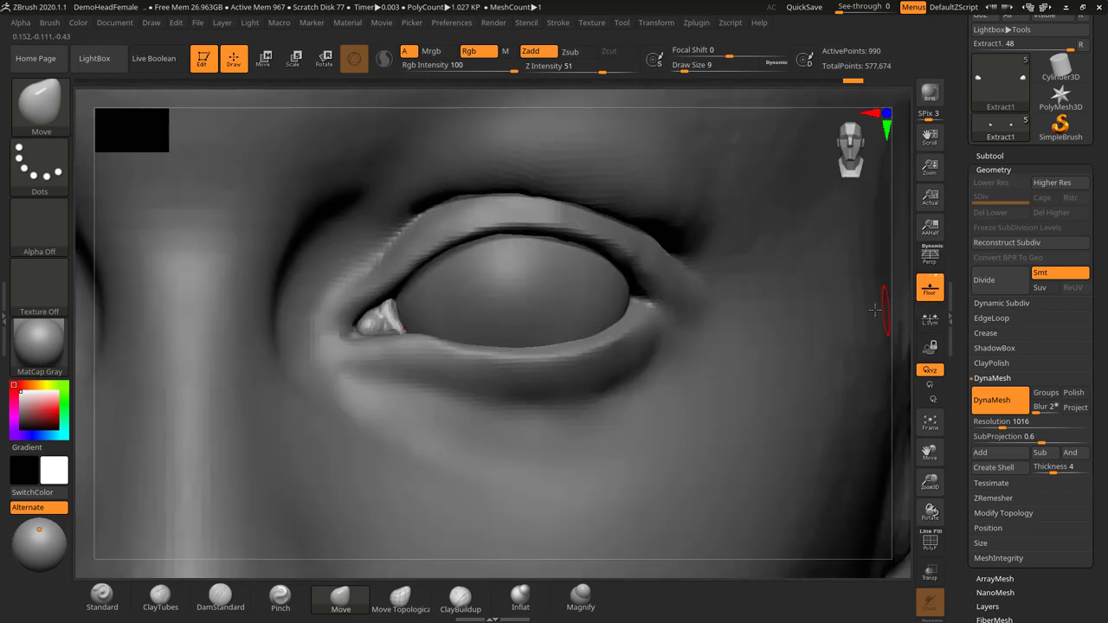
key(shift)
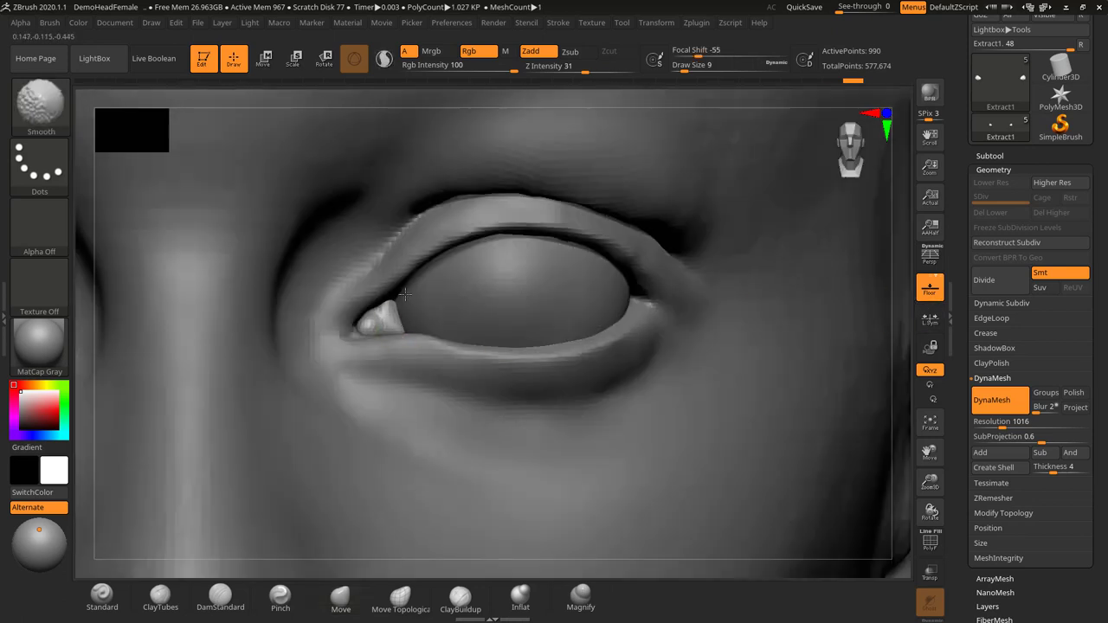
Stretch the tear duct piece's upper tip along the eyeball toward the upper lid with the Move brush at draw size 6
key(s)
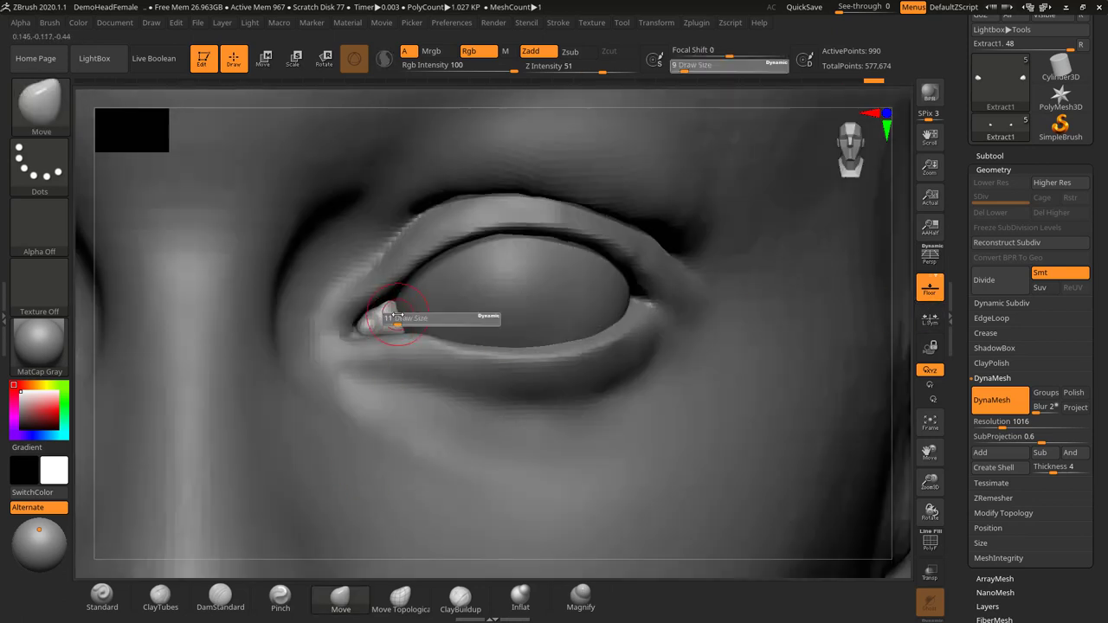
key(s)
drag(395, 305, 392, 305)
drag(392, 308, 401, 288)
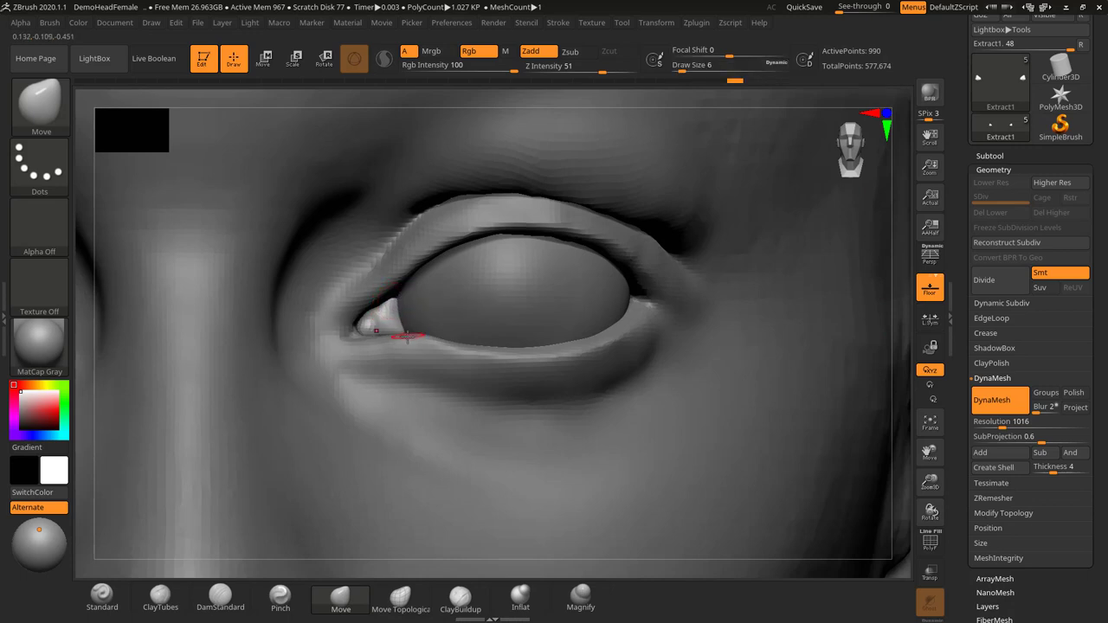
Refine the tear duct piece's fit against the eyeball and lower lid with the Move brush at draw sizes 17 and 5
key(s)
click(388, 317)
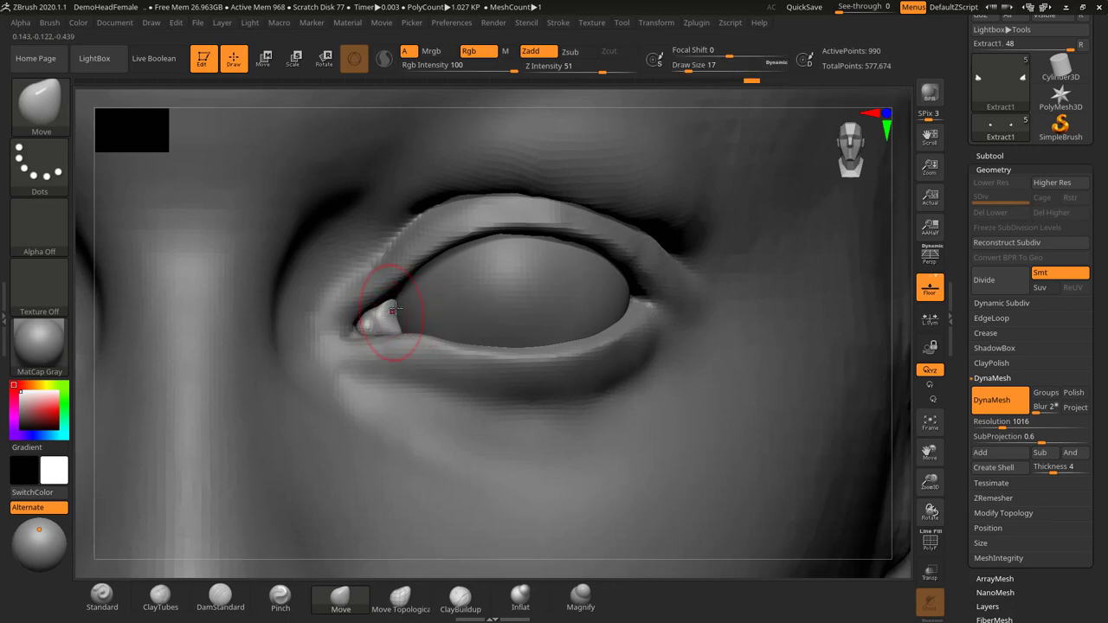
key(s)
click(411, 334)
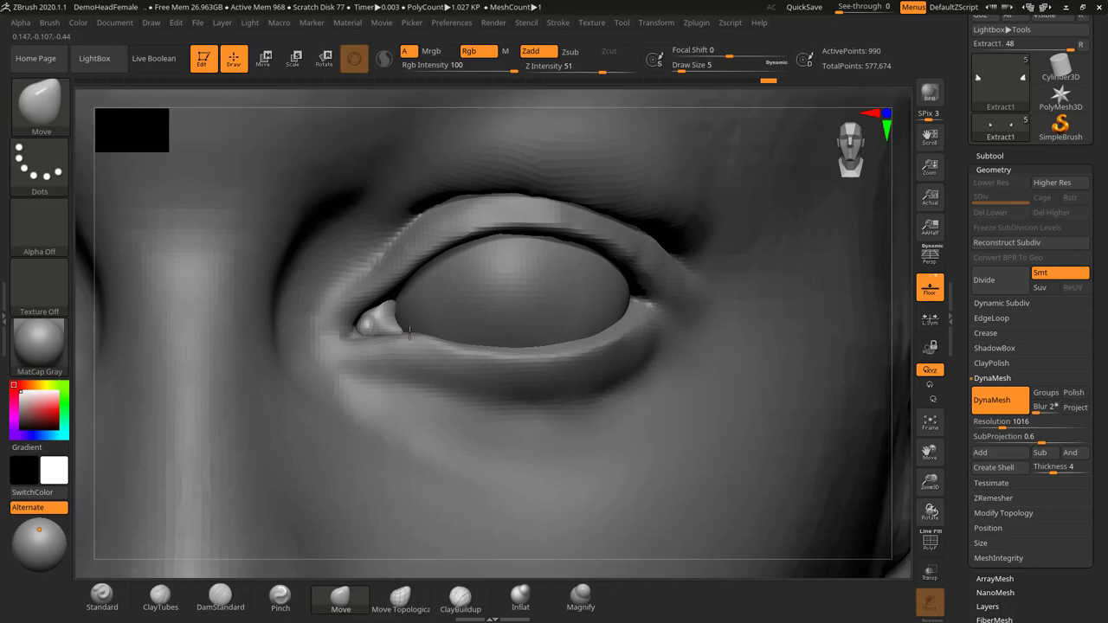
Build up fine ridges on the tear duct piece with the ClayBuildup brush at draw size 5, and smooth them
click(460, 597)
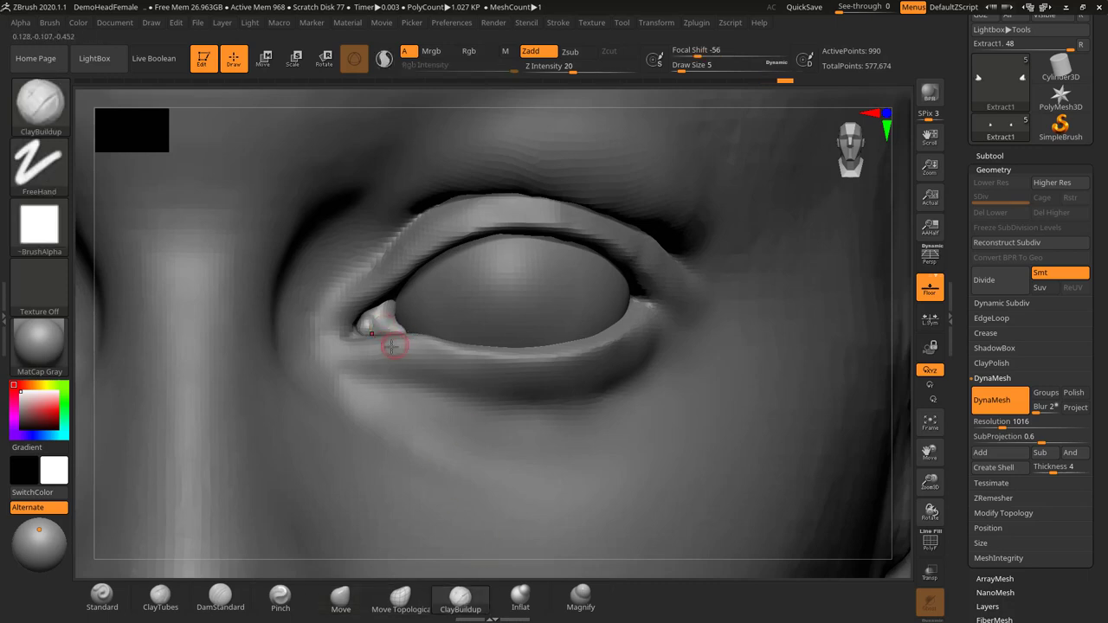
key(shift)
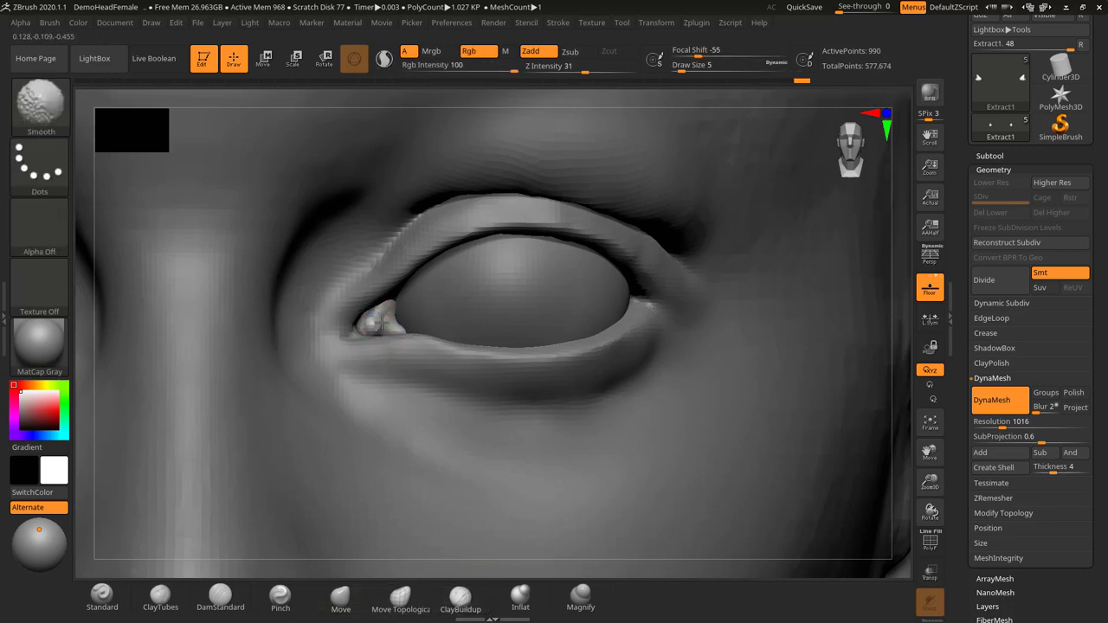
shift+drag(364, 316, 387, 324)
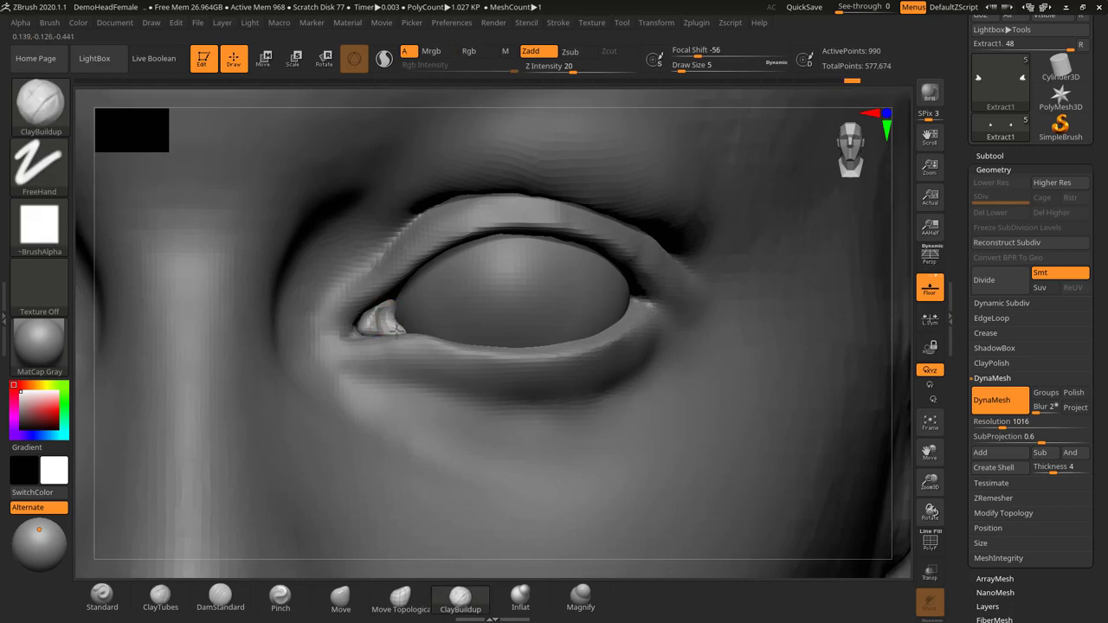
key(shift)
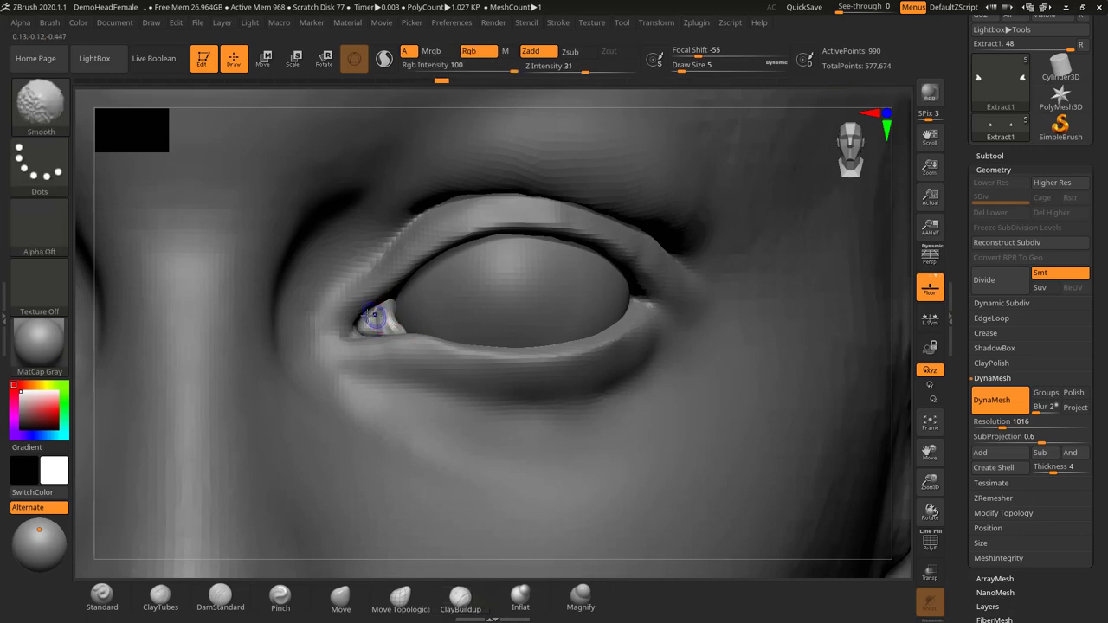
shift+drag(372, 303, 365, 326)
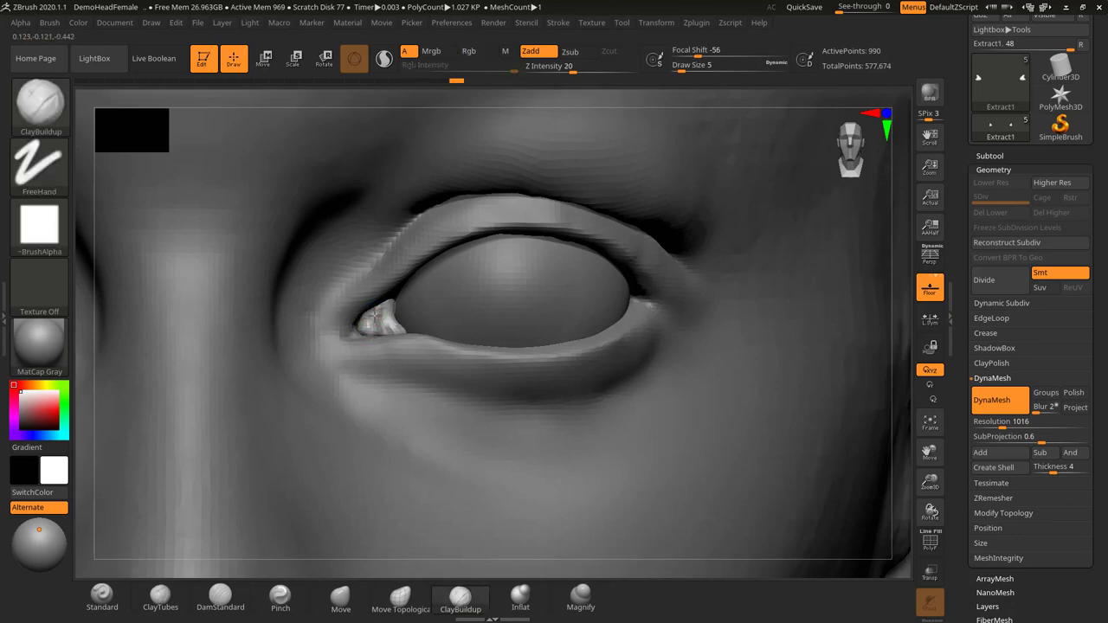
key(shift)
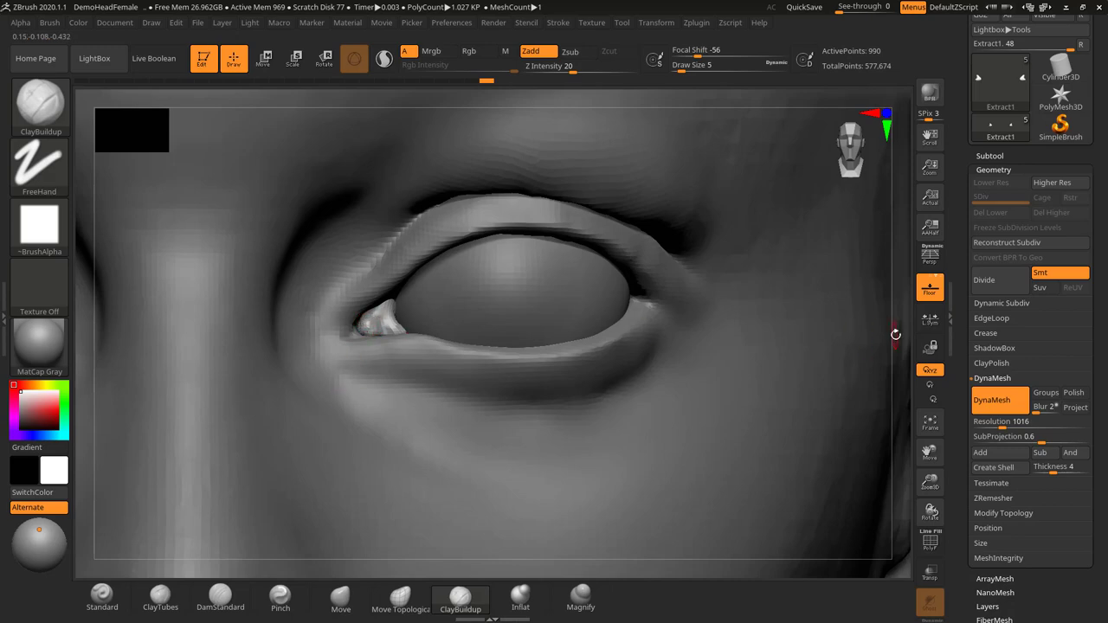
Mirror the eyeball to the other eye socket across the X axis with SubTool Master, merging it into one SubTool
alt+drag(896, 334, 678, 313)
alt+click(645, 300)
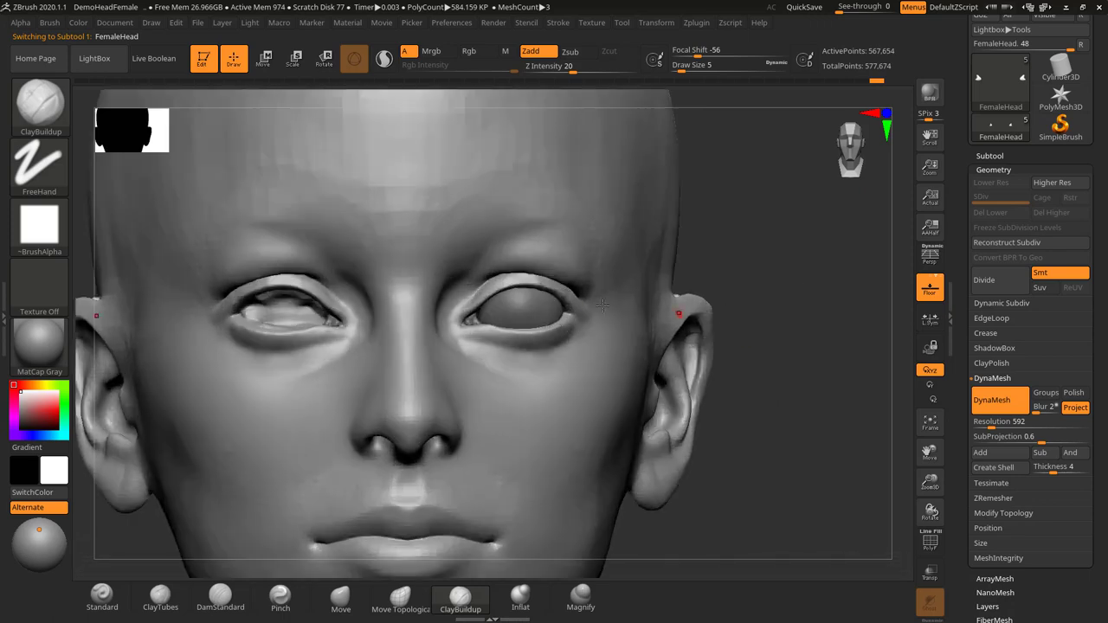
alt+click(505, 302)
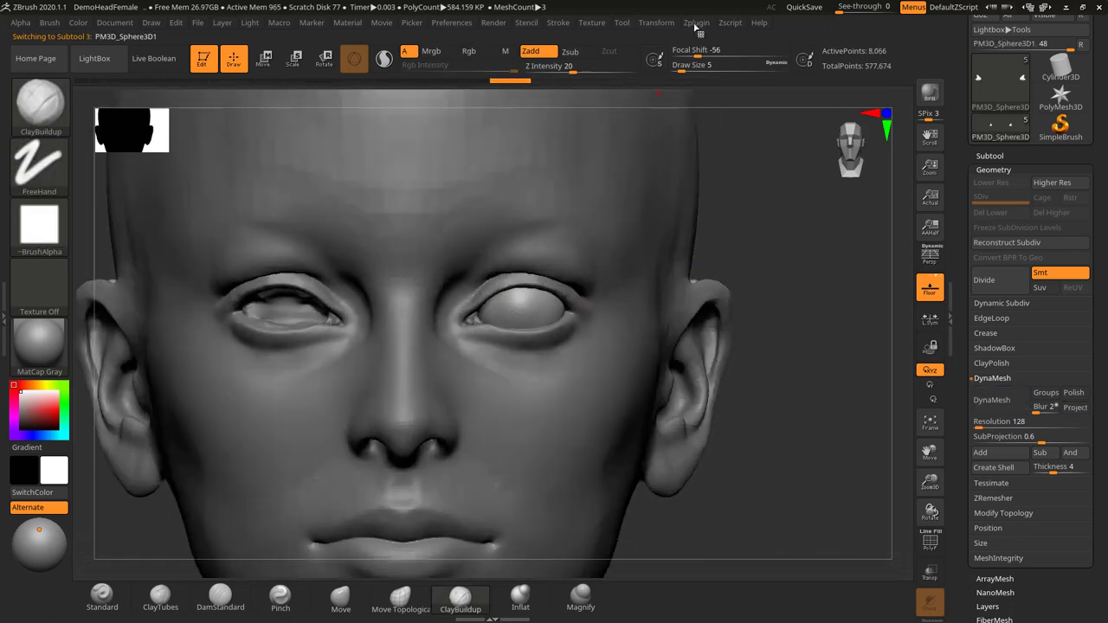
click(696, 23)
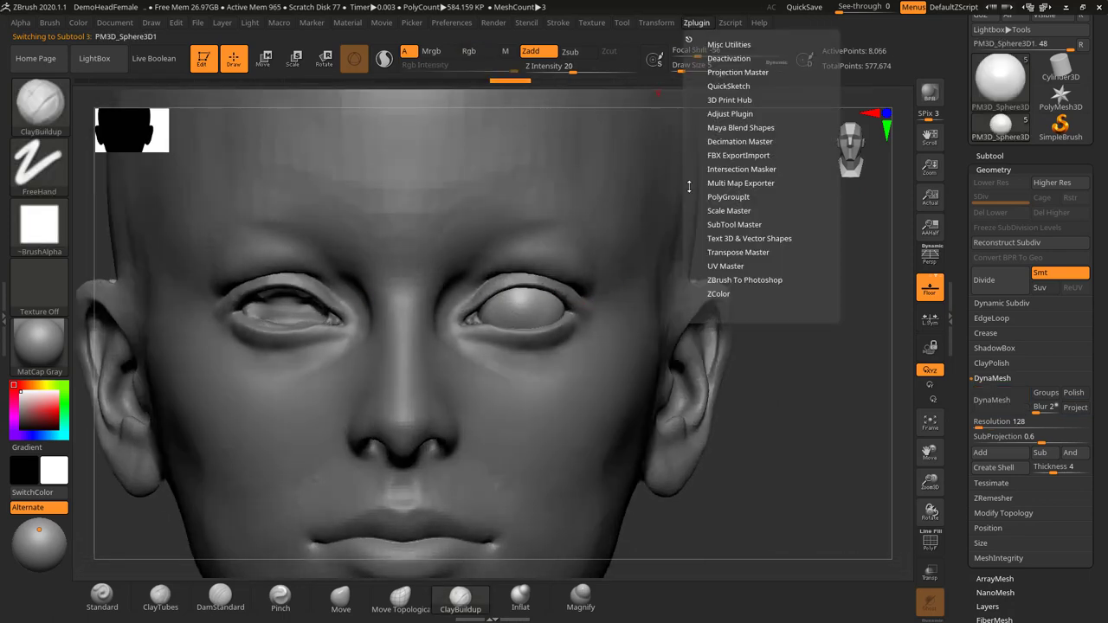
click(736, 225)
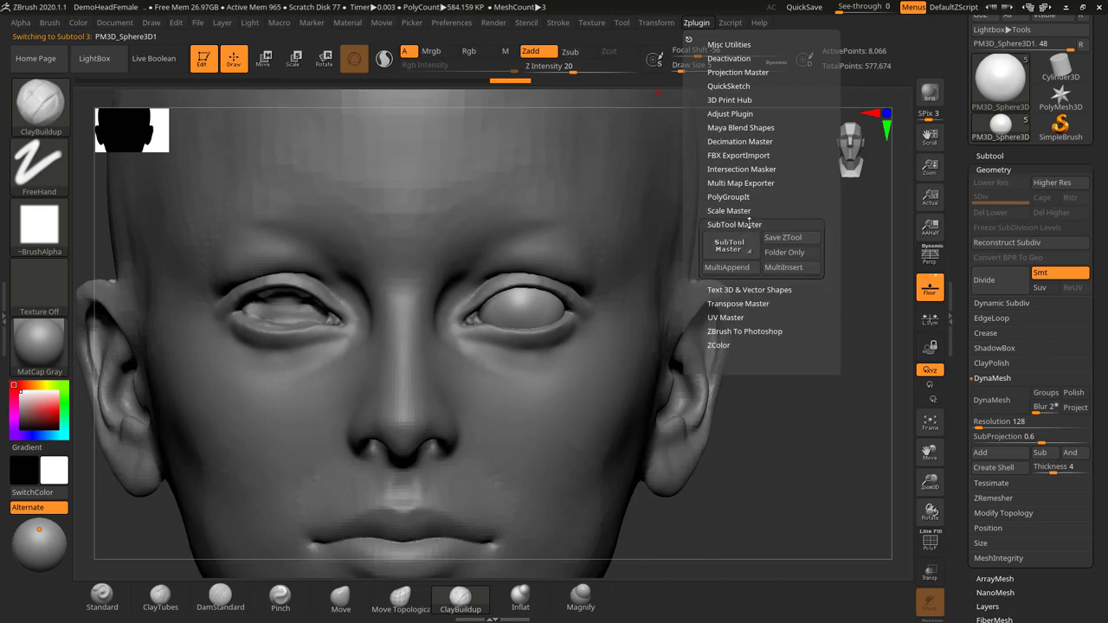
click(783, 283)
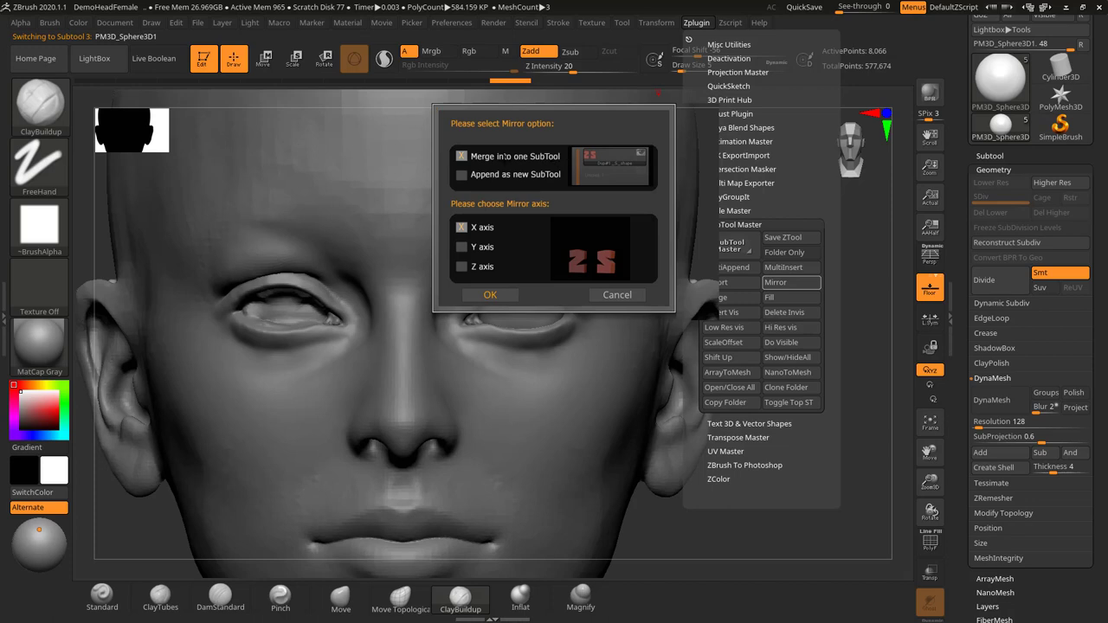
click(499, 297)
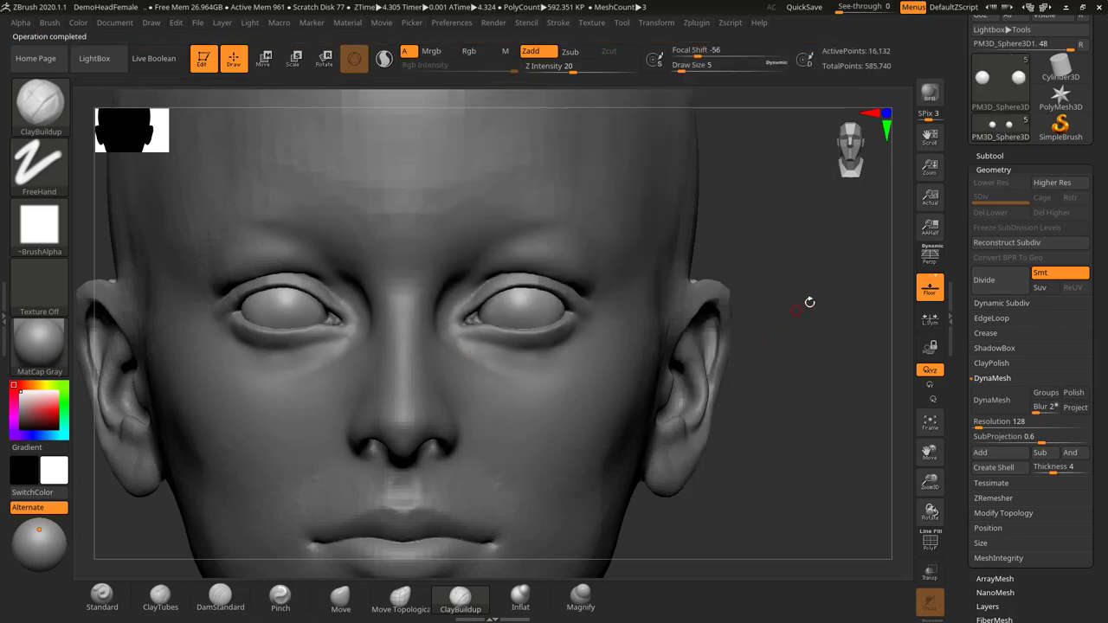
Make the head the active subtool and adjust the outer part of the upper eyelid with the Move brush at draw size about 35
key(f)
alt+drag(742, 302, 817, 433)
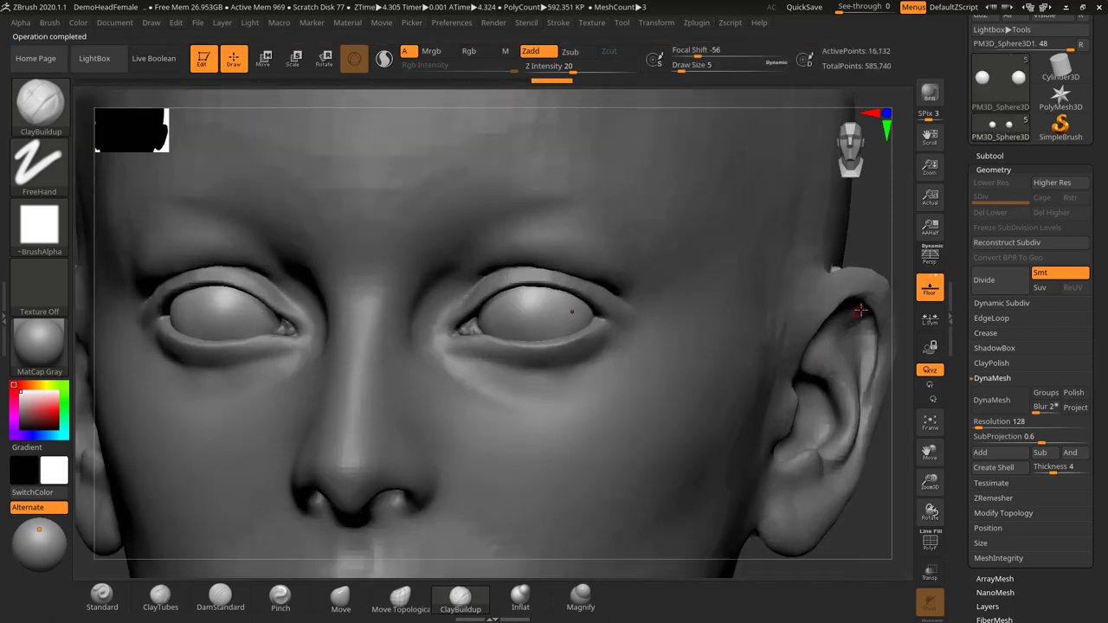
drag(883, 247, 710, 248)
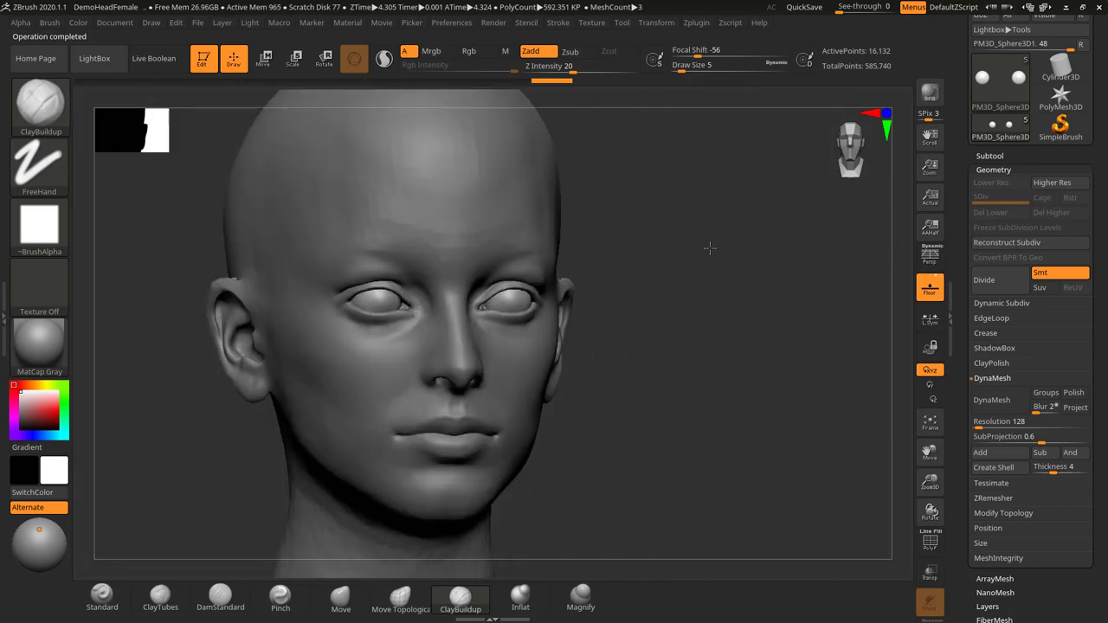
mouse_move(805, 251)
mouse_down()
mouse_move(731, 257)
mouse_move(735, 242)
mouse_up()
scroll(734, 243, up, 5)
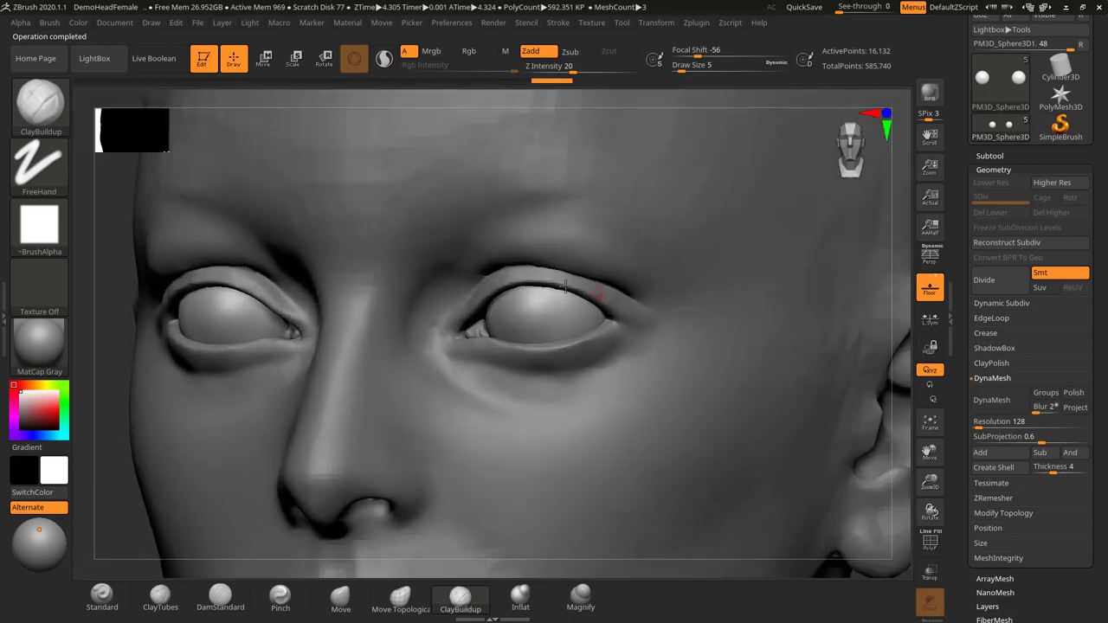
key(s)
drag(569, 268, 574, 269)
drag(893, 299, 904, 305)
click(358, 592)
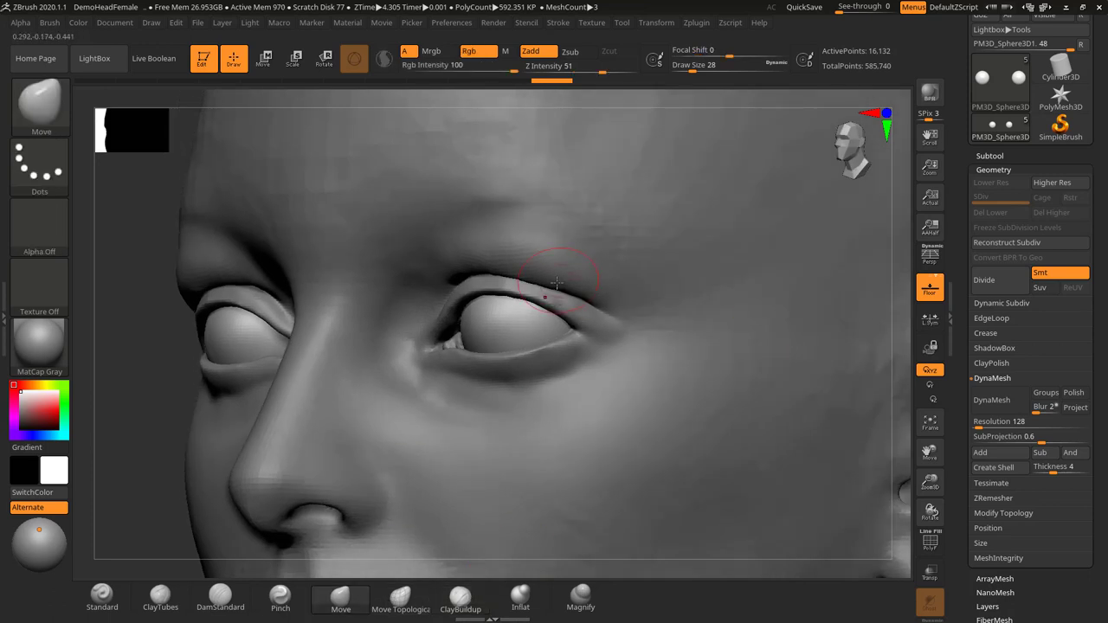
key(s)
key(s)
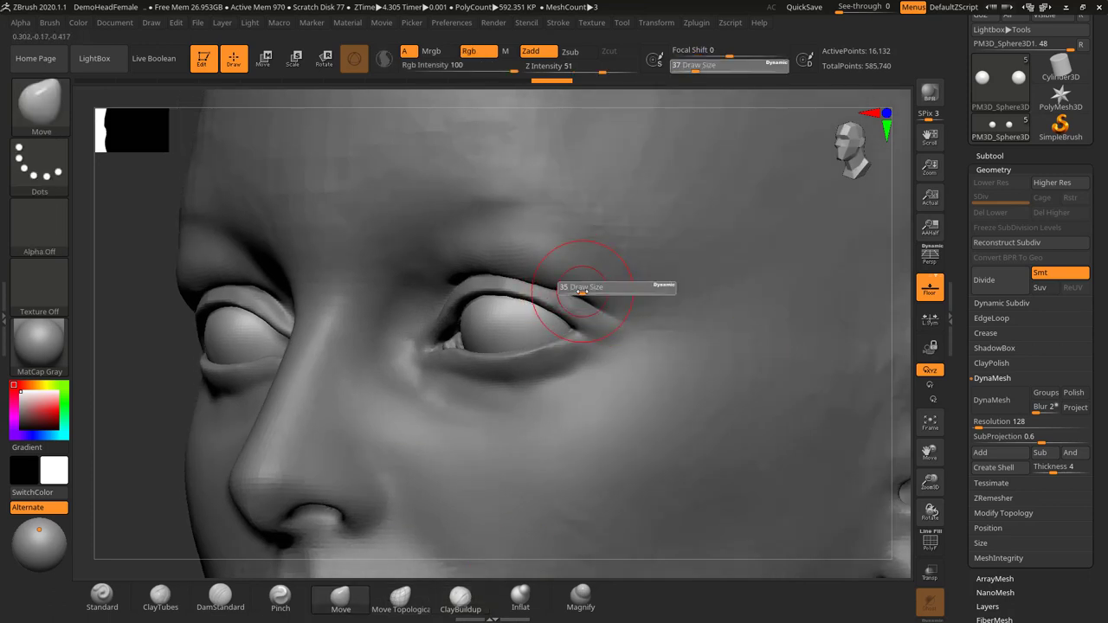
alt+click(580, 294)
drag(582, 293, 590, 287)
Refine the upper eyelid toward the outer eye corner with the Move brush at draw size 14, and smooth it
shift+drag(900, 284, 854, 245)
drag(860, 189, 869, 177)
key(s)
mouse_move(442, 284)
mouse_down()
mouse_move(425, 282)
mouse_move(462, 286)
mouse_move(395, 274)
mouse_move(433, 277)
mouse_move(526, 317)
mouse_up()
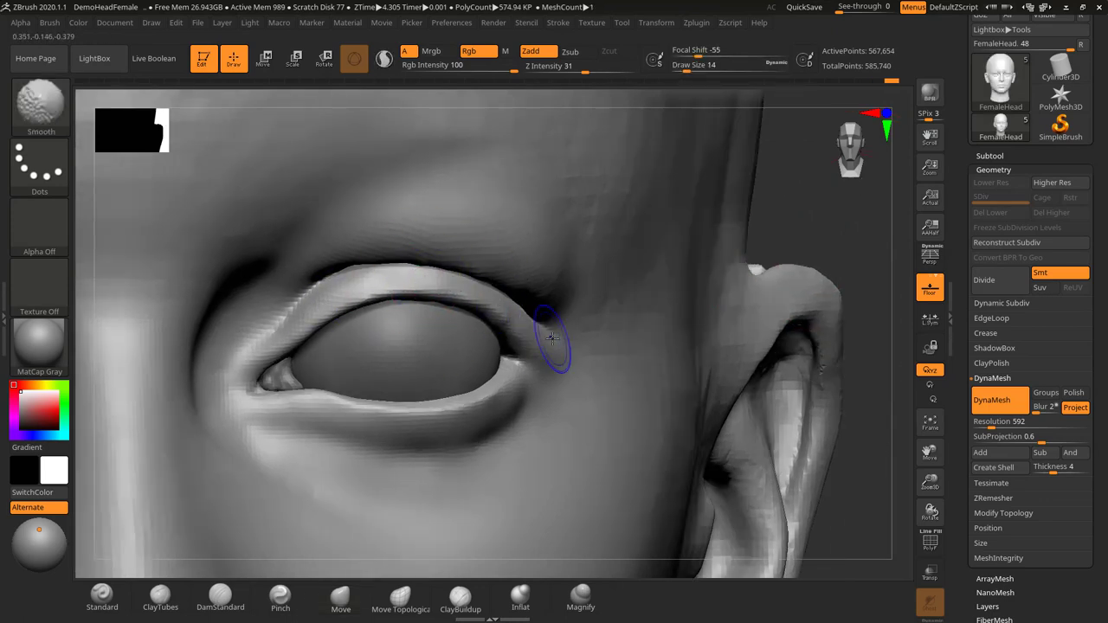
key(b)
key(m)
key(v)
mouse_move(827, 223)
mouse_down()
mouse_move(814, 211)
mouse_move(830, 196)
mouse_up()
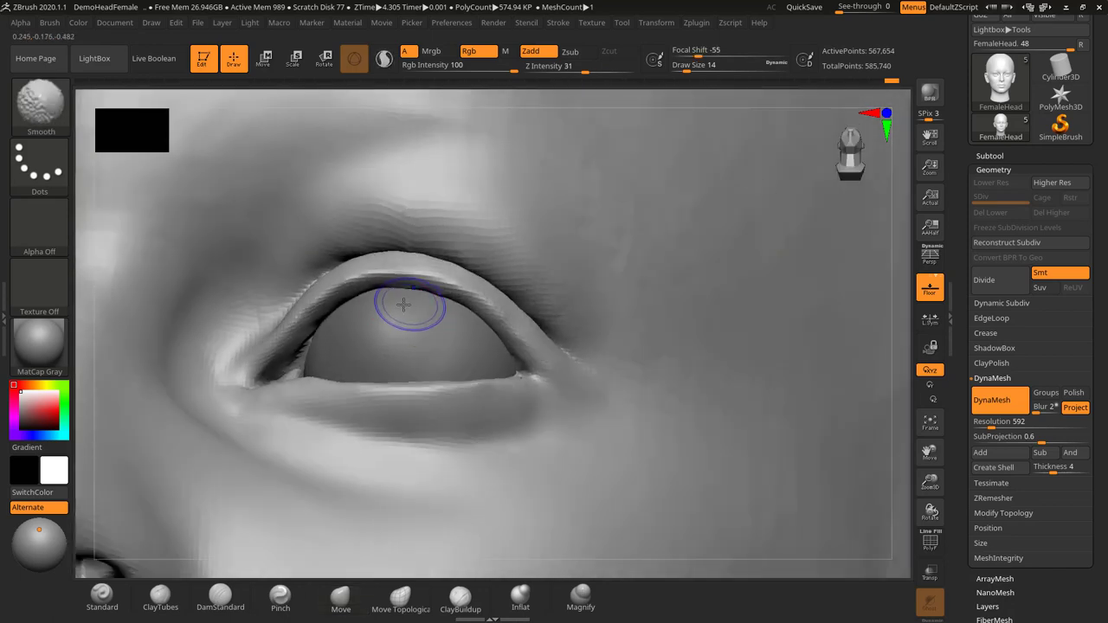
Isolate the head in Solo mode and carve along the inner edge of the upper eyelid with the DamStandard brush at draw size 14
click(220, 595)
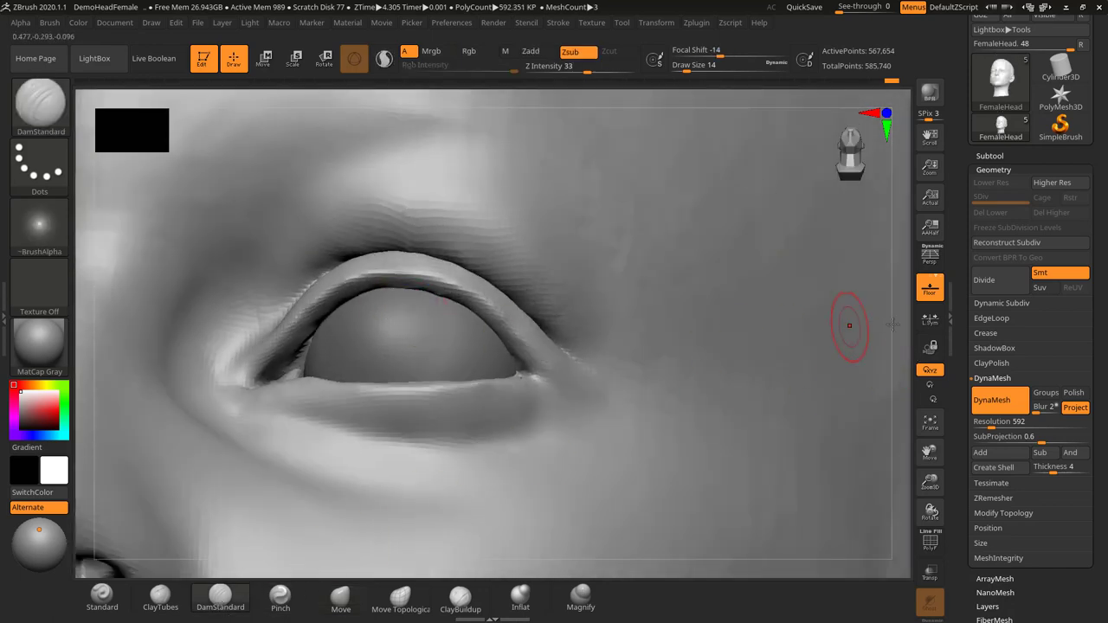
drag(905, 310, 895, 293)
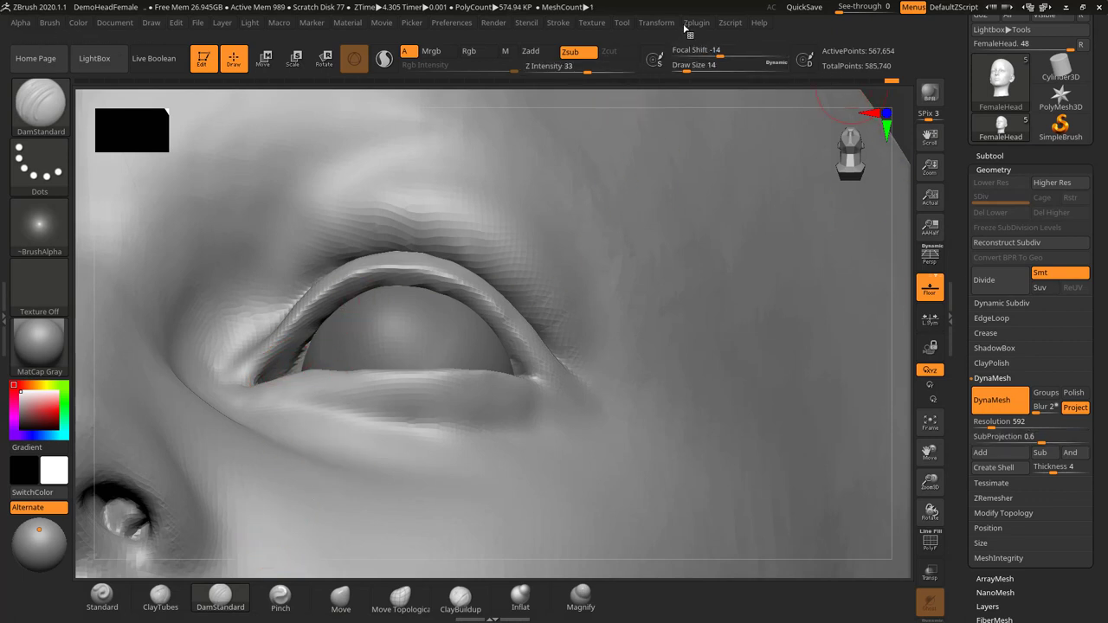
click(694, 23)
click(656, 24)
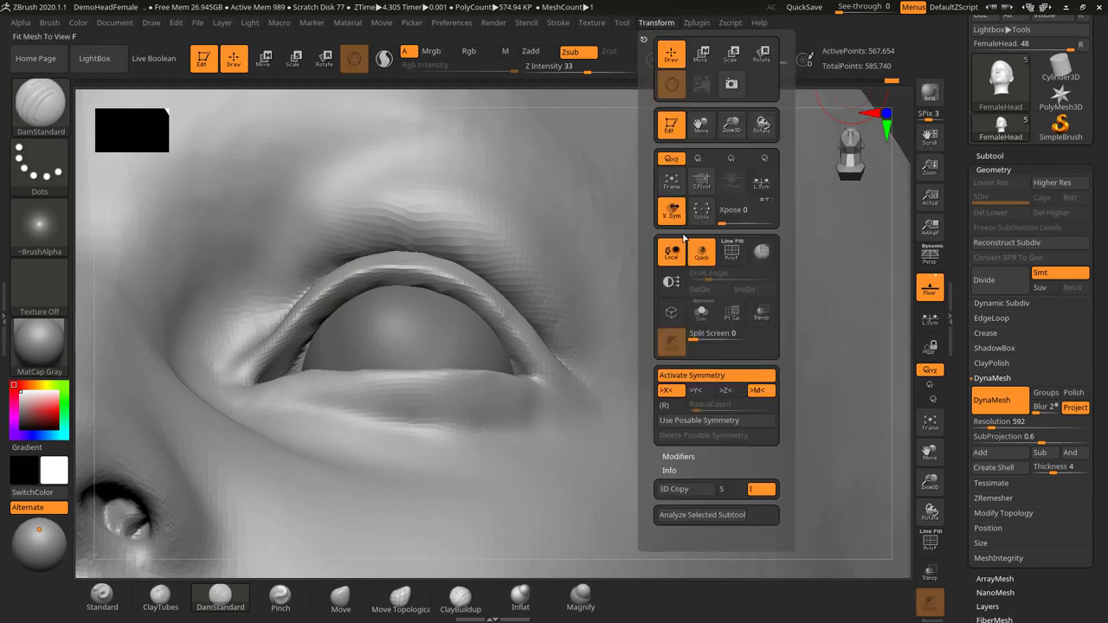
click(701, 312)
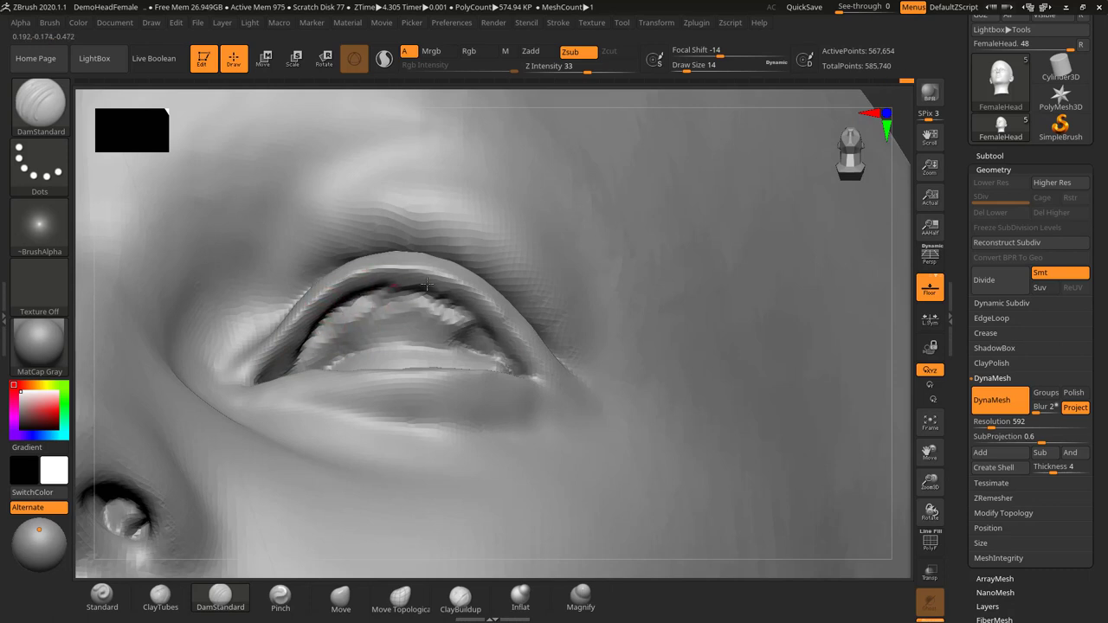
drag(441, 290, 485, 320)
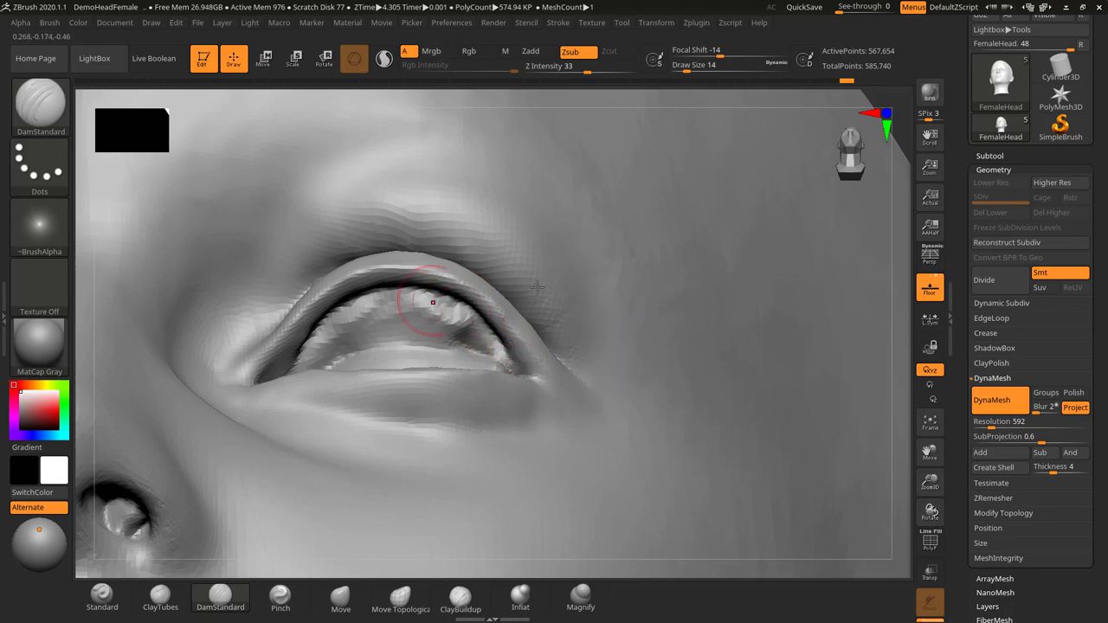
Carve along the inside of the lower eyelid rim with the DamStandard brush, and turn Solo mode off
drag(900, 312, 903, 425)
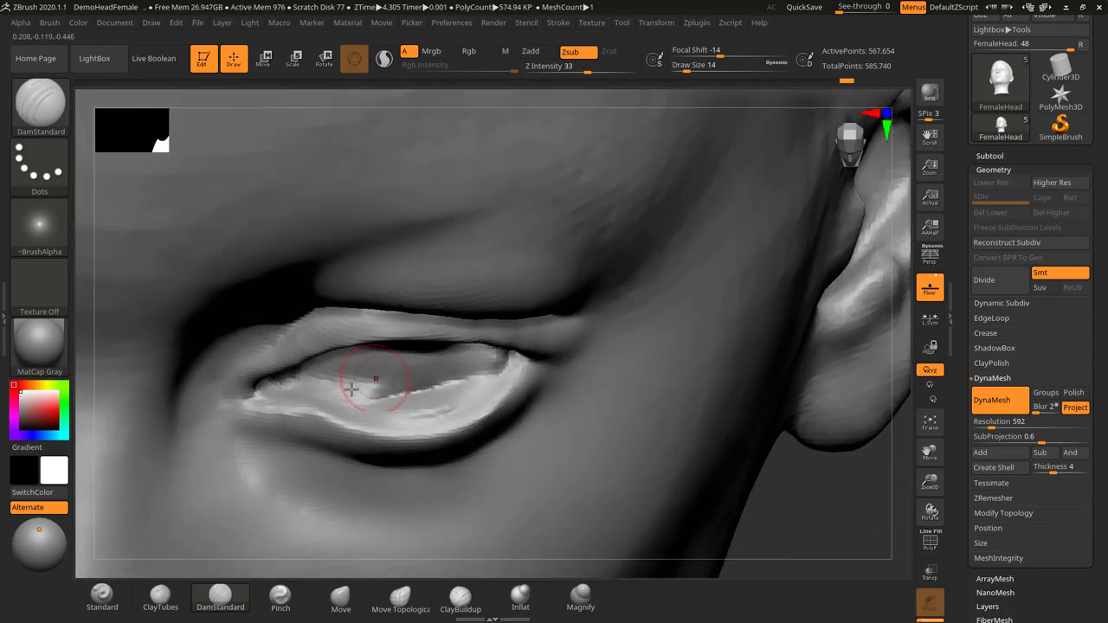
mouse_move(312, 398)
mouse_down()
mouse_move(395, 420)
mouse_move(462, 403)
mouse_move(507, 366)
mouse_move(338, 415)
mouse_move(280, 396)
mouse_move(349, 395)
mouse_move(370, 410)
mouse_move(718, 383)
mouse_up()
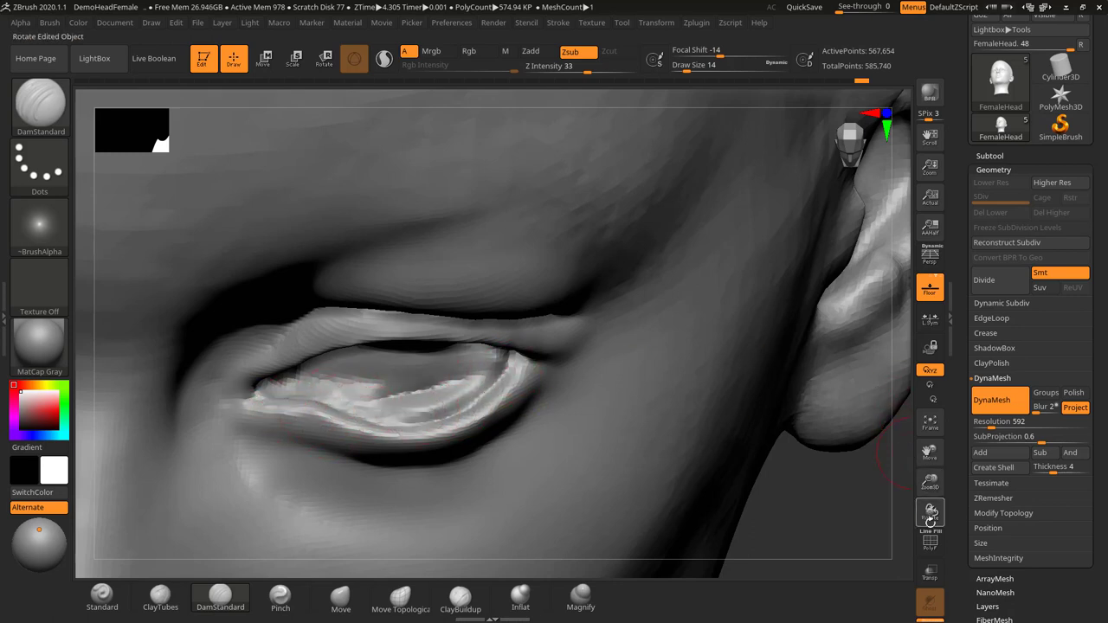
click(664, 25)
click(701, 317)
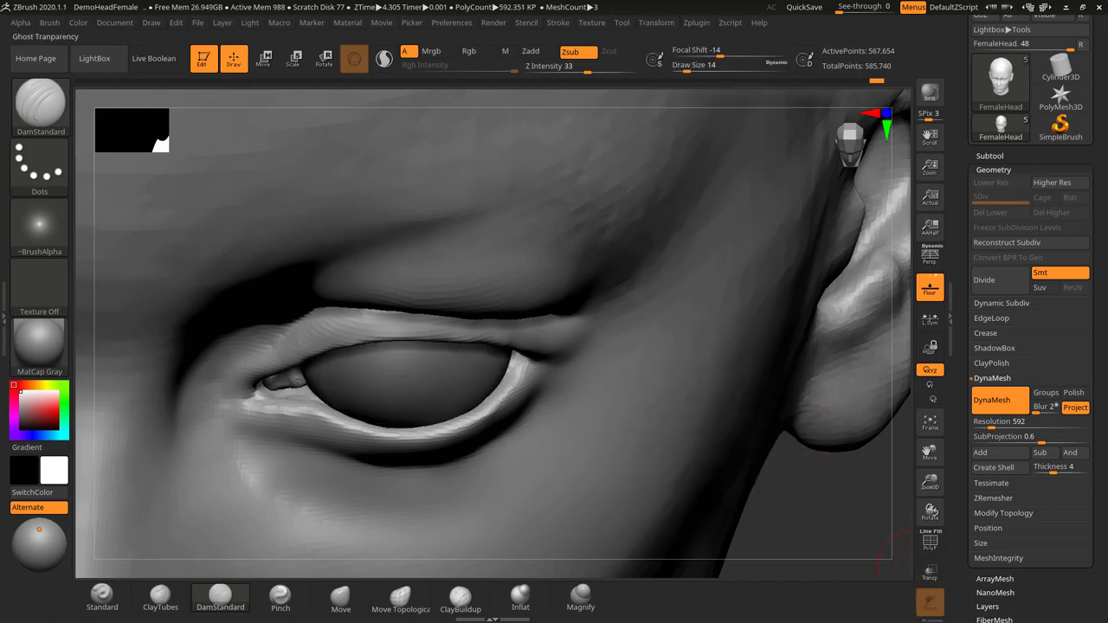
Sharpen the outer eye corner and the upper eyelid's inner edge with the DamStandard brush at draw size 7
drag(830, 526, 860, 450)
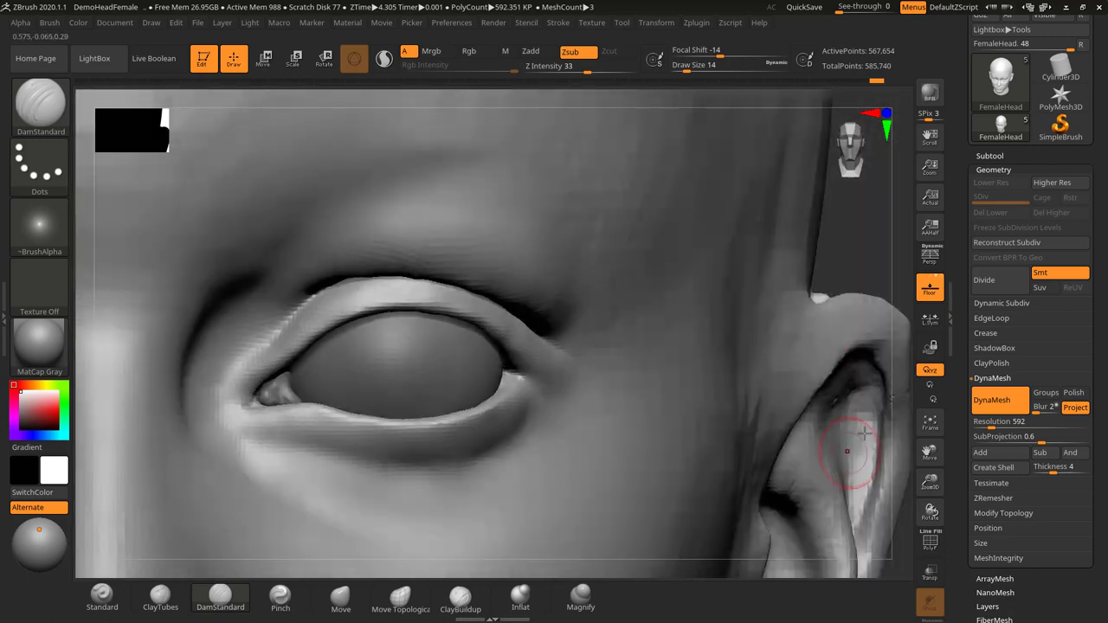
drag(862, 234, 860, 193)
right_drag(860, 192, 844, 238)
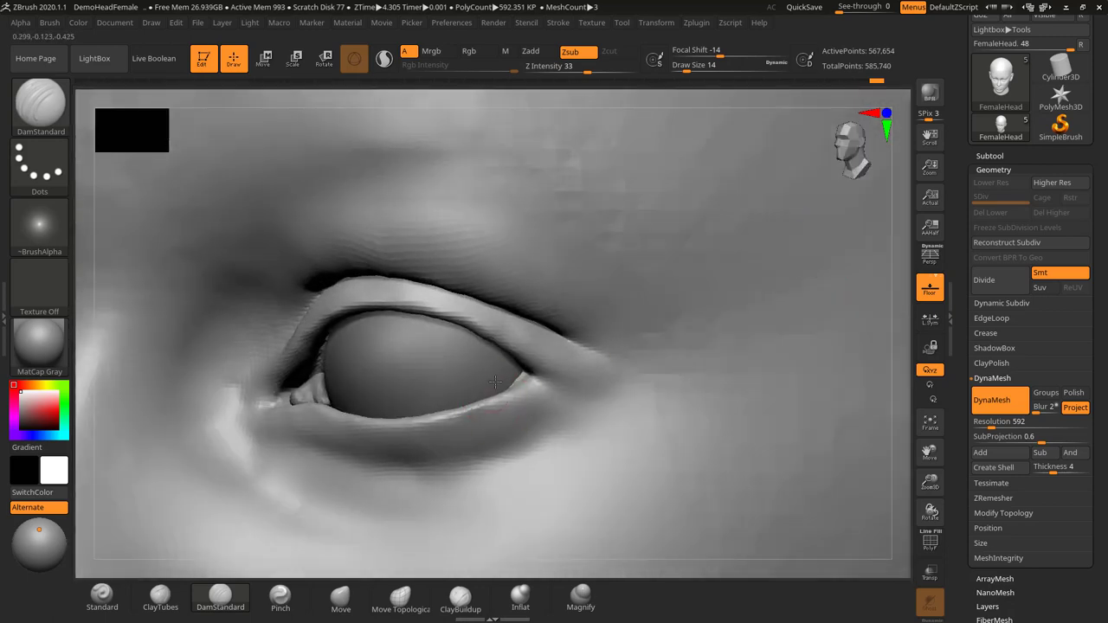
key(s)
drag(509, 379, 504, 379)
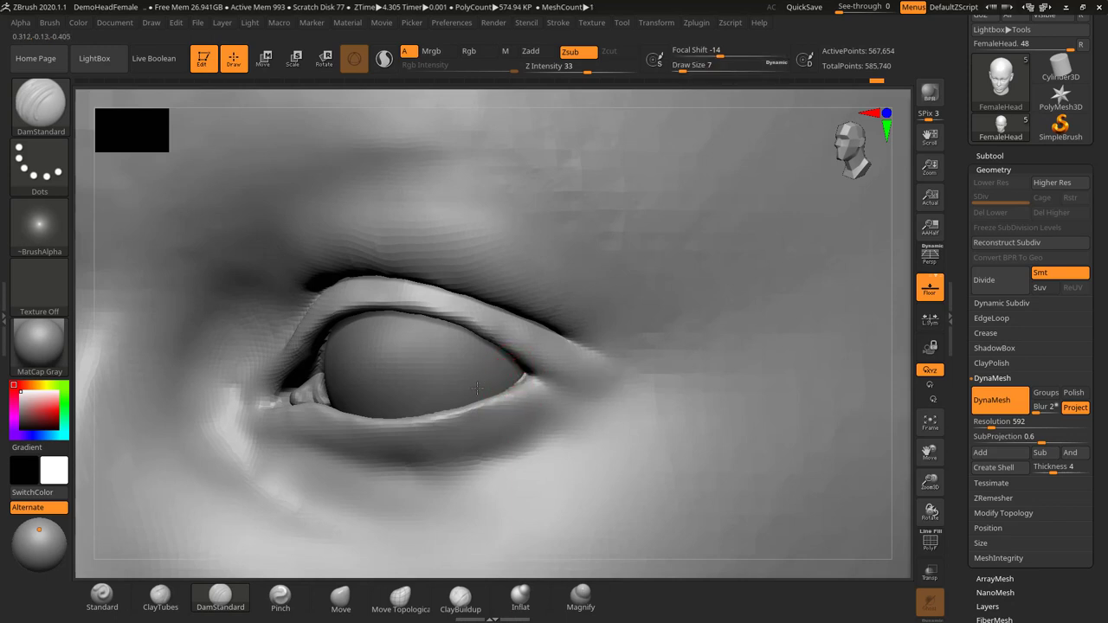
drag(905, 284, 804, 299)
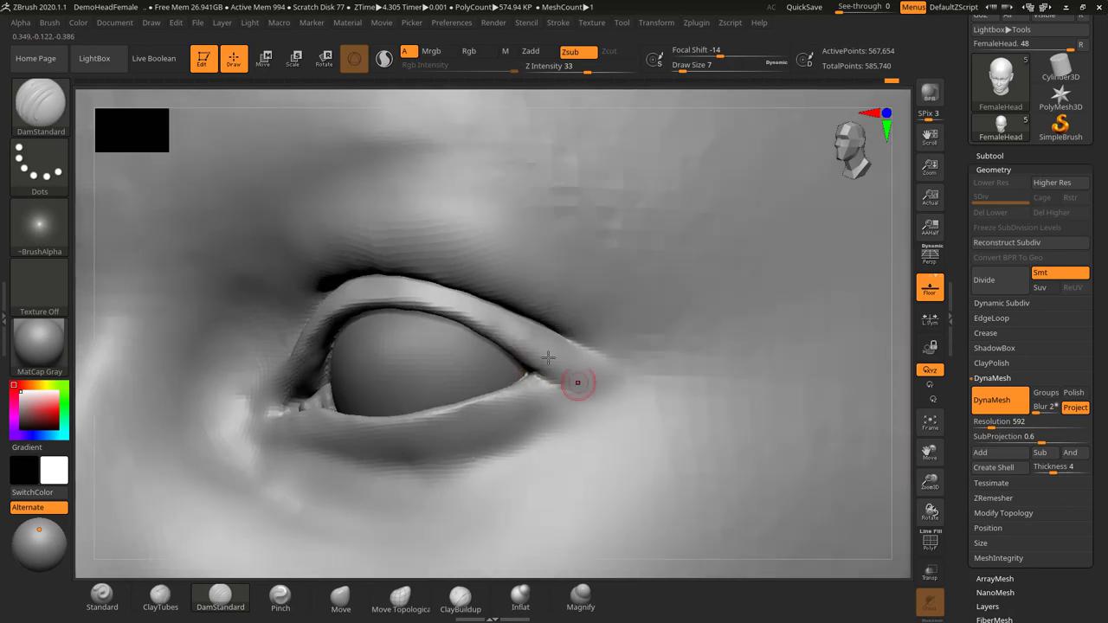
drag(408, 302, 504, 345)
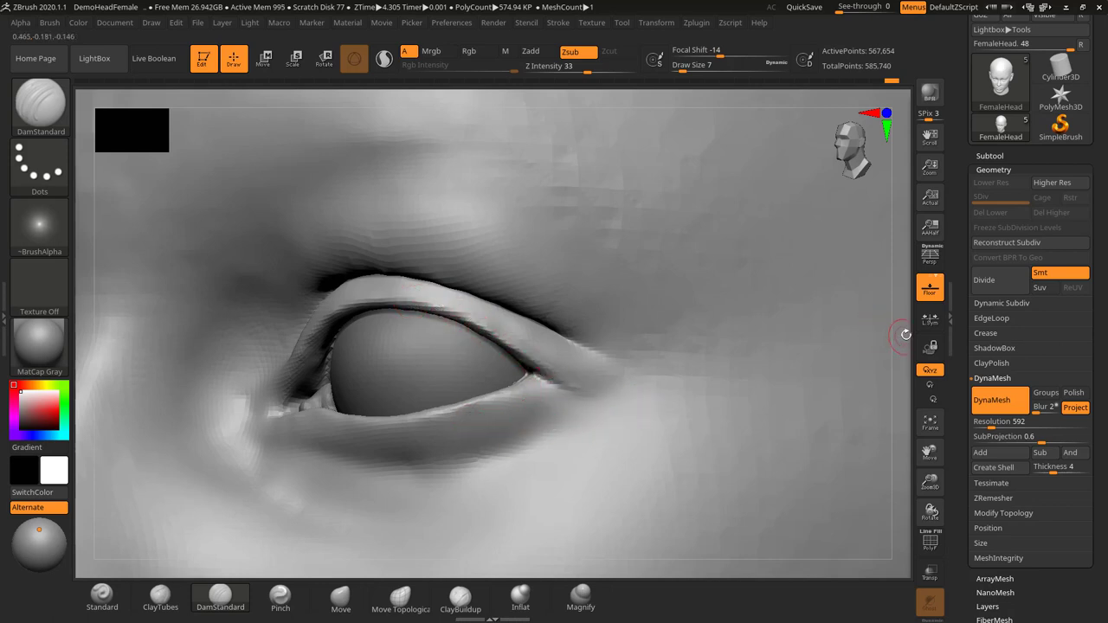
mouse_move(904, 334)
mouse_down()
mouse_move(878, 333)
mouse_move(887, 352)
mouse_move(897, 346)
mouse_up()
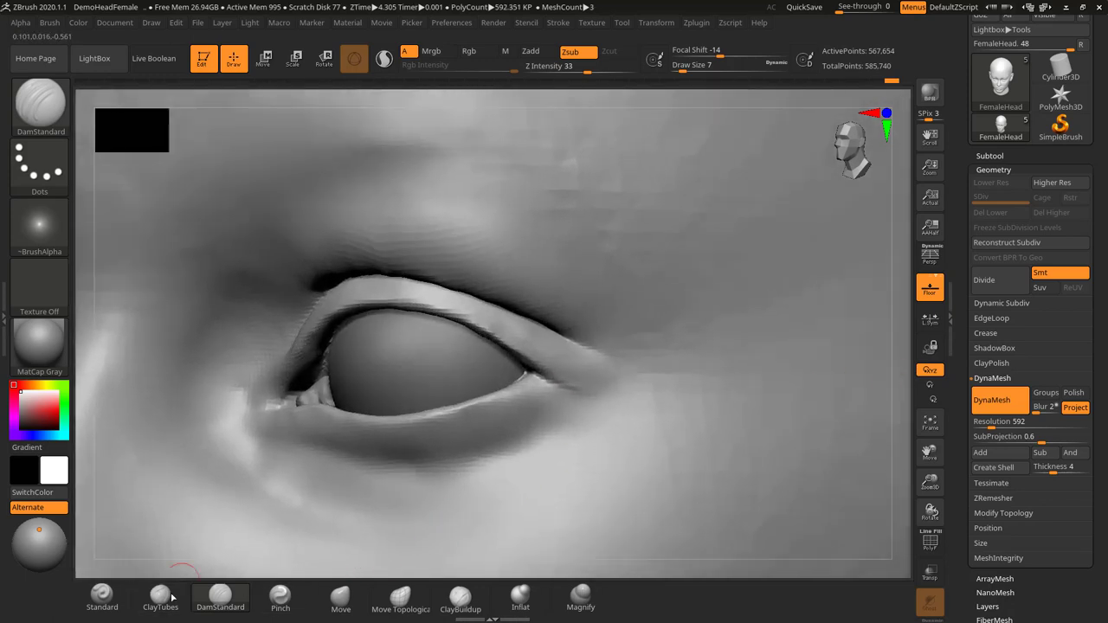
Build up the outer part of the upper eyelid with the ClayTubes brush at Z Intensity 20 and draw size 9, and smooth it
click(160, 596)
click(573, 66)
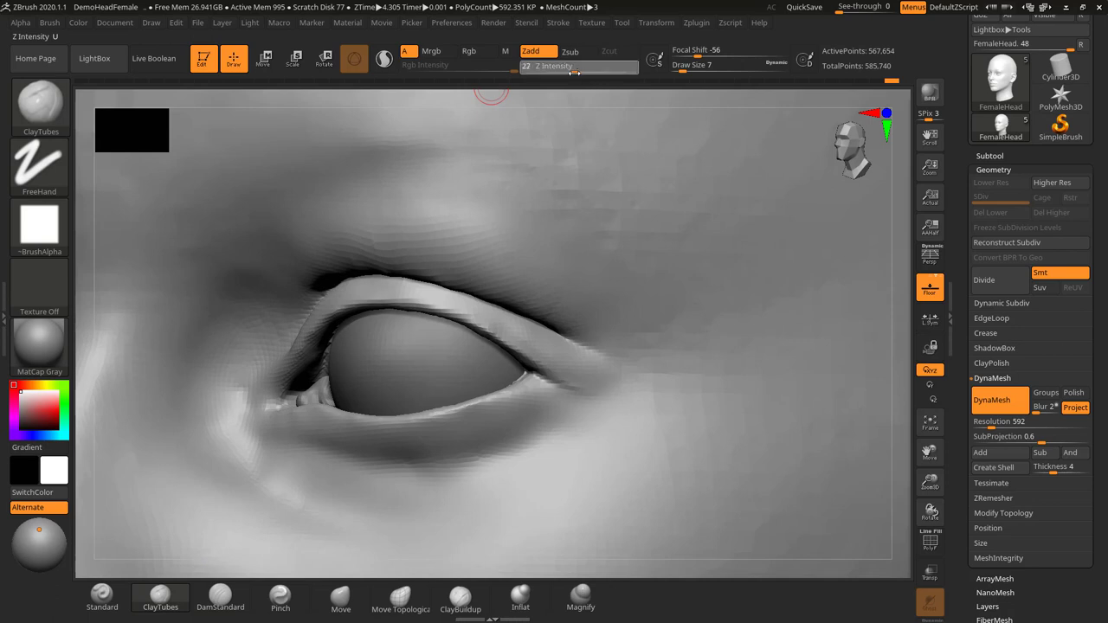
key(s)
drag(501, 324, 504, 323)
click(505, 324)
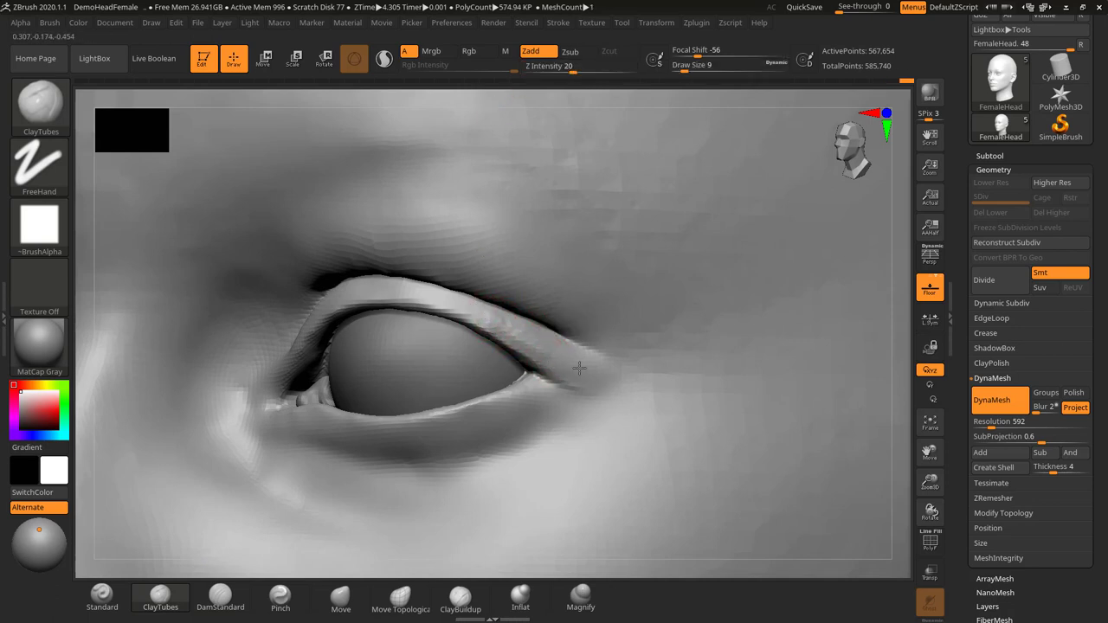
mouse_move(458, 306)
mouse_down()
mouse_move(533, 344)
mouse_move(465, 306)
mouse_move(506, 325)
mouse_up()
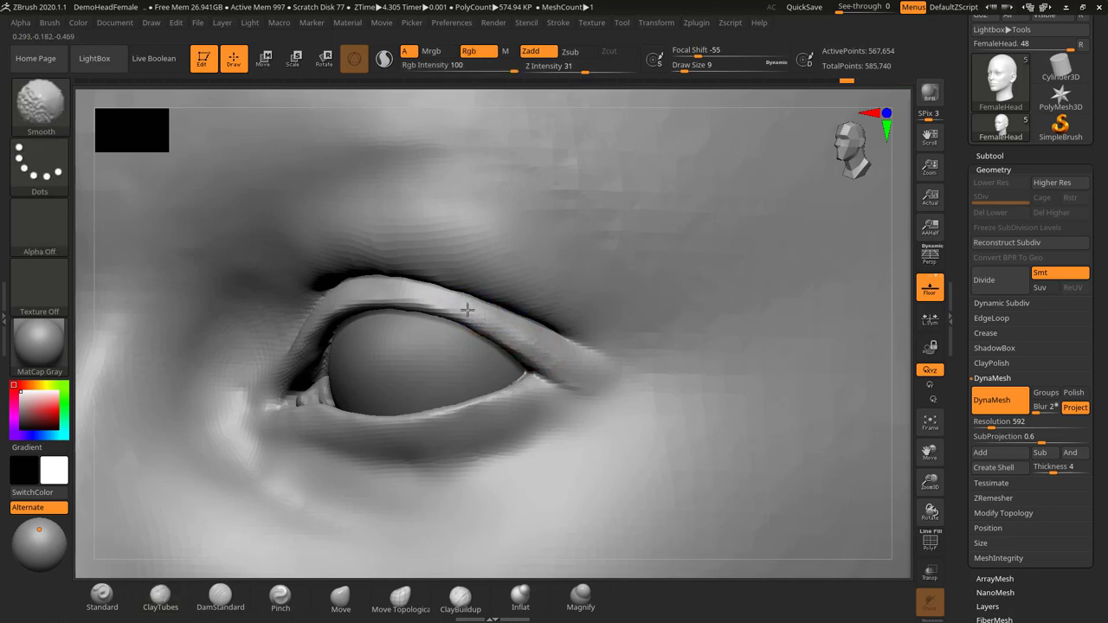
Carve along the upper eyelid's lower edge toward the outer corner with the DamStandard brush at draw size 13, and smooth the lid
click(220, 595)
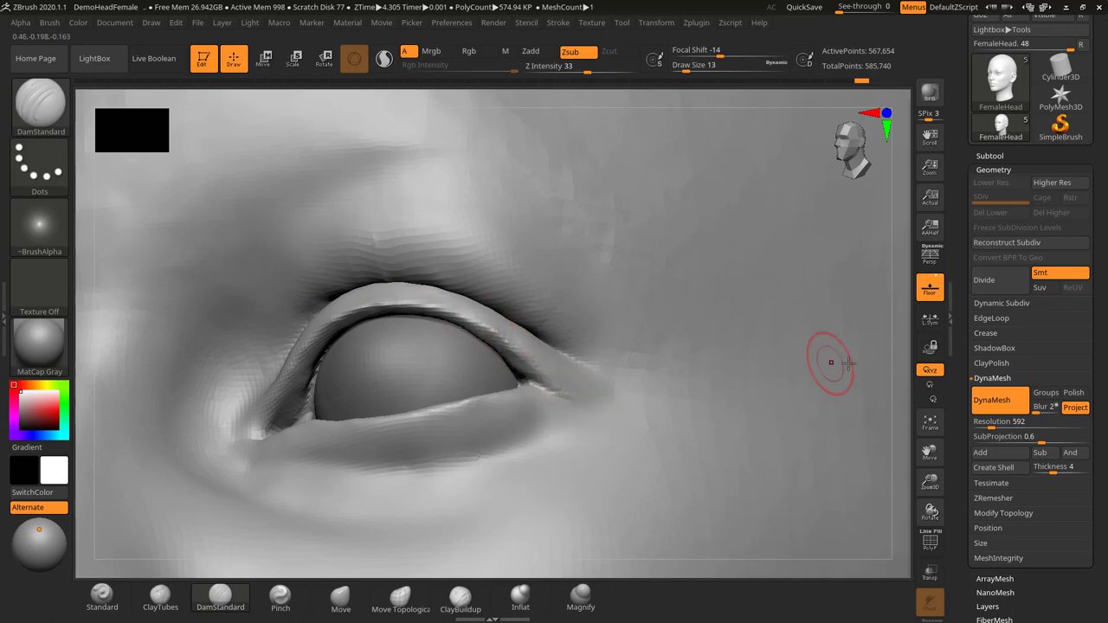
drag(897, 358, 897, 387)
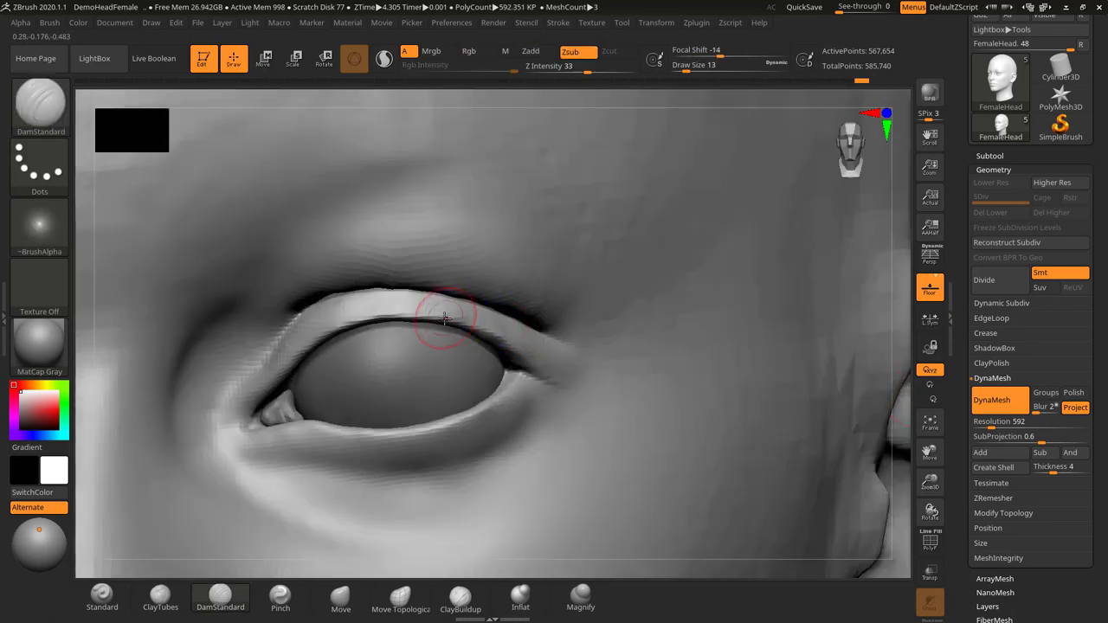
mouse_move(477, 330)
mouse_down()
mouse_move(423, 323)
mouse_move(532, 346)
mouse_up()
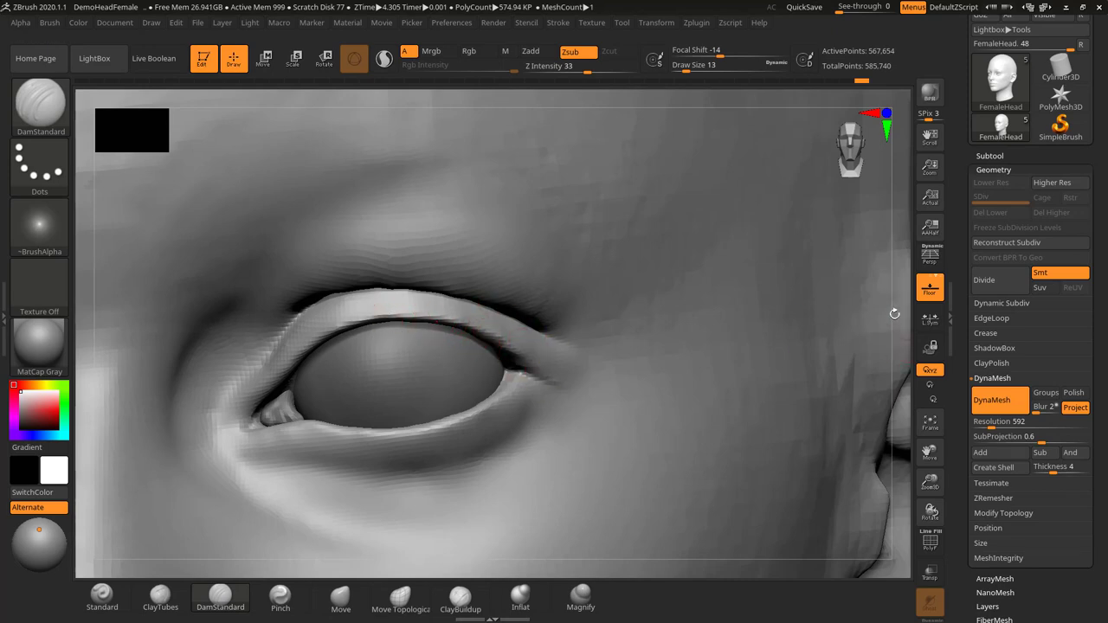
mouse_move(894, 315)
alt+mouse_down()
mouse_move(782, 289)
mouse_move(868, 343)
mouse_move(884, 406)
alt+mouse_up()
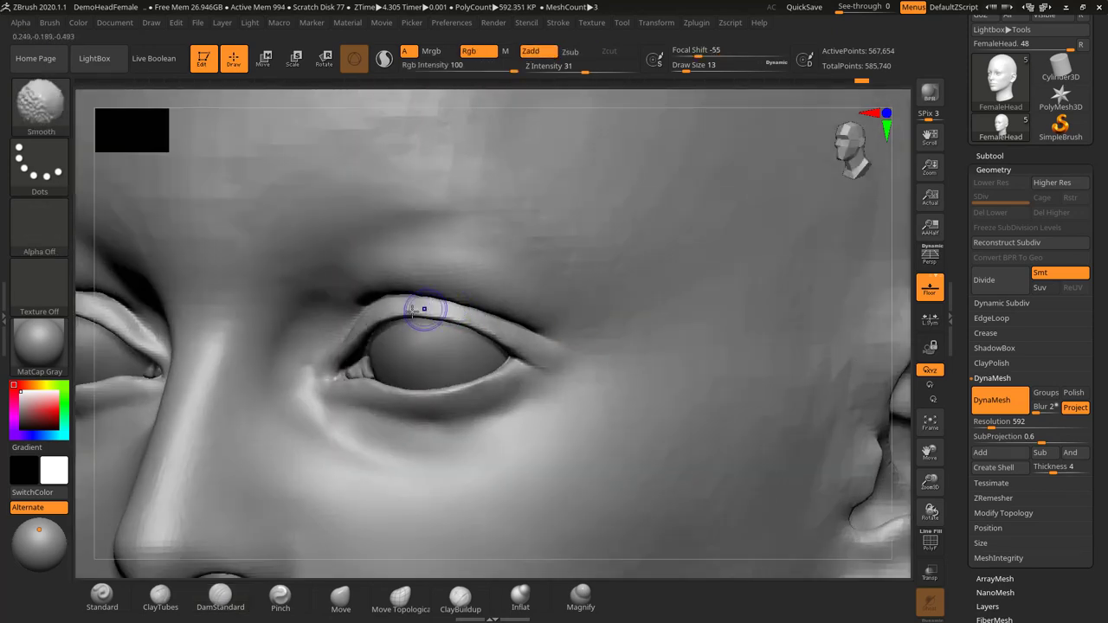
shift+drag(483, 325, 459, 318)
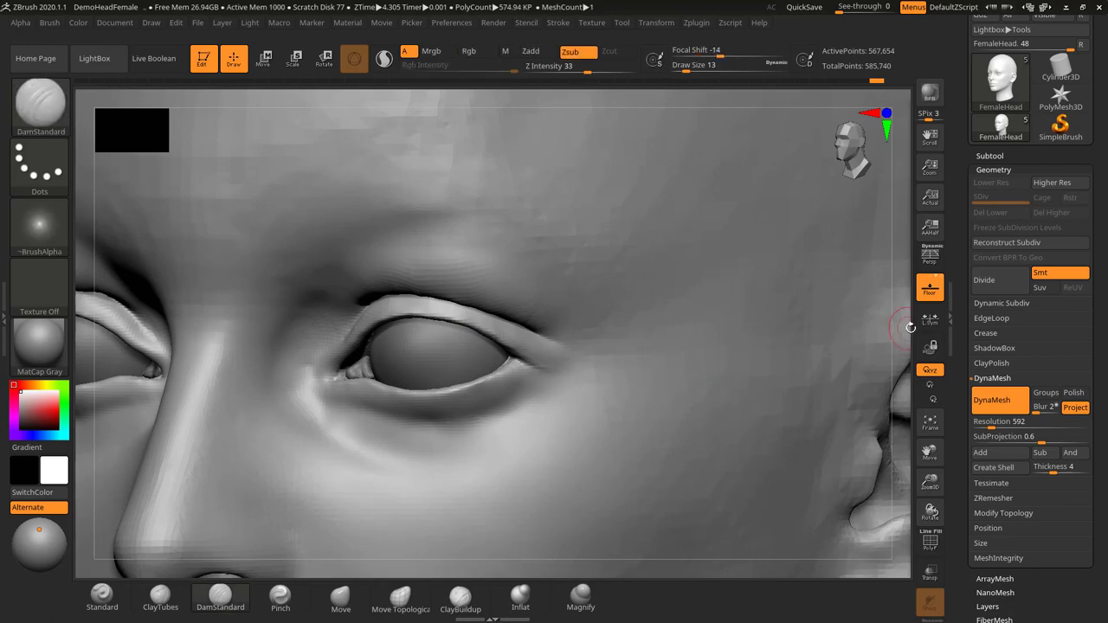
drag(910, 327, 747, 396)
Adjust the outer half of the upper eyelid's lower edge with the Move brush
click(342, 593)
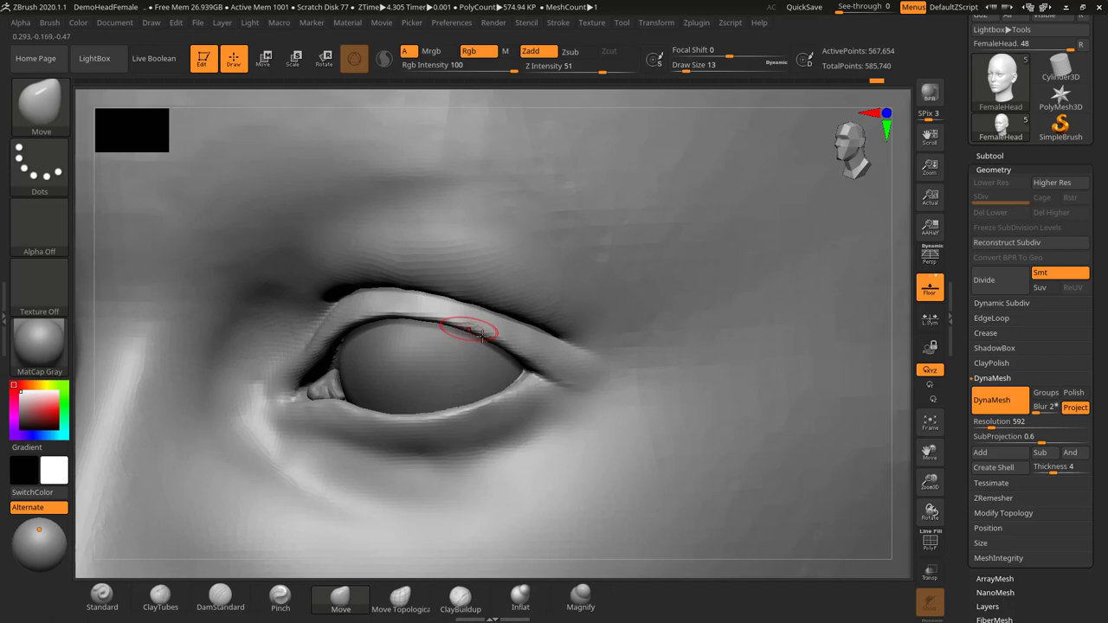
key(s)
drag(490, 341, 488, 341)
alt+drag(902, 300, 818, 320)
drag(817, 320, 805, 299)
alt+drag(804, 299, 811, 299)
Smooth the brow and lower forehead above the eye with a large brush size
key(shift)
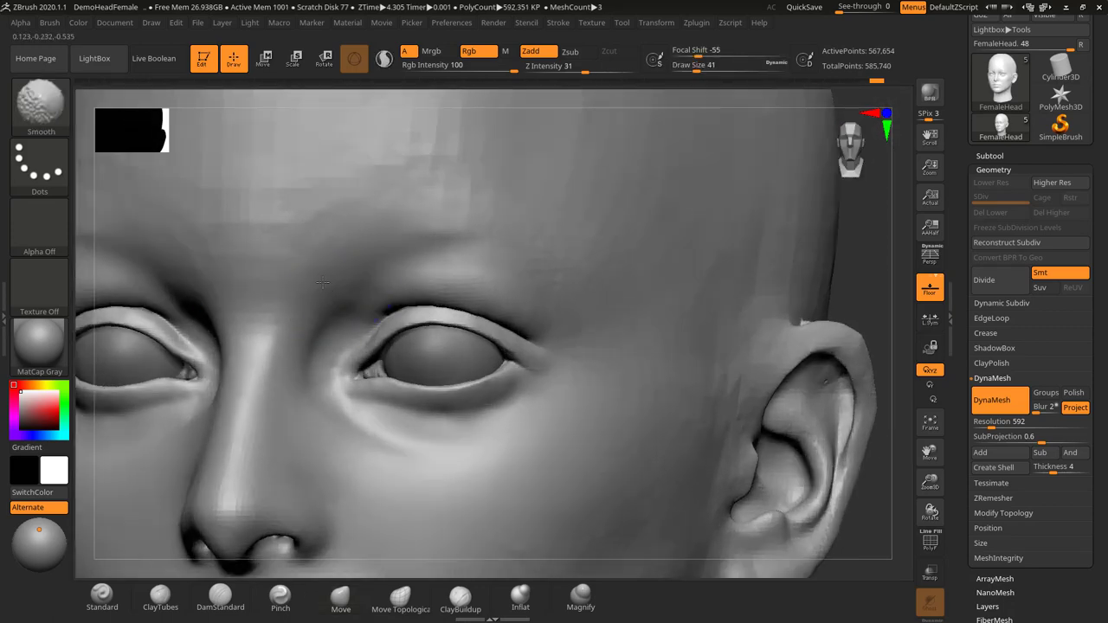
shift+drag(435, 212, 456, 186)
shift+drag(346, 208, 266, 224)
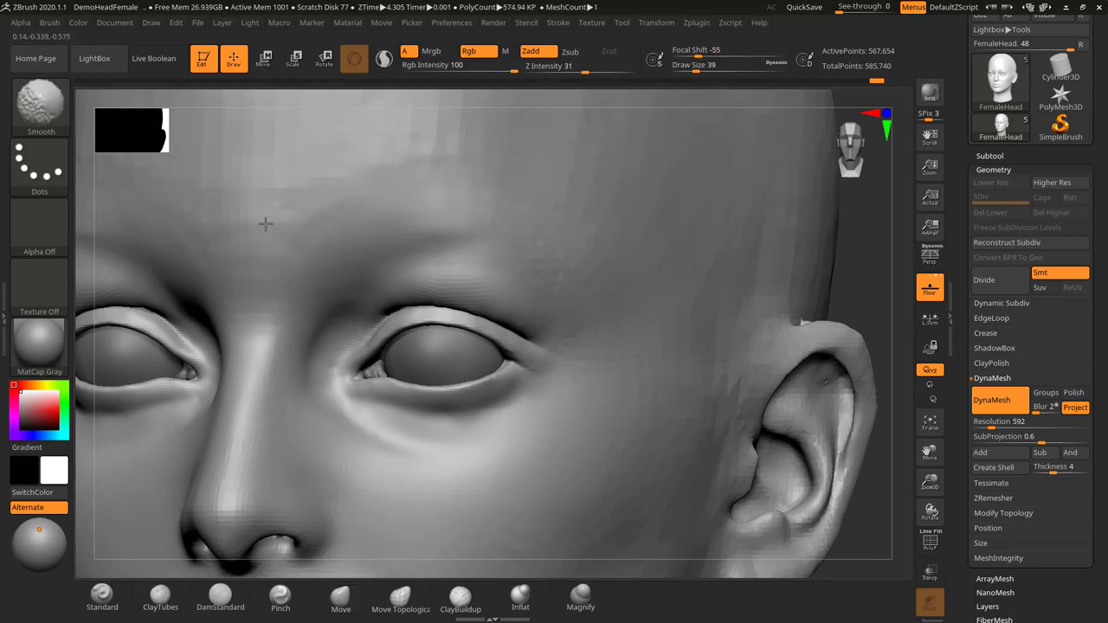
mouse_move(874, 306)
shift+mouse_down()
mouse_move(666, 289)
mouse_move(782, 312)
mouse_move(815, 361)
mouse_move(805, 349)
mouse_move(818, 431)
shift+mouse_up()
Carve the crease beneath the lower eyelid with the DamStandard brush at draw size 17
click(222, 597)
key(s)
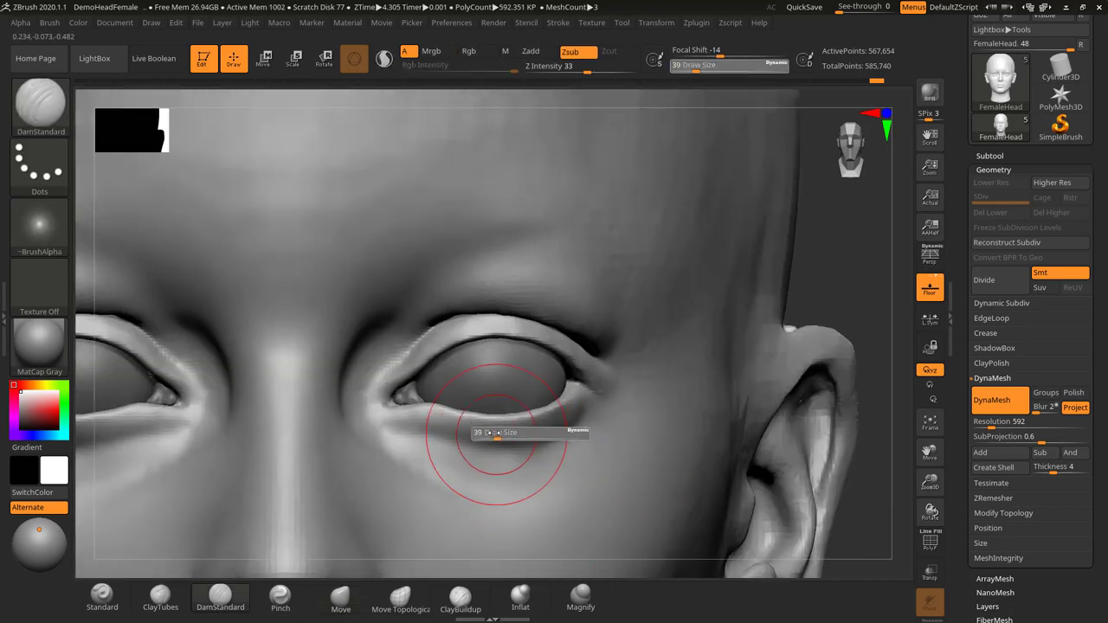
mouse_move(513, 432)
mouse_down()
mouse_move(467, 442)
mouse_move(507, 447)
mouse_up()
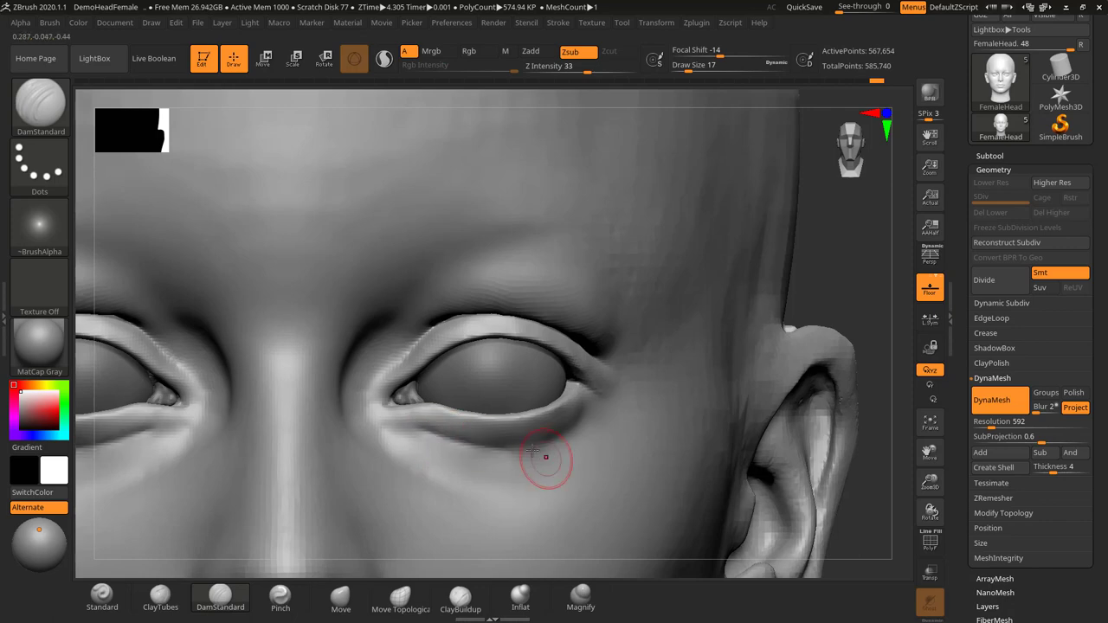
drag(429, 434, 518, 447)
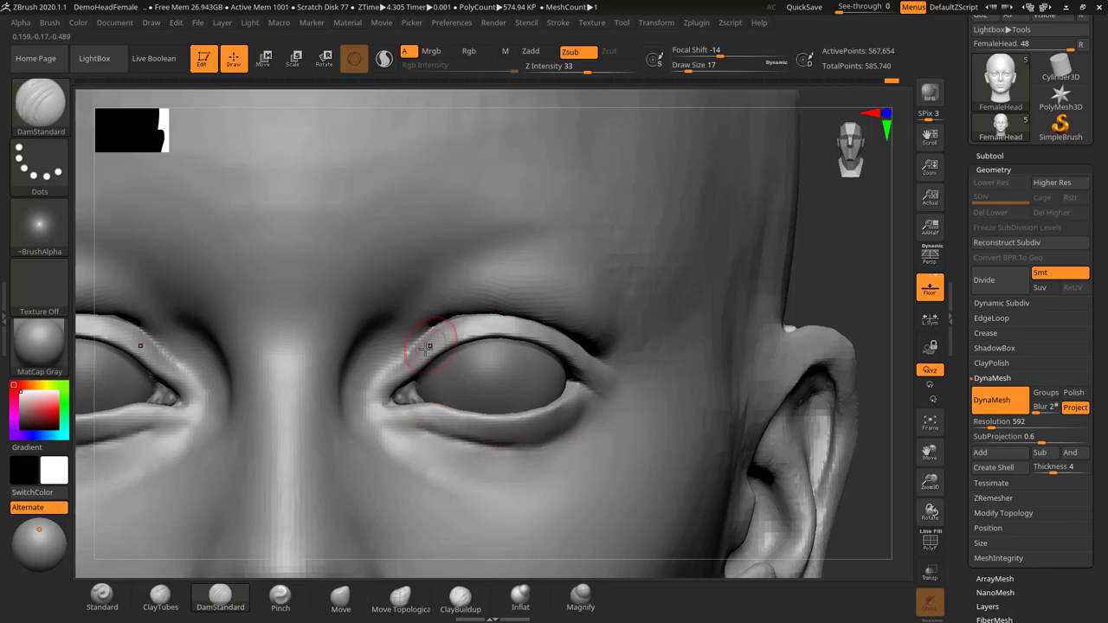
Define the inner end of the upper eyelid and the inner eye corner with the DamStandard brush at draw size 17
drag(383, 367, 427, 329)
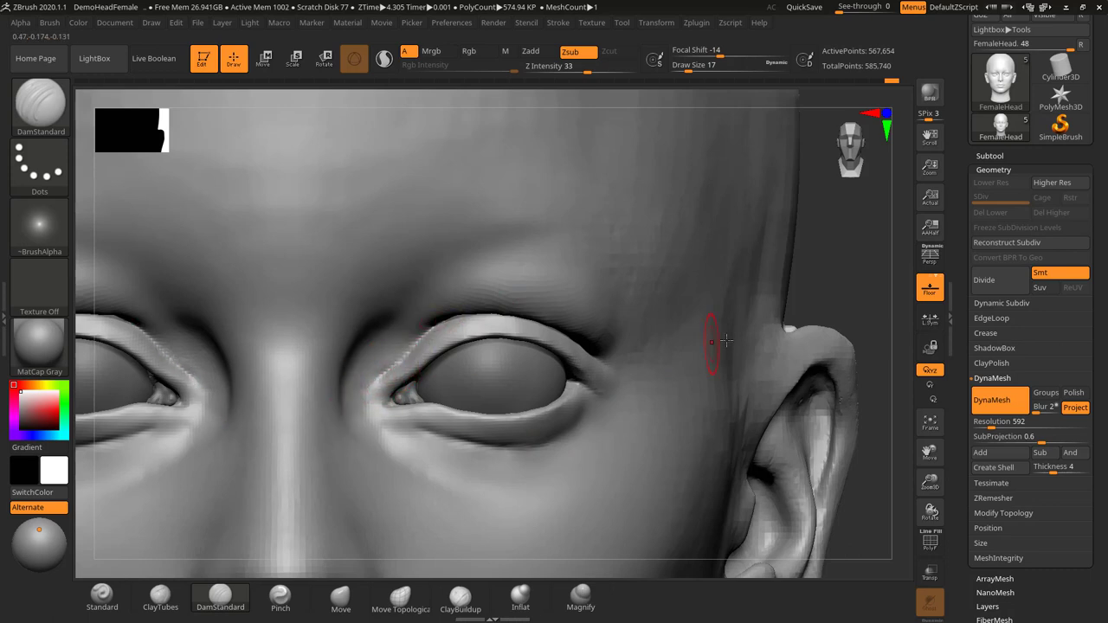
drag(827, 302, 469, 487)
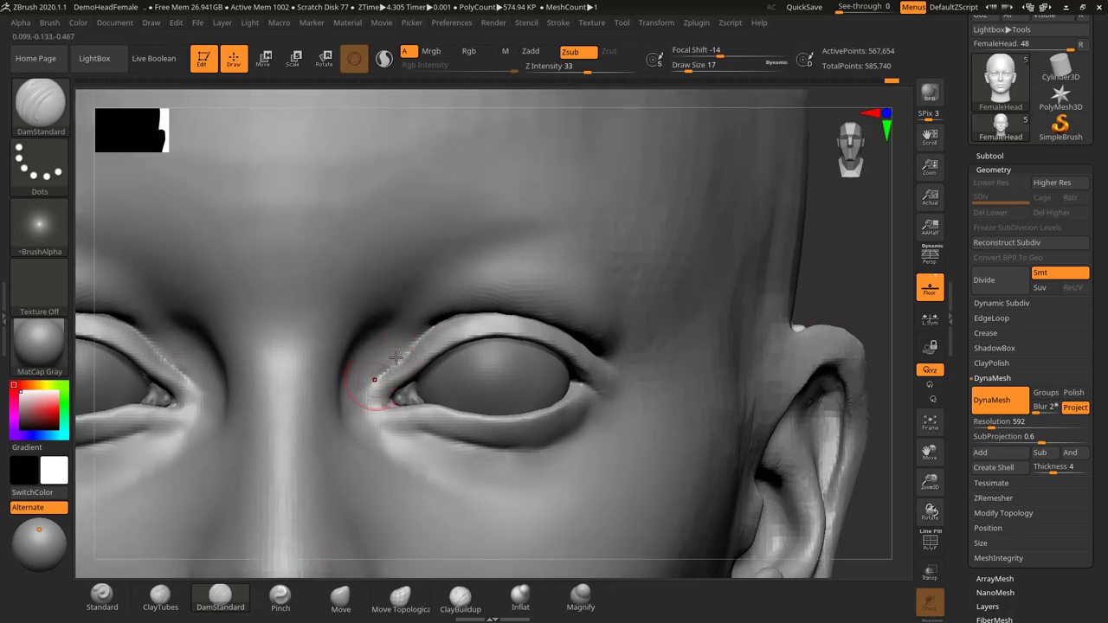
mouse_move(816, 281)
mouse_down()
mouse_move(800, 273)
mouse_move(819, 274)
mouse_up()
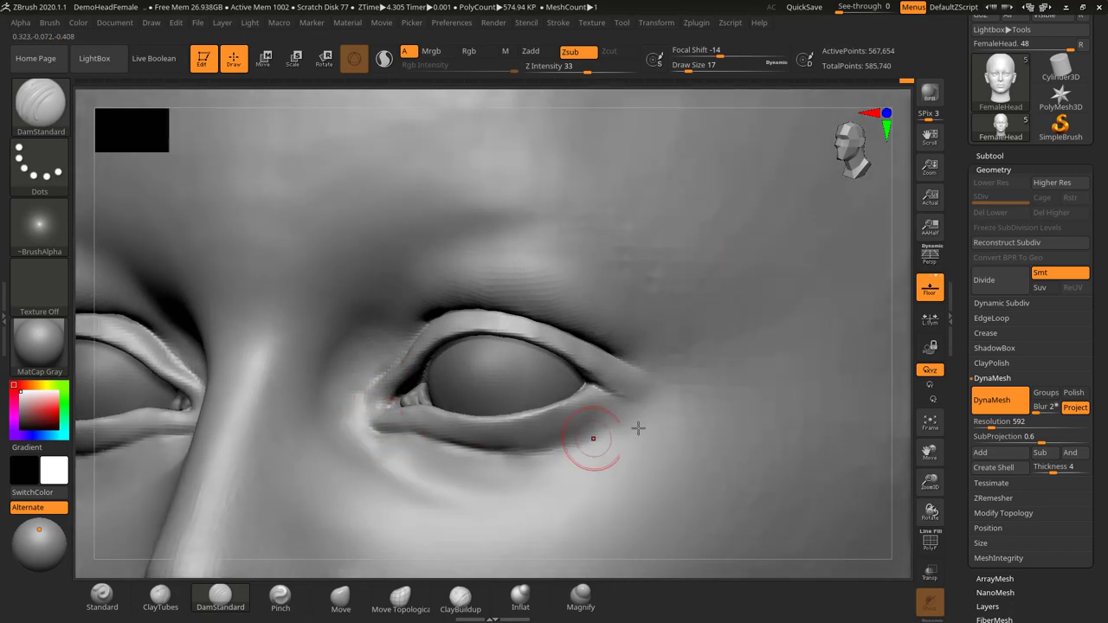
drag(913, 351, 692, 373)
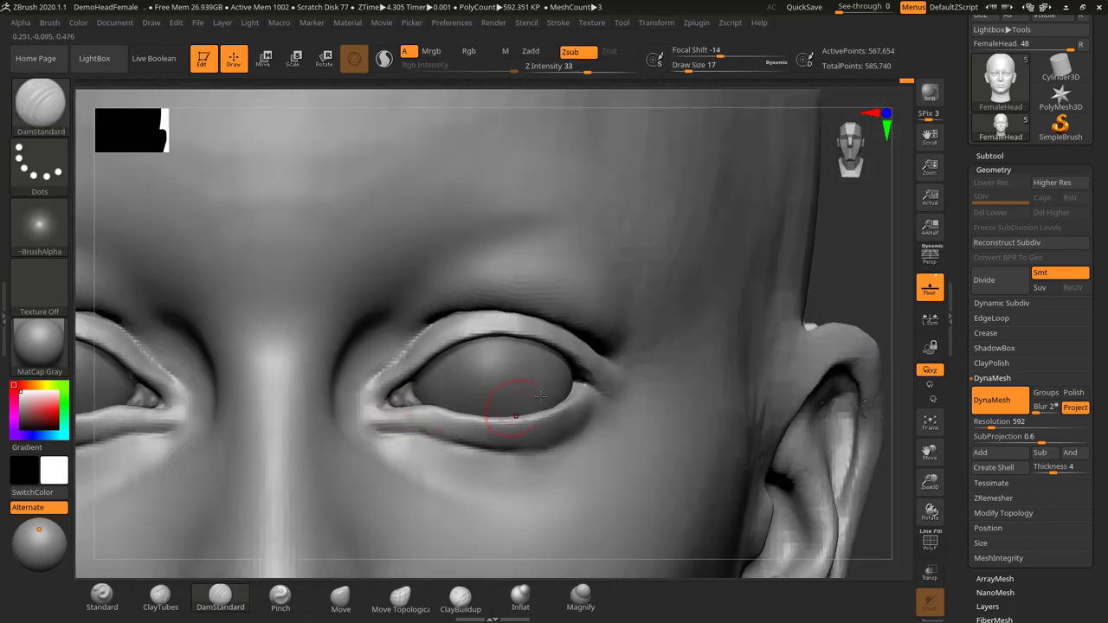
Smooth the skin and crease beneath the lower eyelid on the opposite eye at draw size 17
mouse_move(878, 322)
alt+mouse_down()
mouse_move(843, 300)
mouse_move(962, 286)
alt+mouse_up()
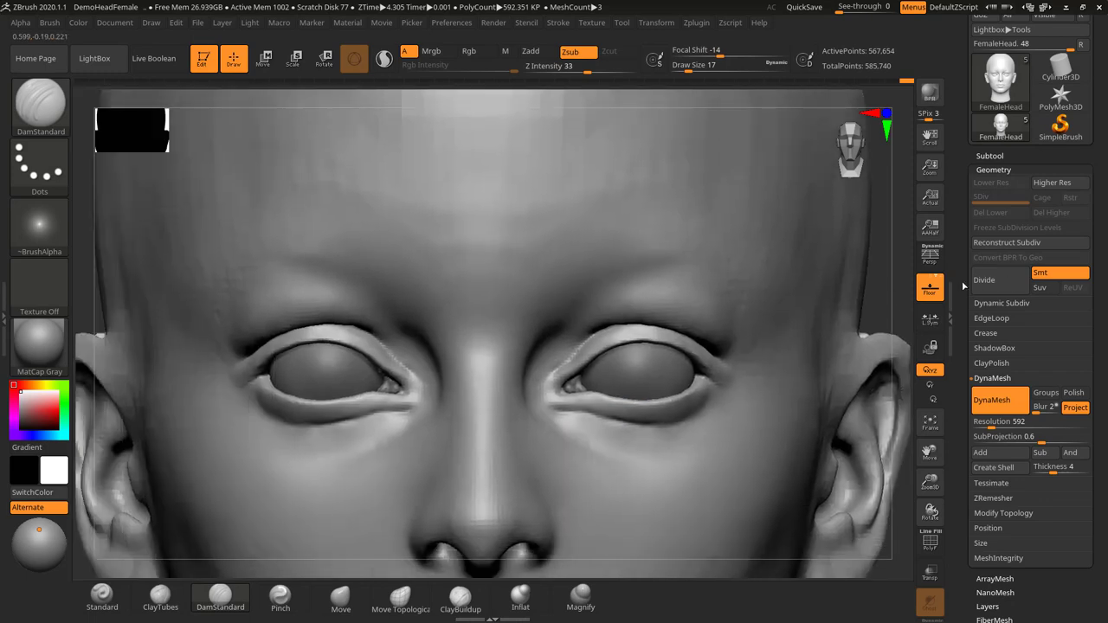
click(926, 315)
click(920, 311)
mouse_move(872, 300)
mouse_down()
mouse_move(890, 298)
mouse_move(872, 285)
mouse_up()
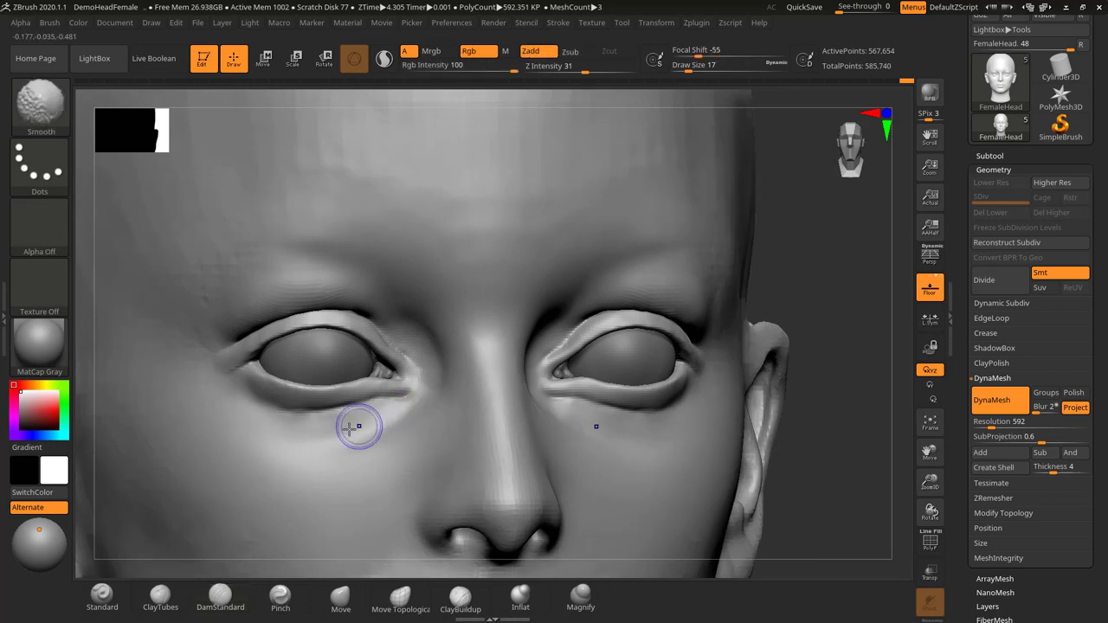
shift+drag(291, 430, 317, 417)
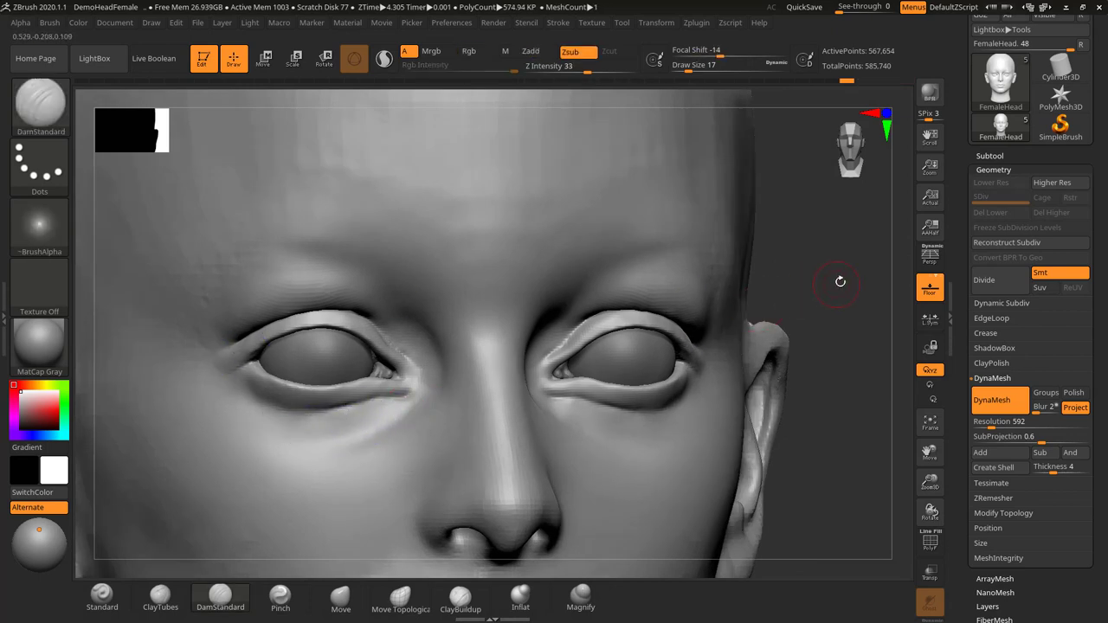
alt+drag(839, 281, 723, 297)
alt+drag(643, 309, 796, 495)
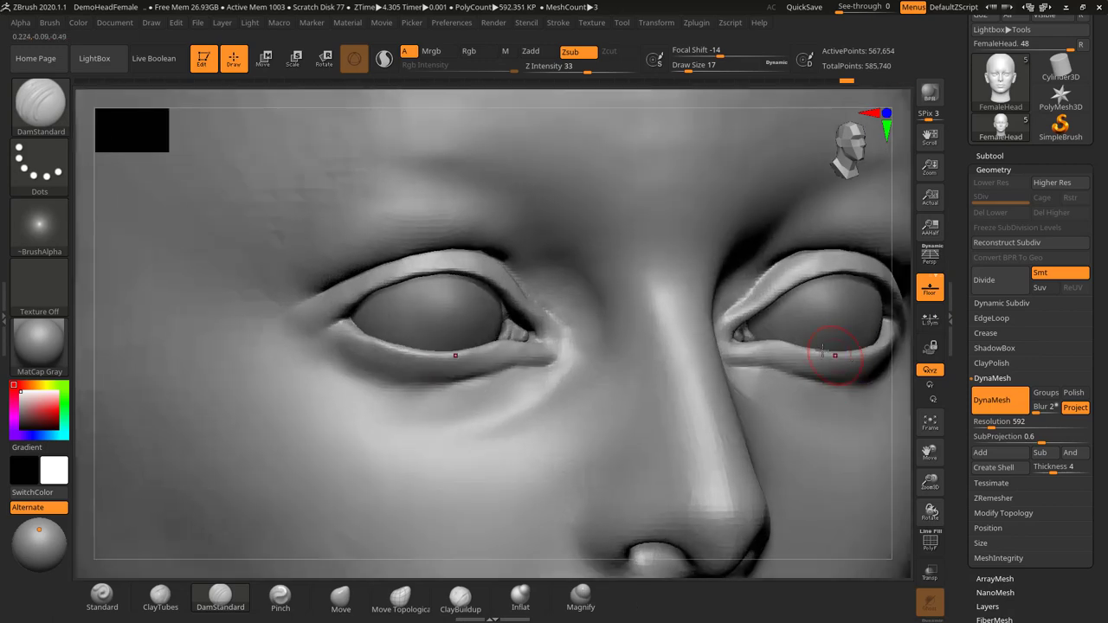
mouse_move(878, 332)
mouse_down()
mouse_move(828, 323)
mouse_move(876, 328)
mouse_move(845, 325)
mouse_up()
shift+drag(319, 378, 287, 378)
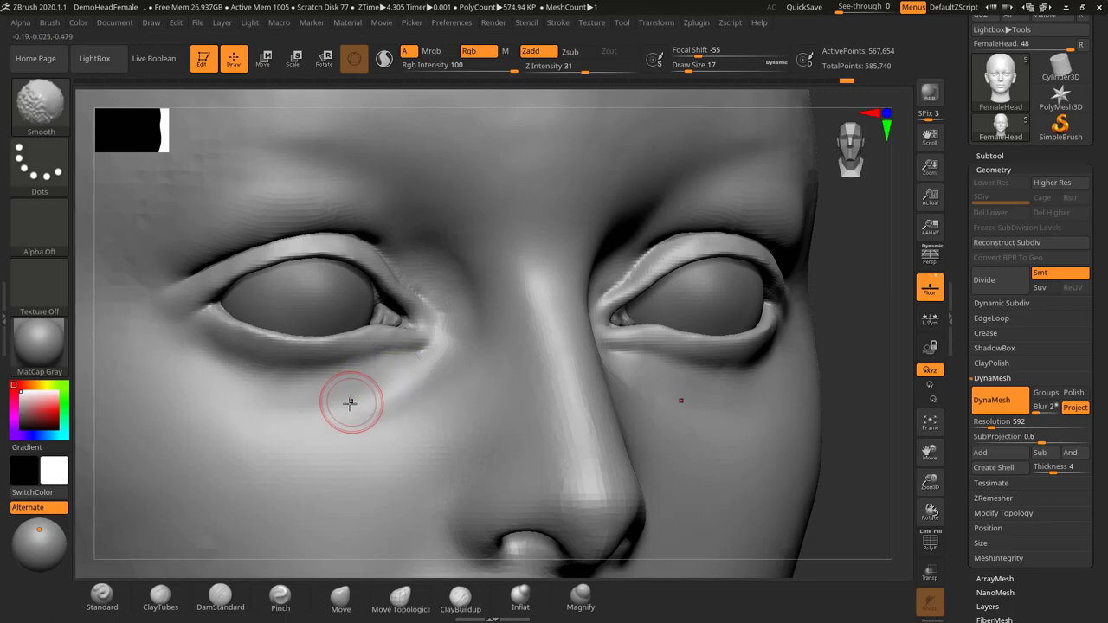
Carve the outer eye corner and lower eyelid rim with the DamStandard brush at draw size 9, and undo the last stroke
mouse_move(829, 329)
mouse_down()
mouse_move(826, 317)
mouse_move(807, 346)
mouse_move(799, 332)
mouse_move(843, 324)
mouse_move(857, 363)
mouse_up()
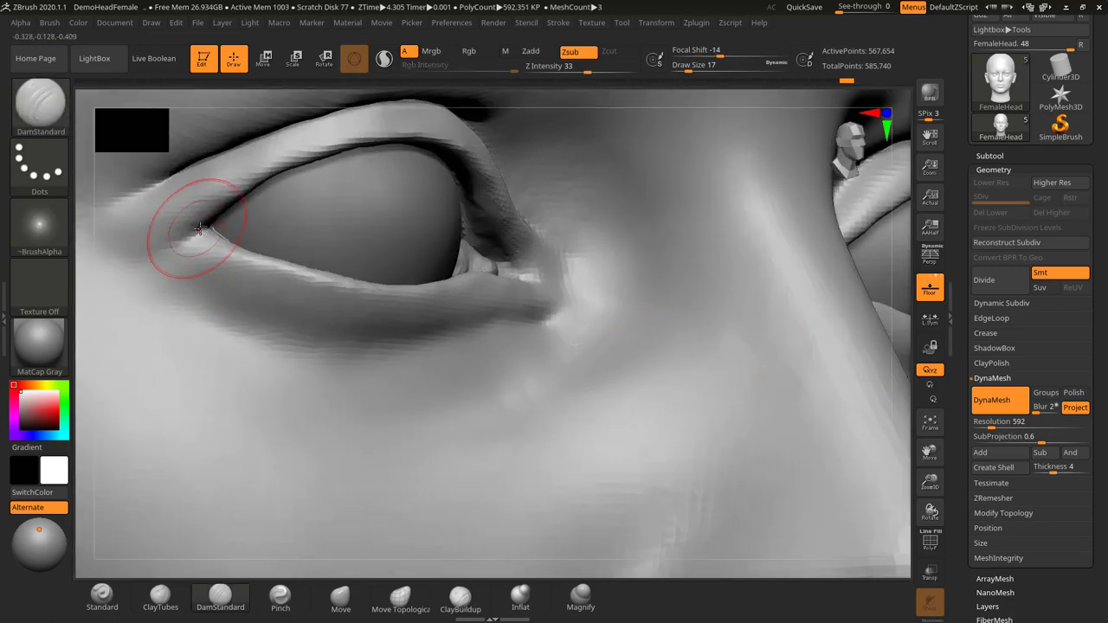
key(s)
drag(201, 229, 224, 236)
key(s)
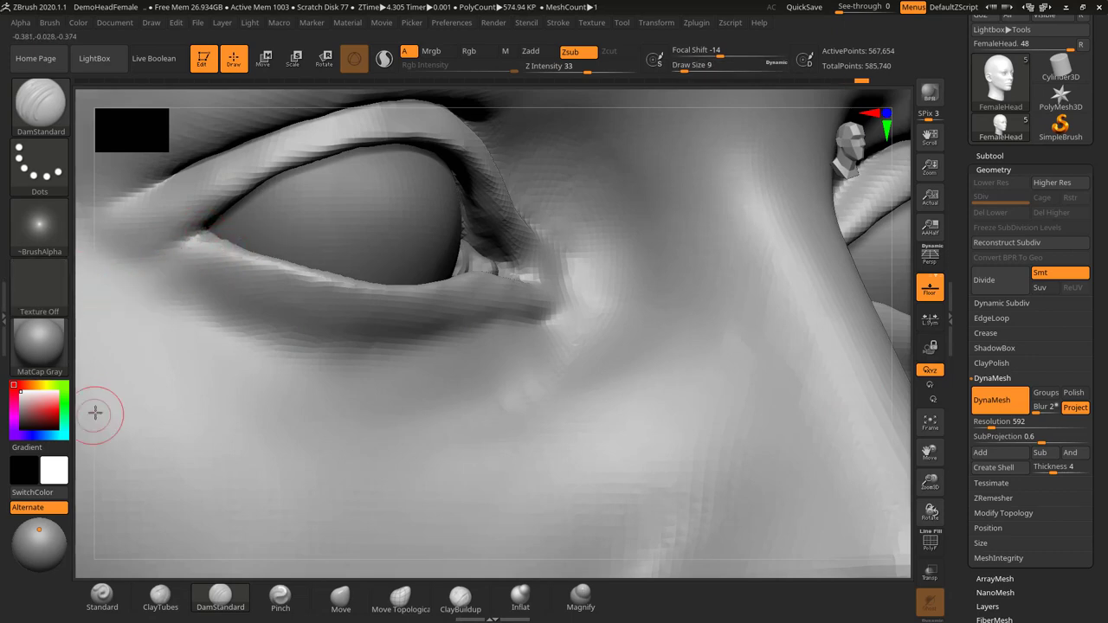
mouse_move(80, 395)
mouse_down()
mouse_move(82, 413)
mouse_move(91, 403)
mouse_up()
drag(220, 238, 240, 249)
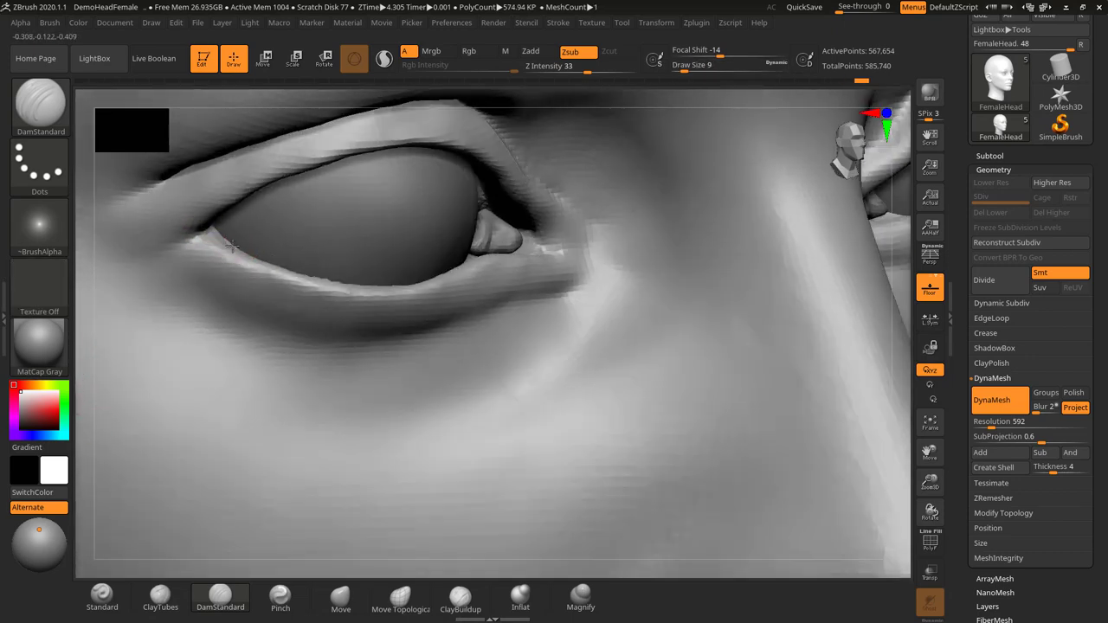
key(ctrl+z)
Carve the lower eyelid rim beside the tear duct with the DamStandard brush at draw size 9
drag(910, 266, 754, 251)
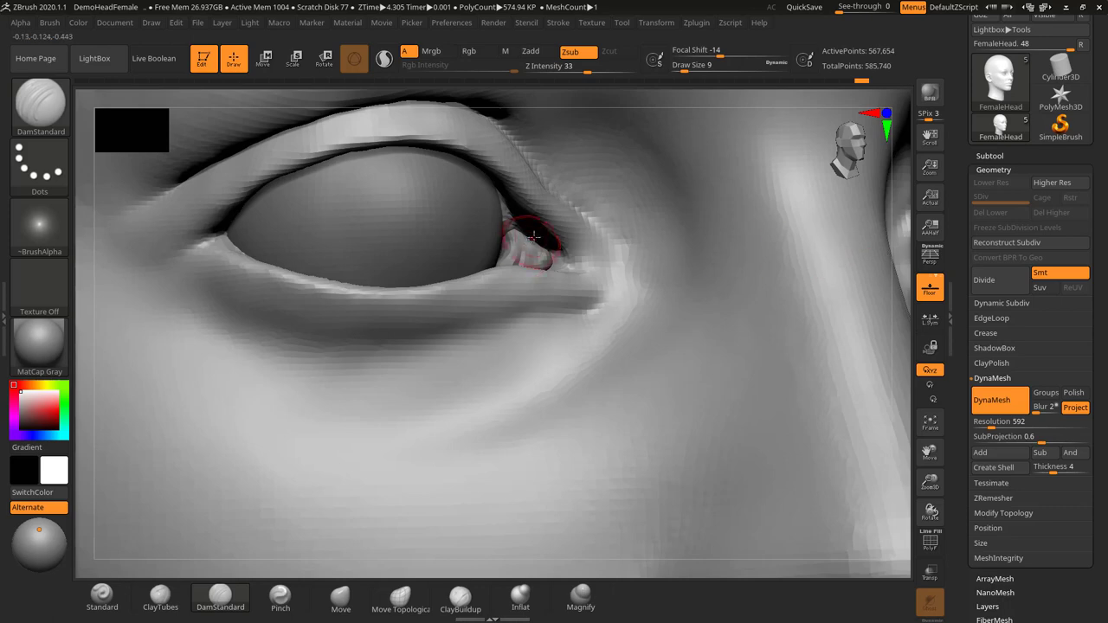
drag(536, 273, 555, 281)
drag(900, 251, 649, 207)
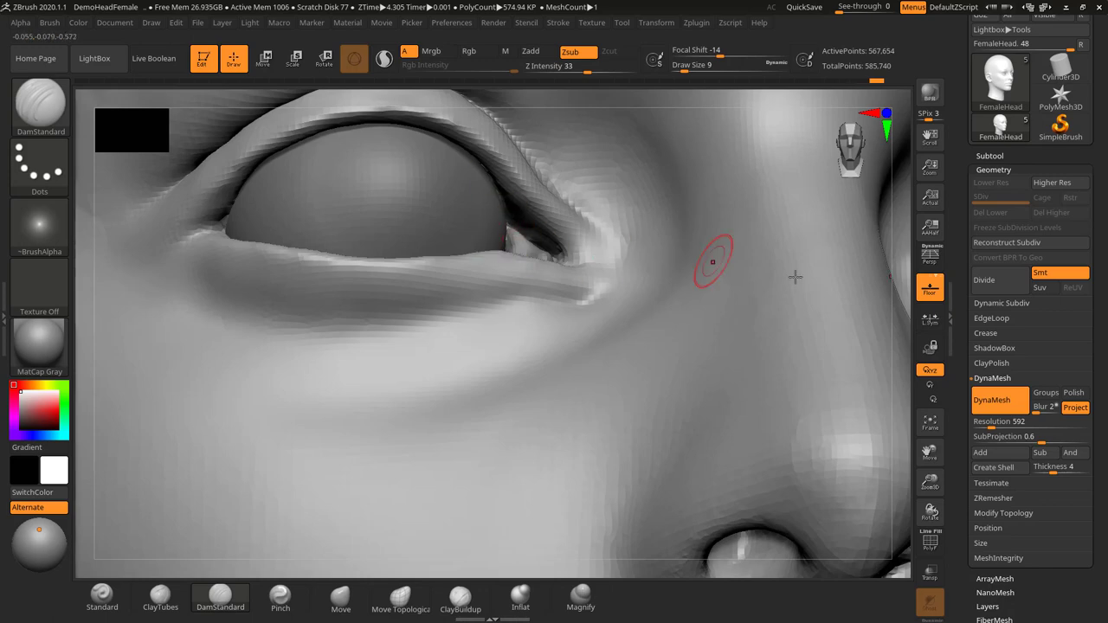
Refine the eyelids' inner edges around the outer eye corner with the DamStandard brush at draw size 10
drag(905, 266, 198, 170)
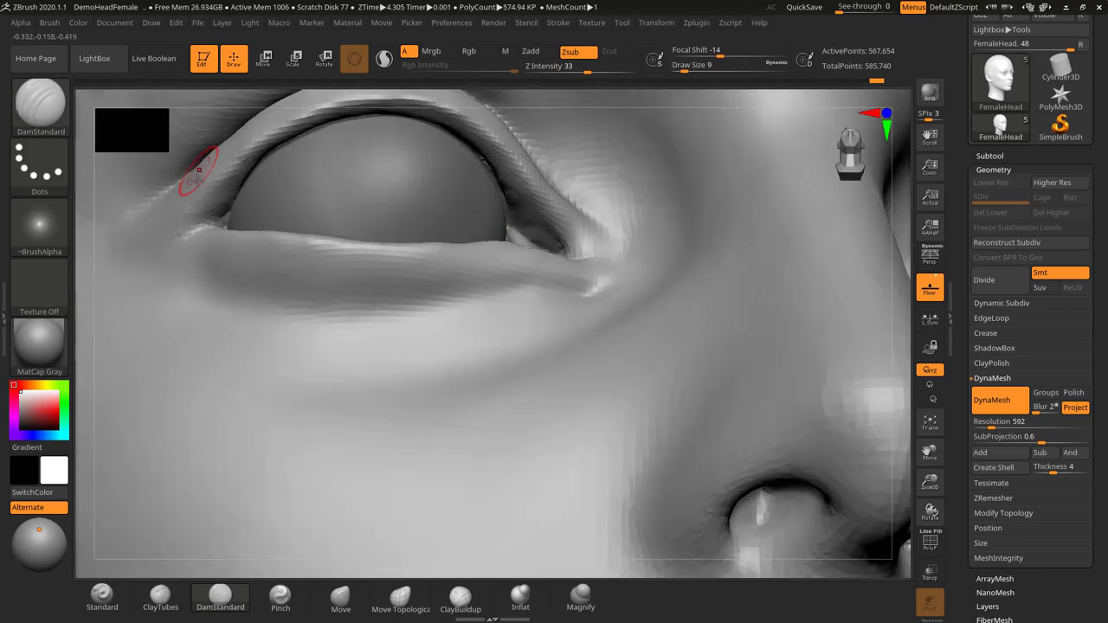
key(s)
click(232, 203)
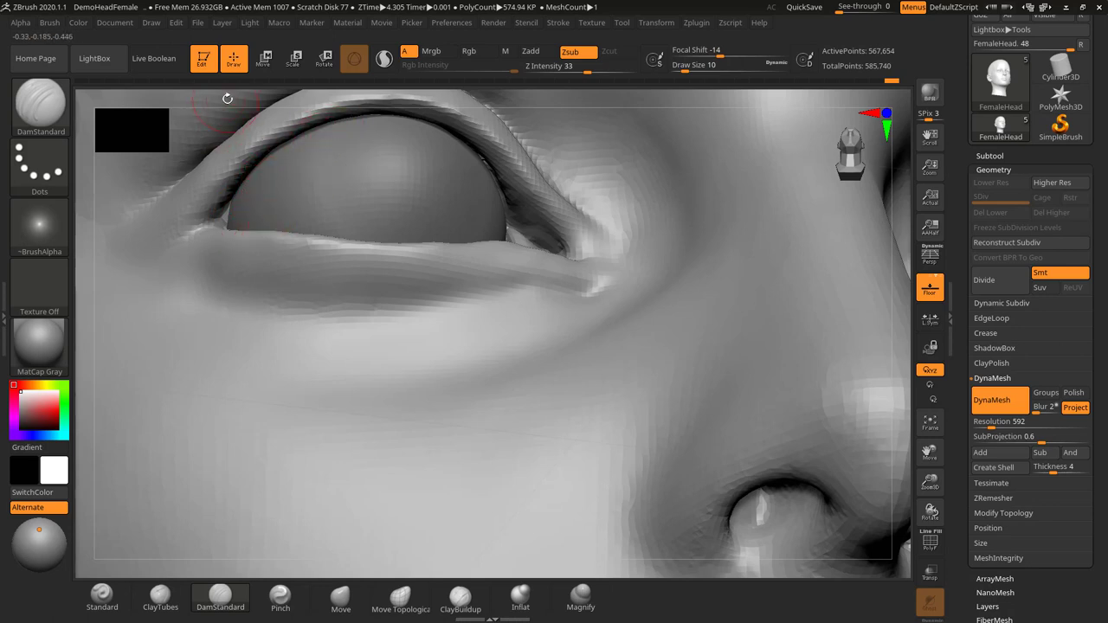
alt+drag(227, 98, 230, 176)
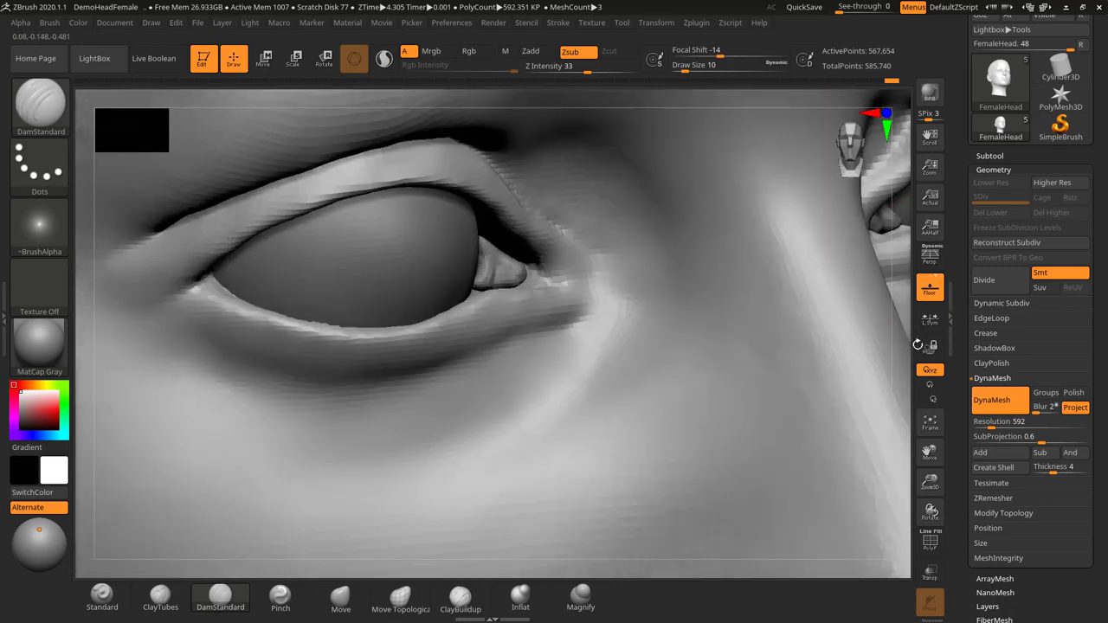
mouse_move(905, 304)
mouse_down()
mouse_move(912, 321)
mouse_move(883, 305)
mouse_up()
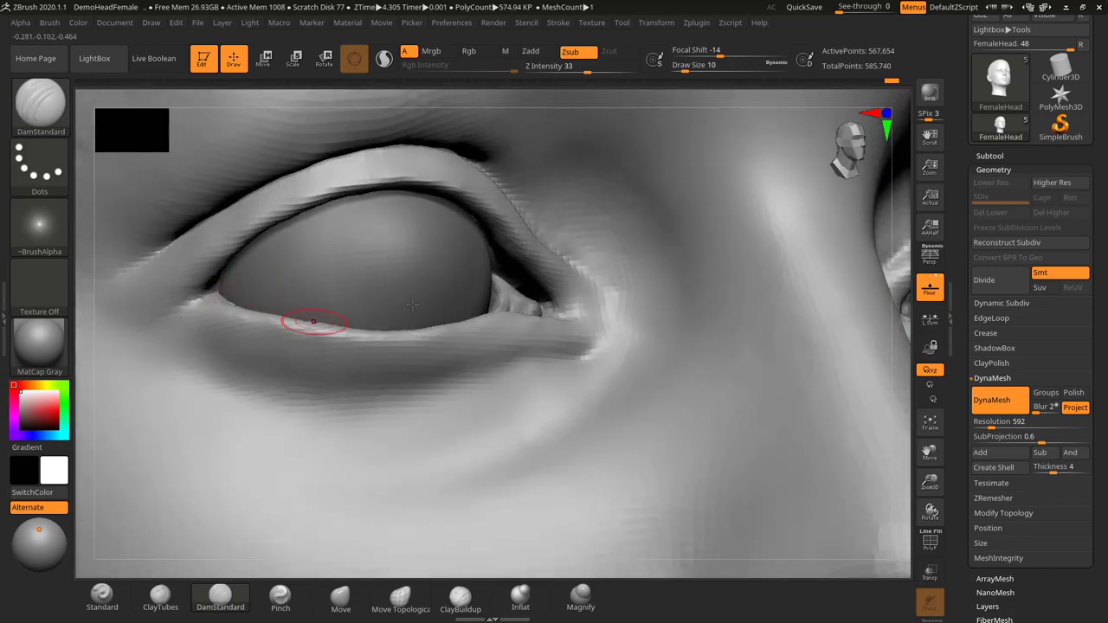
Set the draw size to 24 and smooth the lower eyelid from the side view
alt+drag(897, 317, 576, 233)
drag(674, 275, 803, 346)
alt+drag(141, 350, 166, 385)
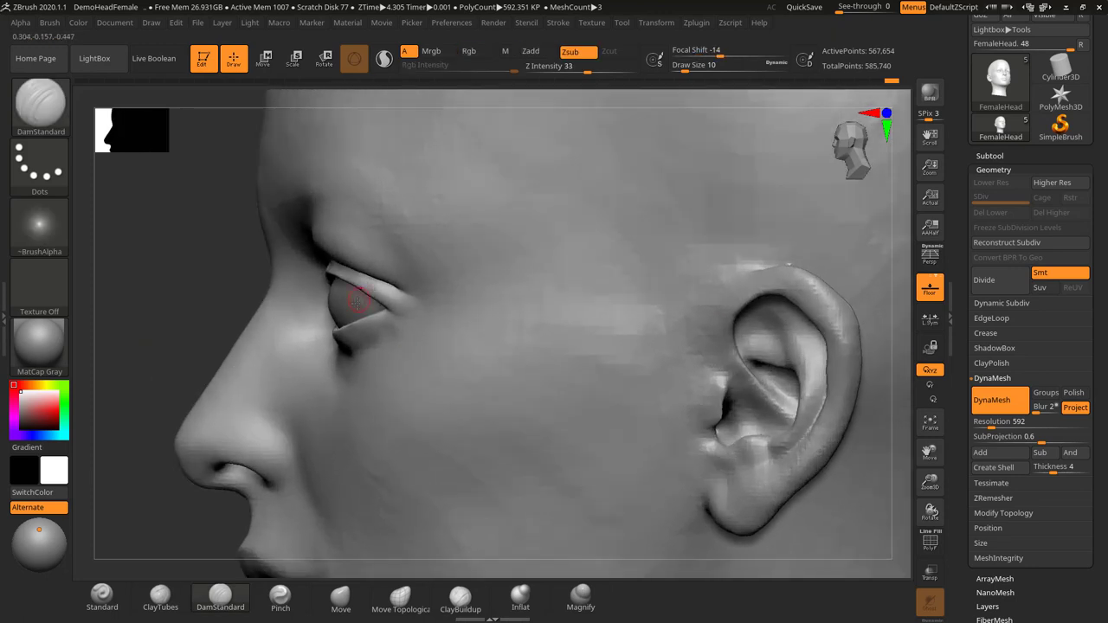
key(s)
drag(338, 341, 356, 342)
key(shift)
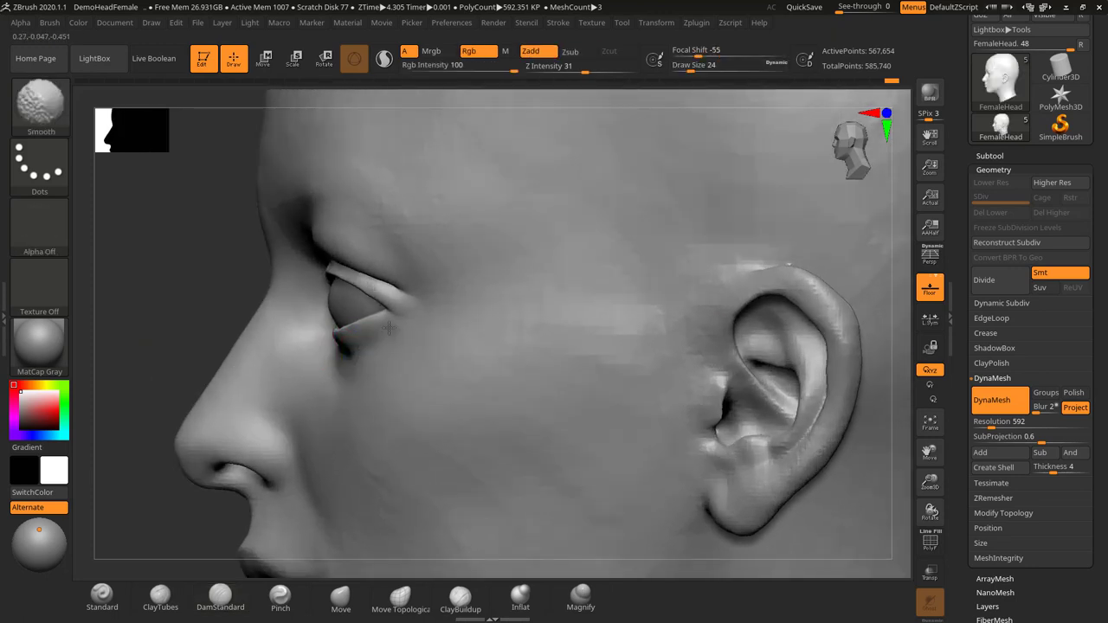
alt+drag(144, 325, 395, 321)
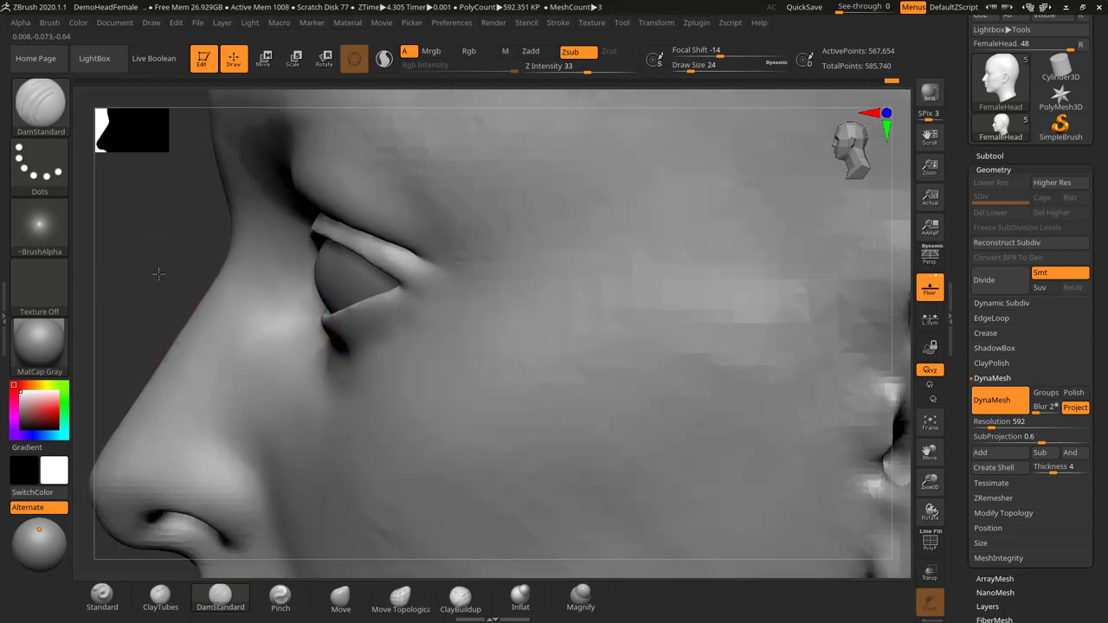
Carve the crease under the lower eyelid with the DamStandard brush at draw size 39 and smooth it at draw size 31
drag(160, 274, 174, 267)
key(s)
mouse_move(285, 361)
mouse_down()
mouse_move(383, 354)
mouse_move(450, 321)
mouse_up()
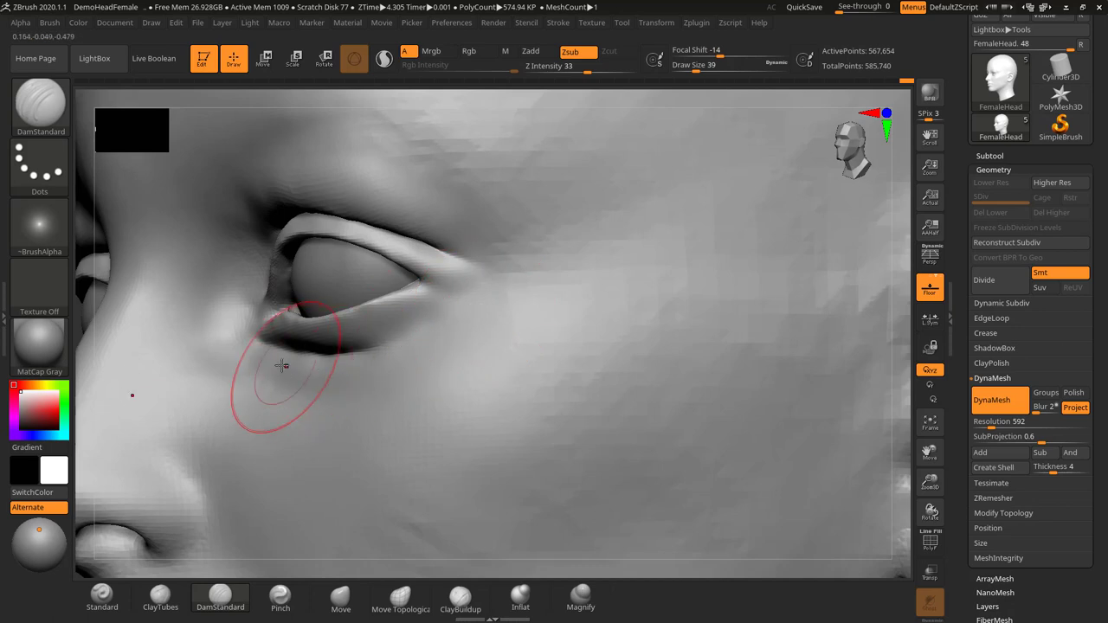
drag(268, 353, 351, 374)
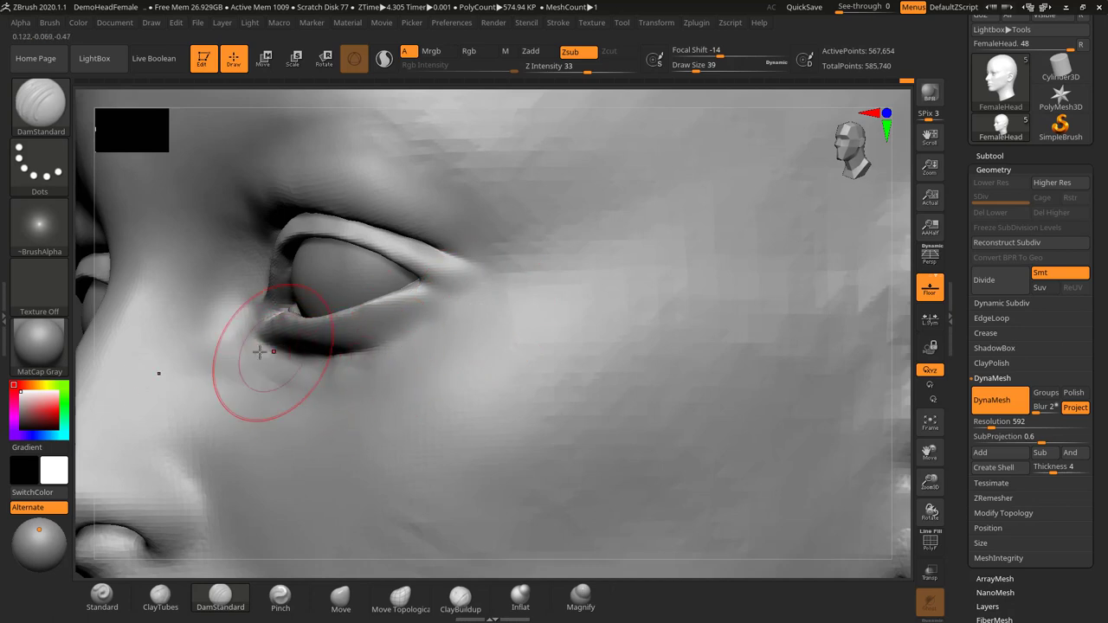
key(s)
drag(291, 380, 287, 380)
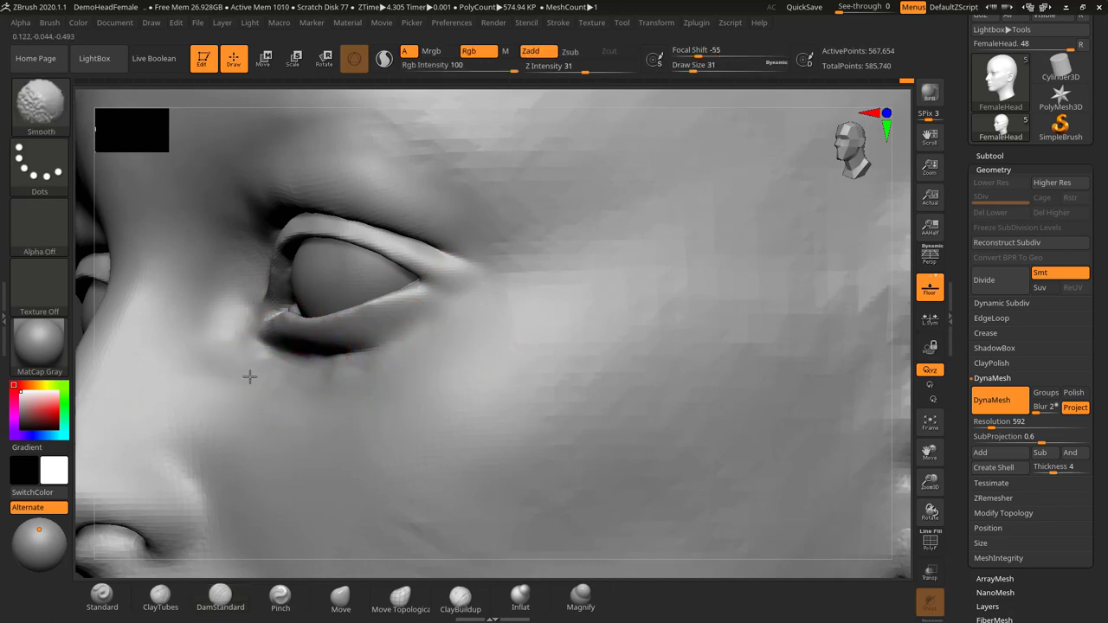
shift+drag(369, 377, 381, 374)
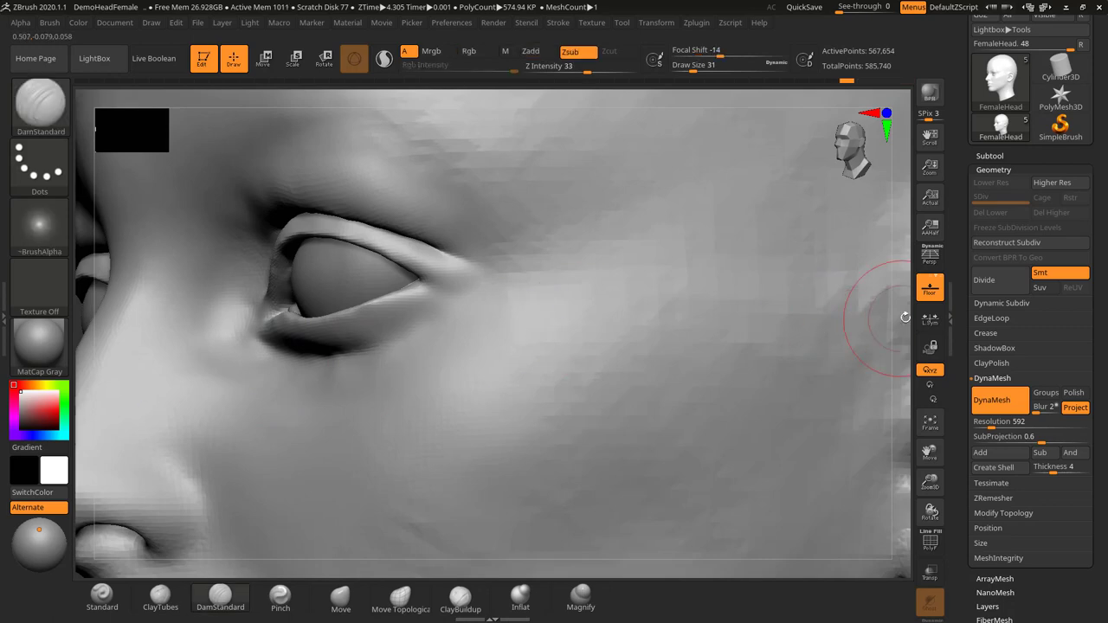
From the front view, deepen and smooth the fold beneath the lower eyelid out to the outer eye corner at draw size 24
mouse_move(902, 318)
mouse_down()
mouse_move(809, 339)
mouse_move(554, 321)
mouse_up()
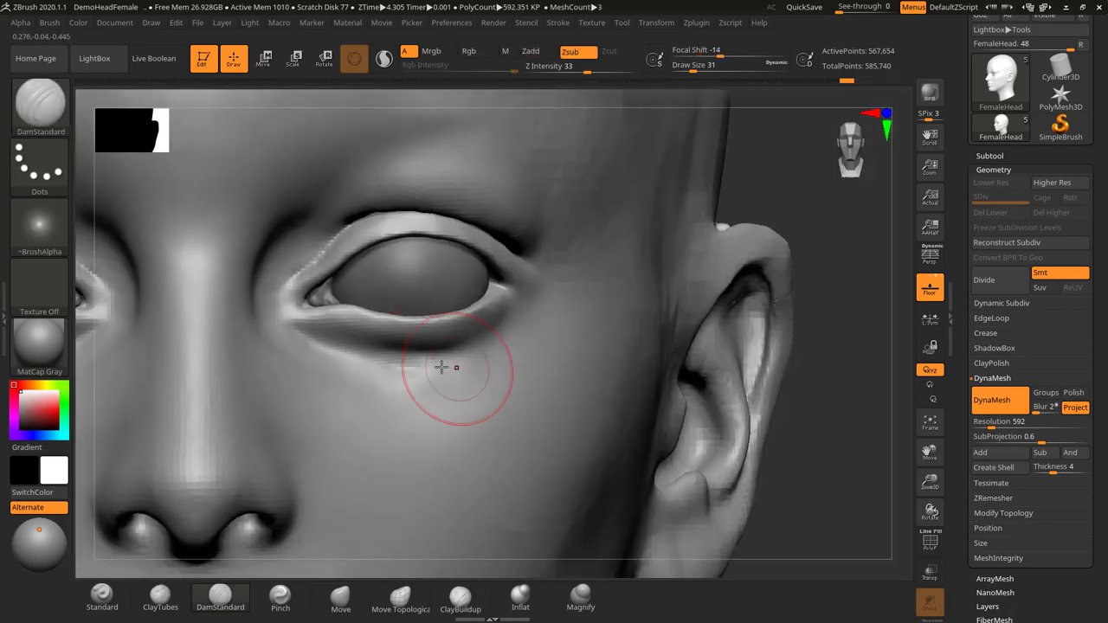
key(s)
drag(423, 375, 380, 380)
key(shift)
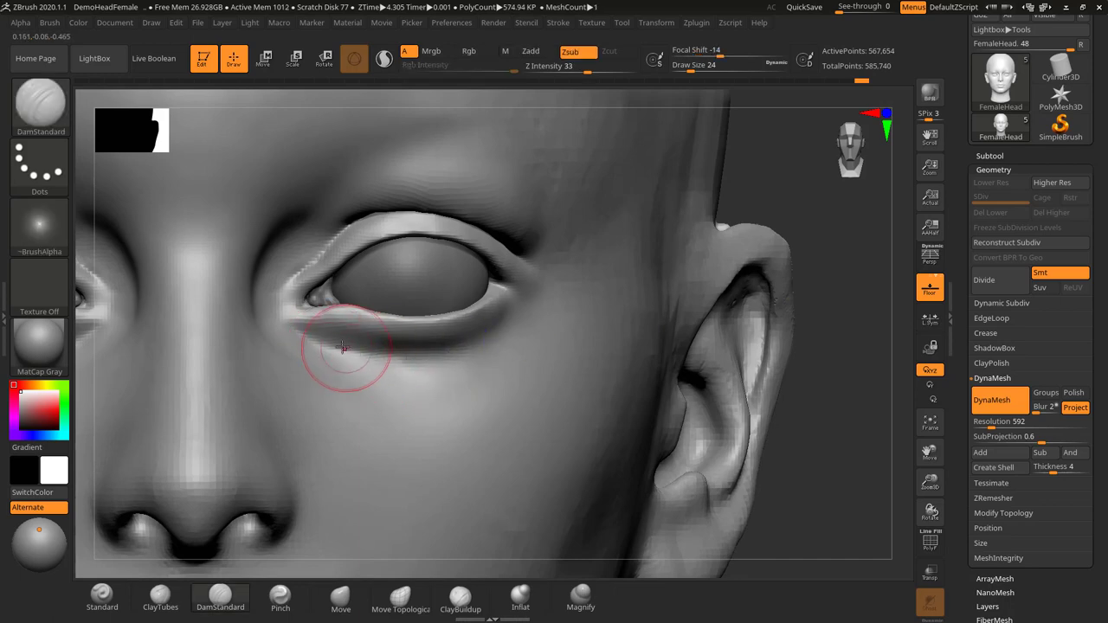
mouse_move(338, 339)
mouse_down()
mouse_move(448, 352)
mouse_move(516, 329)
mouse_up()
drag(372, 366, 505, 325)
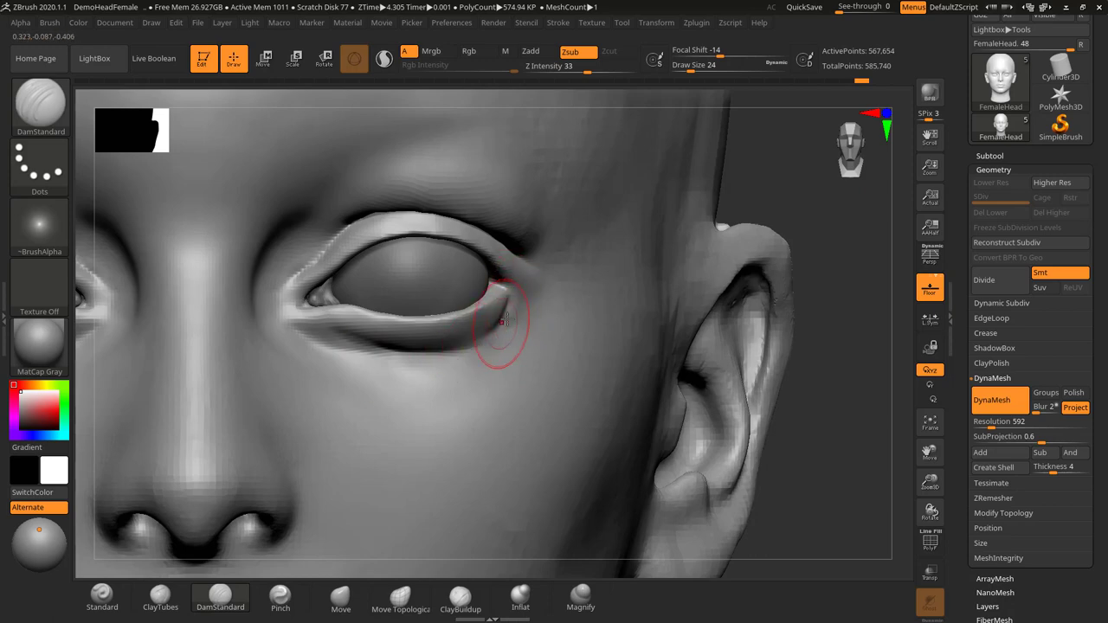
key(shift)
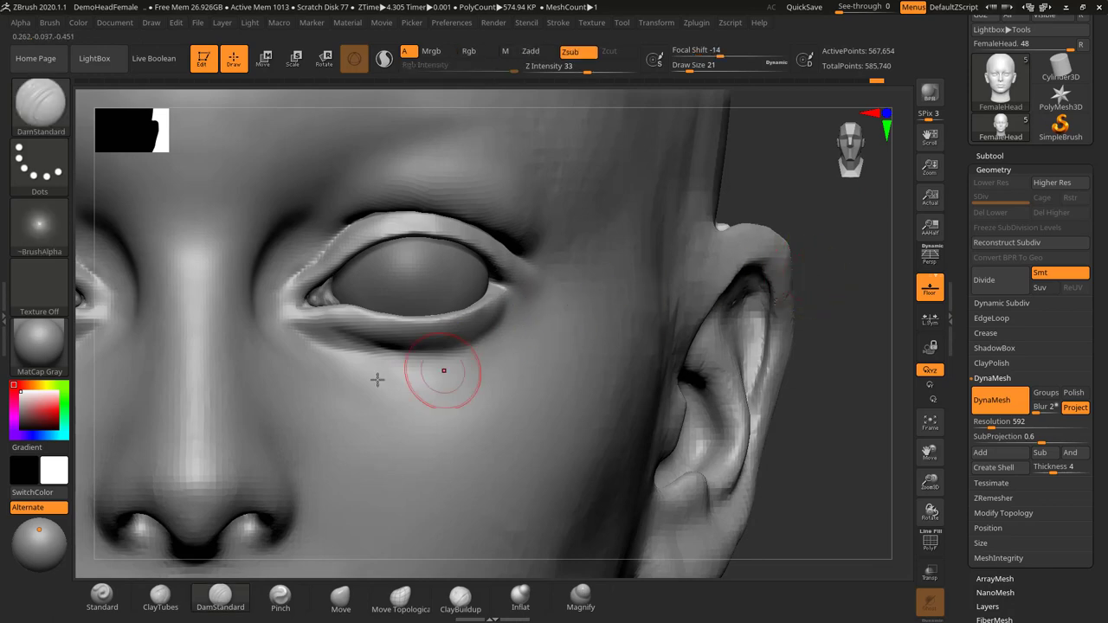
Shape a diagonal fold from the inner eye corner toward the cheek with DamStandard at draw size 50, and soften it at draw size 21
text(s50)
key(Return)
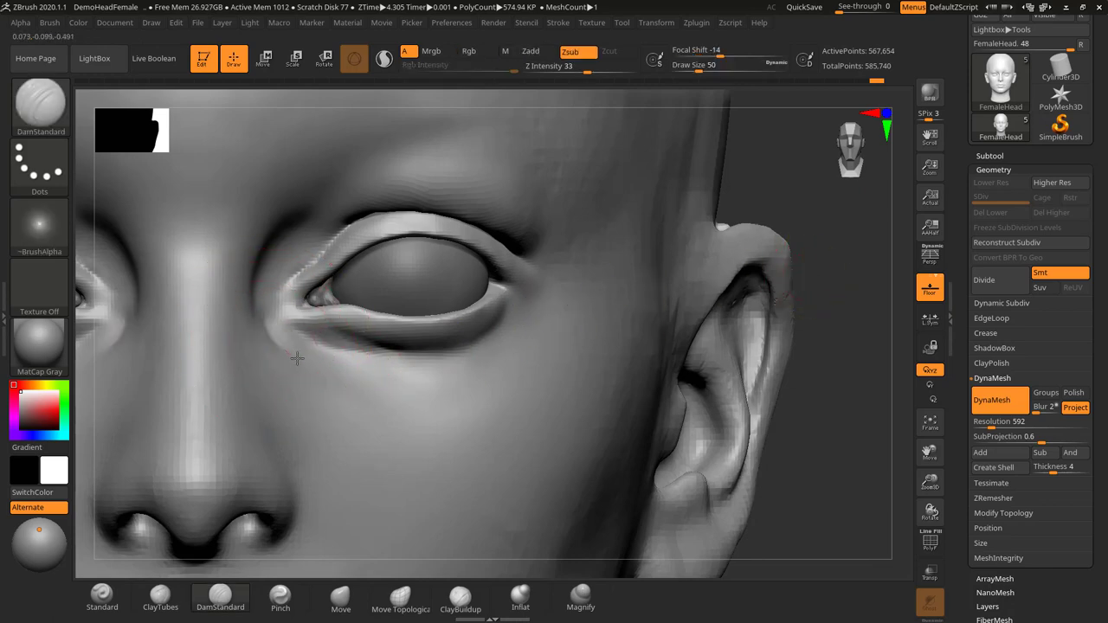
drag(290, 347, 398, 396)
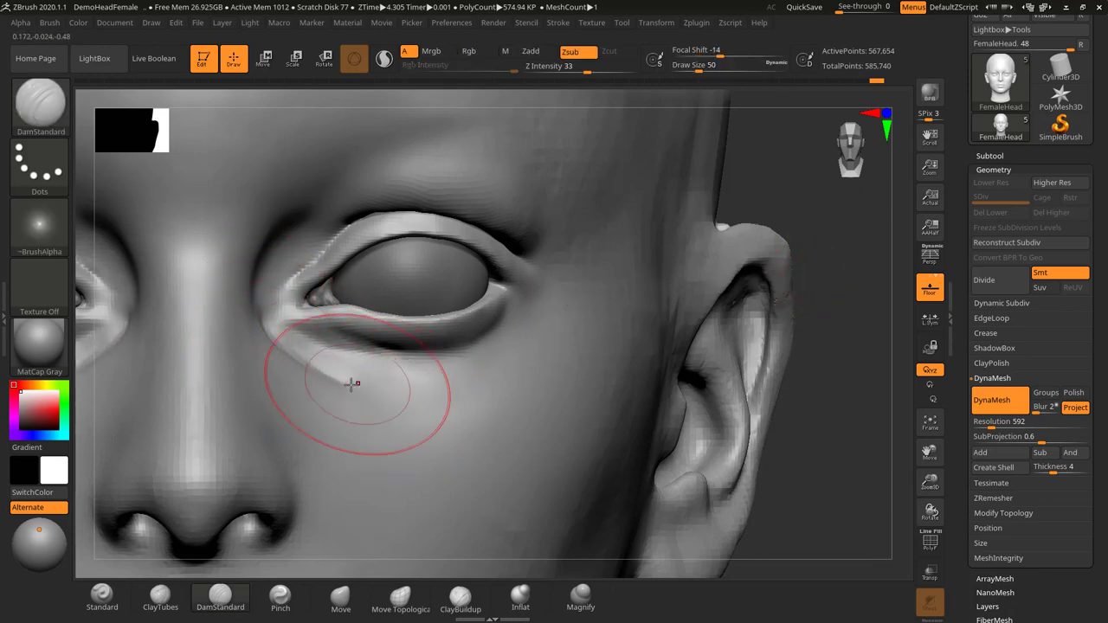
key(s)
drag(307, 374, 297, 374)
key(shift)
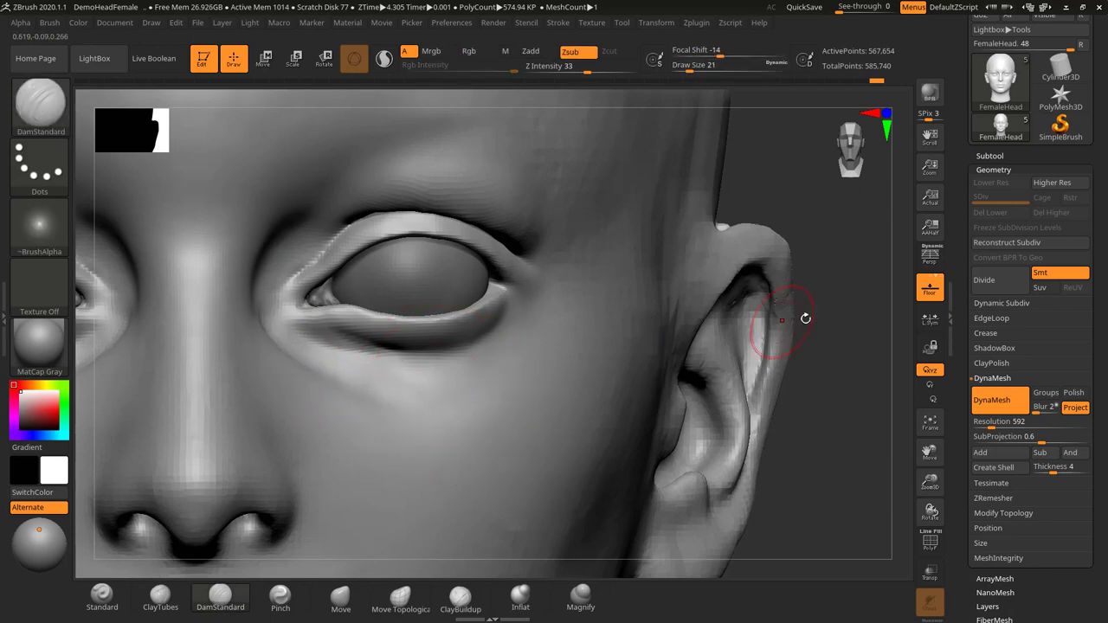
Smooth the inner eye corner and the area above the upper eyelid at draw size 21, then increase the draw size to 45
alt+drag(763, 292, 800, 289)
mouse_move(788, 295)
mouse_down()
mouse_move(680, 306)
mouse_move(768, 302)
mouse_move(708, 324)
mouse_up()
key(shift)
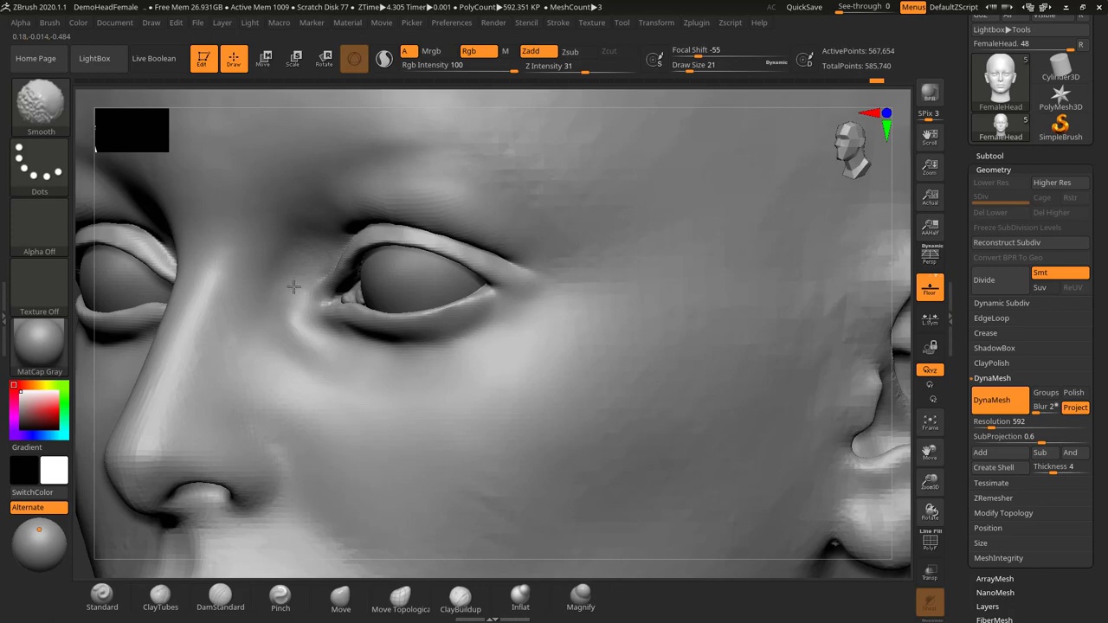
mouse_move(321, 238)
shift+mouse_down()
mouse_move(346, 242)
mouse_move(385, 223)
shift+mouse_up()
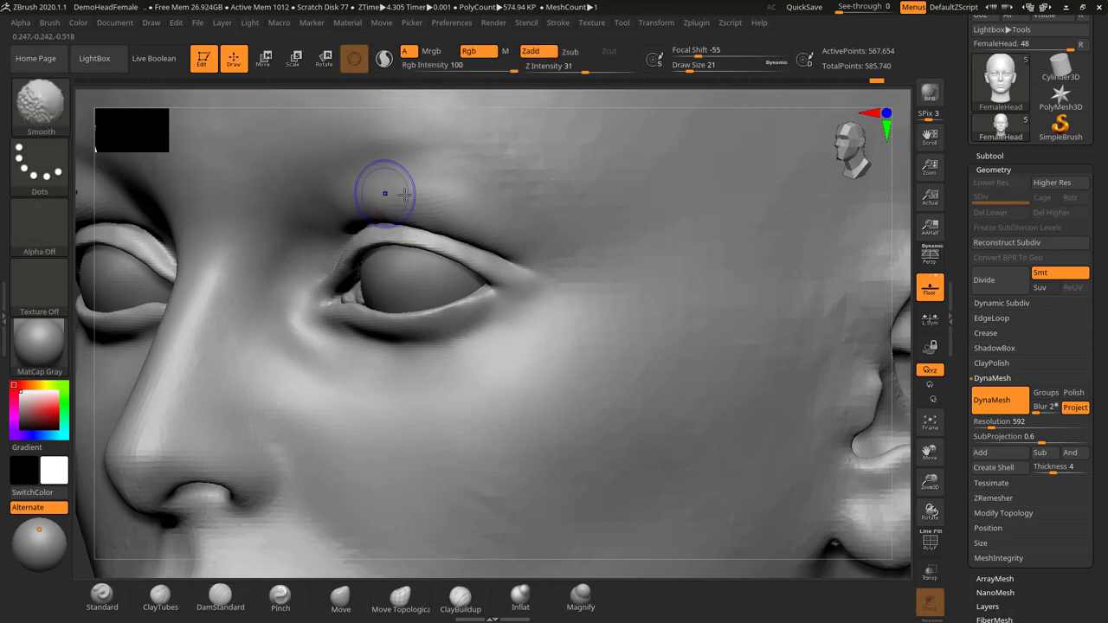
mouse_move(899, 268)
alt+mouse_down()
mouse_move(692, 265)
mouse_move(767, 351)
mouse_move(774, 381)
alt+mouse_up()
key(s)
key(shift)
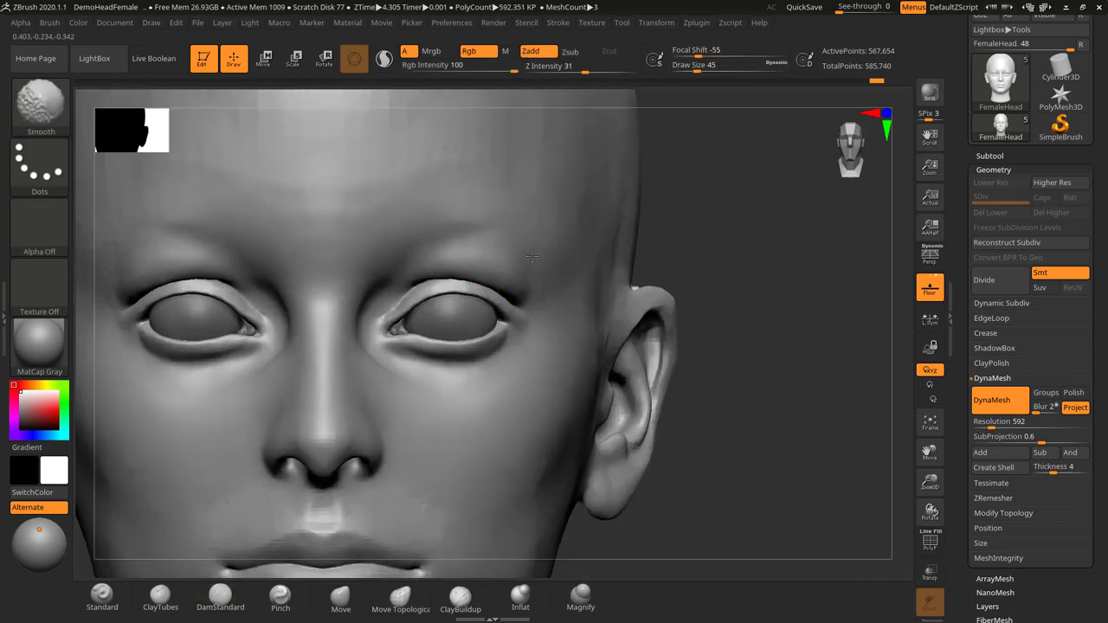
Outline the eyebrow ridges with the DamStandard brush at draw size 35, and undo the last stroke
key(s)
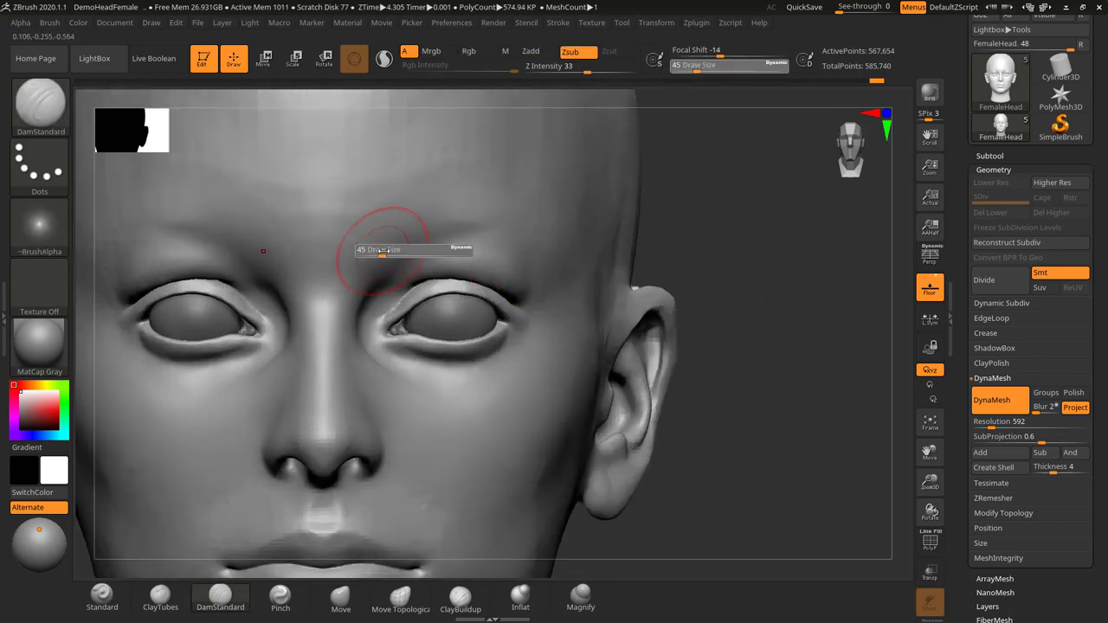
mouse_move(388, 251)
mouse_down()
mouse_move(366, 270)
mouse_move(431, 236)
mouse_move(504, 226)
mouse_move(550, 265)
mouse_up()
key(ctrl+z)
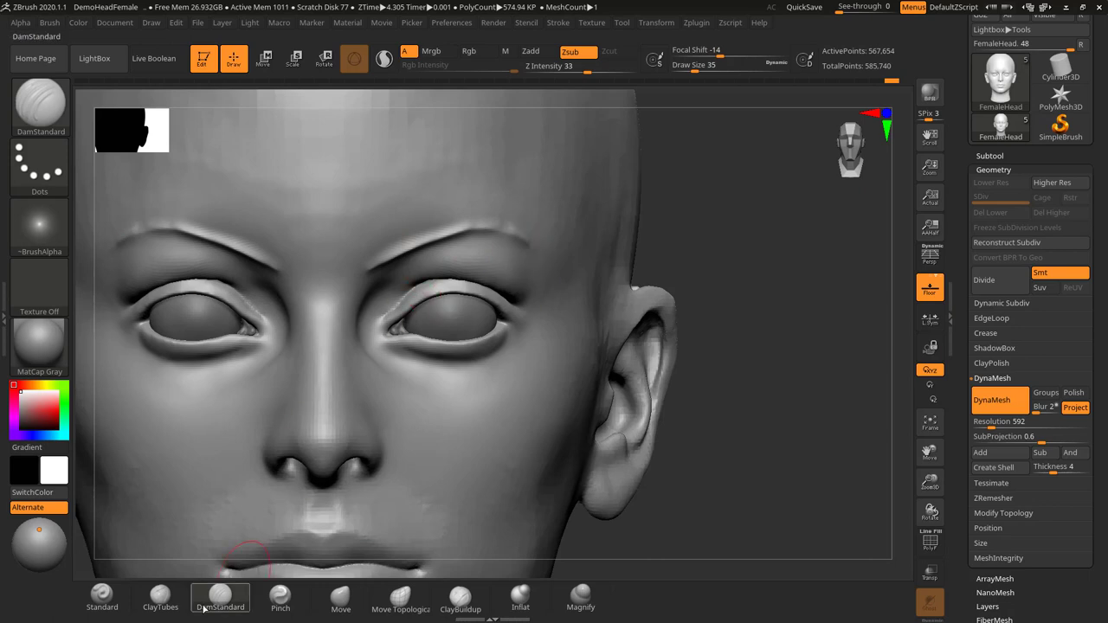
Build up the eyebrow volume along the ridge with the ClayTubes brush at draw size 24
click(177, 603)
key(s)
mouse_move(387, 261)
mouse_down()
mouse_move(481, 224)
mouse_move(385, 251)
mouse_move(365, 270)
mouse_move(495, 234)
mouse_up()
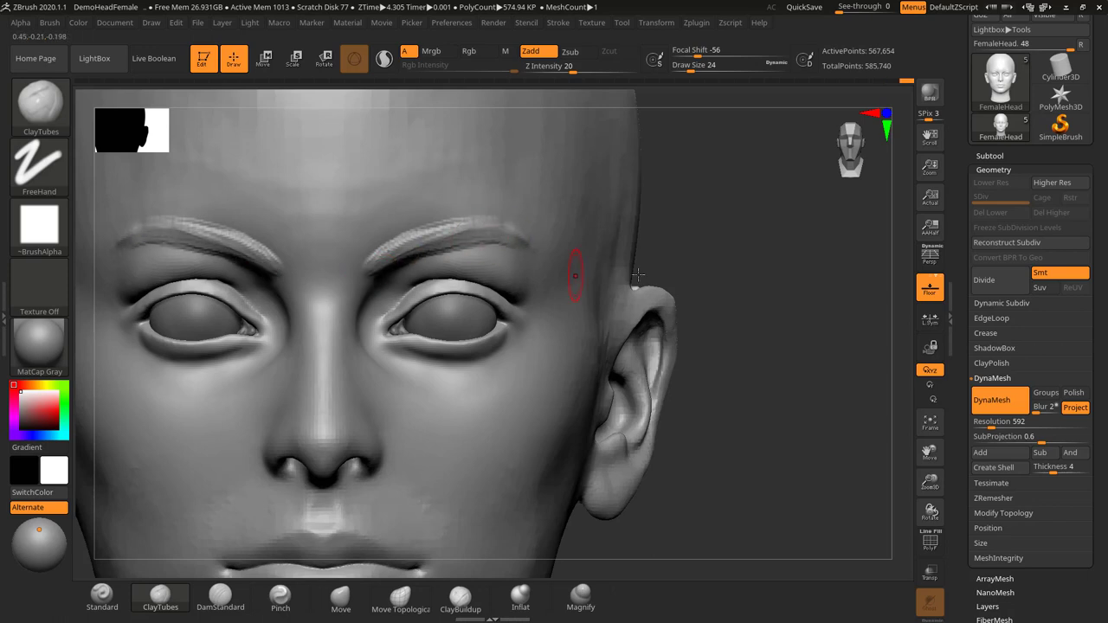
Extend and fill the eyebrows toward their outer ends with the ClayTubes brush at draw sizes 20 and 21
drag(717, 235, 565, 231)
key(s)
drag(491, 246, 488, 246)
drag(469, 232, 556, 257)
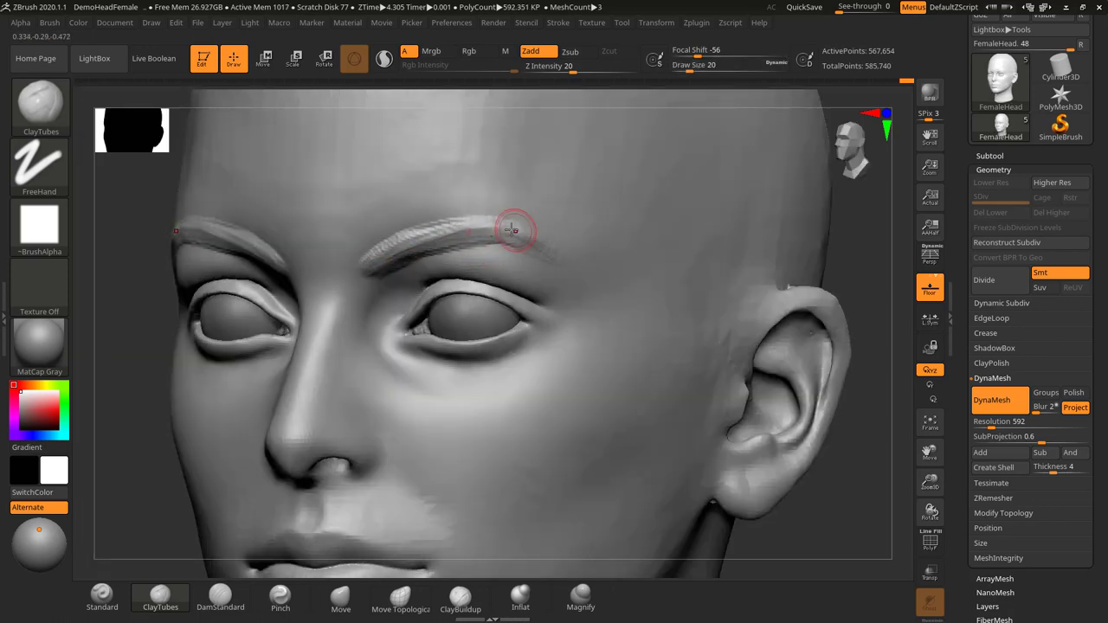
shift+drag(836, 231, 786, 228)
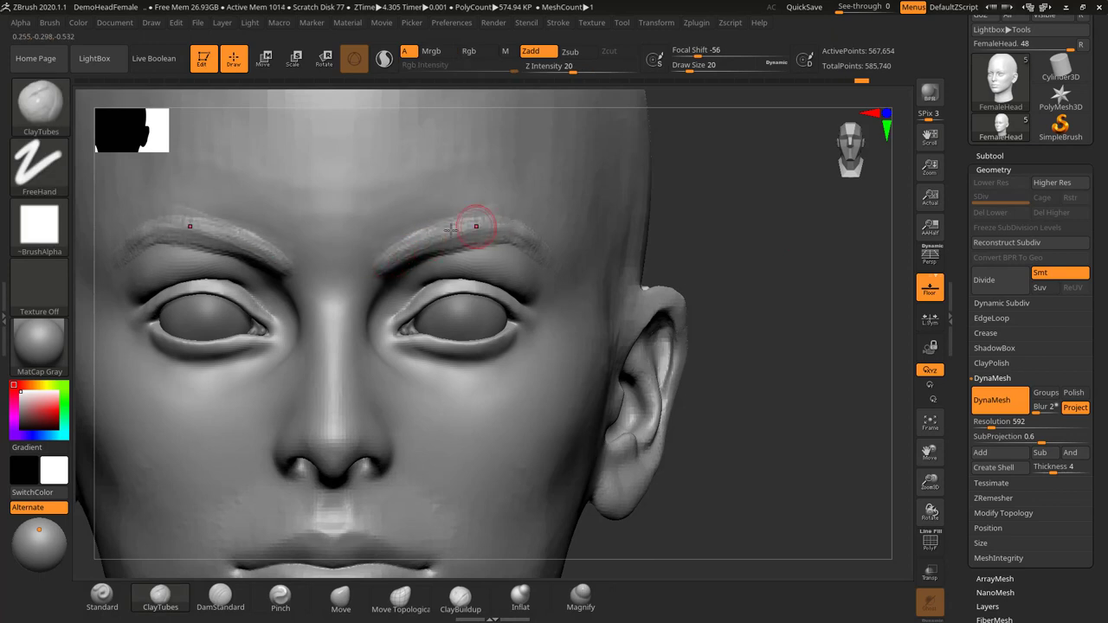
key(s)
drag(458, 231, 460, 232)
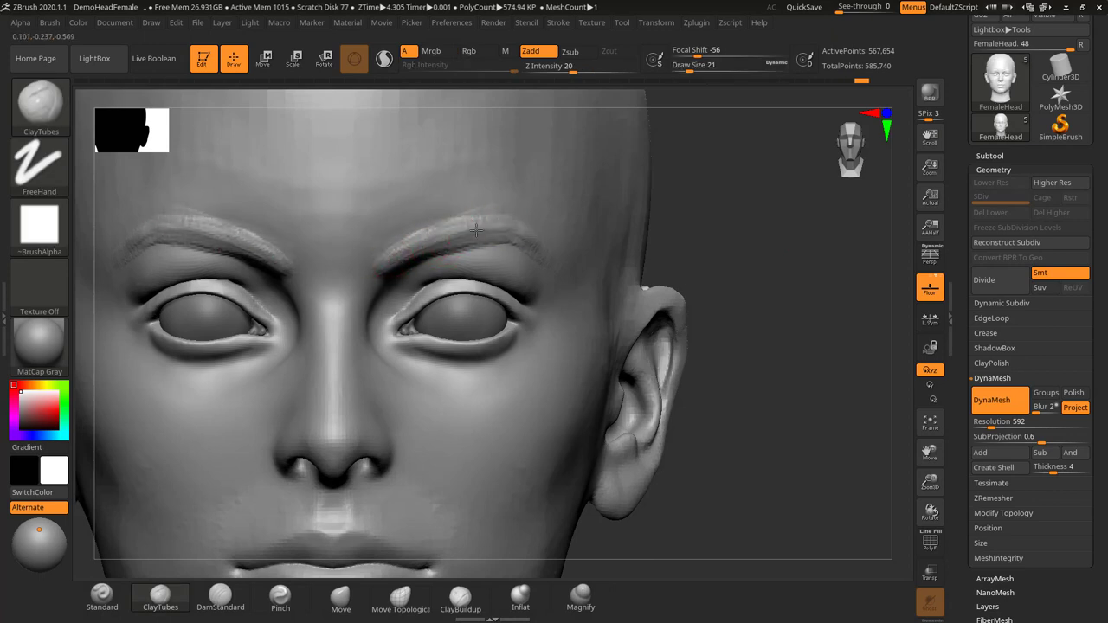
Refine the inner part of the eyebrow with the ClayTubes brush from an angled view
alt+drag(764, 282, 639, 247)
alt+drag(757, 240, 837, 269)
drag(846, 271, 719, 329)
key(s)
drag(387, 276, 437, 253)
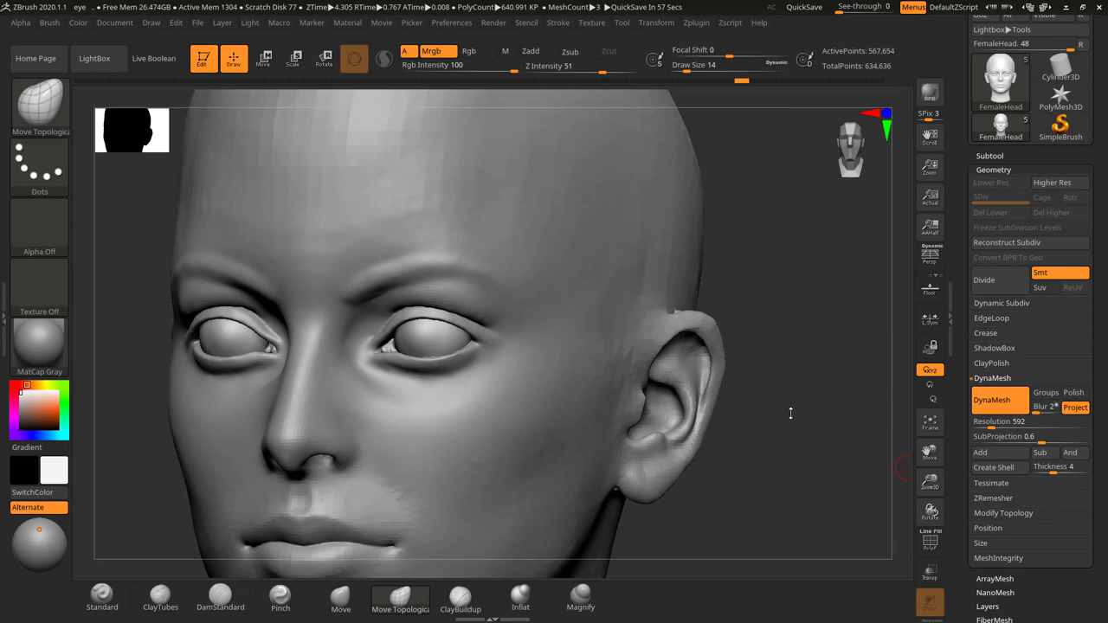
Activate the head subtool and reshape the lower eyelid rim against the eyeball with the Move Topological brush at draw sizes 39 and 28
shift+drag(816, 411, 897, 413)
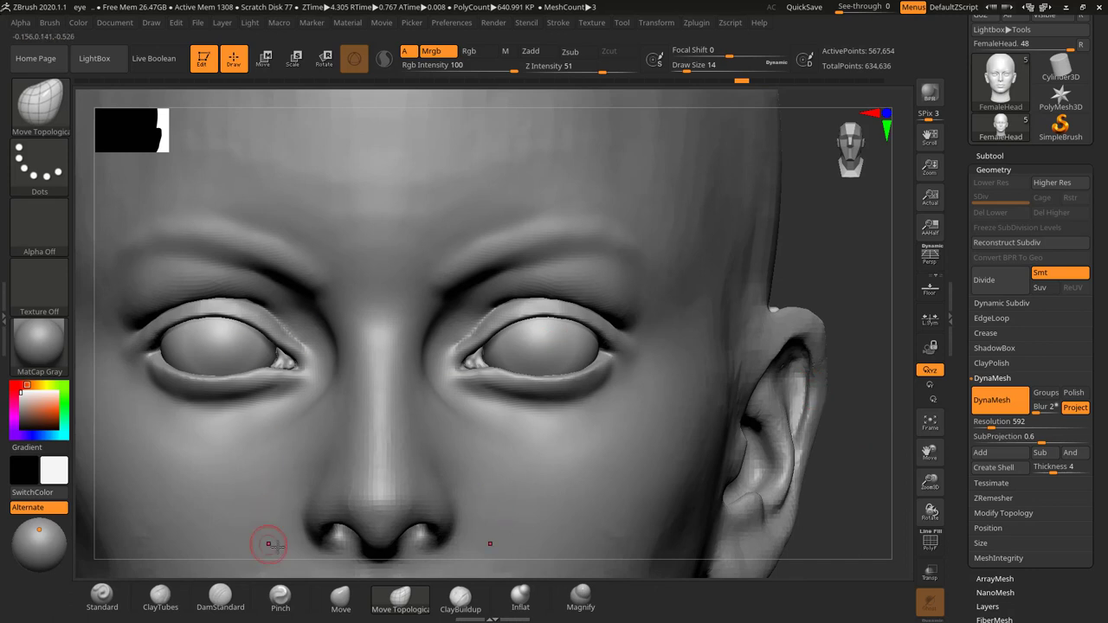
key(bracketright)
key(bracketright)
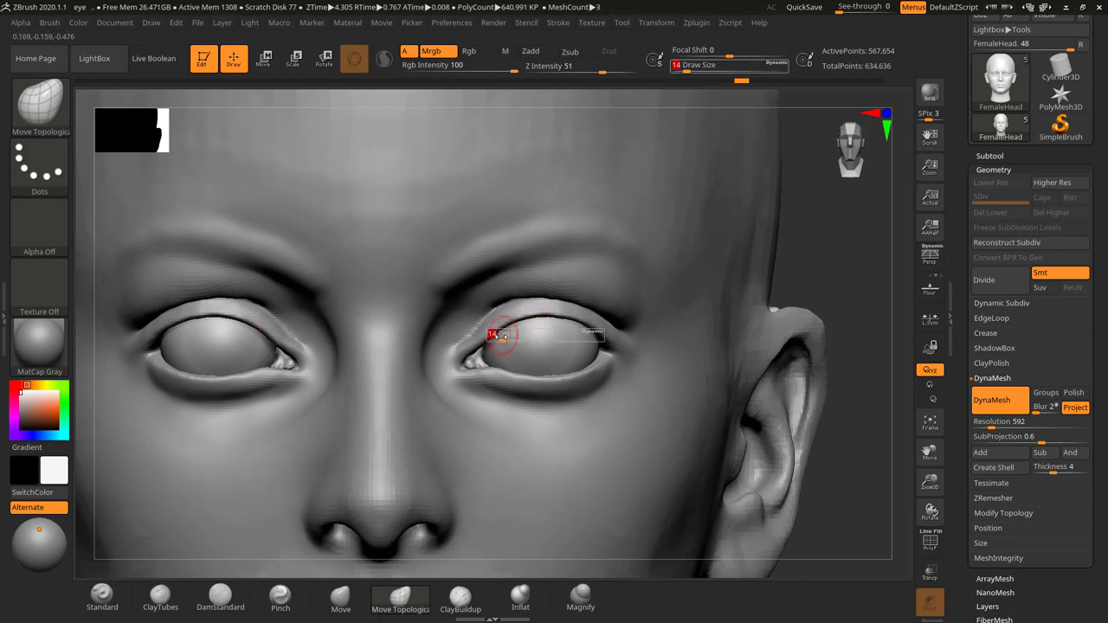
drag(836, 303, 698, 346)
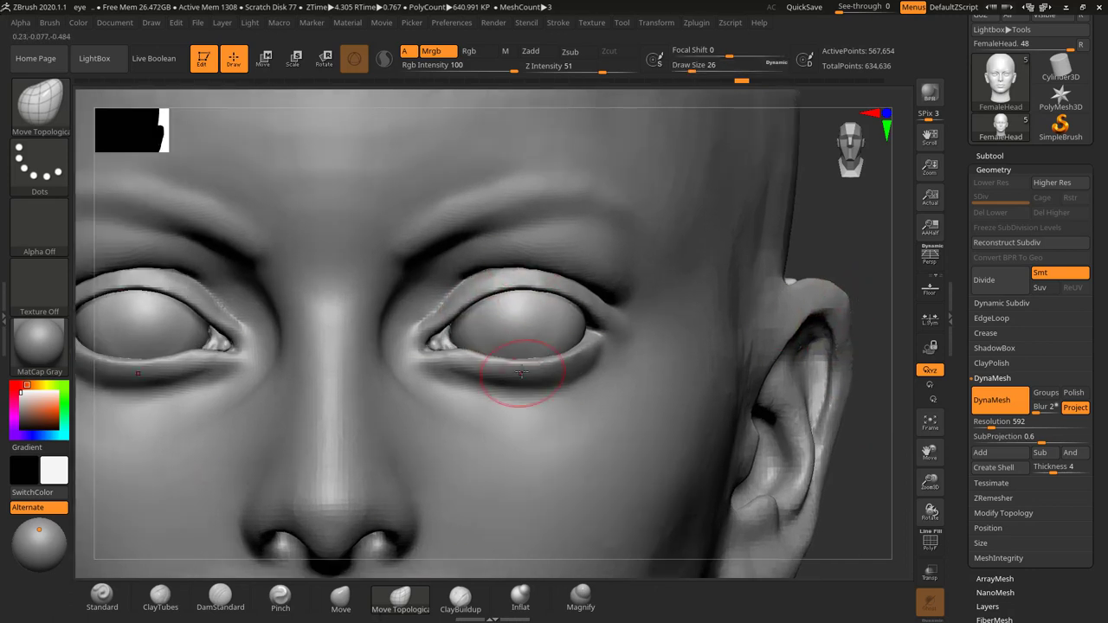
key(bracketright)
key(bracketright)
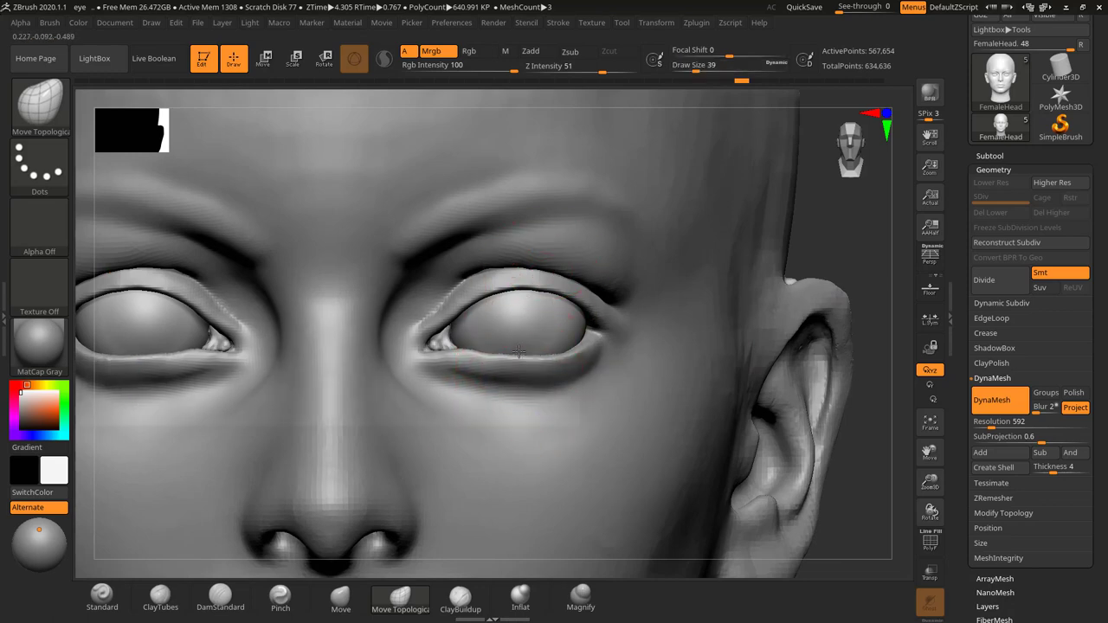
click(518, 351)
click(517, 398)
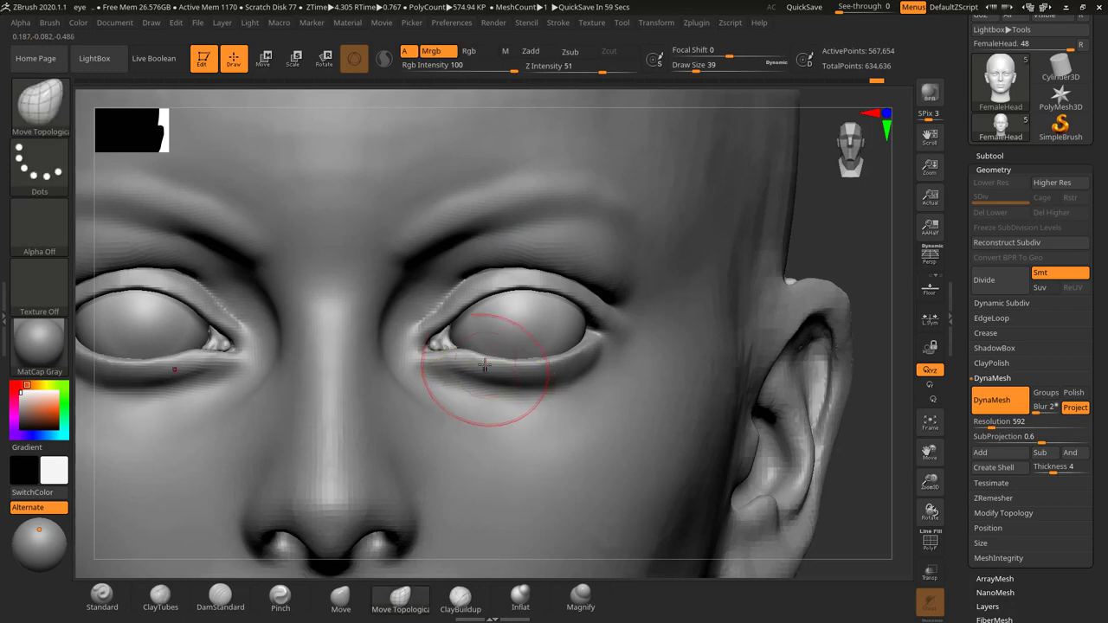
drag(486, 360, 487, 353)
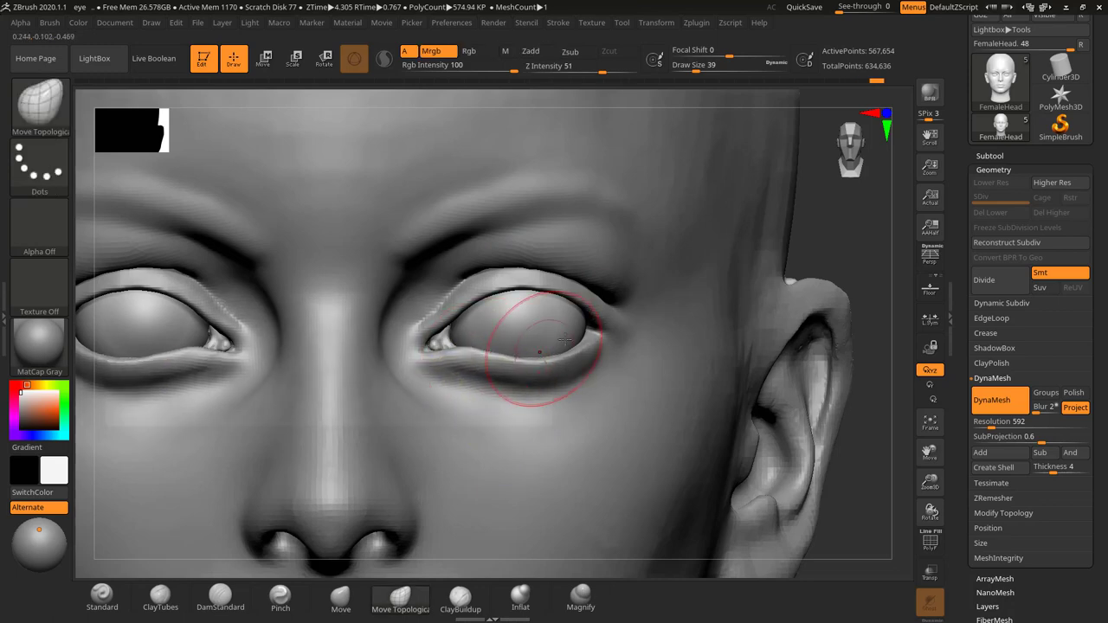
drag(864, 215, 648, 346)
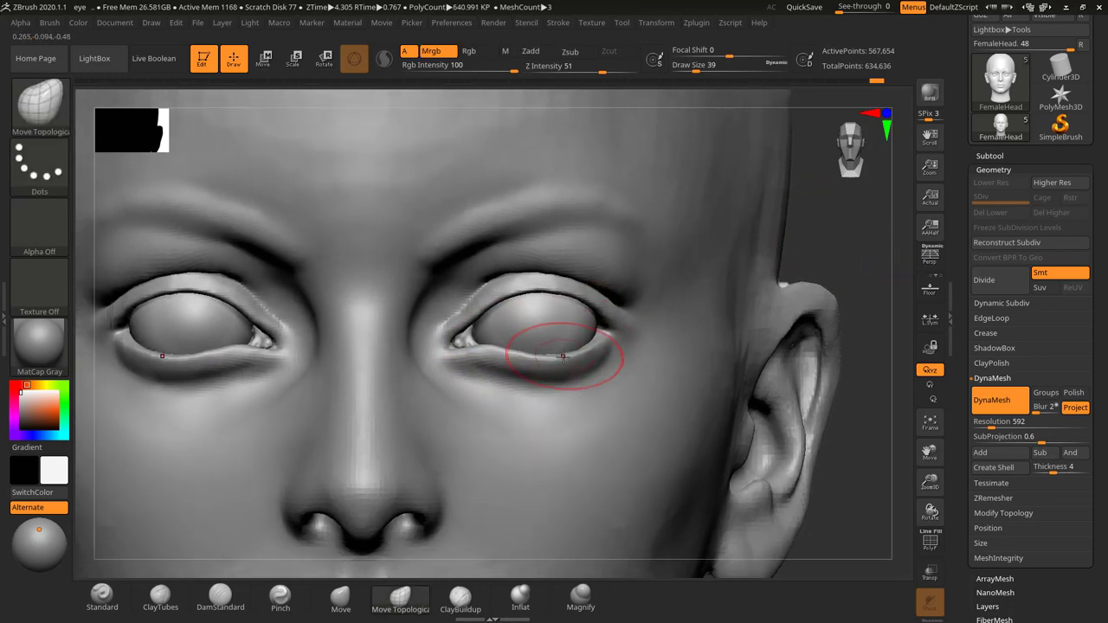
mouse_move(567, 353)
mouse_down()
mouse_move(584, 350)
mouse_move(519, 351)
mouse_move(591, 346)
mouse_move(560, 348)
mouse_up()
key(s)
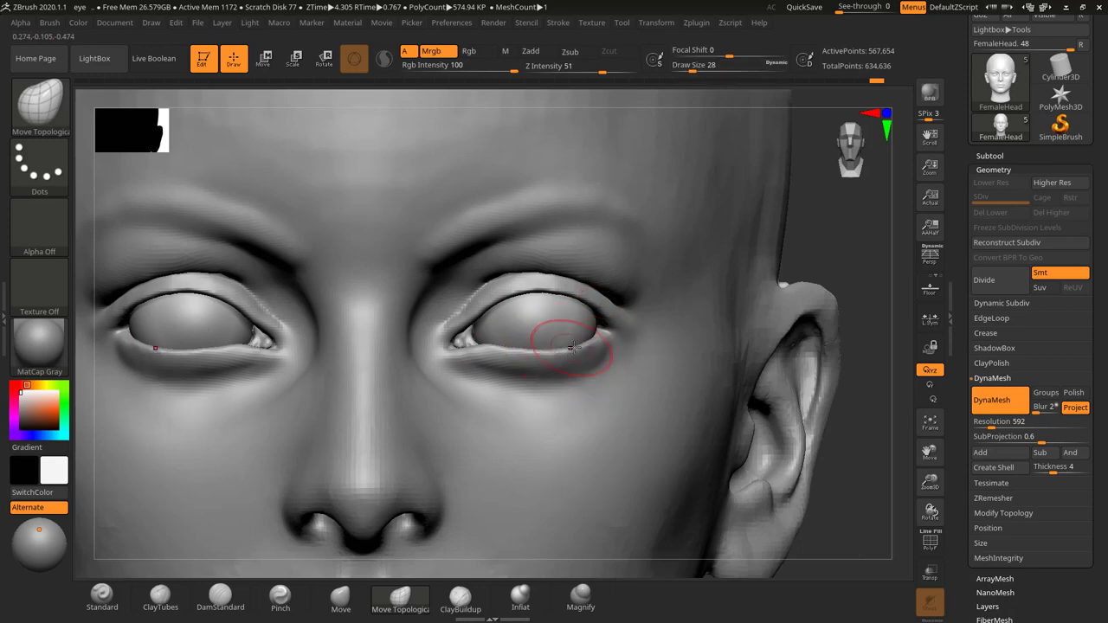
Adjust the inner eye corner and adjoining upper lid edge around the tear duct with Move Topological at draw size 17
alt+drag(842, 248, 834, 257)
key(s)
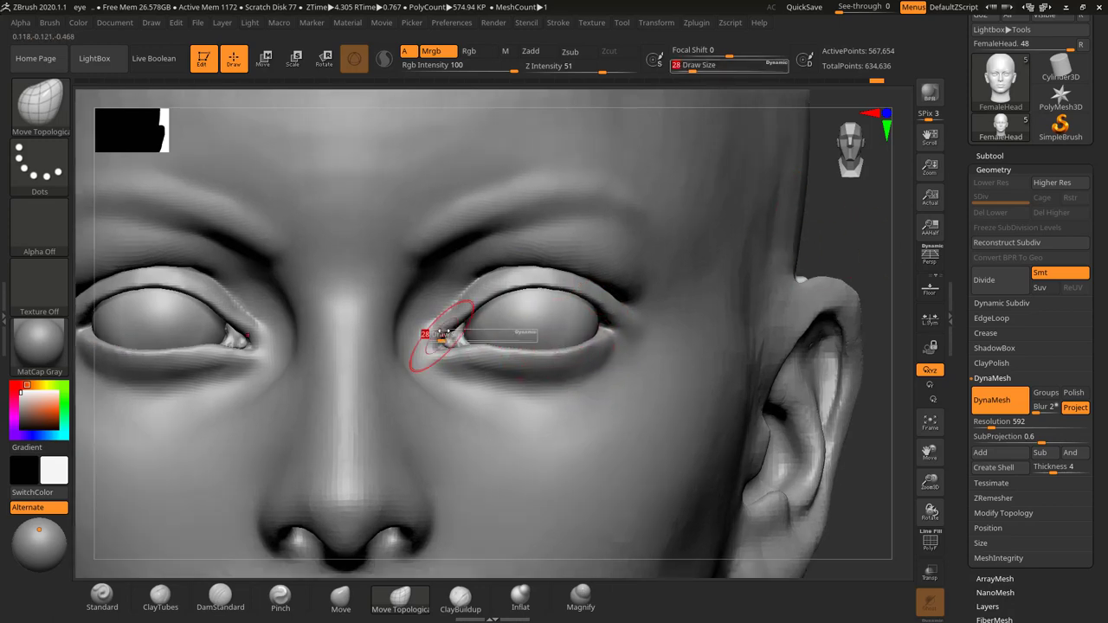
drag(445, 332, 440, 333)
alt+drag(836, 245, 784, 284)
key(s)
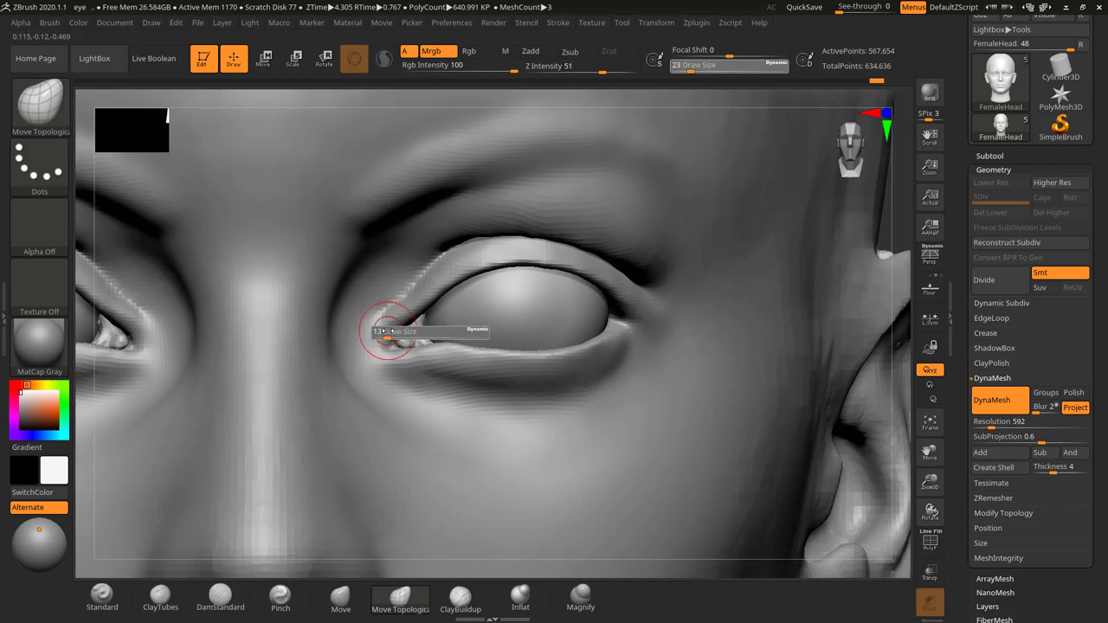
mouse_move(382, 329)
mouse_down()
mouse_move(440, 307)
mouse_move(415, 322)
mouse_move(429, 309)
mouse_up()
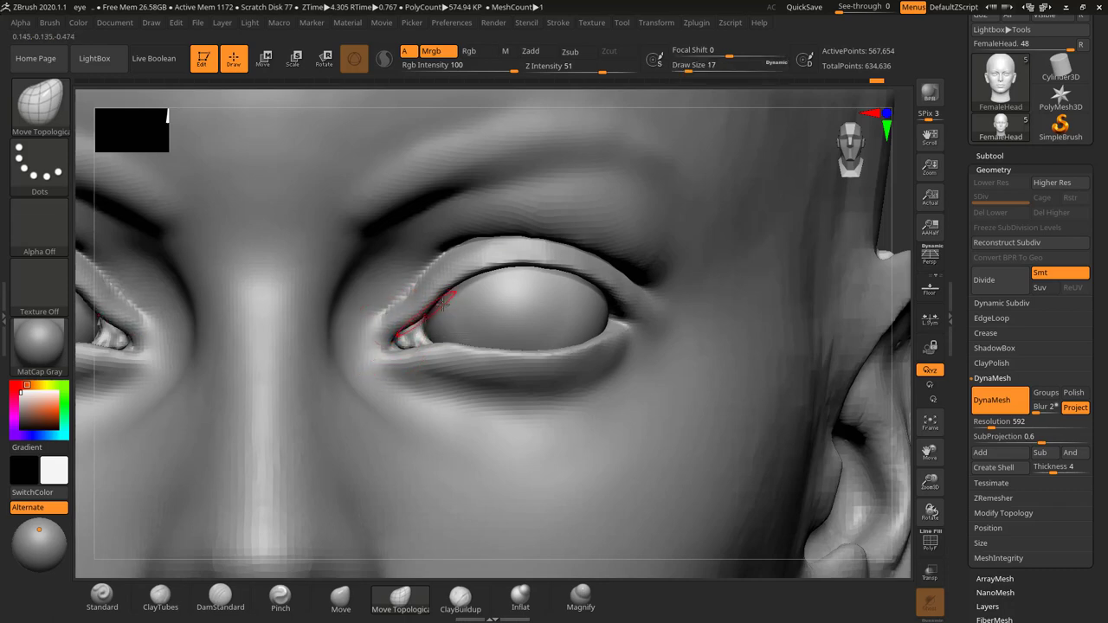
Reshape the upper eyelid's lower rim over the eyeball with the Move Topological brush at draw size 29
key(s)
drag(533, 262, 537, 262)
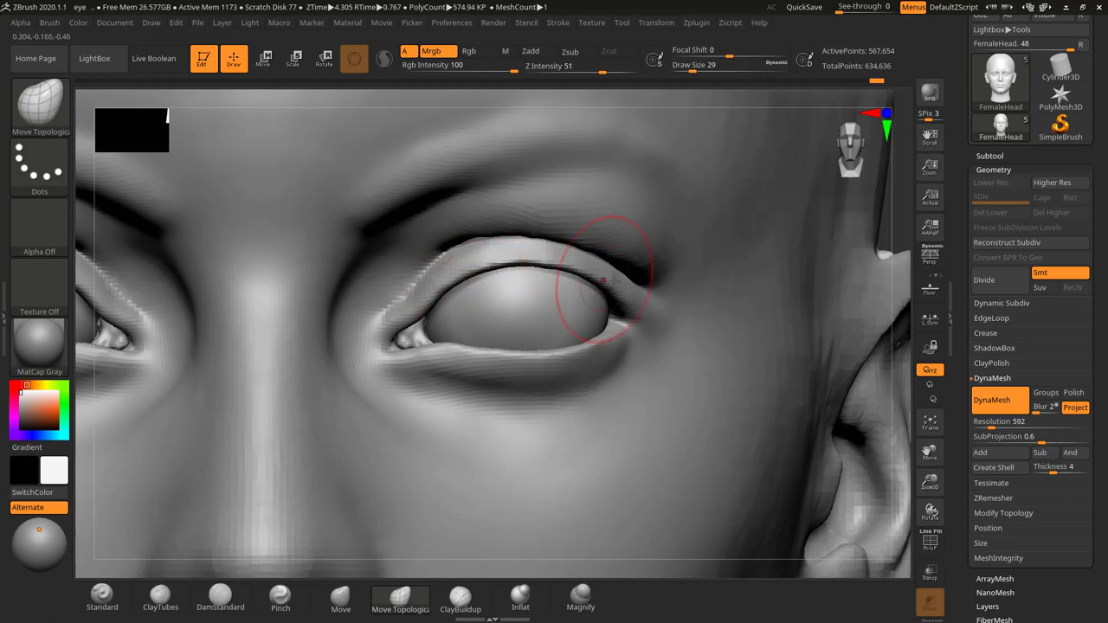
drag(603, 289, 582, 282)
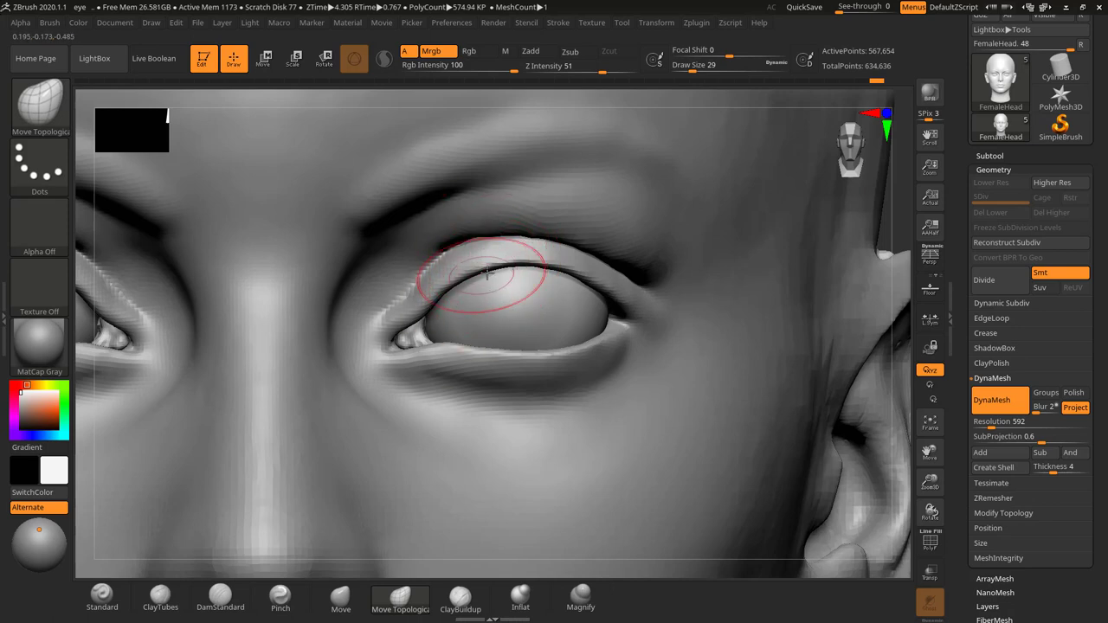
drag(507, 275, 511, 268)
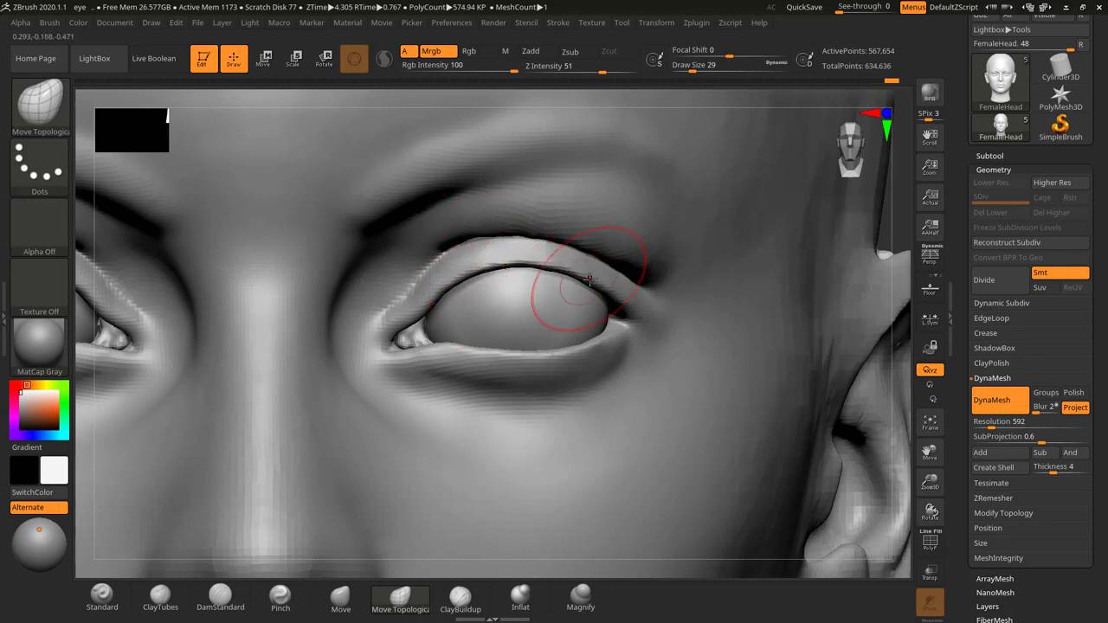
Reshape the outer end of the upper eyelid's rim over the eyeball with Move Topological at draw size 14
key(s)
drag(605, 282, 597, 284)
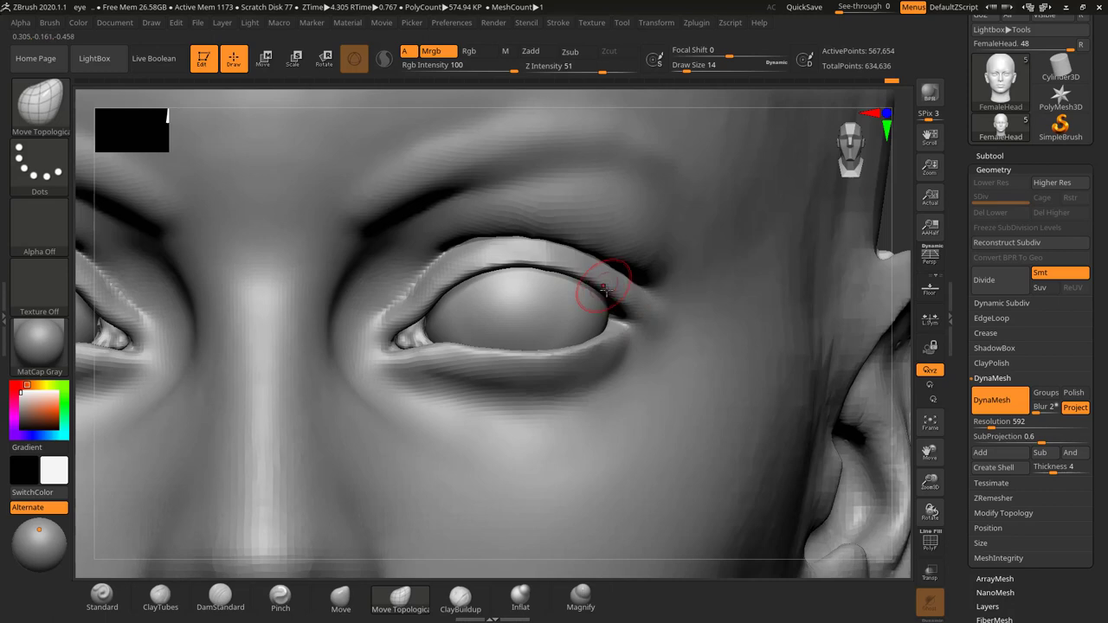
alt+drag(901, 303, 805, 279)
mouse_move(874, 292)
mouse_down()
mouse_move(818, 280)
mouse_move(869, 295)
mouse_up()
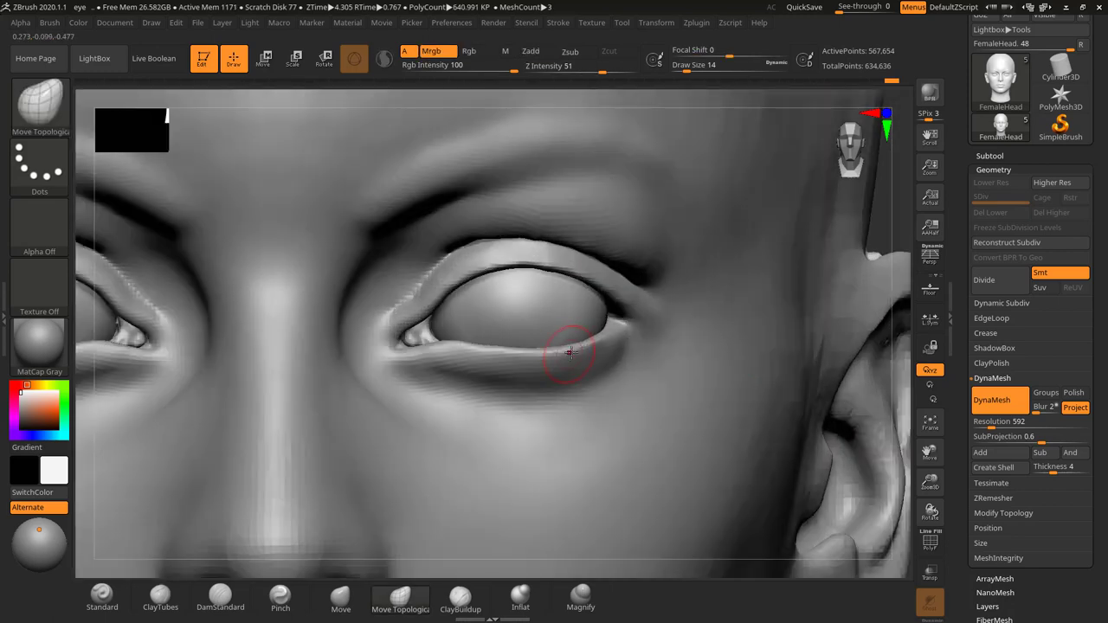
Adjust the lower eyelid's rim from its outer half to the tear duct with Move Topological at draw sizes 28, 12 and 16
key(s)
drag(563, 350, 576, 350)
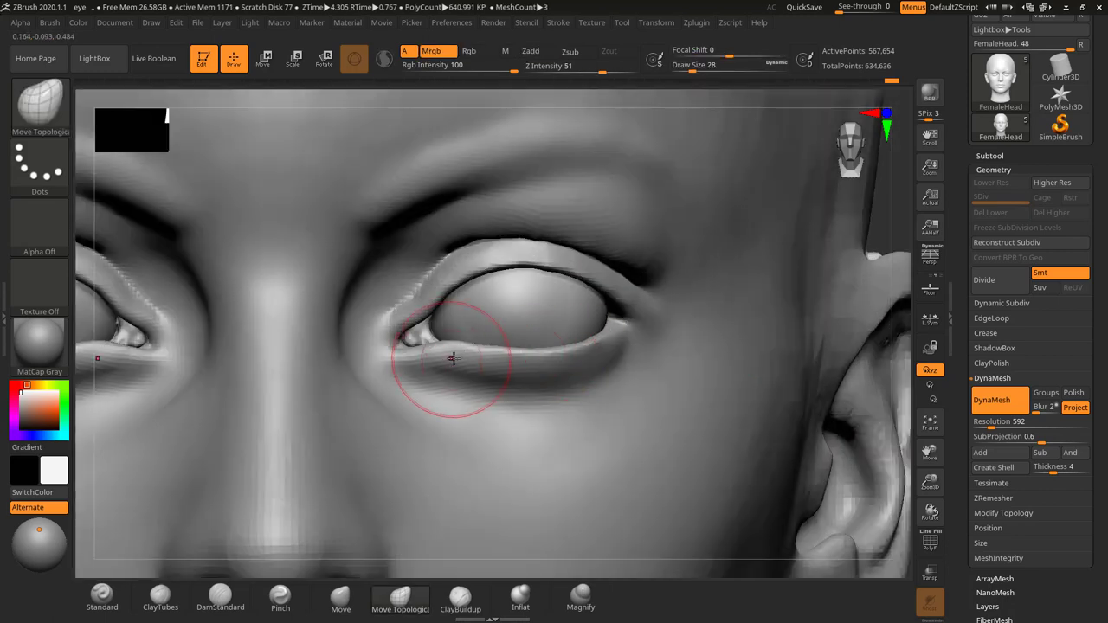
key(s)
drag(457, 352, 451, 352)
key(ctrl+shift)
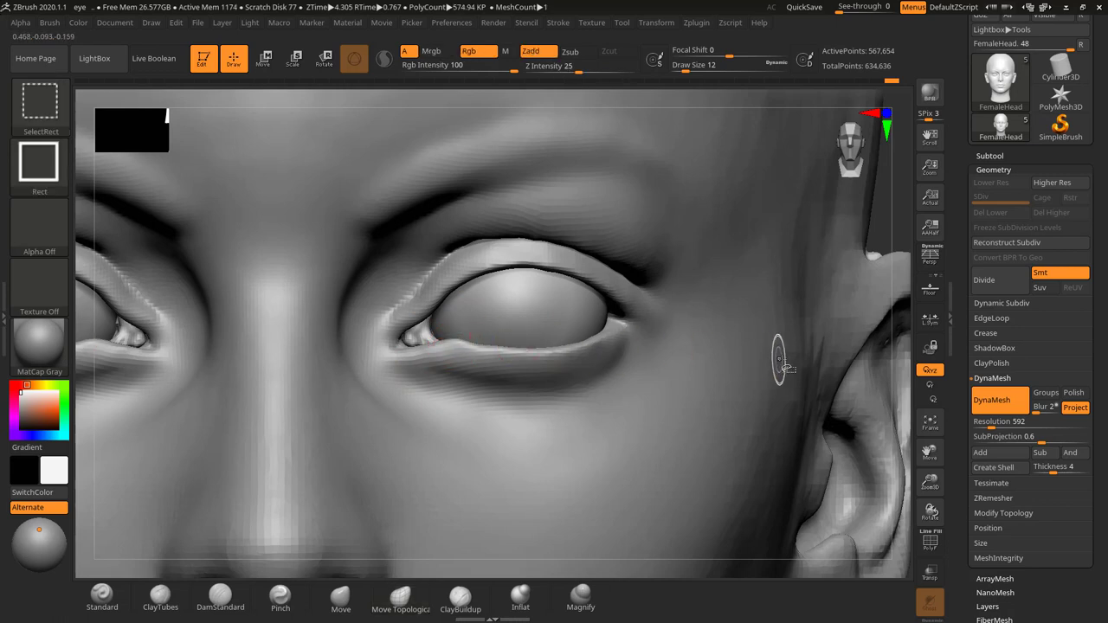
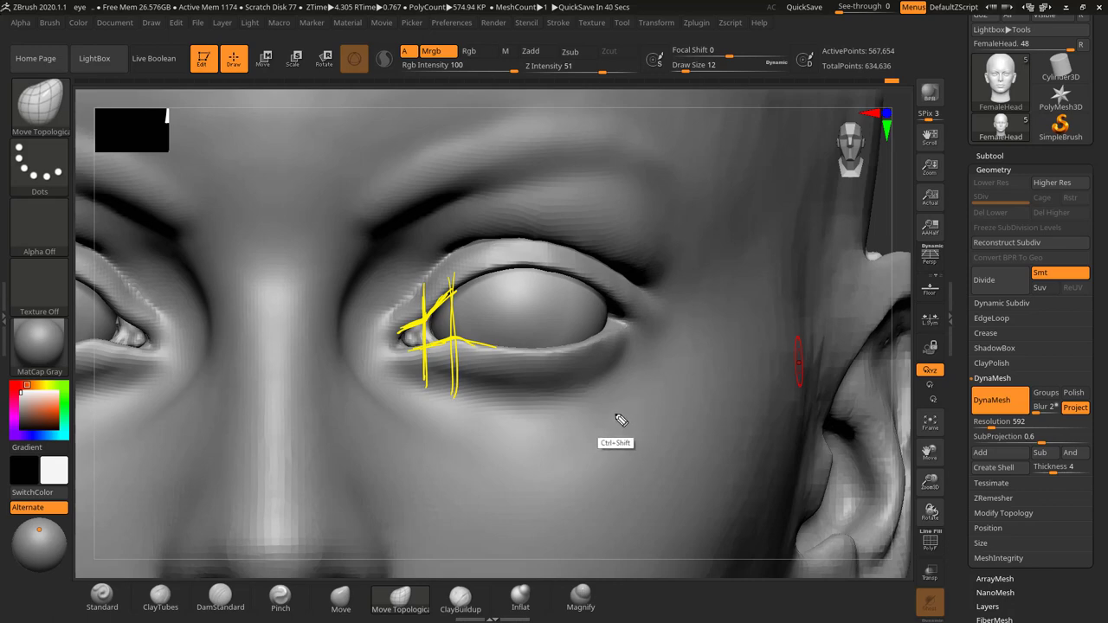
key(ctrl+shift+1)
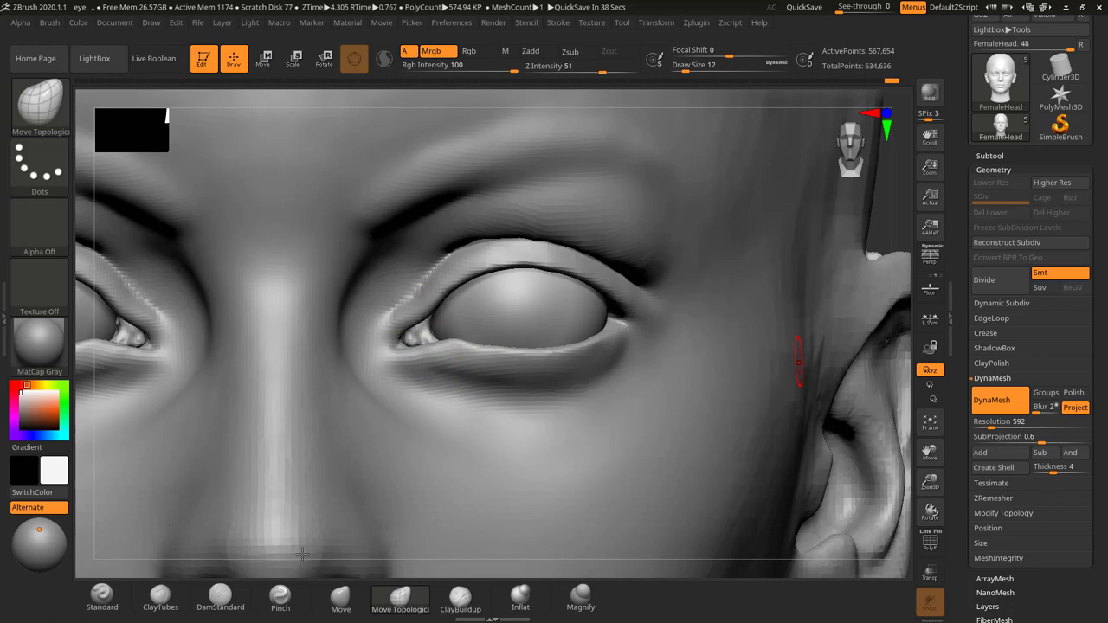
shift+drag(890, 222, 868, 230)
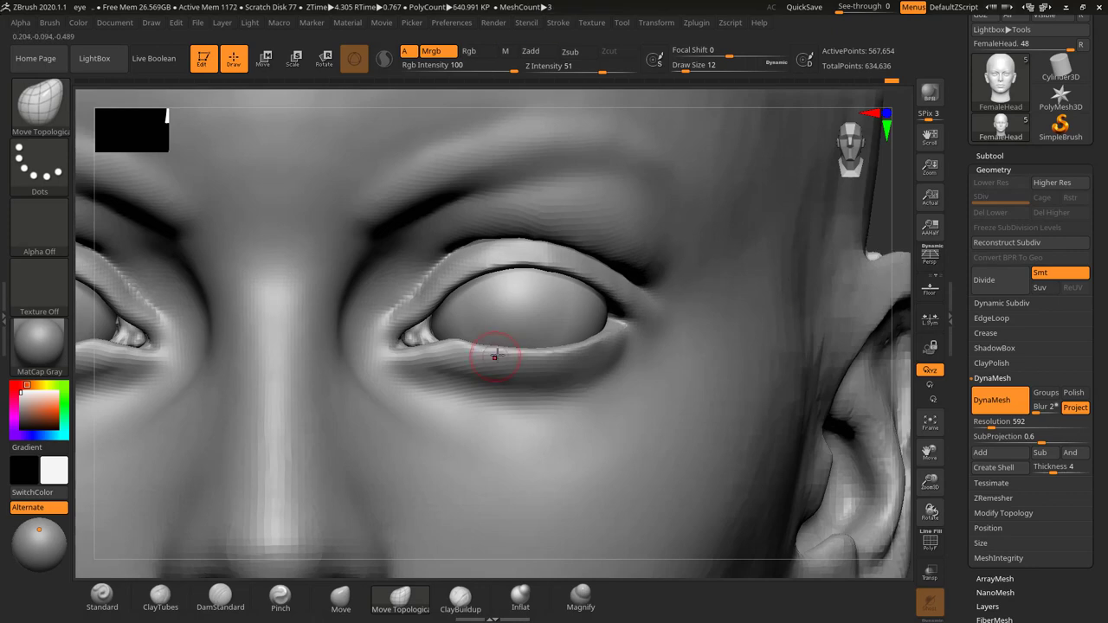
key(s)
drag(477, 345, 469, 341)
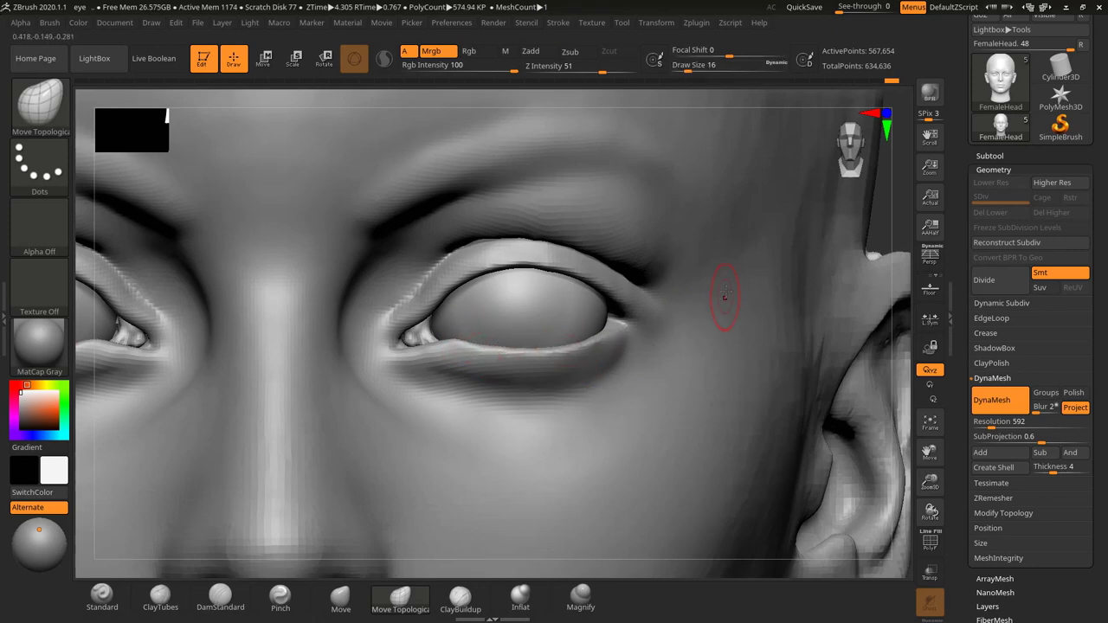
Correct the curve of the upper eyelid's lower edge with Move Topological at draw sizes 43 and 17
key(s)
drag(516, 272, 534, 279)
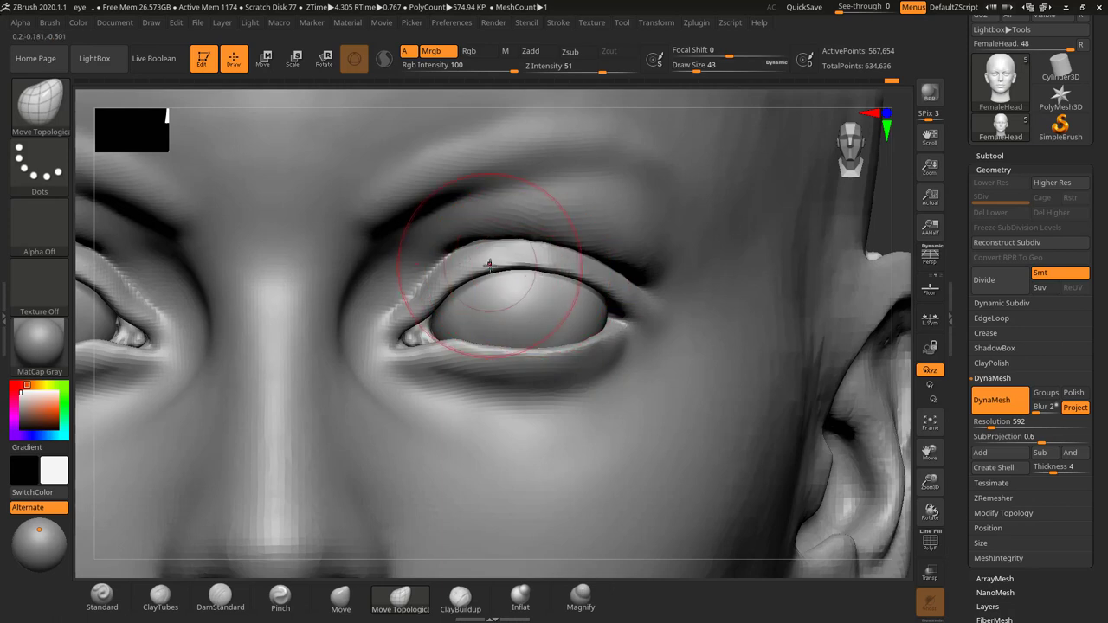
key(s)
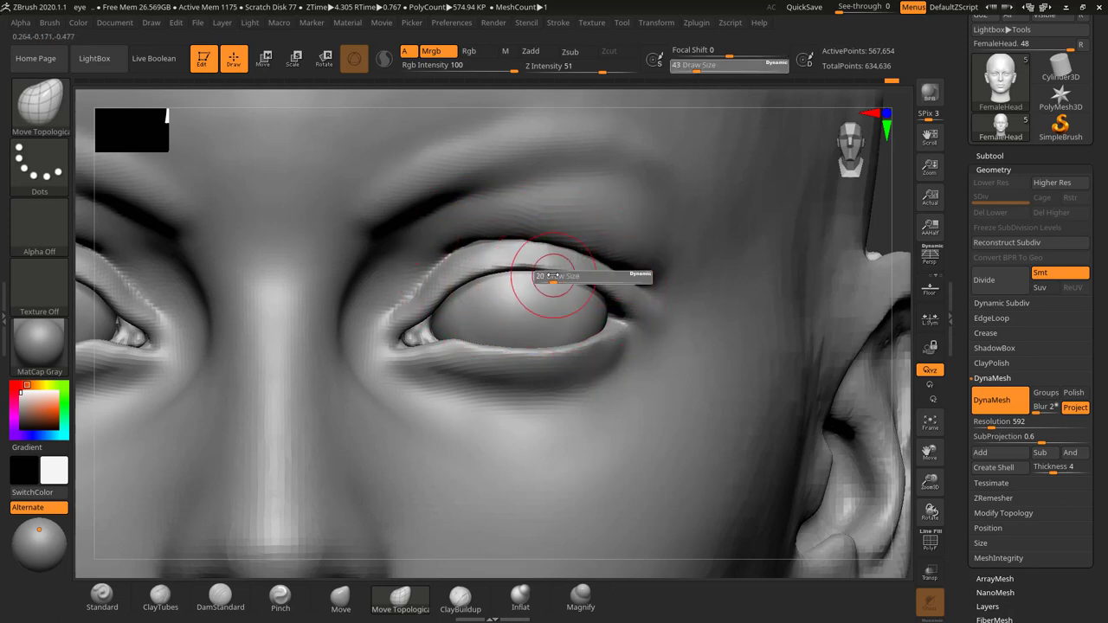
click(550, 276)
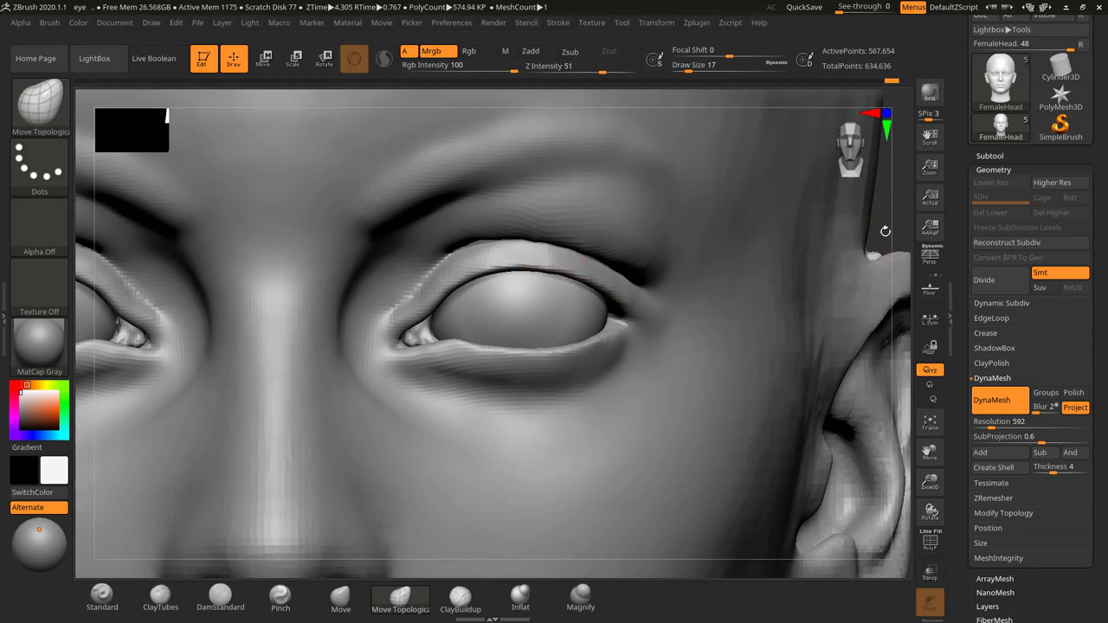
Fit the outer part of the lower eyelid's rim to the eyeball from a slightly lower view with Move Topological at draw size 16
drag(884, 231, 903, 278)
drag(829, 348, 820, 257)
shift+drag(546, 364, 617, 352)
key(s)
click(599, 341)
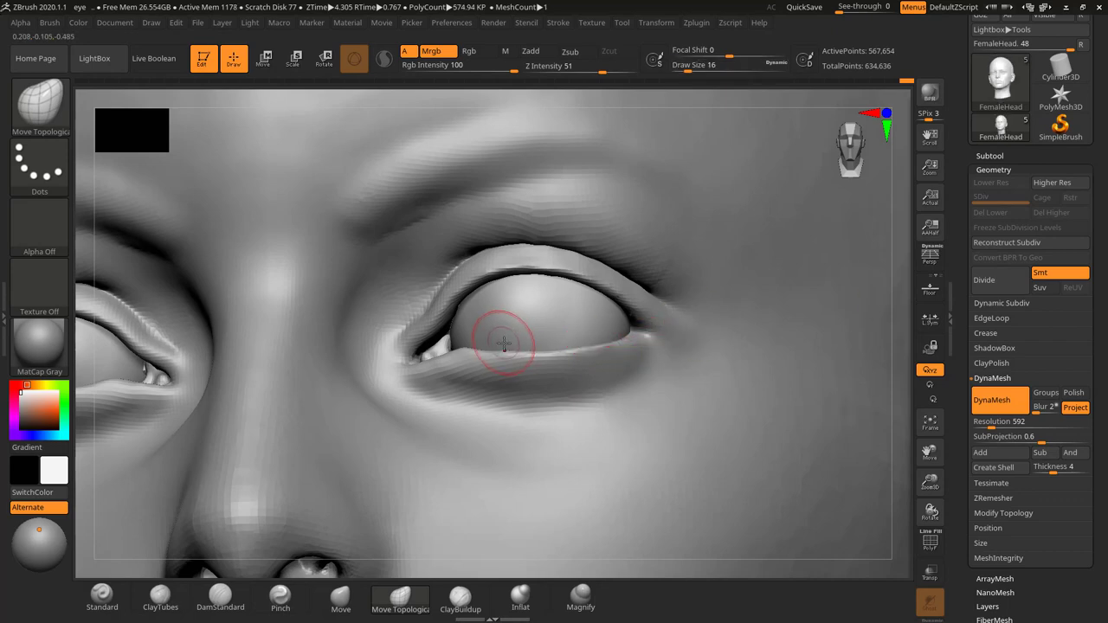
Reshape the inner eye corner and the adjoining lid edges from below with Move Topological at draw size 24
drag(907, 286, 897, 192)
key(s)
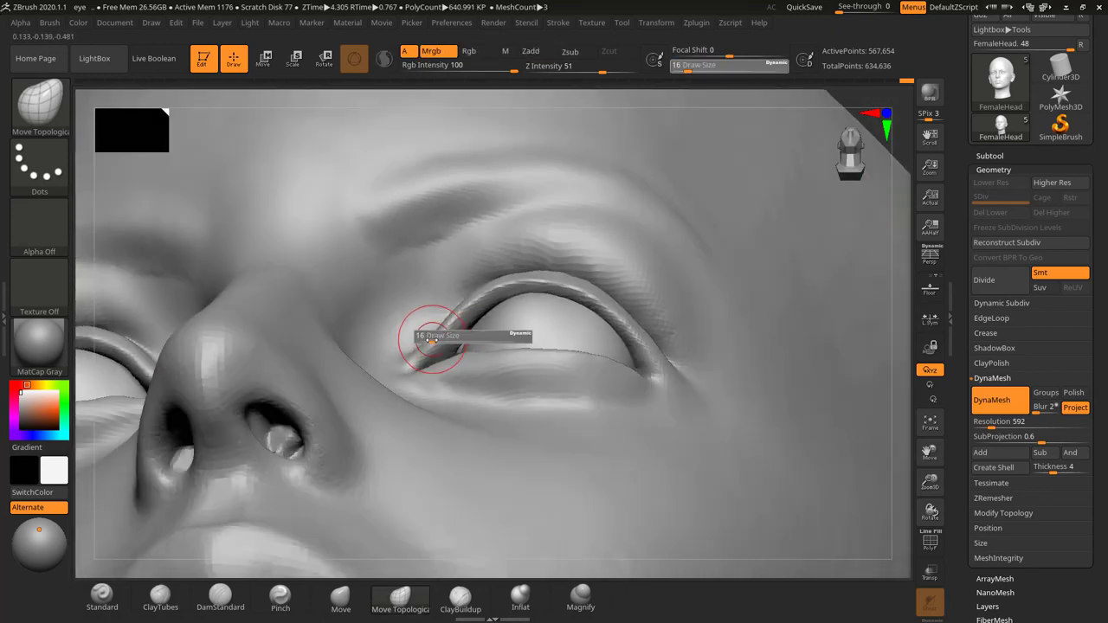
key(s)
drag(428, 346, 433, 347)
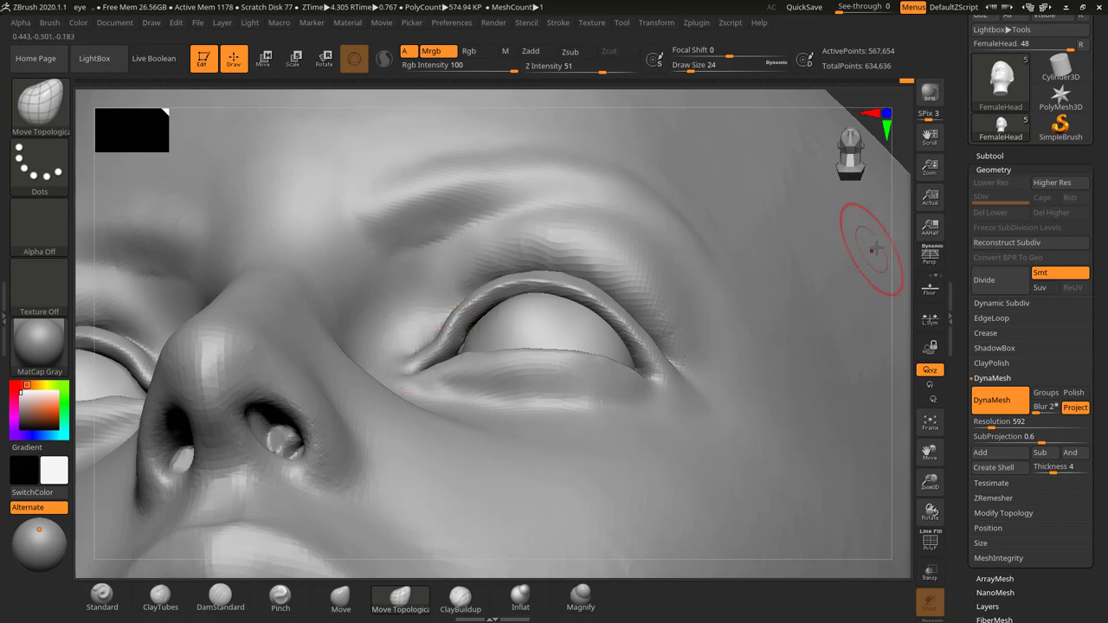
Refine the lid edges around the tear duct from the front with Move Topological at draw sizes 16 and 10
drag(897, 235, 900, 320)
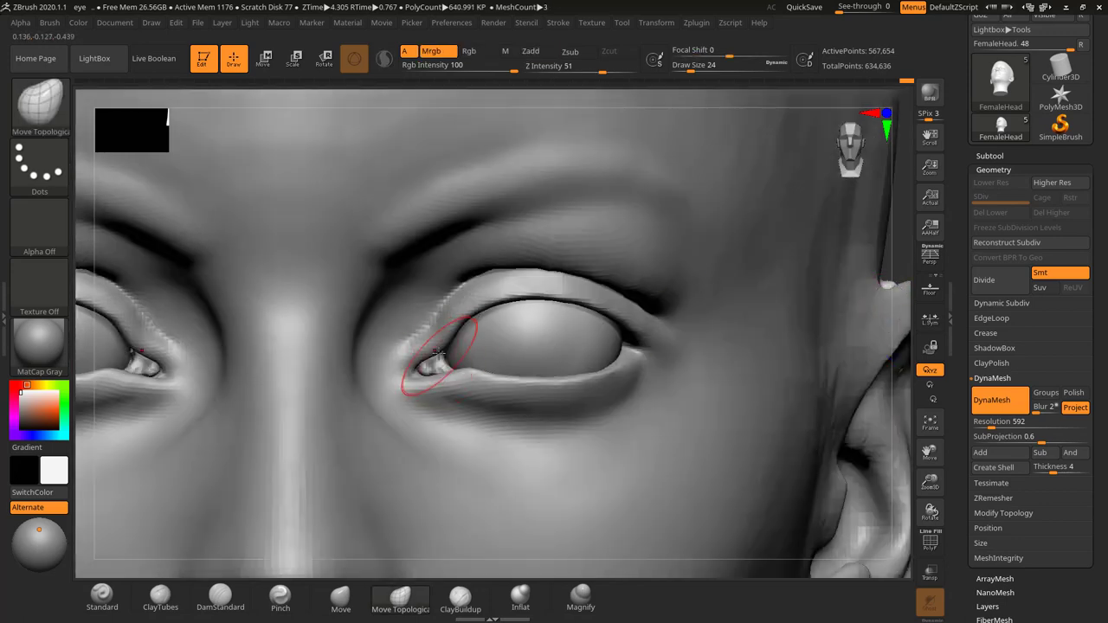
key(s)
drag(437, 347, 438, 349)
key(s)
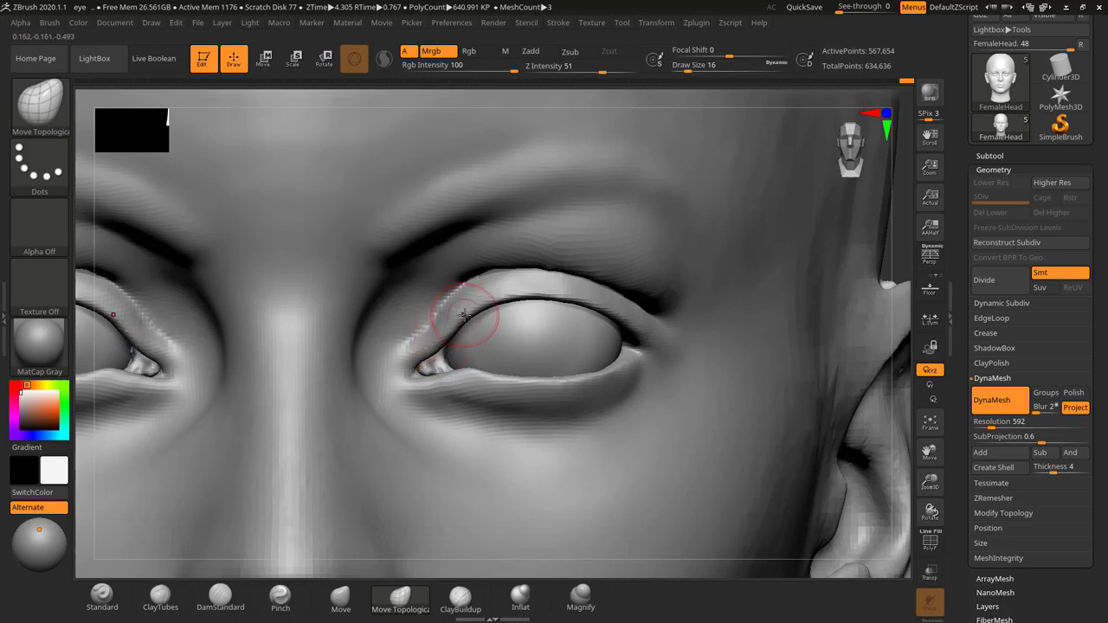
key(s)
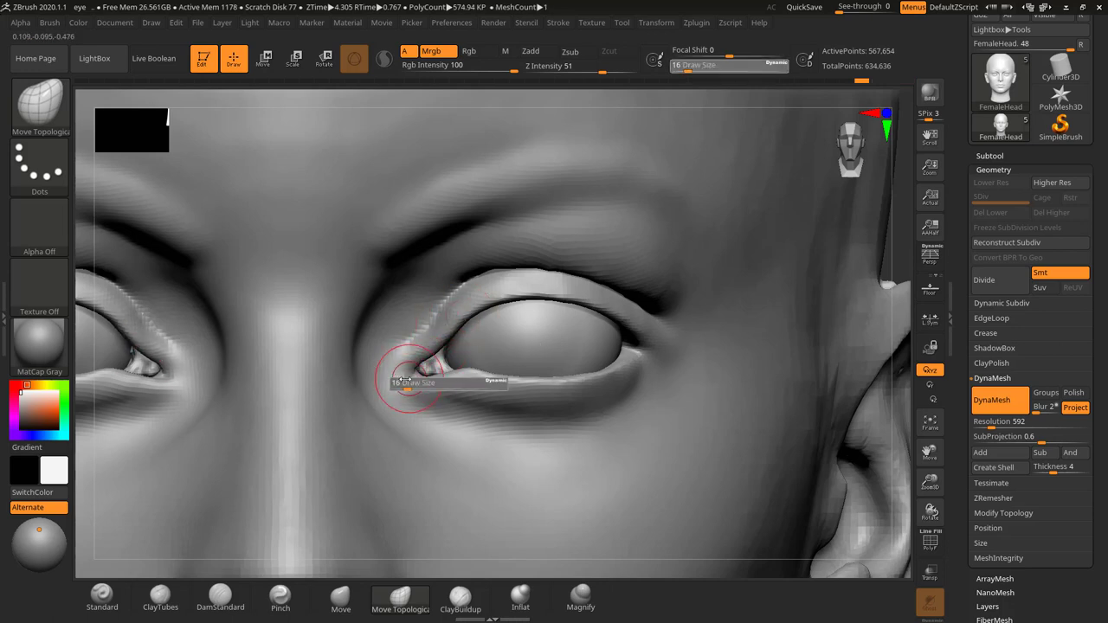
drag(405, 382, 402, 382)
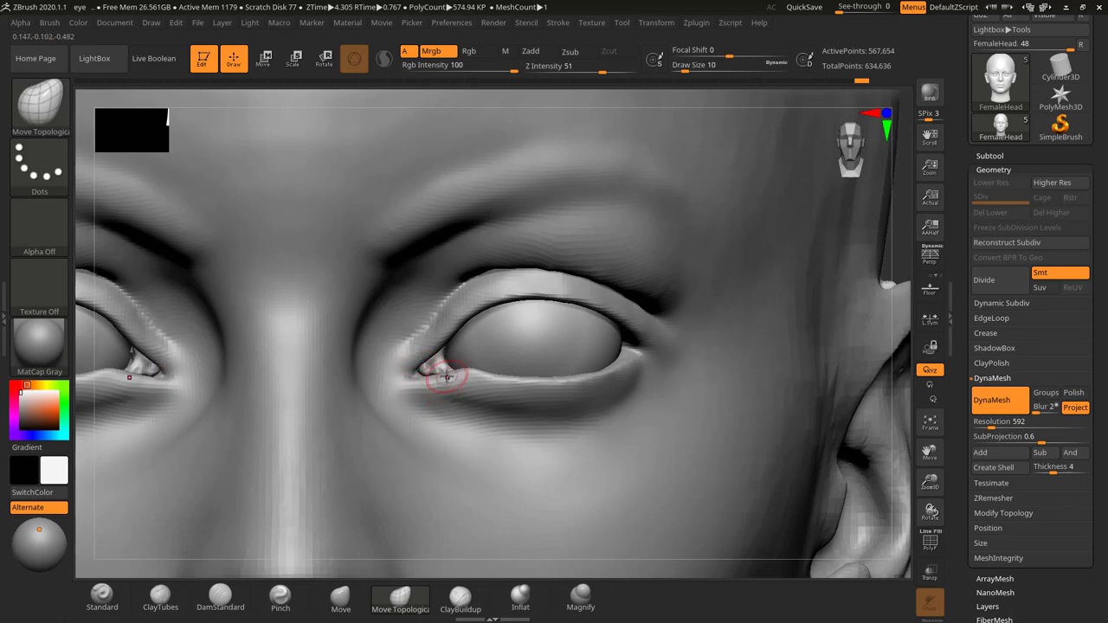
key(shift)
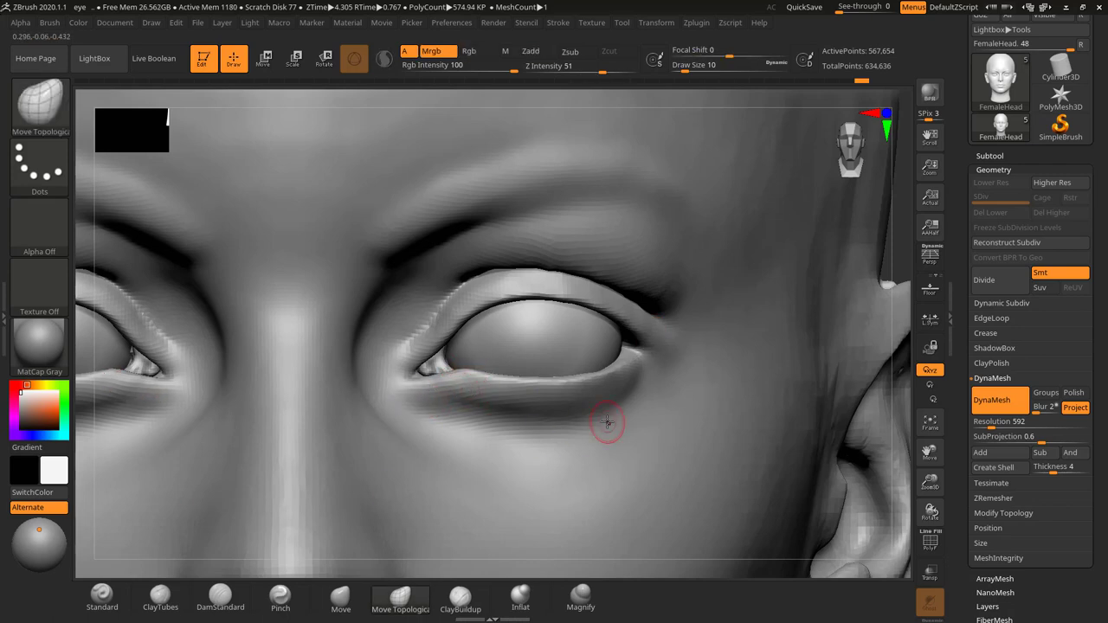
Adjust the broader curve of the lower eyelid with Move Topological at draw size 31
key(s)
drag(606, 357, 627, 360)
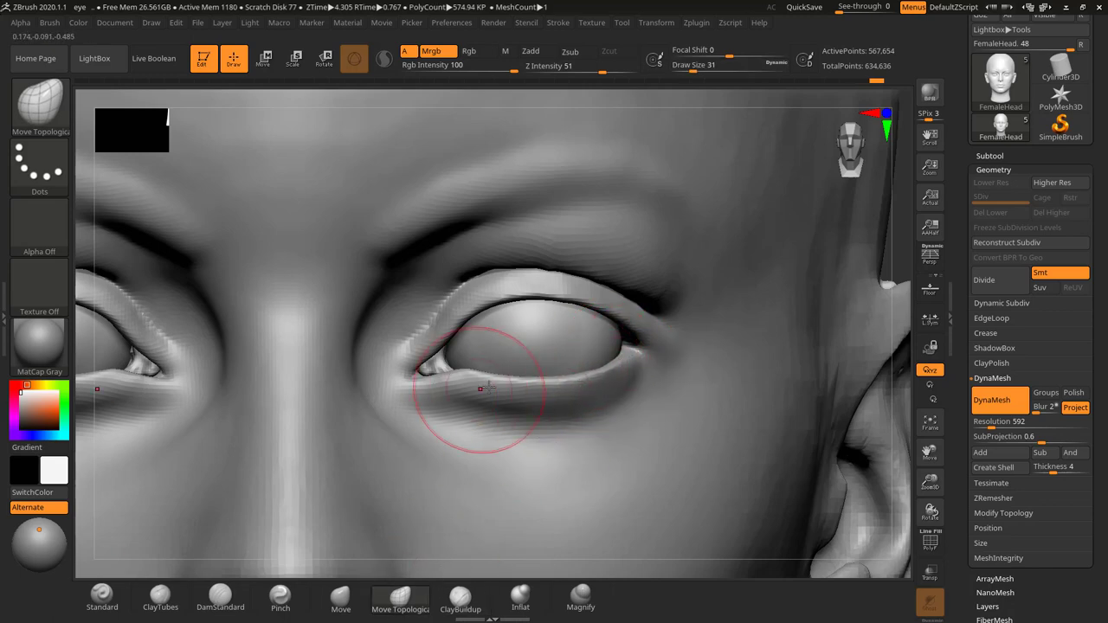
alt+drag(902, 264, 846, 292)
mouse_move(698, 349)
mouse_down()
mouse_move(731, 355)
mouse_move(769, 260)
mouse_move(829, 323)
mouse_move(822, 347)
mouse_up()
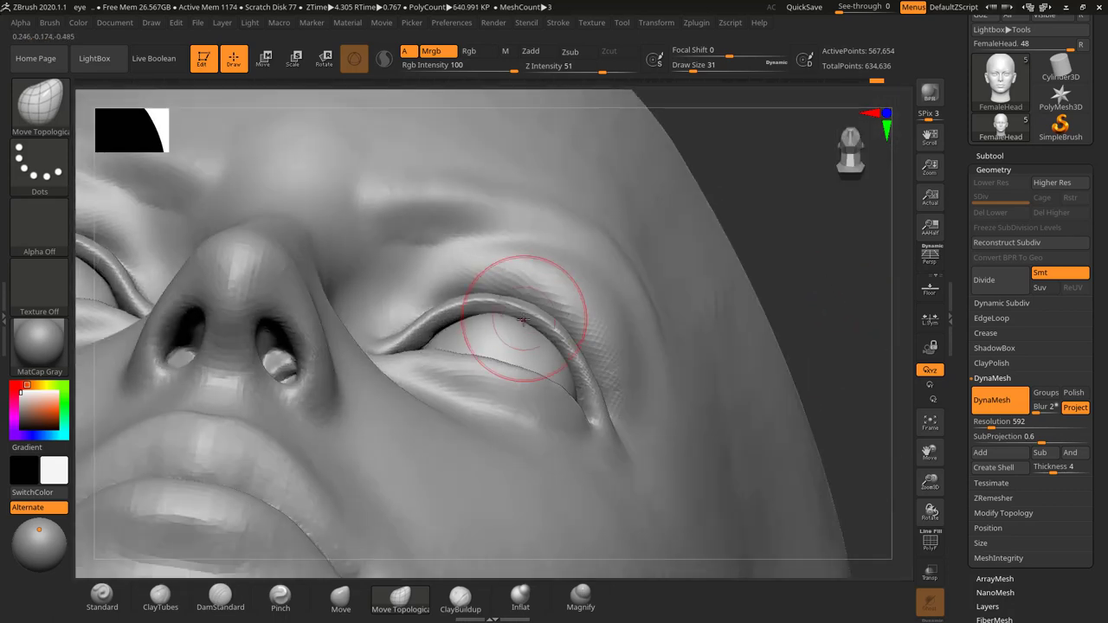
Reshape the upper eyelid's curvature around the eyeball from a steep view below with Move Topological at draw size 67
key(])
key(])
key(])
key(])
drag(727, 208, 686, 283)
drag(505, 332, 512, 327)
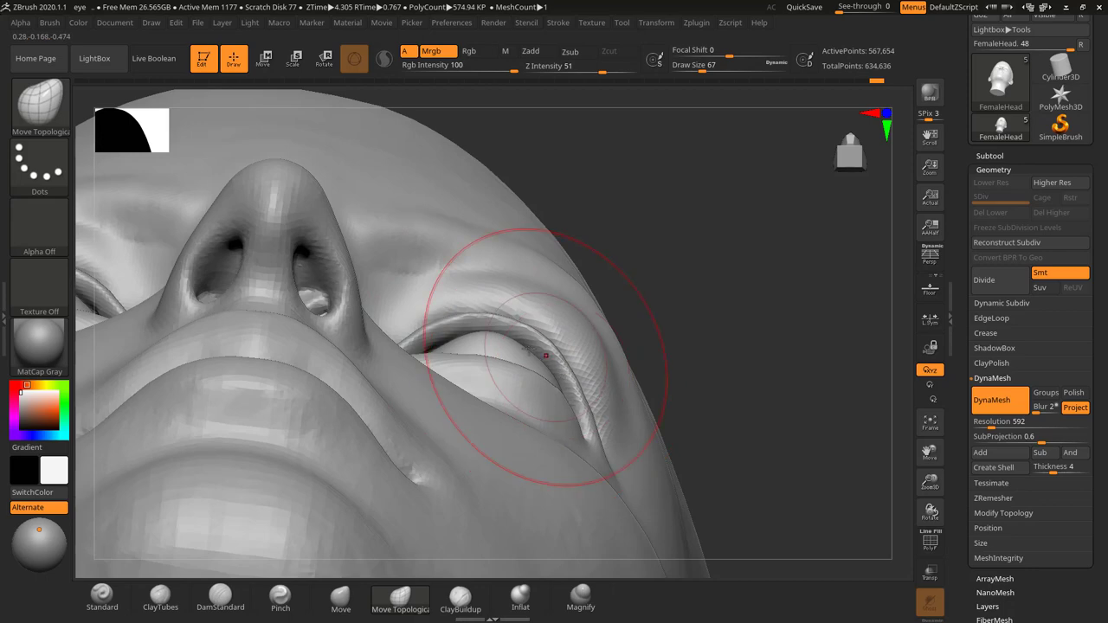
drag(485, 324, 496, 317)
drag(702, 274, 696, 369)
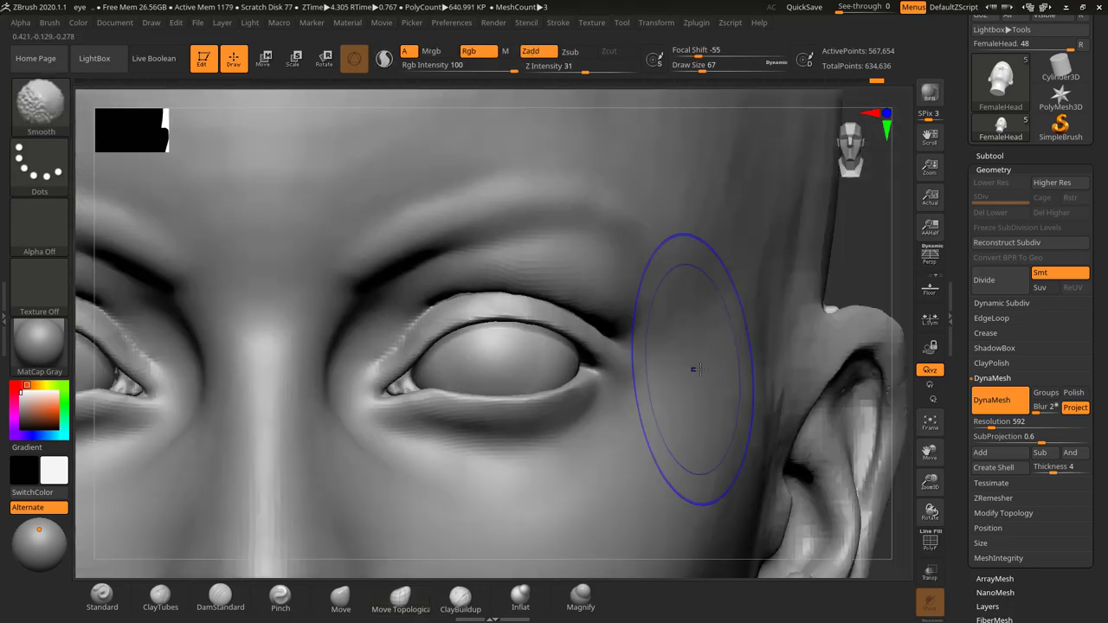
Adjust the inner corner and inner part of the lower eyelid from below with Move Topological at draw sizes 39 and 29
mouse_move(873, 270)
mouse_down()
mouse_move(771, 276)
mouse_move(710, 311)
mouse_move(748, 325)
mouse_move(767, 348)
mouse_move(776, 304)
mouse_move(680, 265)
mouse_move(662, 190)
mouse_move(716, 301)
mouse_move(712, 178)
mouse_move(741, 268)
mouse_move(659, 280)
mouse_up()
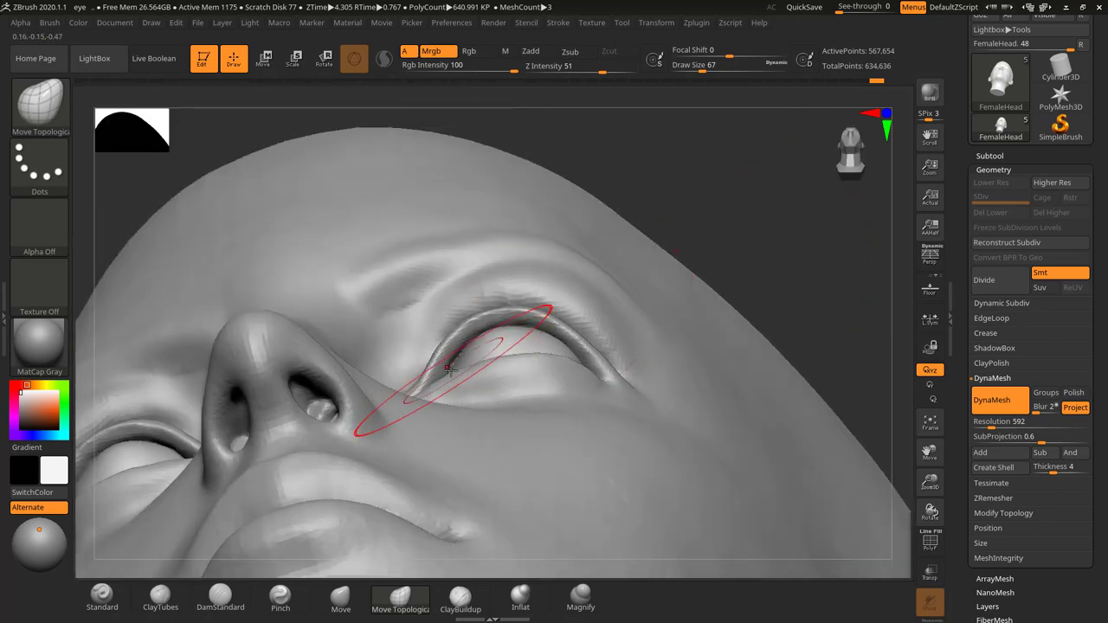
key(s)
drag(449, 370, 443, 370)
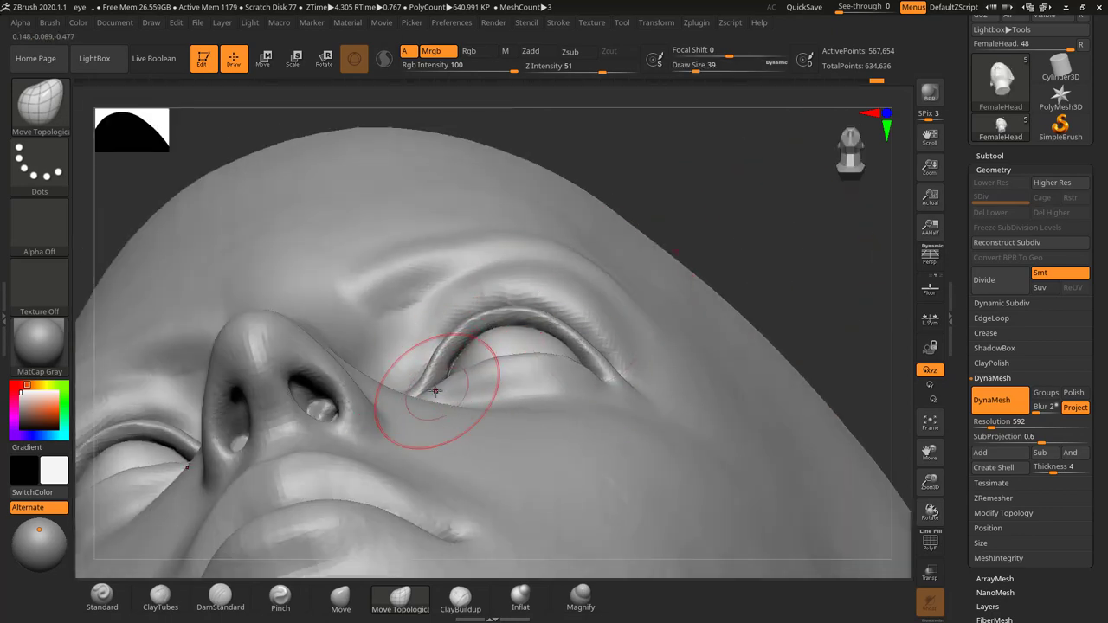
key(s)
drag(500, 358, 495, 359)
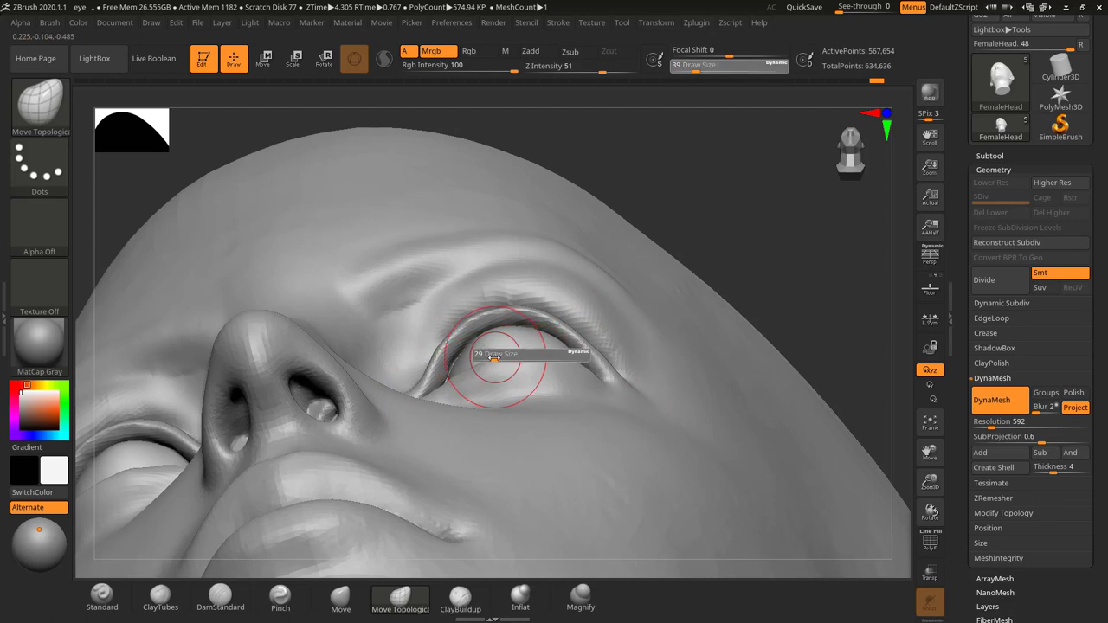
Refine the lower eyelid's rim along the eyeball from below with Move Topological at draw size 14
drag(782, 240, 788, 294)
key(s)
drag(498, 364, 486, 364)
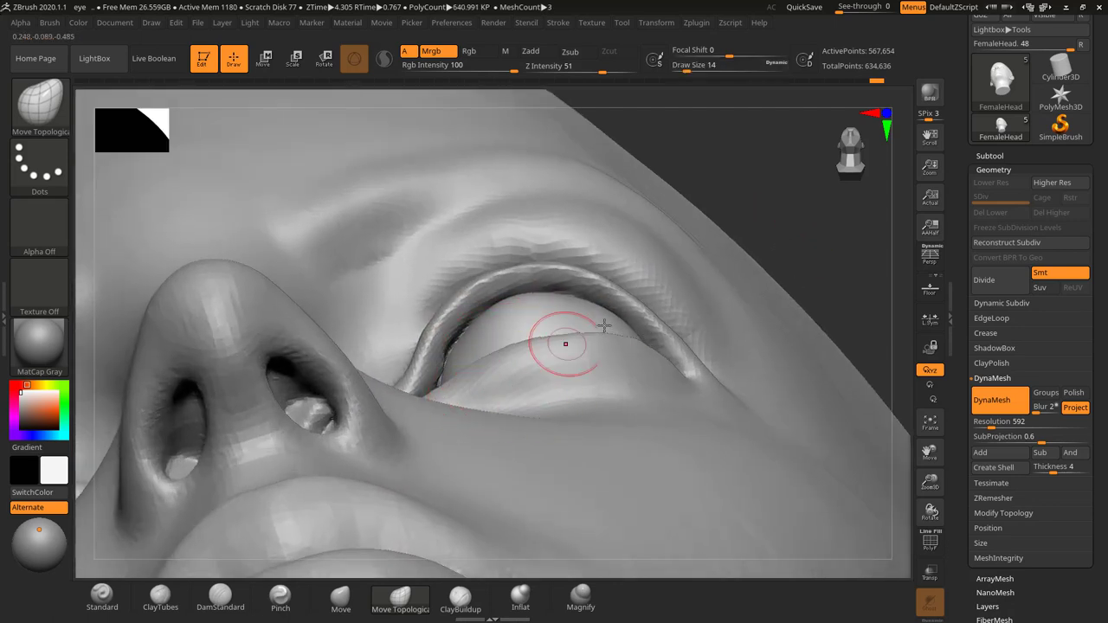
drag(808, 245, 792, 253)
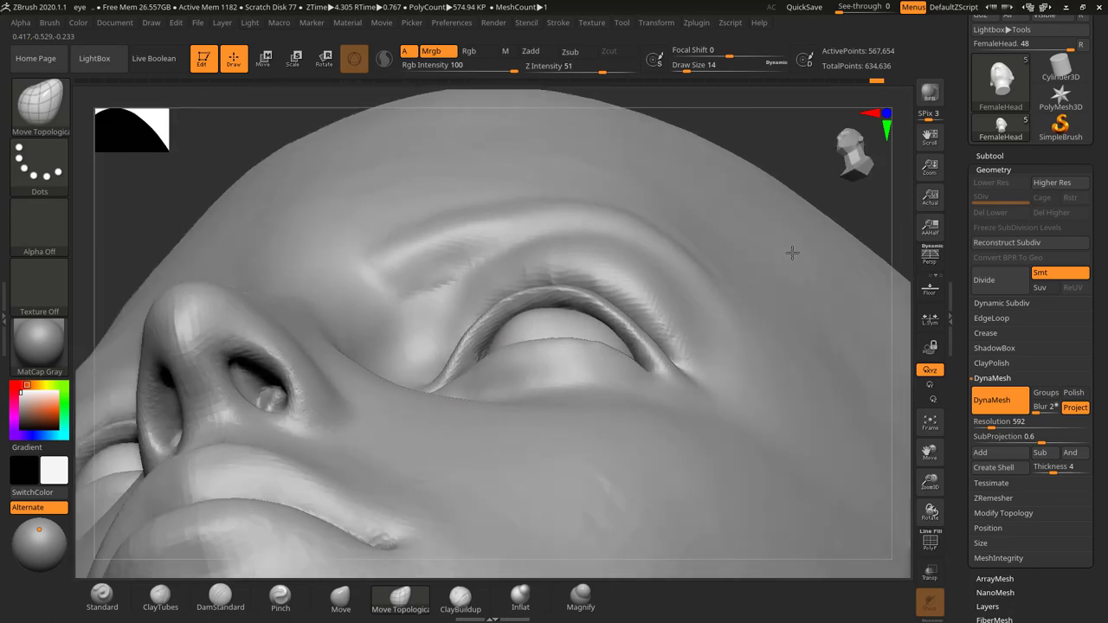
Fine-tune the outer section of the lower eyelid's rim in close-up with Move Topological at draw size 7
drag(781, 194, 695, 208)
mouse_move(826, 186)
alt+mouse_down()
mouse_move(751, 254)
mouse_move(738, 295)
alt+mouse_up()
key(ctrl+z)
alt+drag(768, 209, 900, 138)
key(s)
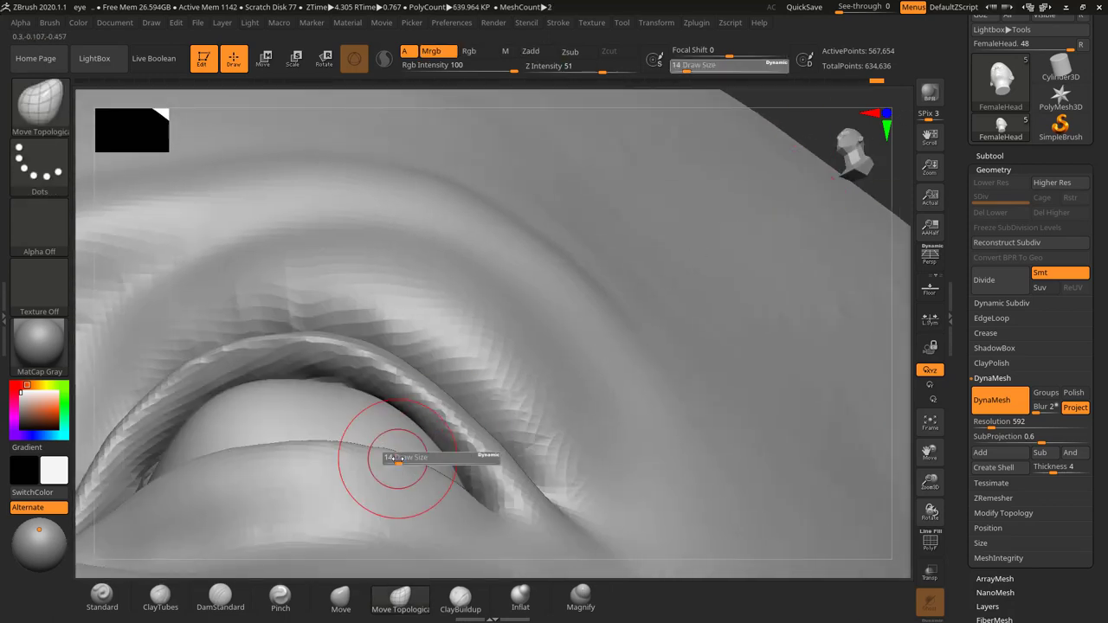
drag(395, 459, 392, 453)
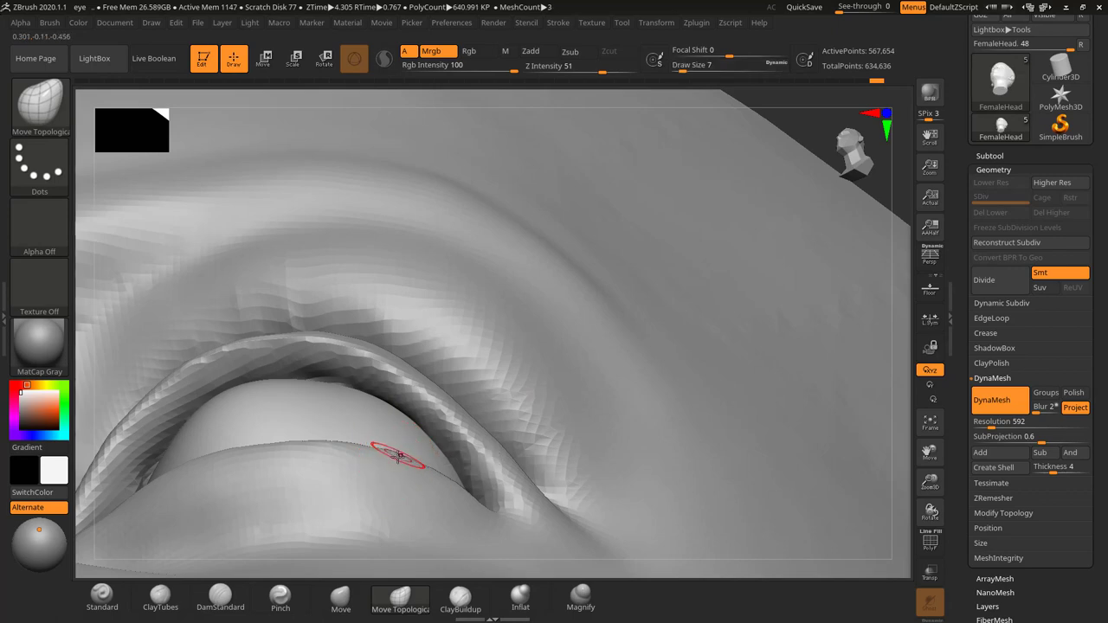
alt+drag(892, 179, 844, 312)
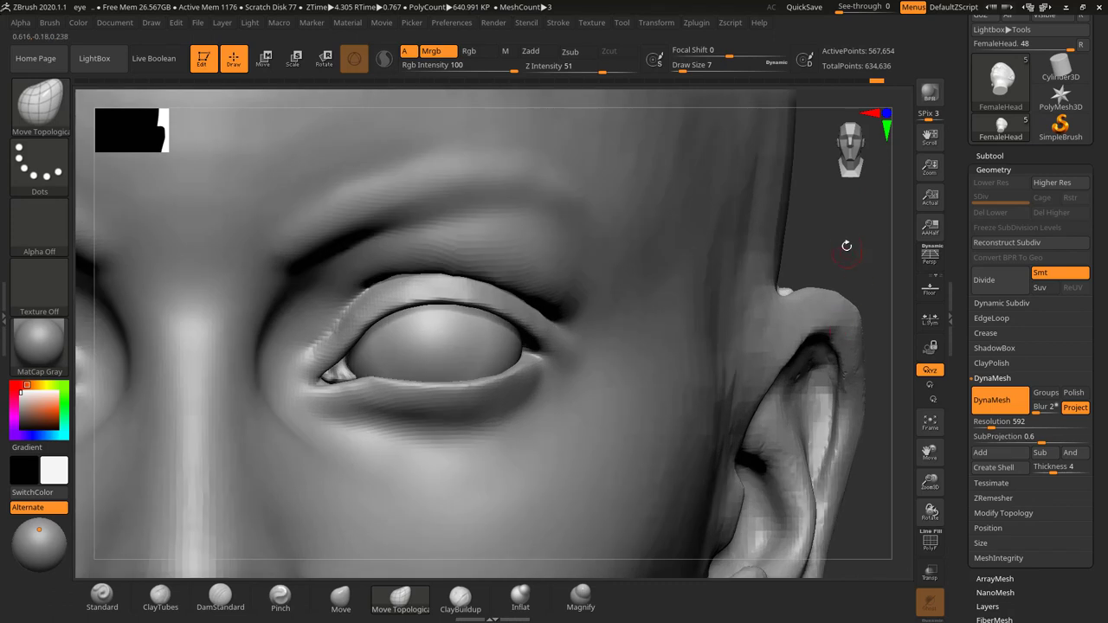
Reshape the outer eye corner and its adjoining lid edges from front and three-quarter views with Move Topological at draw sizes 29 and 23
mouse_move(846, 245)
mouse_down()
mouse_move(860, 238)
mouse_move(825, 247)
mouse_move(868, 235)
mouse_move(858, 215)
mouse_move(815, 229)
mouse_up()
key(s)
drag(502, 348, 511, 348)
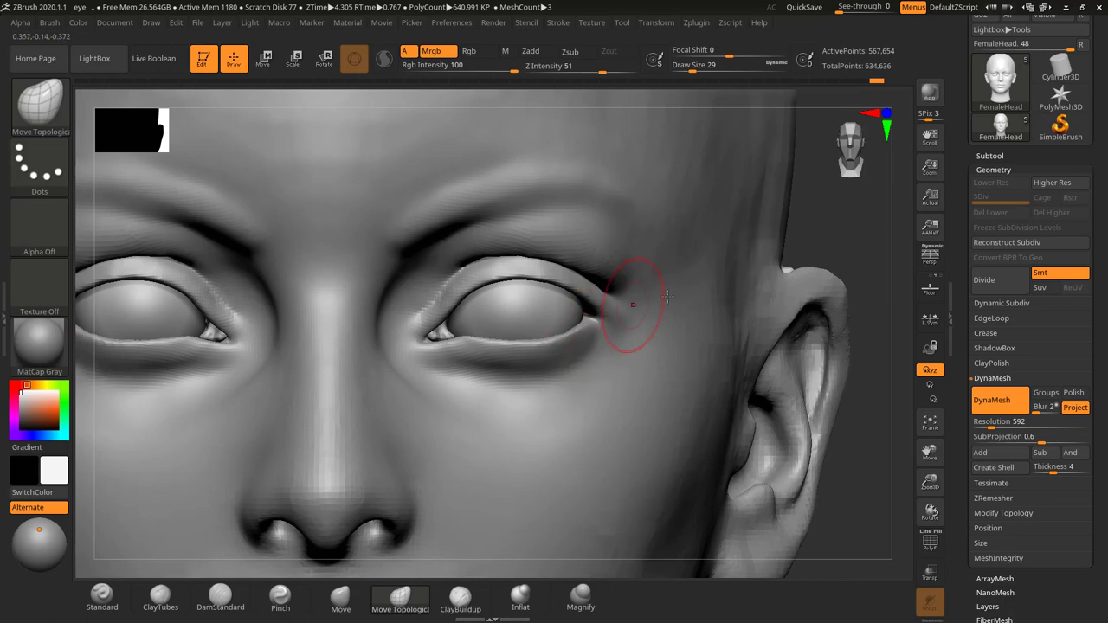
drag(851, 225, 539, 315)
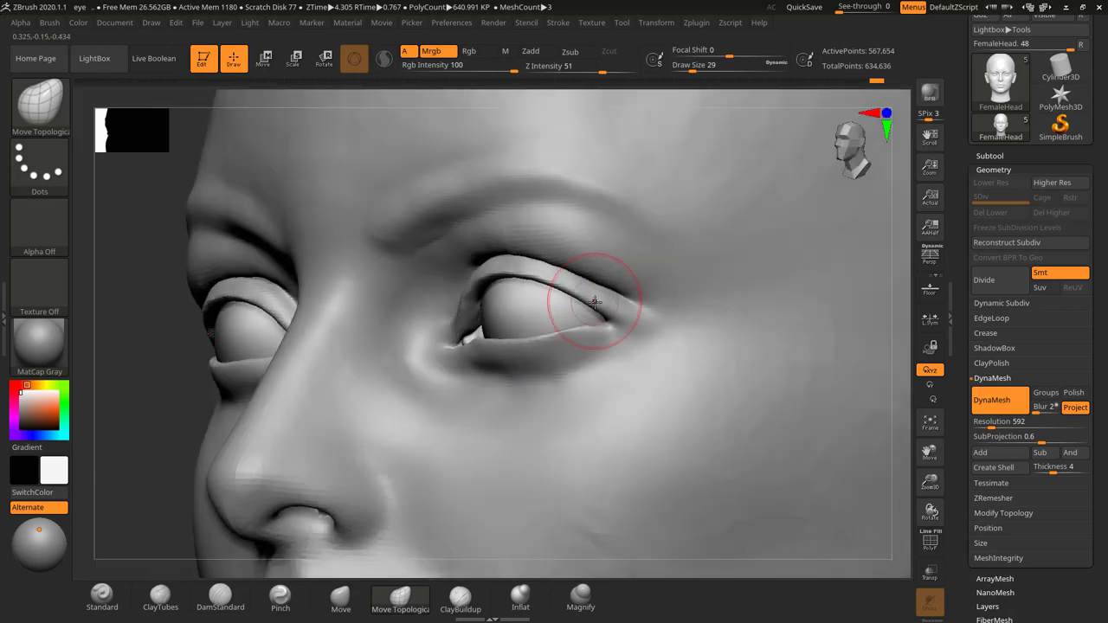
key(bracketleft)
key(bracketleft)
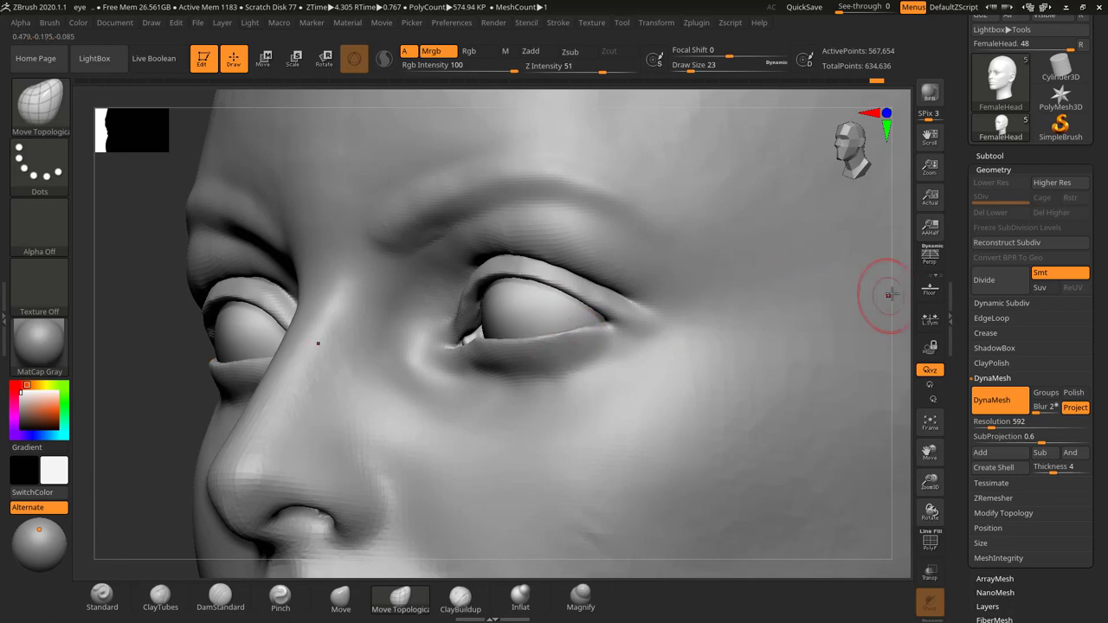
drag(882, 297, 743, 315)
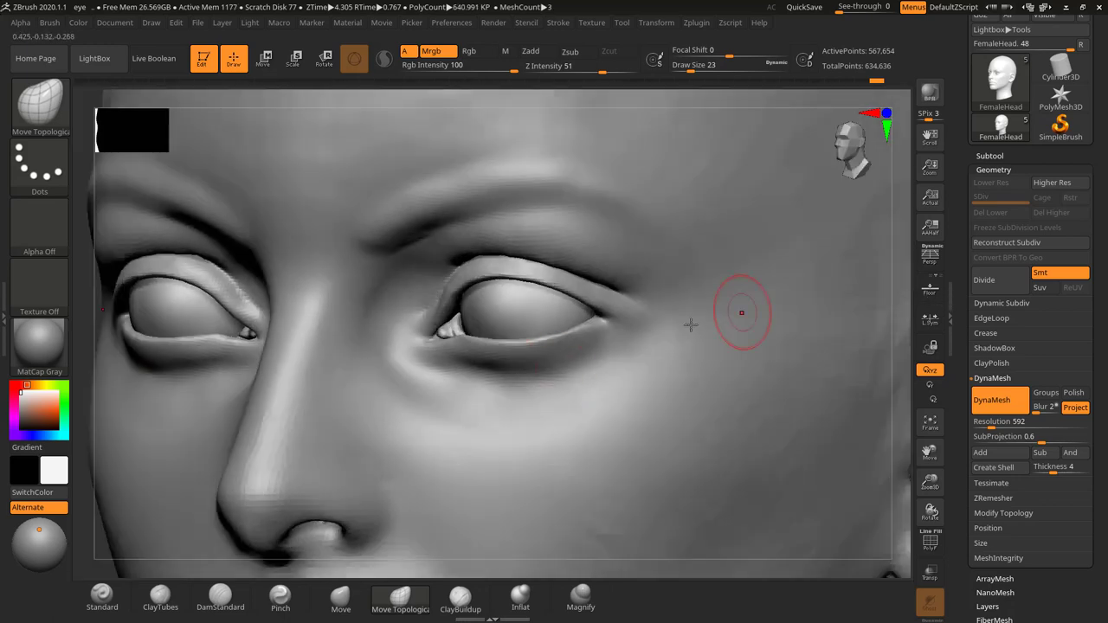
Smooth the surface just below the lower eyelid at draw size 23
shift+drag(488, 373, 470, 364)
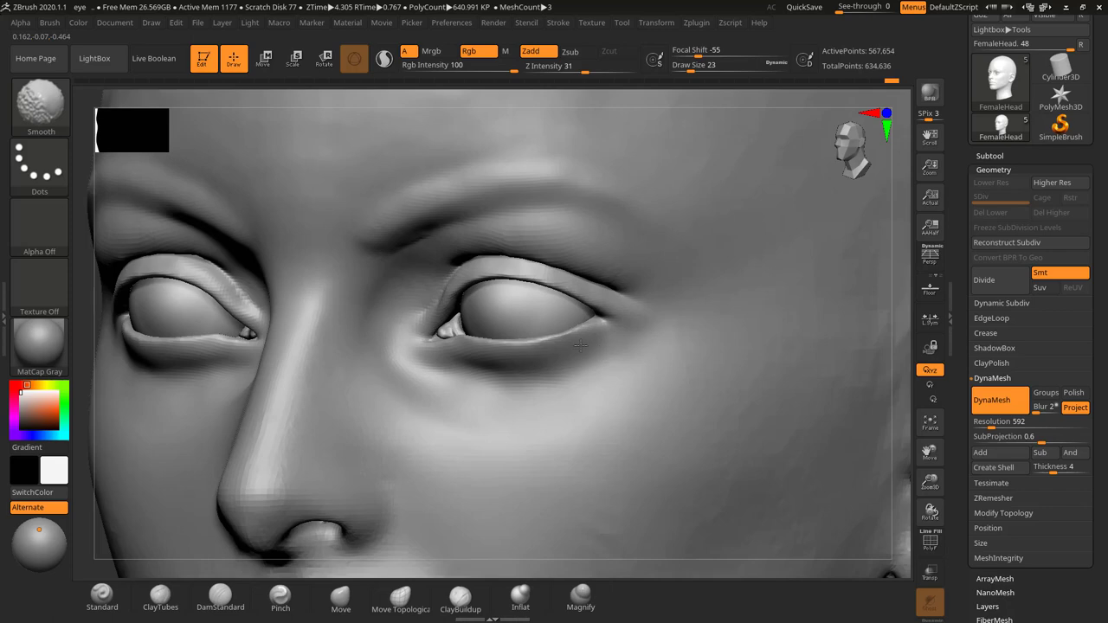
alt+drag(901, 285, 803, 332)
right_drag(803, 332, 816, 309)
mouse_move(858, 262)
right_down()
mouse_move(840, 253)
mouse_move(847, 185)
mouse_move(896, 245)
mouse_move(894, 308)
right_up()
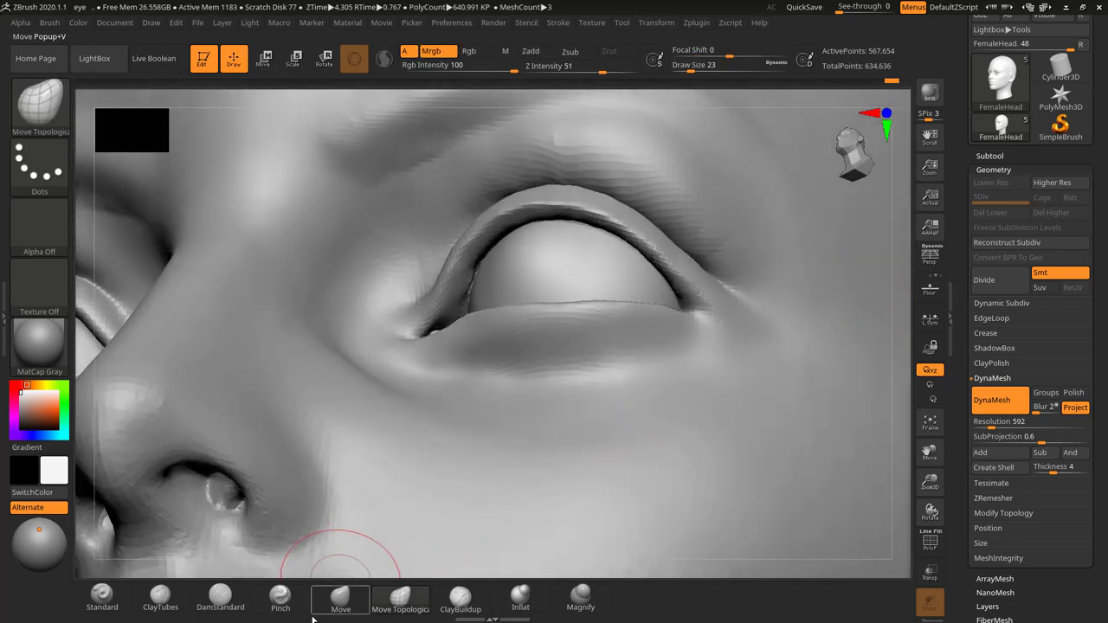
Carve the inner eye corner and adjoining lid edge around the tear duct with DamStandard at draw size 9
click(220, 595)
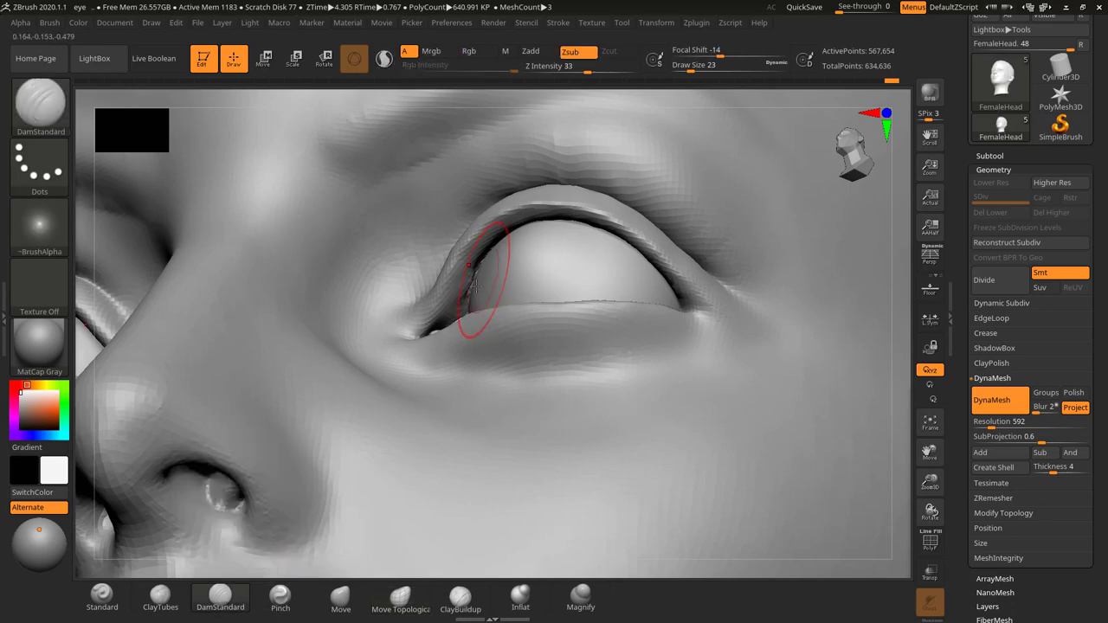
key(s)
click(457, 299)
drag(898, 219, 882, 231)
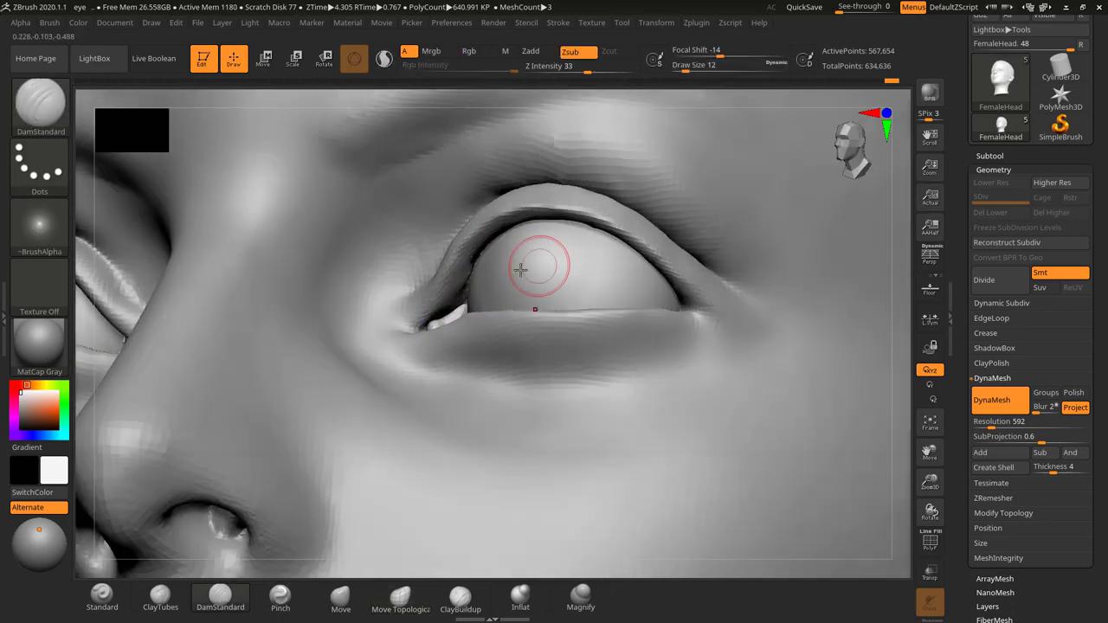
key(ctrl+z)
key(s)
click(456, 308)
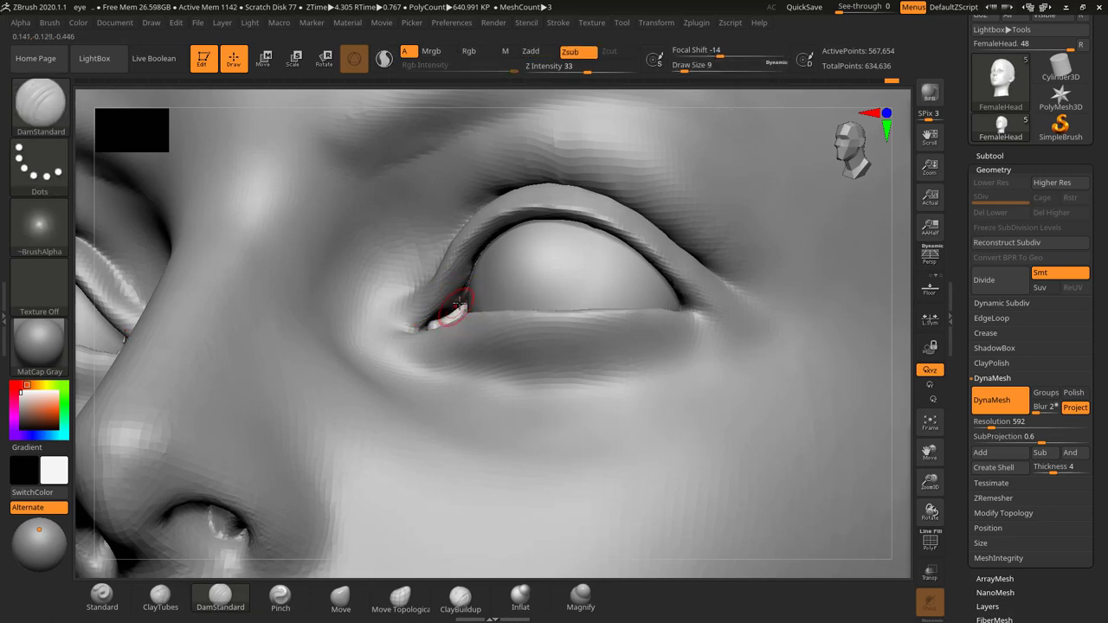
key(ctrl+z)
drag(433, 323, 468, 294)
drag(902, 272, 898, 239)
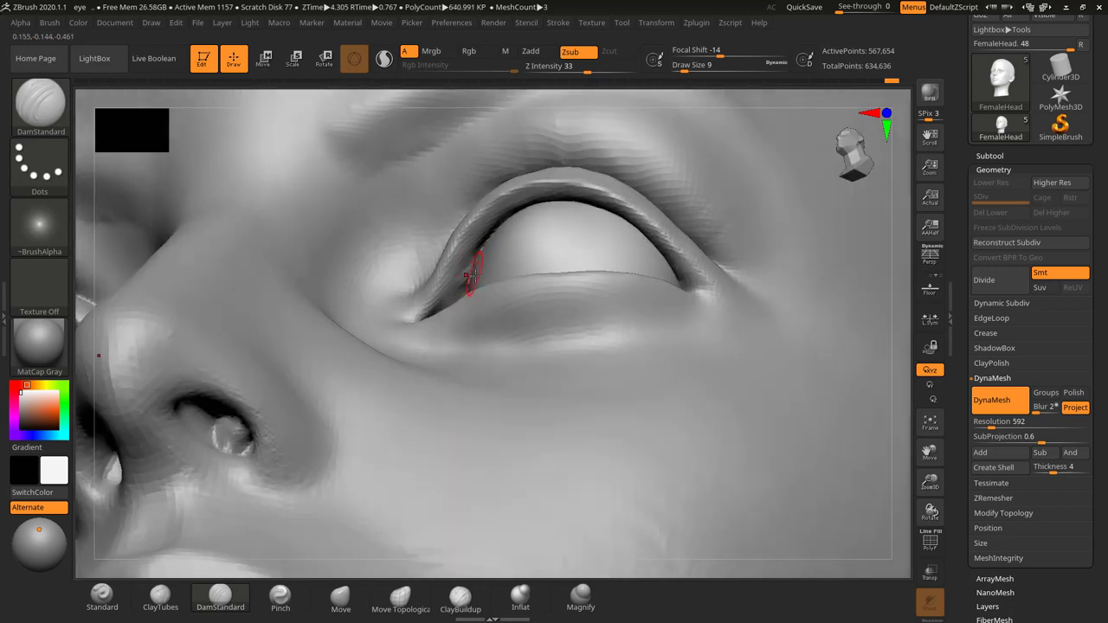
drag(472, 275, 518, 287)
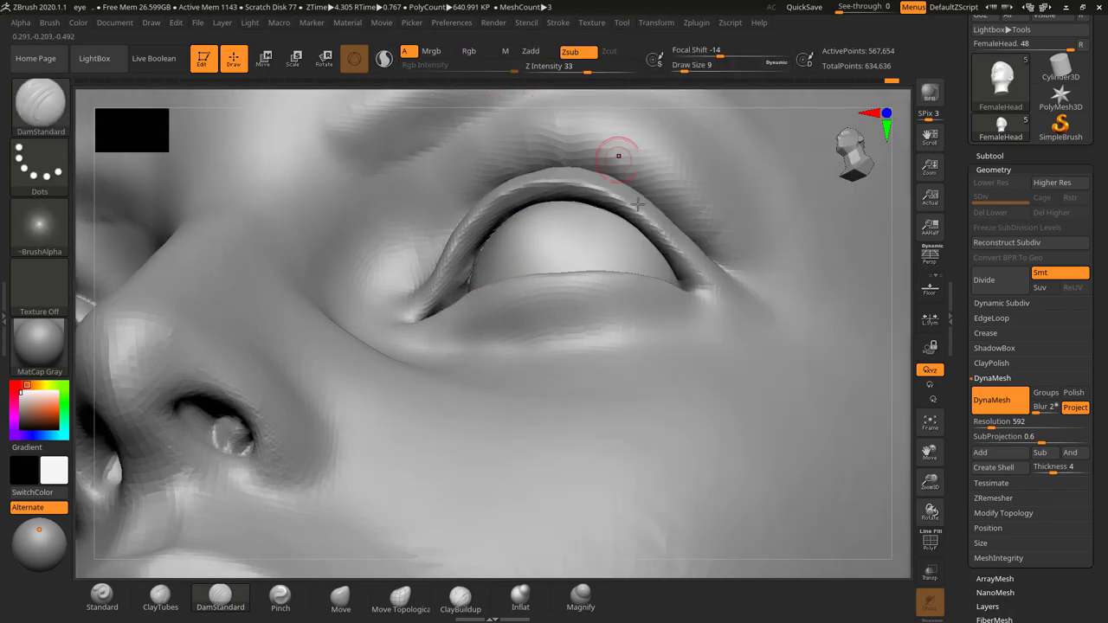
Isolate the head with Solo, undo the last stroke and smooth the inside edge of the inner eye corner
mouse_move(662, 31)
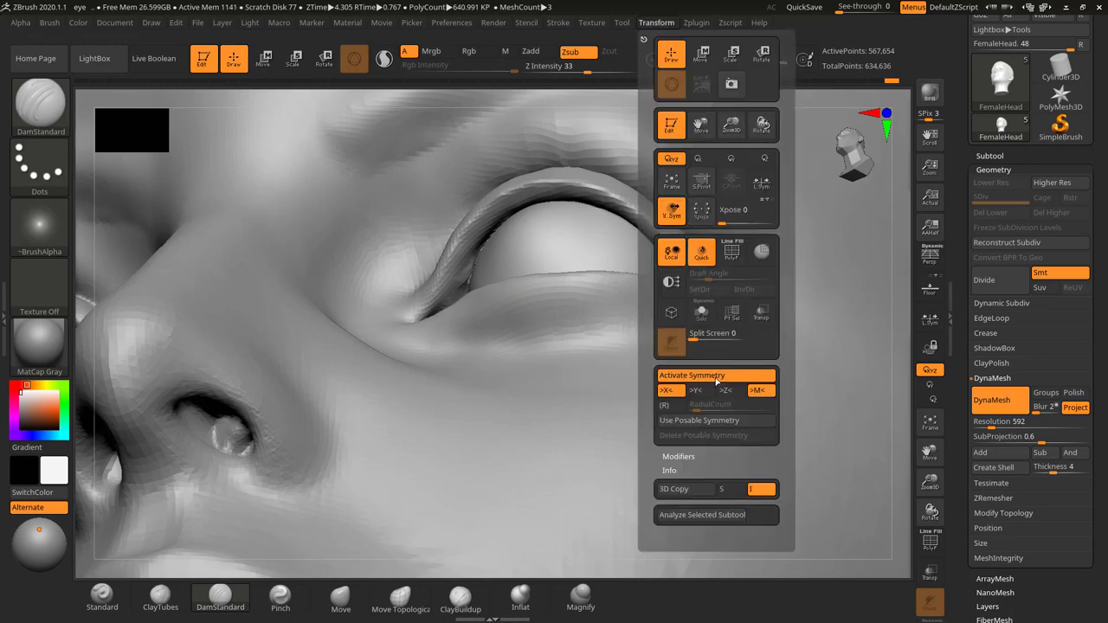
click(706, 320)
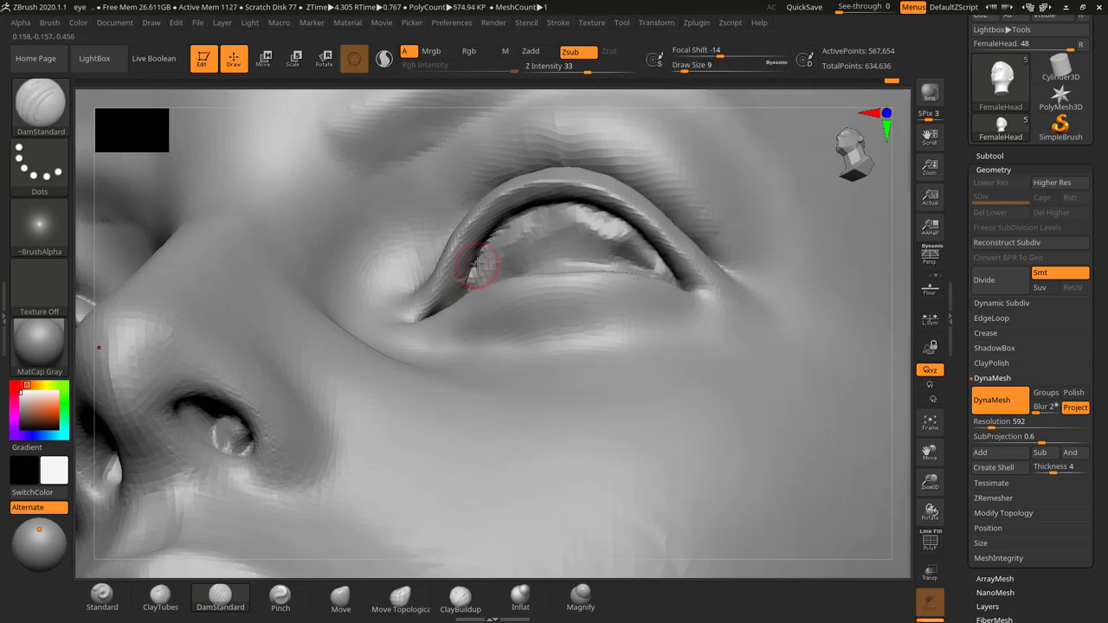
right_drag(887, 242, 822, 253)
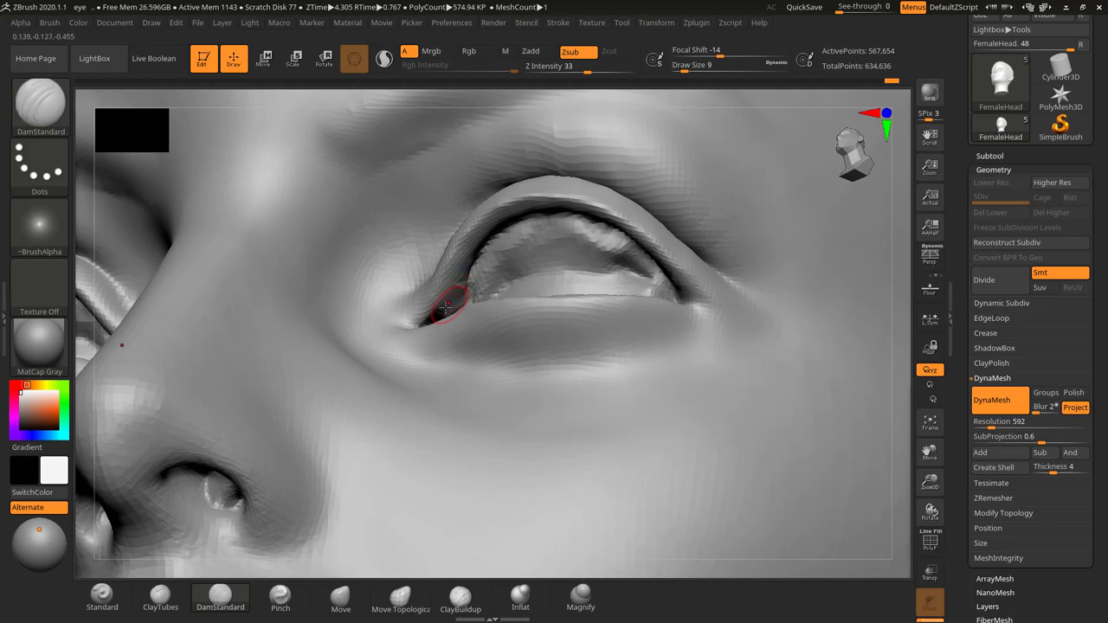
key(ctrl+z)
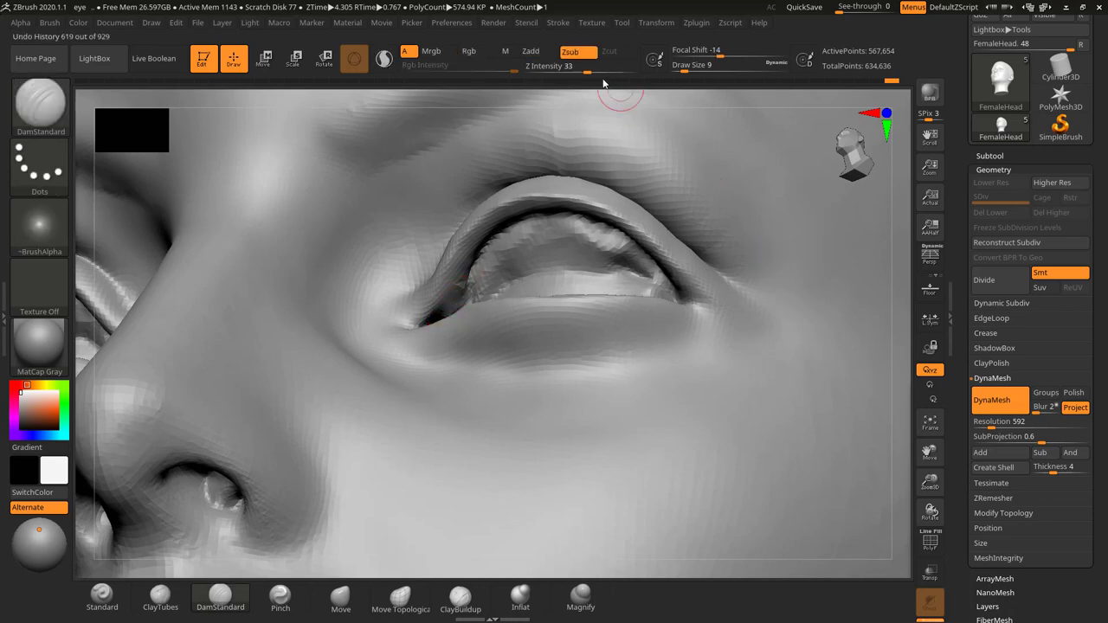
click(532, 52)
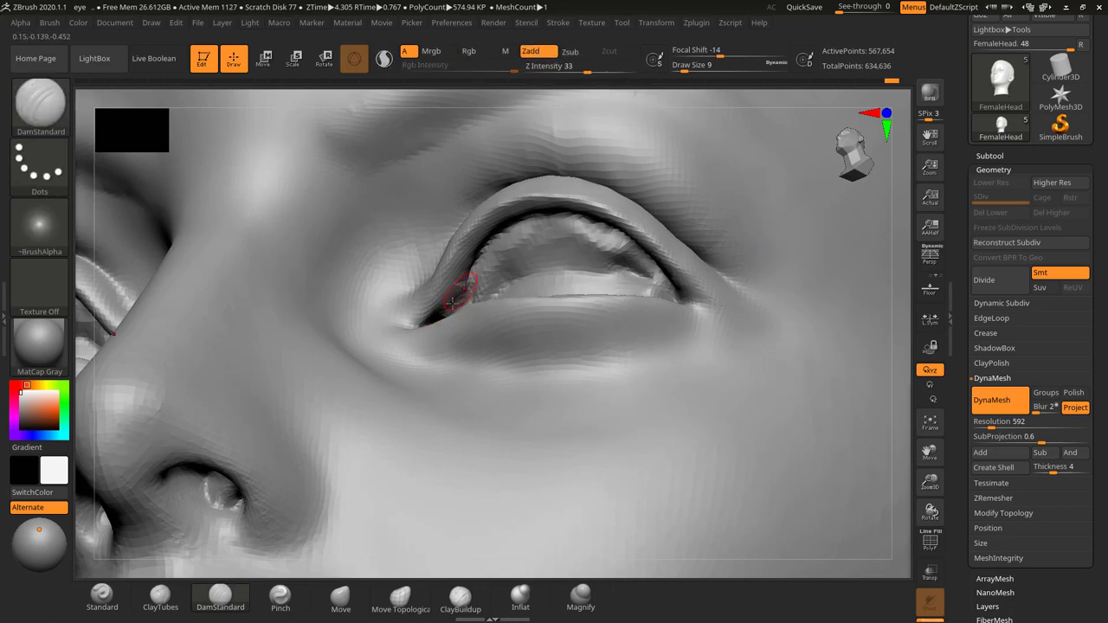
shift+drag(472, 289, 462, 297)
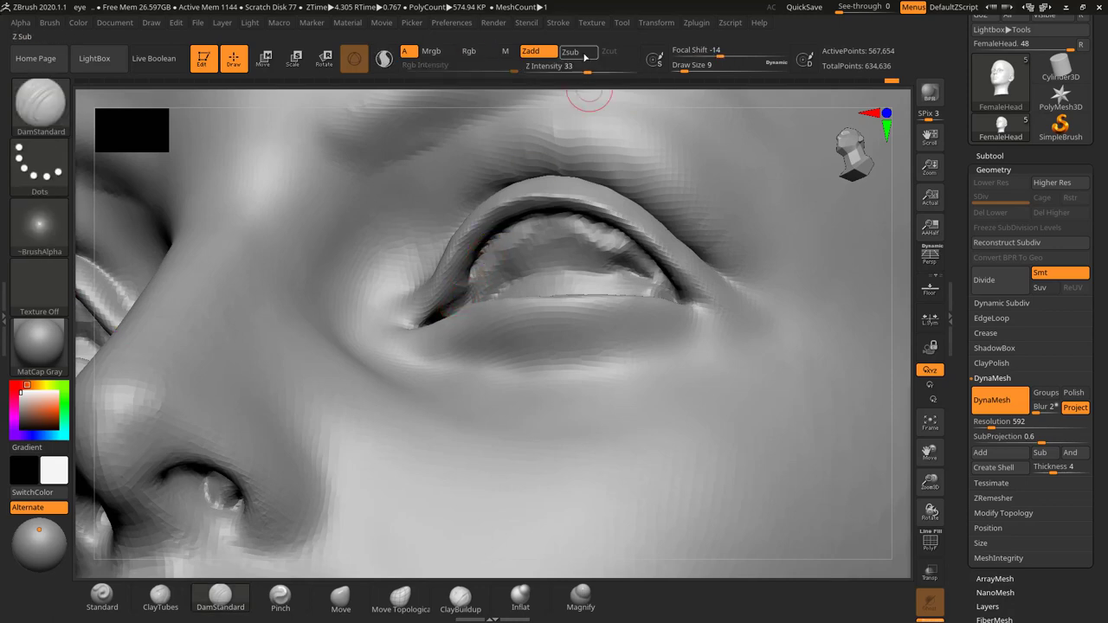
click(572, 52)
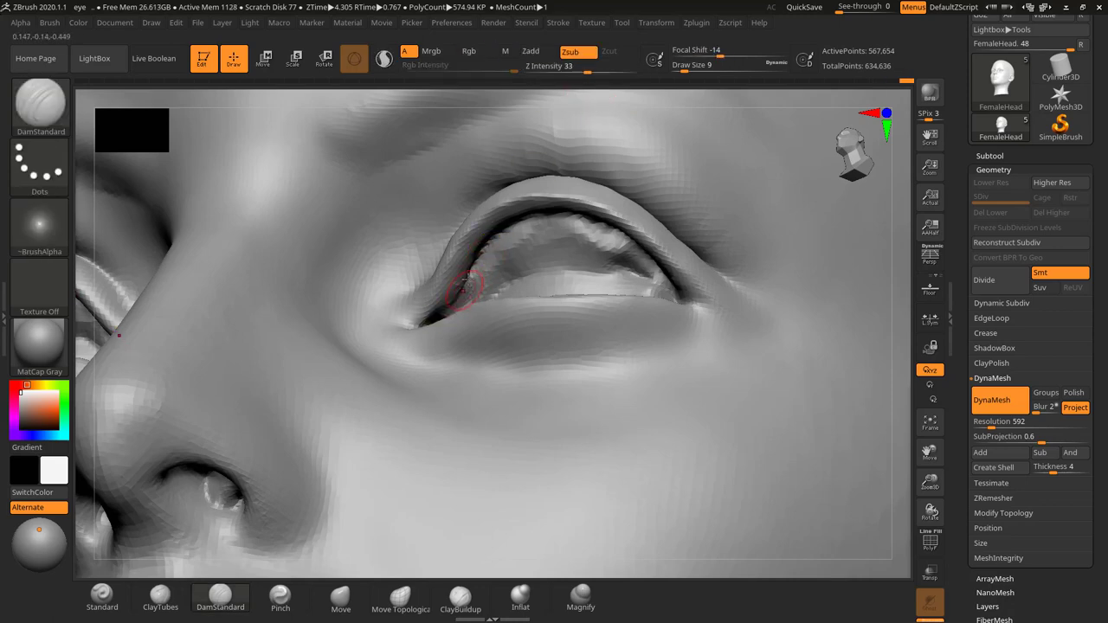
Carve along the inside of the lower eyelid from above with DamStandard at draw size 9, and turn Solo off
mouse_move(903, 276)
shift+mouse_down()
mouse_move(909, 298)
mouse_move(885, 357)
shift+mouse_up()
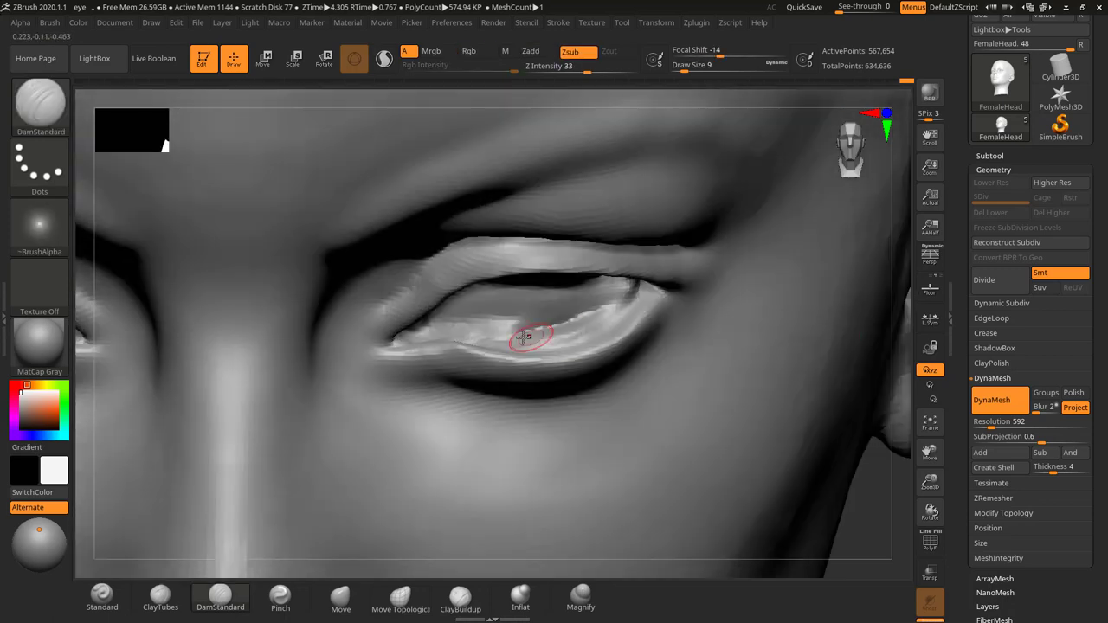
mouse_move(485, 347)
mouse_down()
mouse_move(547, 350)
mouse_move(589, 338)
mouse_move(626, 310)
mouse_up()
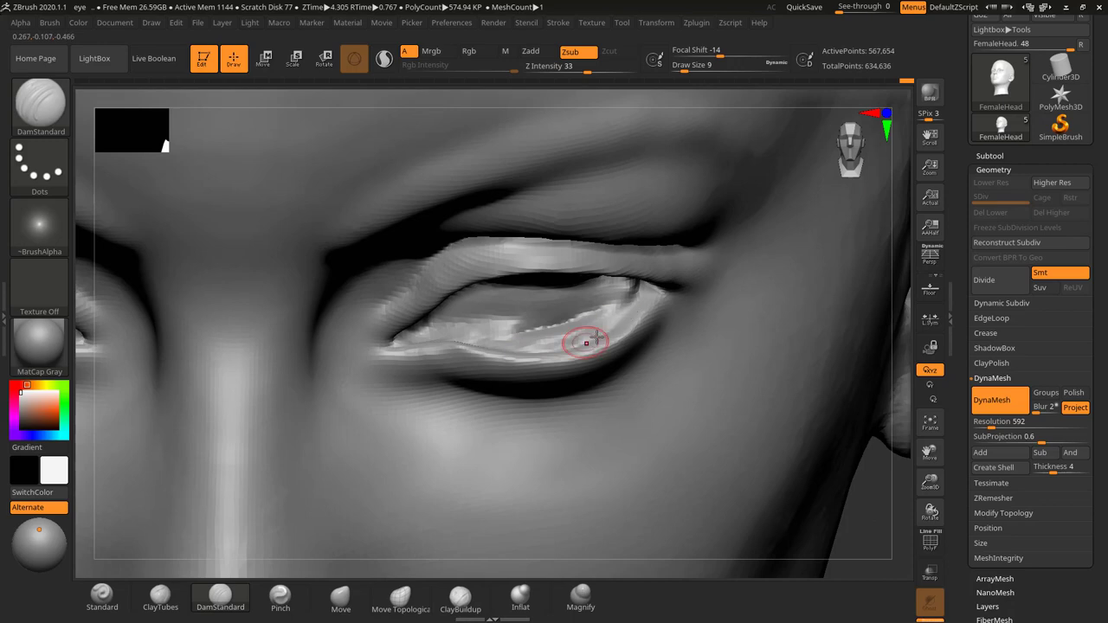
drag(585, 343, 650, 296)
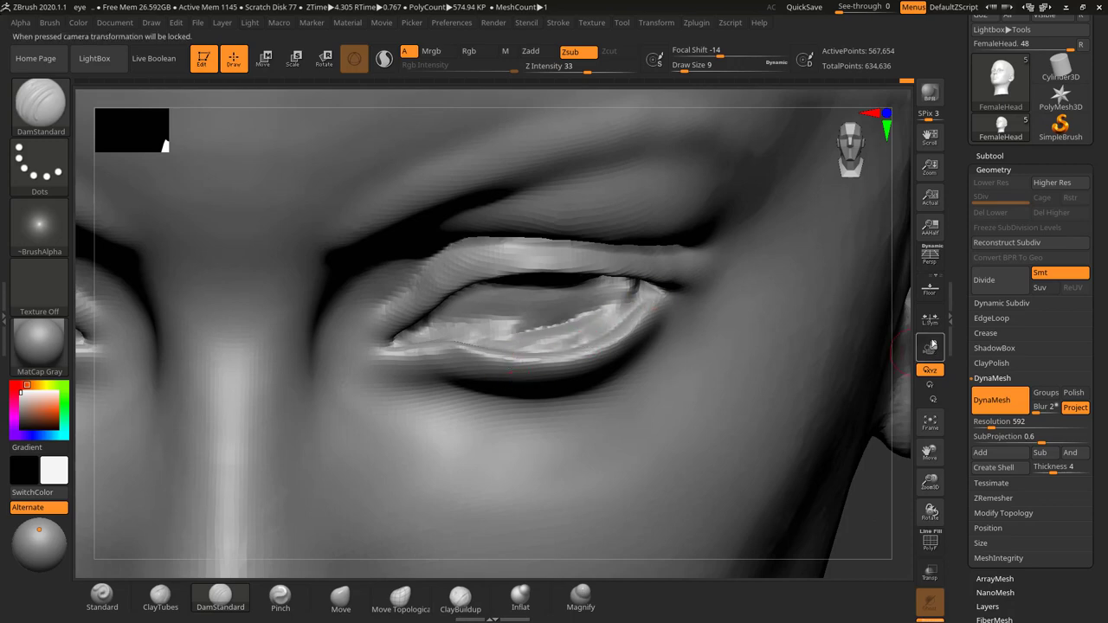
drag(897, 317, 900, 292)
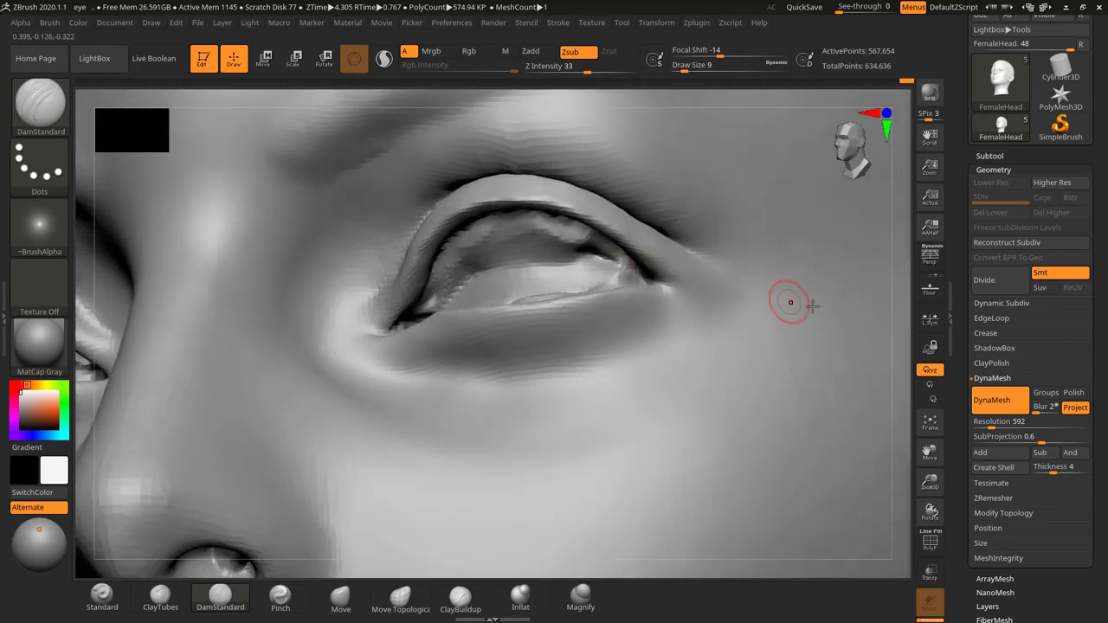
click(656, 23)
click(701, 314)
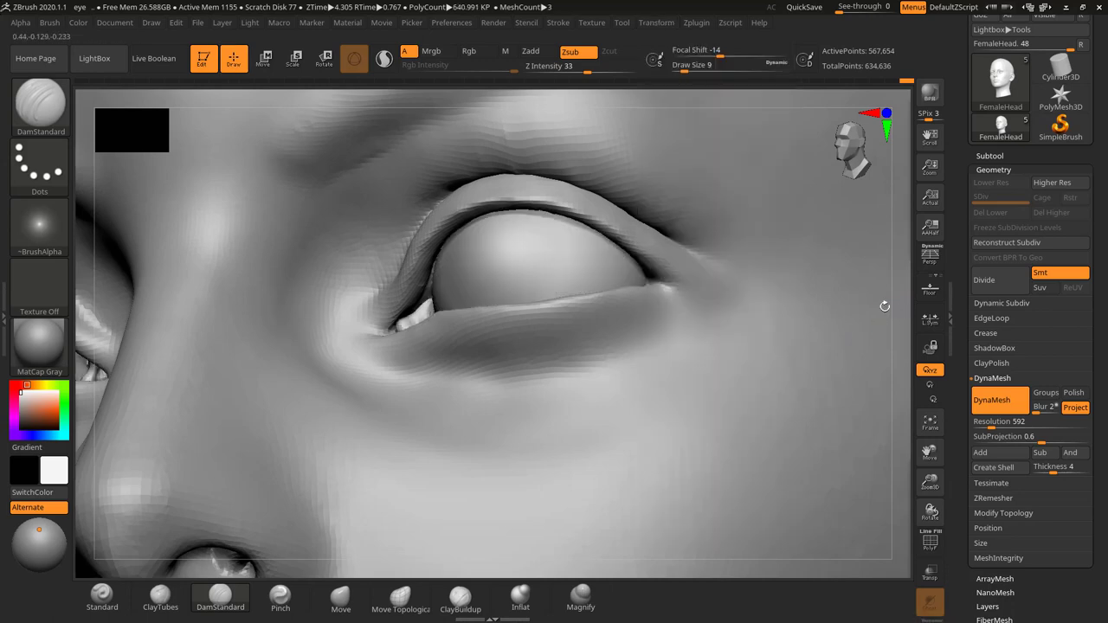
mouse_move(884, 307)
alt+mouse_down()
mouse_move(889, 344)
mouse_move(851, 334)
mouse_move(871, 332)
mouse_move(876, 343)
mouse_move(868, 315)
mouse_move(875, 326)
alt+mouse_up()
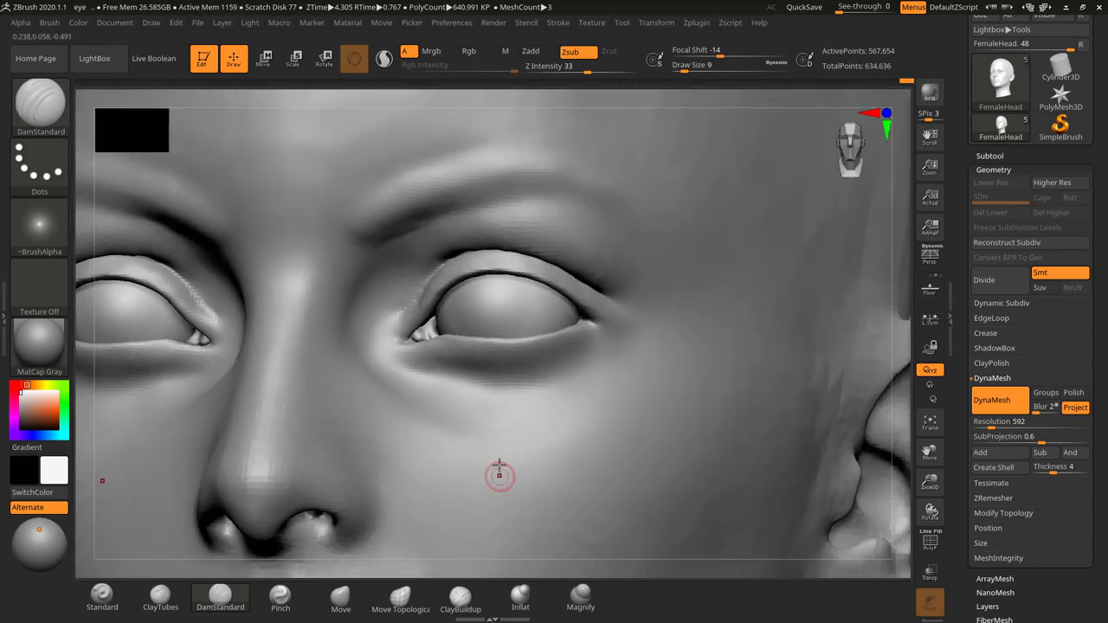
Fill the head with the MatCap Skin06 material and the current white using the Mrgb channel
click(43, 346)
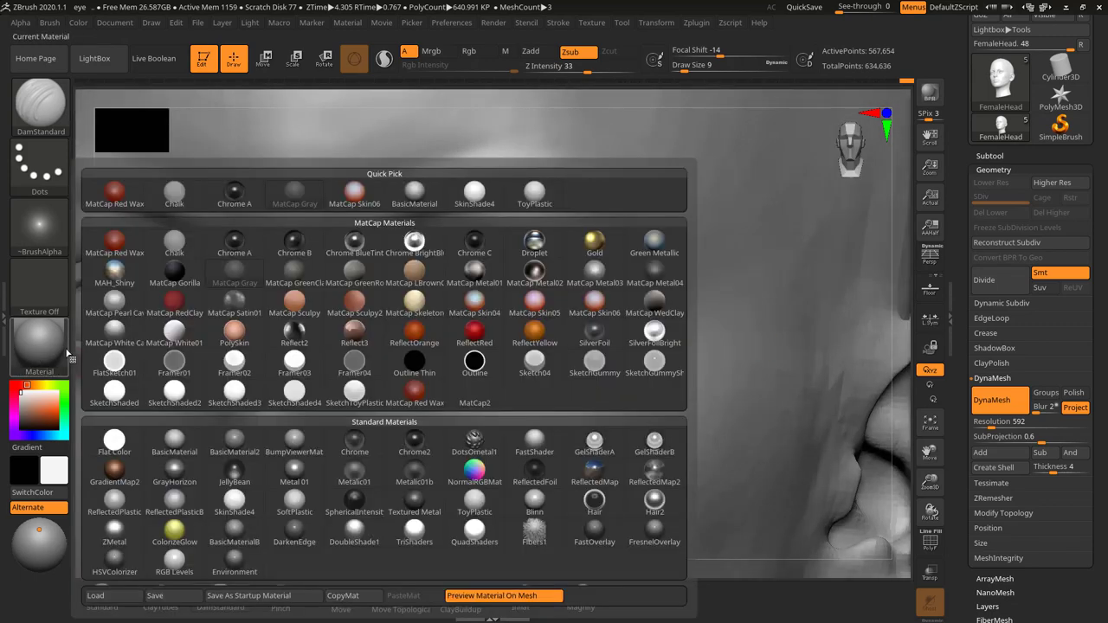
click(593, 303)
alt+drag(901, 286, 826, 353)
alt+drag(777, 307, 863, 292)
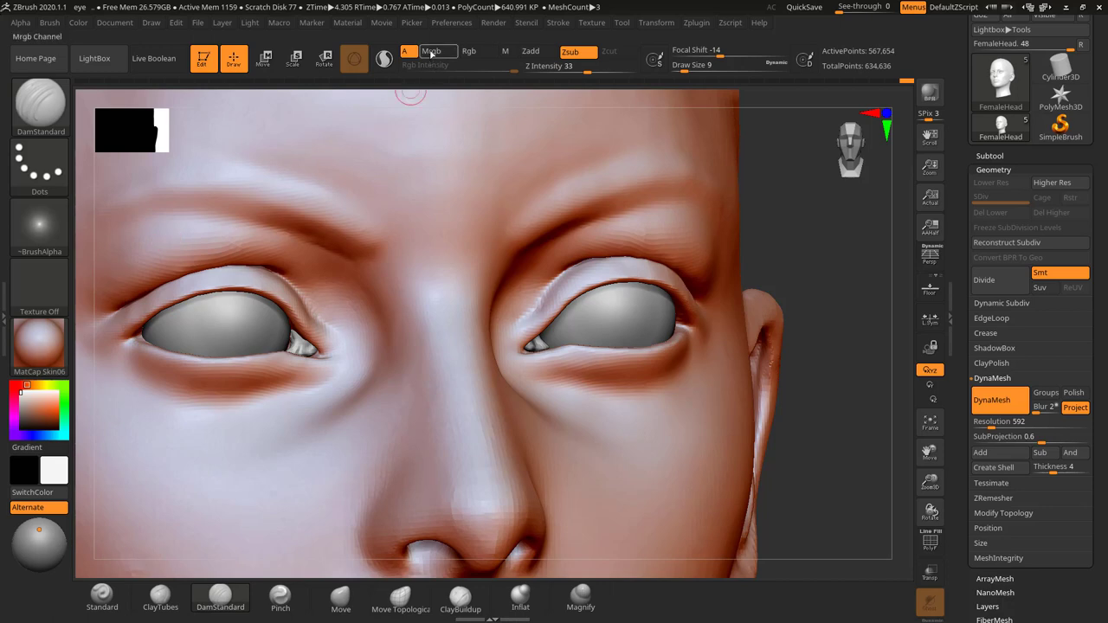
click(432, 52)
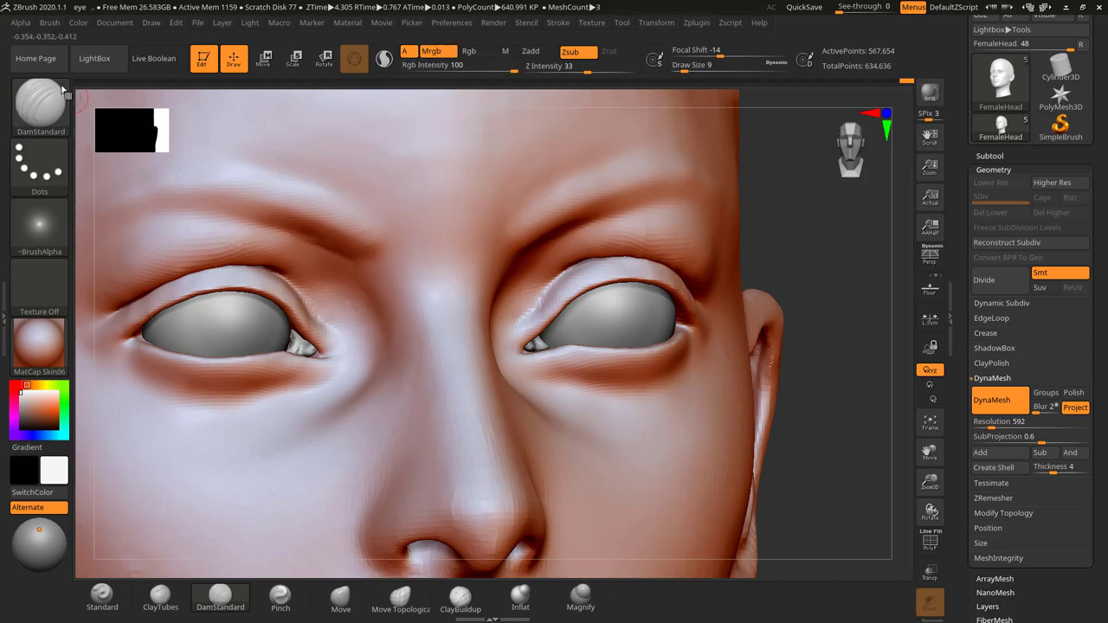
click(78, 24)
click(122, 286)
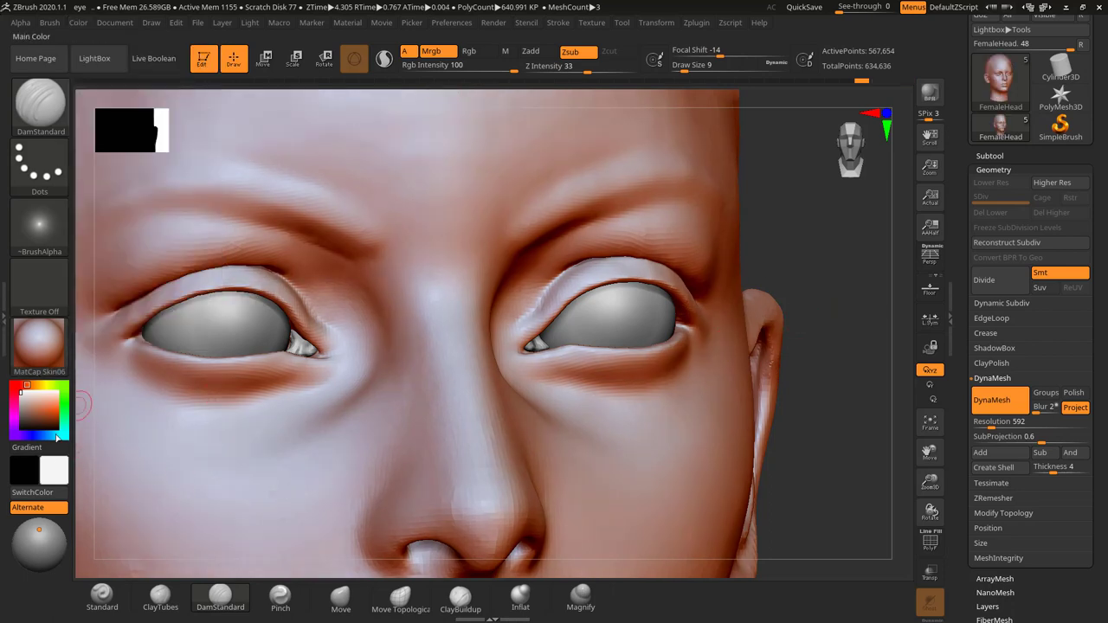
Select the eyeballs and fill them with the ToyPlastic material and white
alt+drag(843, 344, 827, 286)
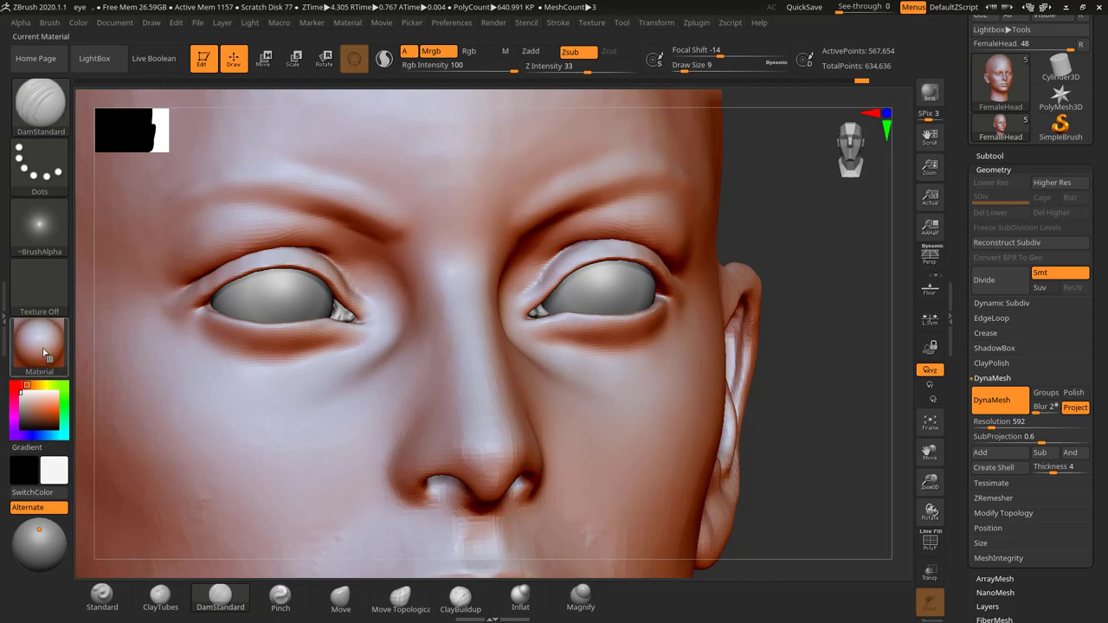
drag(812, 282, 846, 268)
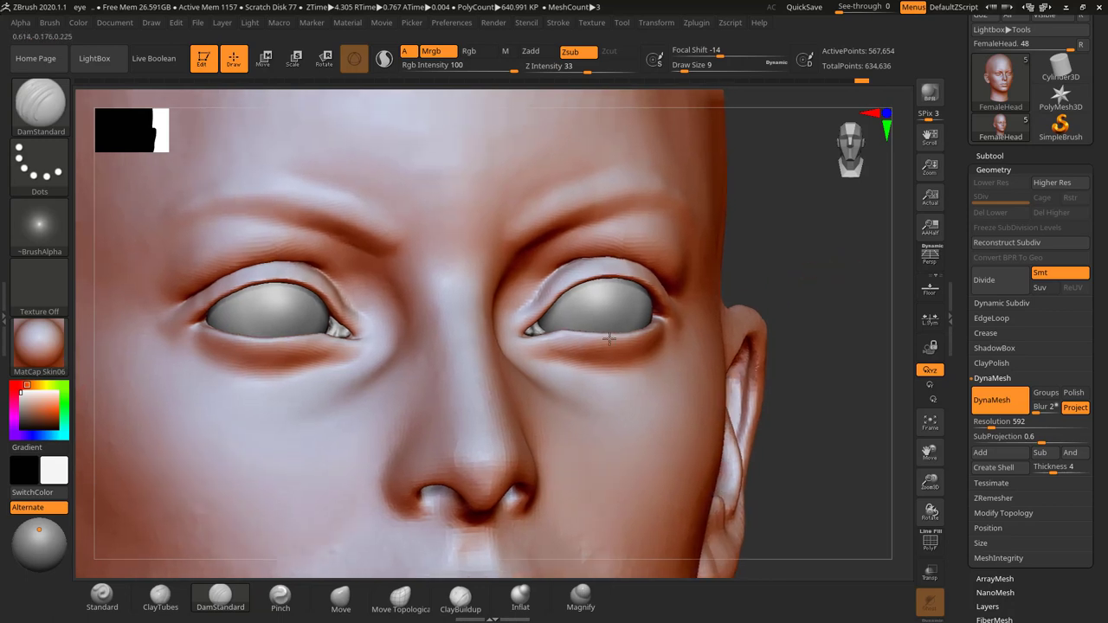
drag(784, 243, 743, 229)
alt+click(586, 306)
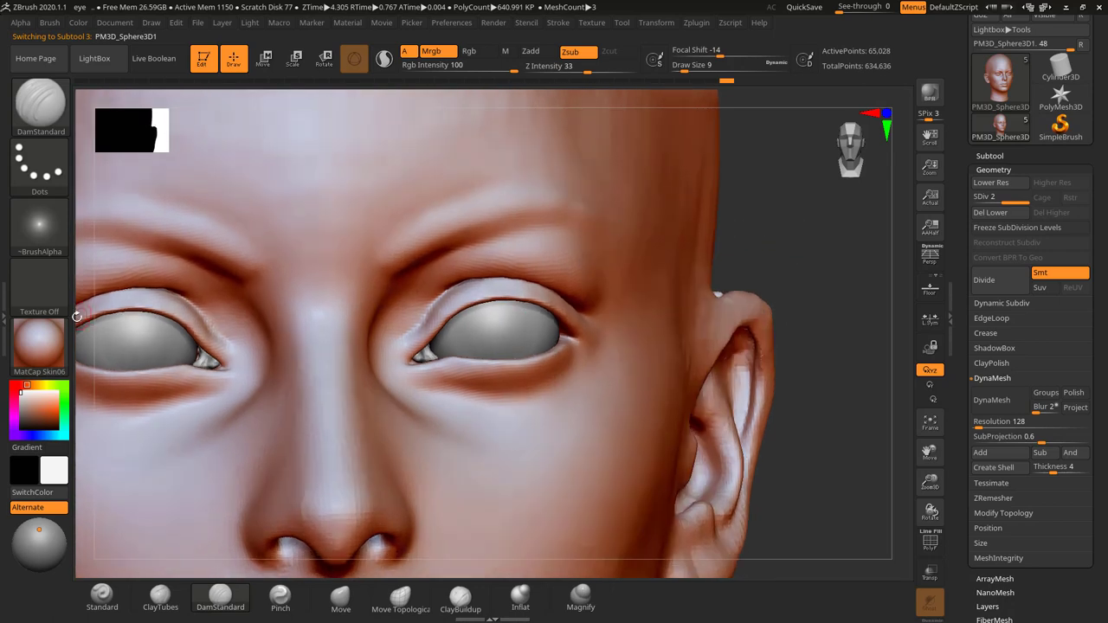
click(39, 342)
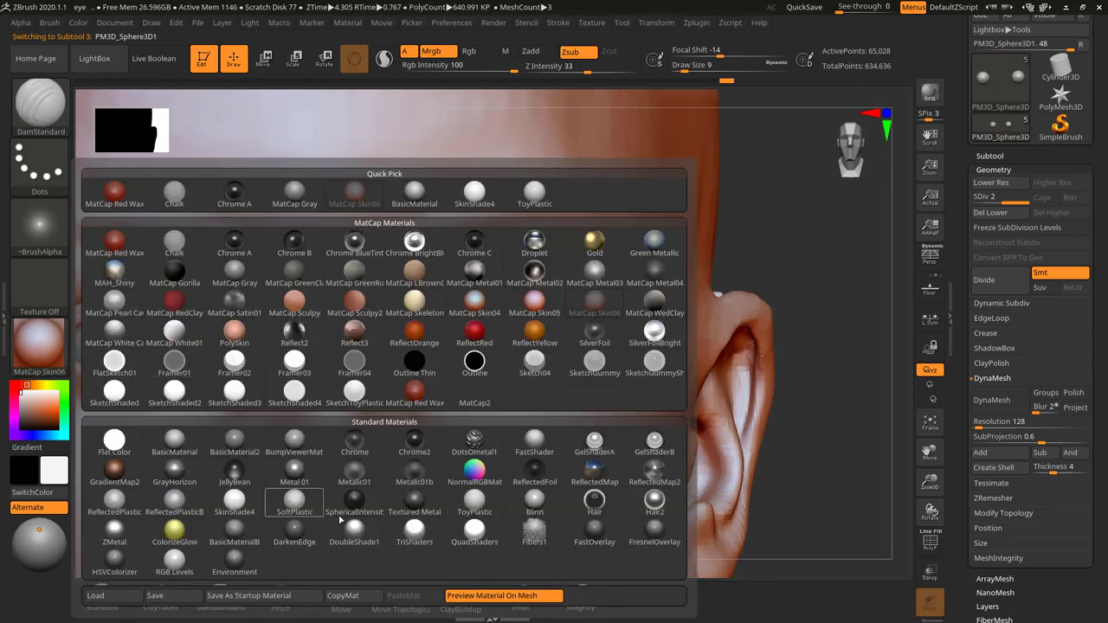
click(498, 502)
drag(777, 275, 776, 278)
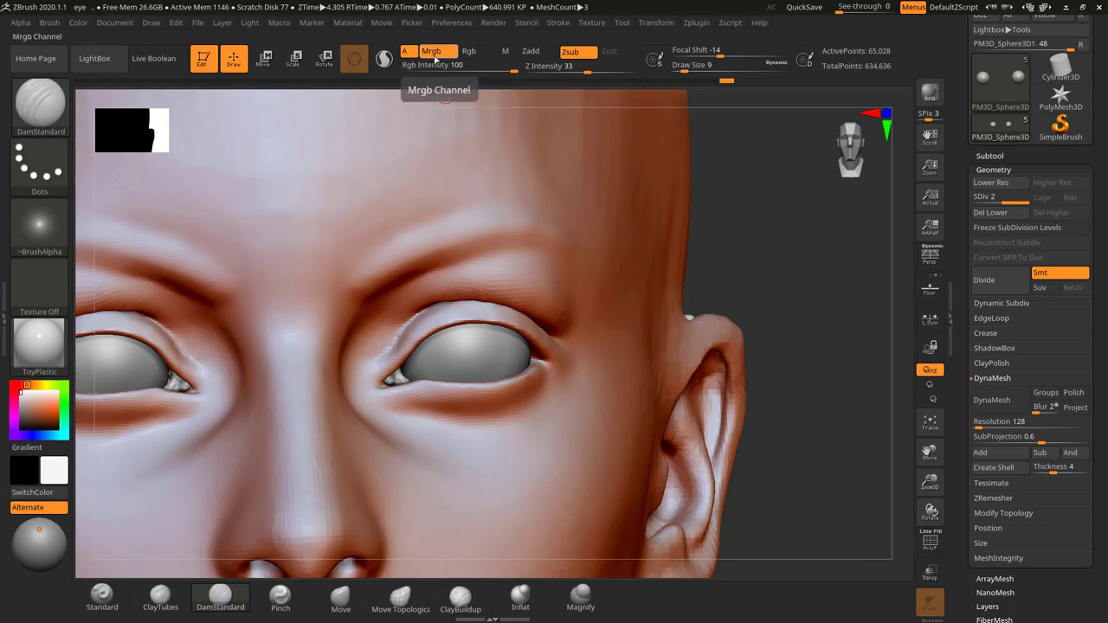
click(78, 22)
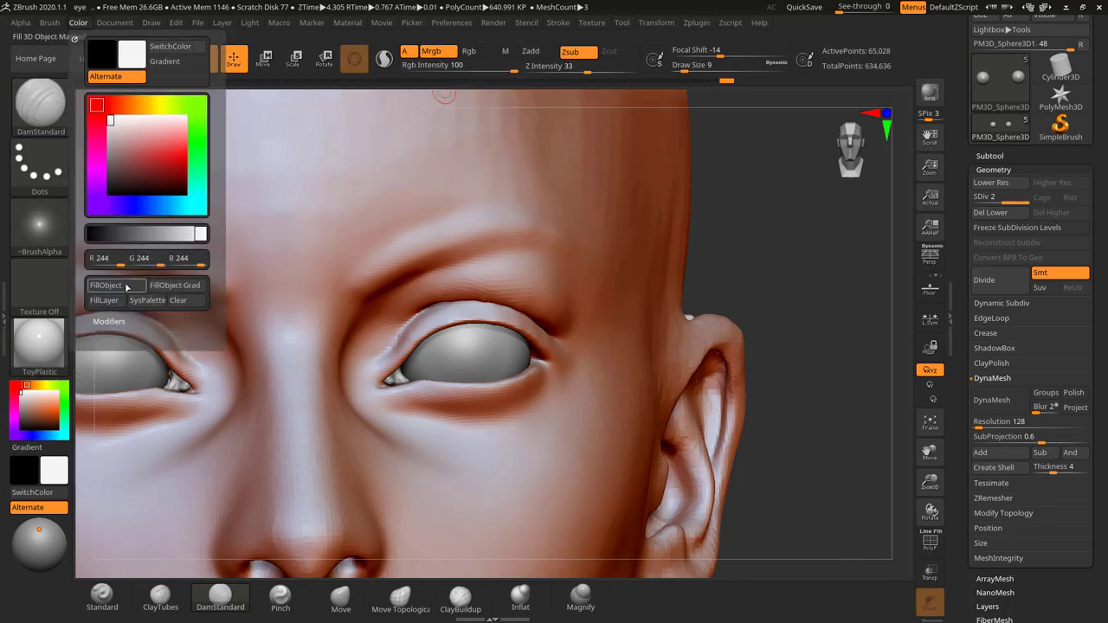
click(123, 289)
Select the tear duct pieces and fill them with a muted red, RGB 143, 79, 84, in the ToyPlastic material
drag(764, 273, 816, 231)
alt+click(340, 384)
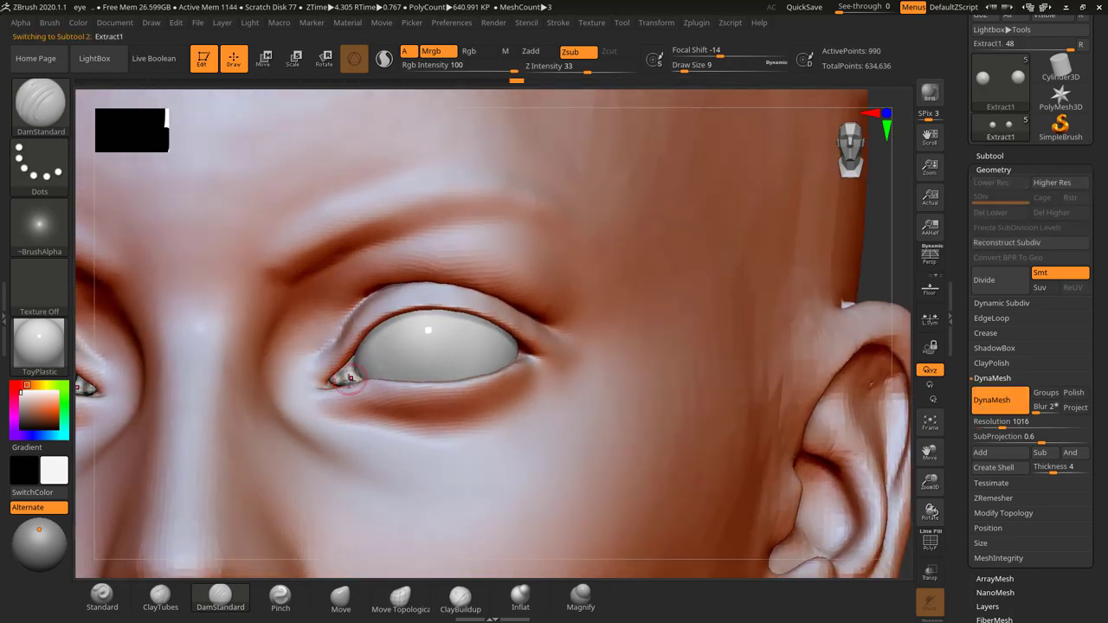
click(14, 394)
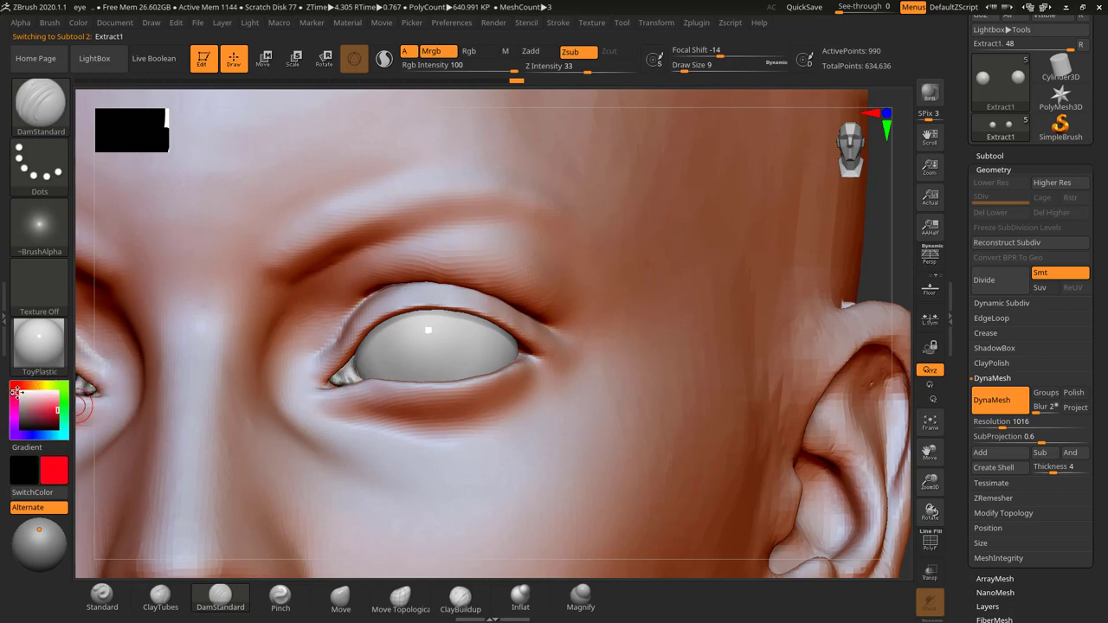
drag(32, 404, 33, 415)
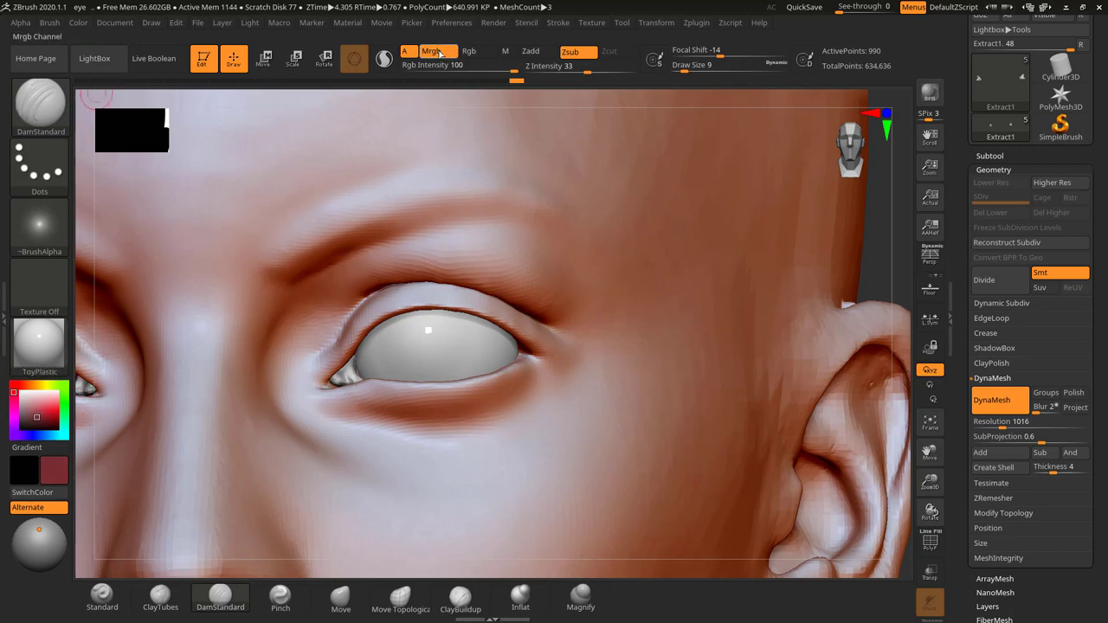
click(52, 25)
mouse_move(78, 24)
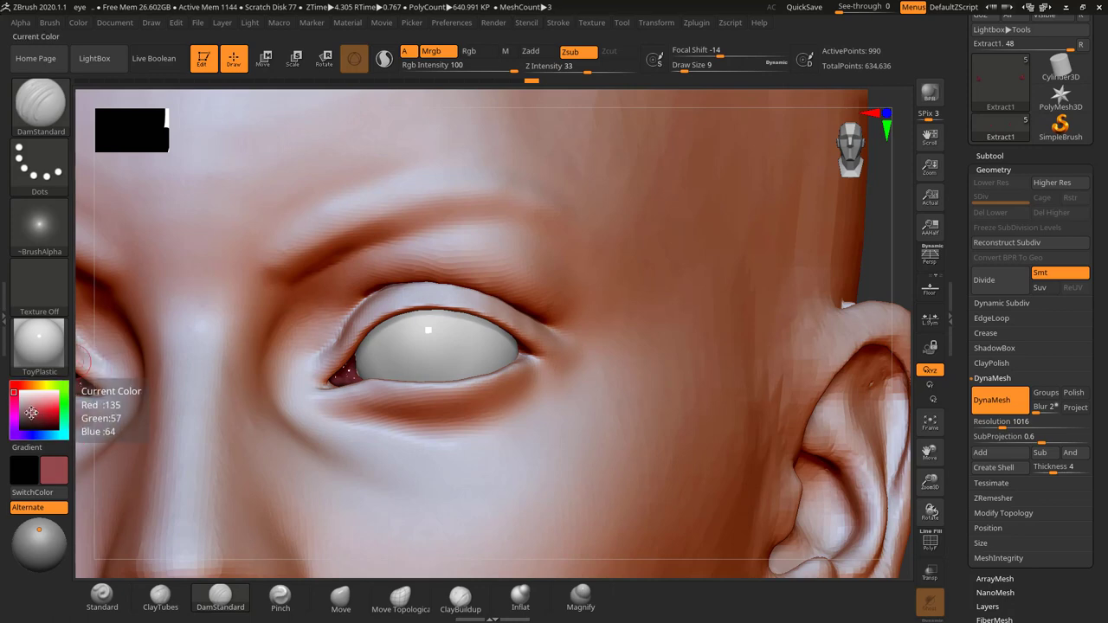
click(78, 23)
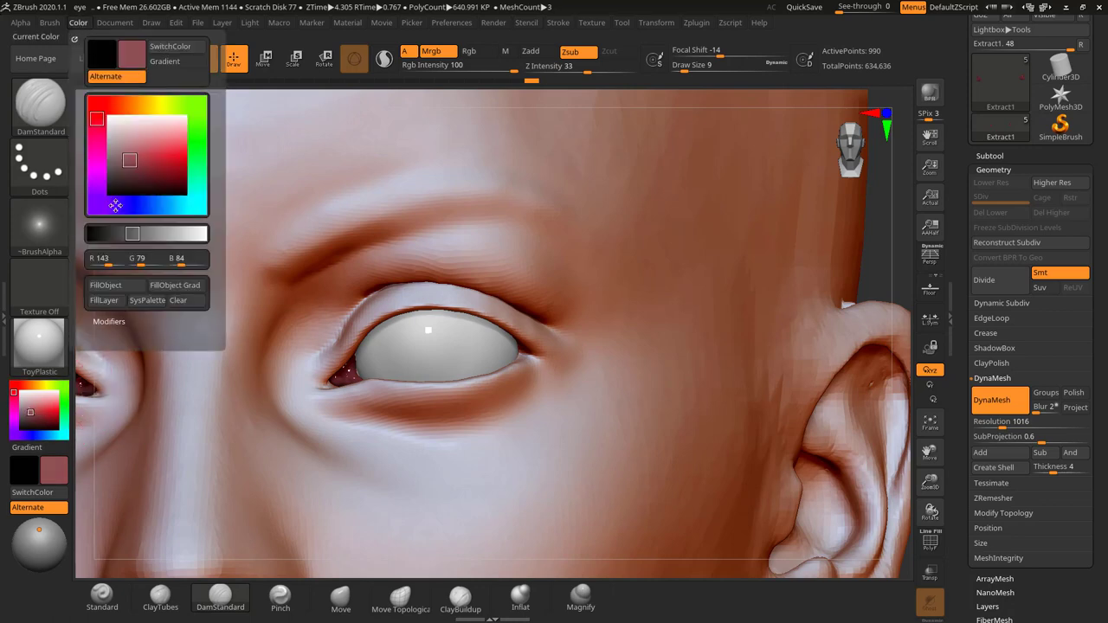
click(120, 287)
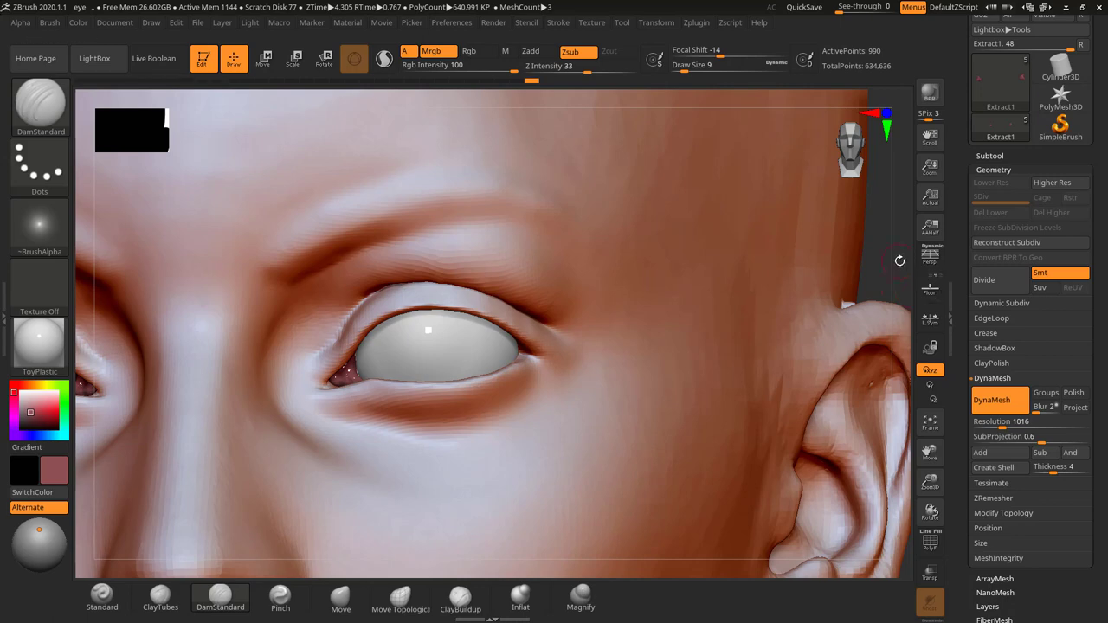
Select the eyeballs and set up the Standard brush to paint dark green using only Rgb at intensity 56
mouse_move(900, 261)
mouse_down()
mouse_move(874, 273)
mouse_move(794, 254)
mouse_move(821, 267)
mouse_move(784, 381)
mouse_move(878, 354)
mouse_move(870, 329)
mouse_move(761, 341)
mouse_up()
alt+click(564, 352)
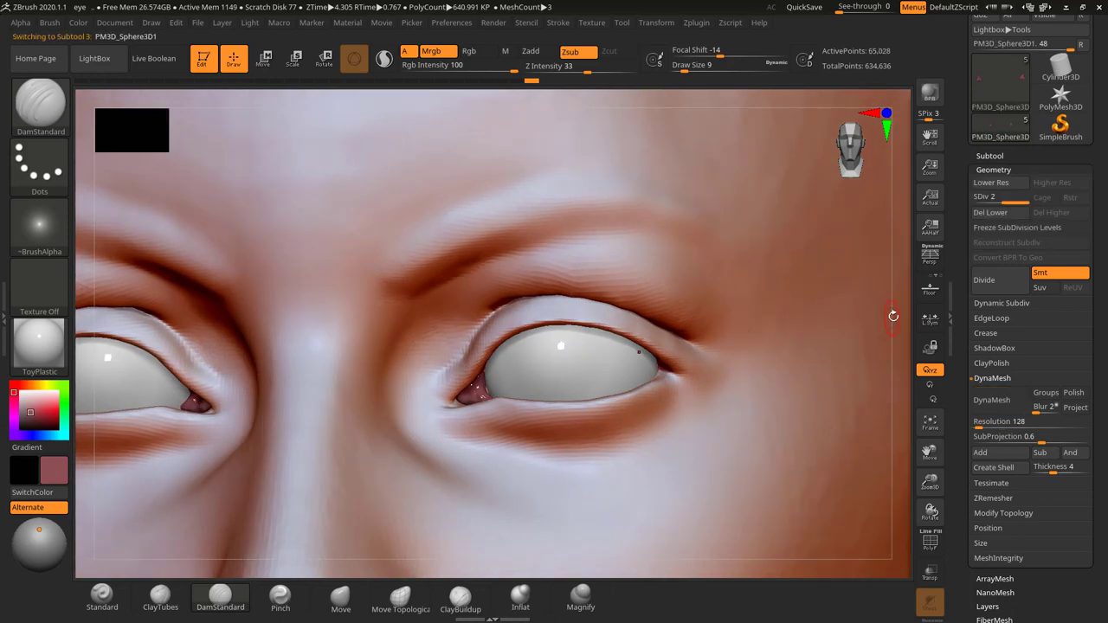
mouse_move(914, 308)
mouse_down()
mouse_move(709, 250)
mouse_move(822, 242)
mouse_move(862, 227)
mouse_move(877, 256)
mouse_up()
click(39, 104)
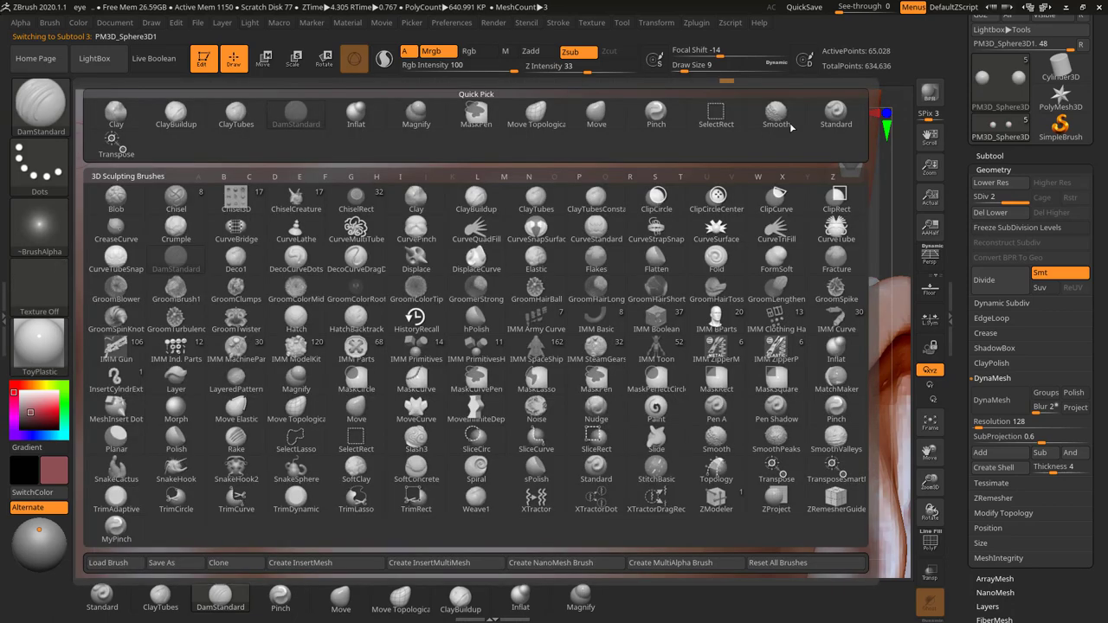
click(836, 114)
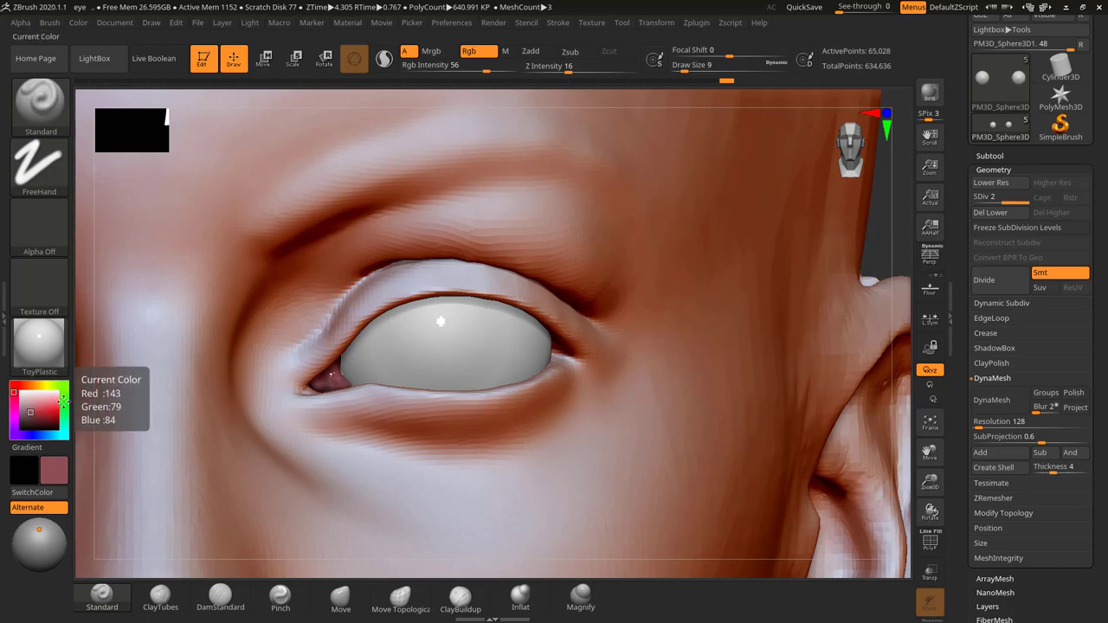
click(63, 400)
drag(39, 421, 30, 419)
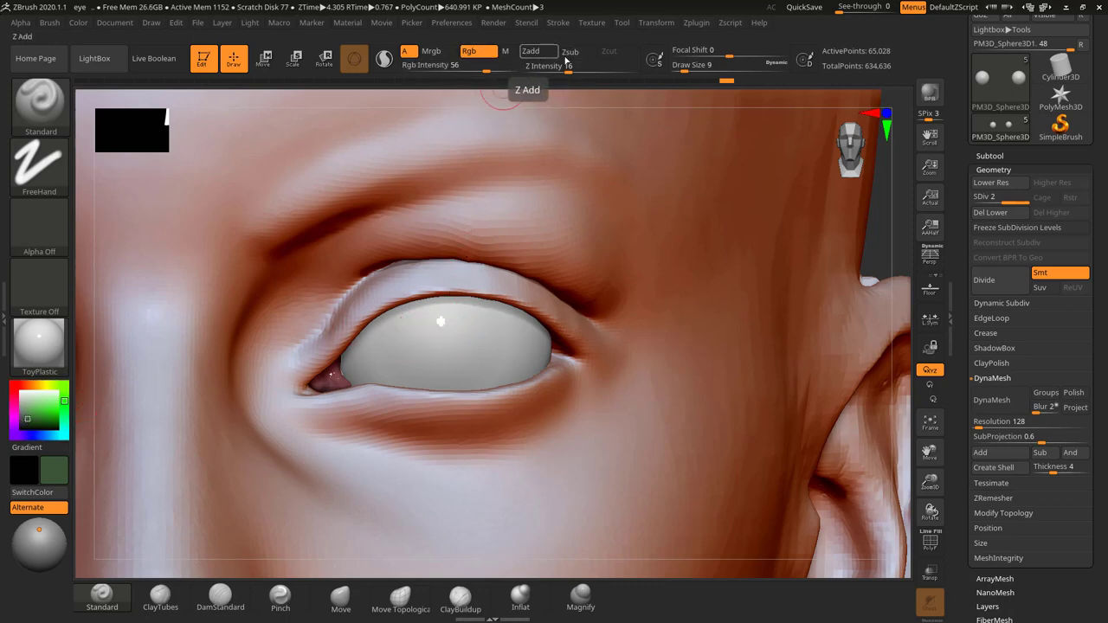
Paint a round dark green iris on the eyeballs at draw size 14
key(s)
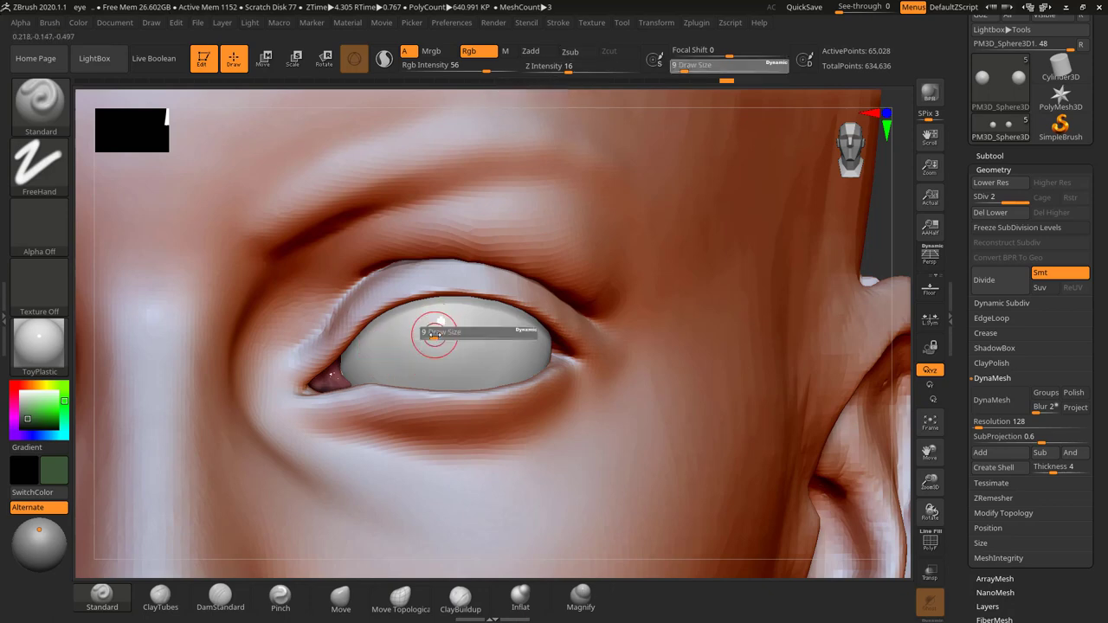
drag(434, 335, 438, 335)
mouse_move(897, 249)
alt+mouse_down()
mouse_move(649, 258)
mouse_move(730, 336)
mouse_move(762, 394)
alt+mouse_up()
mouse_move(447, 329)
mouse_down()
mouse_move(461, 317)
mouse_move(433, 358)
mouse_move(500, 344)
mouse_move(450, 290)
mouse_move(394, 335)
mouse_move(458, 381)
mouse_move(512, 309)
mouse_move(409, 299)
mouse_move(450, 377)
mouse_move(520, 307)
mouse_move(467, 330)
mouse_up()
key(s)
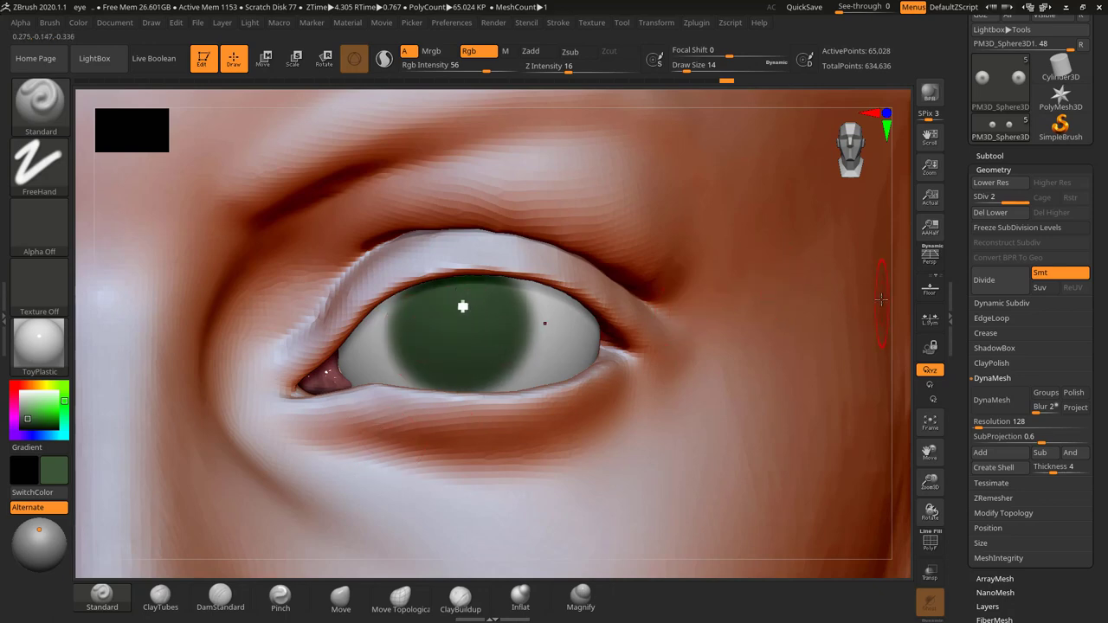
drag(902, 268, 903, 296)
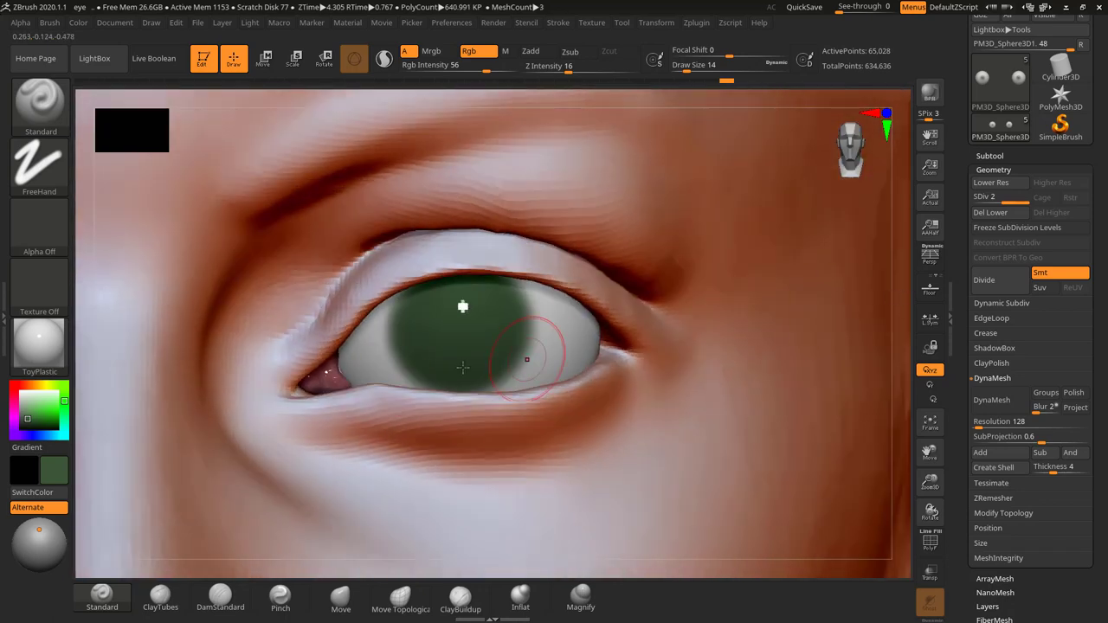
Paint a black pupil in the centre of each green iris at draw size 8
click(19, 428)
key(s)
click(453, 322)
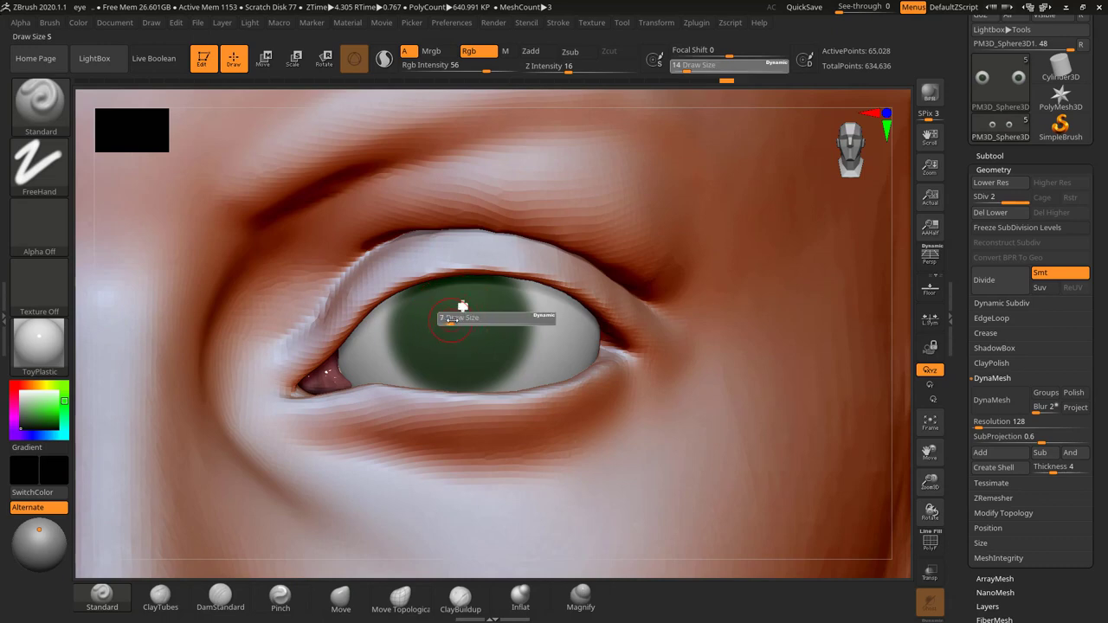
drag(454, 332, 443, 329)
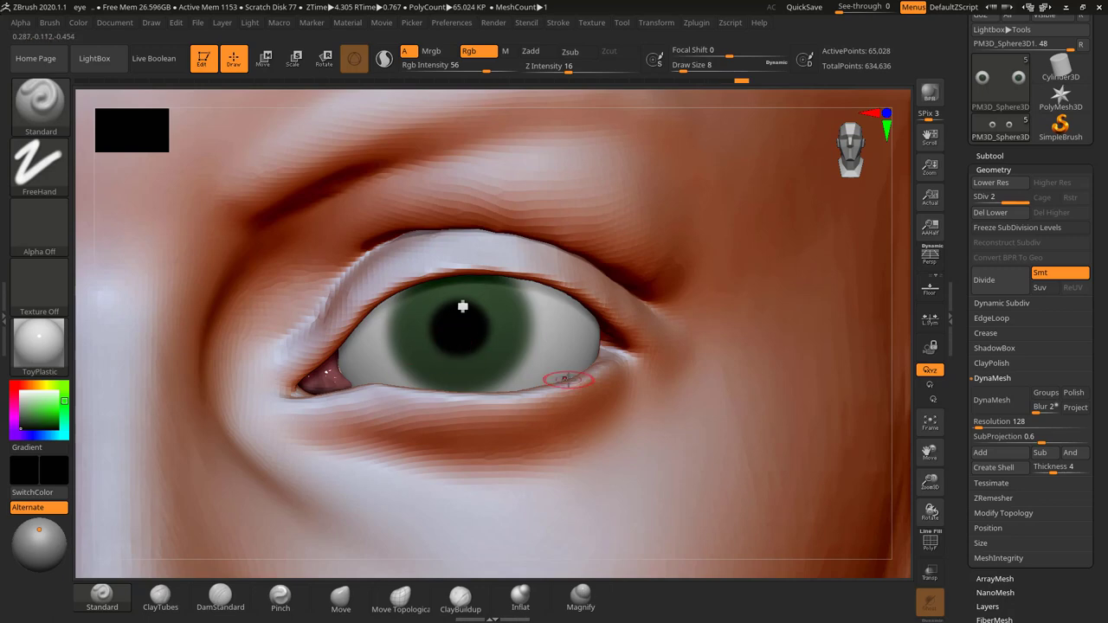
right_drag(855, 298, 544, 322)
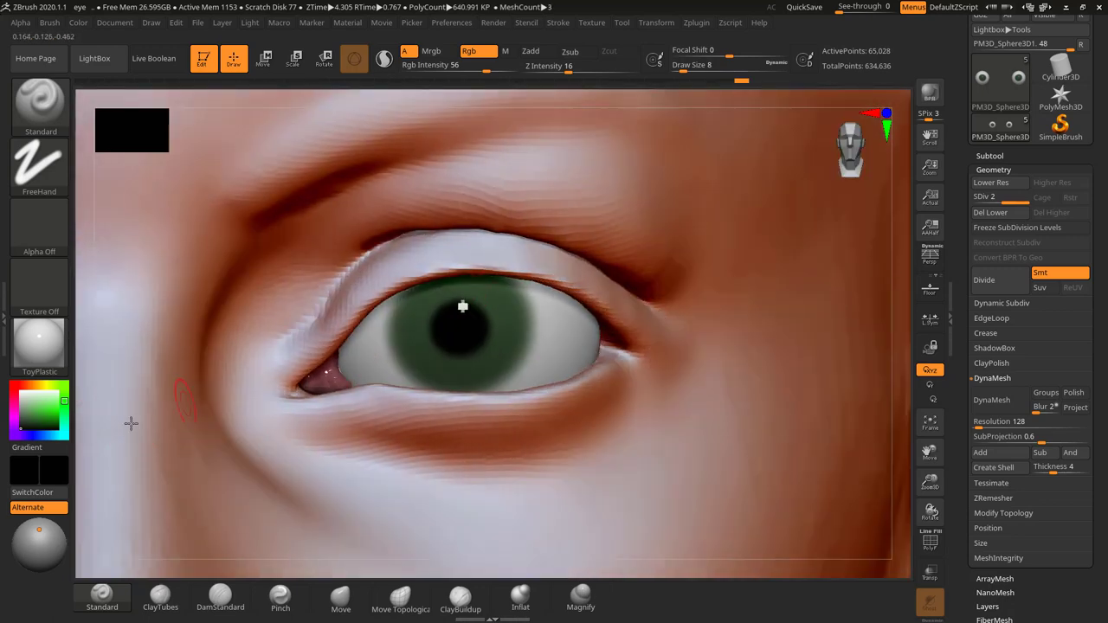
Paint a lighter teal ring around the pupil within the iris at draw size 10
click(23, 419)
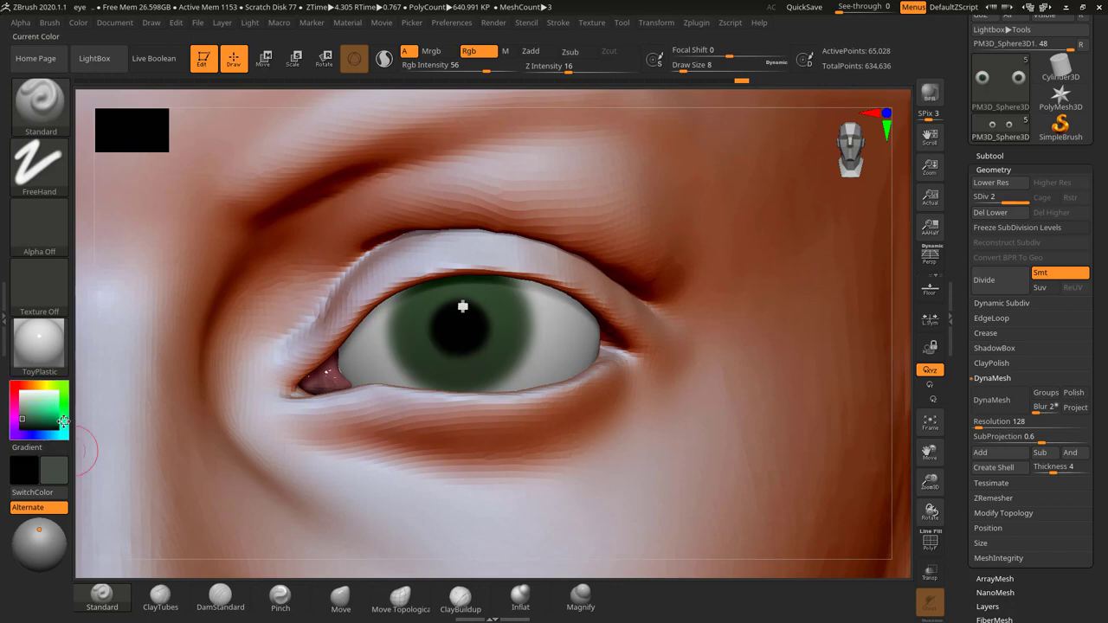
drag(31, 419, 30, 410)
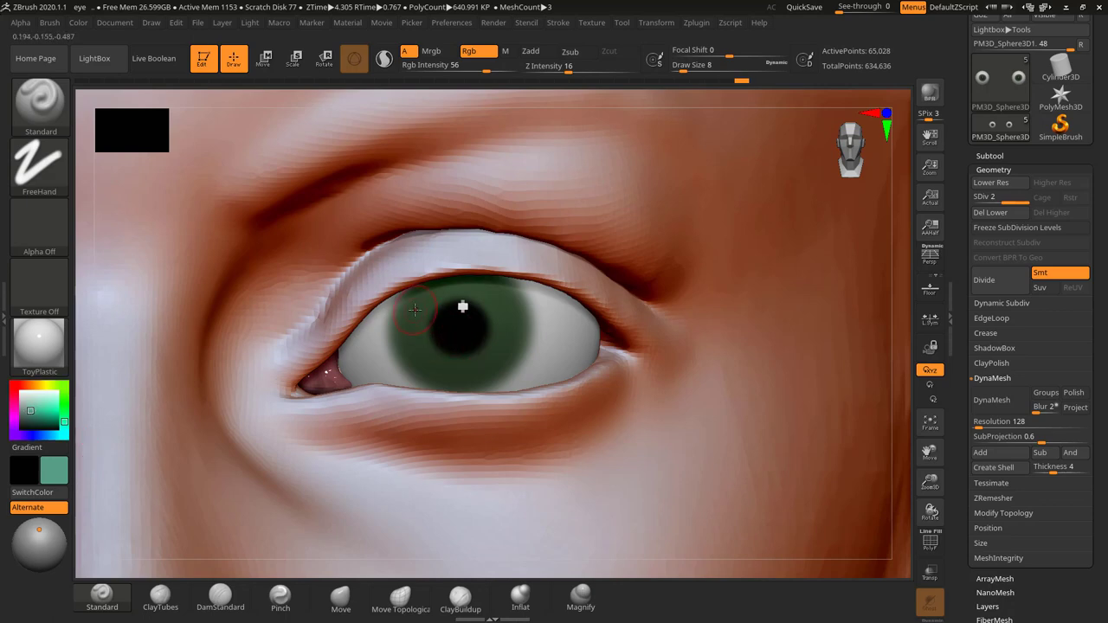
key(s)
mouse_move(417, 311)
mouse_down()
mouse_move(431, 357)
mouse_move(472, 367)
mouse_up()
key(s)
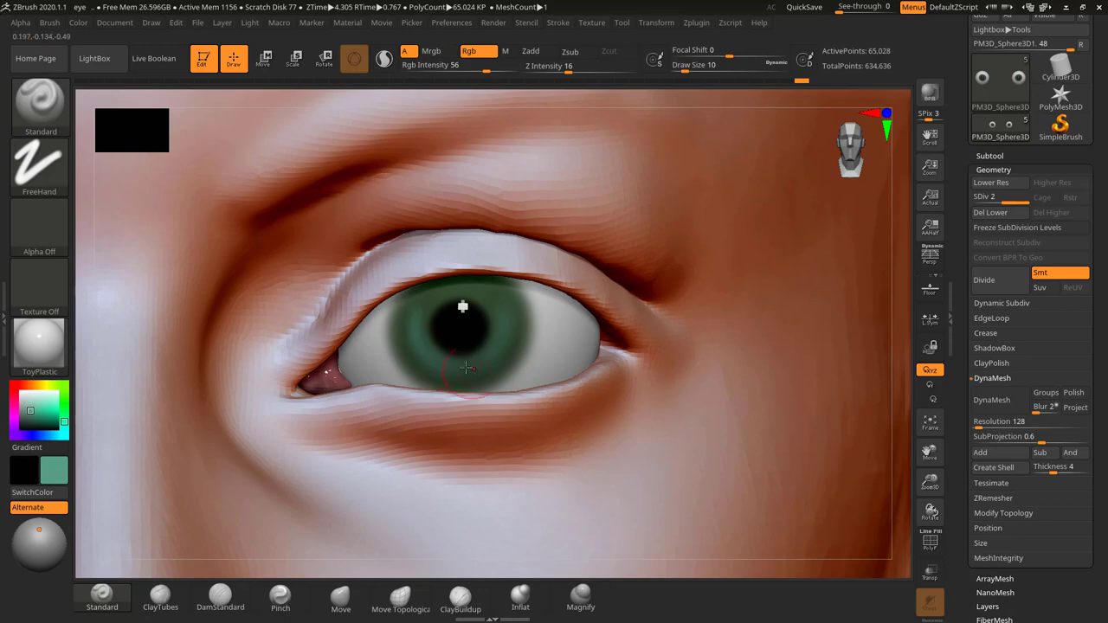
drag(418, 324, 431, 302)
drag(445, 376, 416, 344)
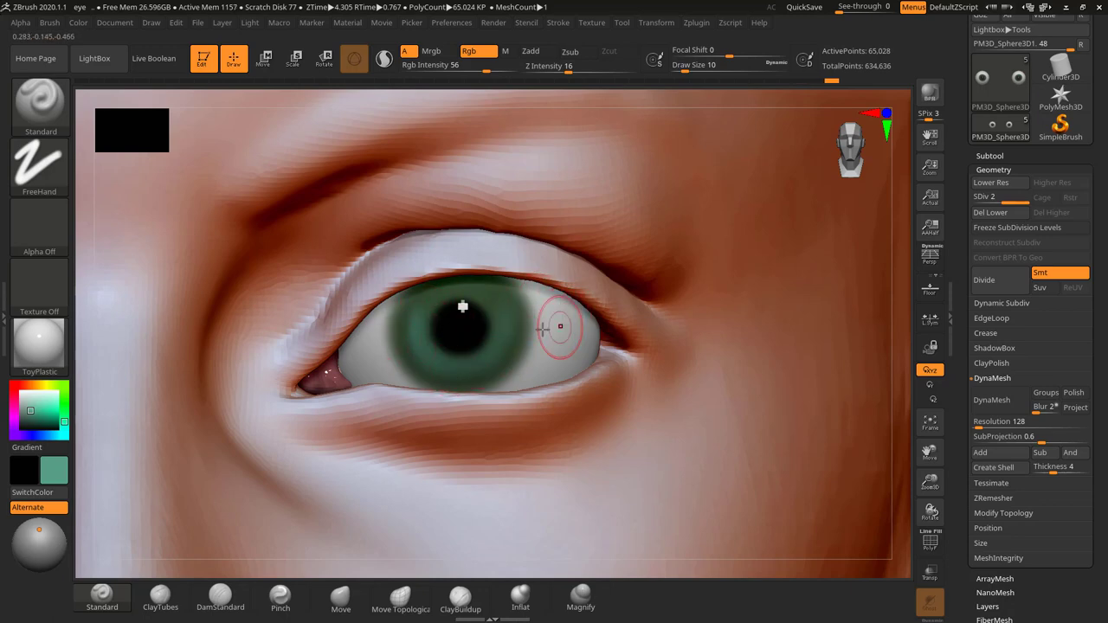
Pick a near-black green and shade the upper part of the iris beneath the eyelid at draw size 16
click(65, 401)
mouse_move(49, 409)
mouse_down()
mouse_move(26, 416)
mouse_move(28, 427)
mouse_up()
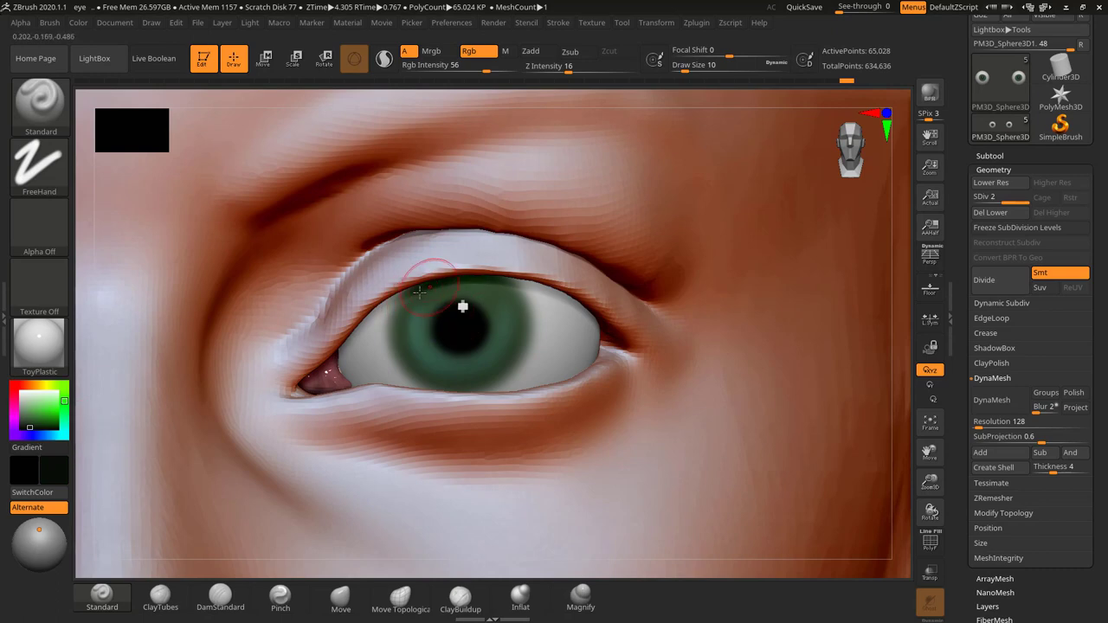
key(s)
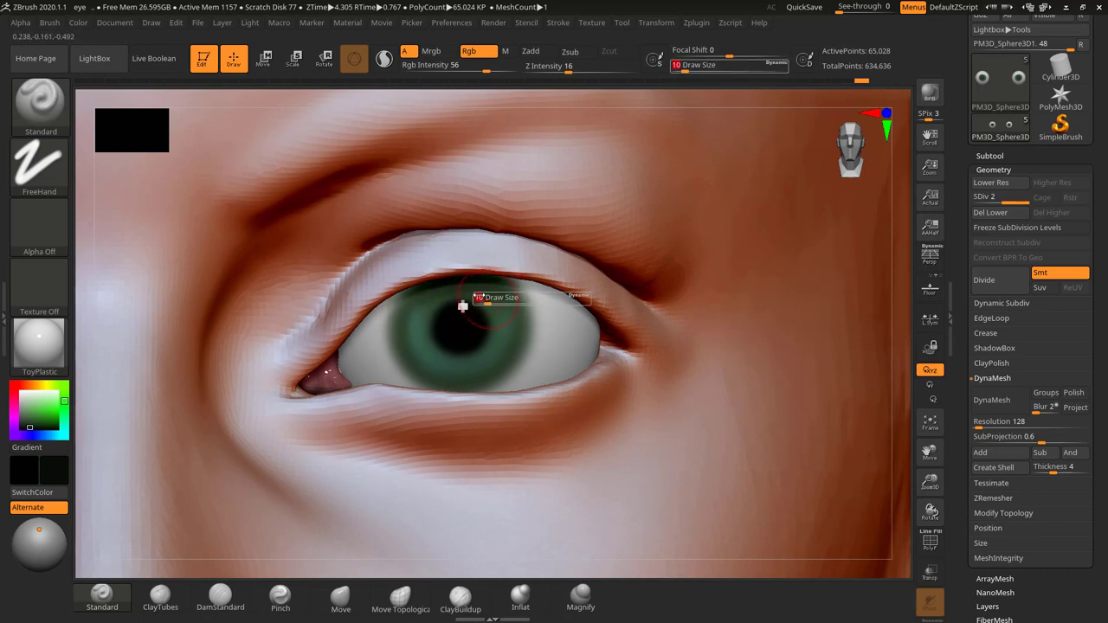
key(s)
drag(475, 294, 479, 293)
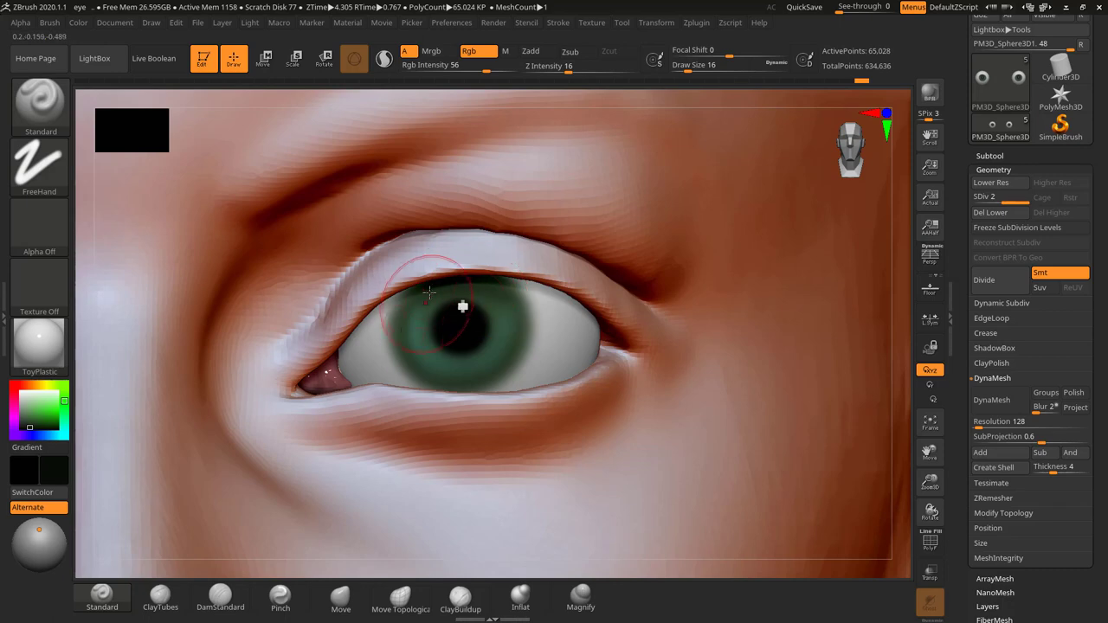
Darken the outer rim of the iris with the near-black green at draw sizes 6 and 10
key(s)
drag(414, 308, 405, 308)
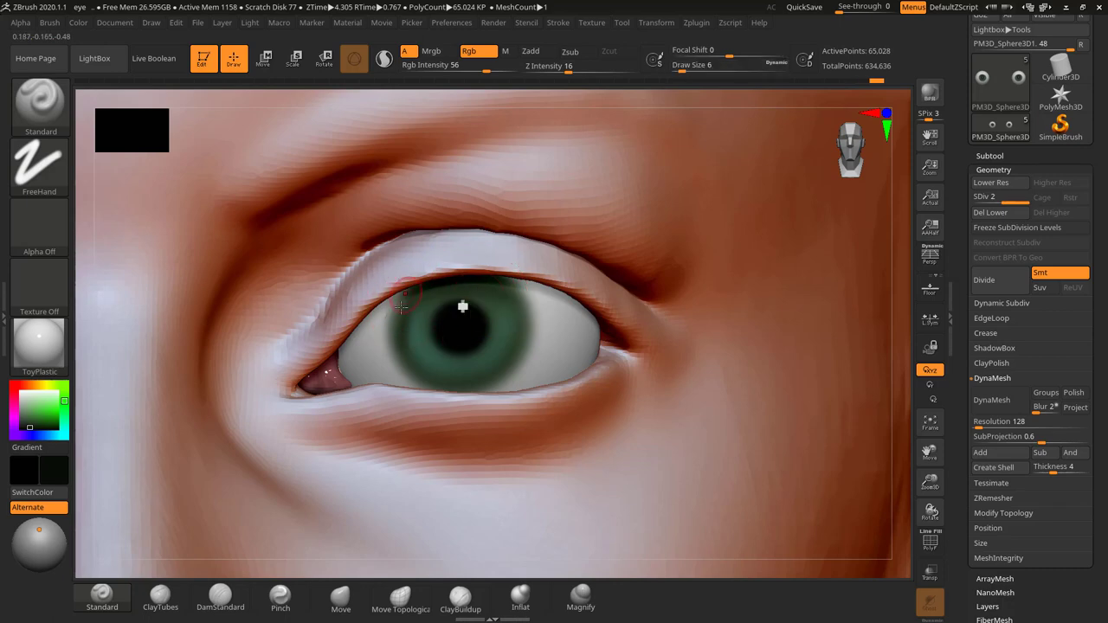
drag(404, 336, 452, 381)
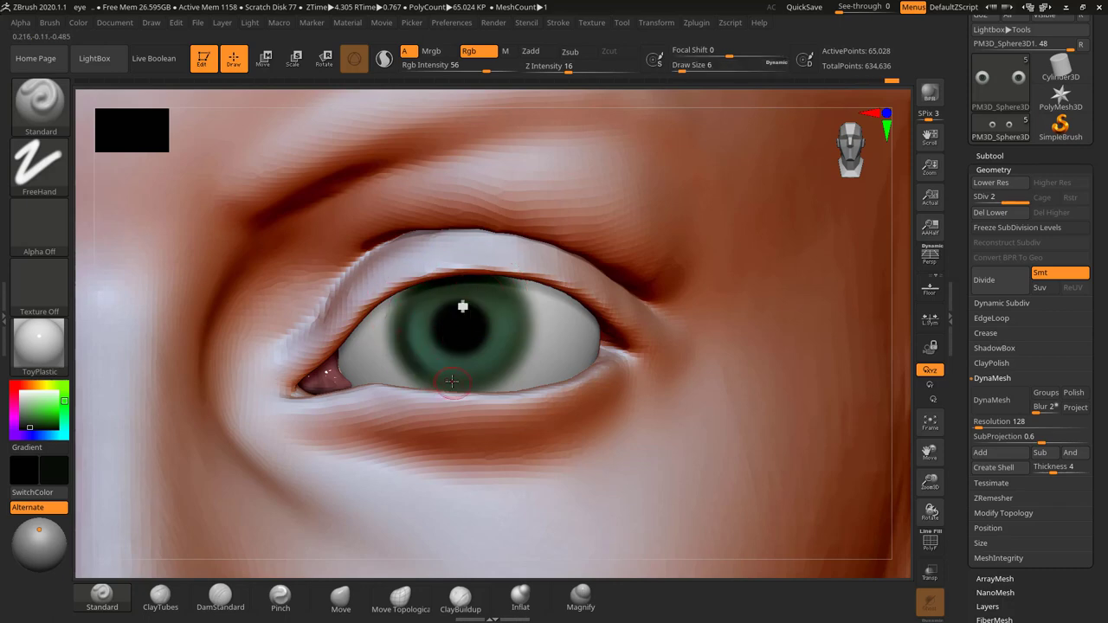
drag(404, 331, 488, 375)
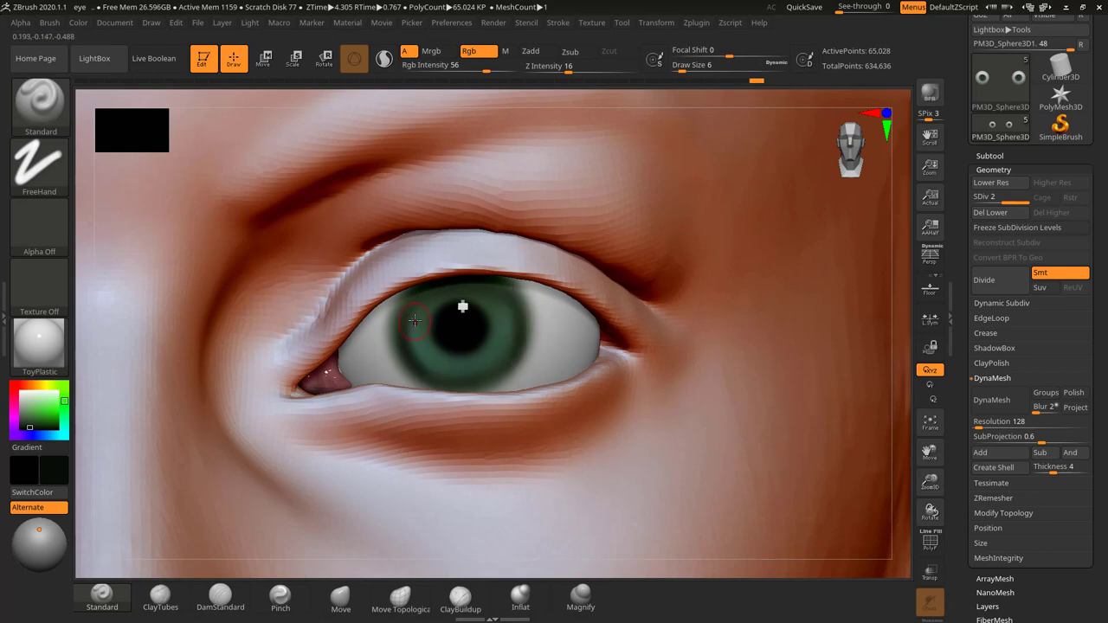
key(s)
drag(413, 318, 417, 317)
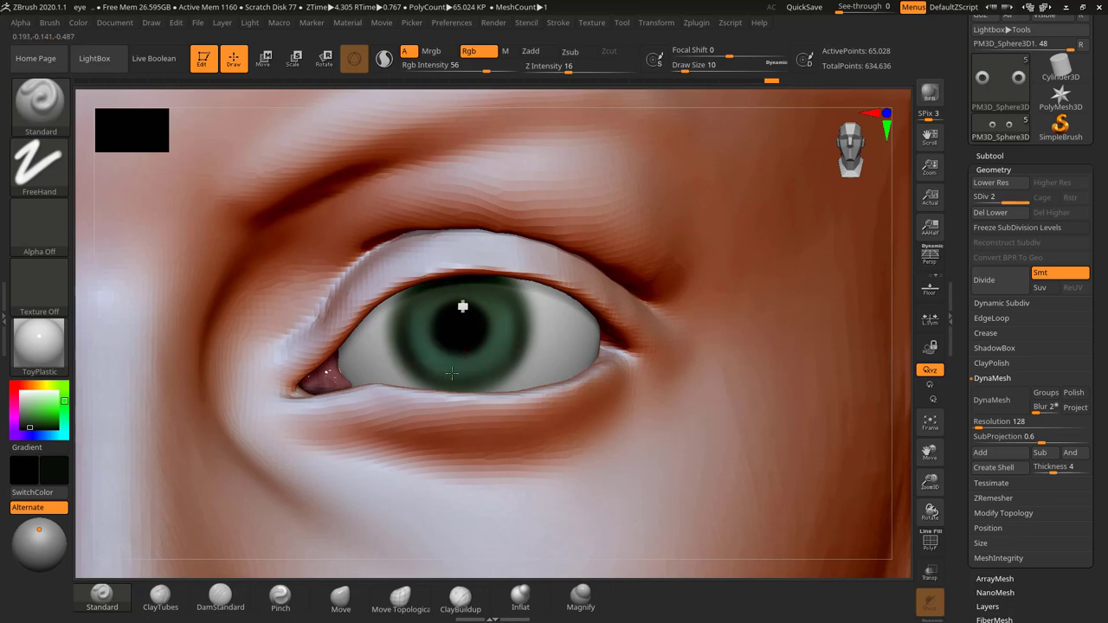
Try thin dark lines in the lower iris at draw size 1, and undo them
key(s)
click(421, 356)
key(s)
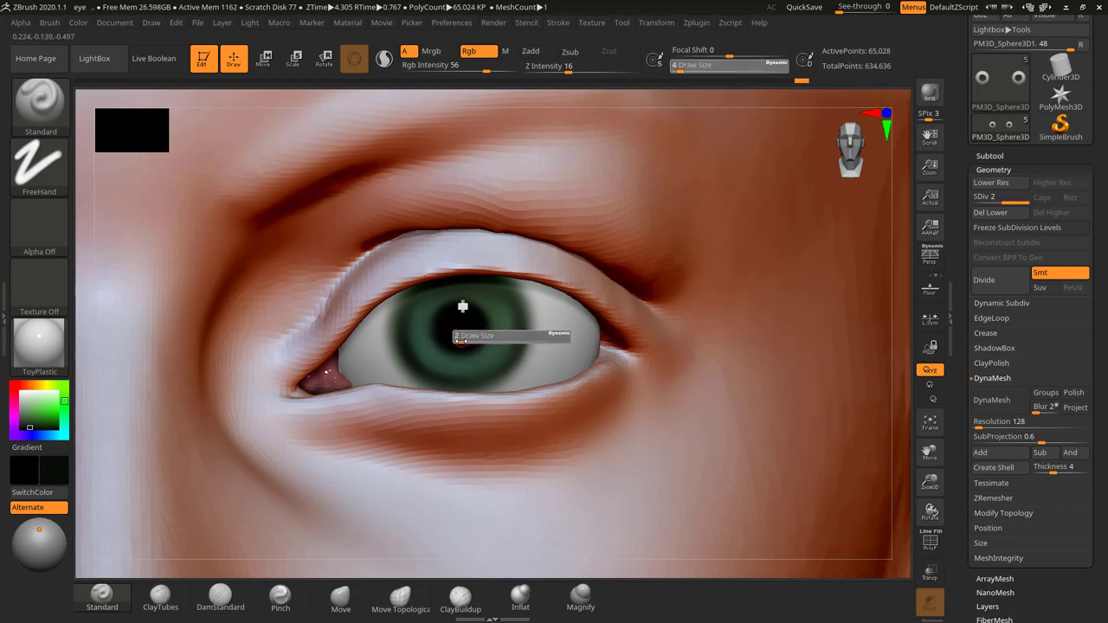
key(s)
click(454, 352)
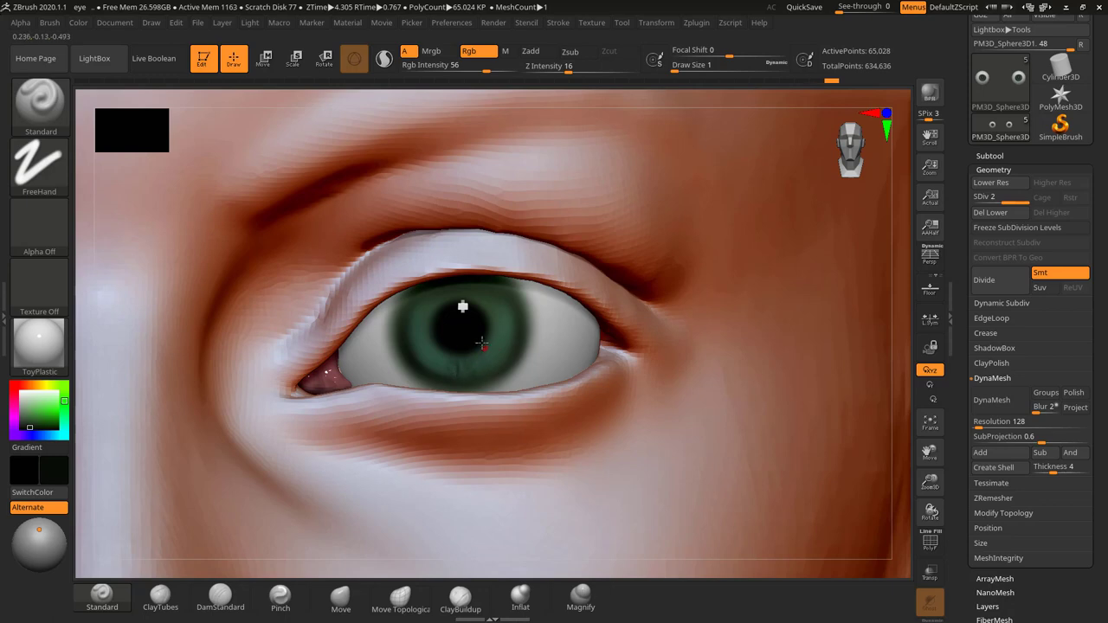
key(ctrl)
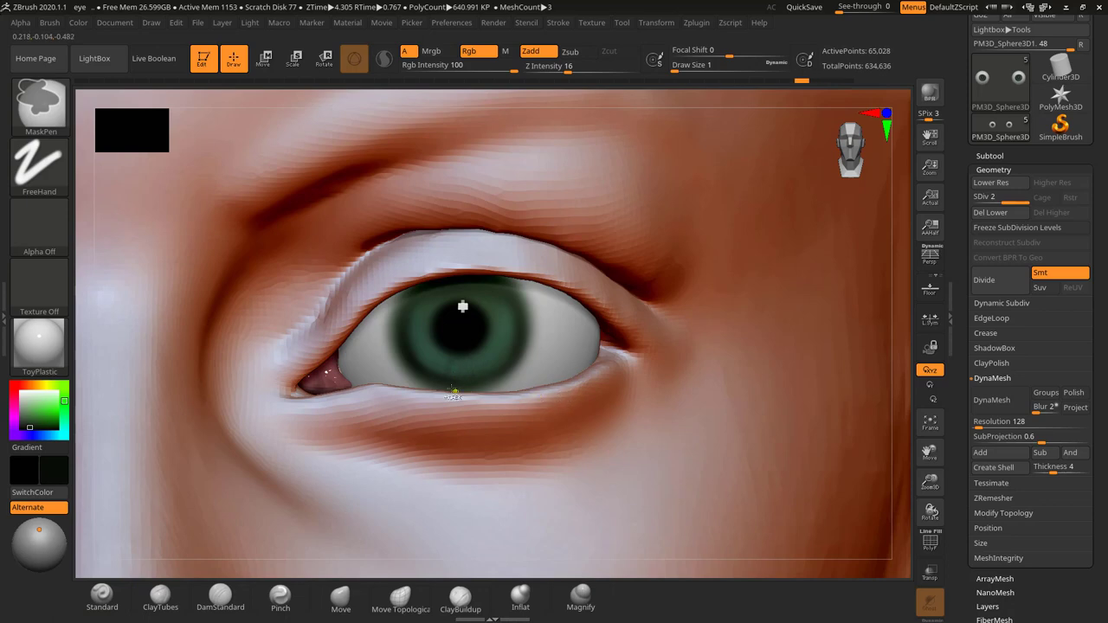
key(ctrl)
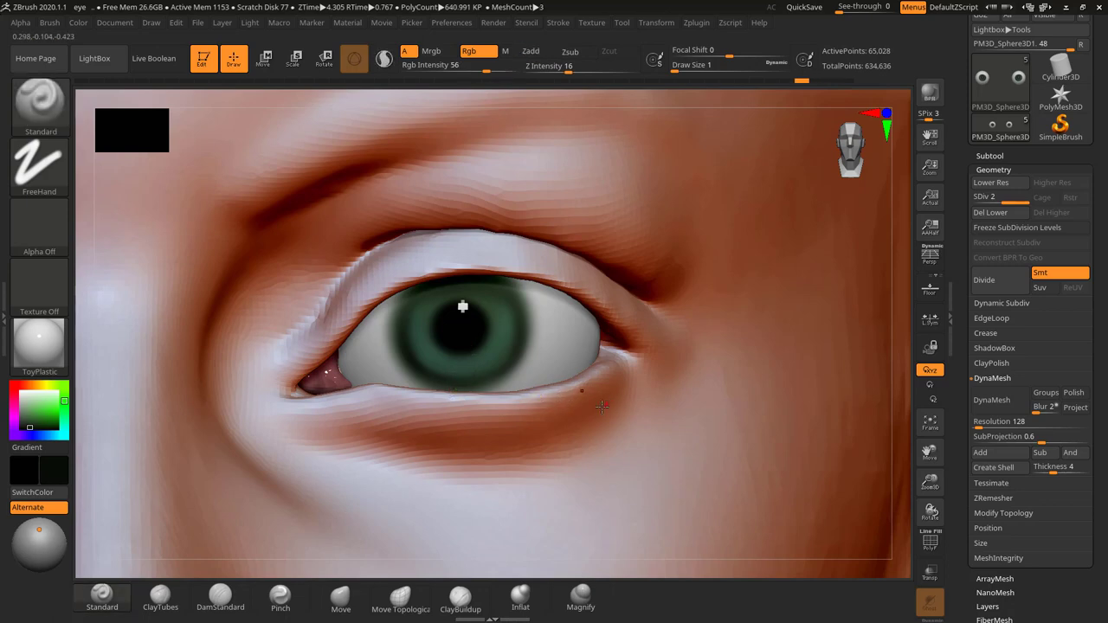
key(ctrl)
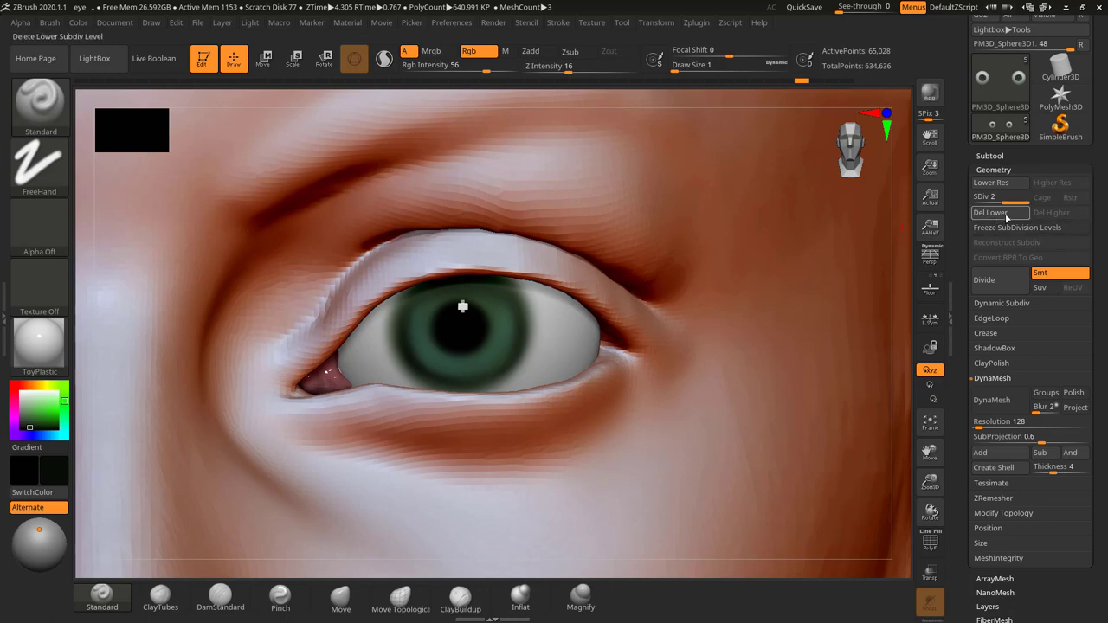
Divide the eyeballs to subdivision level 3 and paint dark radial streaks and shading into the iris at draw sizes 2 and 6
click(991, 295)
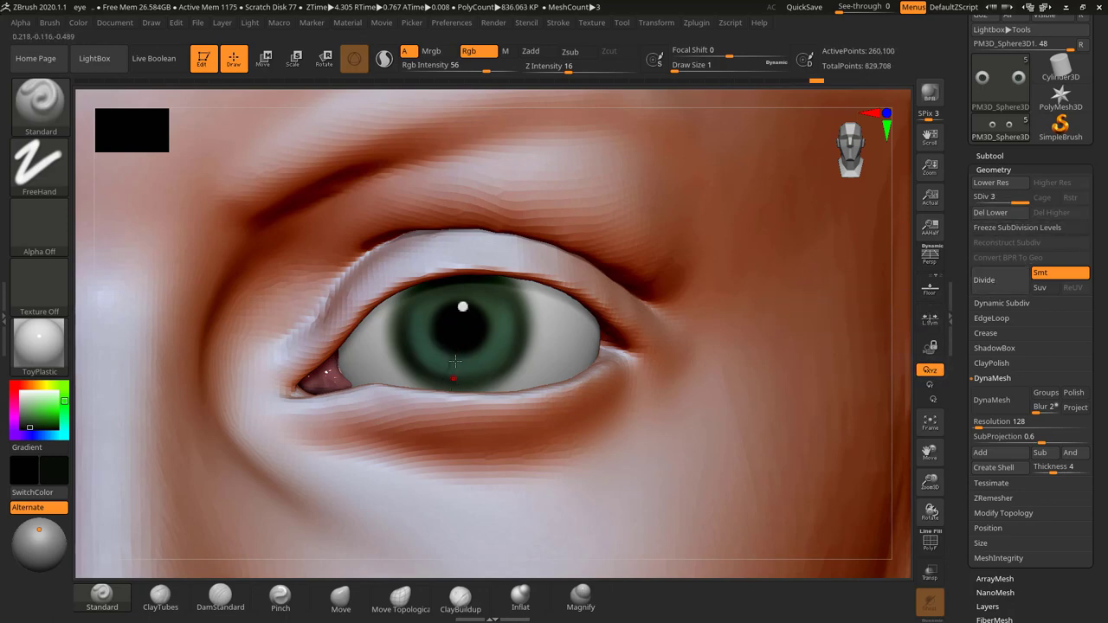
key(s)
click(496, 339)
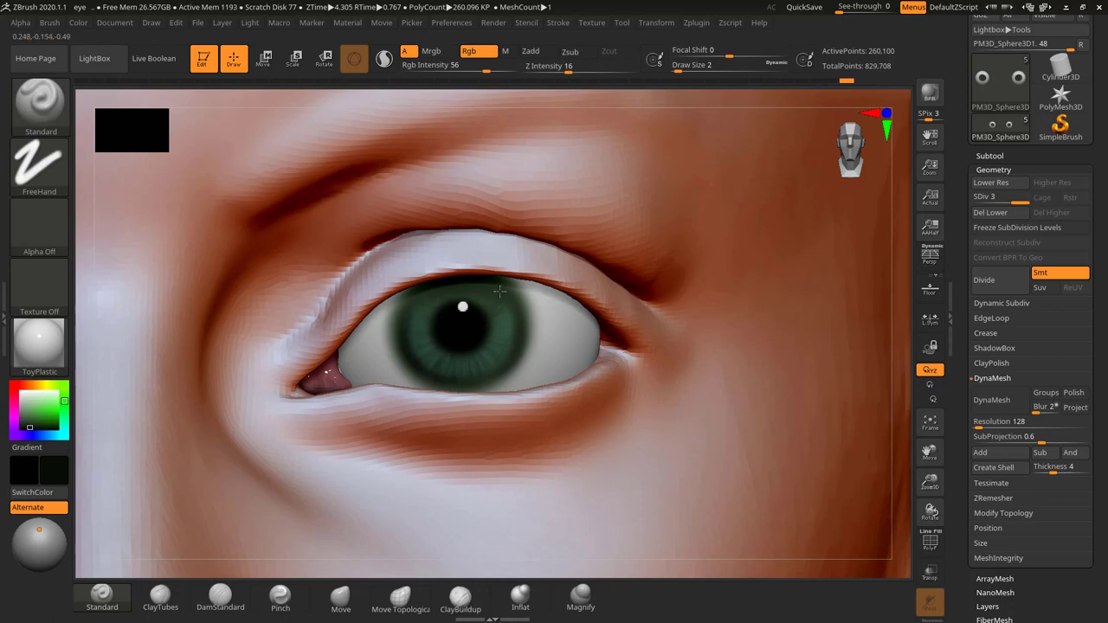
key(s)
click(413, 308)
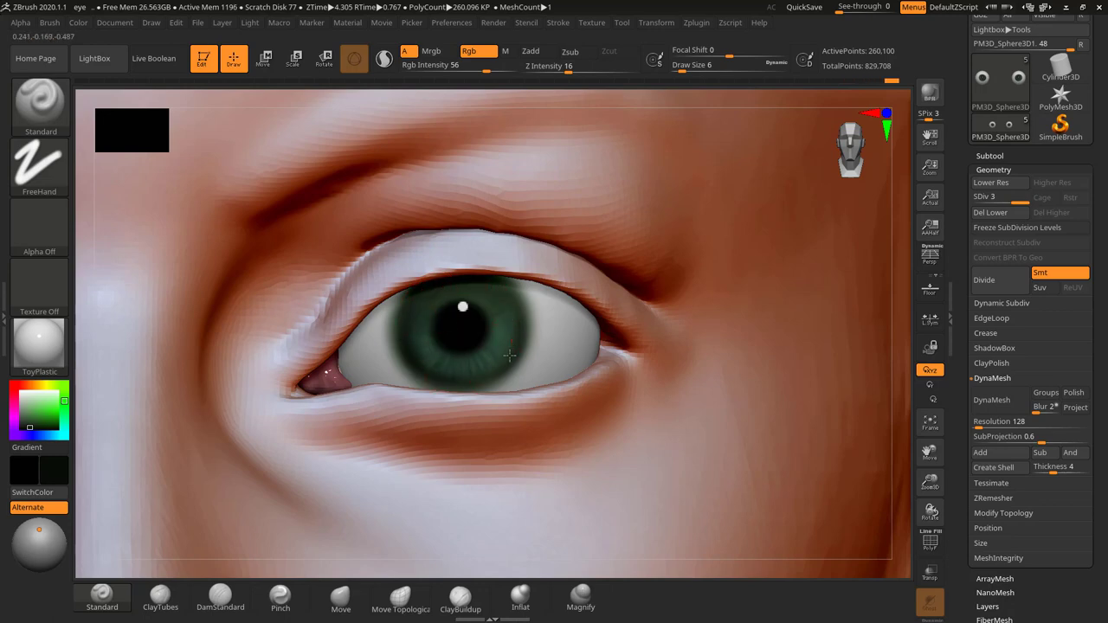
Undo the most recent iris strokes, redo some of them, and set the draw size to 5
key(ctrl+z)
key(ctrl+z)
key(ctrl+z)
key(ctrl+z)
key(ctrl+z)
key(ctrl+z)
key(ctrl+z)
key(ctrl+shift+z)
key(ctrl+shift+z)
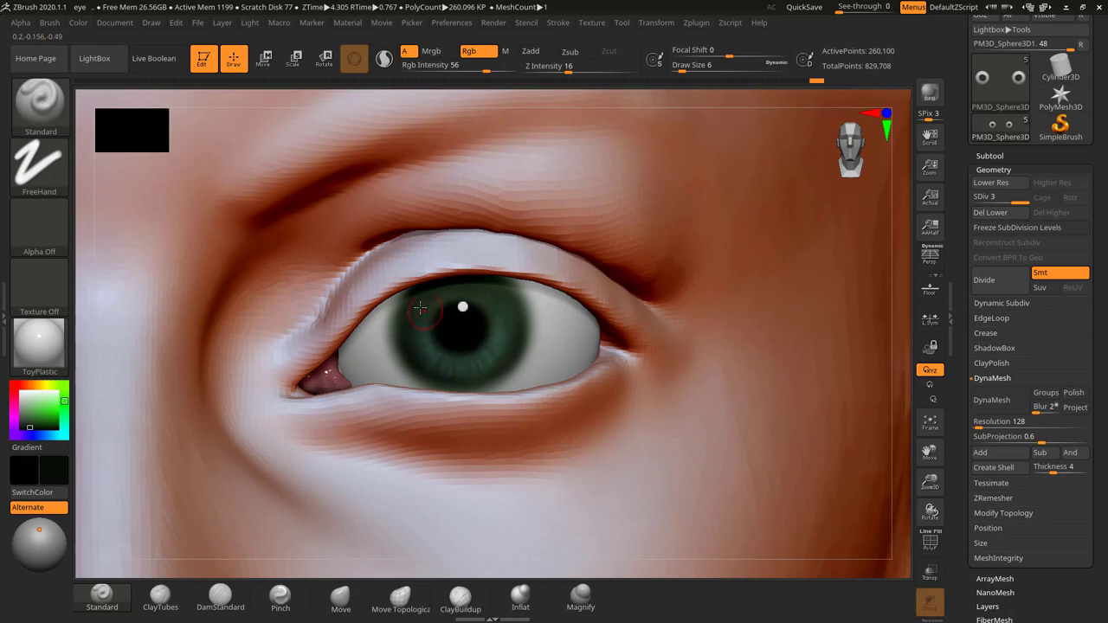
key(ctrl+shift+z)
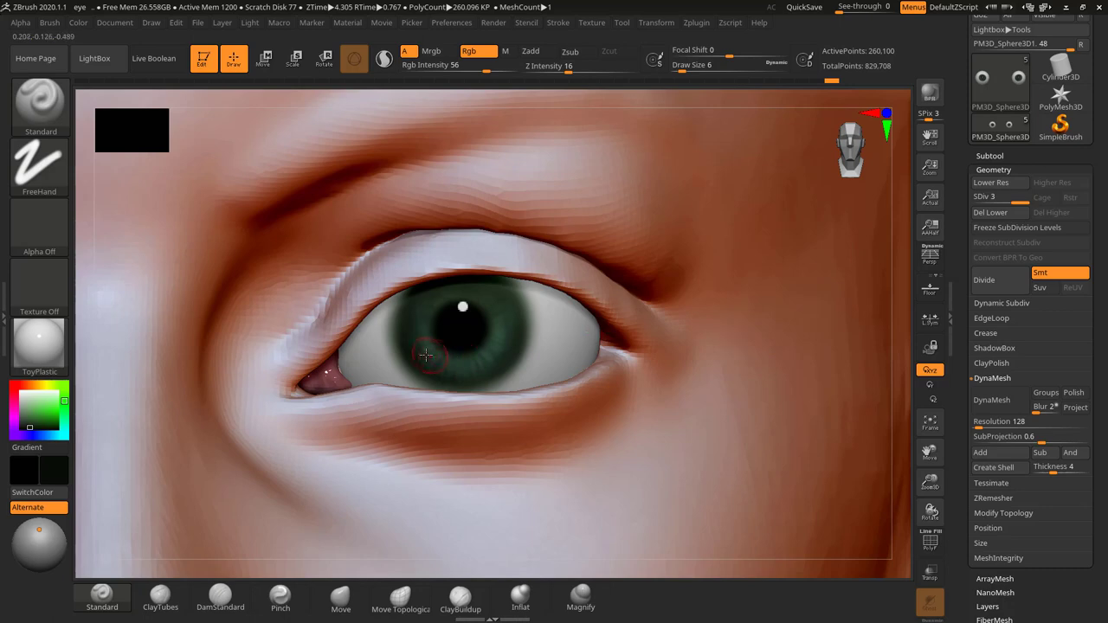
key(s)
click(404, 298)
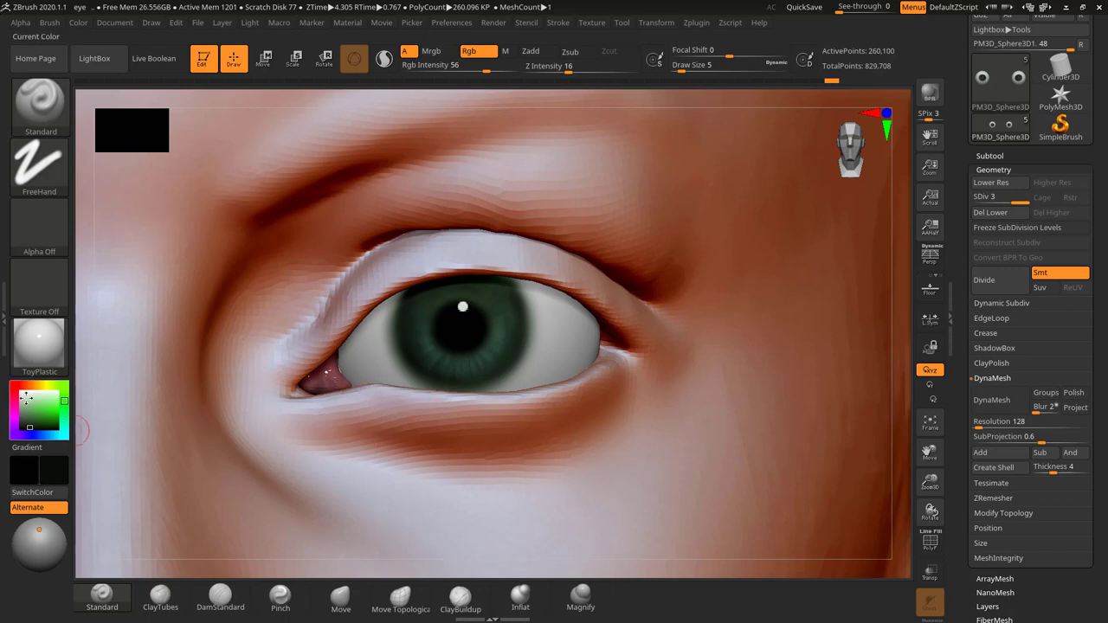
Pick a muted red and tint the inner corner of the eyeball's white
click(15, 390)
click(23, 412)
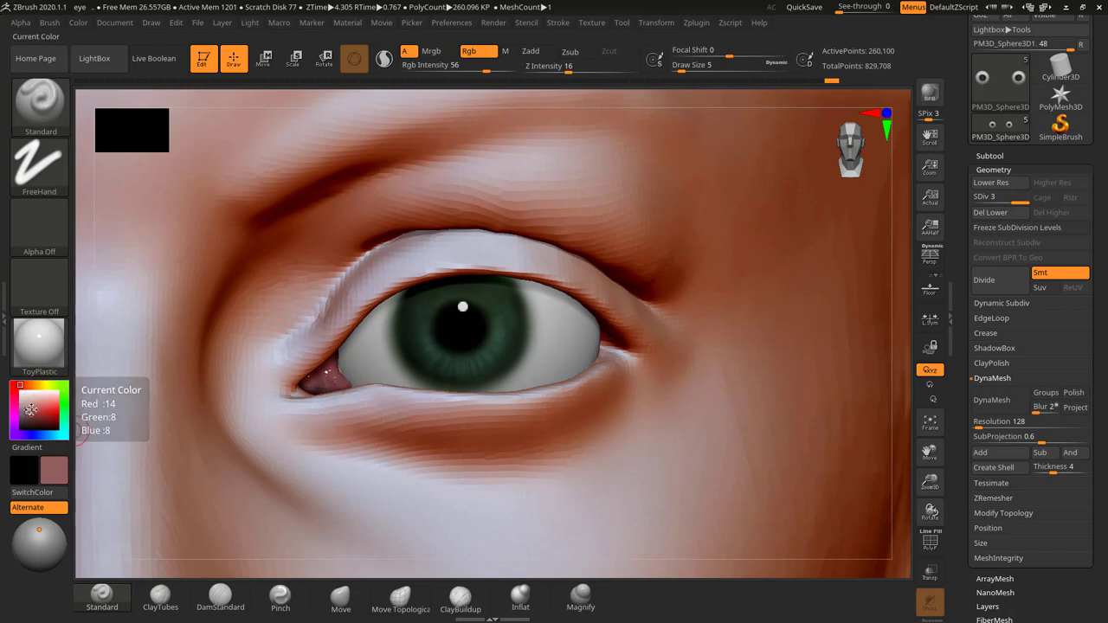
click(26, 414)
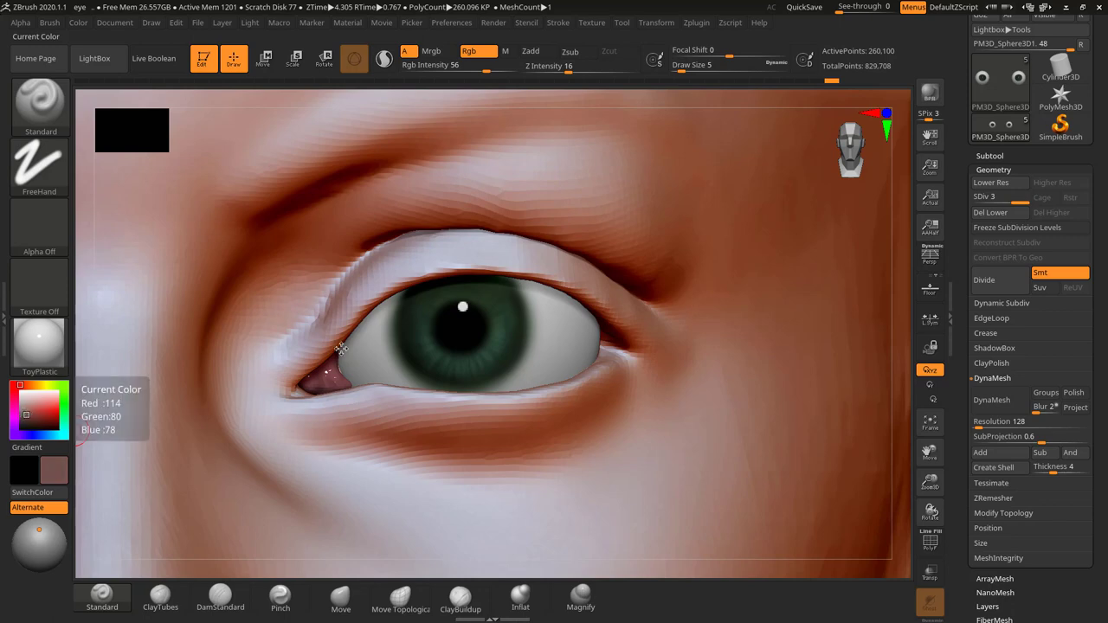
key(s)
drag(344, 361, 350, 381)
key(s)
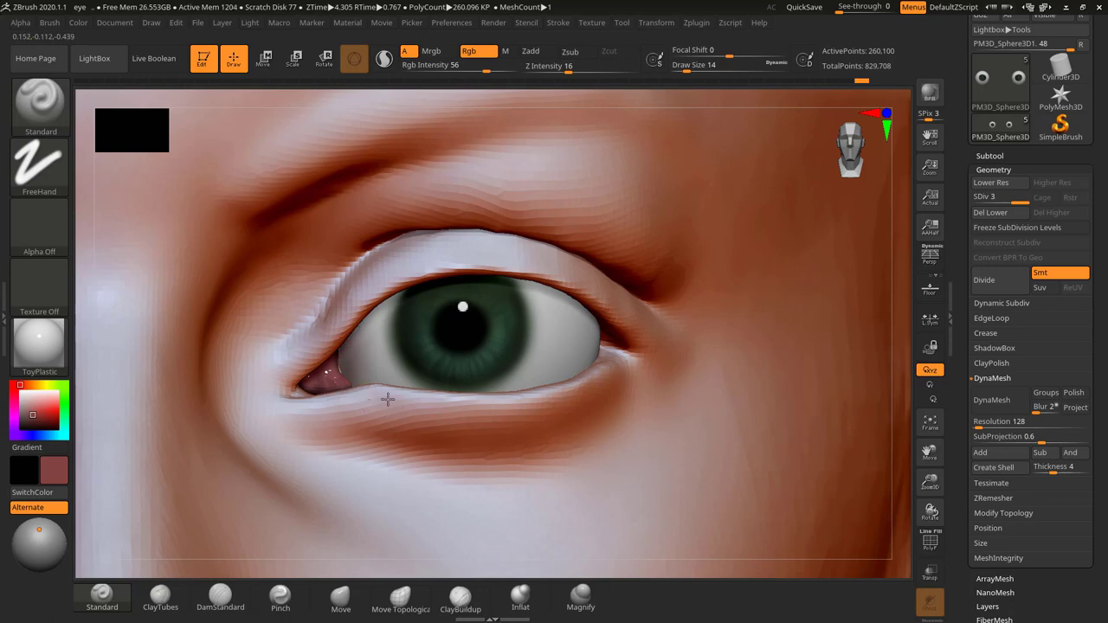
Tint the outer corner and lower edge of the eyeball's white with the muted red at draw size 14
drag(387, 399, 364, 400)
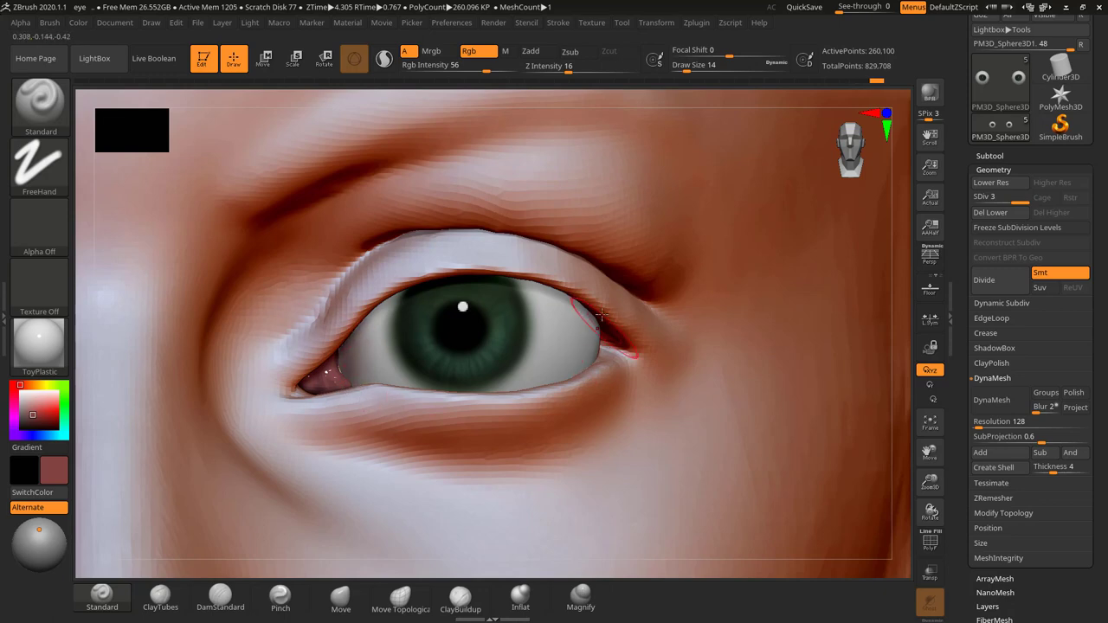
drag(592, 333, 579, 368)
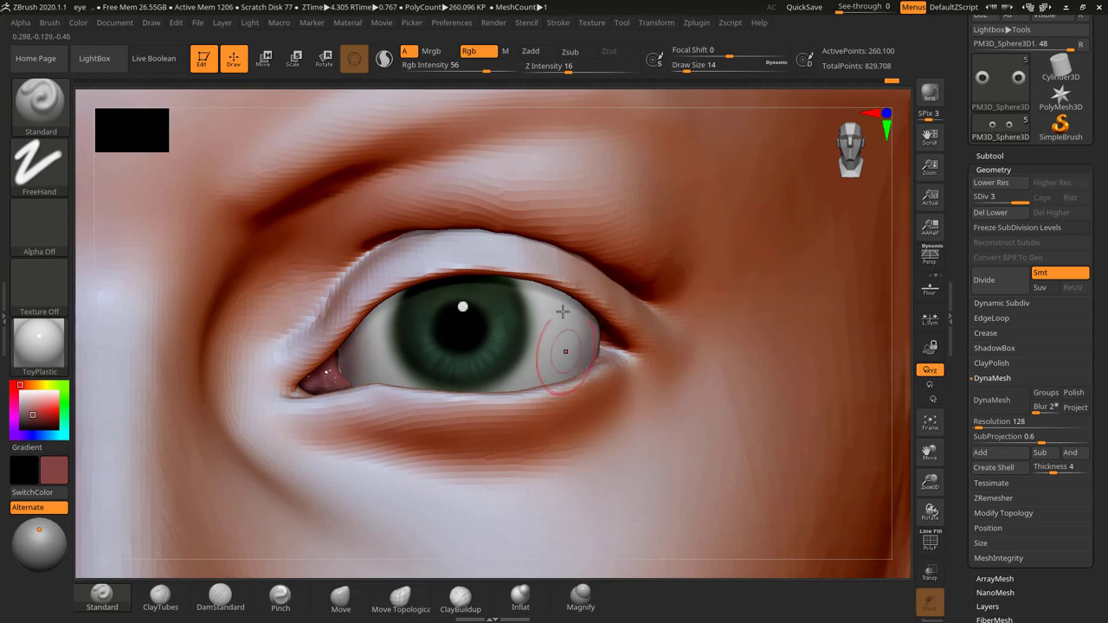
drag(893, 325, 799, 314)
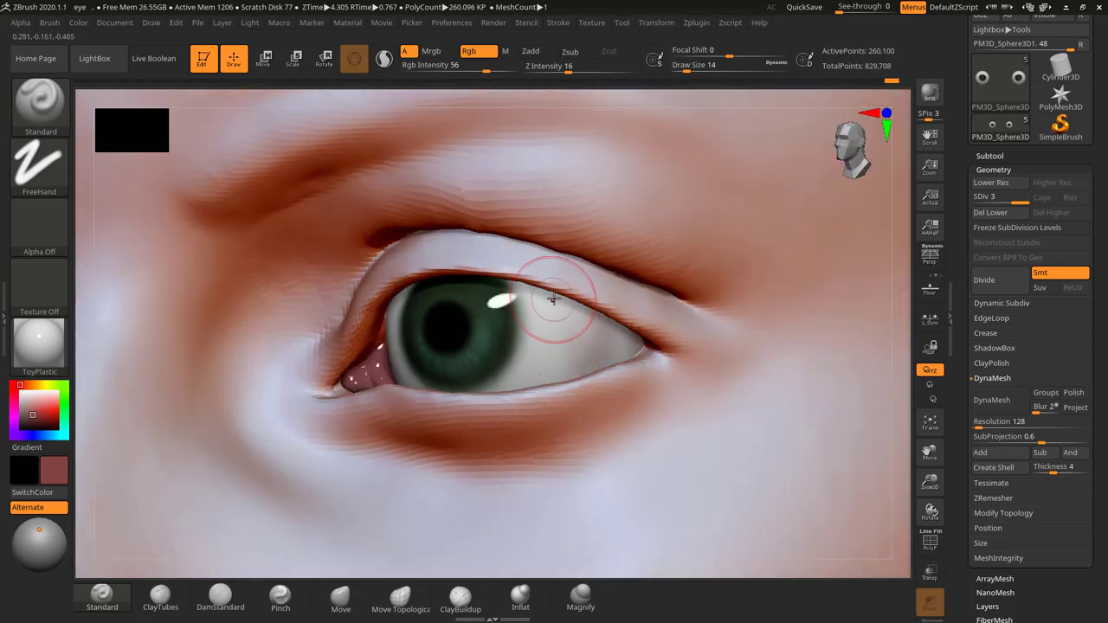
mouse_move(633, 346)
mouse_down()
mouse_move(611, 375)
mouse_move(636, 367)
mouse_up()
mouse_move(549, 388)
mouse_down()
mouse_move(524, 395)
mouse_move(535, 394)
mouse_up()
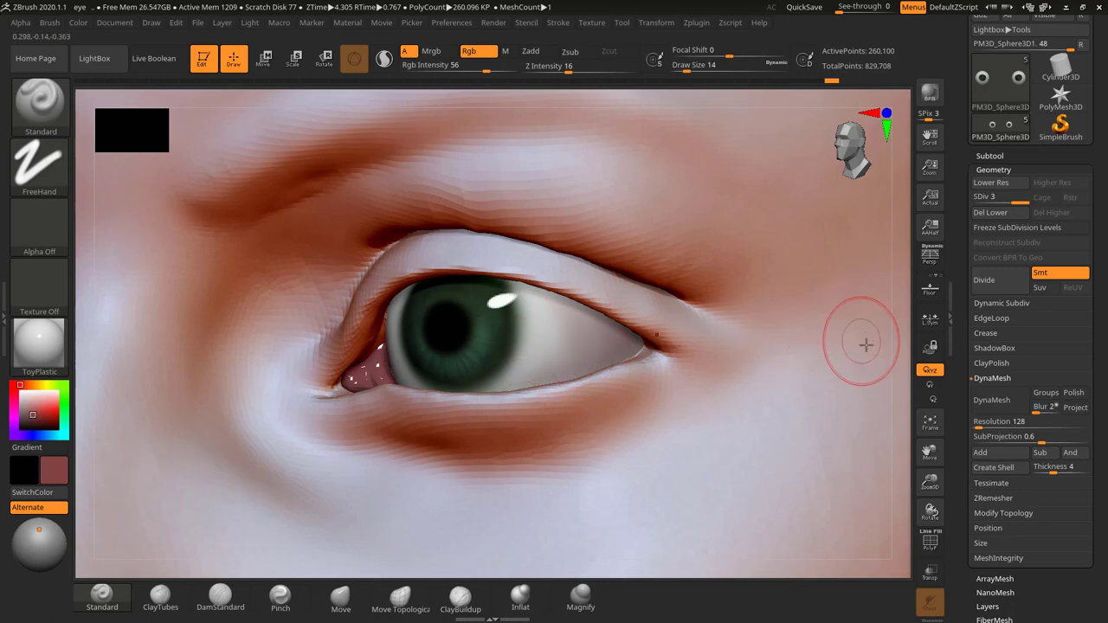
drag(903, 321, 923, 305)
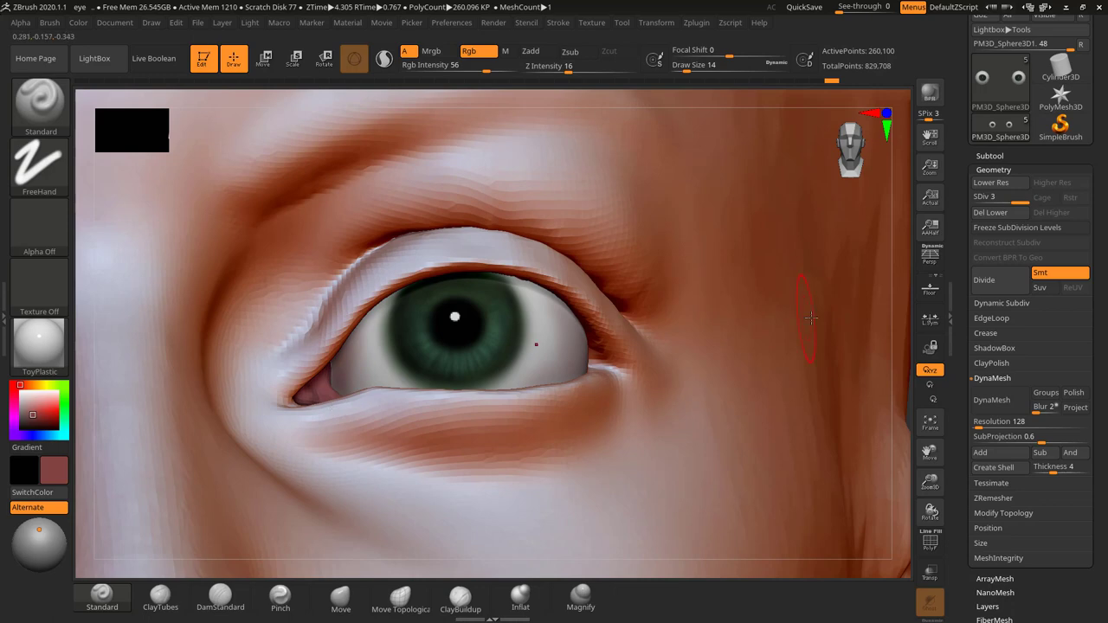
mouse_move(904, 321)
mouse_down()
mouse_move(898, 354)
mouse_move(908, 346)
mouse_up()
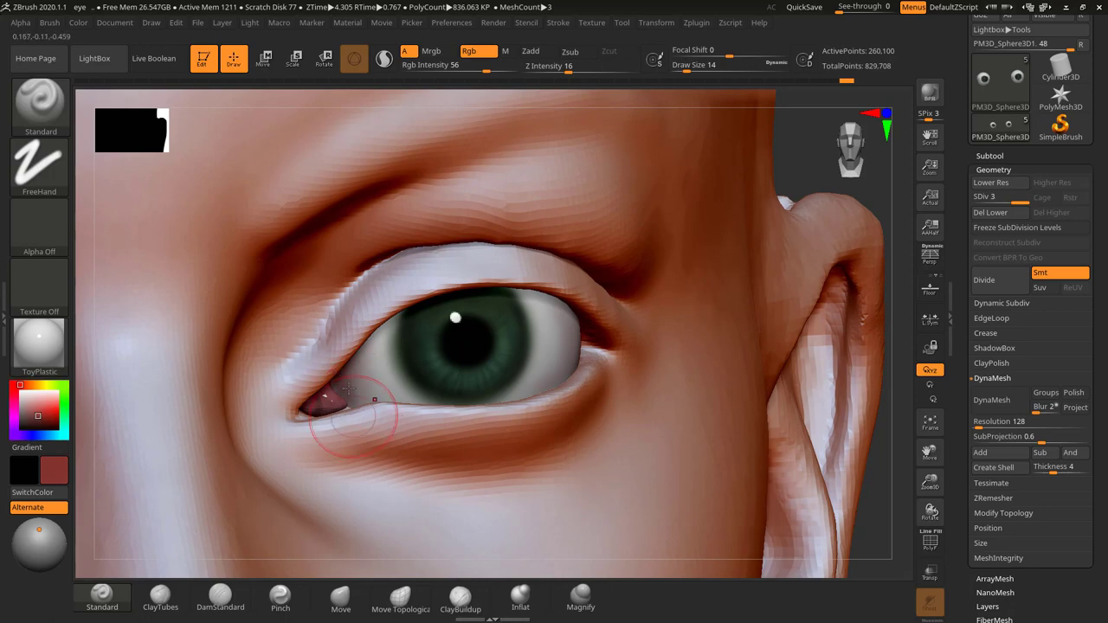
Paint thin red veins on the white near the eye's inner corner, reducing the draw size from 3 to 1
drag(881, 380, 771, 364)
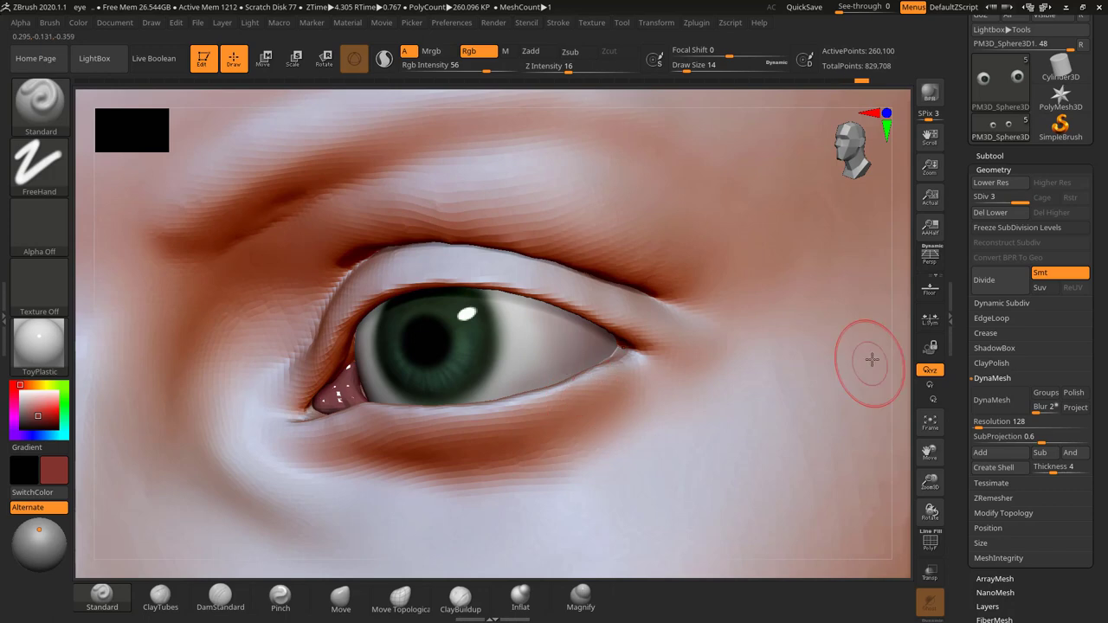
drag(873, 358, 796, 355)
drag(925, 338, 916, 338)
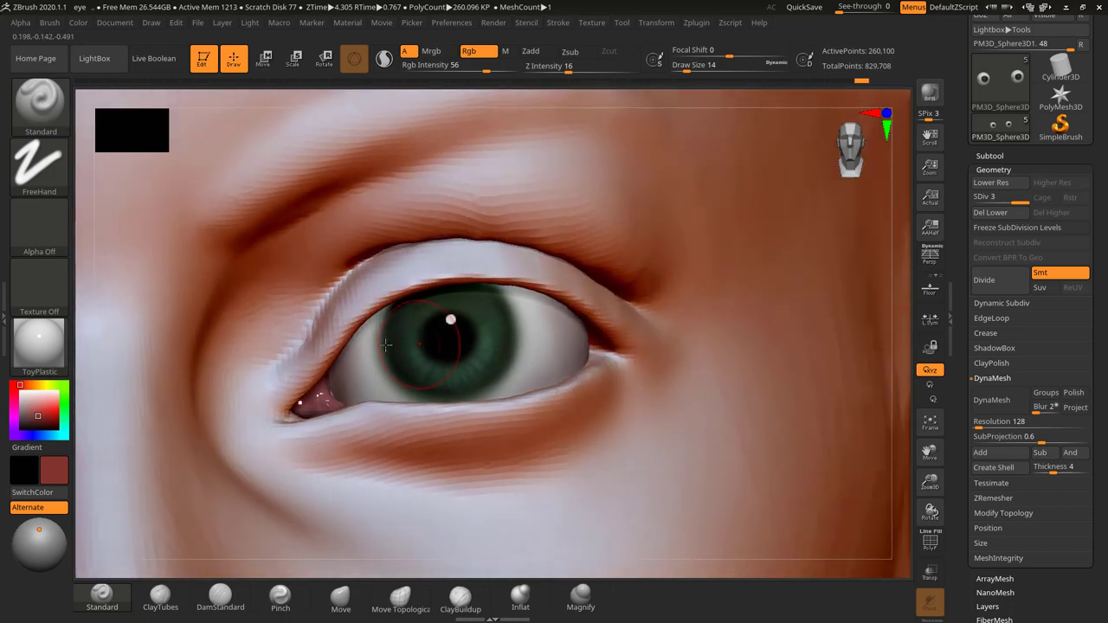
key(s)
drag(357, 370, 348, 372)
drag(903, 325, 822, 337)
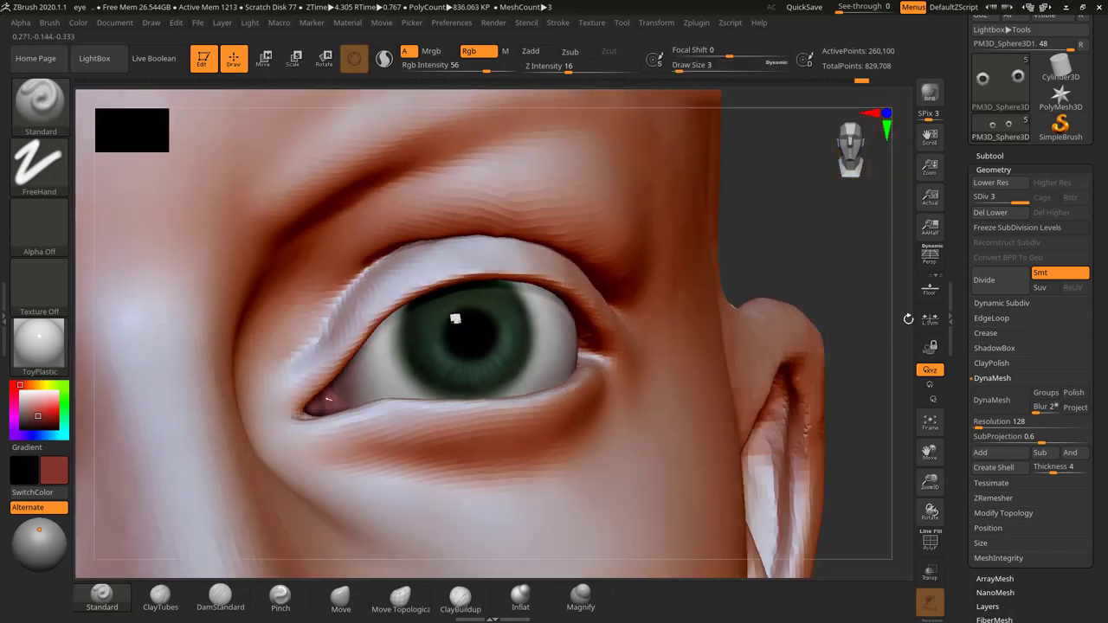
text(s2)
key(Return)
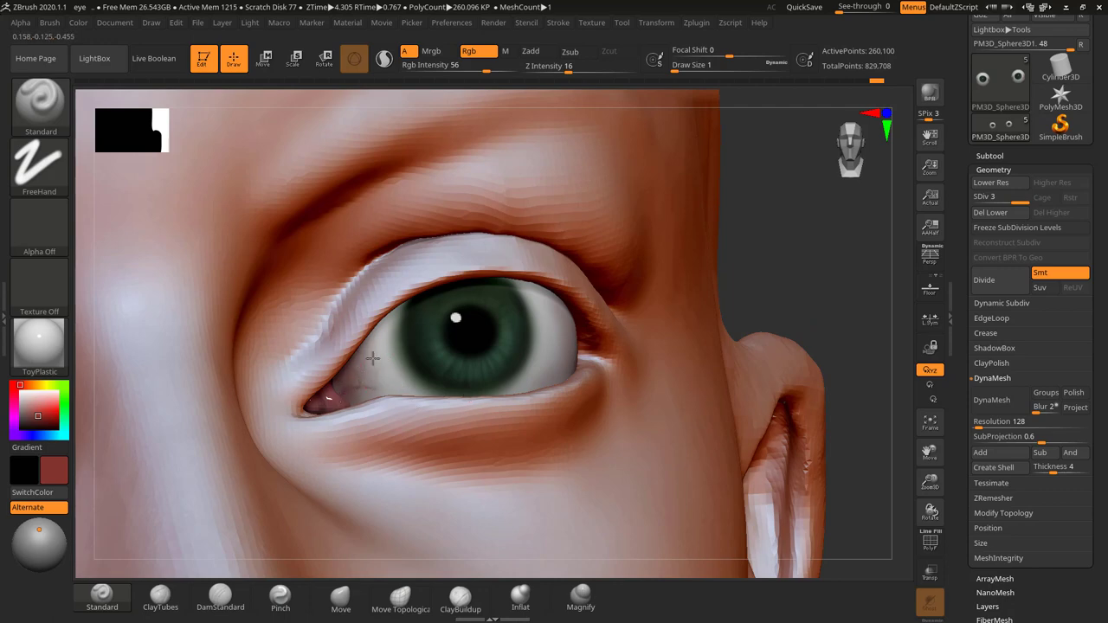
drag(372, 358, 358, 391)
Paint and soften branching red veins on the white near the outer corner at draw sizes 1, 5 and 2
drag(796, 296, 750, 311)
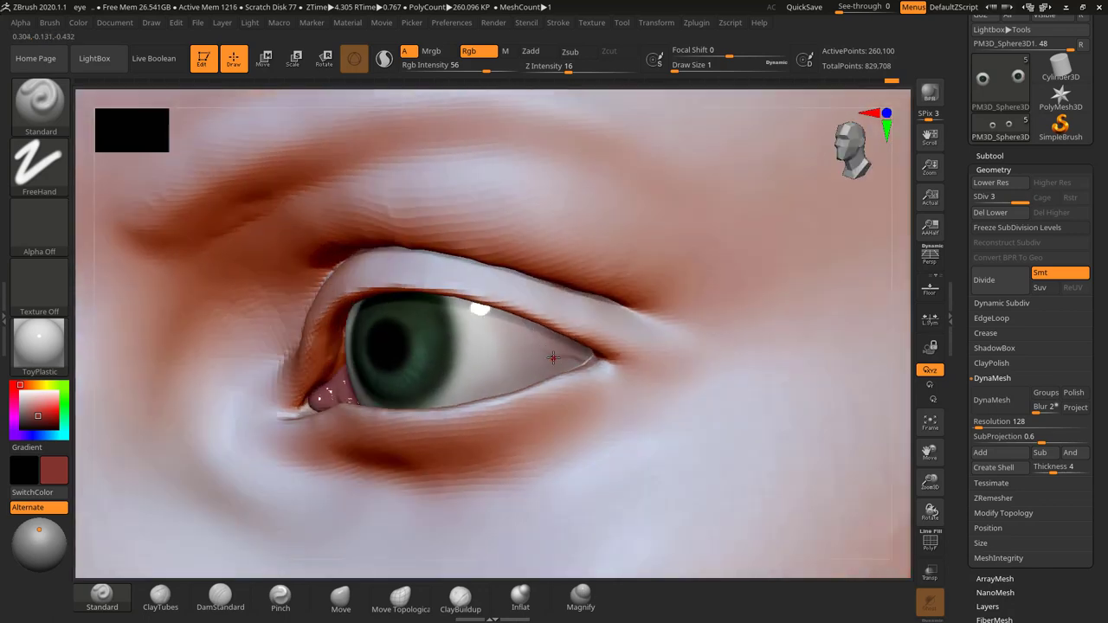
mouse_move(553, 359)
mouse_down()
mouse_move(509, 377)
mouse_move(493, 331)
mouse_up()
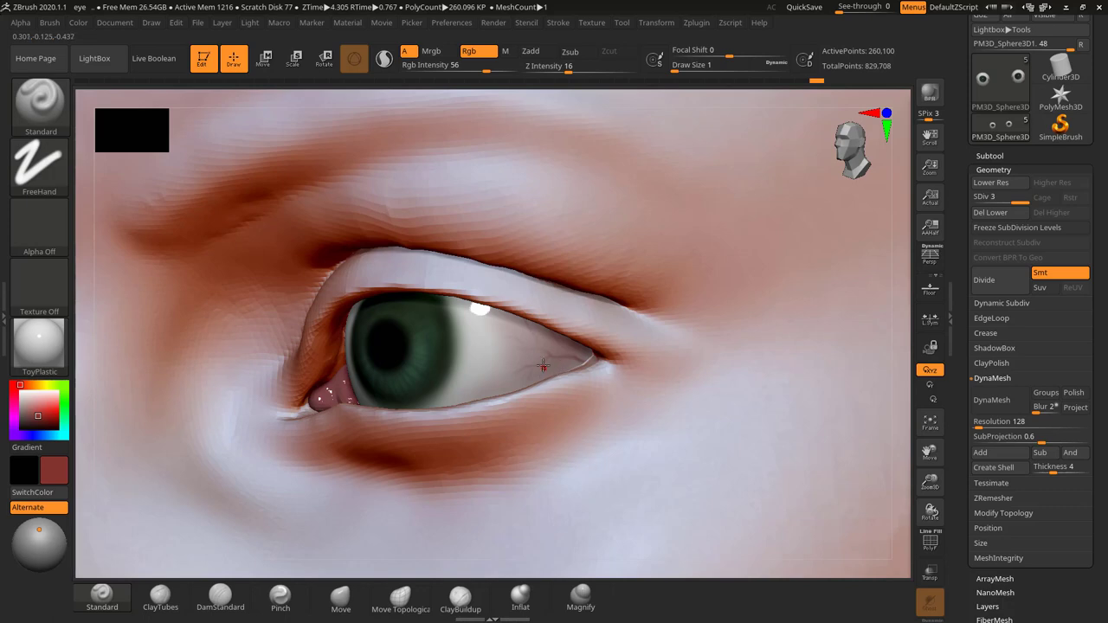
key(s)
drag(537, 354, 543, 355)
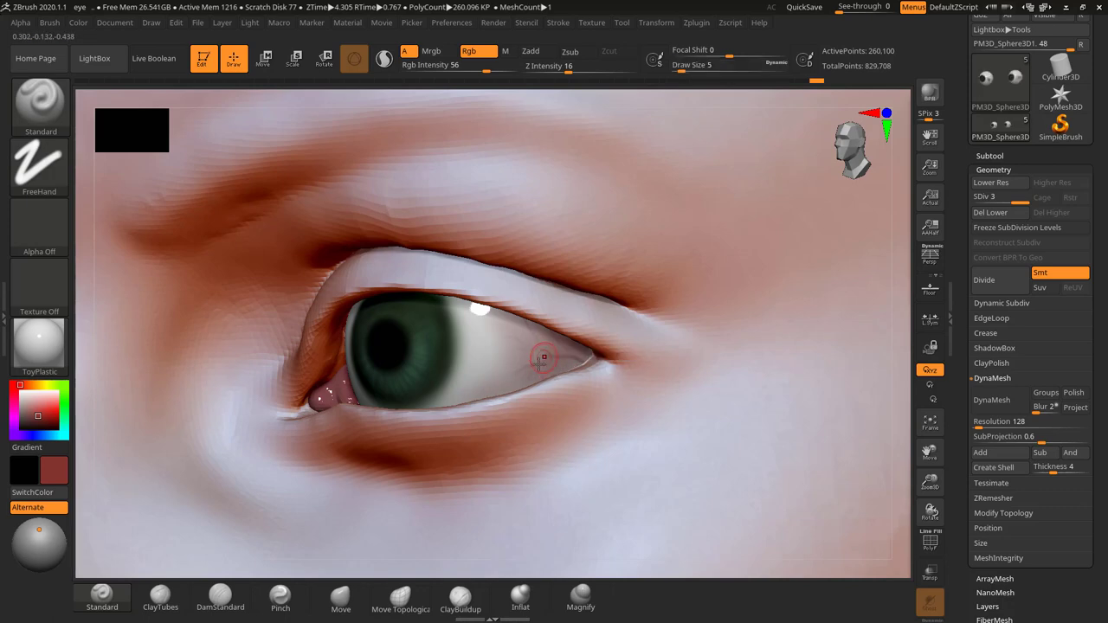
key(s)
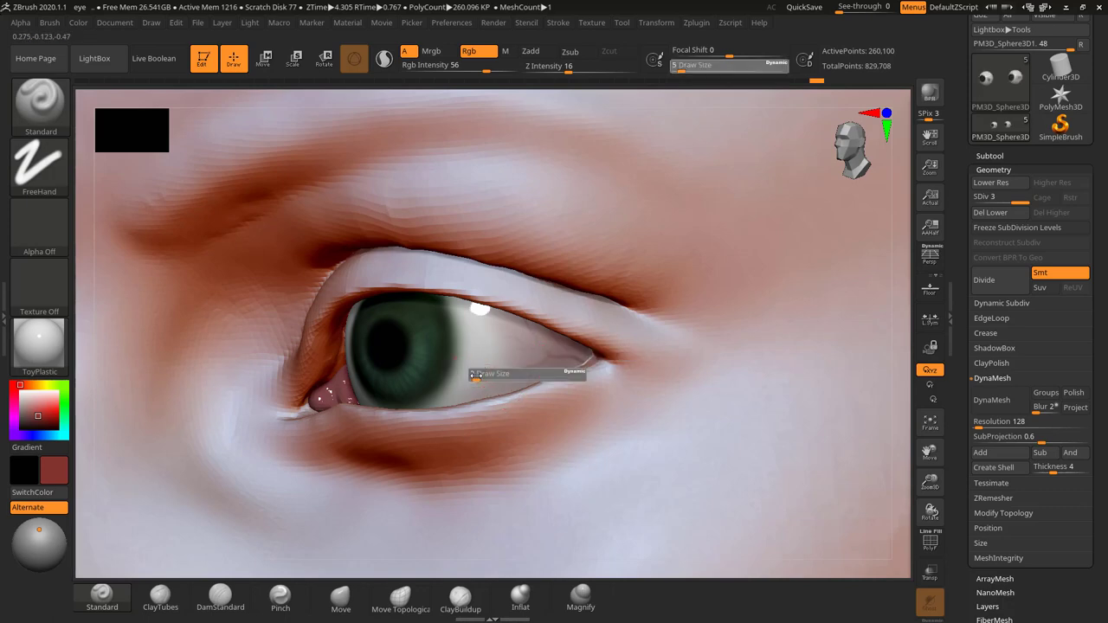
drag(478, 377, 473, 377)
drag(468, 378, 553, 353)
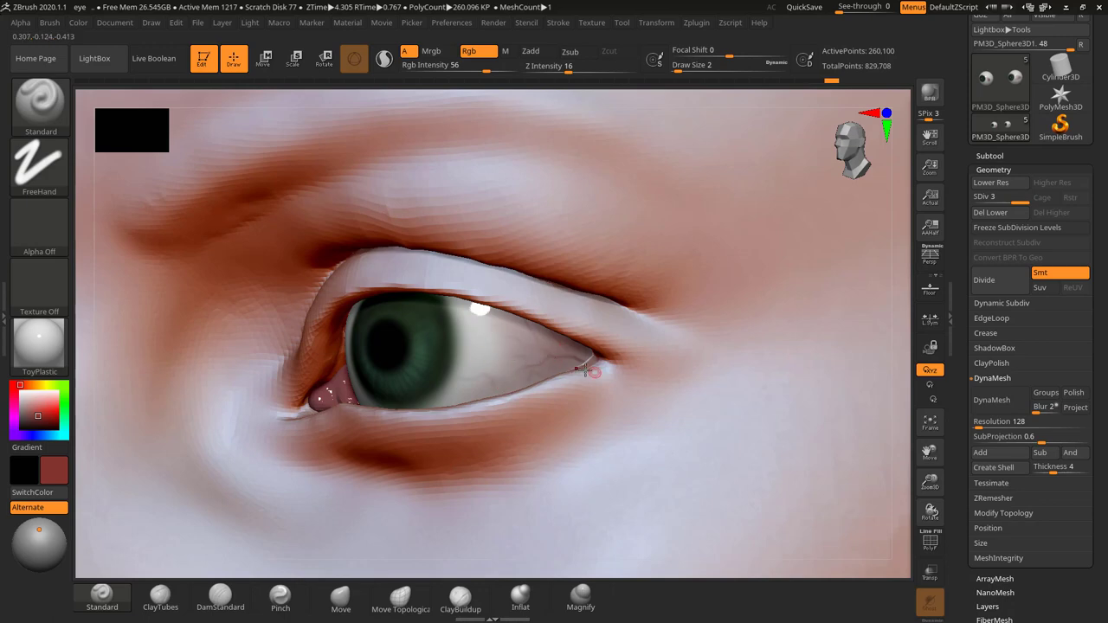
mouse_move(899, 307)
shift+mouse_down()
mouse_move(914, 299)
mouse_move(776, 280)
mouse_move(854, 289)
mouse_move(985, 221)
shift+mouse_up()
alt+click(919, 283)
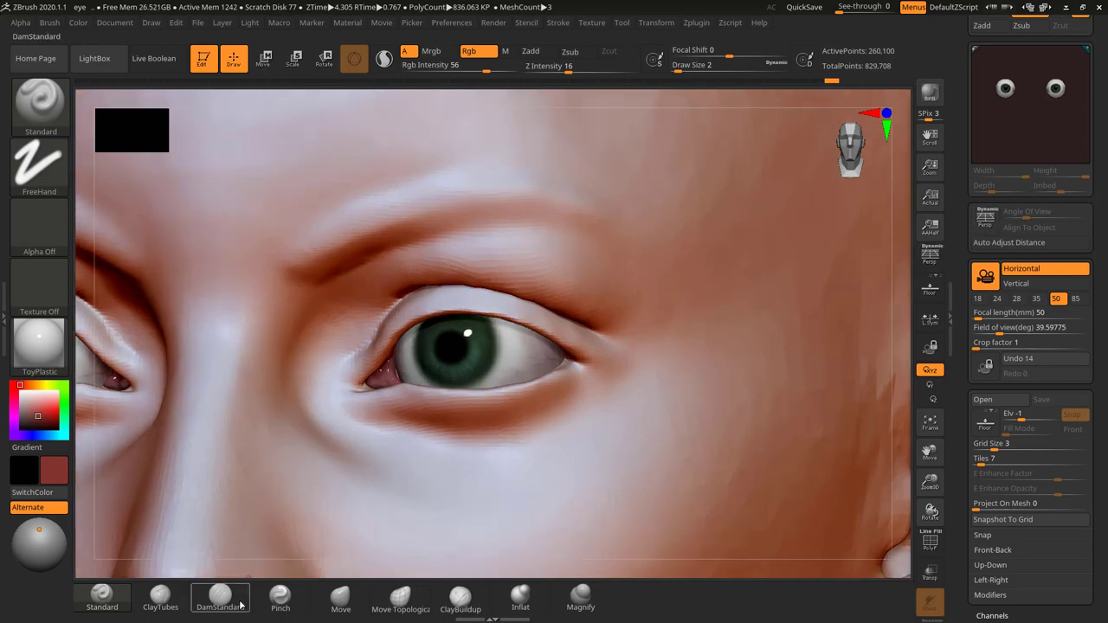
Select the FemaleHead subtool and adjust the lower eyelid near the outer corner with the Move brush at draw size 17
click(314, 603)
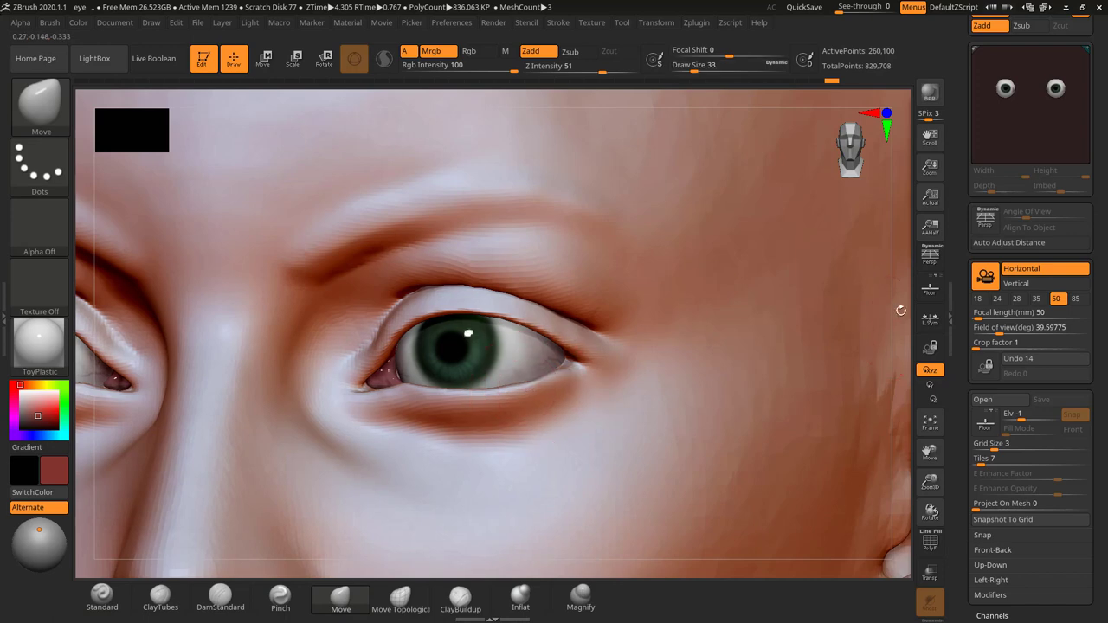
alt+drag(898, 309, 791, 384)
key(s)
drag(471, 430, 491, 436)
alt+click(712, 397)
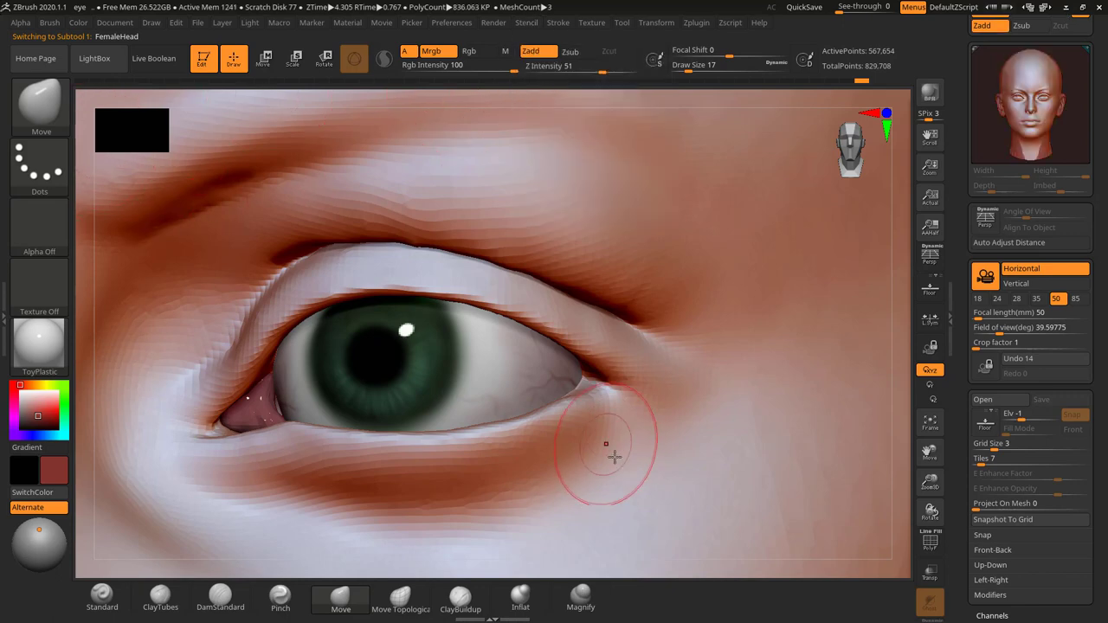
drag(605, 405, 598, 412)
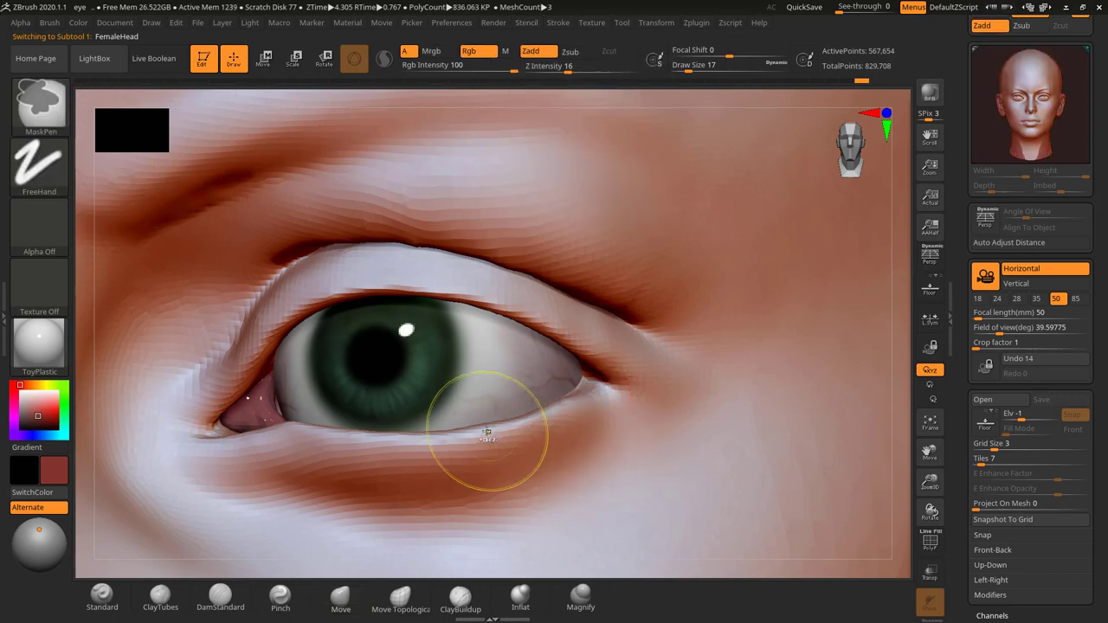
Refine the lower eyelid's edge along the eyeball up to the outer corner with the Move brush at draw size 13
key(s)
drag(485, 427, 497, 413)
key(s)
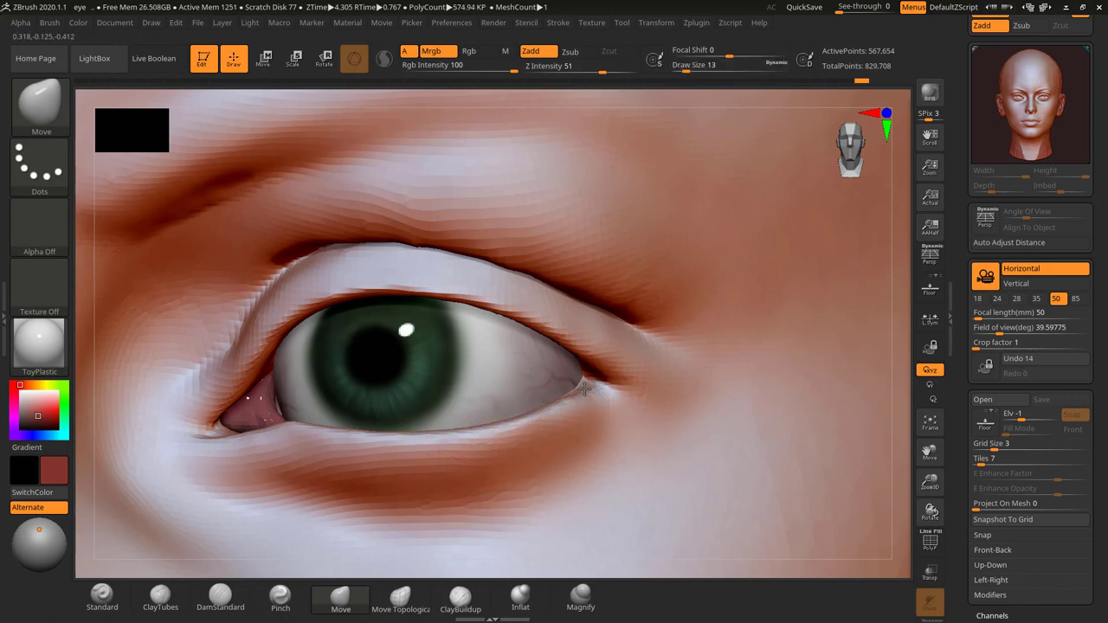
drag(584, 388, 569, 395)
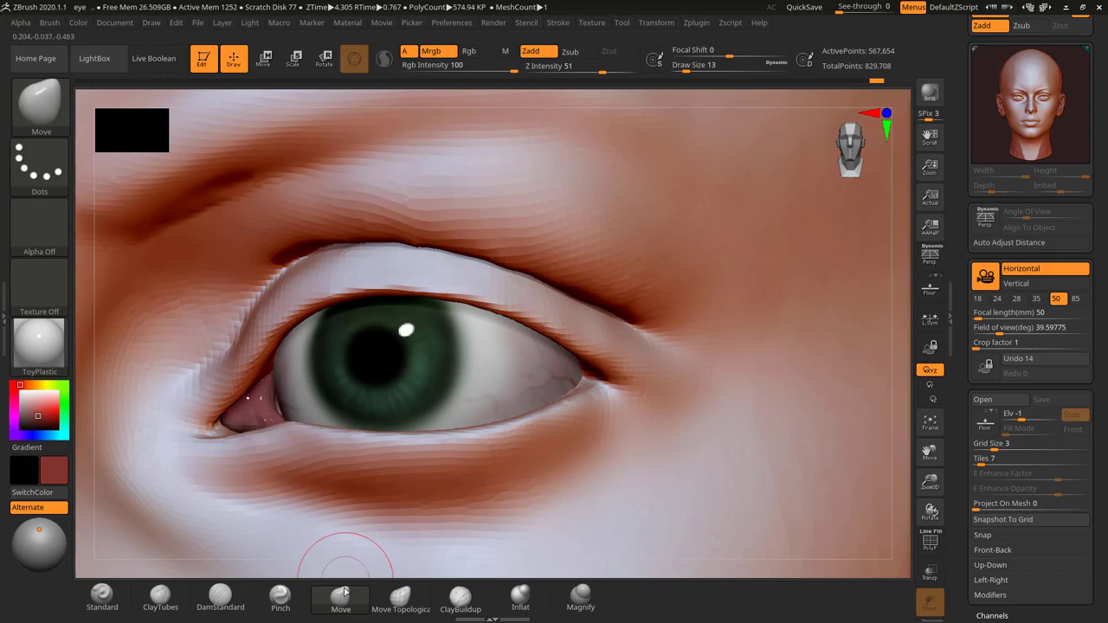
alt+drag(903, 317, 933, 316)
mouse_move(831, 309)
alt+mouse_down()
mouse_move(836, 346)
mouse_move(833, 315)
mouse_move(822, 351)
mouse_move(830, 332)
mouse_move(850, 356)
mouse_move(801, 361)
mouse_move(854, 353)
mouse_move(848, 346)
alt+mouse_up()
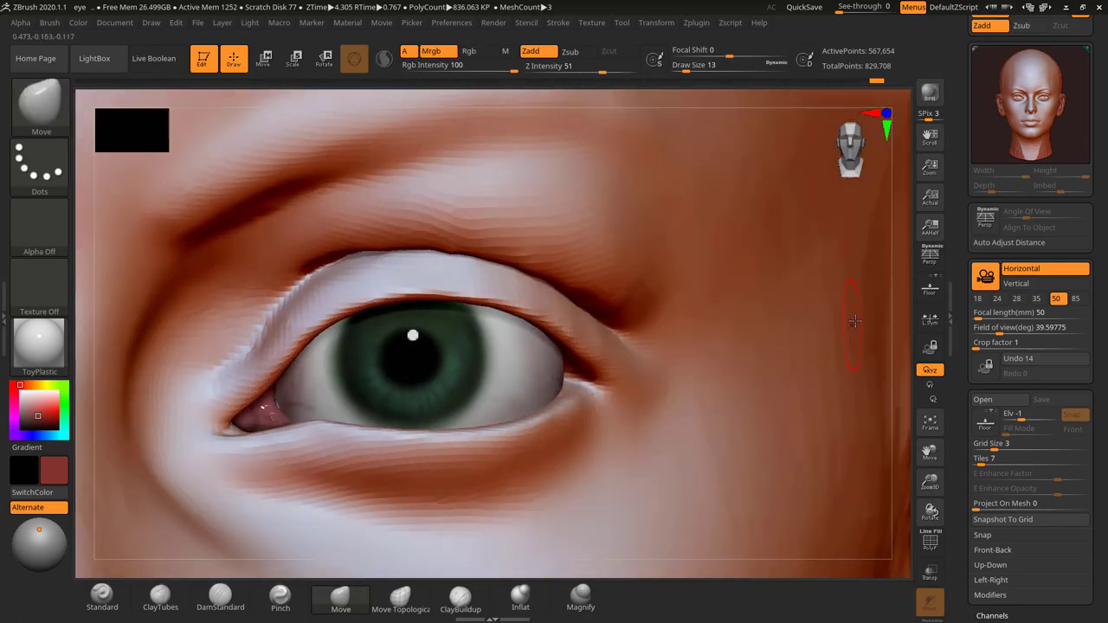
drag(897, 316, 896, 262)
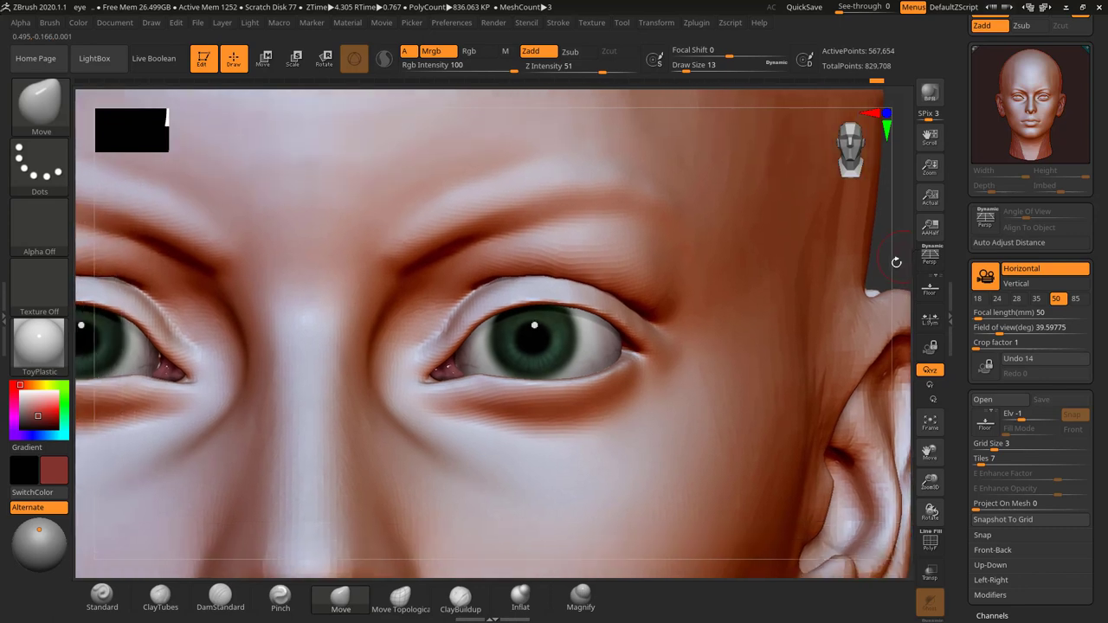
Adjust the outer part of the upper eyelid with the Move brush at draw sizes 29 and 39
key(s)
drag(566, 295, 574, 295)
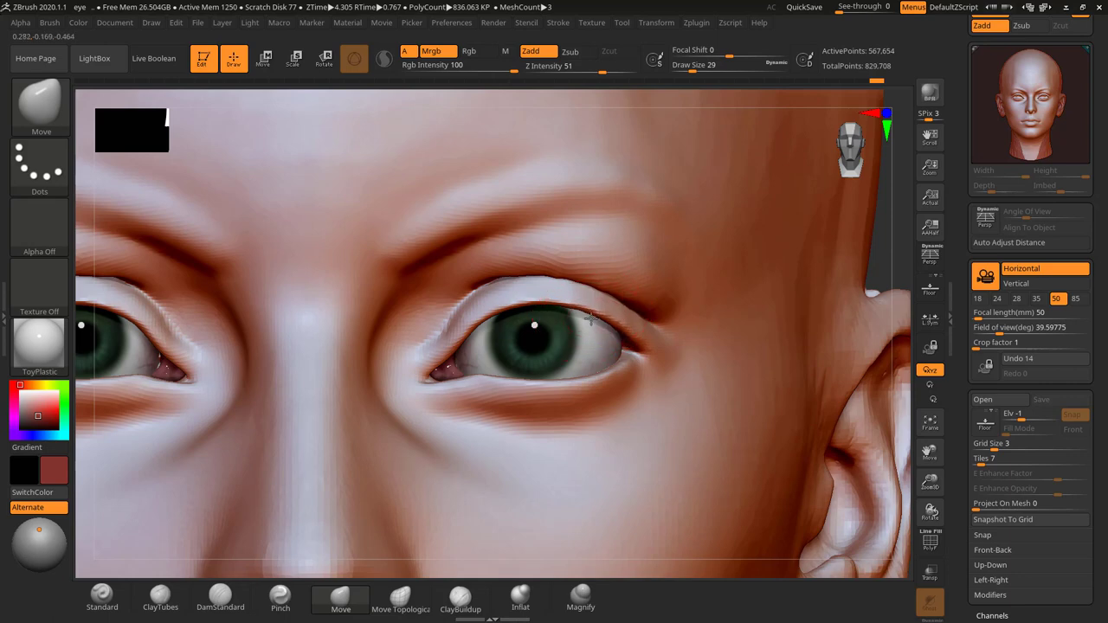
key(s)
drag(590, 319, 609, 320)
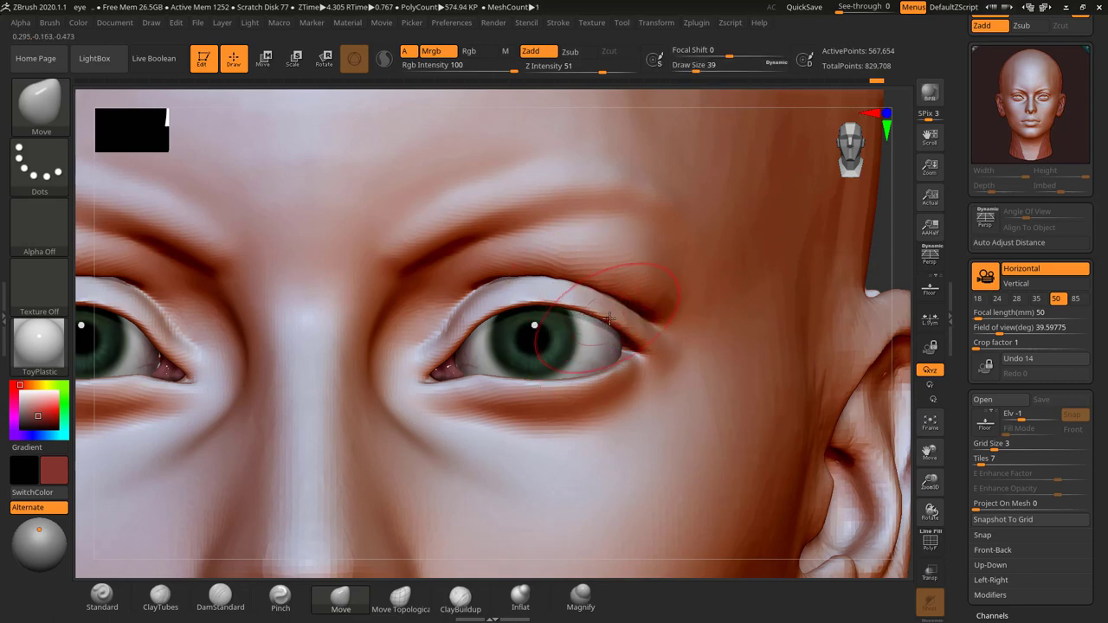
key(ctrl+shift)
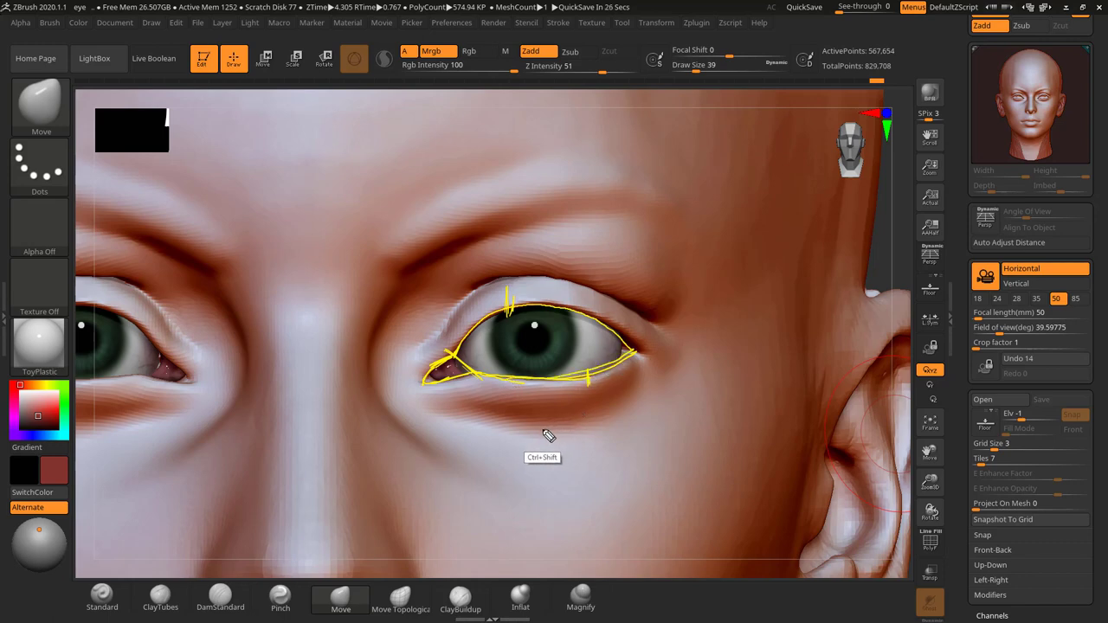
key(ctrl+shift+7)
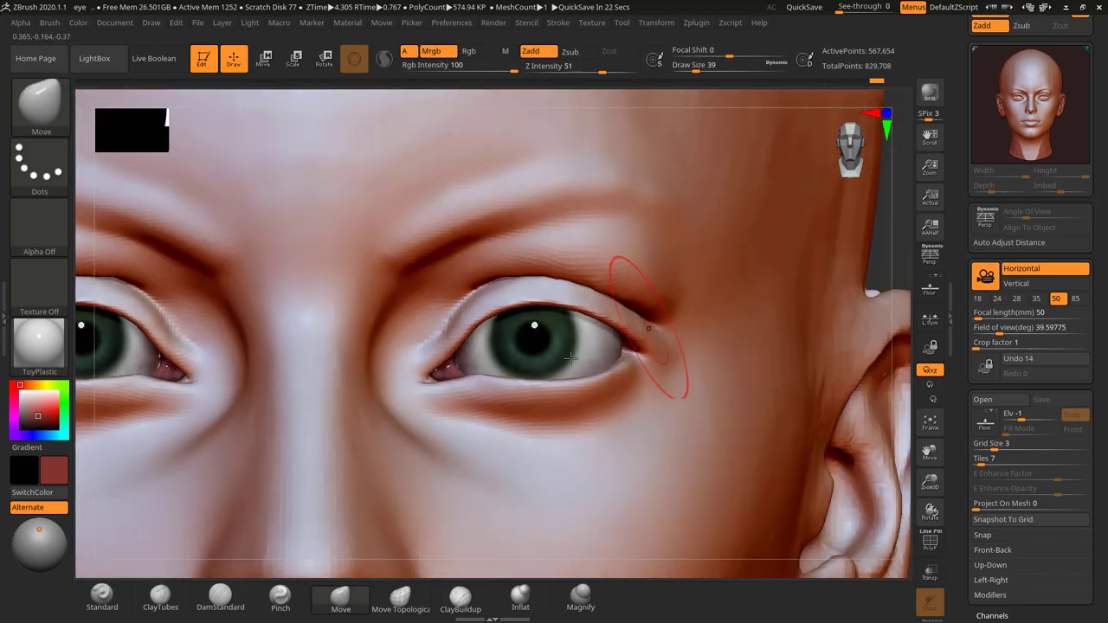
Refine the upper eyelid's edge along the eyeball with the Move brush at draw sizes 31 and 13
key(s)
drag(571, 365, 564, 365)
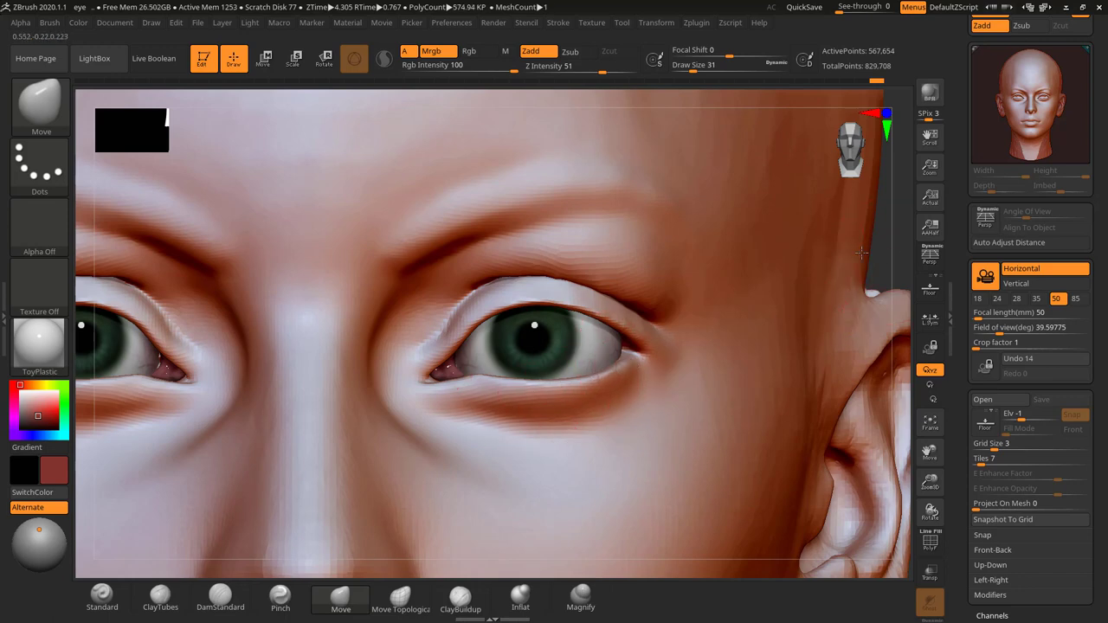
alt+drag(874, 252, 813, 233)
mouse_move(778, 260)
mouse_down()
mouse_move(839, 272)
mouse_move(788, 334)
mouse_move(823, 306)
mouse_move(818, 351)
mouse_up()
key(s)
drag(324, 368, 317, 368)
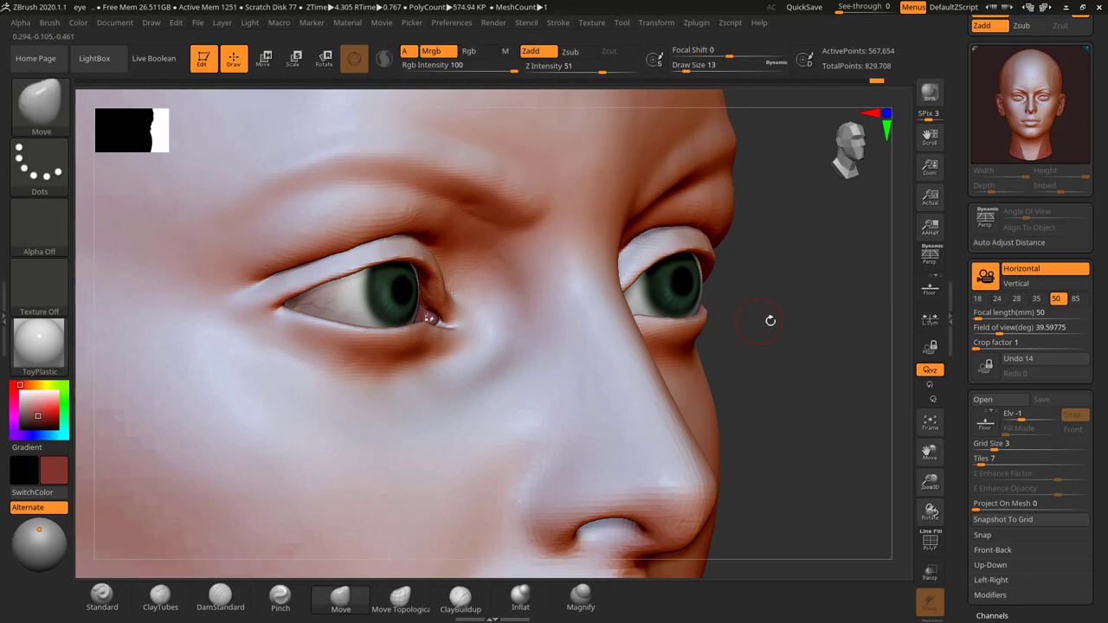
mouse_move(771, 317)
mouse_down()
mouse_move(800, 318)
mouse_move(726, 307)
mouse_move(779, 274)
mouse_move(811, 348)
mouse_move(830, 330)
mouse_move(799, 346)
mouse_up()
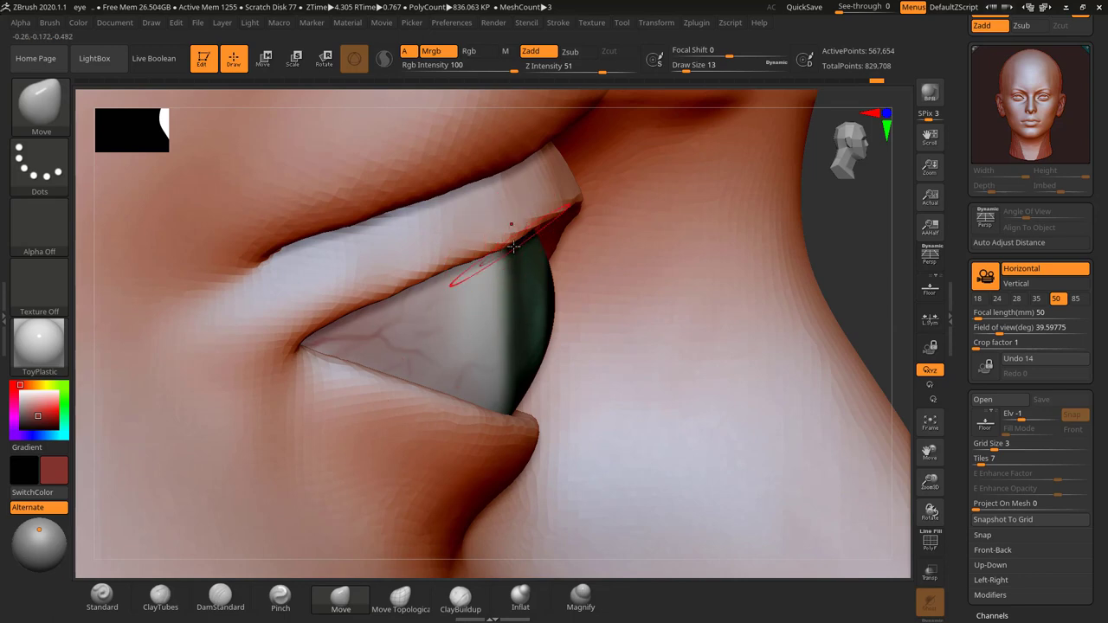
drag(507, 245, 493, 241)
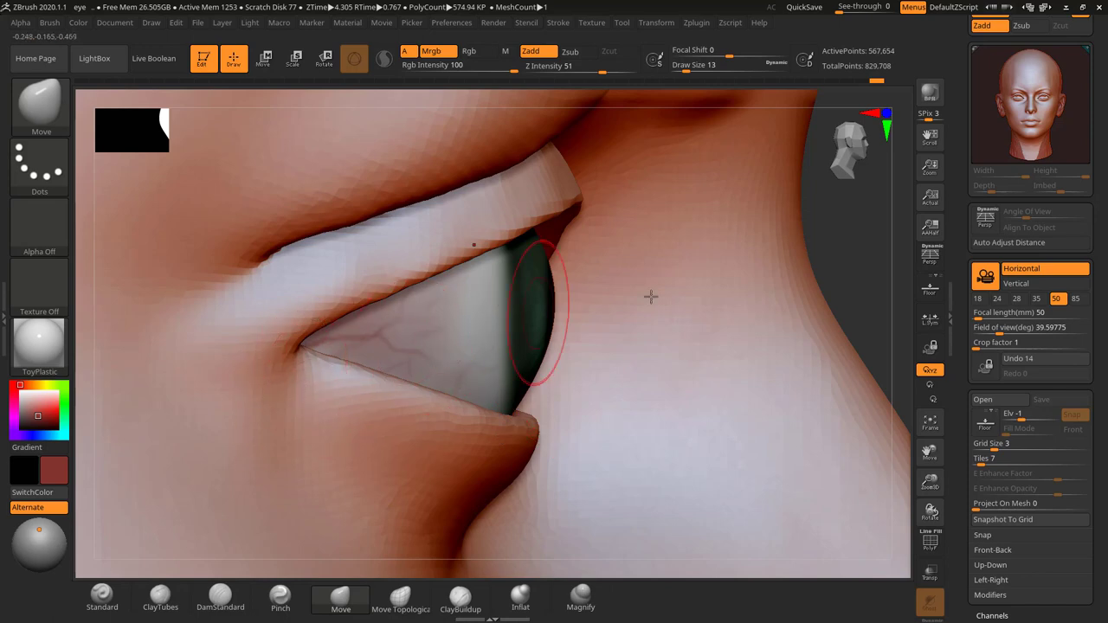
Adjust the outer eye corner in side view with the Move brush at draw size 43
alt+drag(869, 255, 520, 343)
key(s)
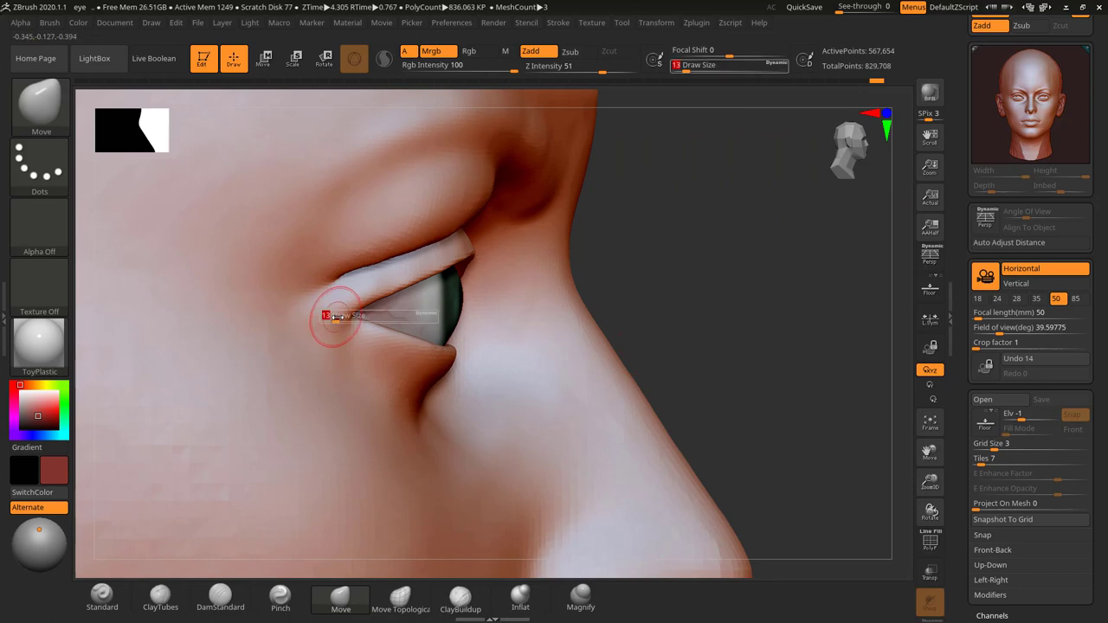
drag(332, 317, 372, 320)
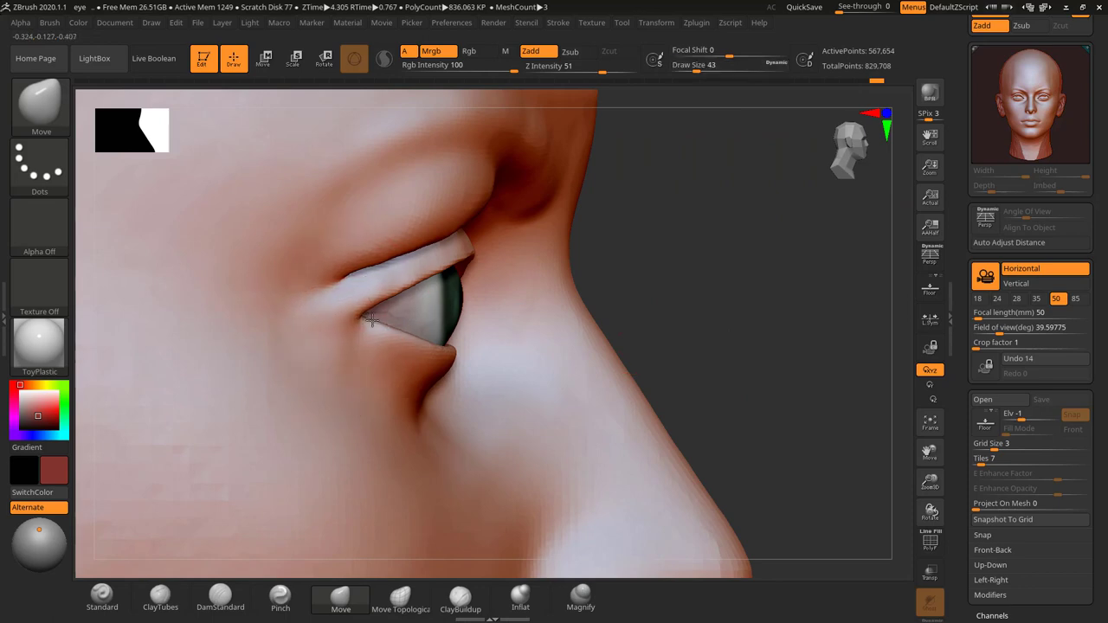
alt+drag(705, 302, 694, 343)
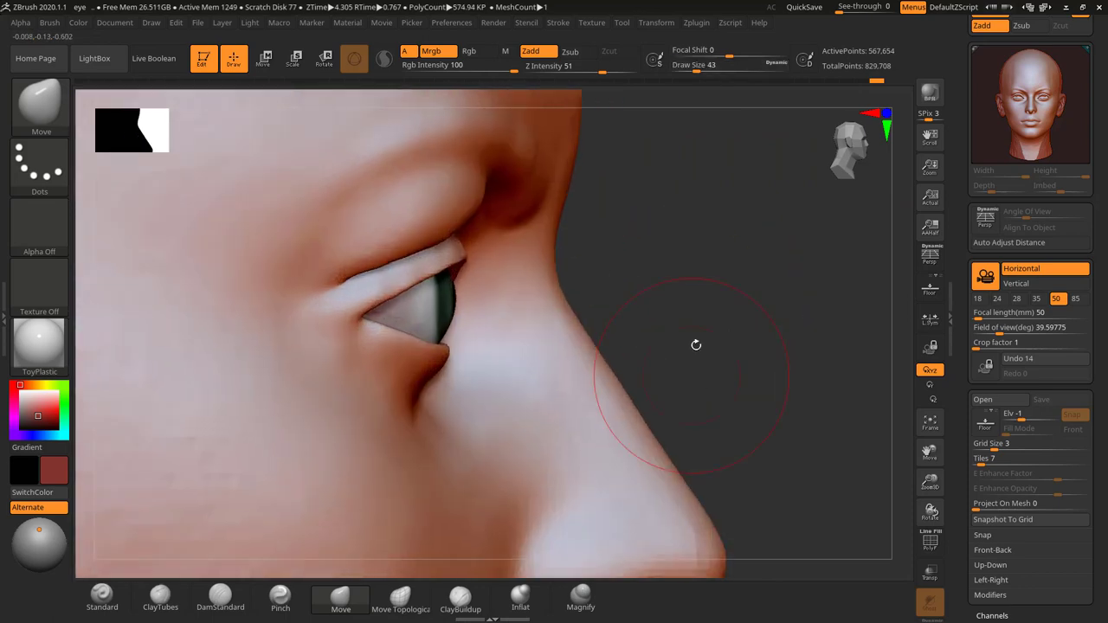
mouse_move(779, 325)
mouse_down()
mouse_move(675, 302)
mouse_move(663, 242)
mouse_move(670, 299)
mouse_up()
Refine the outer eye corner from the front with the Move brush at draw sizes 31, 16 and 41
key(s)
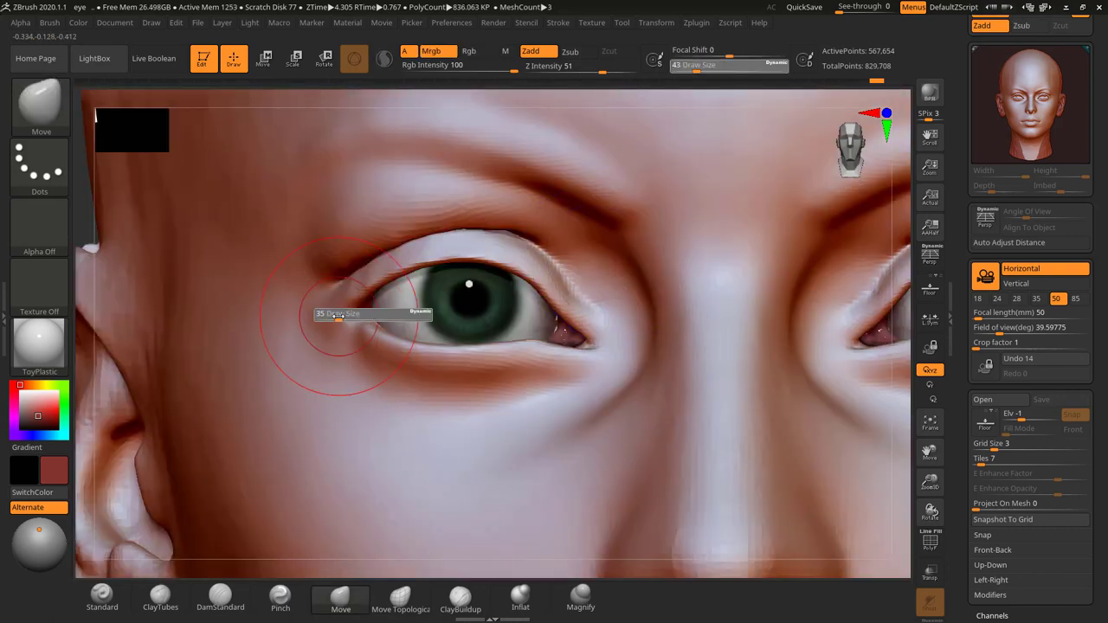
drag(343, 319, 339, 321)
text(s)
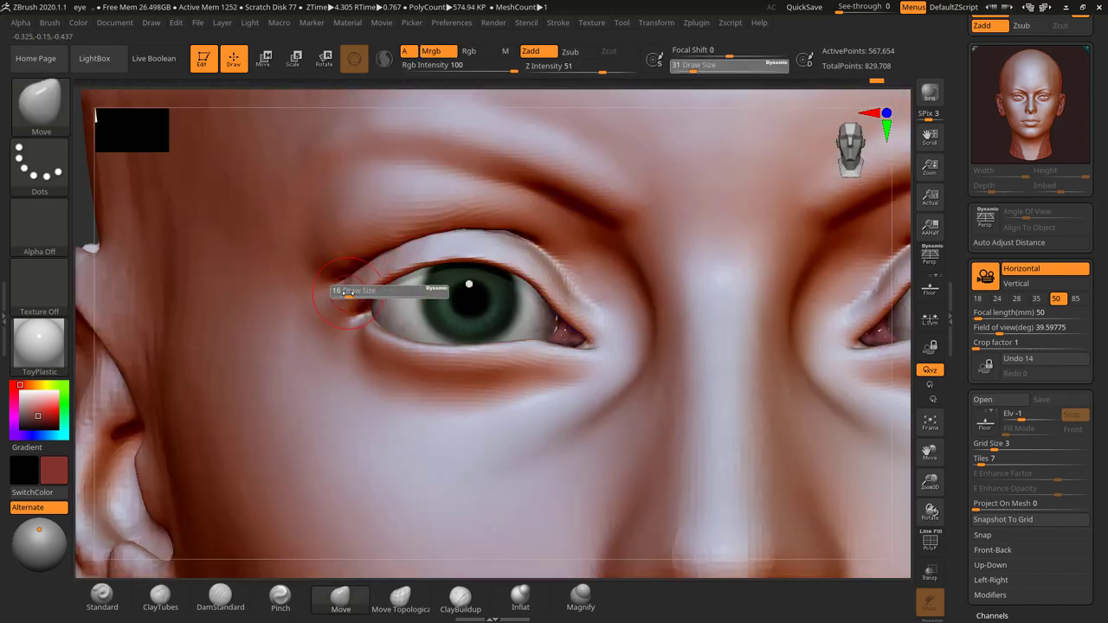
text(16)
key(Return)
text(s41)
key(Return)
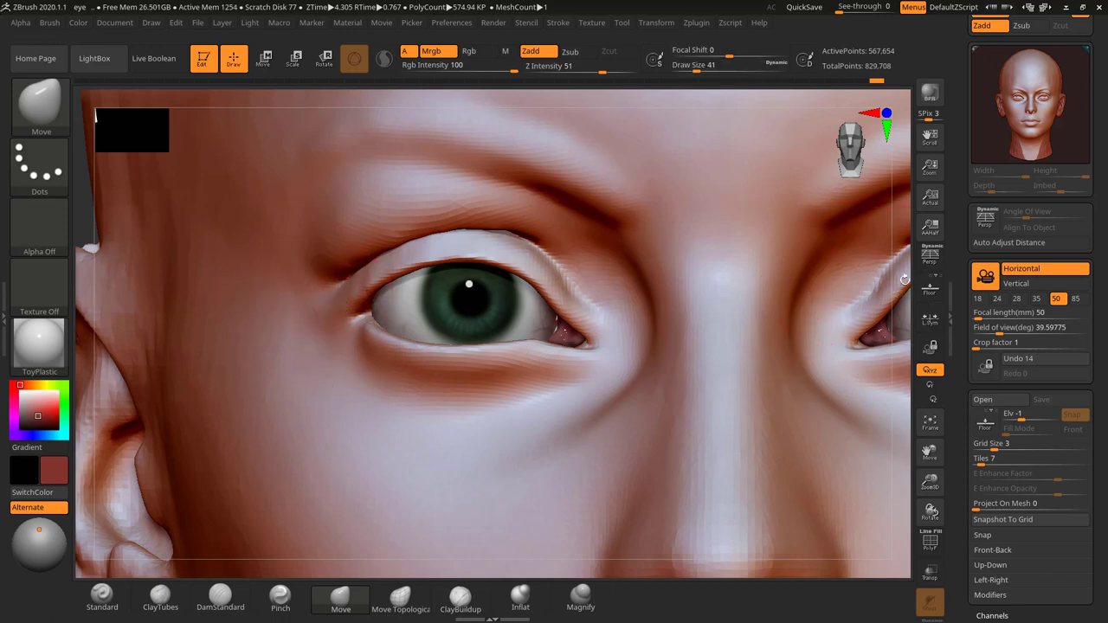
Smooth the outer part of the upper eyelid at draw size 12 and check both eyes from the front
drag(900, 288, 869, 252)
key(s)
drag(360, 284, 347, 285)
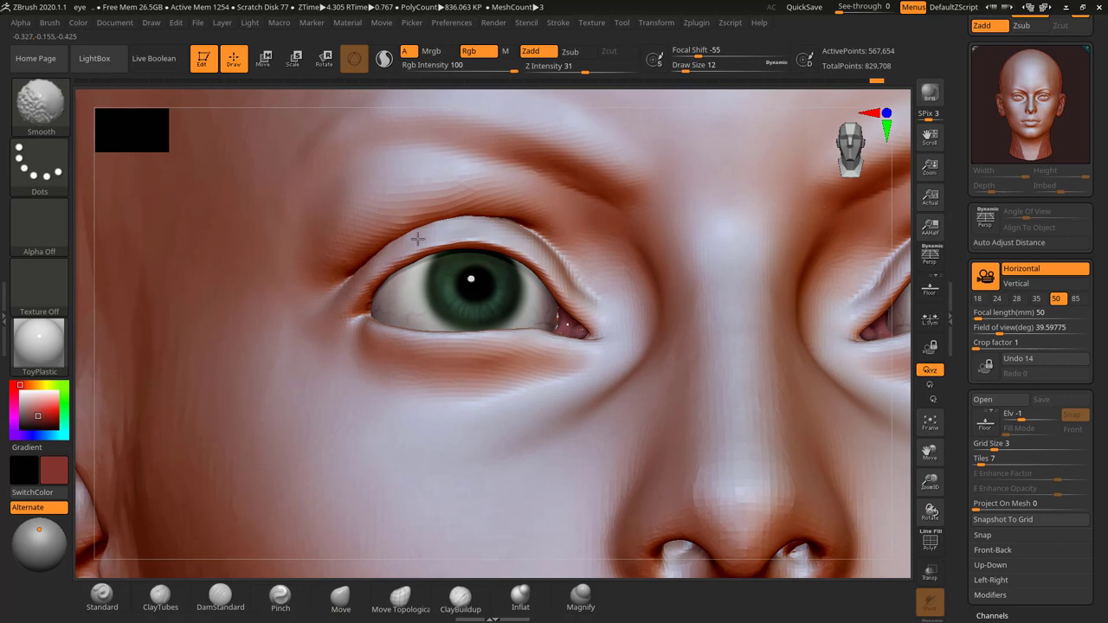
key(f)
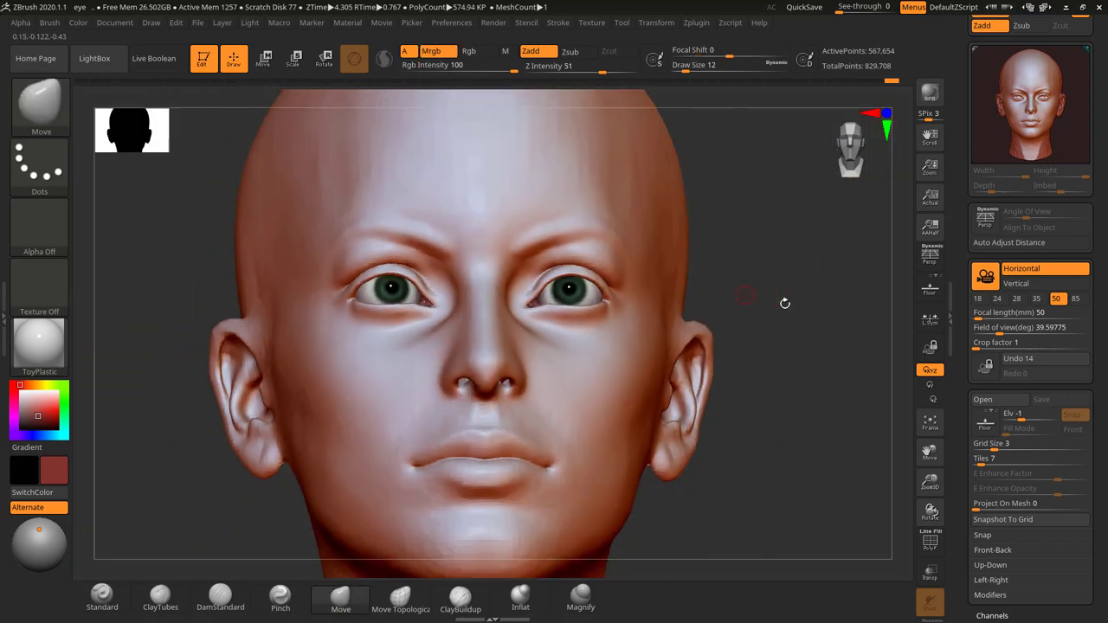
mouse_move(784, 303)
mouse_down()
mouse_move(820, 293)
mouse_move(778, 290)
mouse_up()
alt+drag(779, 290, 813, 353)
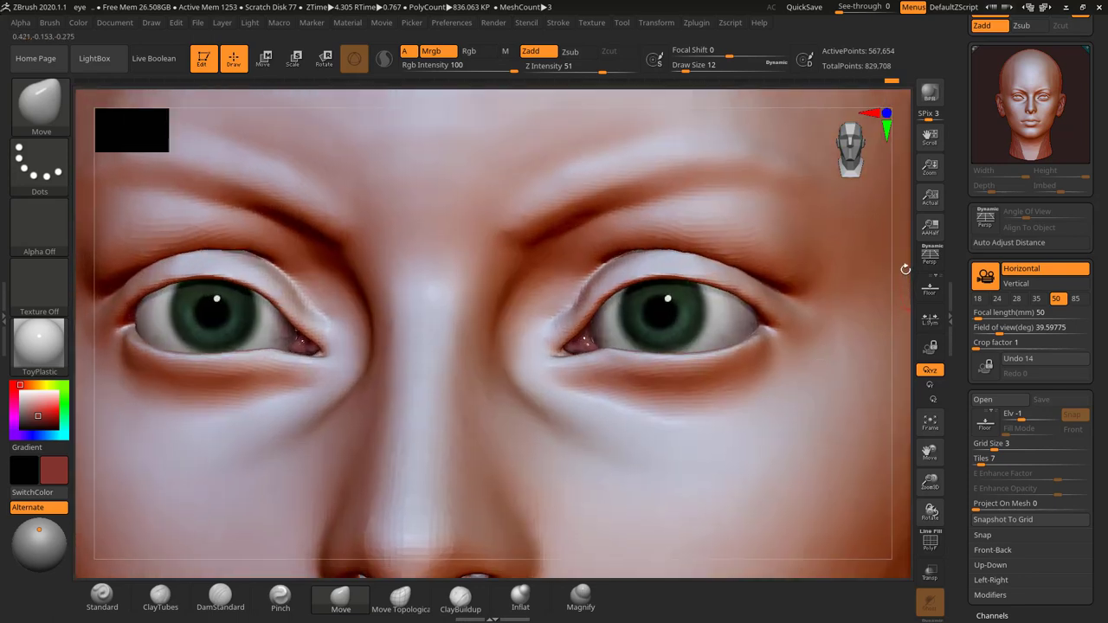
drag(906, 269, 812, 290)
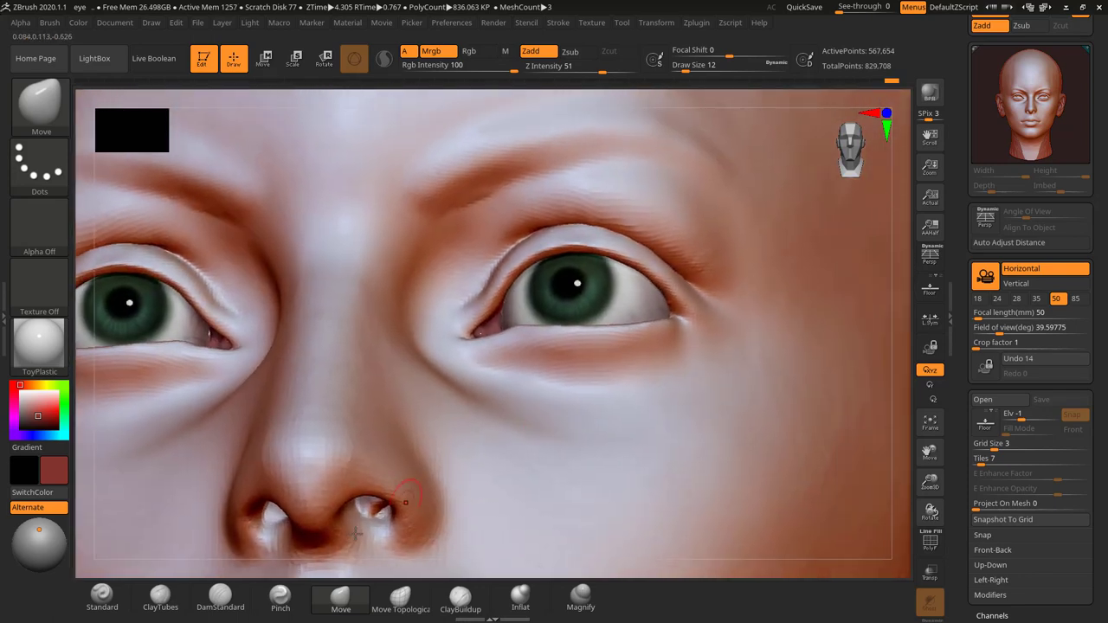
Switch to the DamStandard brush and choose the MatCap Skin06 material
click(219, 595)
key(ctrl)
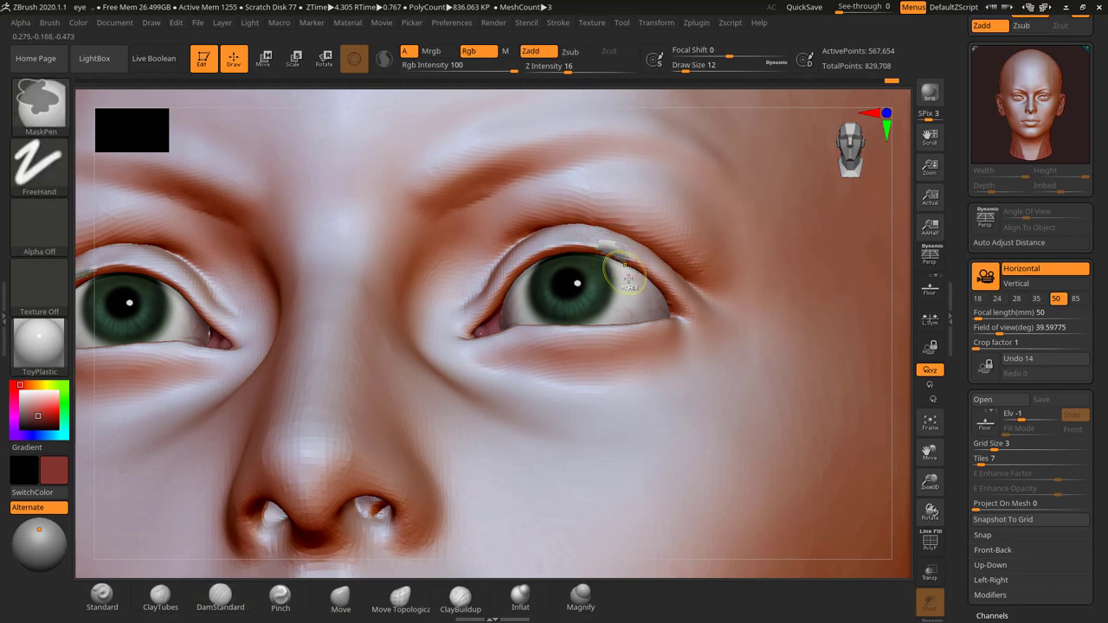
alt+drag(900, 299, 804, 306)
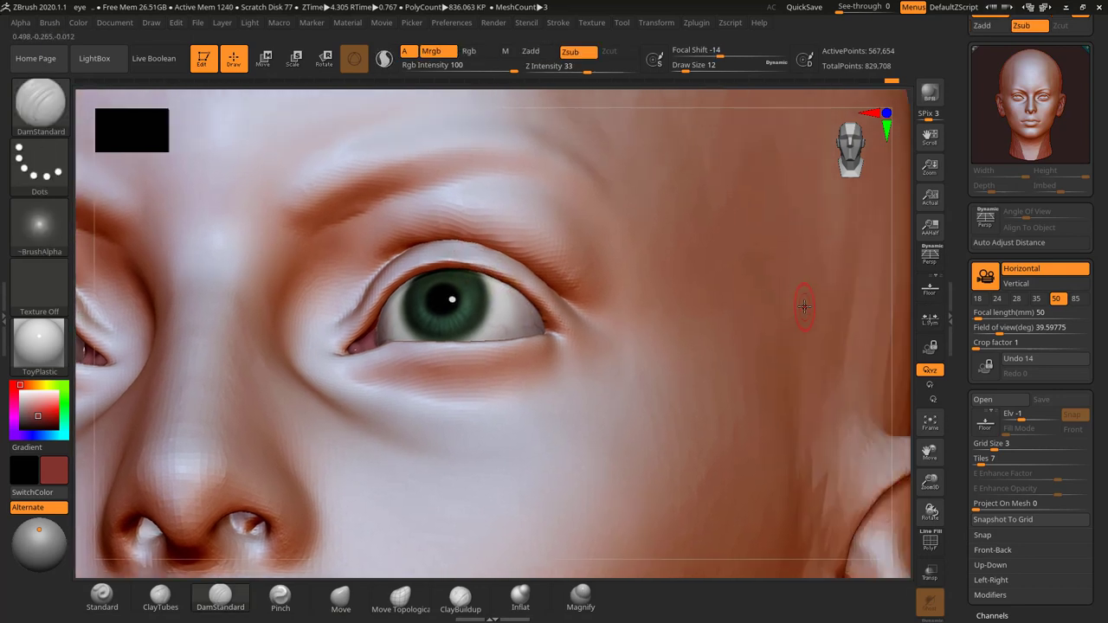
click(54, 338)
click(593, 306)
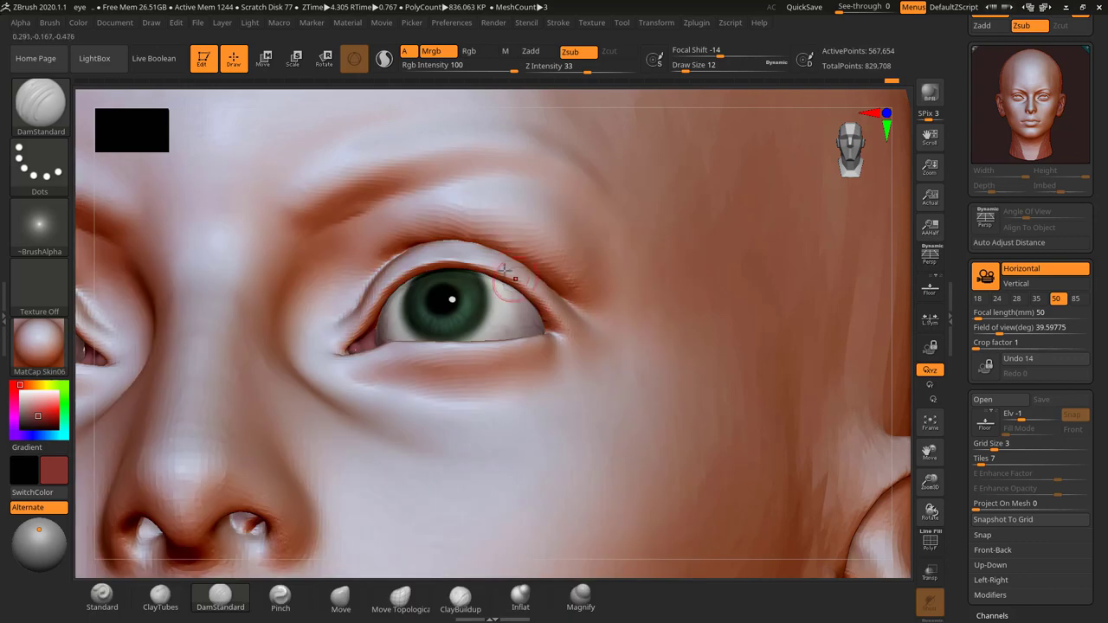
Turn off Mrgb painting and carve the upper eyelid fold near the outer corner with DamStandard in Zsub mode
click(531, 51)
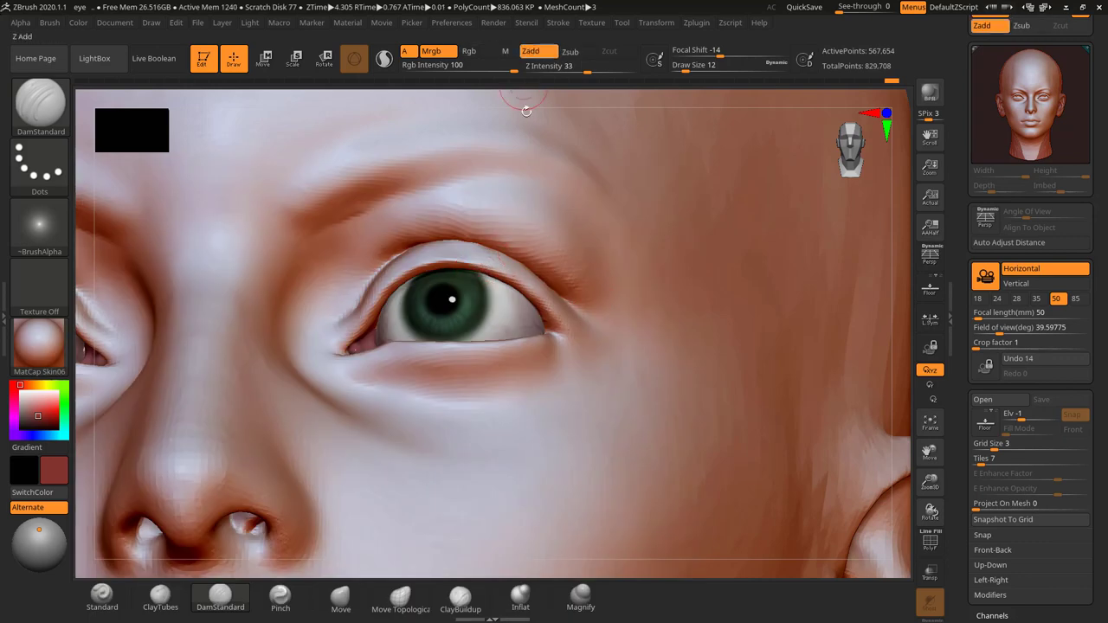
click(430, 51)
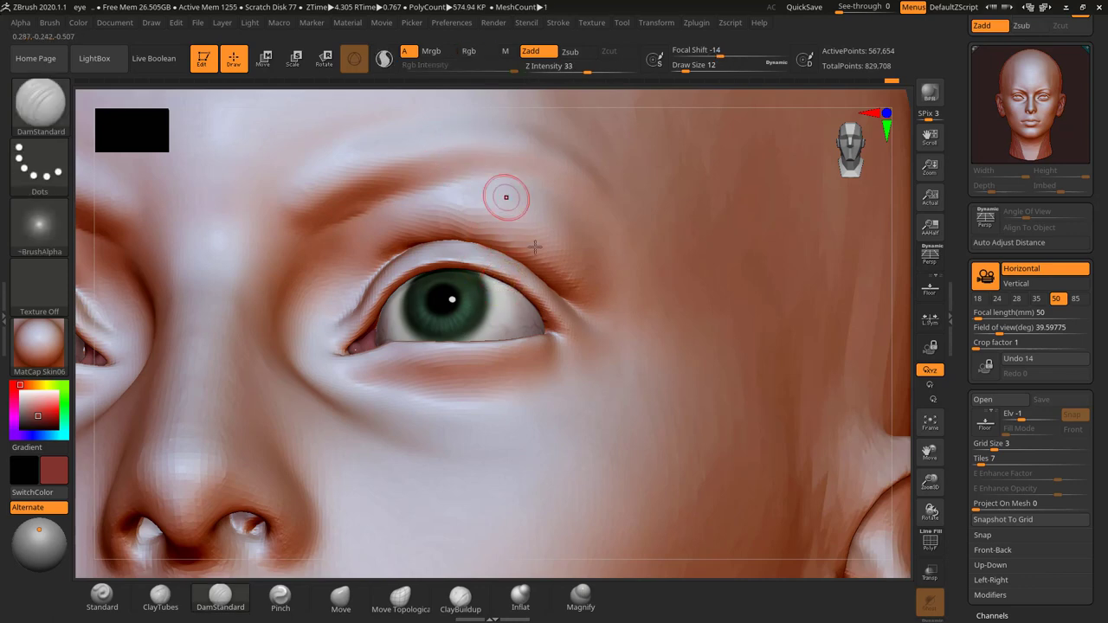
click(572, 53)
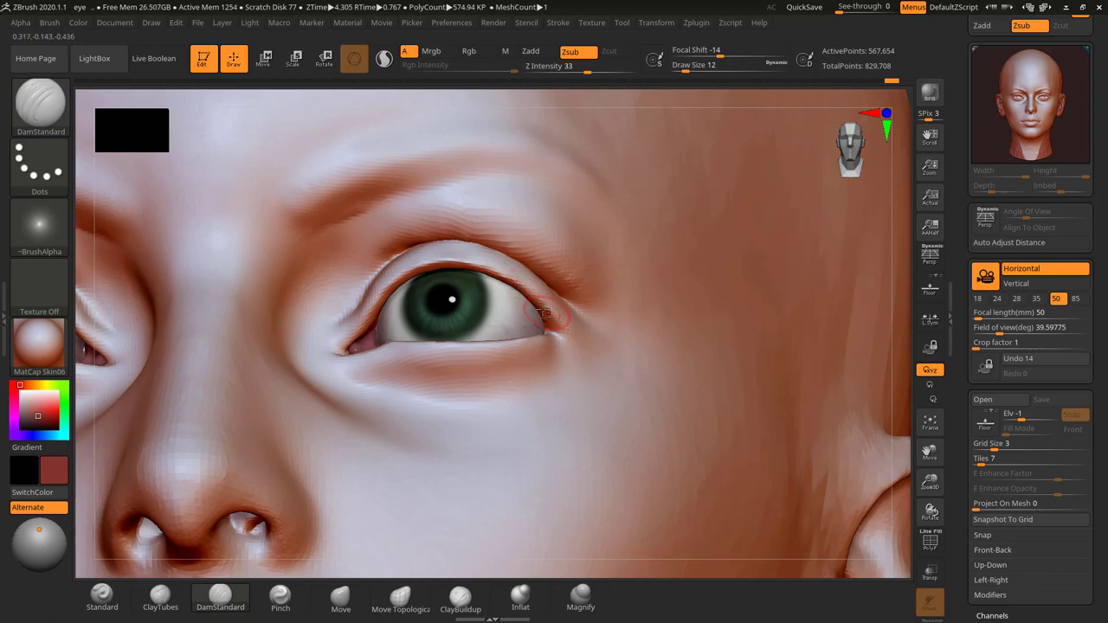
drag(907, 282, 884, 246)
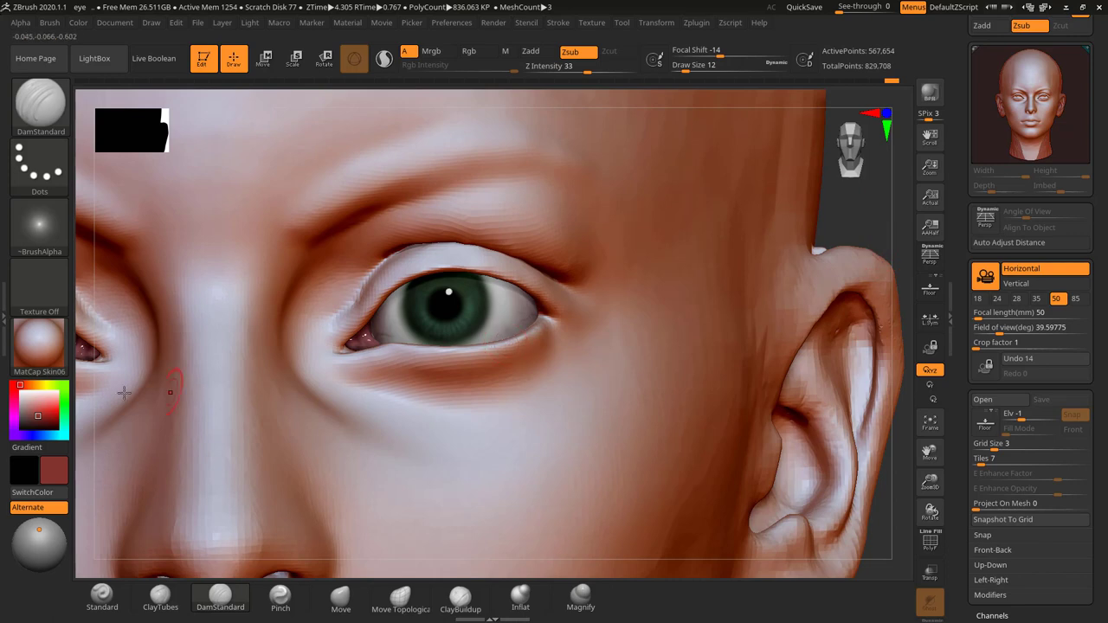
Choose a dark grey colour and start painting the inner part of the eyebrow with the Standard brush at draw size 20
drag(35, 417, 19, 419)
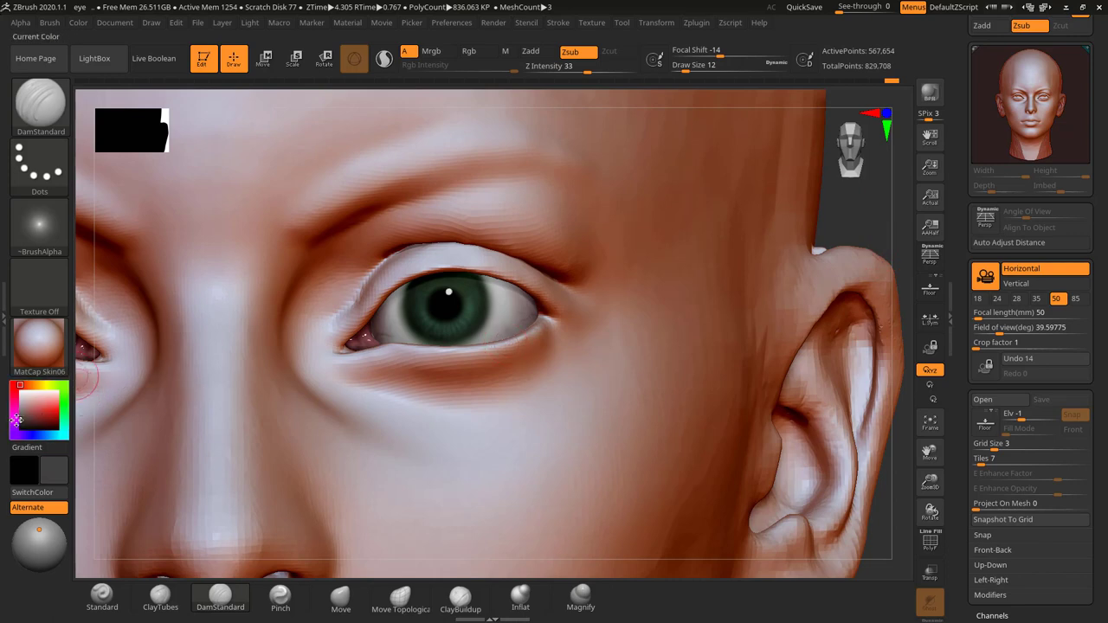
click(39, 103)
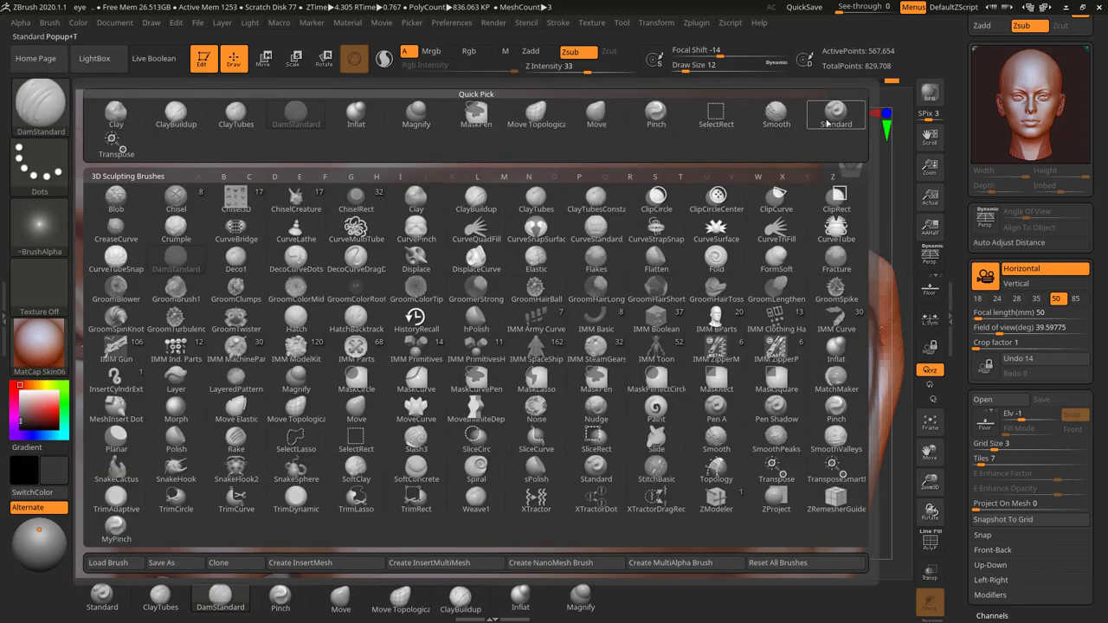
click(827, 124)
drag(877, 212, 855, 284)
key(s)
drag(345, 275, 431, 235)
text(20)
key(Return)
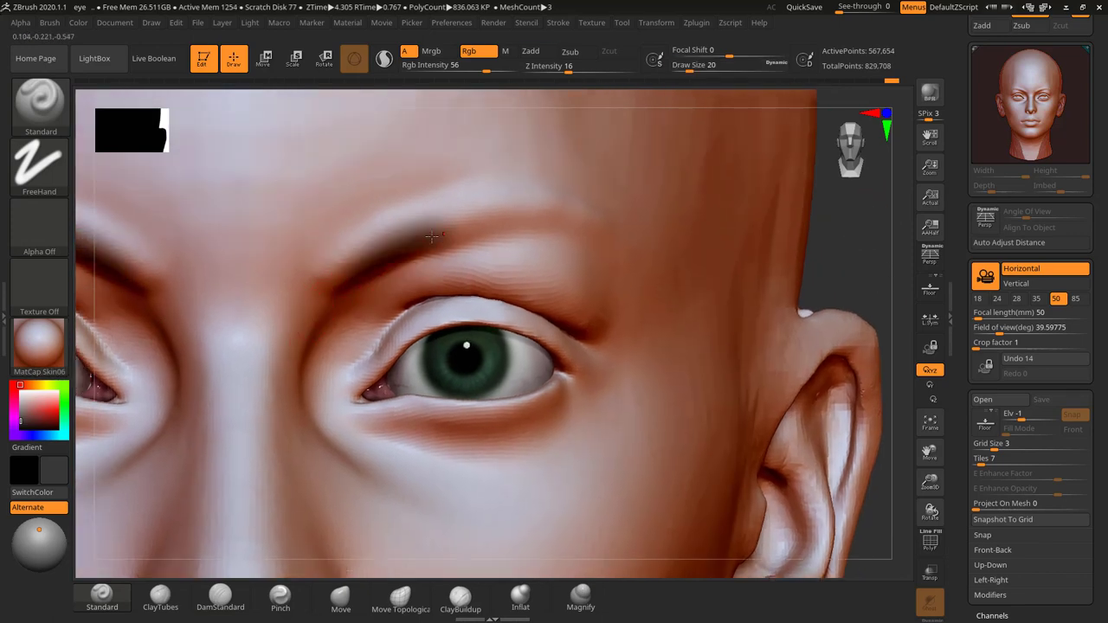
Darken the eyebrow and extend it outward along the brow ridge at draw size 17
drag(338, 280, 443, 226)
key(s)
mouse_move(358, 259)
mouse_down()
mouse_move(511, 206)
mouse_move(527, 215)
mouse_up()
drag(394, 248, 573, 217)
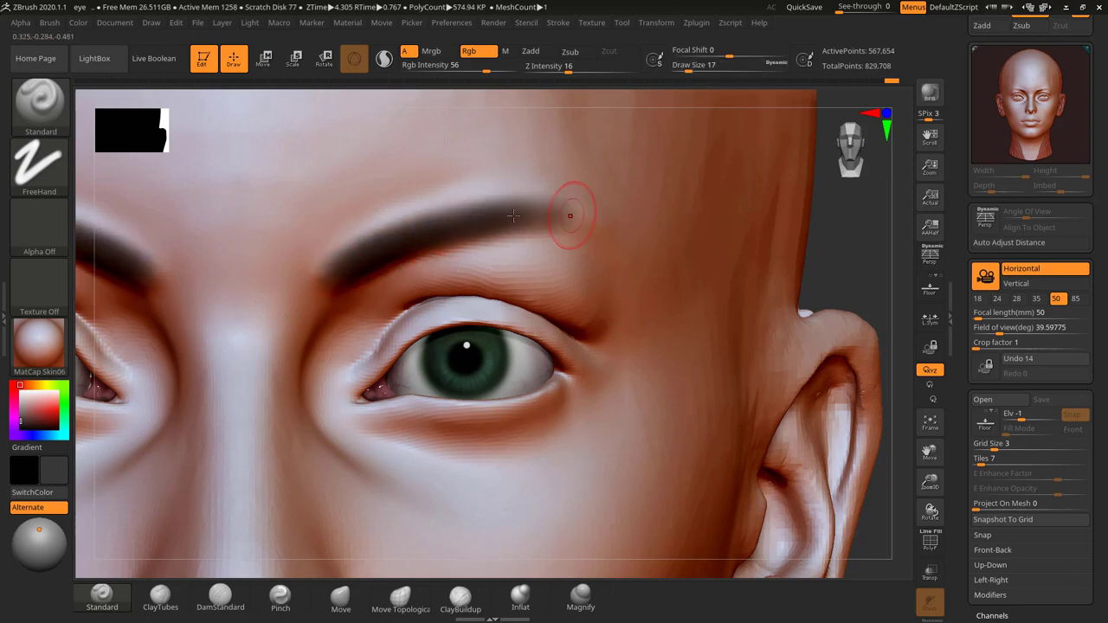
Paint the eyebrow's tapering outer tail at draw sizes 16 and 14
text(s16)
key(Return)
text(s)
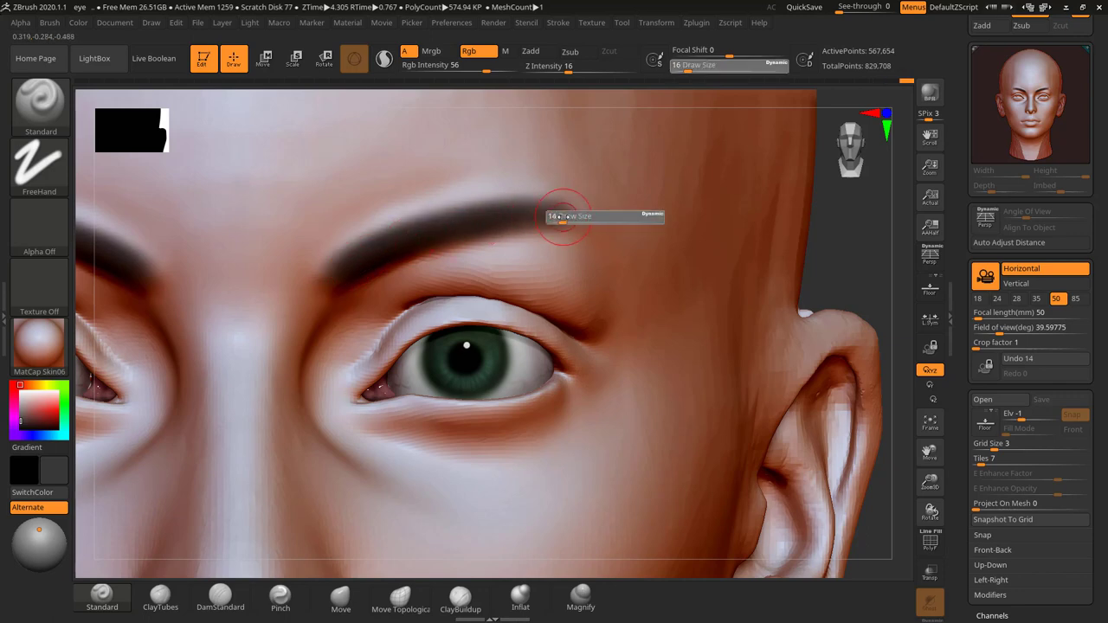
text(14)
key(Return)
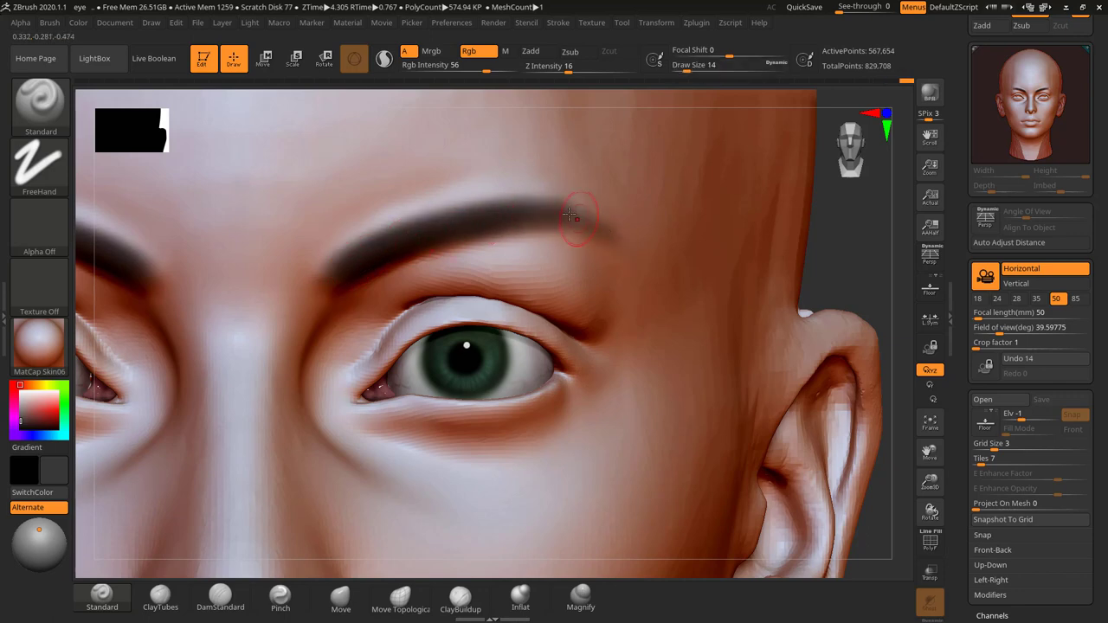
drag(872, 240, 549, 217)
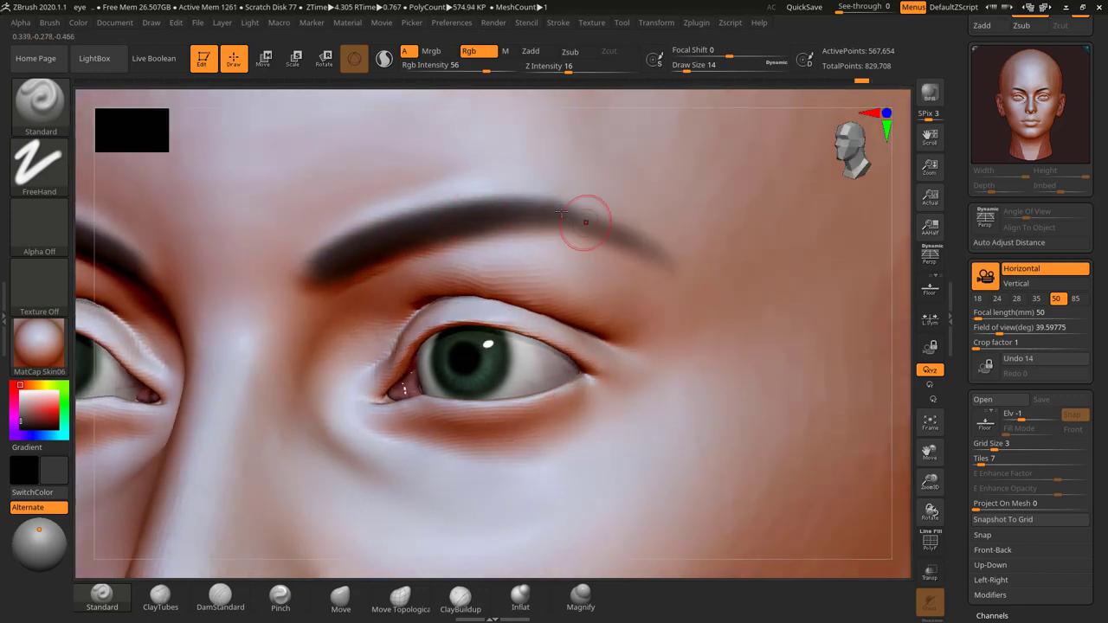
mouse_move(919, 279)
mouse_down()
mouse_move(911, 235)
mouse_move(837, 236)
mouse_up()
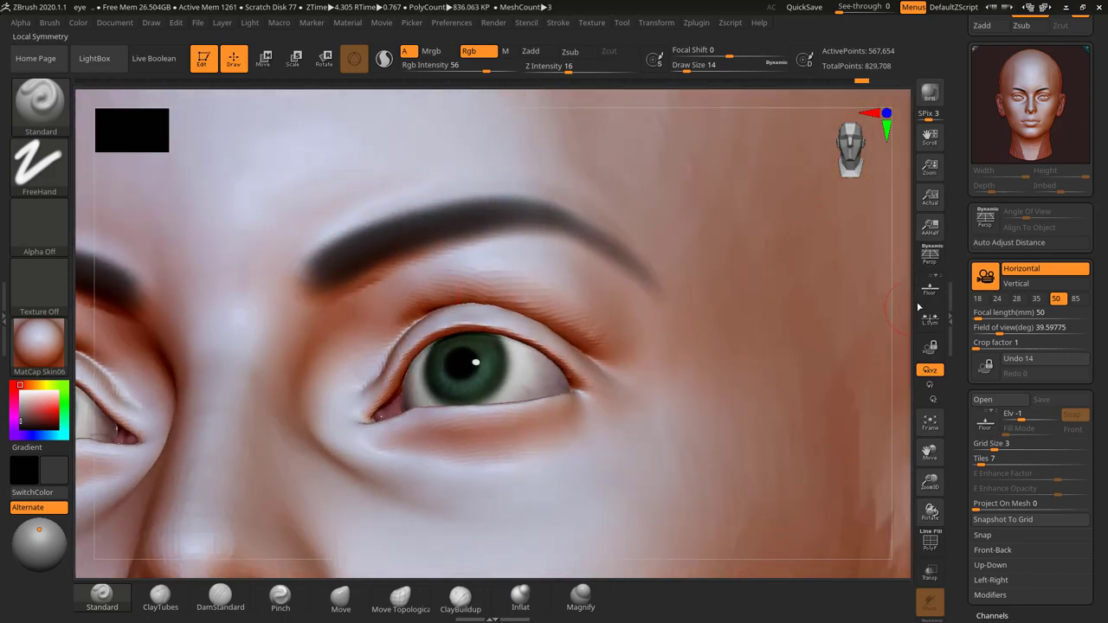
Strengthen the inner end of the eyebrow with dark grey at draw size 14
drag(903, 308, 855, 292)
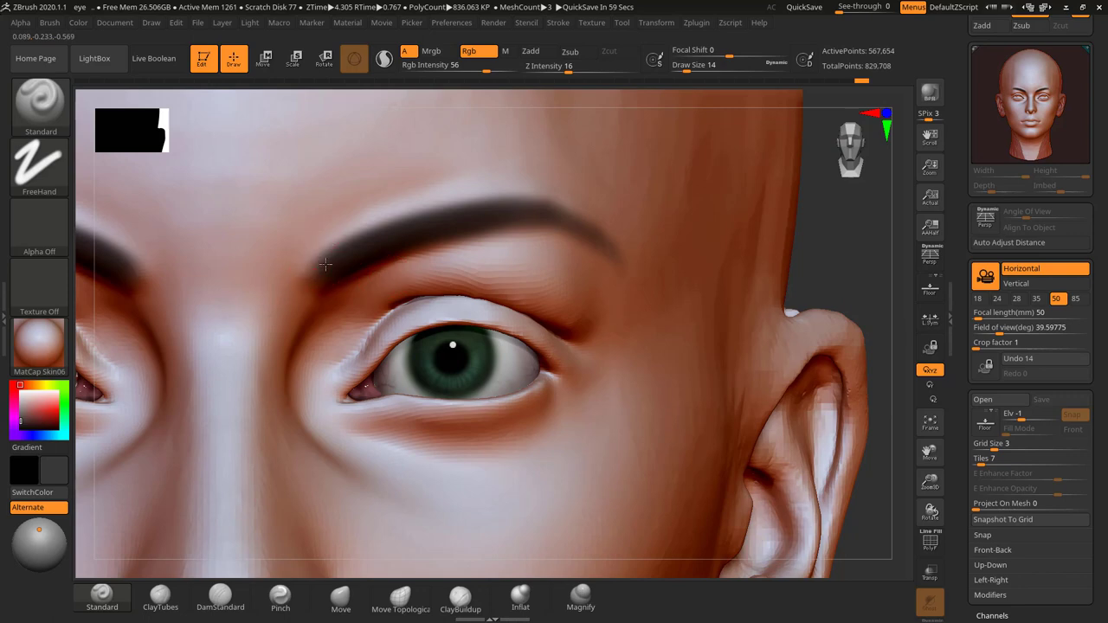
drag(324, 263, 440, 227)
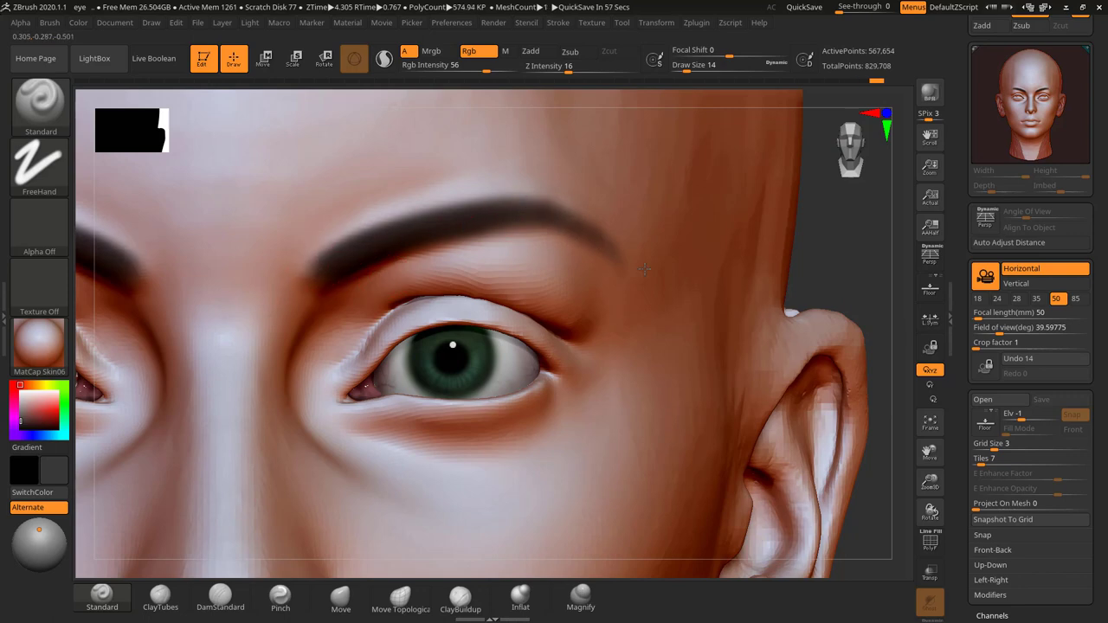
mouse_move(848, 275)
mouse_down()
mouse_move(850, 254)
mouse_move(597, 290)
mouse_up()
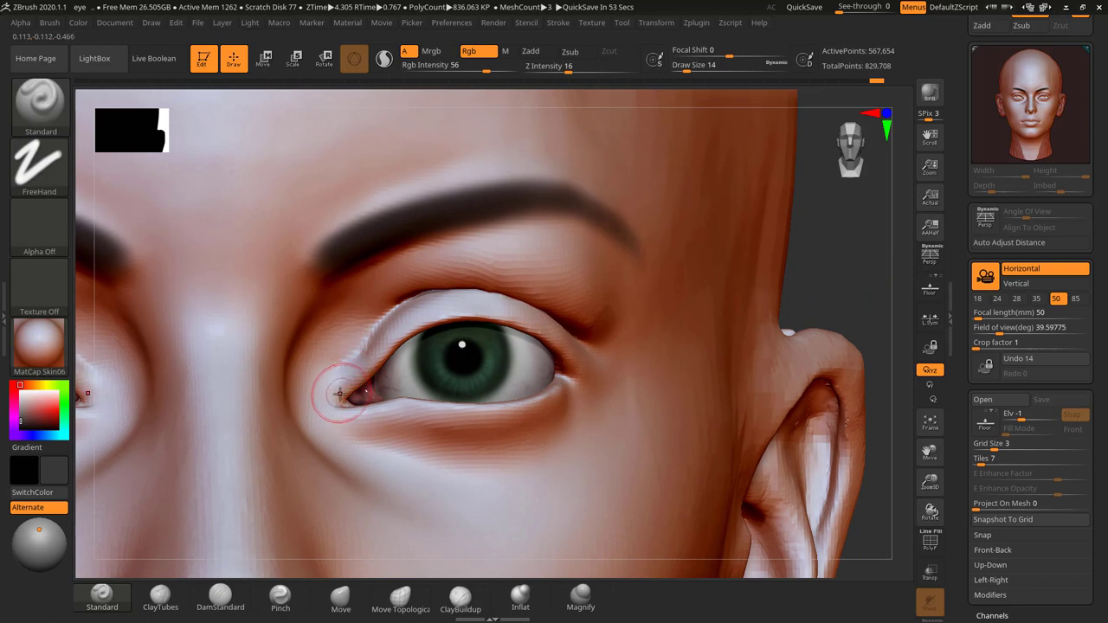
Paint dark grey along the upper and lower eyelid edges at draw size 9
key(s)
mouse_move(357, 376)
mouse_down()
mouse_move(435, 325)
mouse_move(509, 323)
mouse_move(450, 313)
mouse_move(545, 328)
mouse_up()
drag(787, 298, 852, 301)
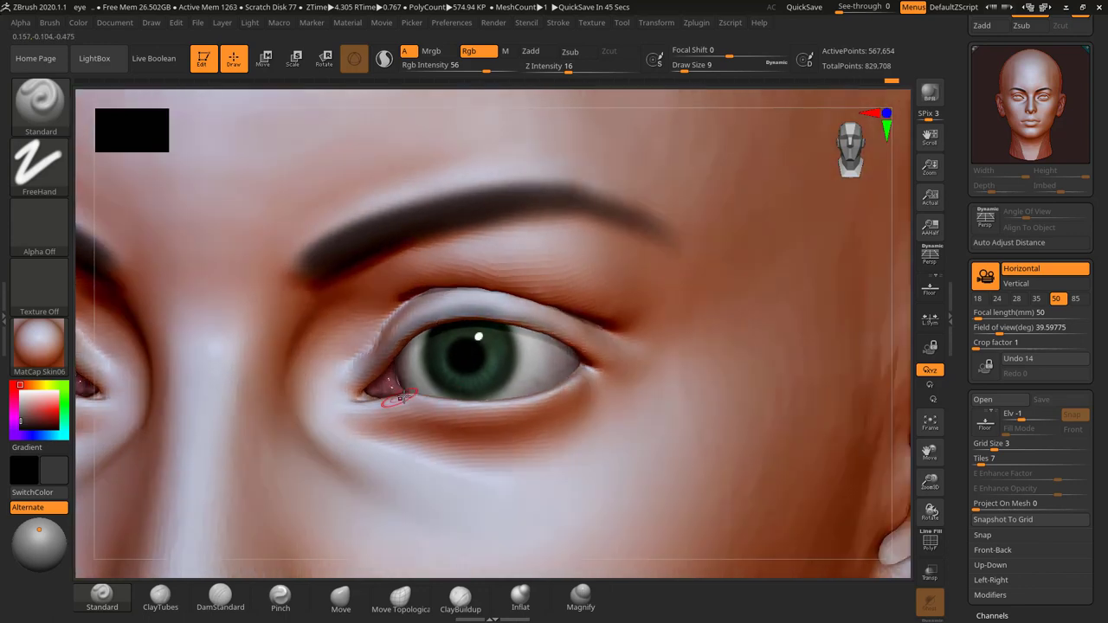
mouse_move(480, 405)
mouse_down()
mouse_move(459, 403)
mouse_move(534, 396)
mouse_up()
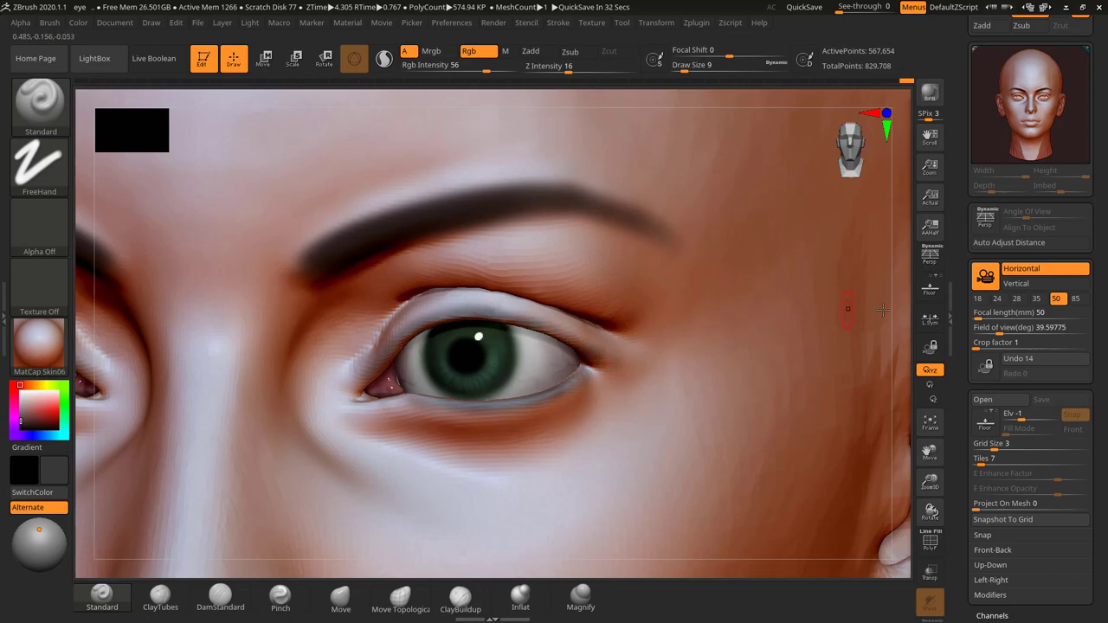
Enlarge the Standard brush for painting around the eyelids, trying draw size 28 and then setting it to 23
alt+drag(906, 308, 848, 290)
mouse_move(848, 290)
mouse_down()
mouse_move(745, 290)
mouse_move(770, 281)
mouse_move(806, 321)
mouse_move(817, 359)
mouse_up()
key(s)
mouse_move(471, 384)
mouse_down()
mouse_move(472, 401)
mouse_move(448, 384)
mouse_up()
key(s)
key(s)
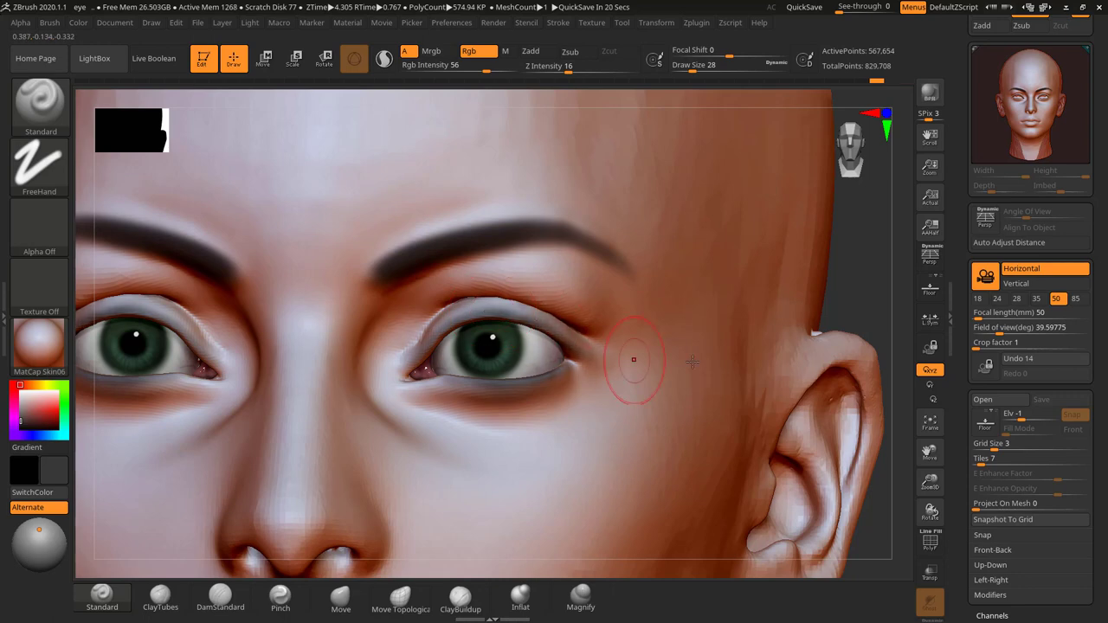
mouse_move(861, 303)
mouse_down()
mouse_move(840, 309)
mouse_move(853, 307)
mouse_up()
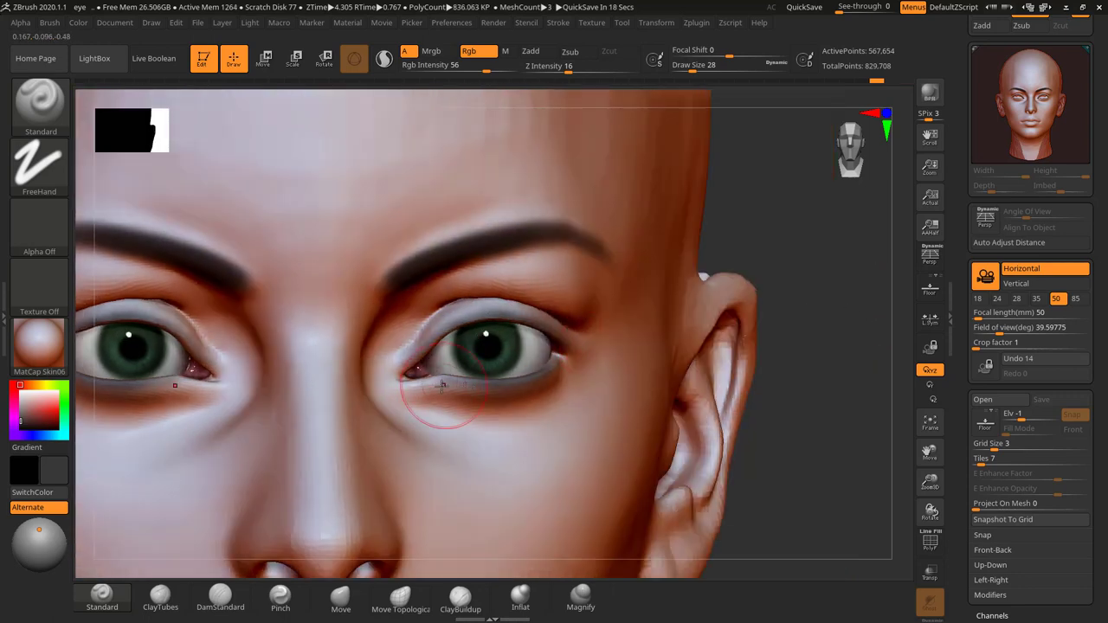
key(s)
drag(468, 394, 460, 393)
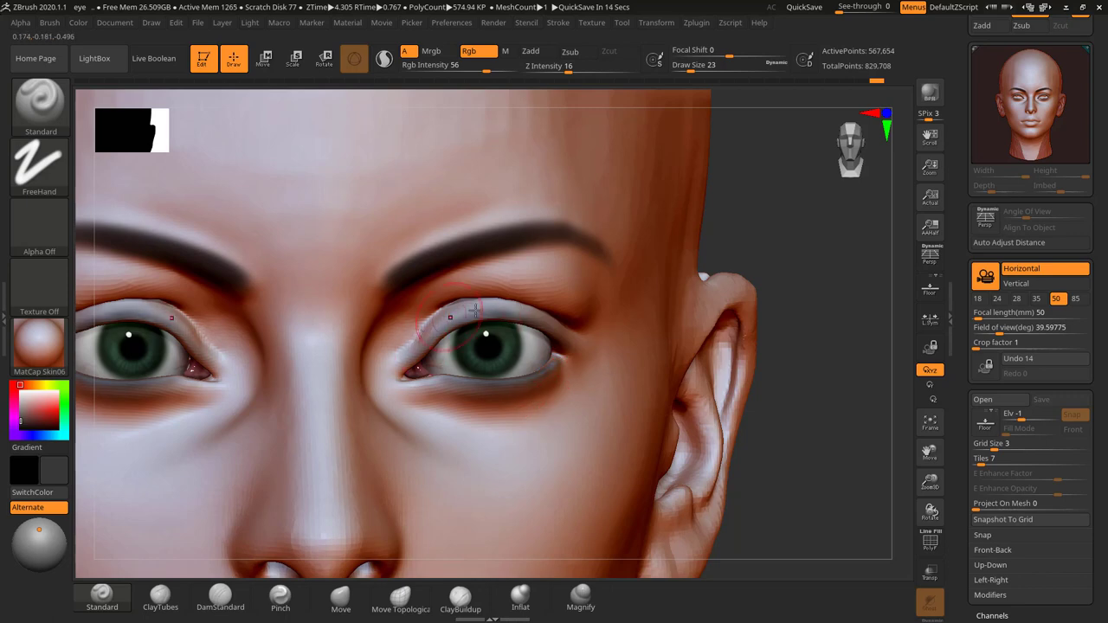
mouse_move(857, 287)
alt+mouse_down()
mouse_move(722, 283)
mouse_move(784, 277)
mouse_move(799, 304)
mouse_move(819, 301)
mouse_move(747, 318)
mouse_move(819, 302)
mouse_move(794, 296)
mouse_move(817, 291)
mouse_move(779, 272)
mouse_move(805, 265)
mouse_move(818, 275)
alt+mouse_up()
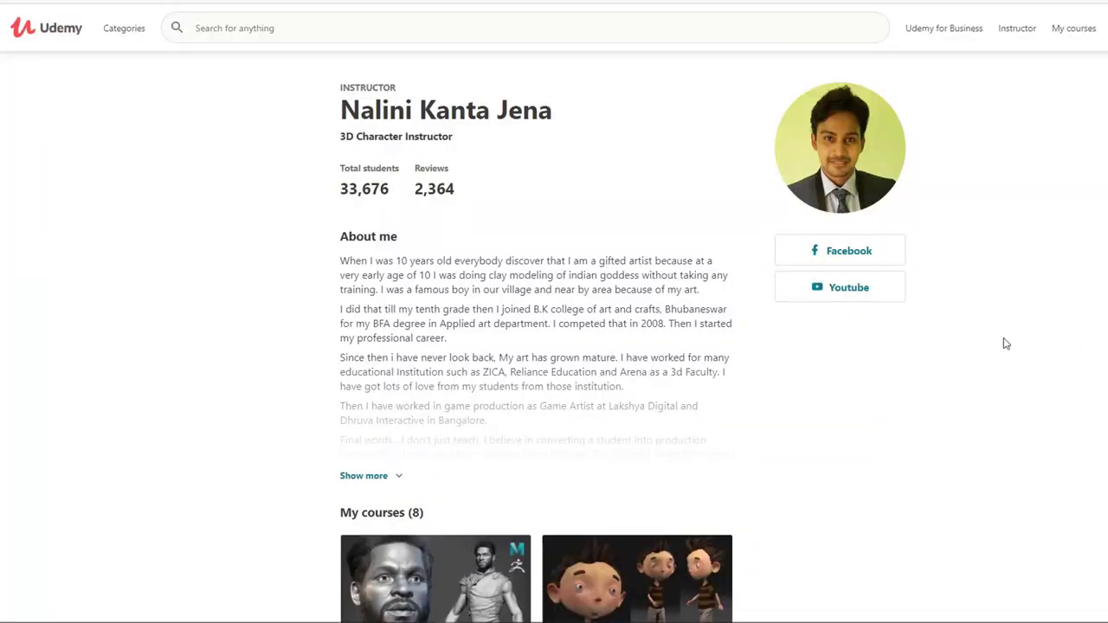
Switch to the Udemy instructor profile and look through the biography and the list of 3D character and modeling courses
scroll(1005, 343, down, 1)
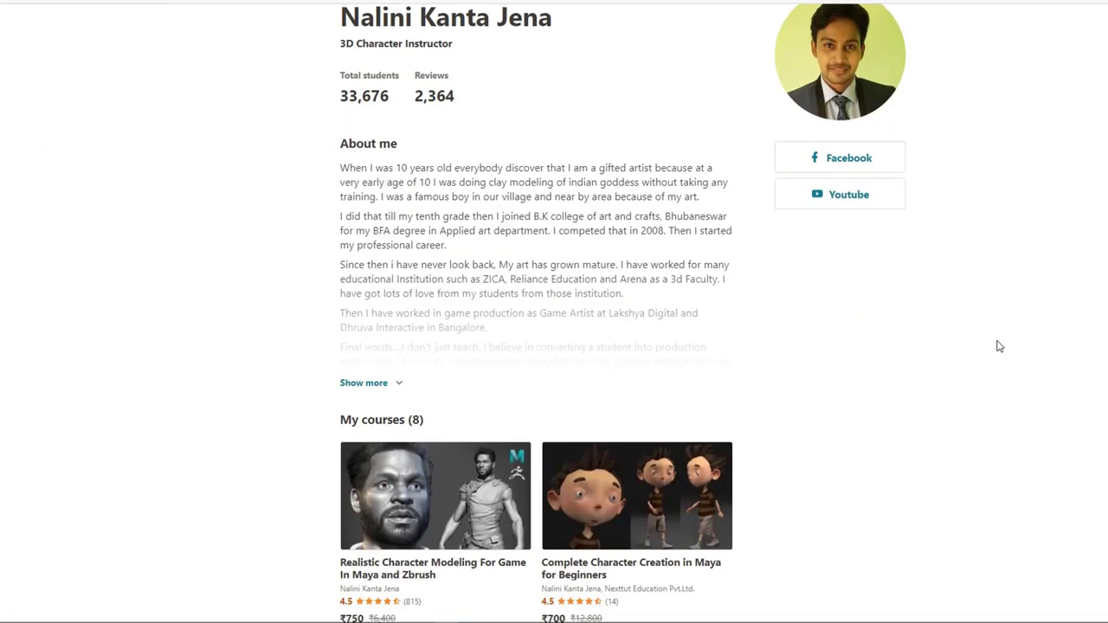
scroll(999, 346, up, 1)
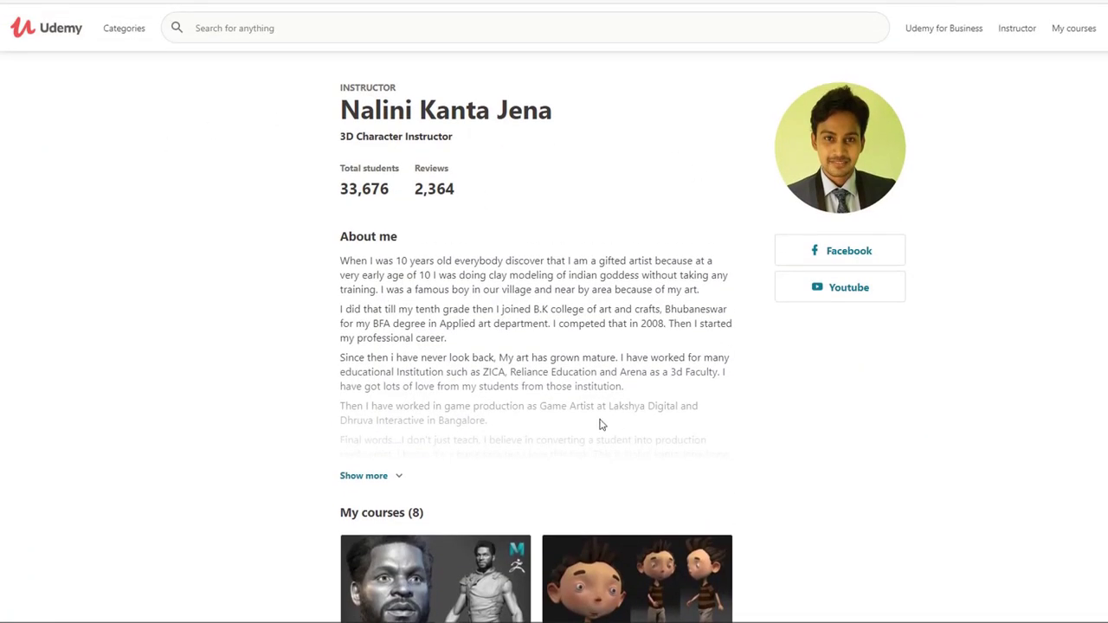
scroll(602, 424, down, 4)
scroll(660, 312, down, 2)
scroll(476, 376, up, 1)
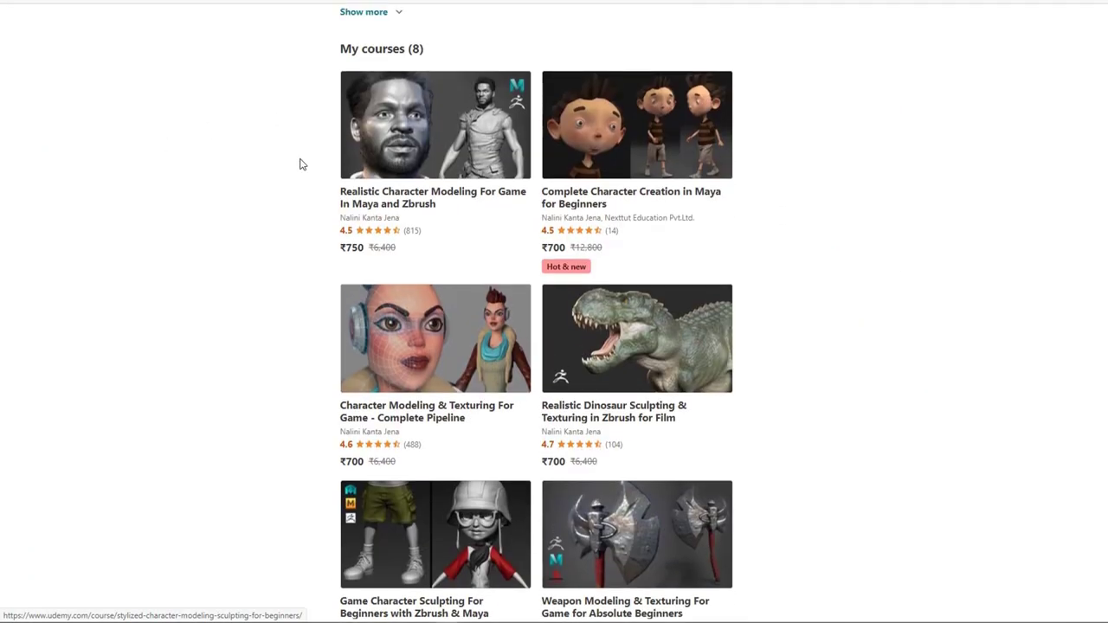
scroll(712, 470, down, 2)
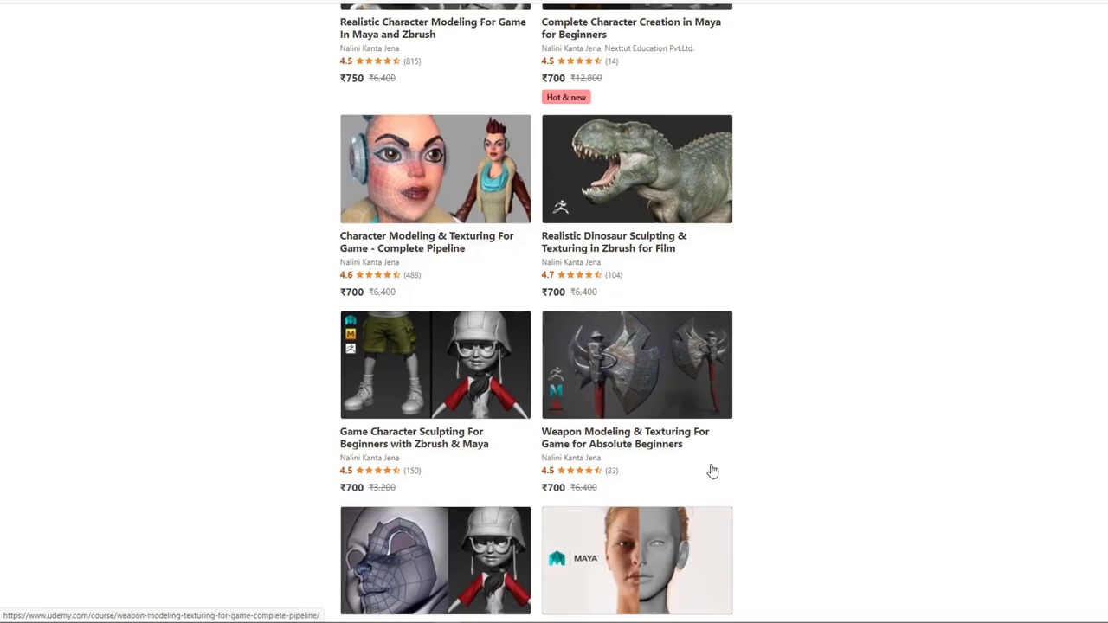
scroll(712, 470, up, 3)
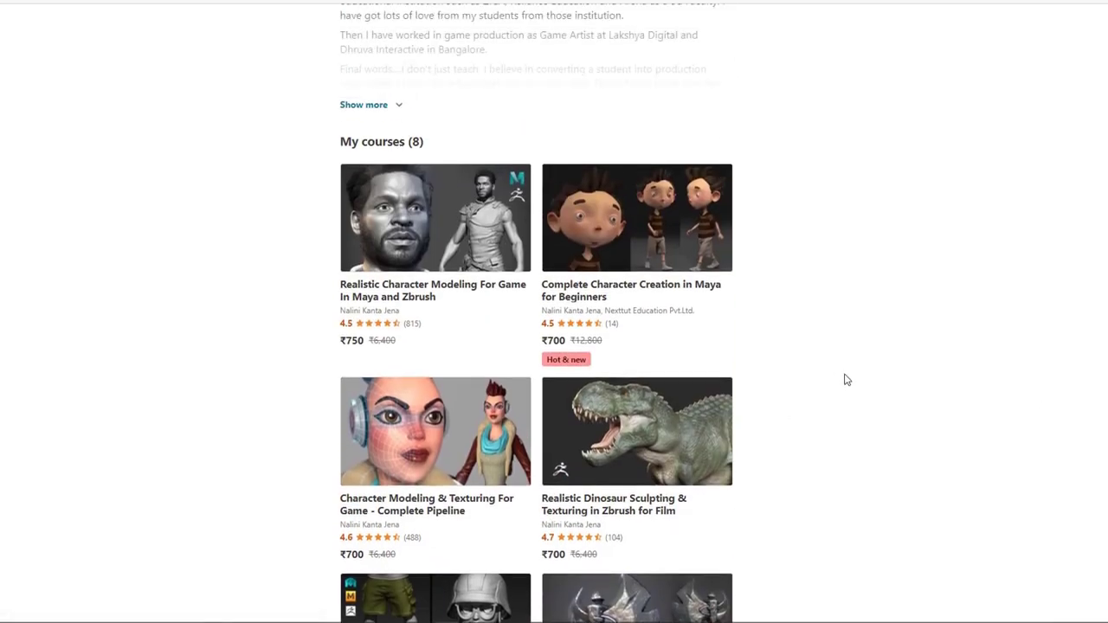
scroll(846, 380, up, 4)
scroll(891, 444, down, 1)
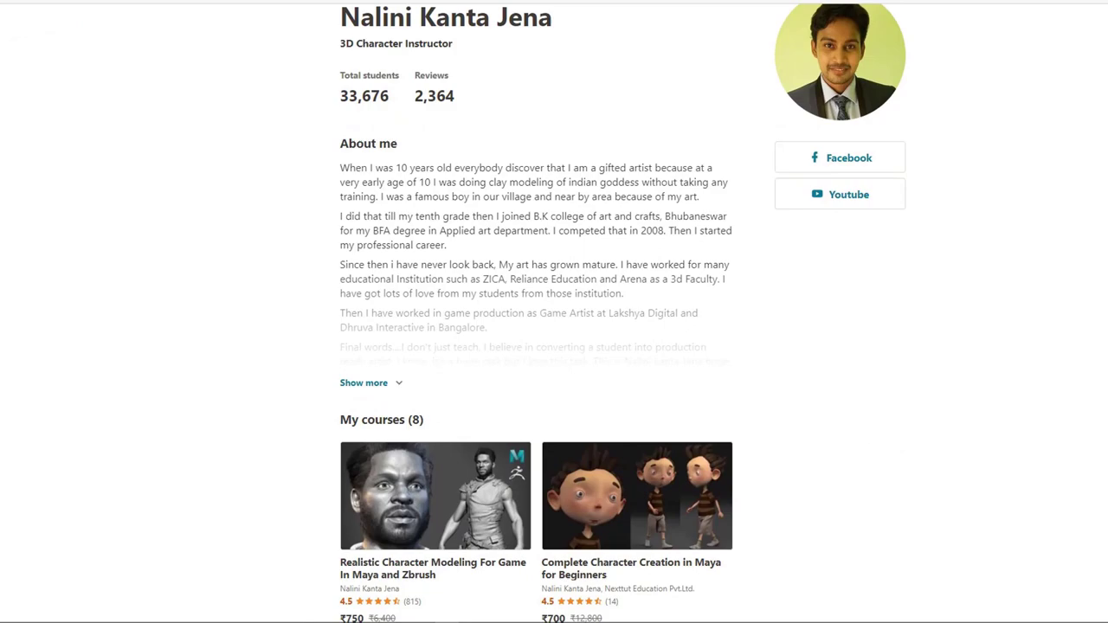